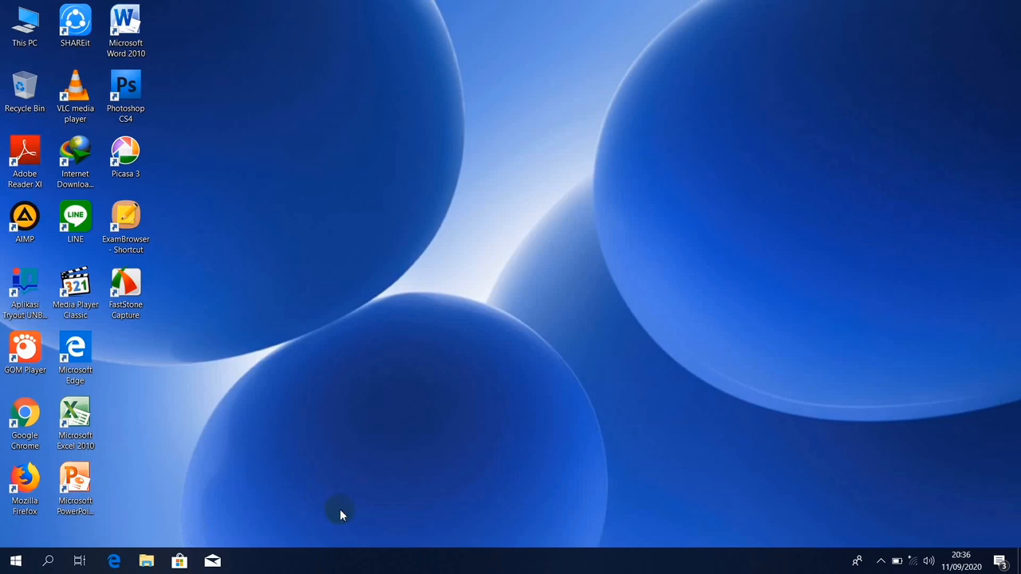
Open File Explorer on Quick access with Win+E.
{"action": "key", "text": "super+e"}
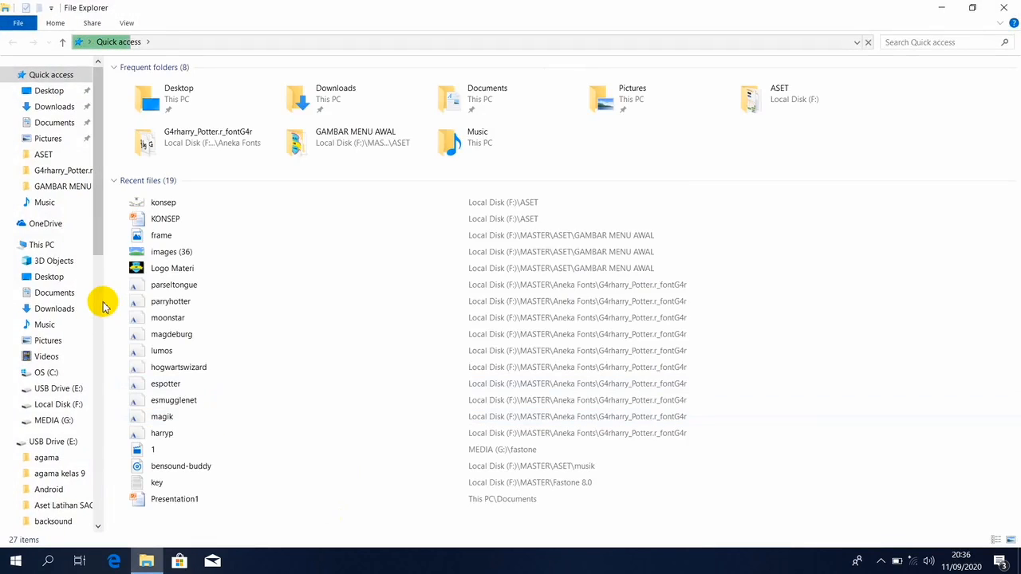
Extract the Smart+Apps+Creator+3_Eng-1 archive into F:\MASTER using Extract Here.
{"action": "left_click", "coordinate": [62, 404]}
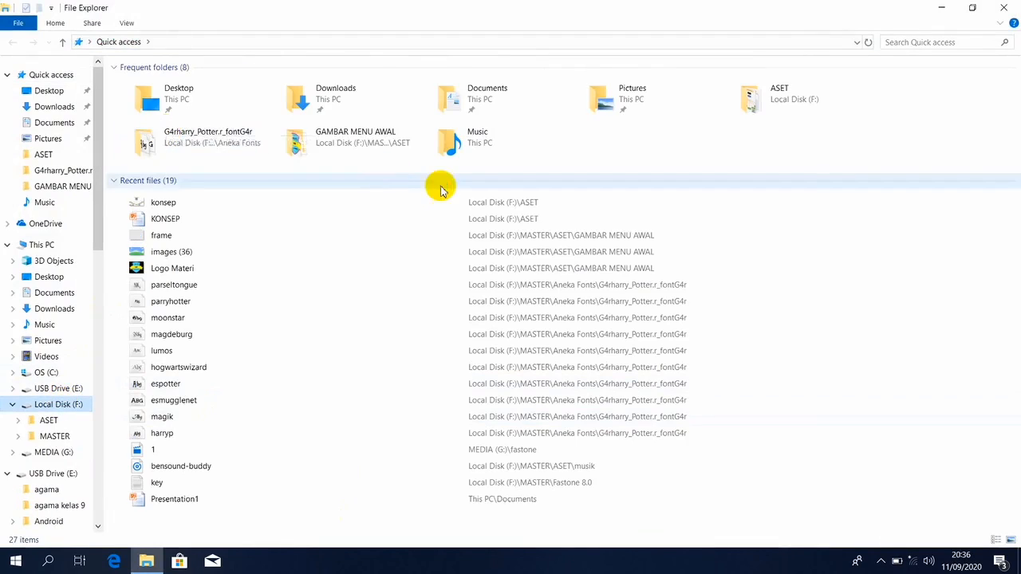
{"action": "left_click", "coordinate": [148, 99]}
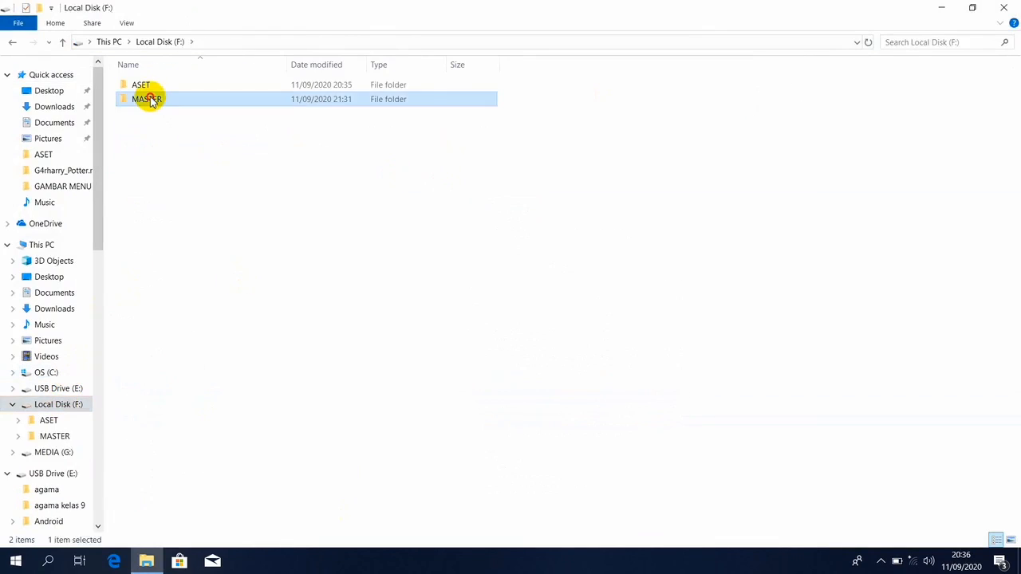
{"action": "double_click", "coordinate": [149, 100]}
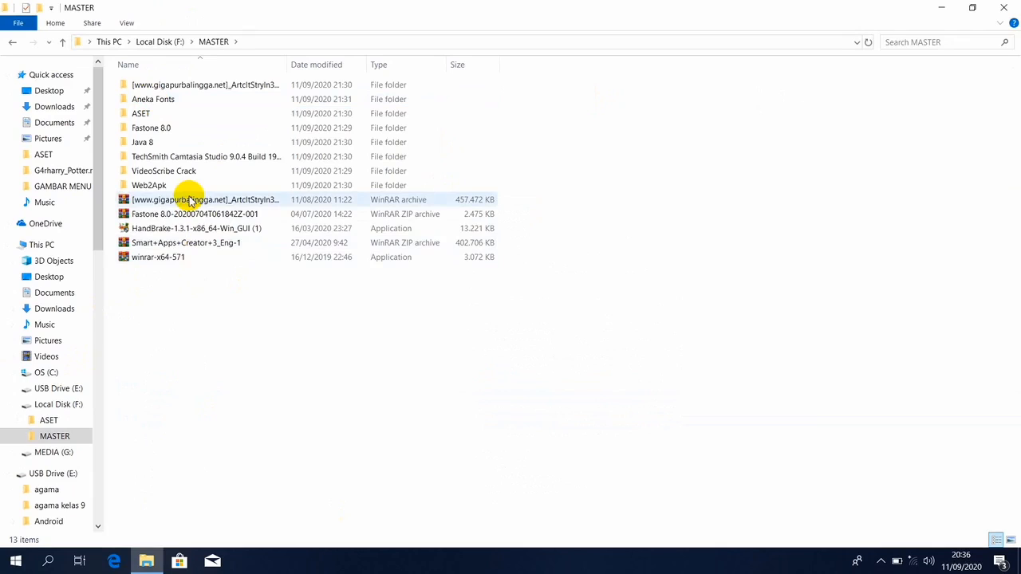
{"action": "left_click", "coordinate": [172, 244]}
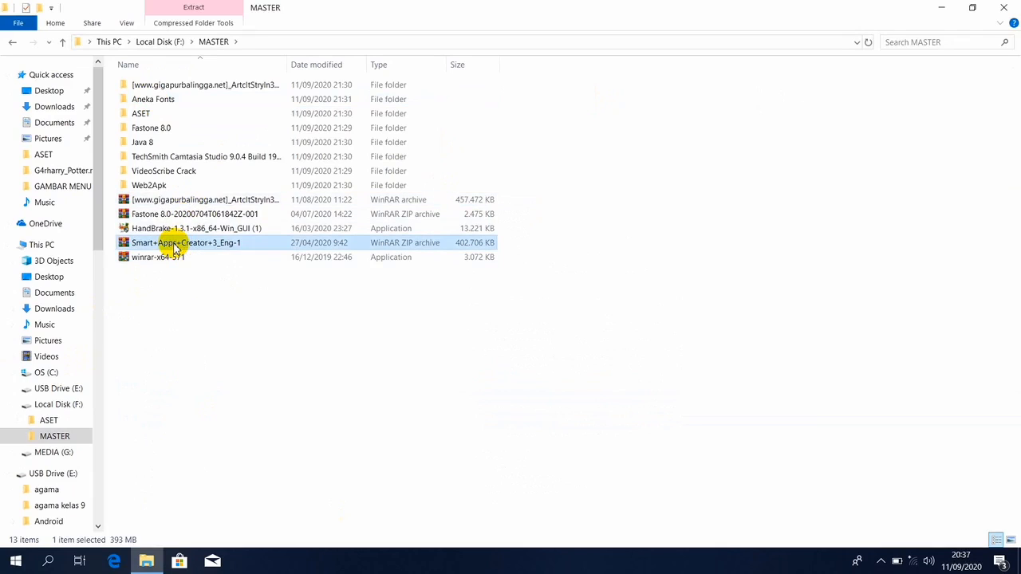
{"action": "right_click", "coordinate": [173, 248]}
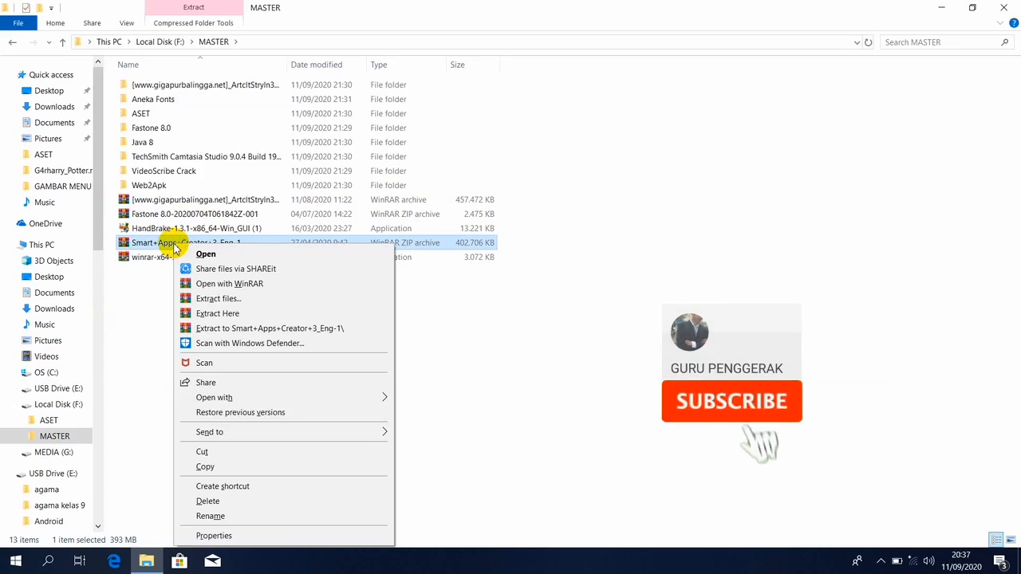
{"action": "left_click", "coordinate": [235, 314]}
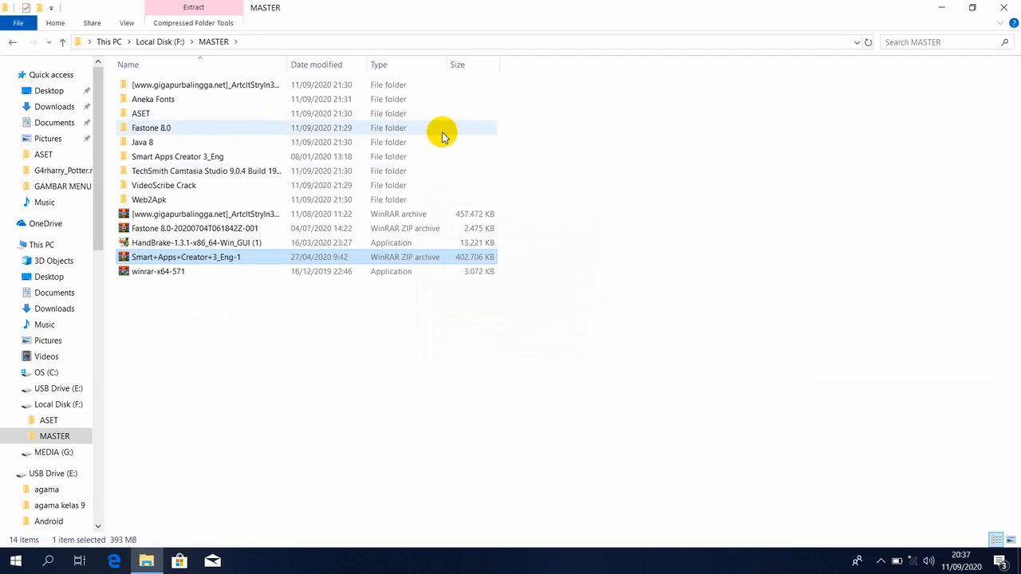
Run the Smart Apps Creator_3.2.0.0_en installer from the Smart Apps Creator 3_Eng folder as administrator.
{"action": "double_click", "coordinate": [221, 158]}
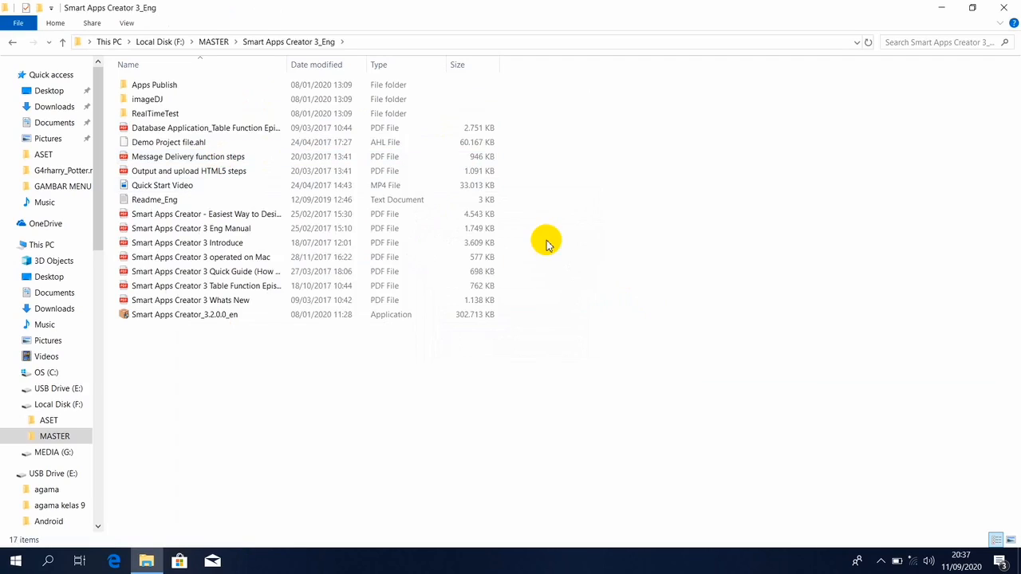
{"action": "right_click", "coordinate": [196, 319]}
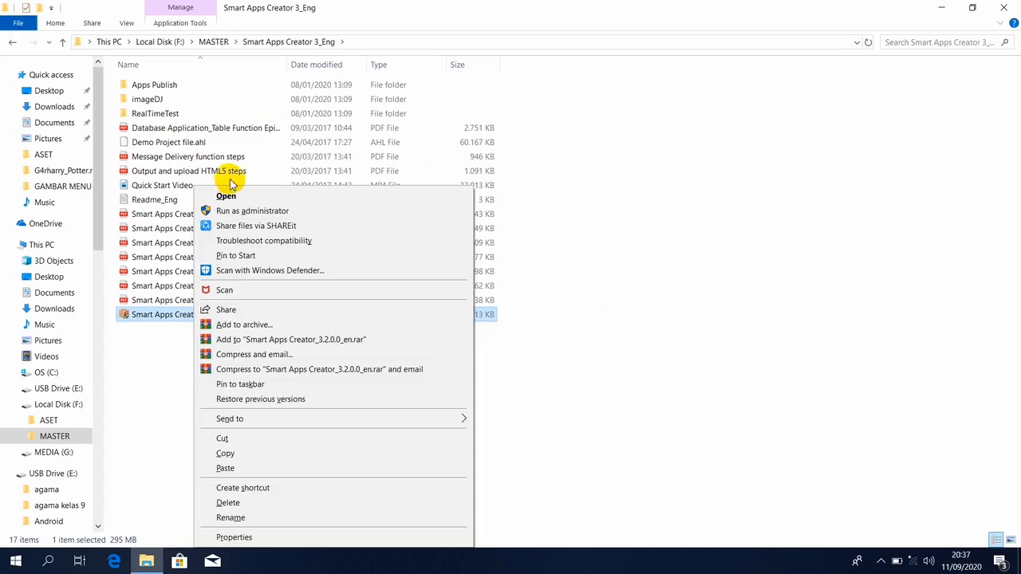
{"action": "left_click", "coordinate": [217, 212]}
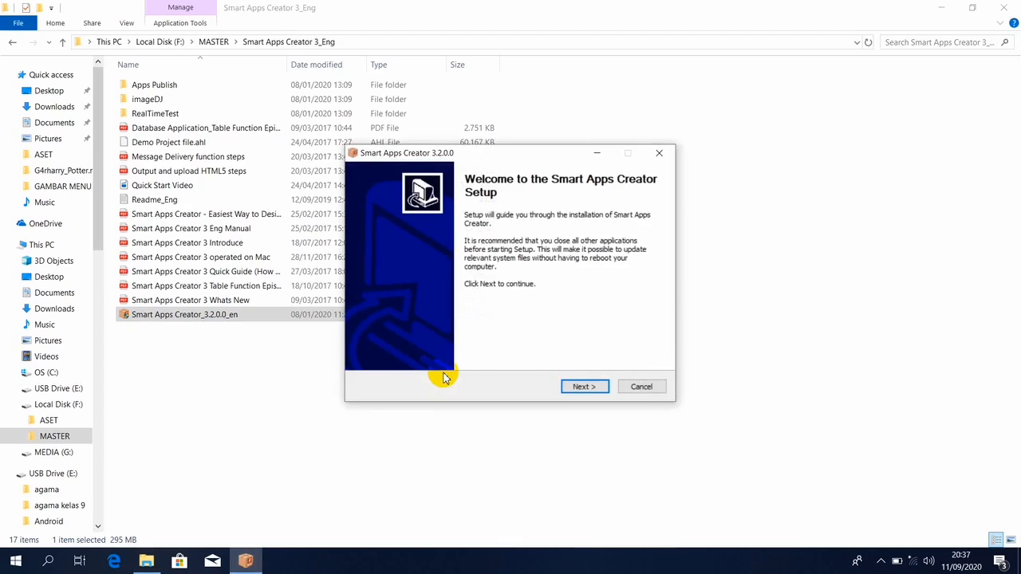
Accept the license, install Smart Apps Creator into the default folder, and finish to launch it.
{"action": "left_click", "coordinate": [577, 387]}
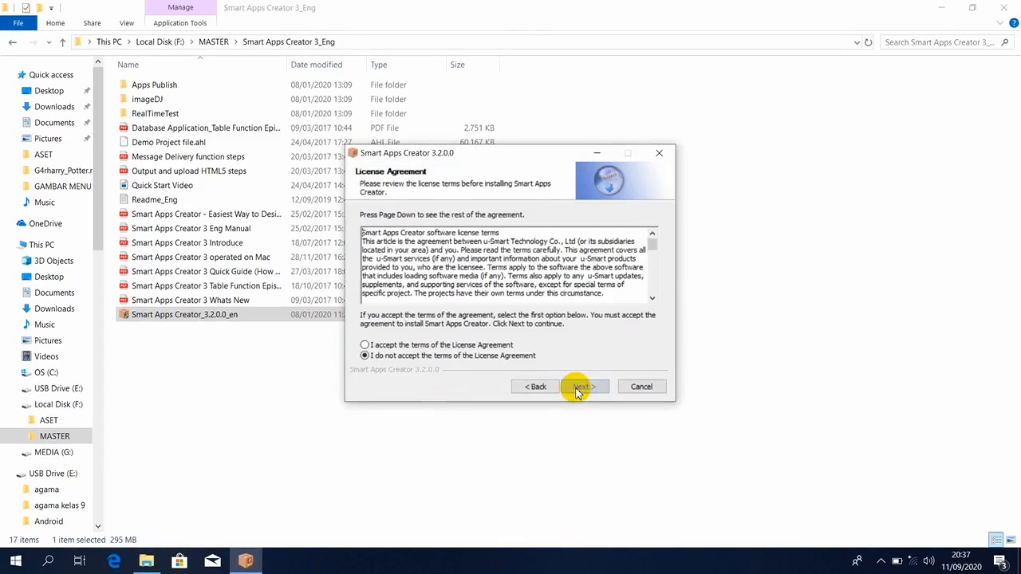
{"action": "left_click", "coordinate": [364, 345]}
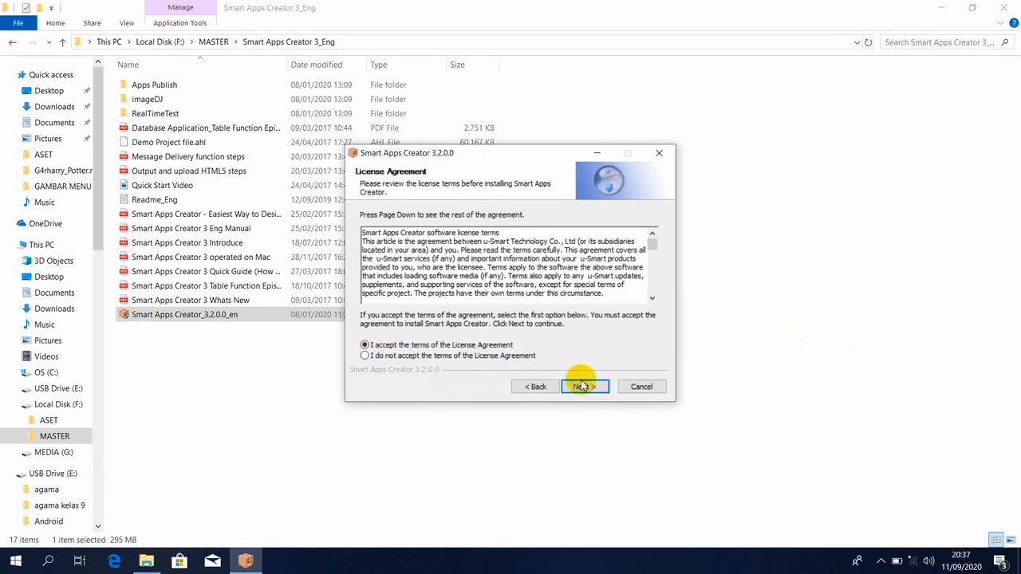
{"action": "left_click", "coordinate": [582, 389]}
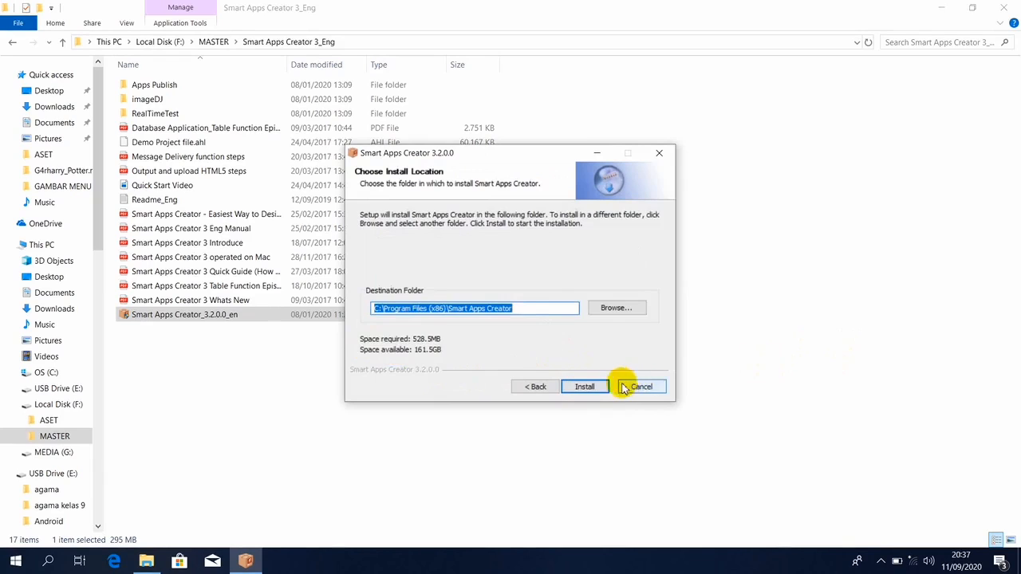
{"action": "left_click", "coordinate": [590, 389]}
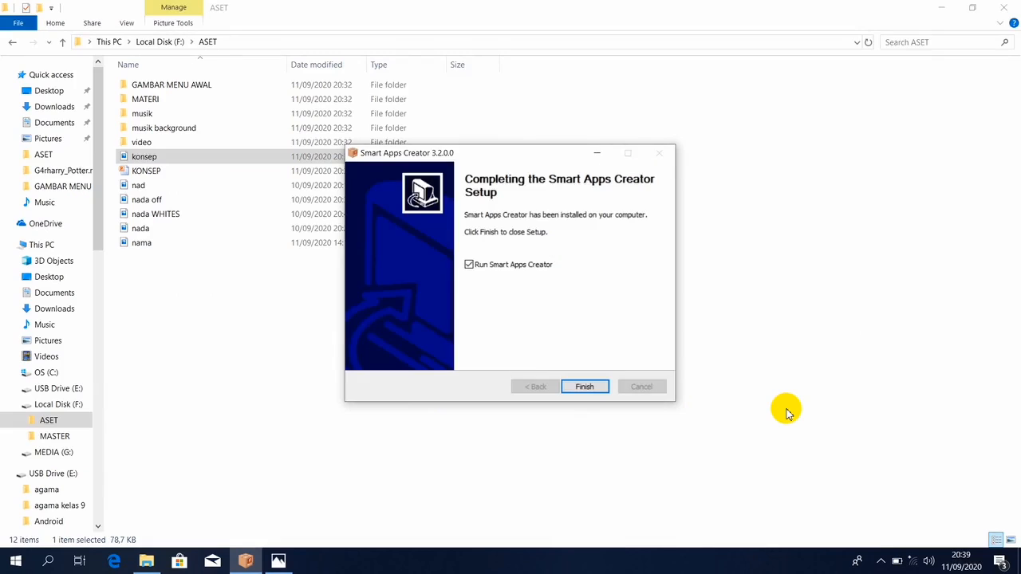
{"action": "left_click", "coordinate": [581, 389]}
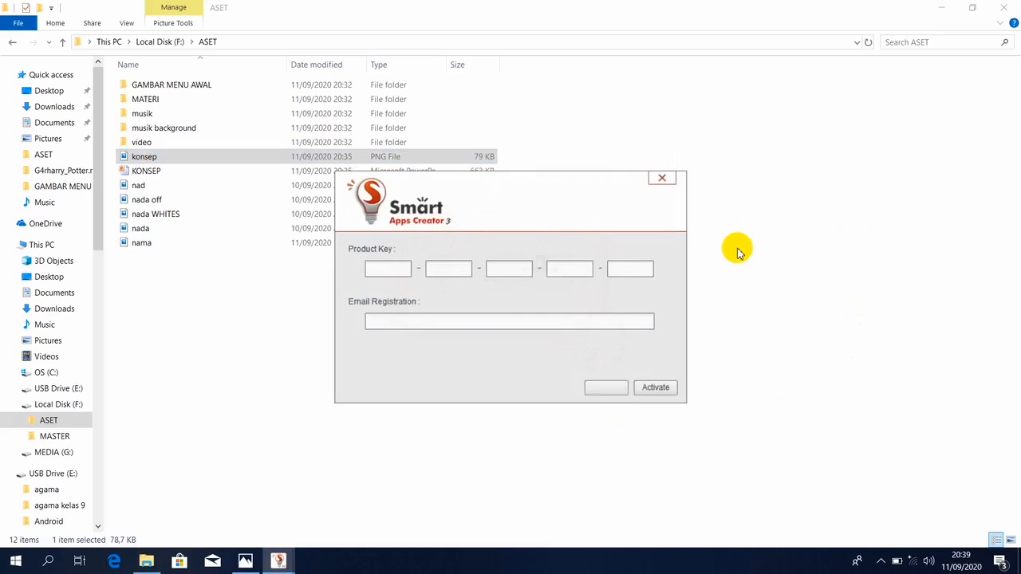
Step through the five product key boxes without entering a key.
{"action": "left_click", "coordinate": [381, 271]}
{"action": "left_click", "coordinate": [447, 269]}
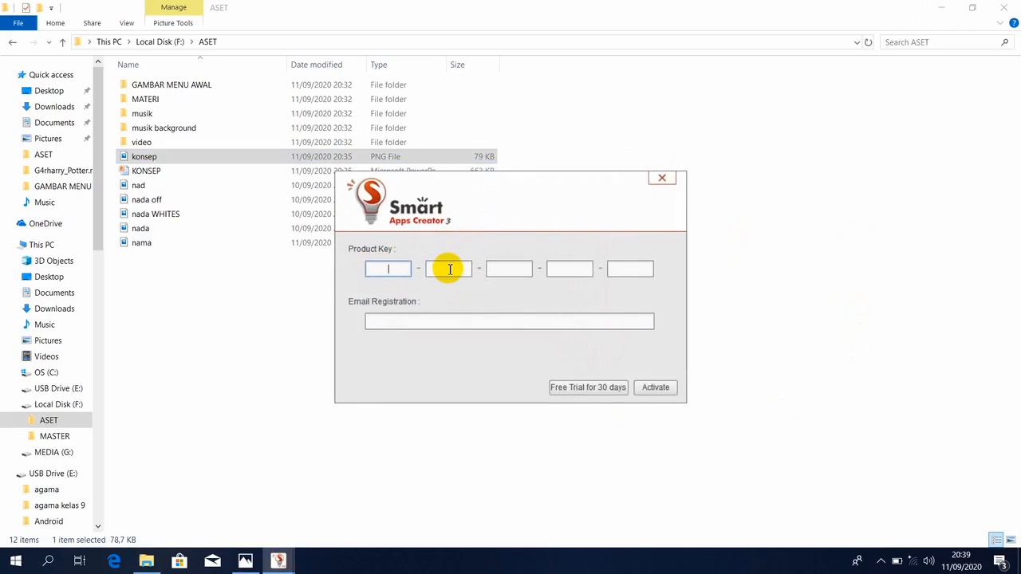
{"action": "left_click", "coordinate": [512, 268]}
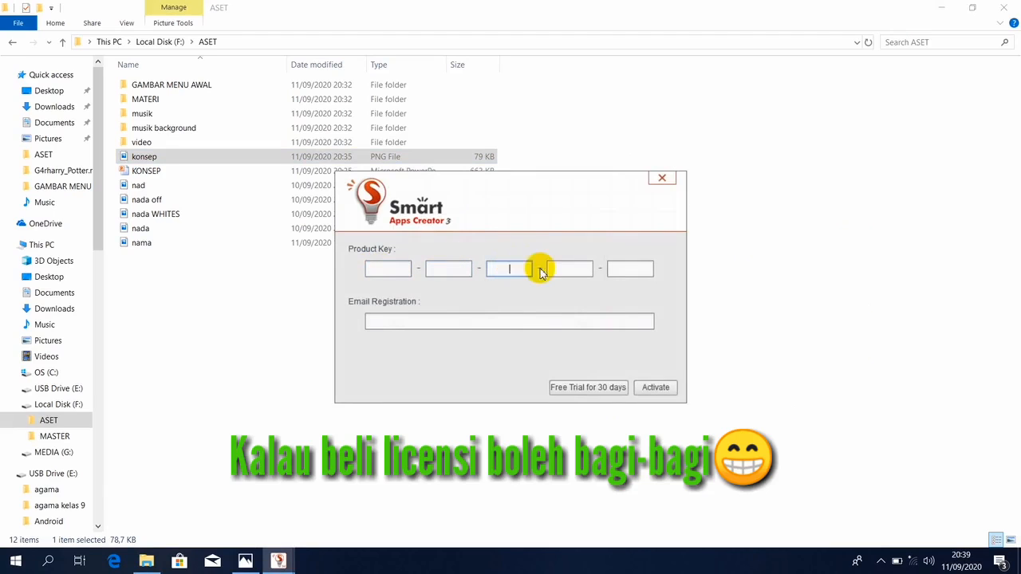
{"action": "left_click", "coordinate": [568, 269]}
{"action": "left_click", "coordinate": [632, 269]}
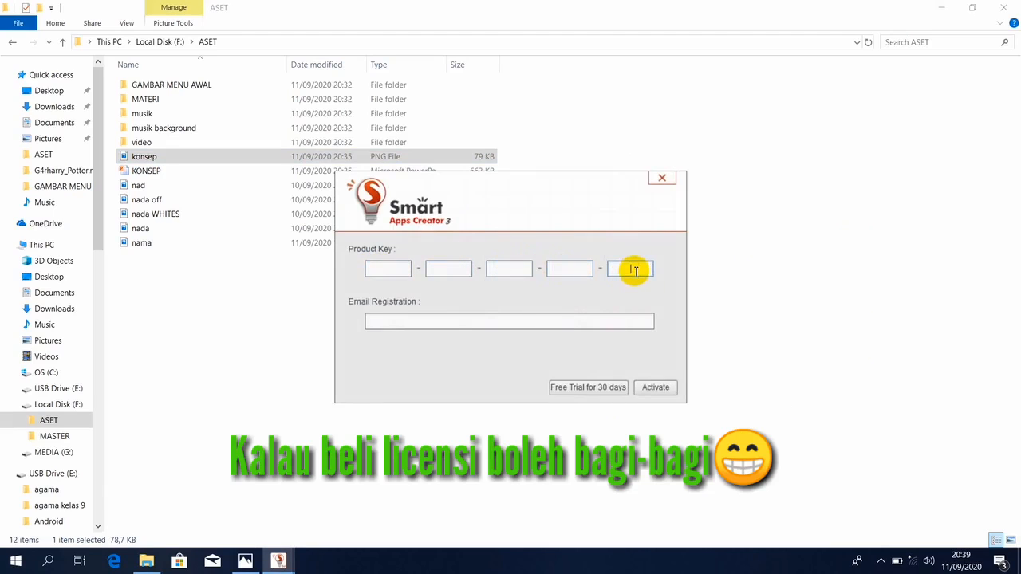
Enter a registration e-mail address and start the 30-day free trial.
{"action": "left_click", "coordinate": [417, 324]}
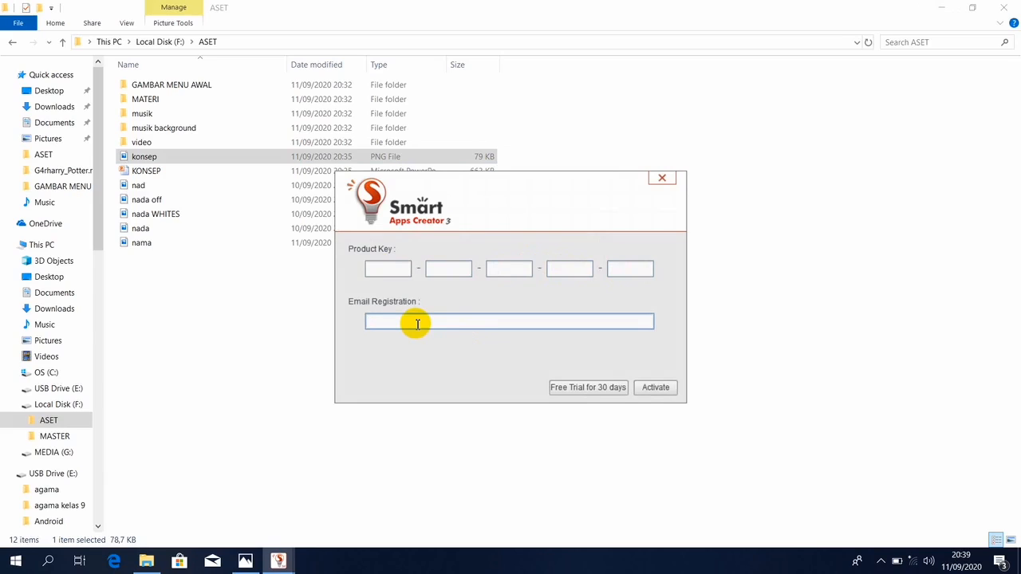
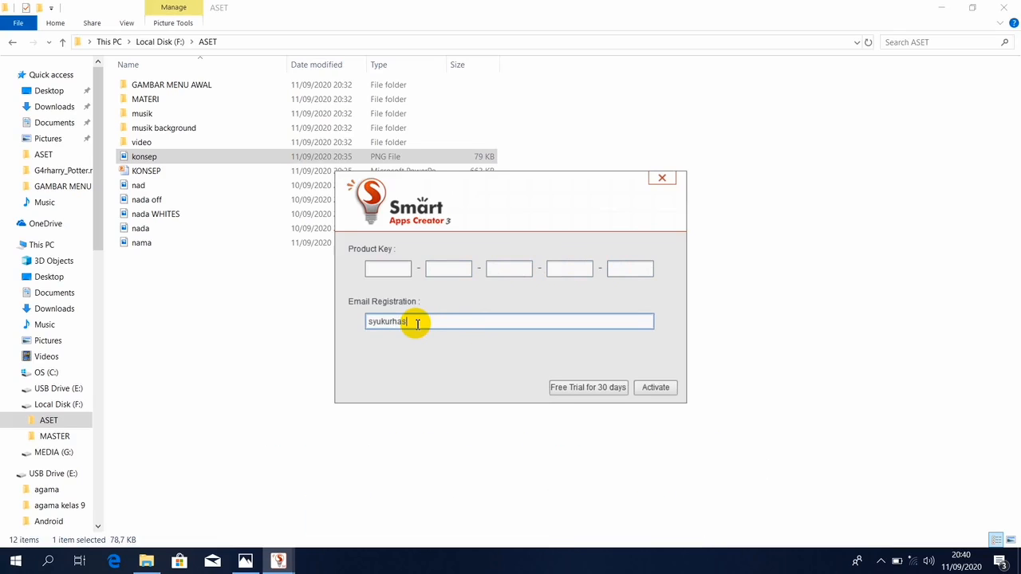
{"action": "left_click", "coordinate": [587, 391]}
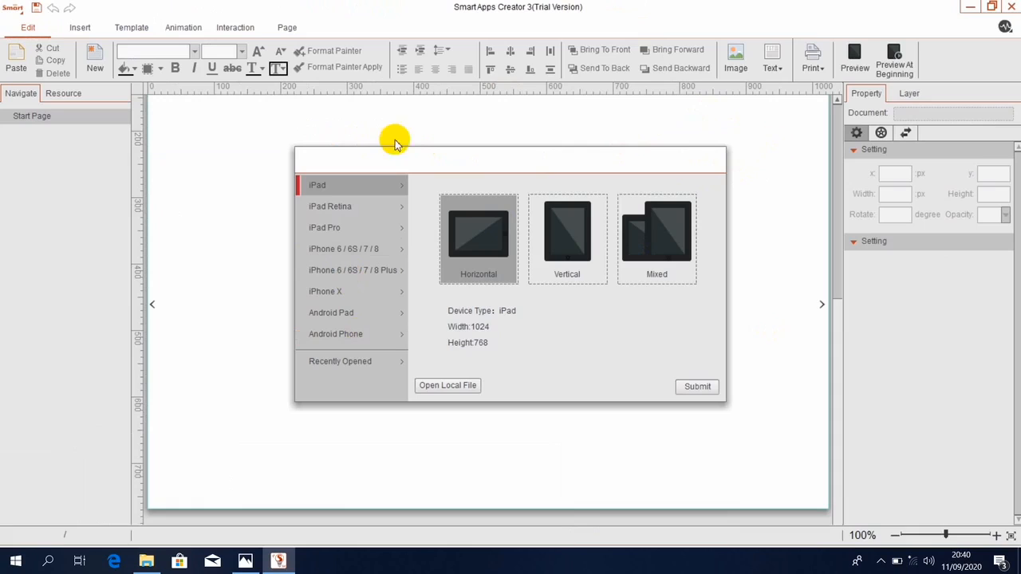
Create an Android Phone project, horizontal at 1920×1080, with a blank start page.
{"action": "left_click", "coordinate": [343, 333]}
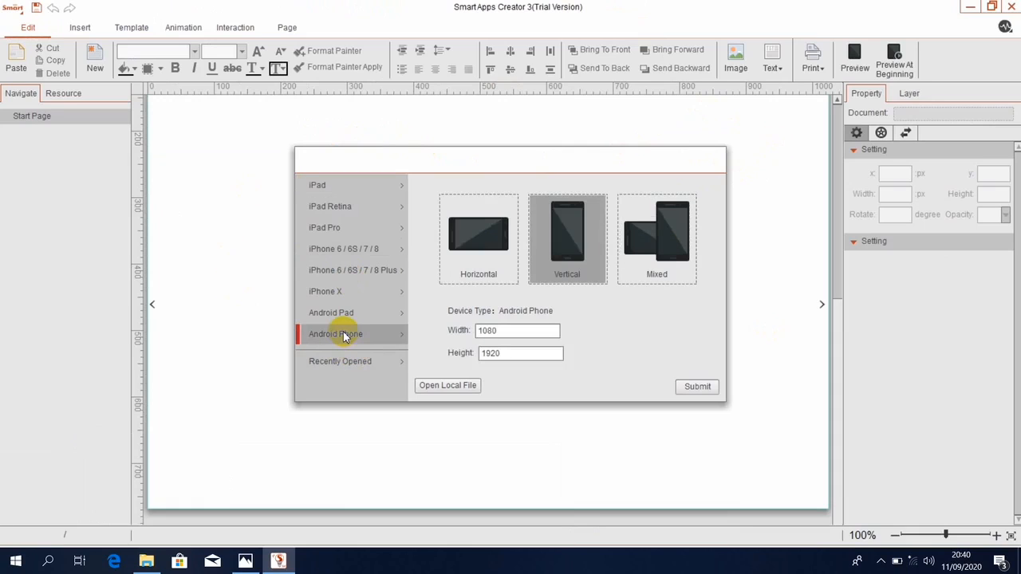
{"action": "left_click", "coordinate": [481, 253]}
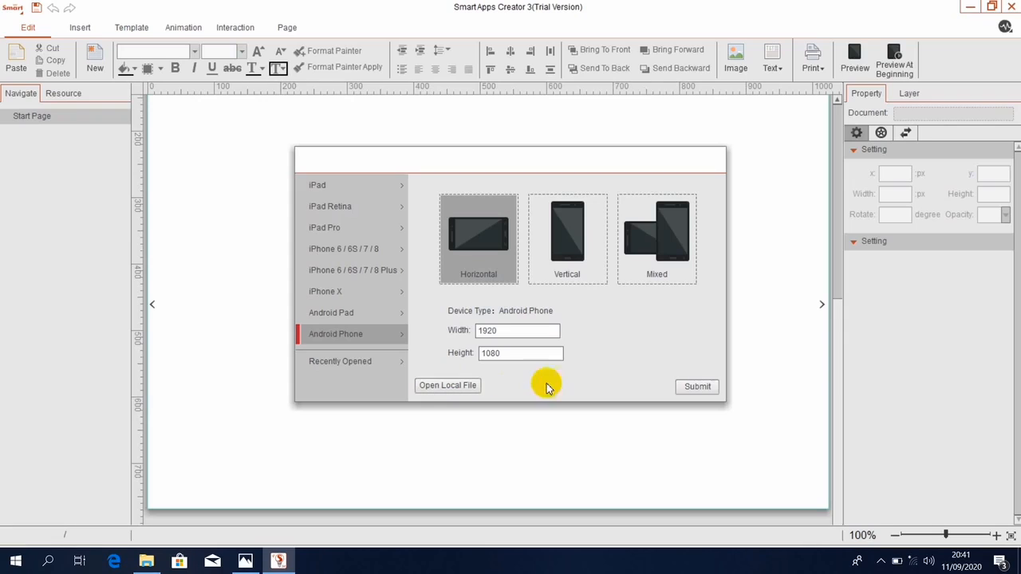
{"action": "left_click", "coordinate": [695, 388]}
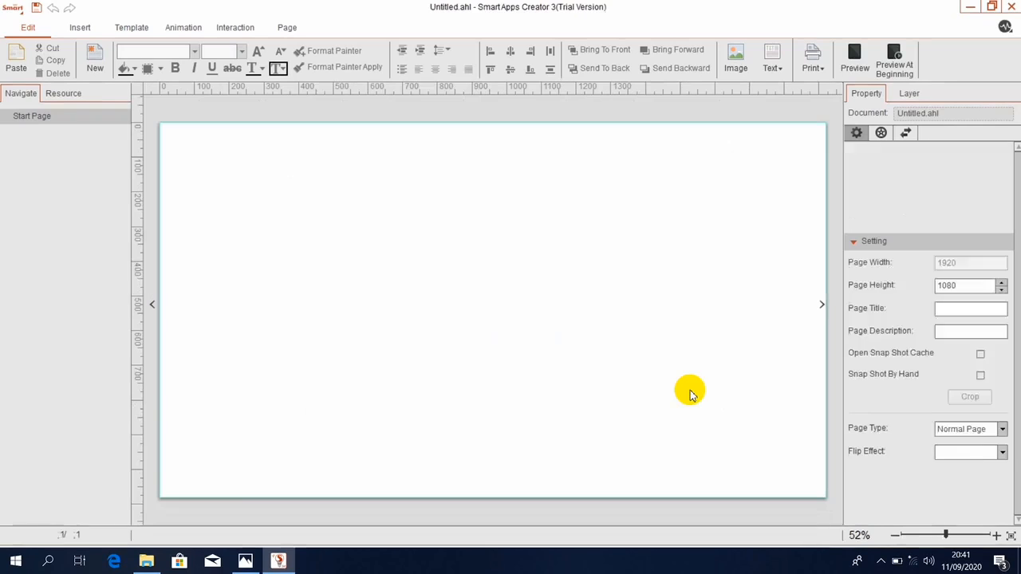
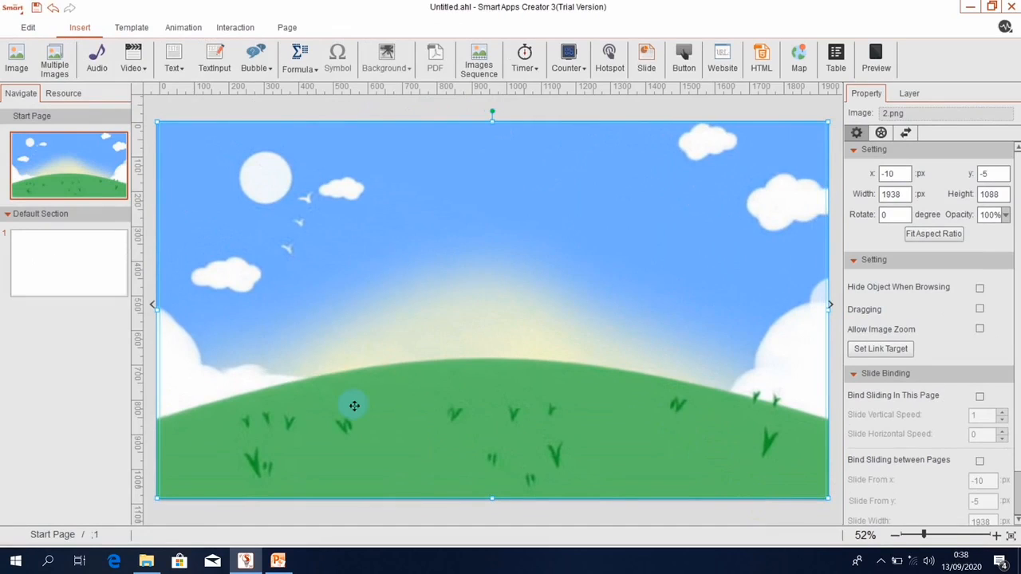
Insert the 2.png sky, sun and hill picture and stretch it to 1938 × 1088 px.
{"action": "left_click", "coordinate": [17, 59]}
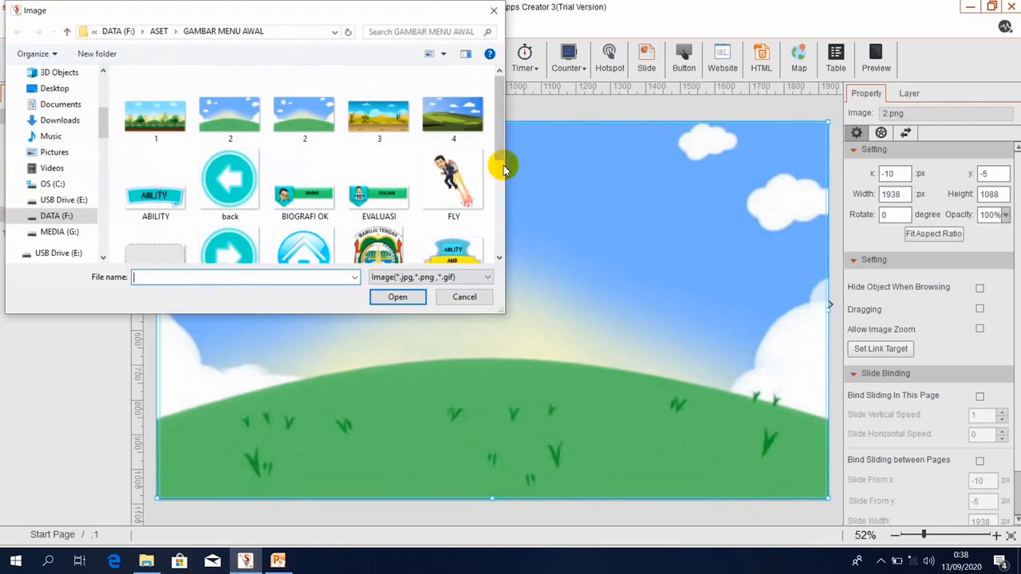
Insert the Lambang_Kabupaten_Mamuju_Tengah emblem and the tut logo together.
{"action": "left_click_drag", "start_coordinate": [501, 152], "coordinate": [497, 198]}
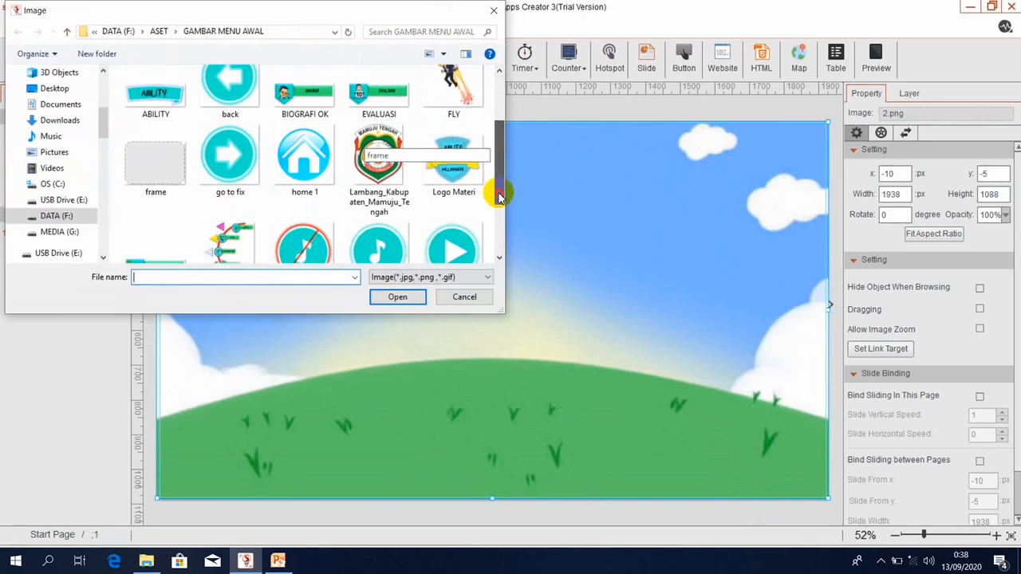
{"action": "left_click", "coordinate": [386, 162]}
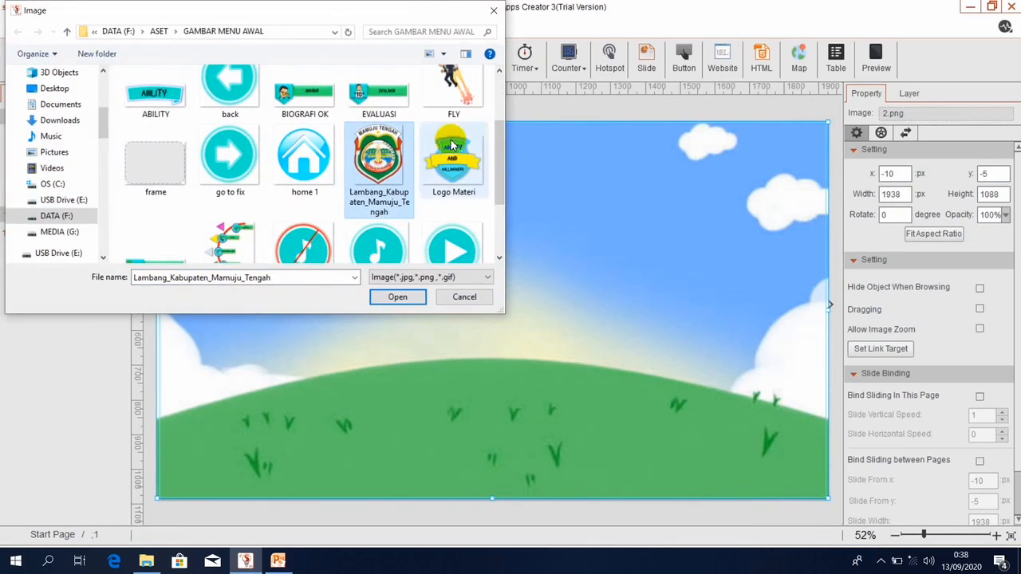
{"action": "left_click", "coordinate": [499, 259]}
{"action": "left_click", "coordinate": [499, 259]}
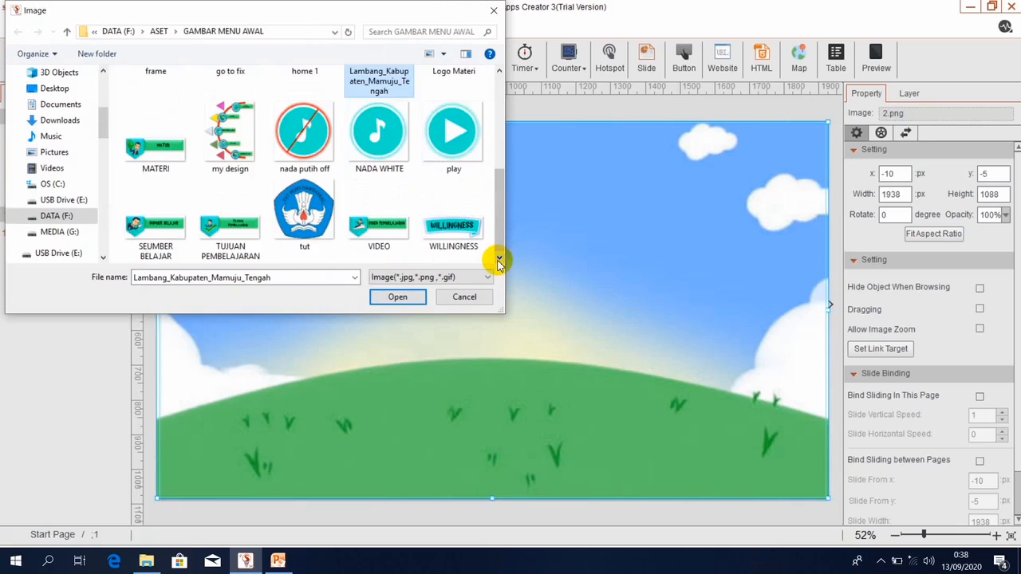
{"action": "left_click", "coordinate": [303, 223], "text": "ctrl"}
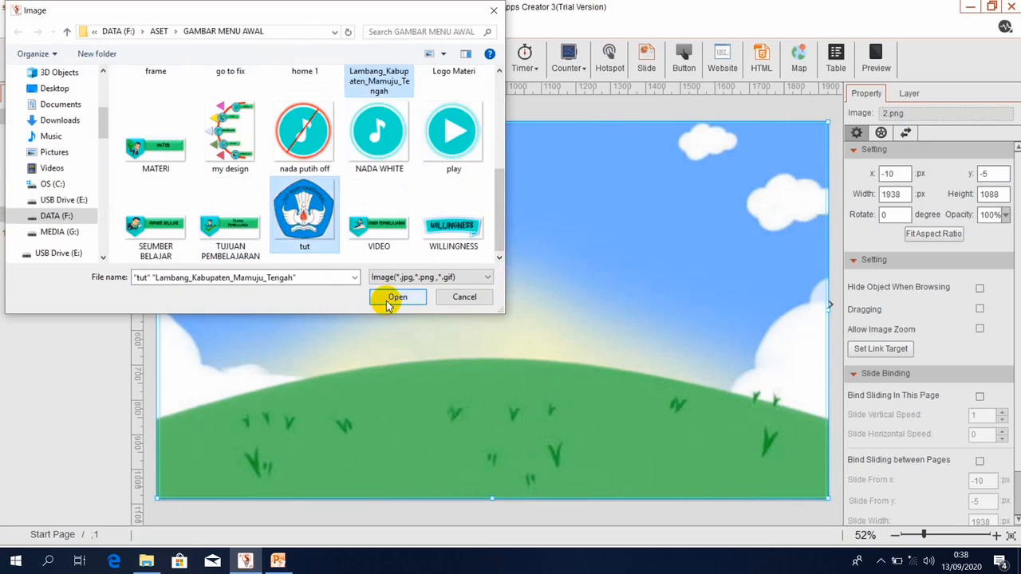
{"action": "left_click", "coordinate": [391, 298]}
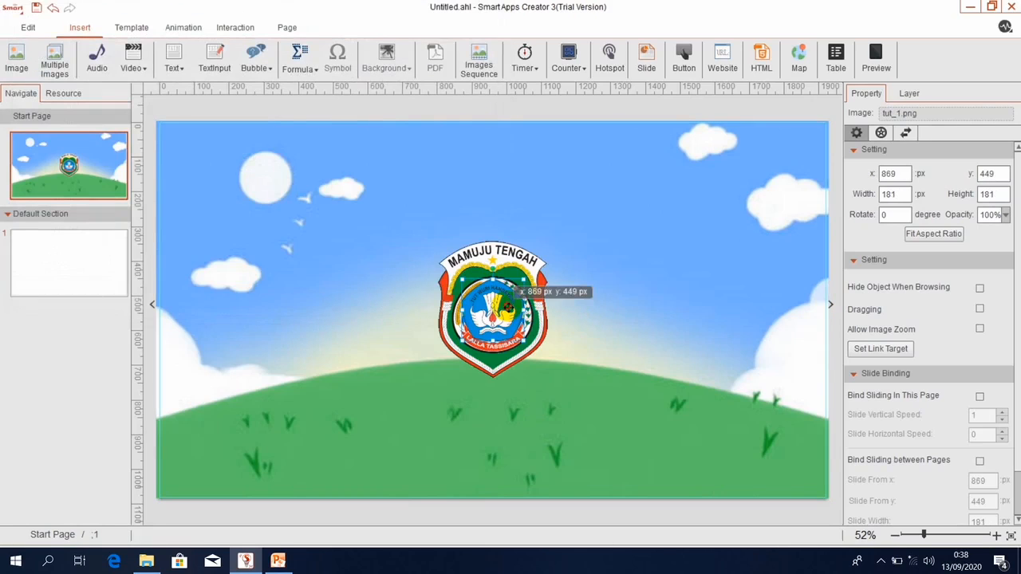
Shrink the Mamuju Tengah emblem into the top-right corner and move the tut logo top-left.
{"action": "left_click_drag", "start_coordinate": [514, 309], "coordinate": [625, 304]}
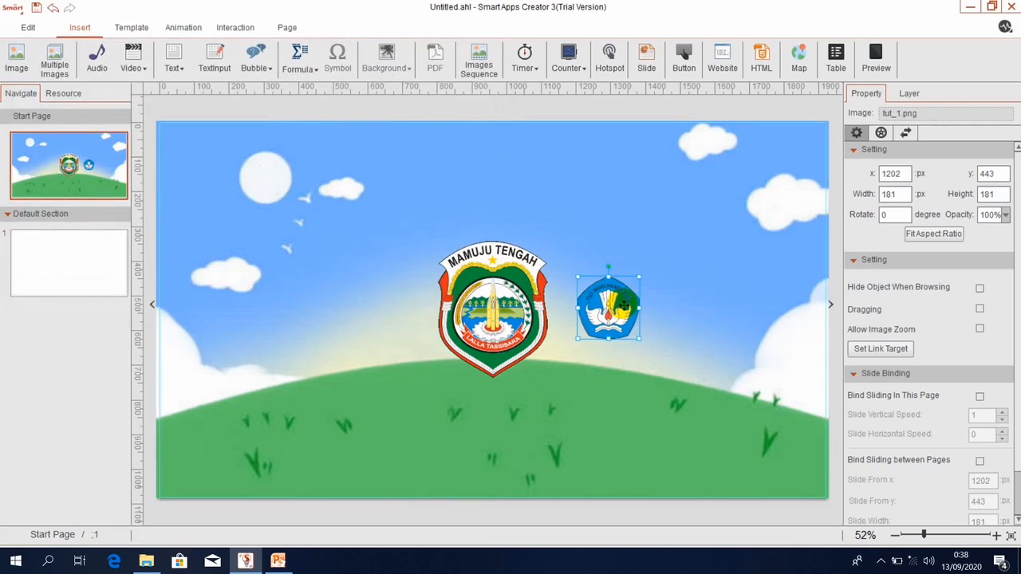
{"action": "left_click", "coordinate": [511, 315]}
{"action": "left_click", "coordinate": [519, 351]}
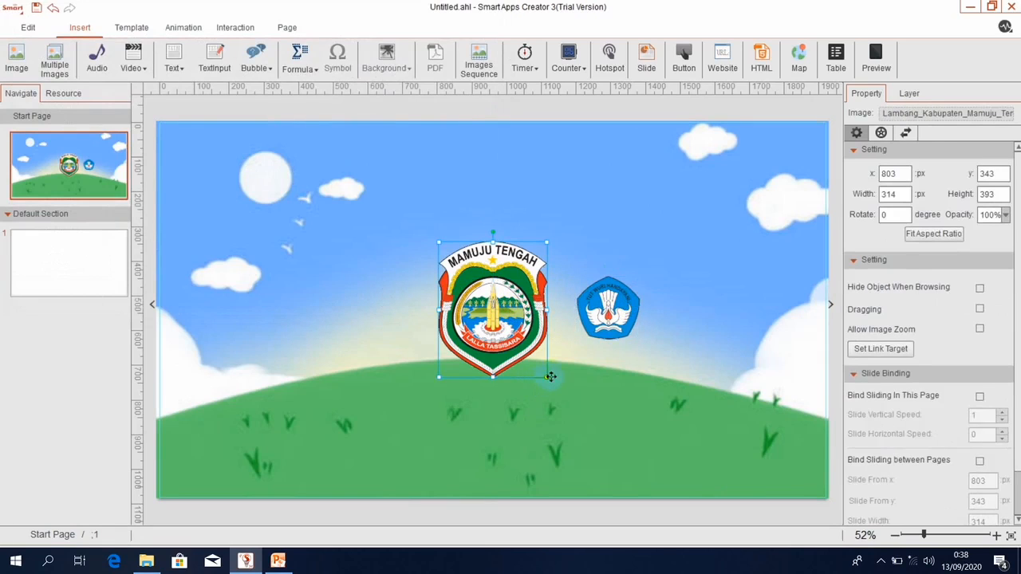
{"action": "left_click_drag", "start_coordinate": [550, 376], "coordinate": [774, 183]}
{"action": "left_click", "coordinate": [608, 308]}
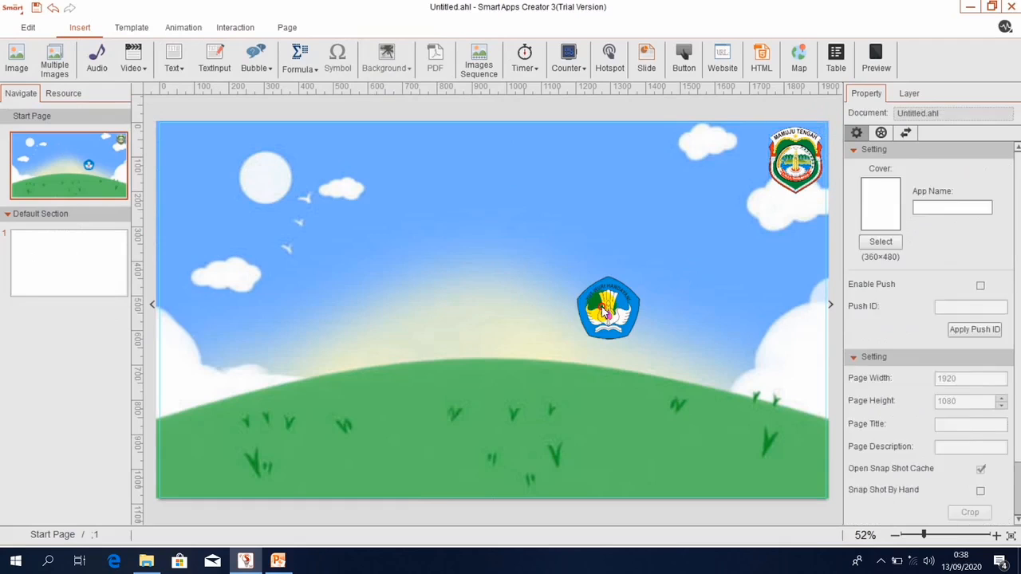
{"action": "left_click_drag", "start_coordinate": [608, 307], "coordinate": [192, 156]}
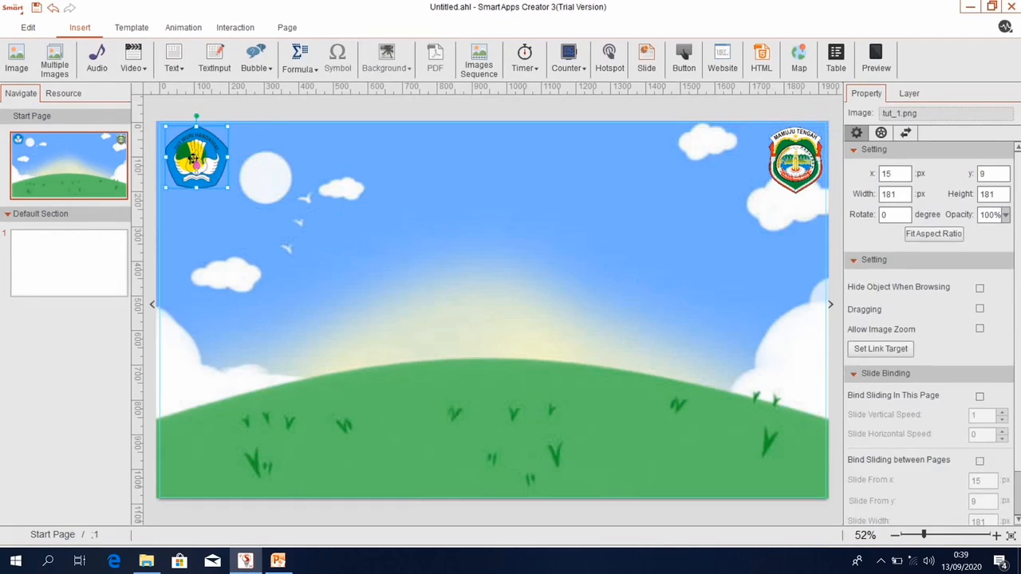
Insert the JUDUL and TITLE images from the ASET folder onto the page.
{"action": "left_click", "coordinate": [176, 62]}
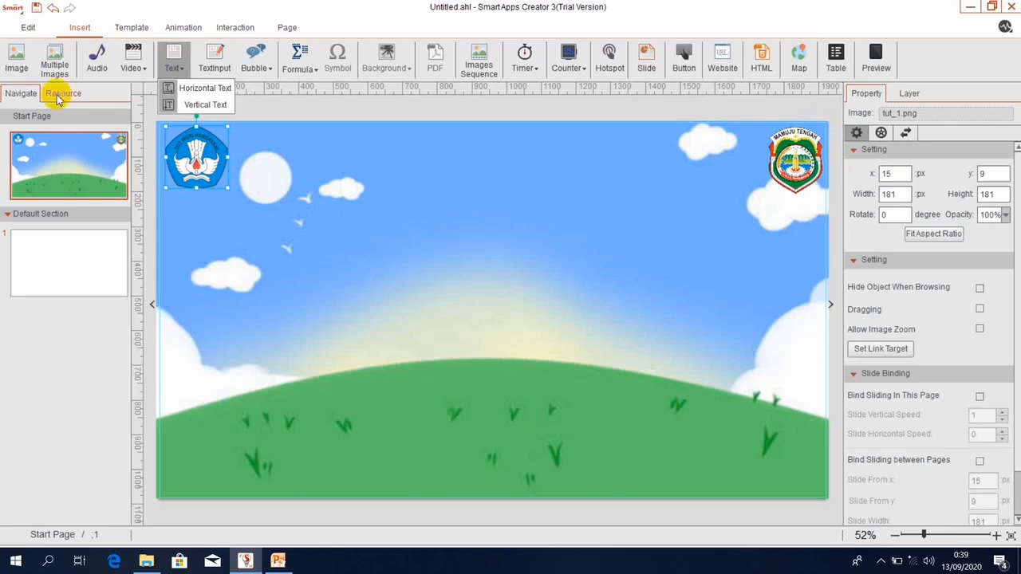
{"action": "left_click", "coordinate": [15, 58]}
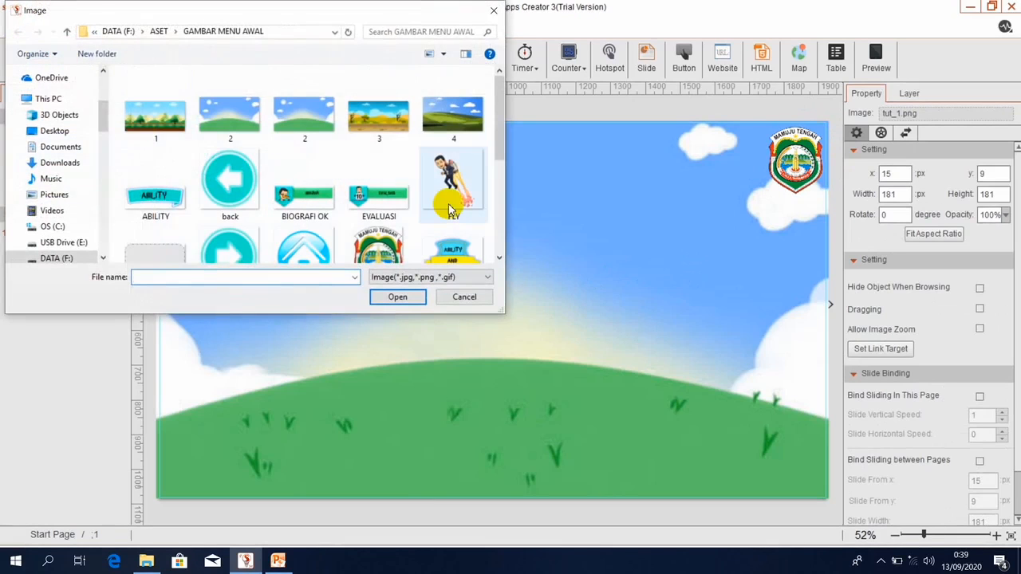
{"action": "left_click", "coordinate": [68, 36]}
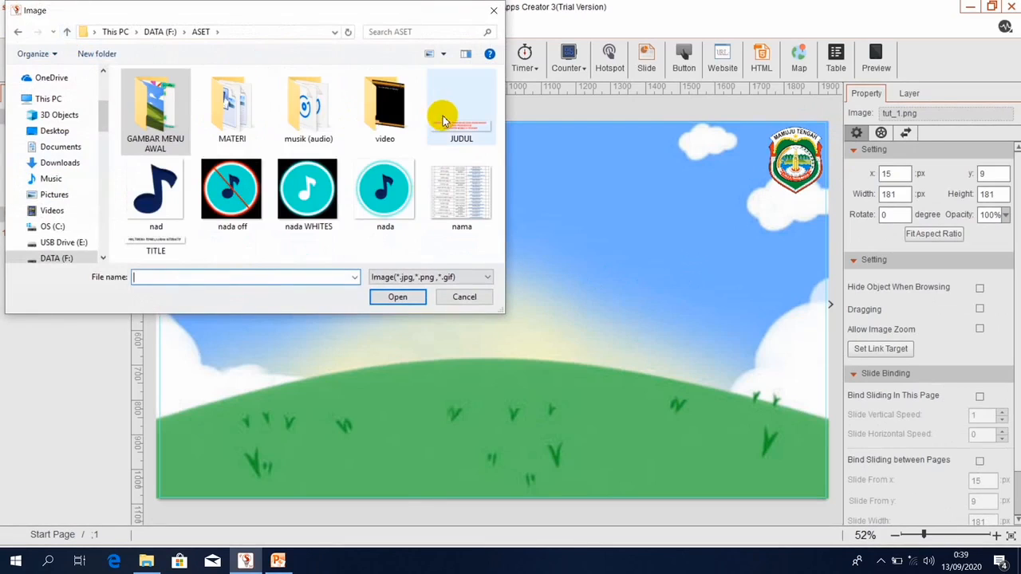
{"action": "left_click", "coordinate": [451, 123]}
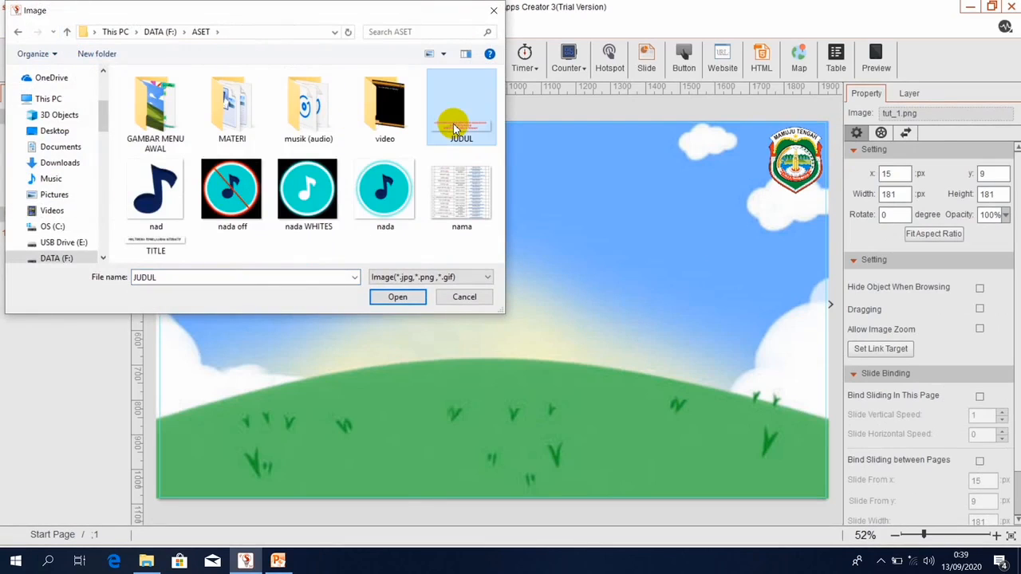
{"action": "left_click", "coordinate": [160, 243], "text": "ctrl"}
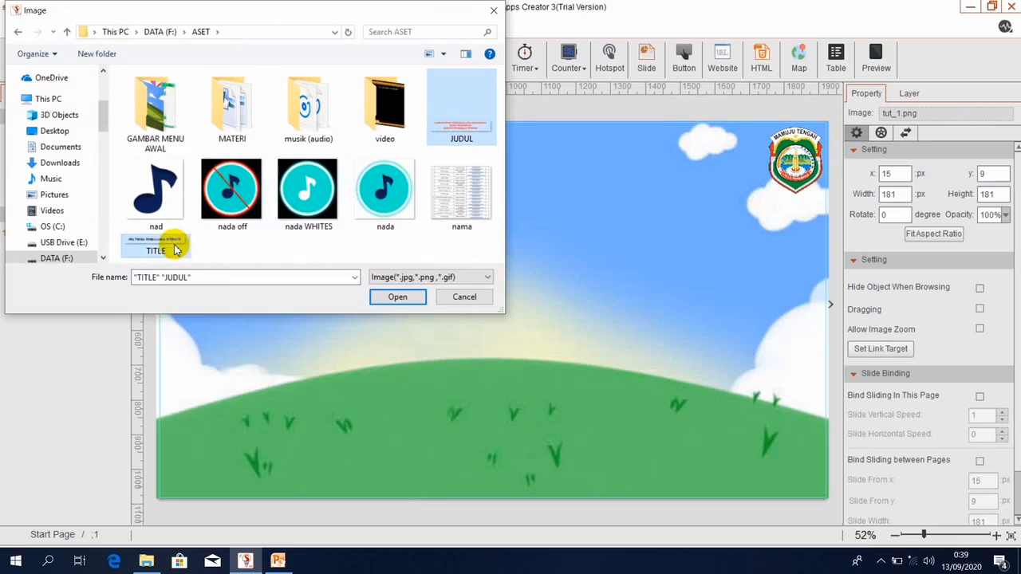
{"action": "left_click", "coordinate": [385, 296]}
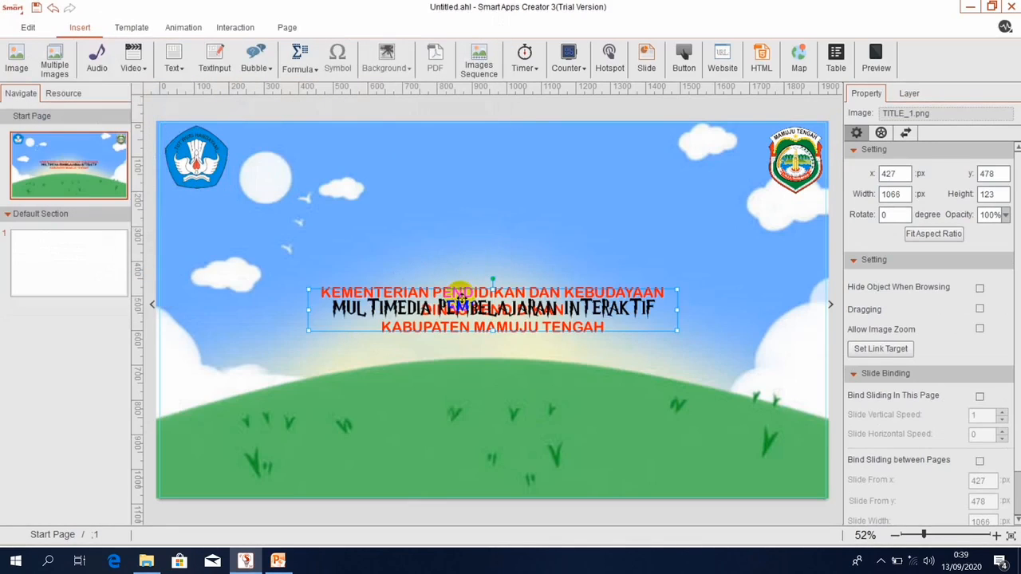
Move the MULTIMEDIA title down onto the hill and the red heading above it.
{"action": "left_click", "coordinate": [484, 276]}
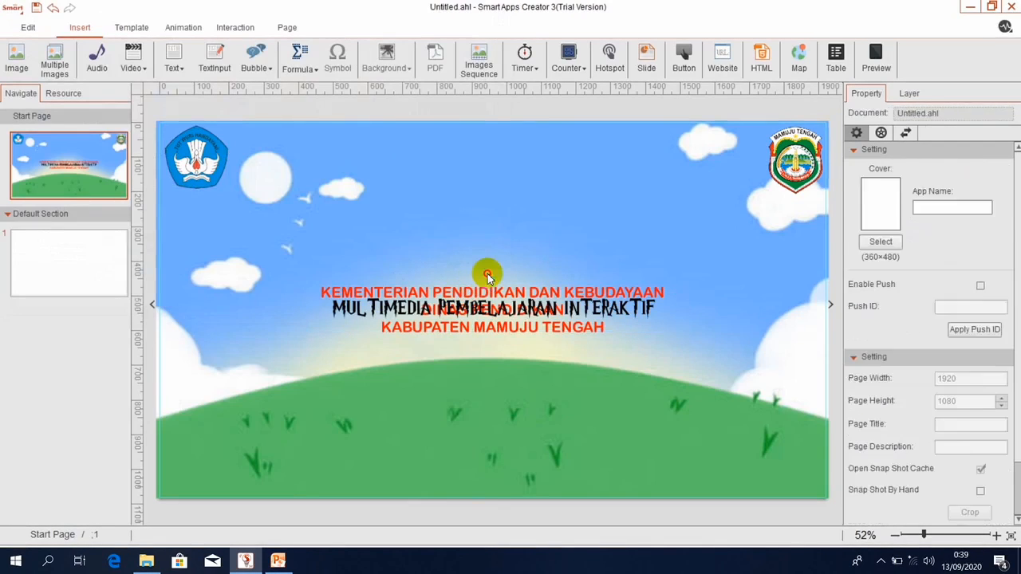
{"action": "left_click", "coordinate": [469, 292]}
{"action": "left_click", "coordinate": [469, 290]}
{"action": "left_click", "coordinate": [469, 290]}
{"action": "left_click_drag", "start_coordinate": [469, 290], "coordinate": [481, 391]}
{"action": "left_click", "coordinate": [467, 291]}
{"action": "left_click", "coordinate": [467, 291]}
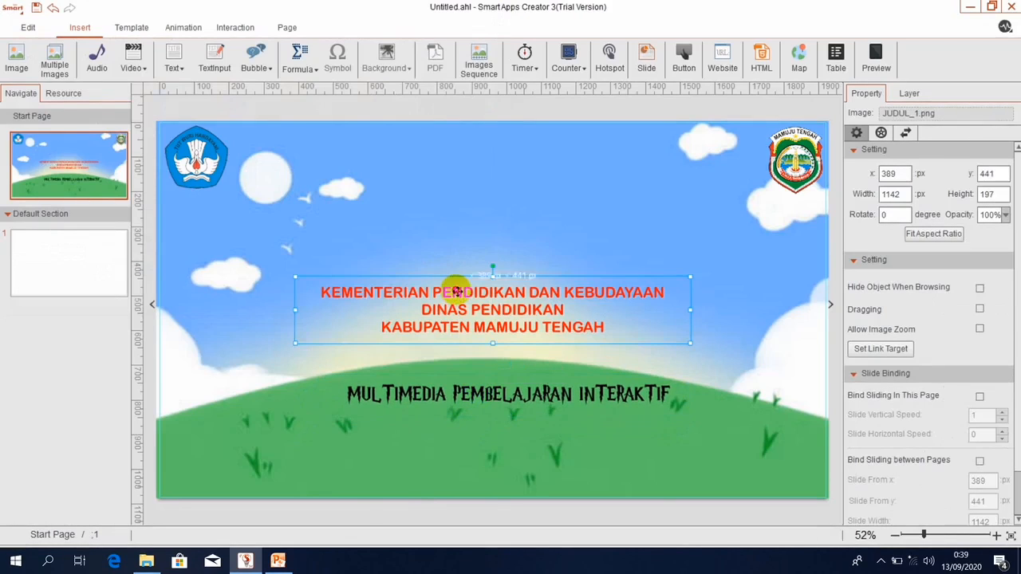
{"action": "left_click_drag", "start_coordinate": [466, 291], "coordinate": [471, 264]}
Centre the red heading and the MULTIMEDIA title horizontally on the page.
{"action": "right_click", "coordinate": [447, 269]}
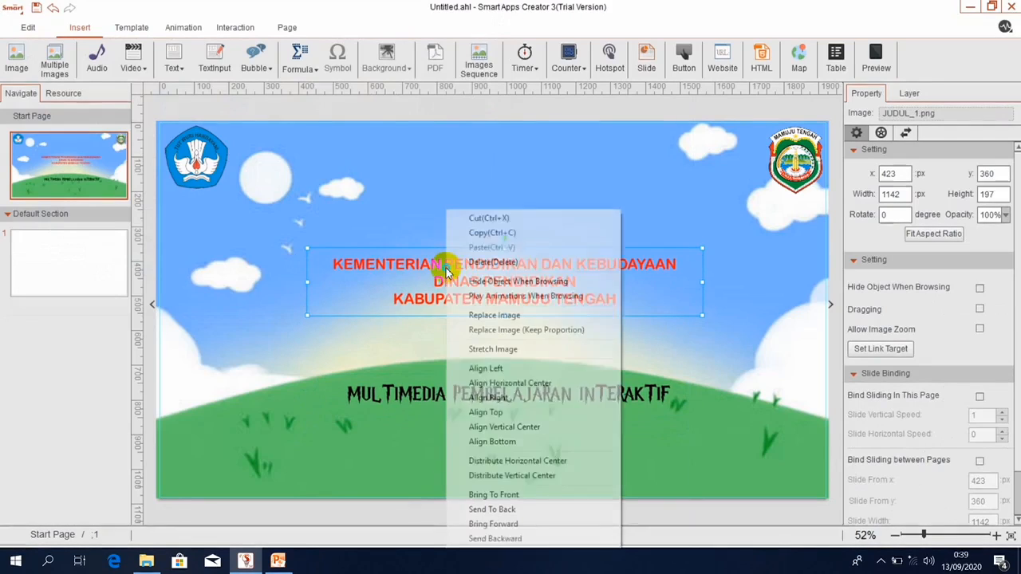
{"action": "left_click", "coordinate": [475, 383]}
{"action": "left_click", "coordinate": [447, 393]}
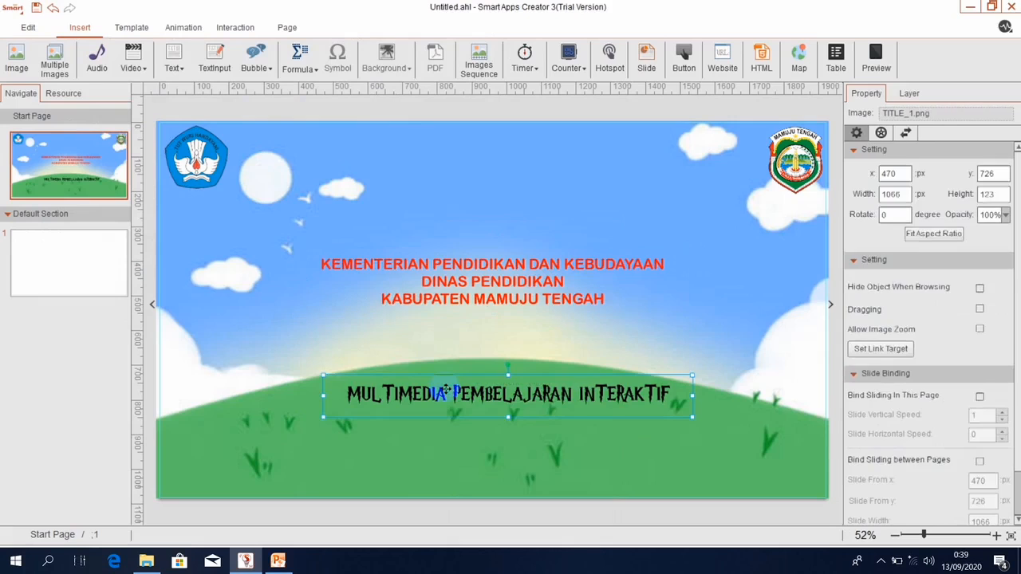
{"action": "right_click", "coordinate": [447, 393]}
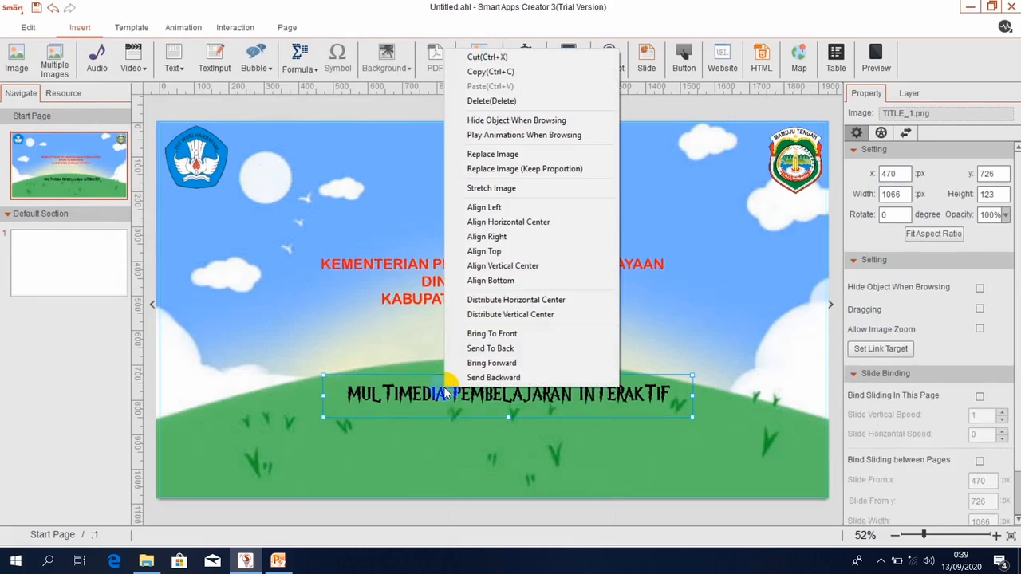
{"action": "left_click", "coordinate": [485, 303]}
{"action": "left_click", "coordinate": [746, 288]}
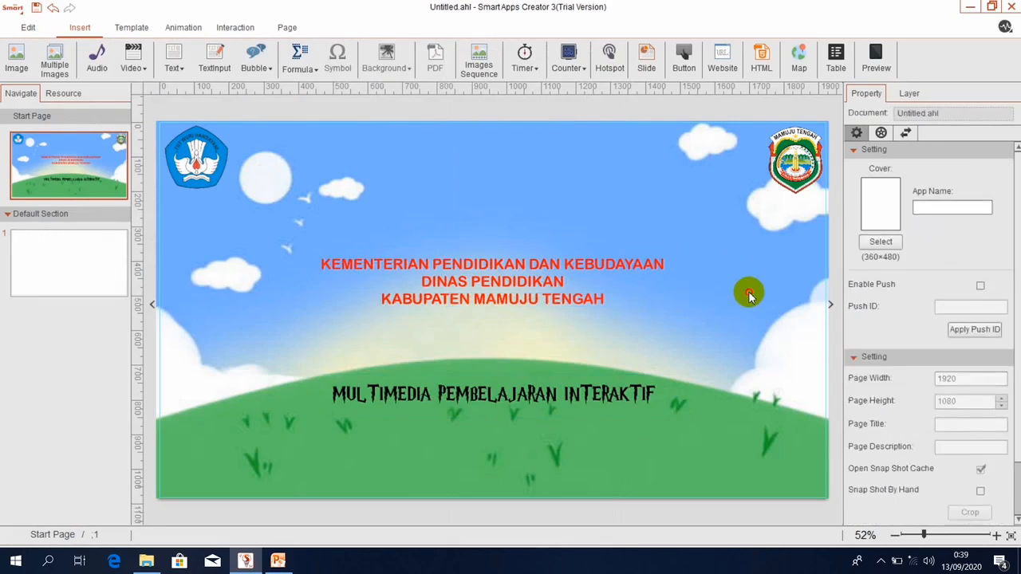
{"action": "left_click", "coordinate": [750, 294]}
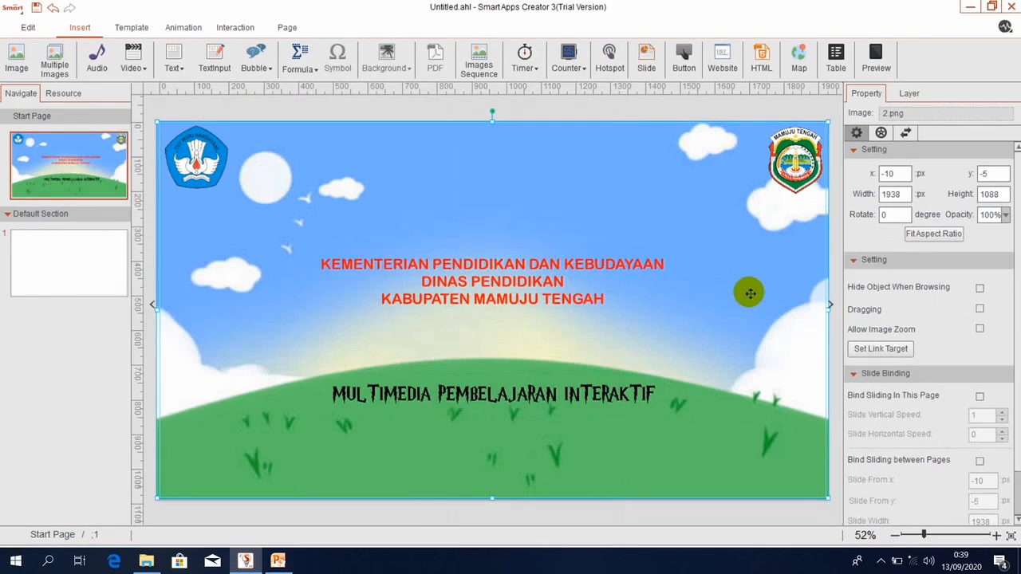
Enlarge the red heading, re-centre it horizontally, and preview the page.
{"action": "left_click", "coordinate": [502, 271]}
{"action": "left_click_drag", "start_coordinate": [294, 250], "coordinate": [204, 232]}
{"action": "right_click", "coordinate": [447, 274]}
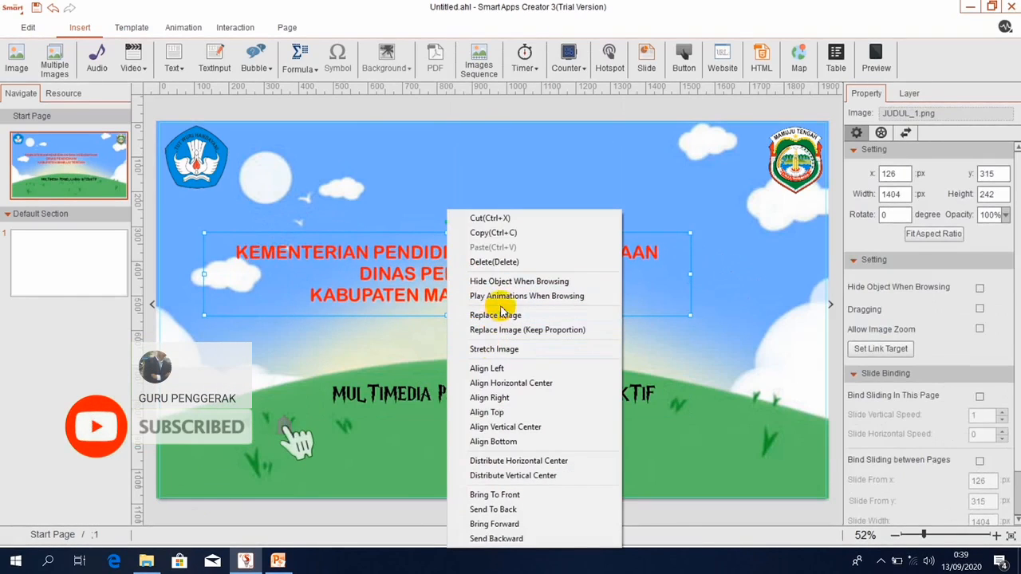
{"action": "left_click", "coordinate": [508, 460]}
{"action": "left_click", "coordinate": [706, 431]}
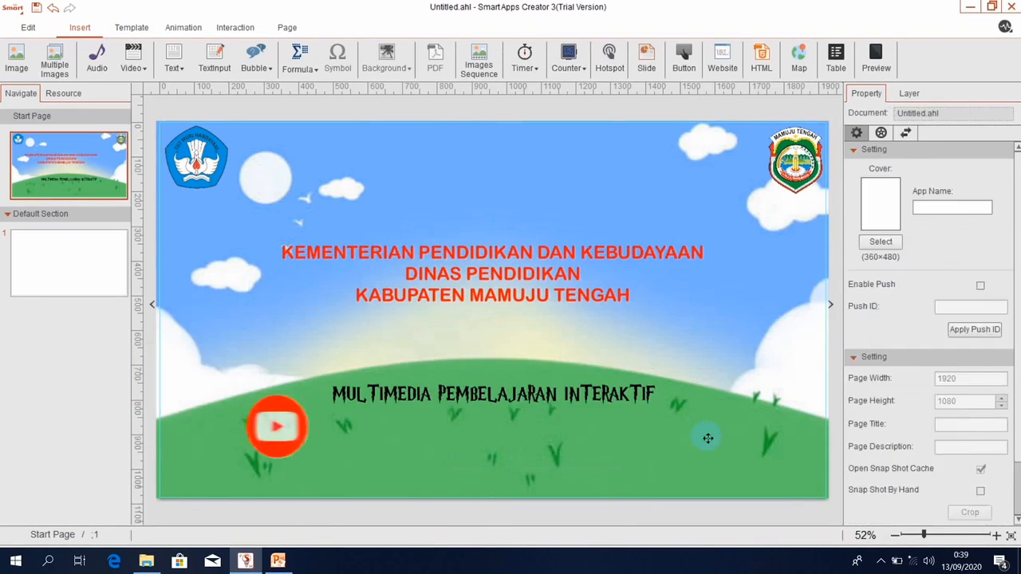
{"action": "left_click", "coordinate": [707, 435]}
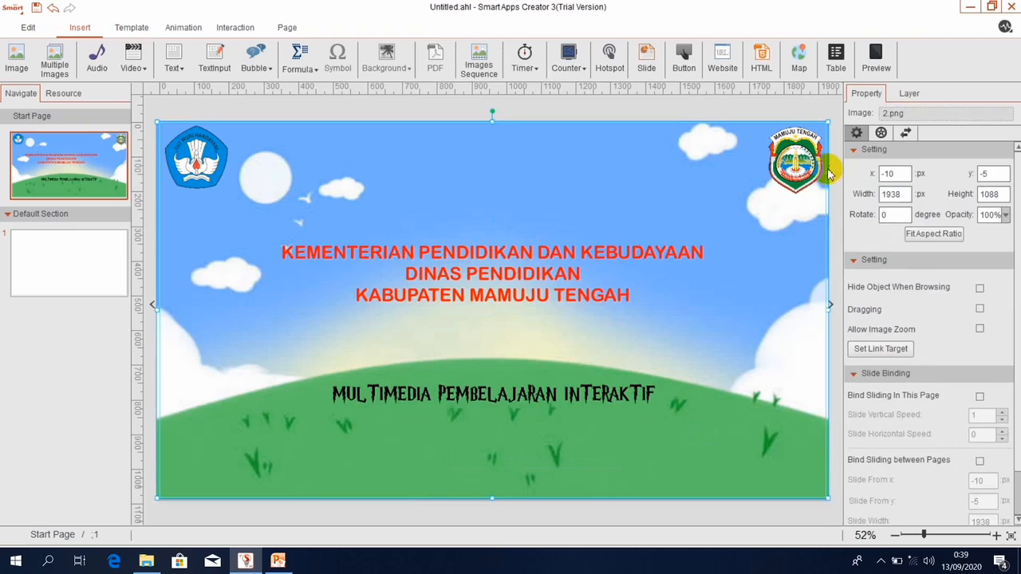
{"action": "left_click", "coordinate": [875, 57]}
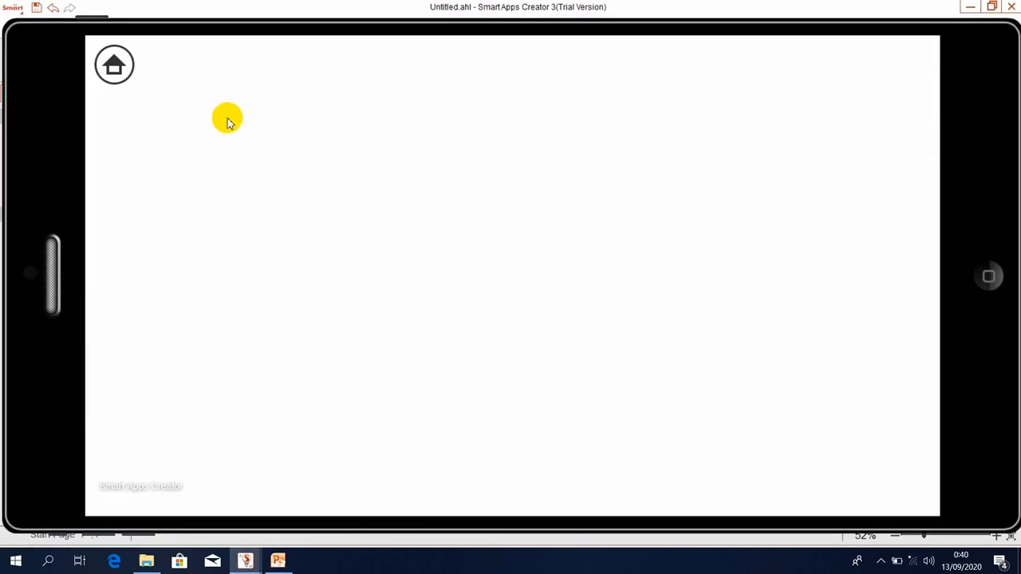
Close the preview and make the home navigation icon invisible in Navigate Setting.
{"action": "left_click", "coordinate": [955, 276]}
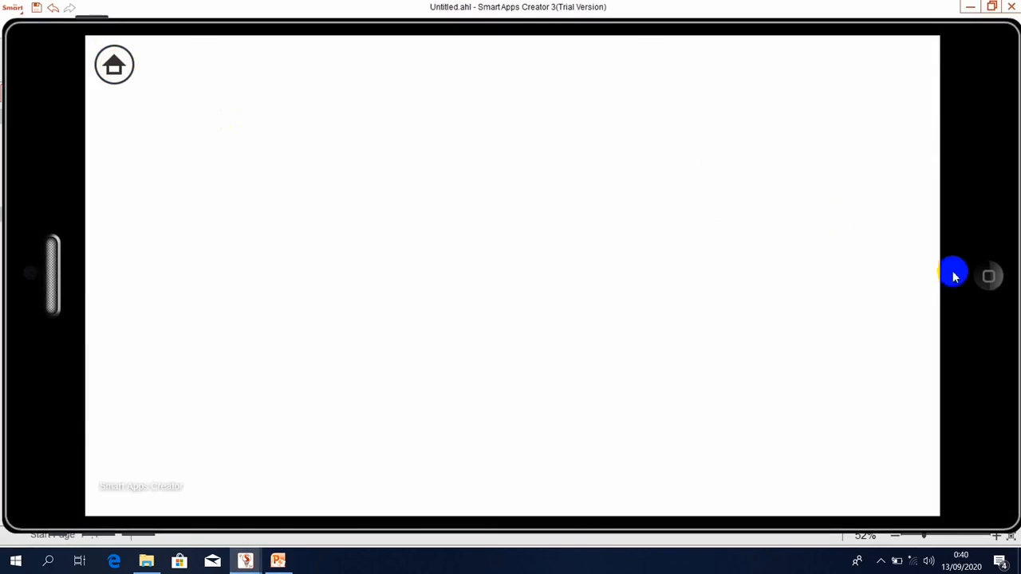
{"action": "left_click", "coordinate": [989, 279]}
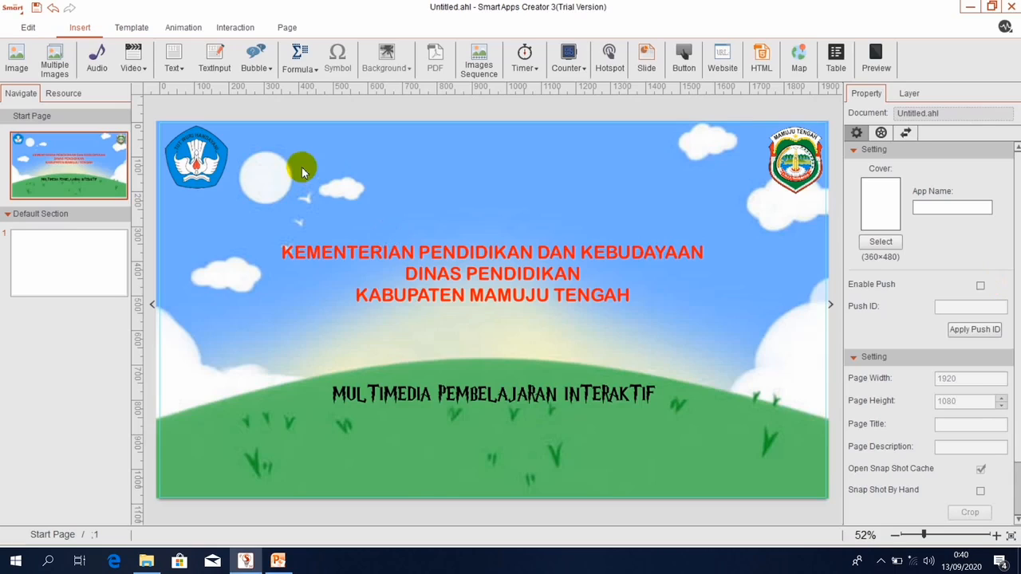
{"action": "left_click", "coordinate": [287, 28]}
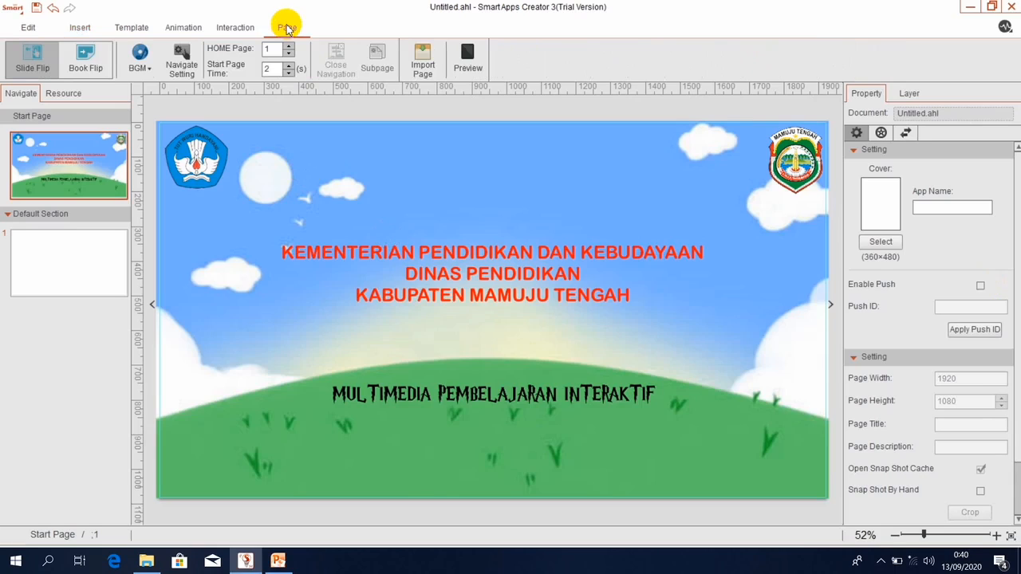
{"action": "left_click", "coordinate": [182, 60]}
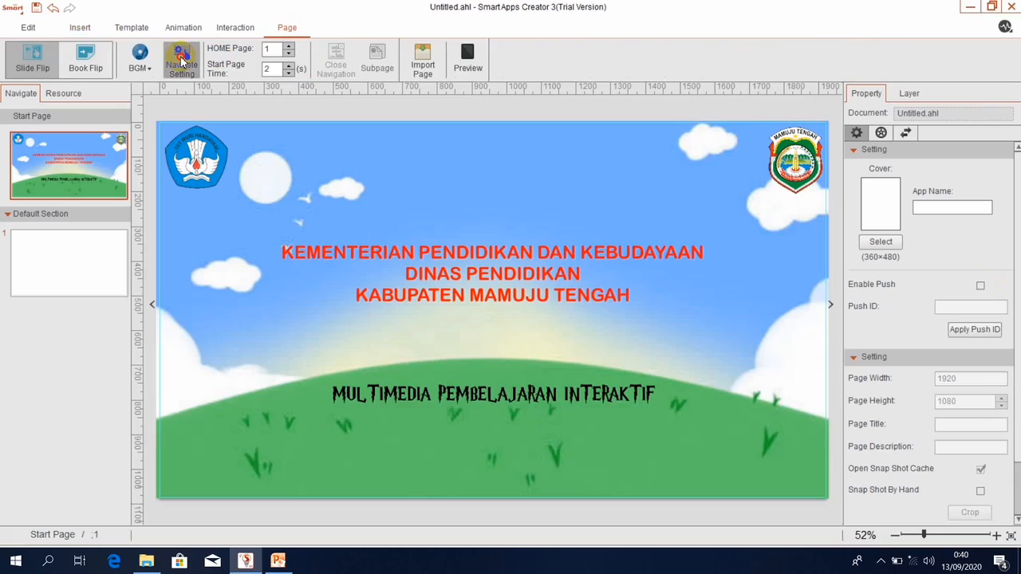
{"action": "left_click", "coordinate": [50, 72]}
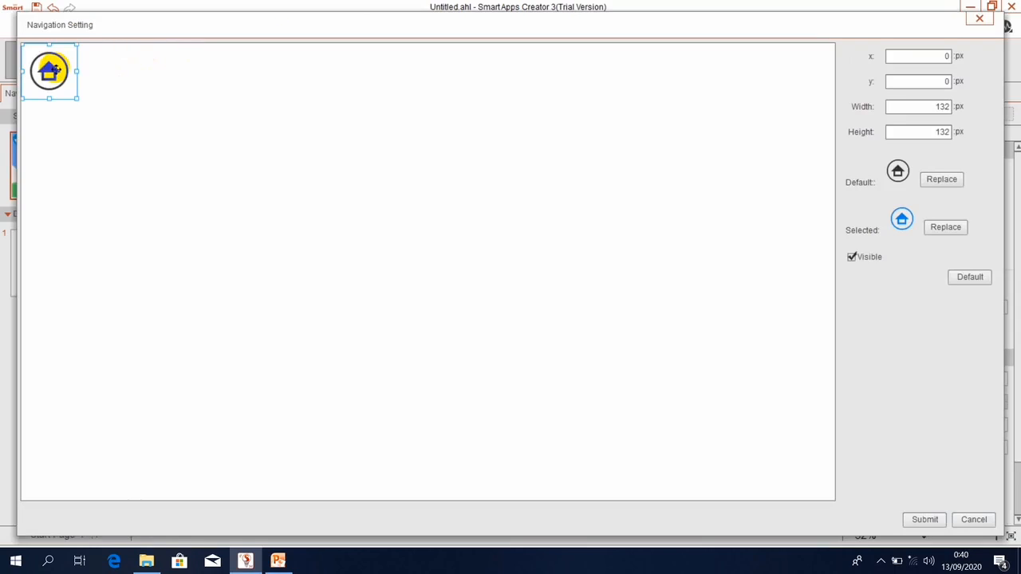
{"action": "left_click", "coordinate": [852, 258]}
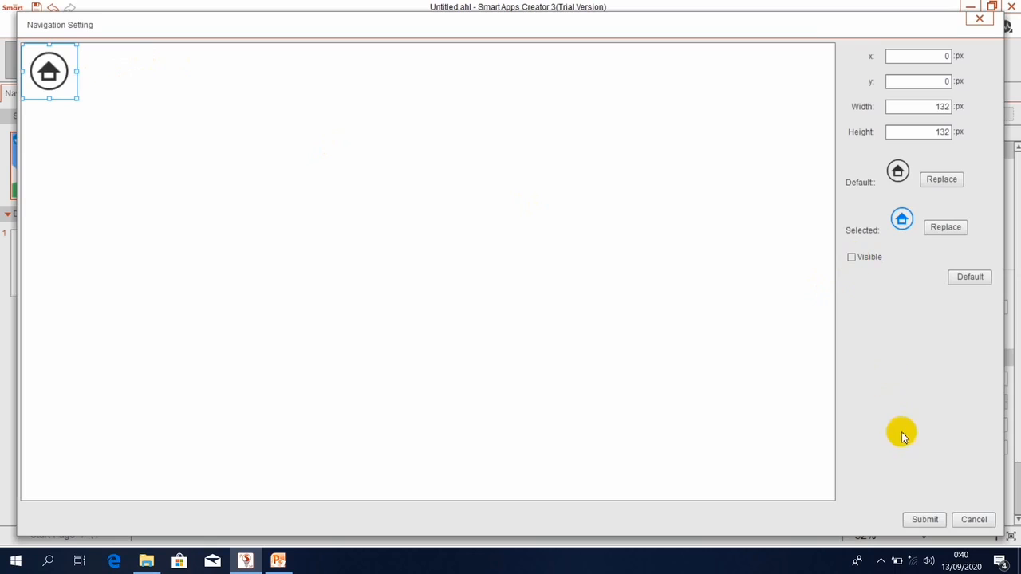
{"action": "left_click", "coordinate": [926, 519]}
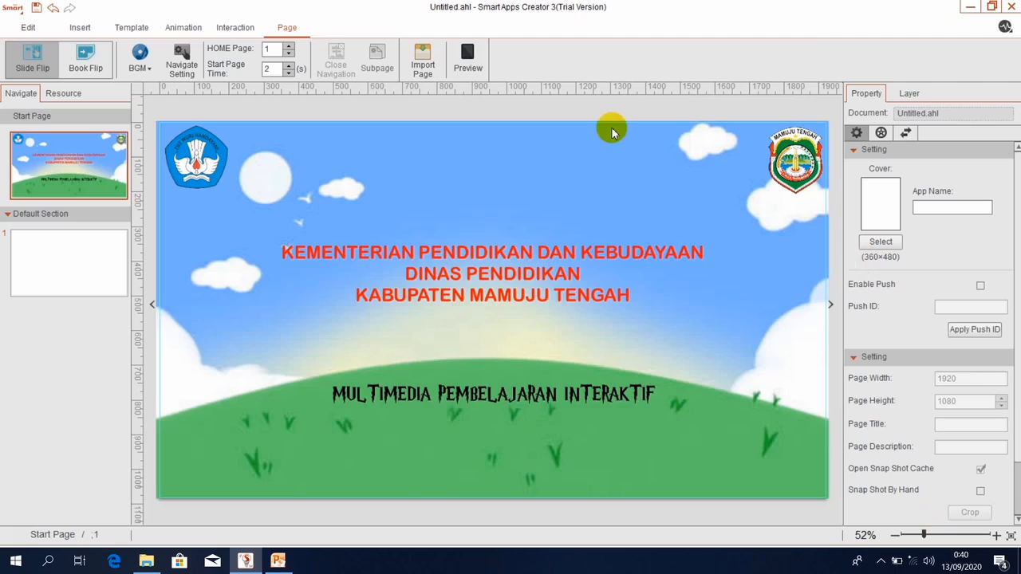
Preview the app, then open blank page 1 of the Default Section.
{"action": "left_click", "coordinate": [466, 56]}
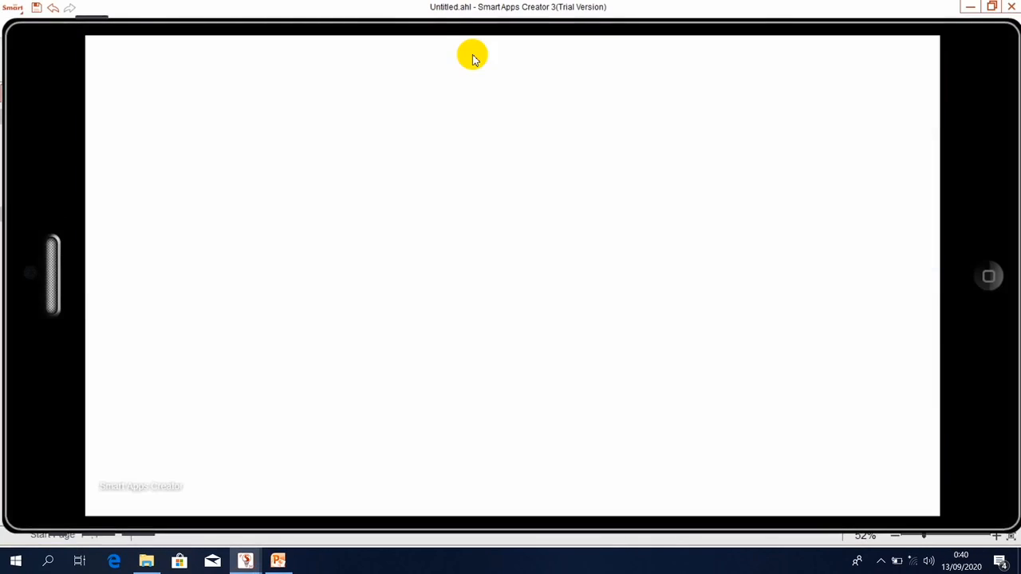
{"action": "left_click", "coordinate": [989, 276]}
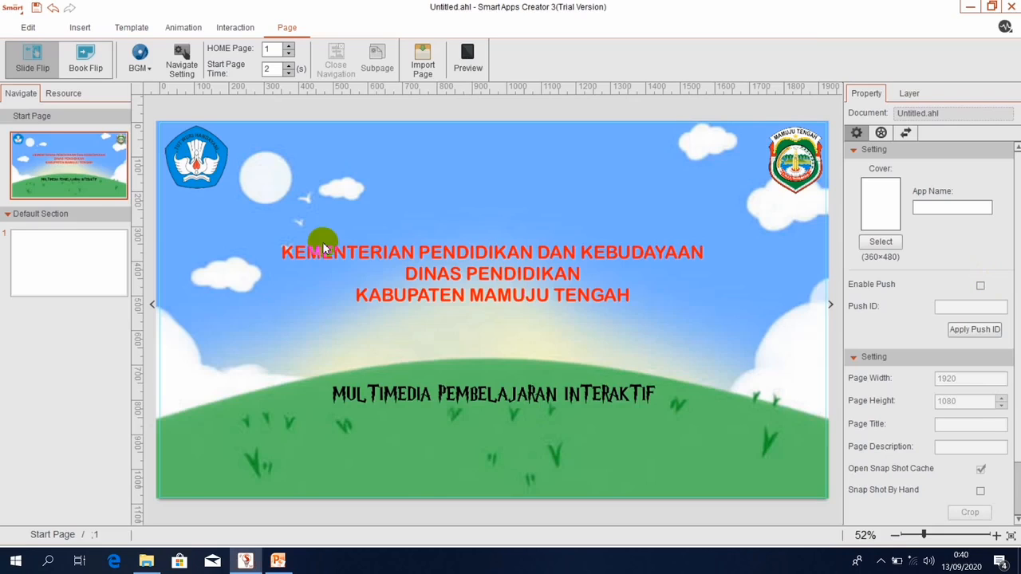
{"action": "left_click", "coordinate": [67, 216]}
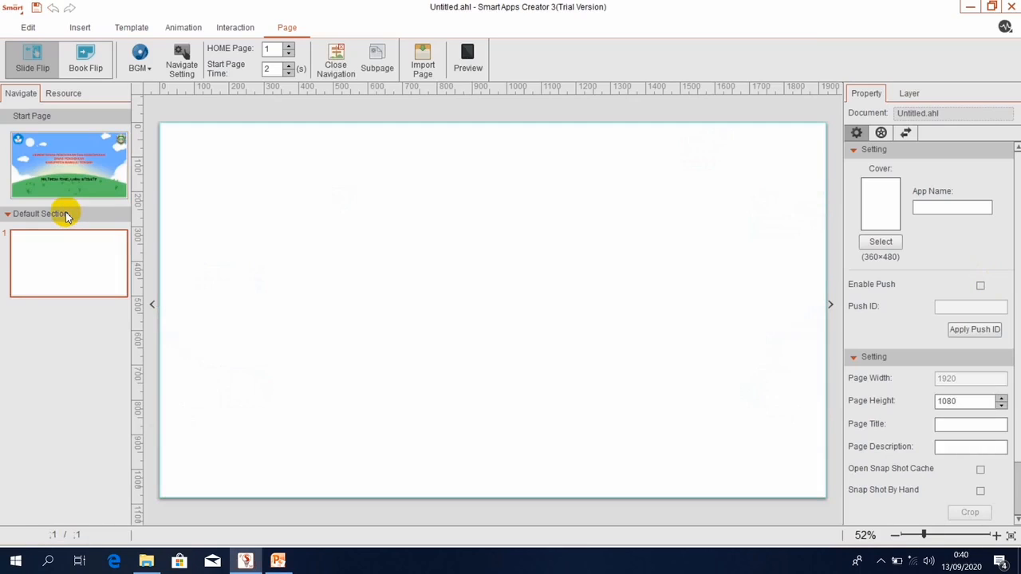
Change the Default Section's name to JUDUL.
{"action": "right_click", "coordinate": [67, 217]}
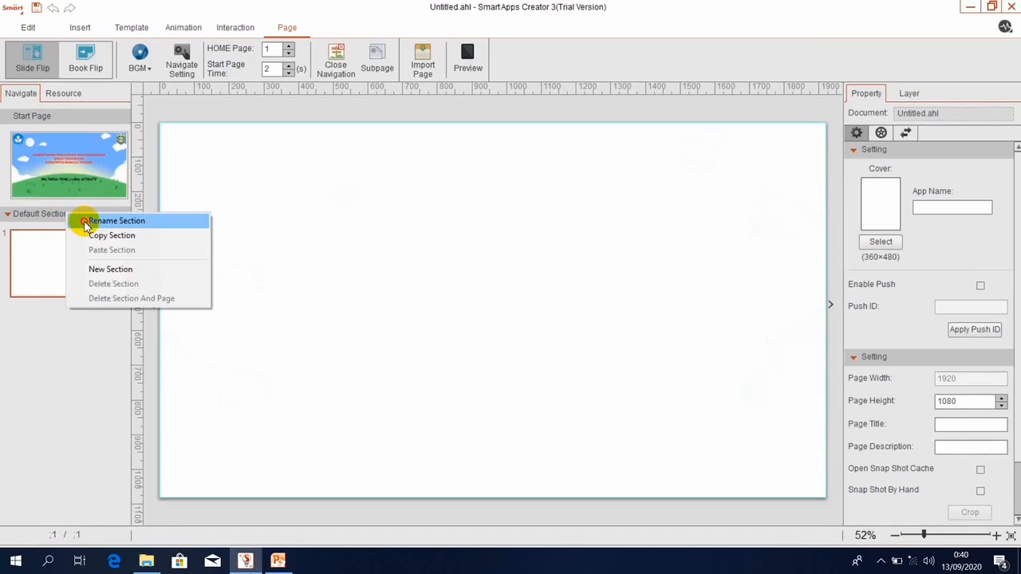
{"action": "left_click", "coordinate": [117, 221]}
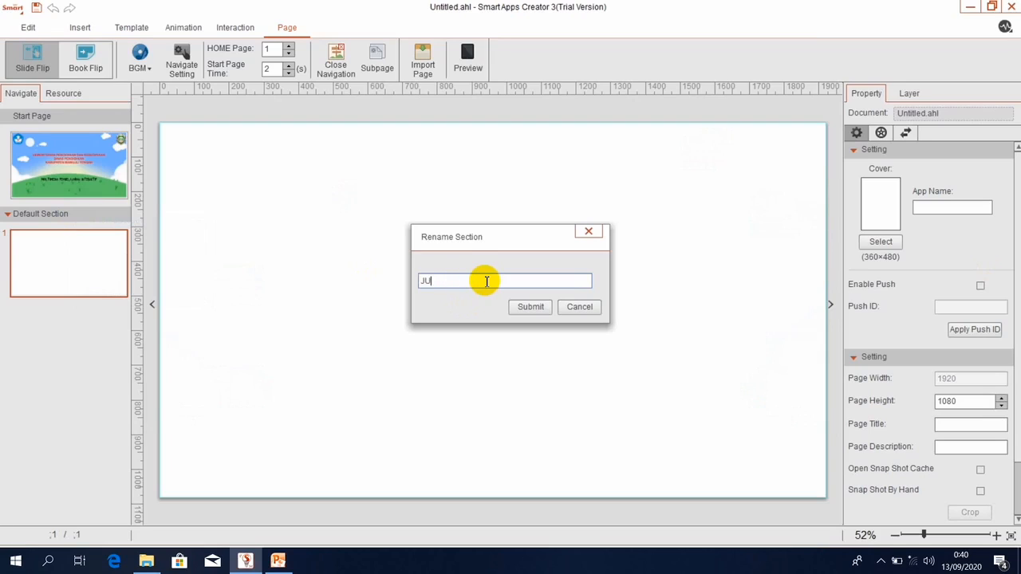
{"action": "type", "text": "JUDUL"}
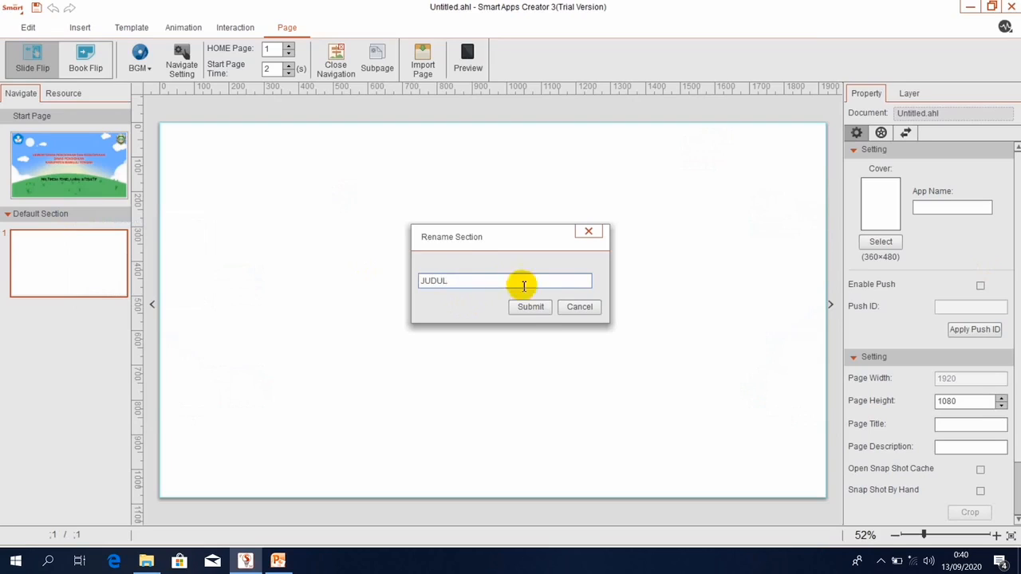
{"action": "left_click", "coordinate": [530, 307]}
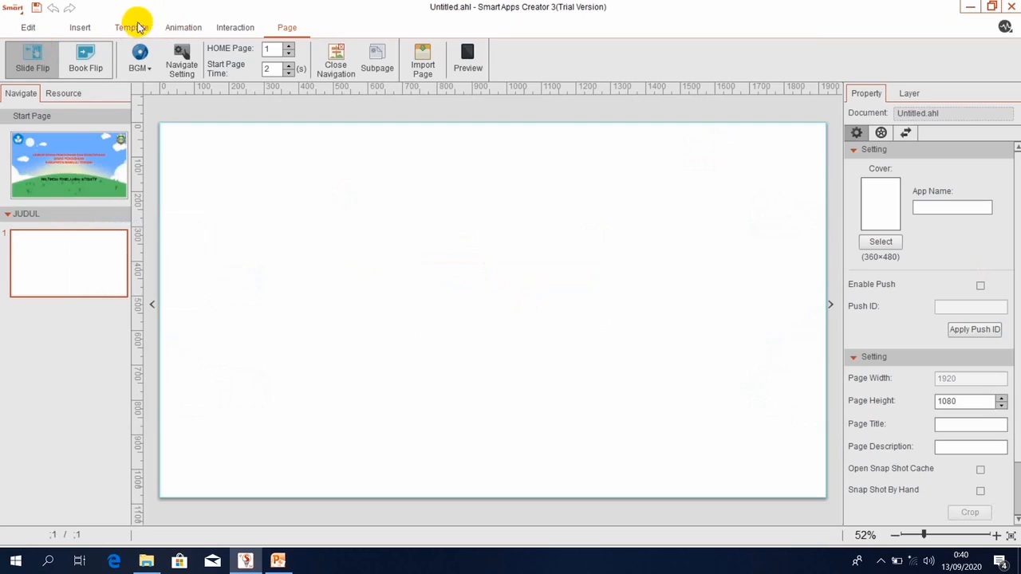
Set a sky-and-hill picture from the GAMBAR MENU AWAL folder as the page background.
{"action": "left_click", "coordinate": [73, 29]}
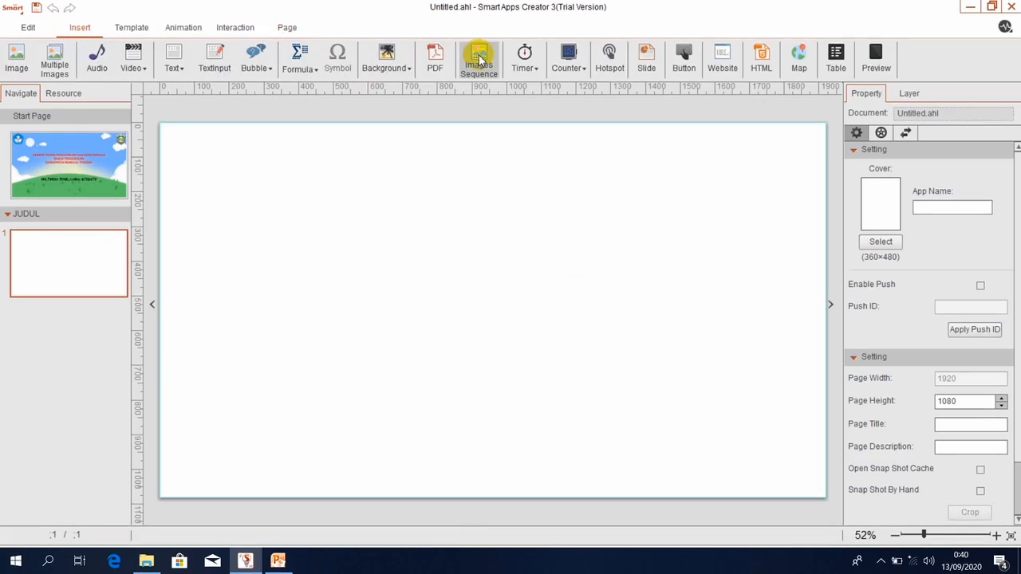
{"action": "left_click", "coordinate": [393, 64]}
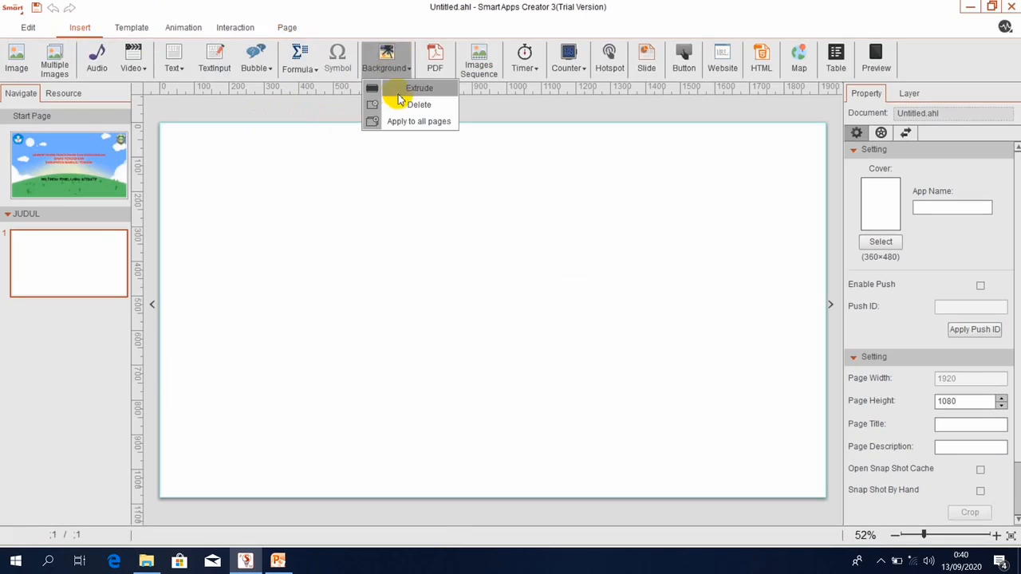
{"action": "left_click", "coordinate": [423, 89]}
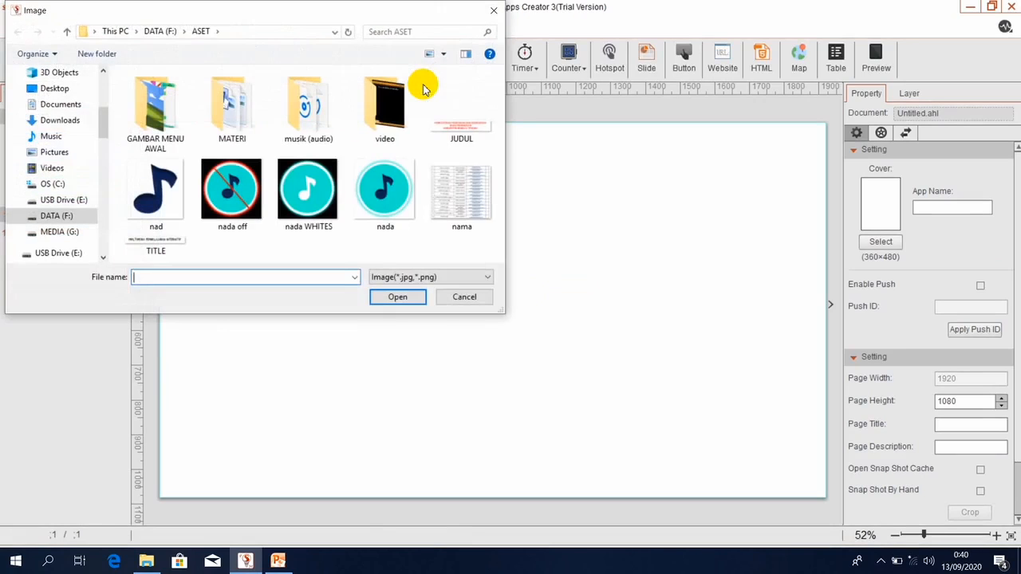
{"action": "double_click", "coordinate": [171, 112]}
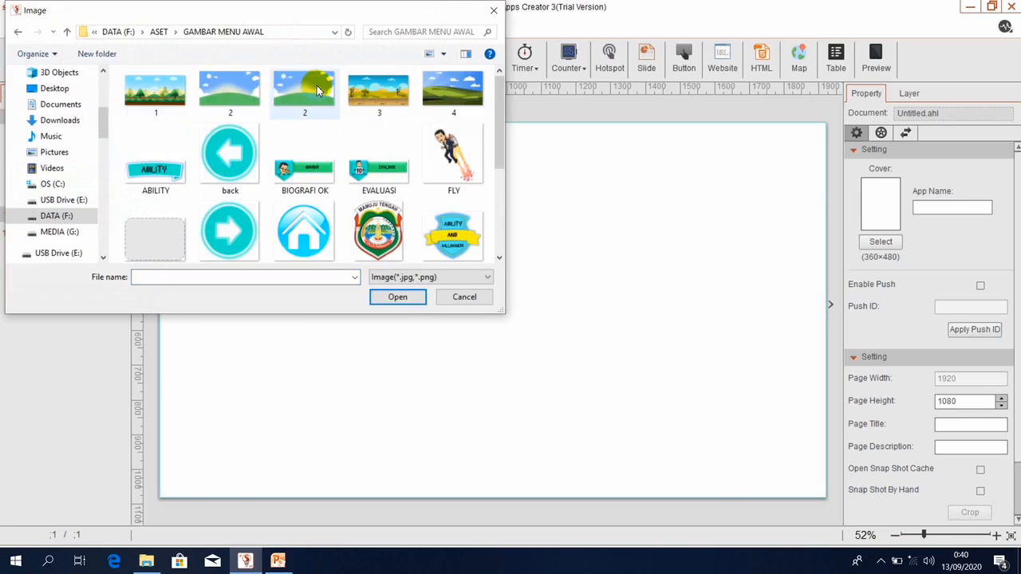
{"action": "double_click", "coordinate": [317, 85]}
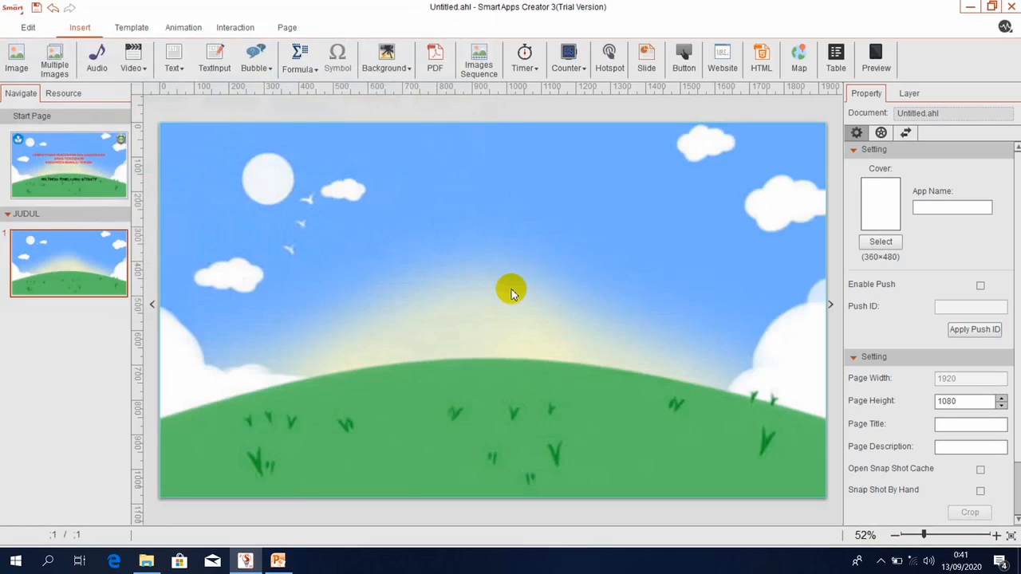
Replace the background with the pine tree, hill and wooden fence picture.
{"action": "left_click", "coordinate": [389, 67]}
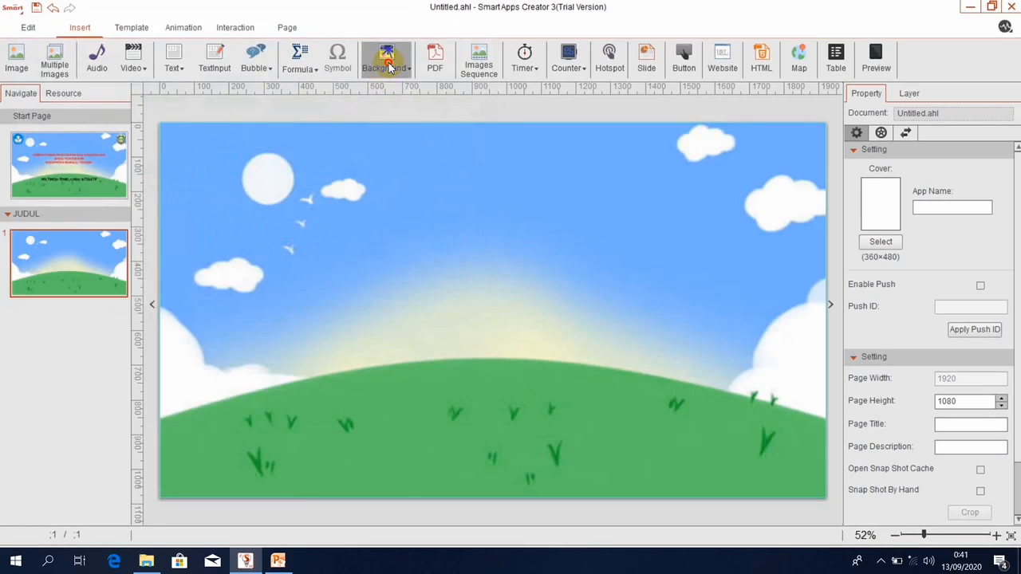
{"action": "left_click", "coordinate": [400, 88]}
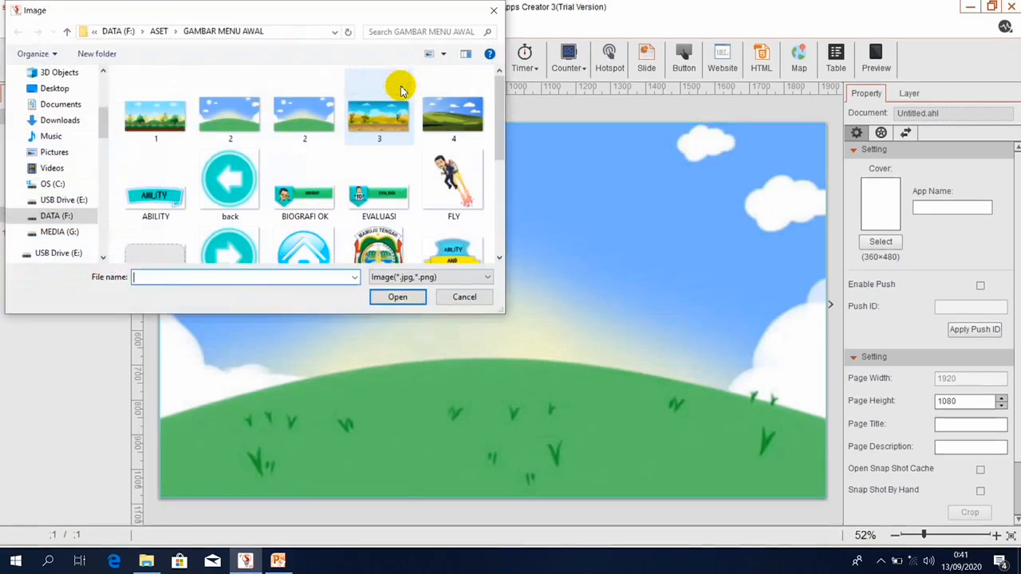
{"action": "double_click", "coordinate": [160, 121]}
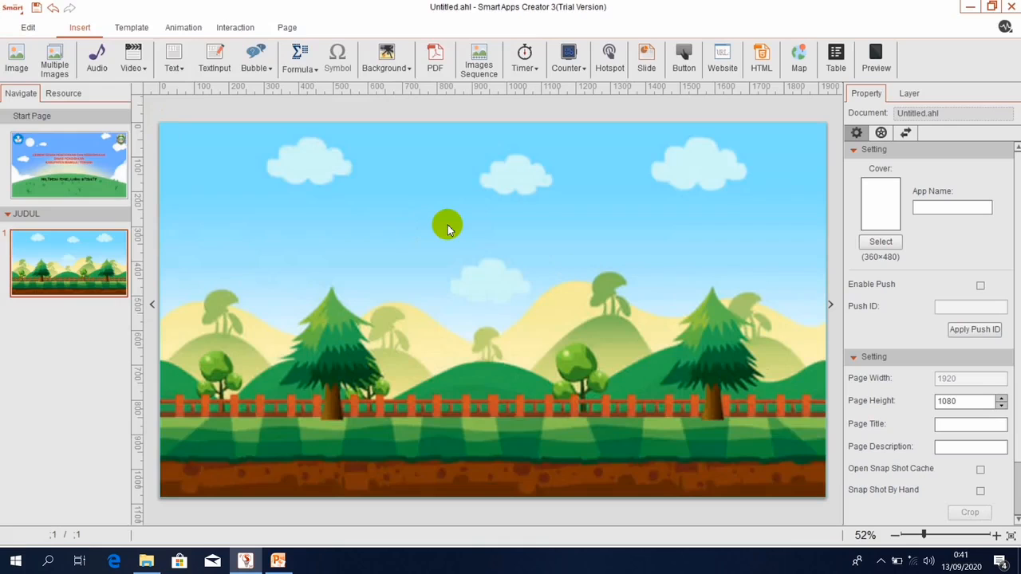
{"action": "left_click", "coordinate": [15, 55]}
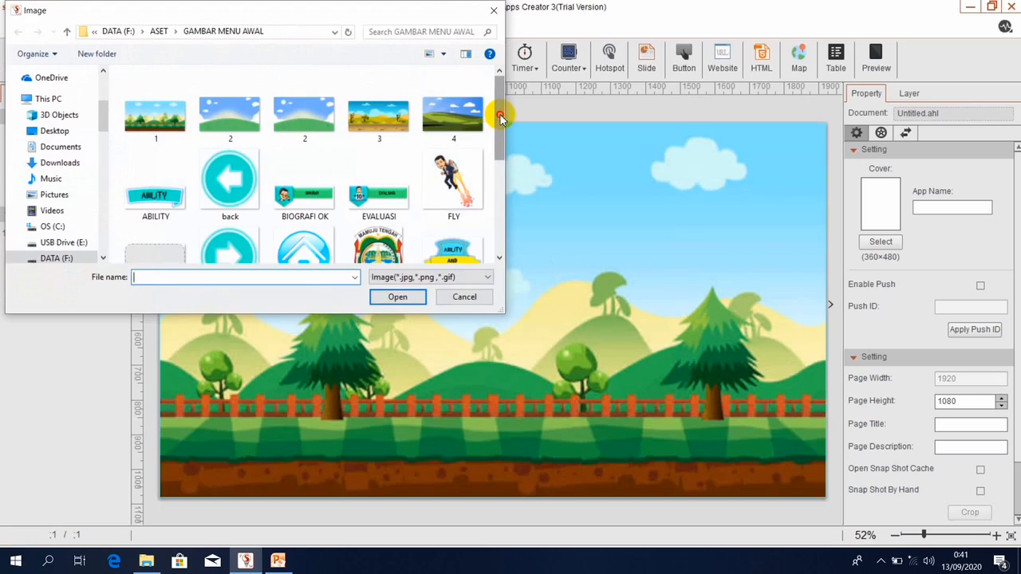
Insert the Logo Materi.png shield emblem and enlarge it to 551 × 452.
{"action": "left_click_drag", "start_coordinate": [501, 118], "coordinate": [500, 160]}
{"action": "double_click", "coordinate": [459, 166]}
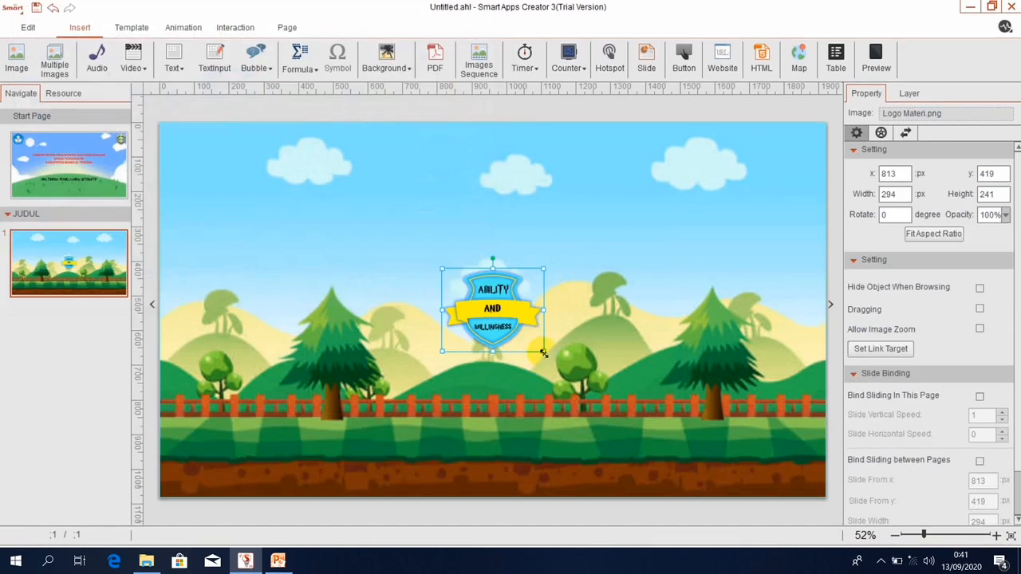
{"action": "left_click_drag", "start_coordinate": [543, 351], "coordinate": [600, 422]}
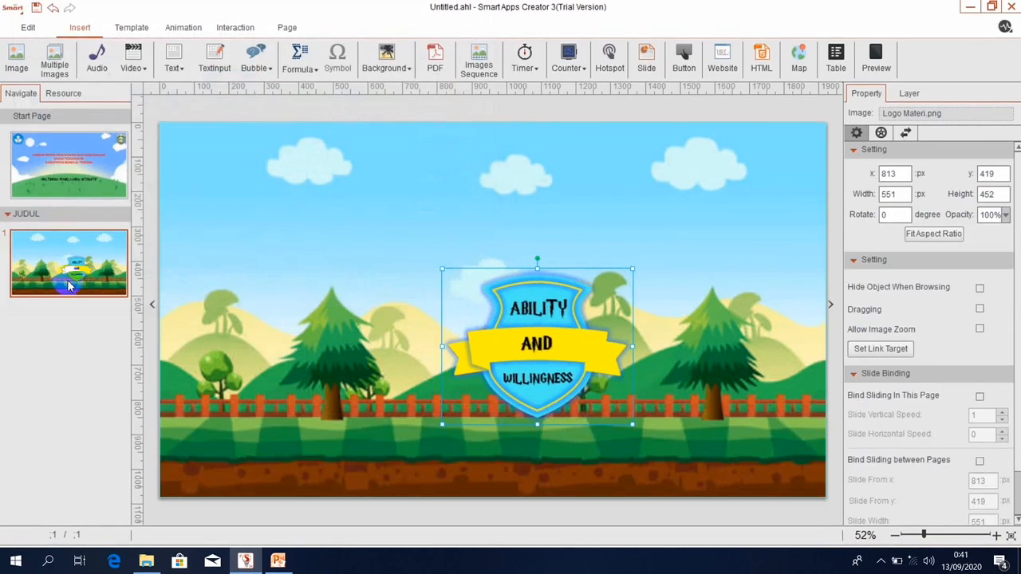
Copy both corner logos from the Start Page onto JUDUL and move the shield to x 687, y 350.
{"action": "left_click", "coordinate": [58, 189]}
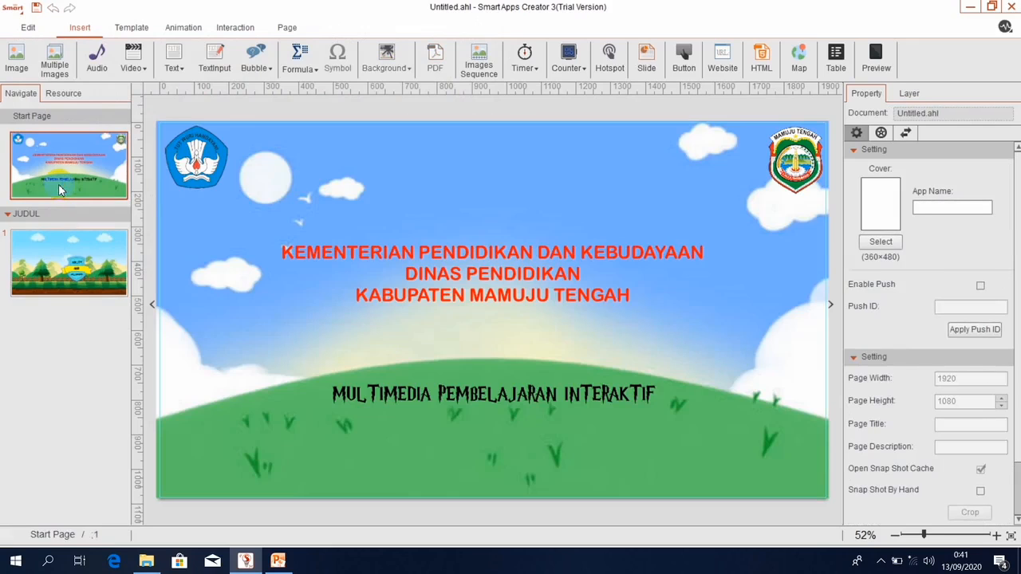
{"action": "left_click", "coordinate": [182, 153]}
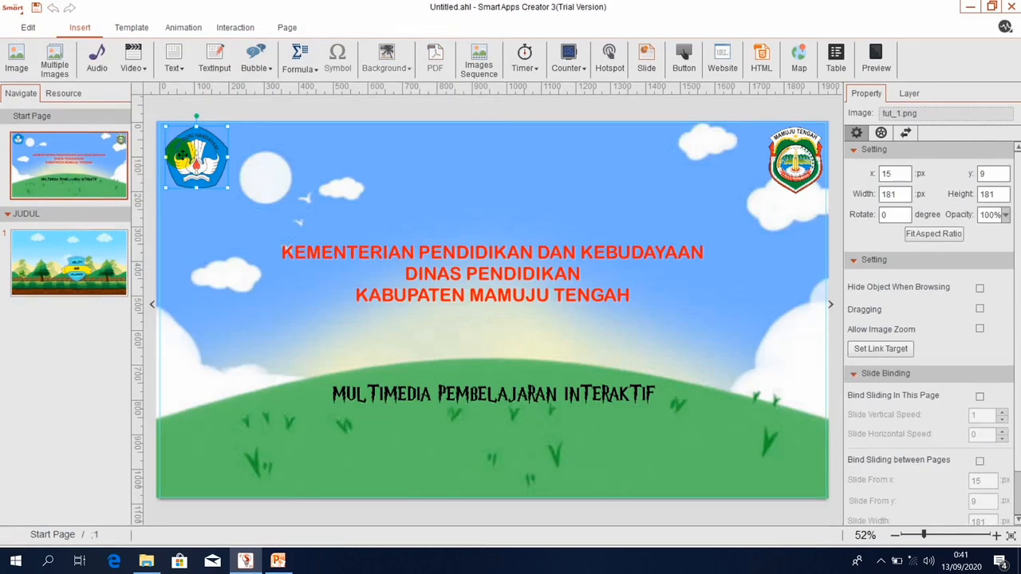
{"action": "left_click", "coordinate": [795, 160], "text": "shift"}
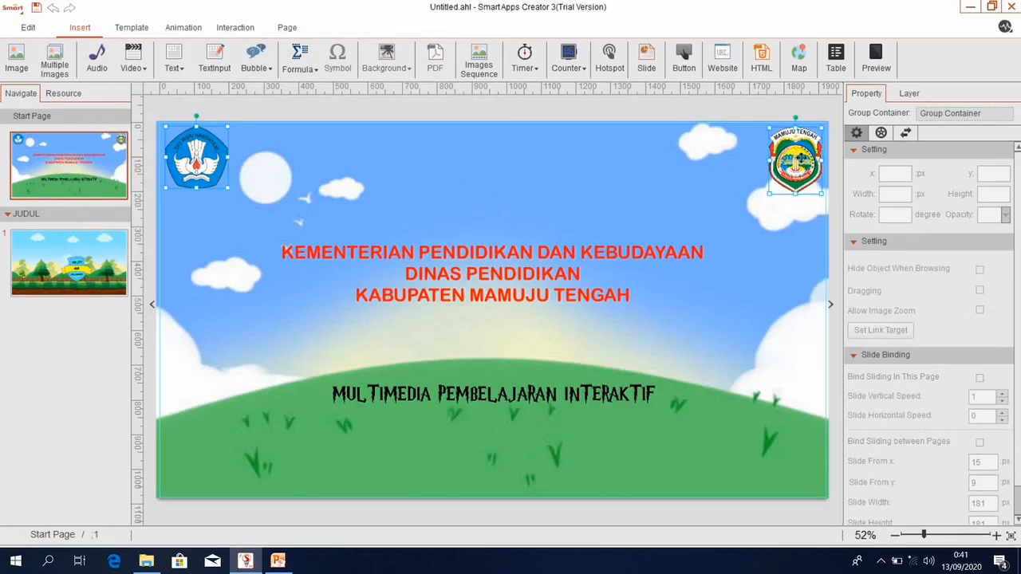
{"action": "left_click", "coordinate": [102, 264]}
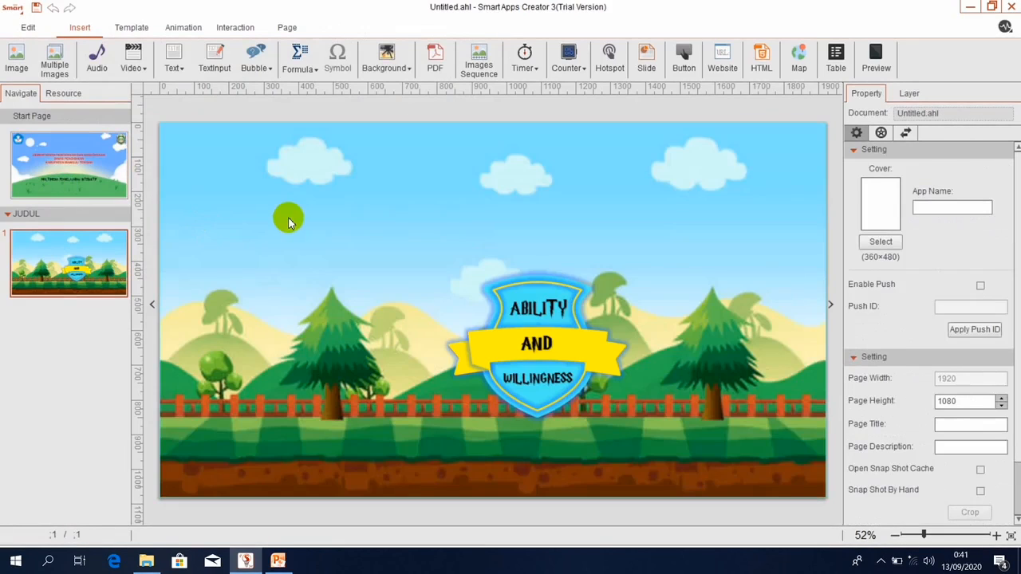
{"action": "key", "text": "ctrl+v"}
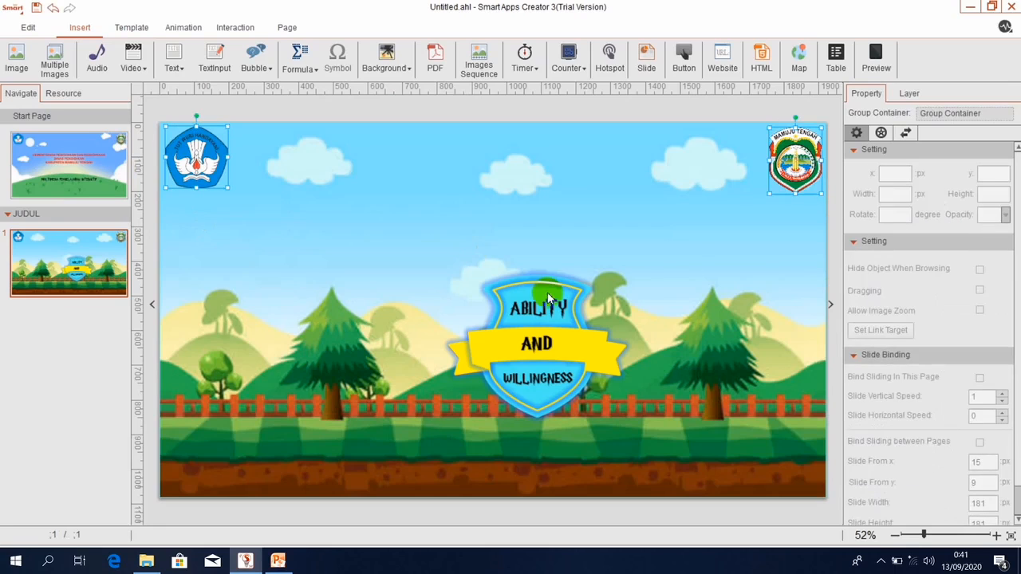
{"action": "left_click_drag", "start_coordinate": [543, 311], "coordinate": [494, 286]}
Centre the Ability and Willingness shield horizontally, then select the top-left logo.
{"action": "right_click", "coordinate": [432, 333]}
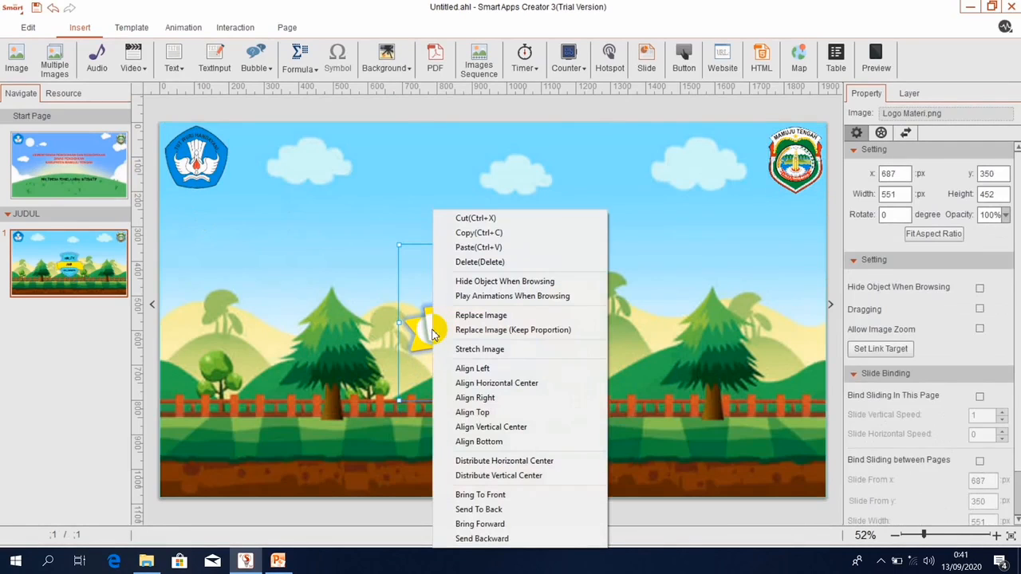
{"action": "left_click", "coordinate": [461, 460]}
{"action": "left_click", "coordinate": [209, 152]}
{"action": "left_click", "coordinate": [207, 153]}
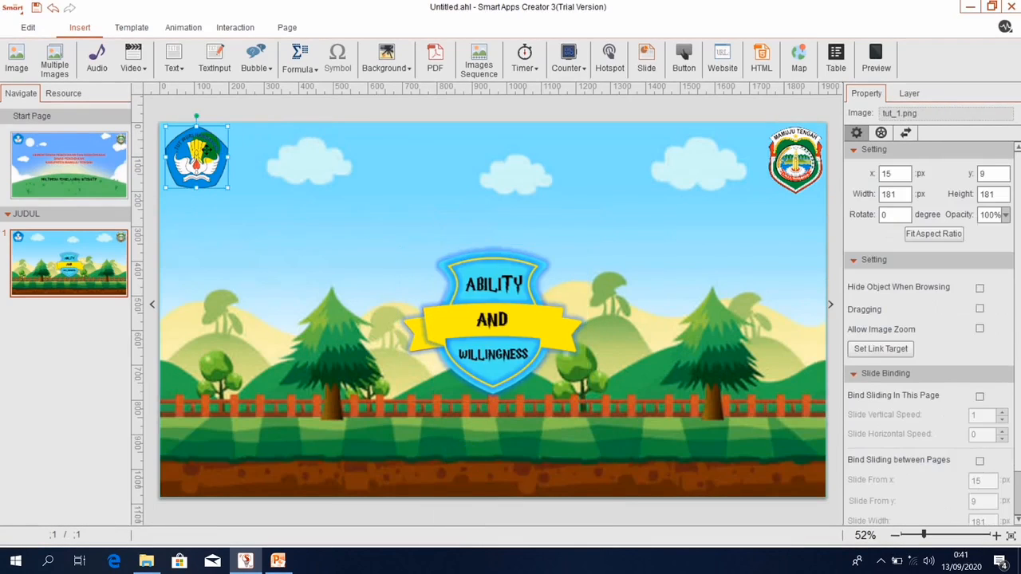
{"action": "left_click", "coordinate": [181, 28]}
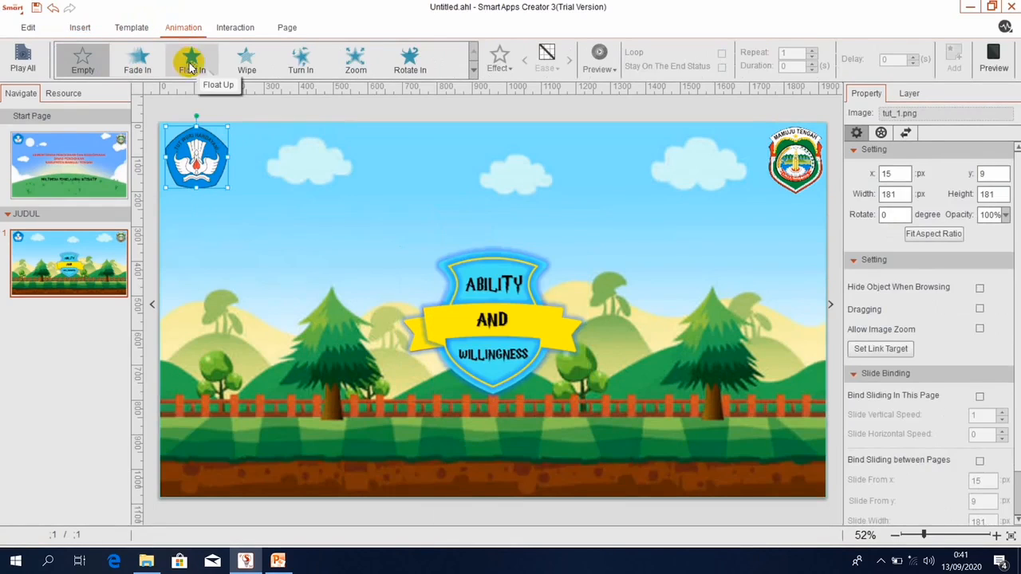
Add a Float Up entrance animation to the top-left logo and the Mamuju Tengah emblem.
{"action": "left_click", "coordinate": [192, 63]}
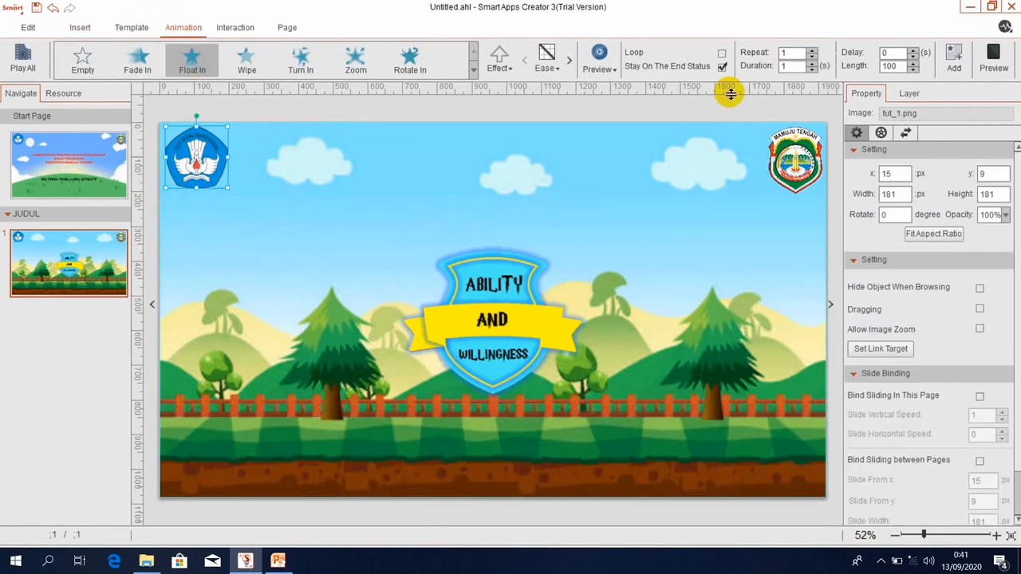
{"action": "left_click", "coordinate": [954, 57]}
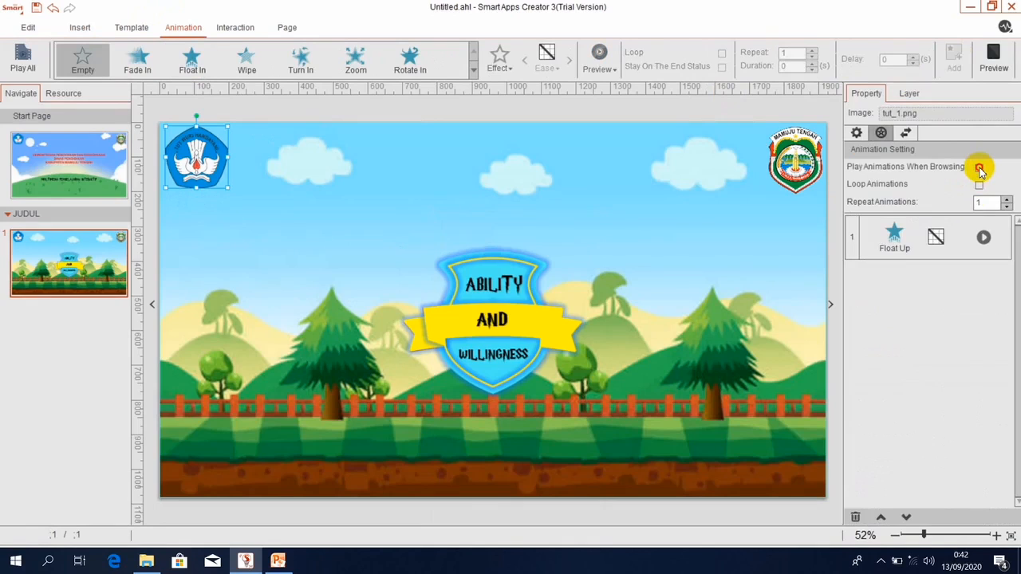
{"action": "left_click", "coordinate": [782, 170]}
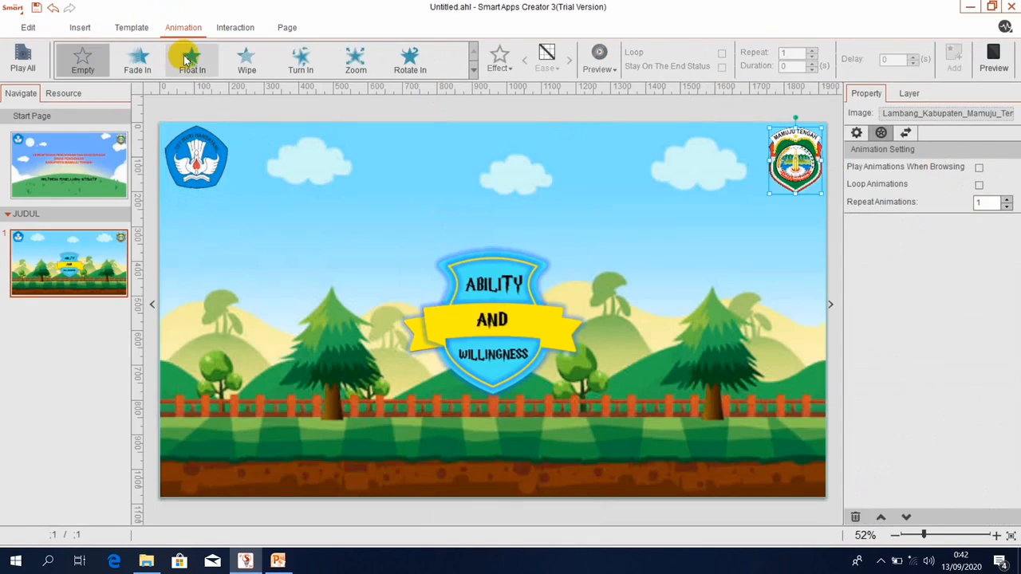
{"action": "left_click", "coordinate": [187, 60]}
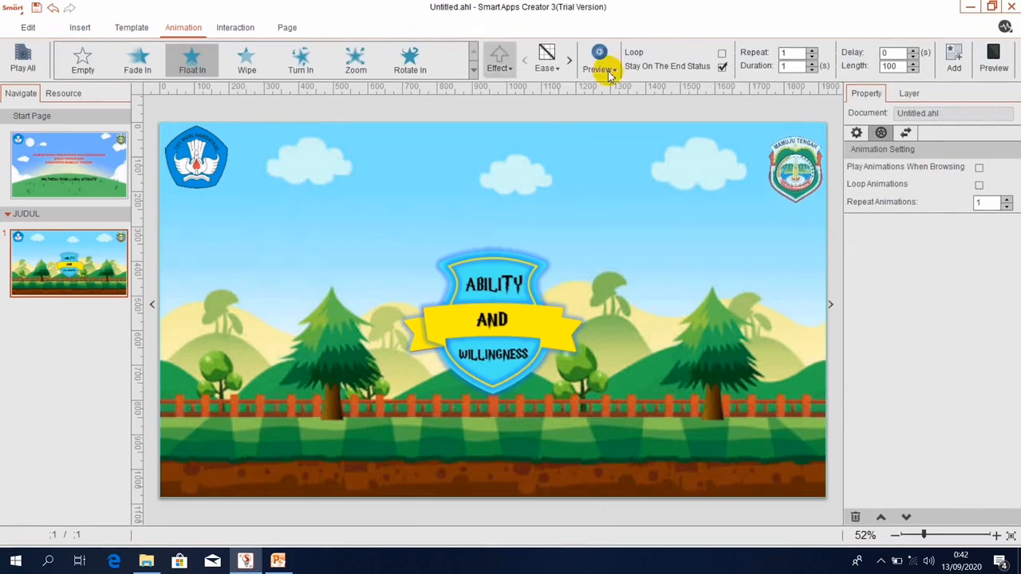
{"action": "left_click", "coordinate": [954, 60]}
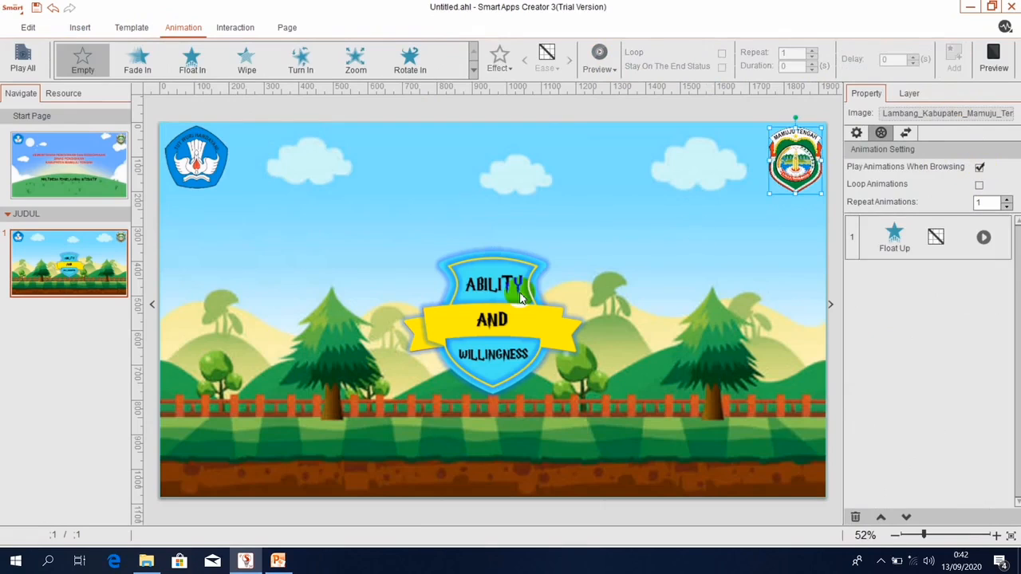
{"action": "left_click", "coordinate": [487, 304]}
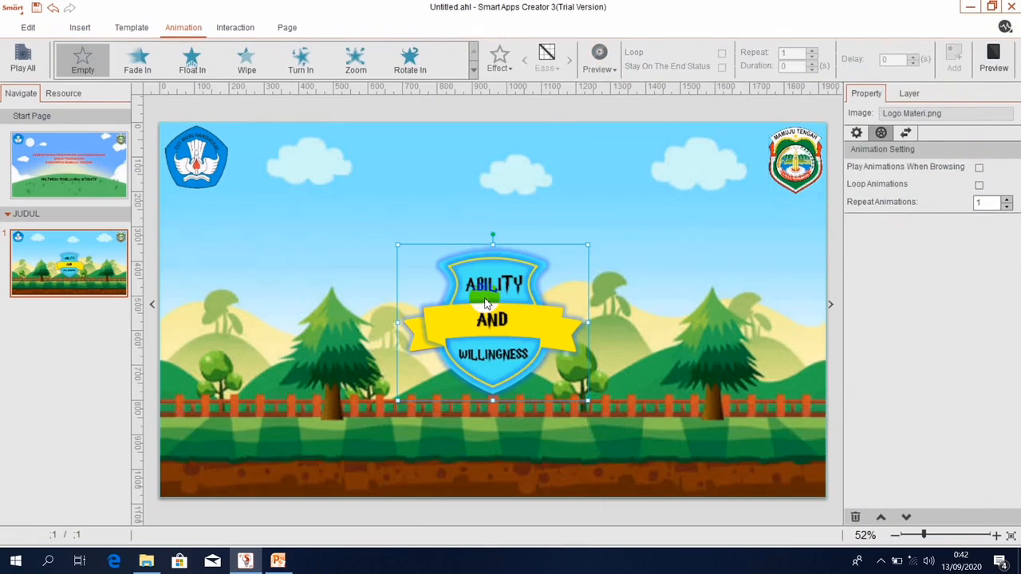
Give the shield a Zoom animation set to Play Animations When Browsing.
{"action": "left_click", "coordinate": [248, 156]}
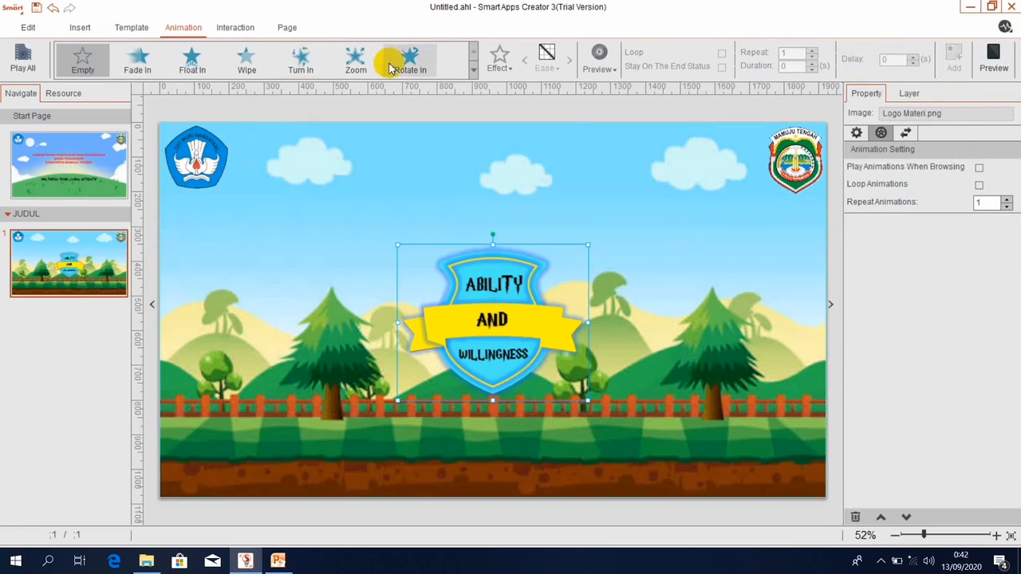
{"action": "left_click", "coordinate": [359, 61]}
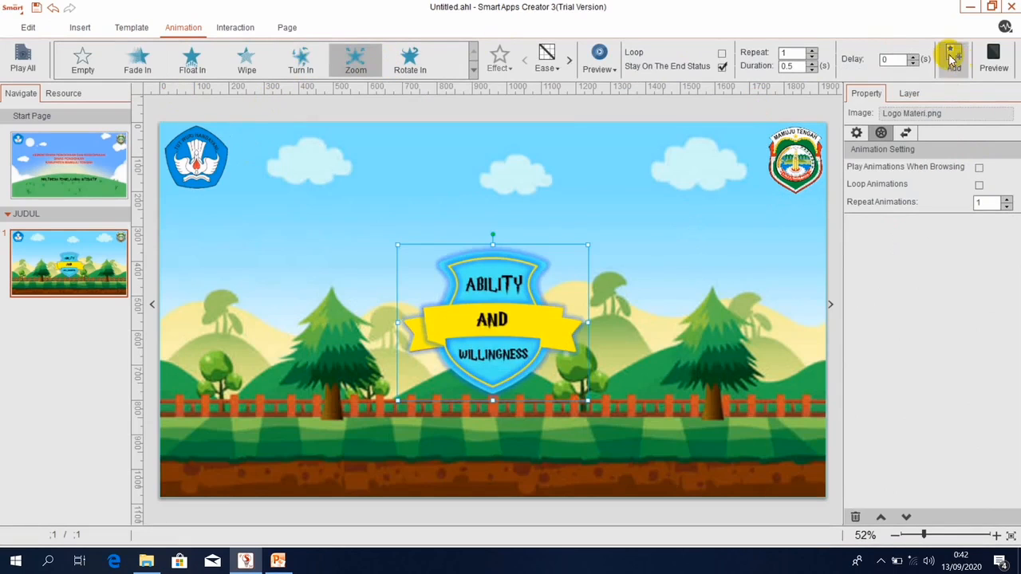
{"action": "left_click", "coordinate": [951, 57]}
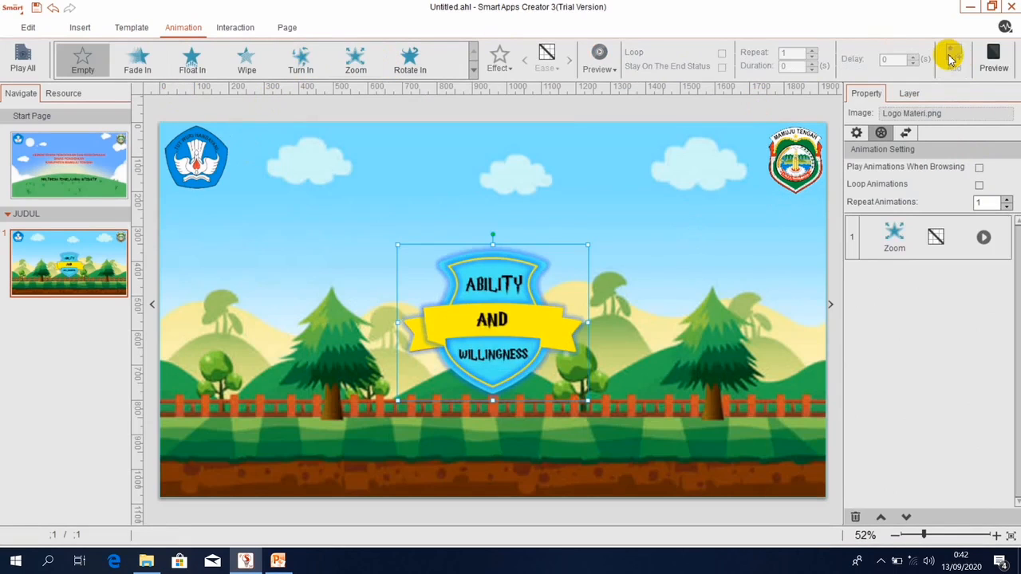
{"action": "left_click", "coordinate": [977, 164]}
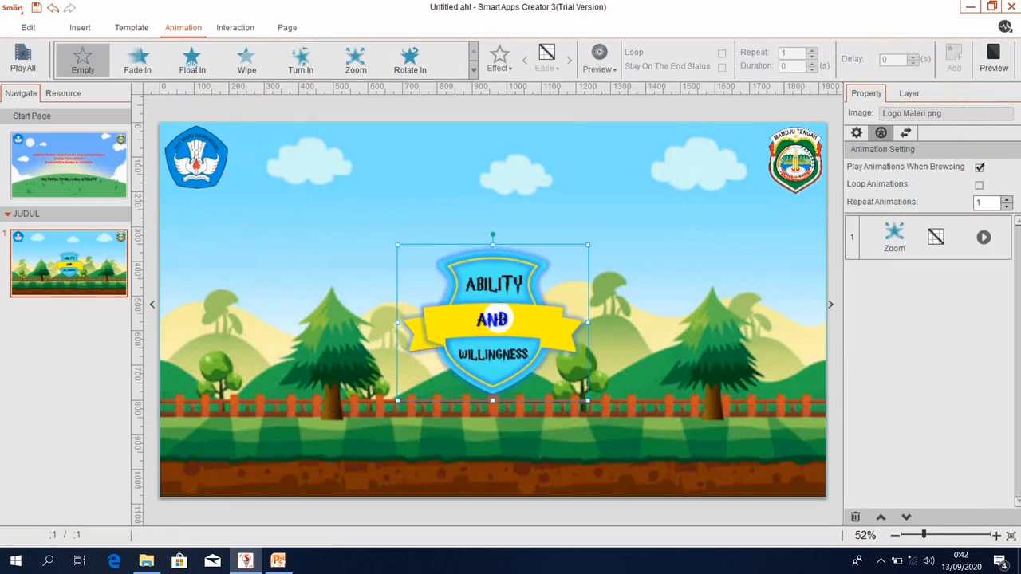
Nudge the shield up three steps with the Up arrow key.
{"action": "key", "text": "Up"}
{"action": "key", "text": "Up"}
{"action": "key", "text": "Up"}
{"action": "key", "text": "Up"}
{"action": "key", "text": "Up"}
{"action": "key", "text": "Up"}
{"action": "key", "text": "Up"}
{"action": "key", "text": "Up"}
{"action": "key", "text": "Up"}
{"action": "key", "text": "Up"}
{"action": "key", "text": "Up"}
{"action": "key", "text": "Up"}
{"action": "key", "text": "Up"}
{"action": "key", "text": "Up"}
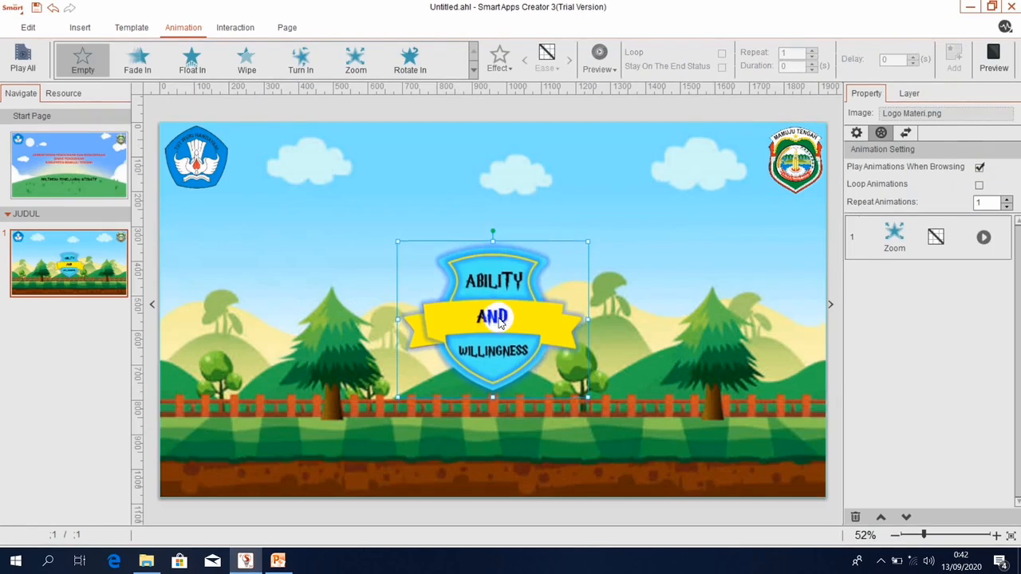
{"action": "key", "text": "Up"}
{"action": "key", "text": "Up"}
{"action": "key", "text": "Up"}
{"action": "key", "text": "Up"}
{"action": "key", "text": "Up"}
{"action": "key", "text": "Up"}
{"action": "key", "text": "Up"}
{"action": "key", "text": "Up"}
{"action": "key", "text": "Up"}
{"action": "key", "text": "Up"}
{"action": "key", "text": "Up"}
{"action": "key", "text": "Up"}
{"action": "key", "text": "Up"}
{"action": "key", "text": "Up"}
{"action": "key", "text": "Up"}
{"action": "key", "text": "Up"}
{"action": "key", "text": "Up"}
{"action": "key", "text": "Up"}
{"action": "key", "text": "Up"}
{"action": "key", "text": "Up"}
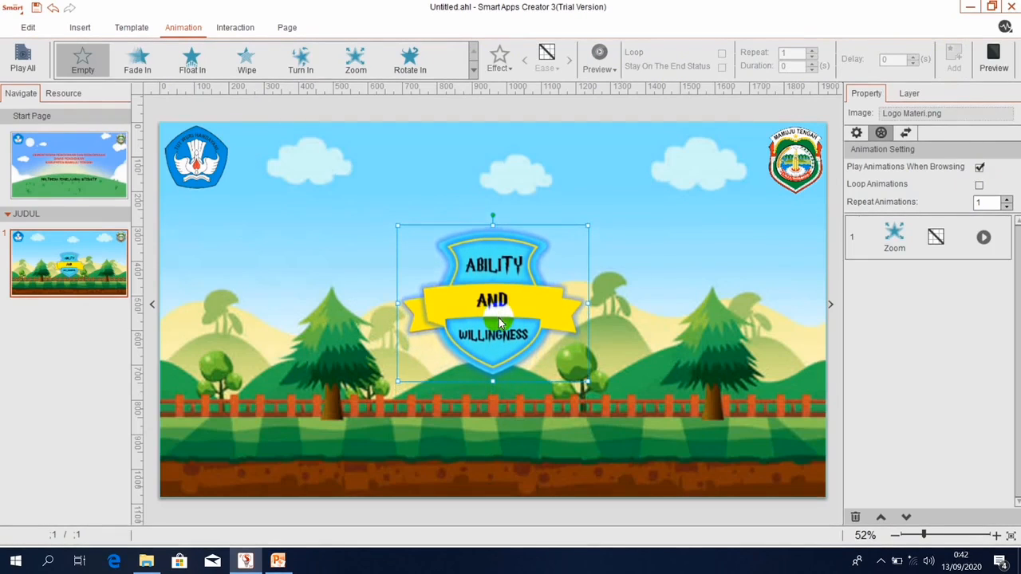
{"action": "key", "text": "Up"}
{"action": "key", "text": "Up"}
{"action": "key", "text": "Up"}
{"action": "key", "text": "Up"}
{"action": "key", "text": "Up"}
{"action": "key", "text": "Up"}
{"action": "key", "text": "Up"}
{"action": "key", "text": "Up"}
{"action": "key", "text": "Up"}
{"action": "key", "text": "Up"}
{"action": "key", "text": "Up"}
{"action": "key", "text": "Up"}
{"action": "key", "text": "Up"}
{"action": "key", "text": "Up"}
{"action": "key", "text": "Up"}
{"action": "key", "text": "Up"}
{"action": "key", "text": "Up"}
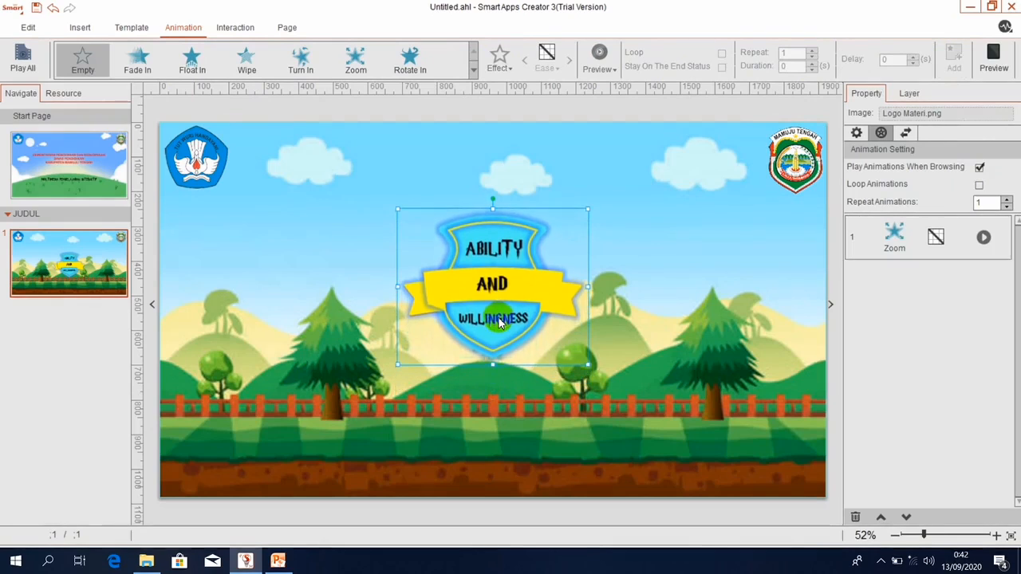
Add a horizontal text box on the fence reading 'OLEH:' plus the author's name, then widen it.
{"action": "left_click", "coordinate": [727, 317]}
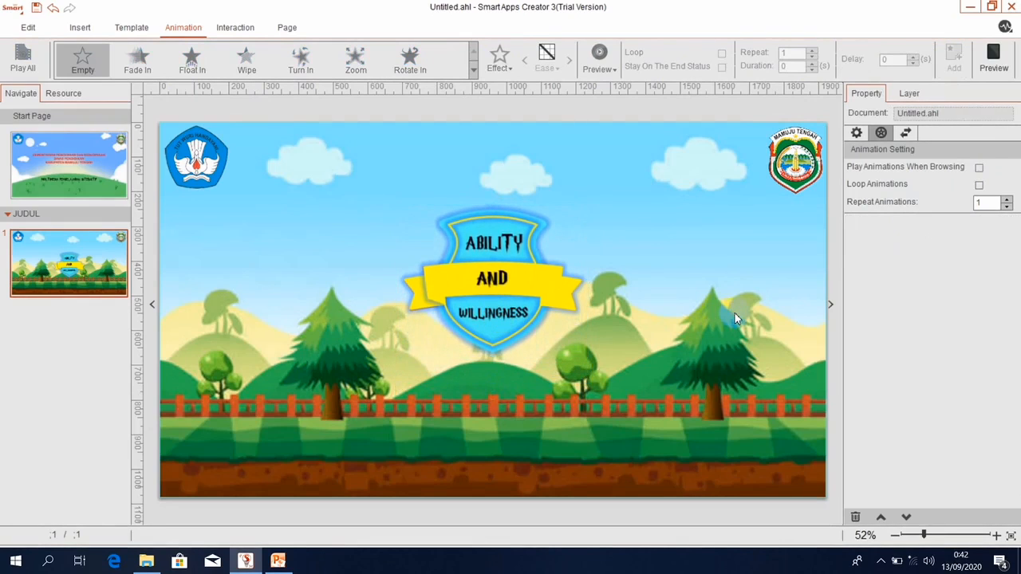
{"action": "left_click", "coordinate": [80, 27]}
{"action": "left_click", "coordinate": [176, 65]}
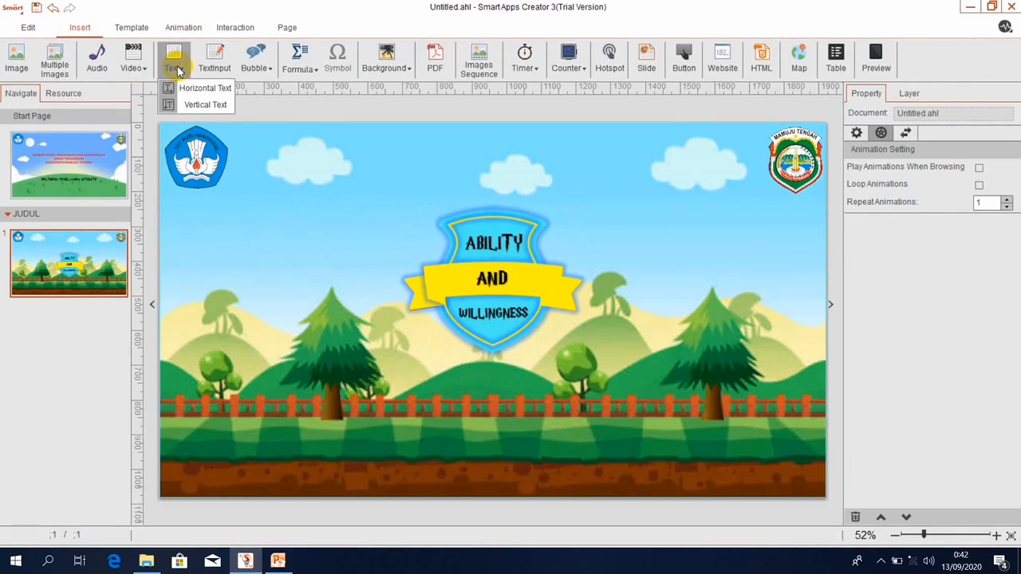
{"action": "left_click", "coordinate": [182, 88]}
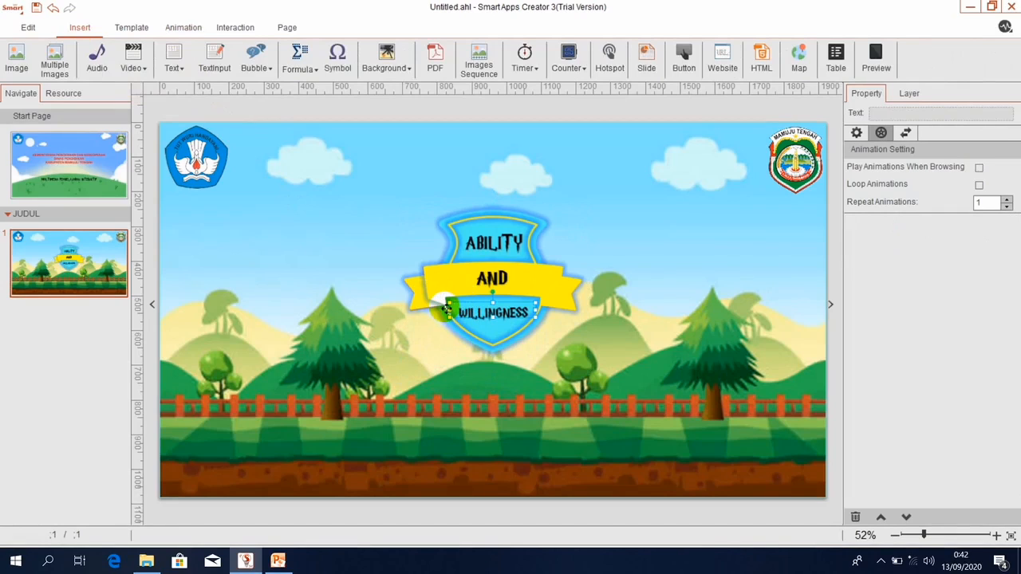
{"action": "left_click_drag", "start_coordinate": [446, 309], "coordinate": [429, 391]}
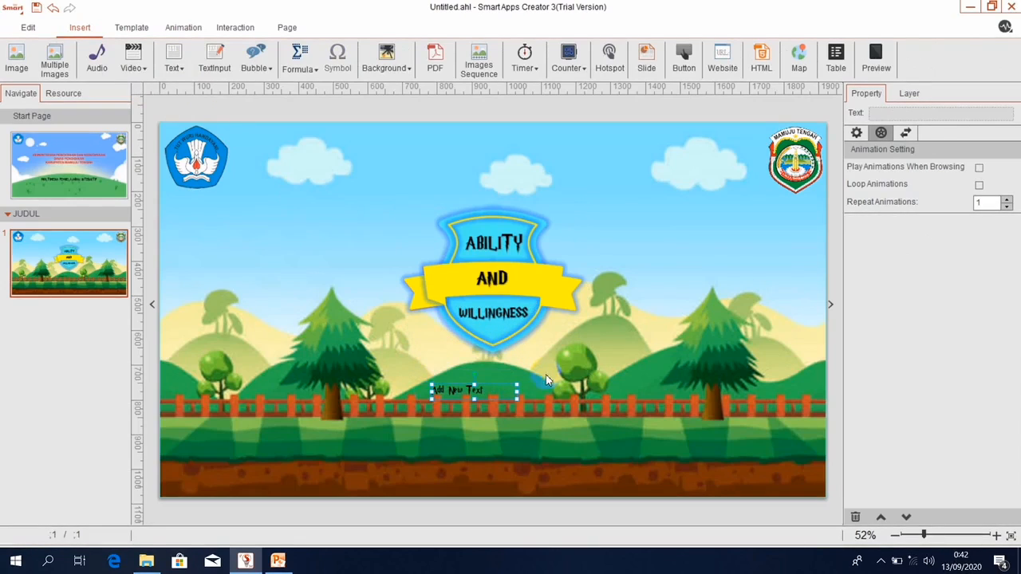
{"action": "double_click", "coordinate": [492, 392]}
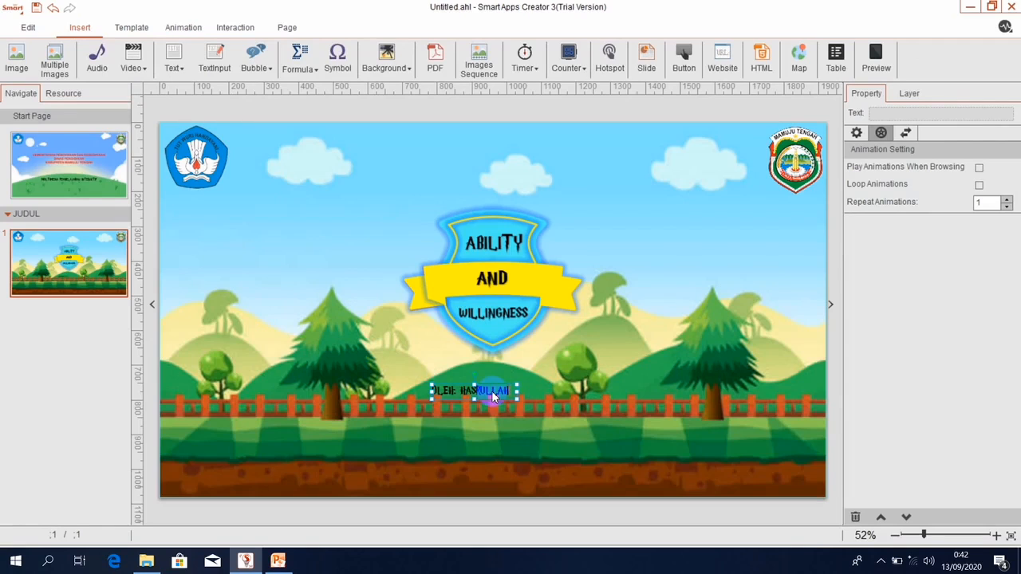
{"action": "left_click", "coordinate": [515, 393]}
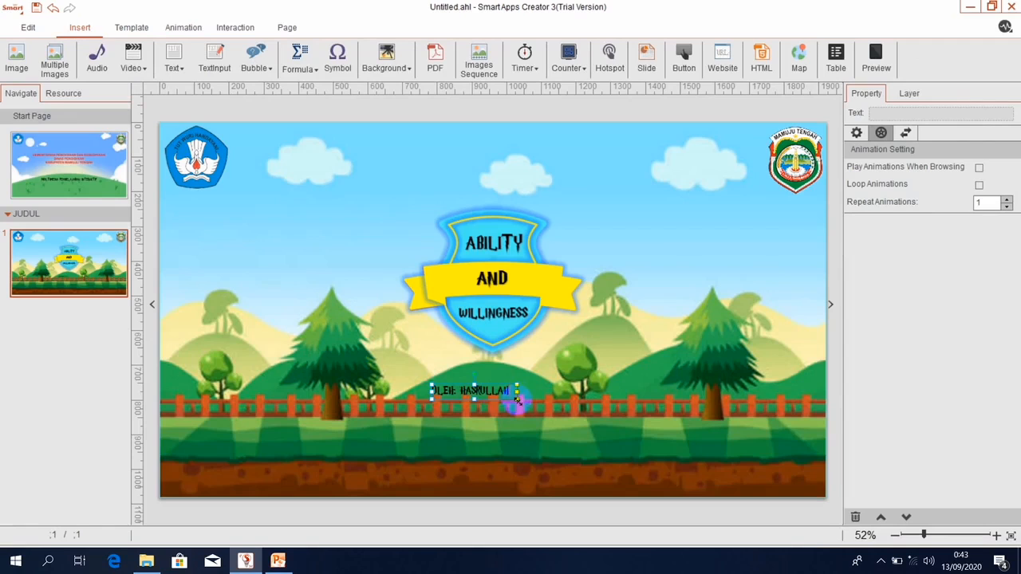
{"action": "left_click_drag", "start_coordinate": [519, 400], "coordinate": [553, 417]}
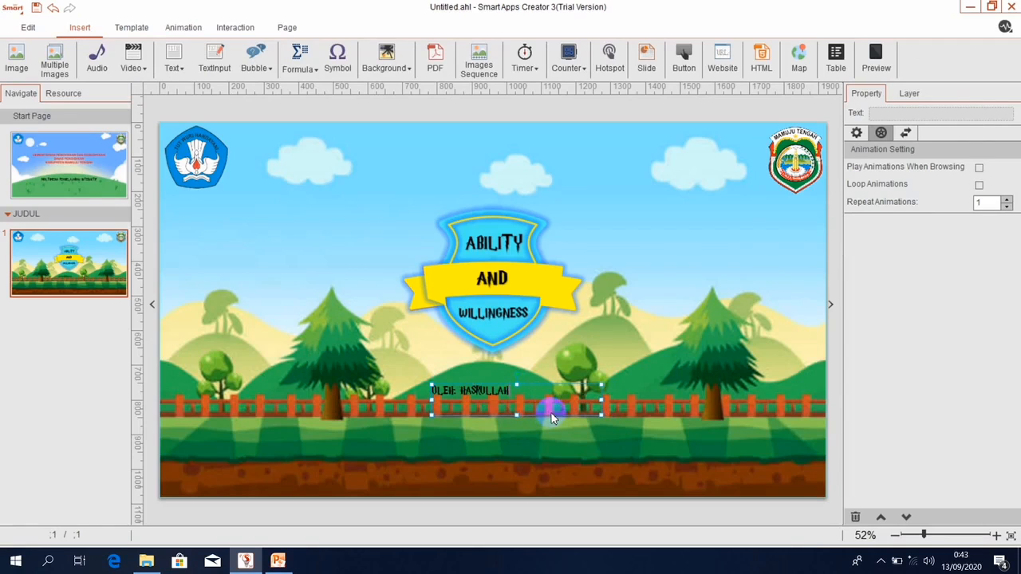
Format the credit text at font size 60, red, and centre-aligned.
{"action": "double_click", "coordinate": [553, 417]}
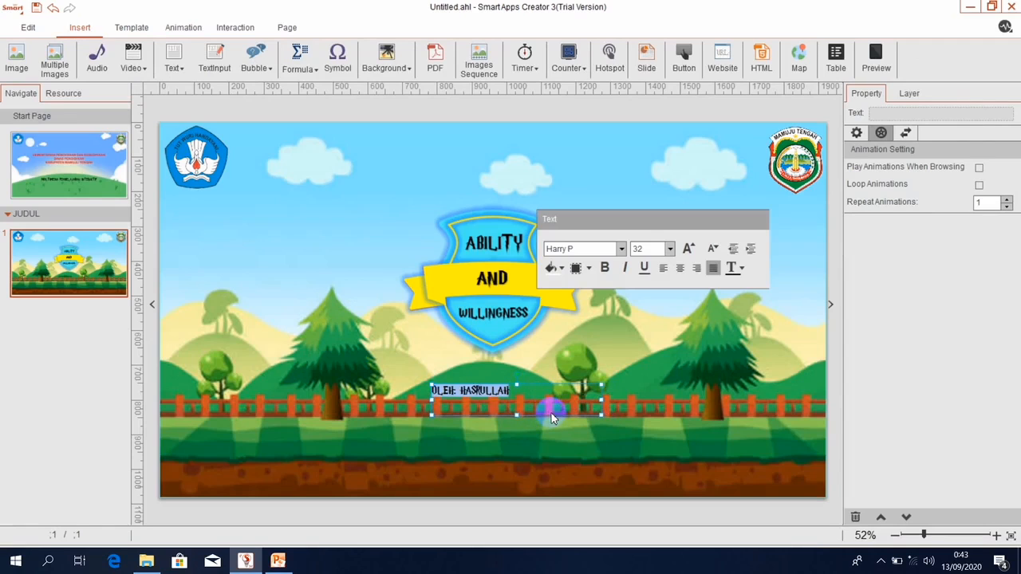
{"action": "left_click", "coordinate": [689, 250]}
{"action": "left_click", "coordinate": [689, 250]}
{"action": "left_click", "coordinate": [689, 249]}
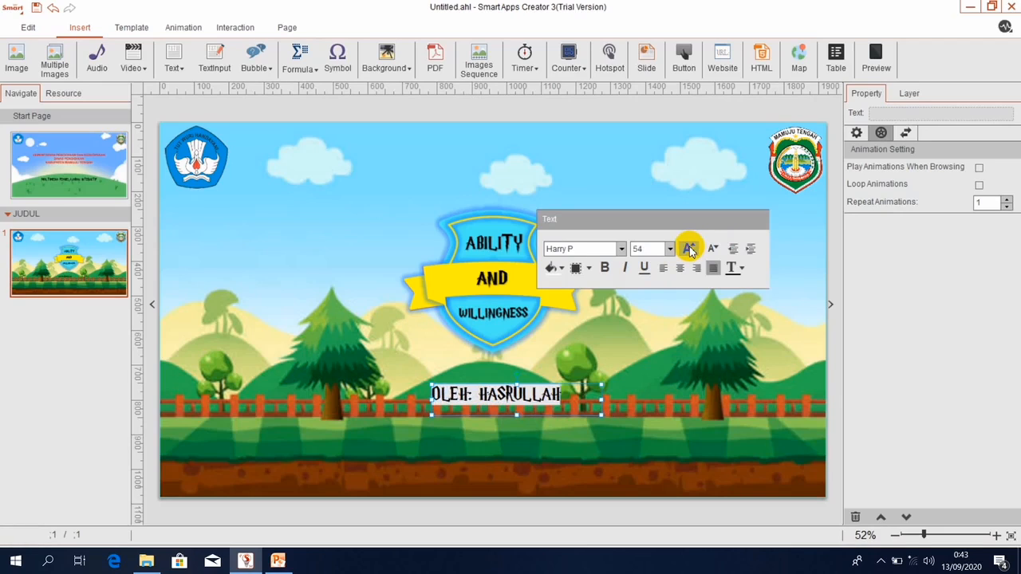
{"action": "left_click", "coordinate": [689, 250]}
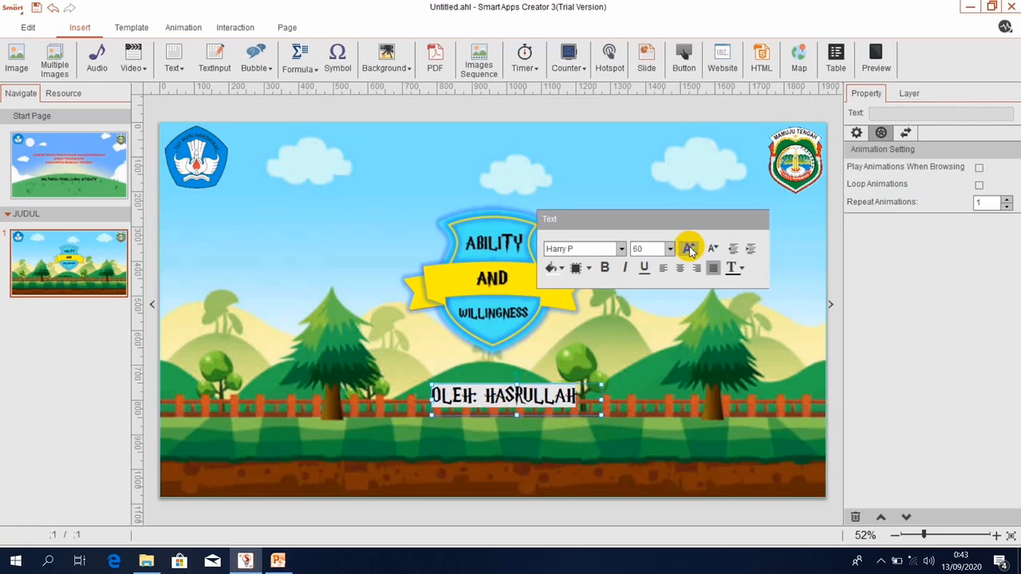
{"action": "left_click", "coordinate": [743, 273]}
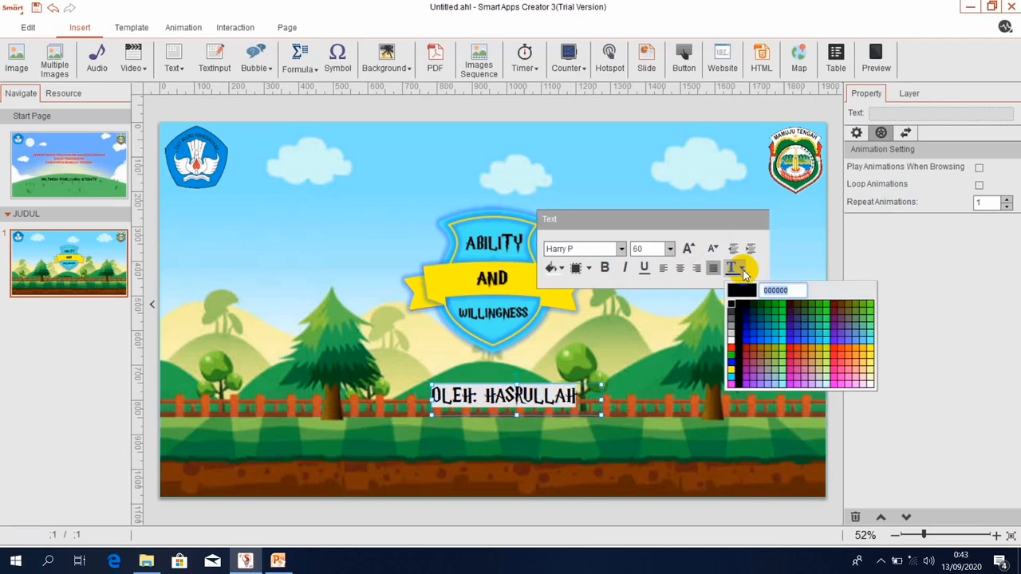
{"action": "left_click", "coordinate": [733, 350]}
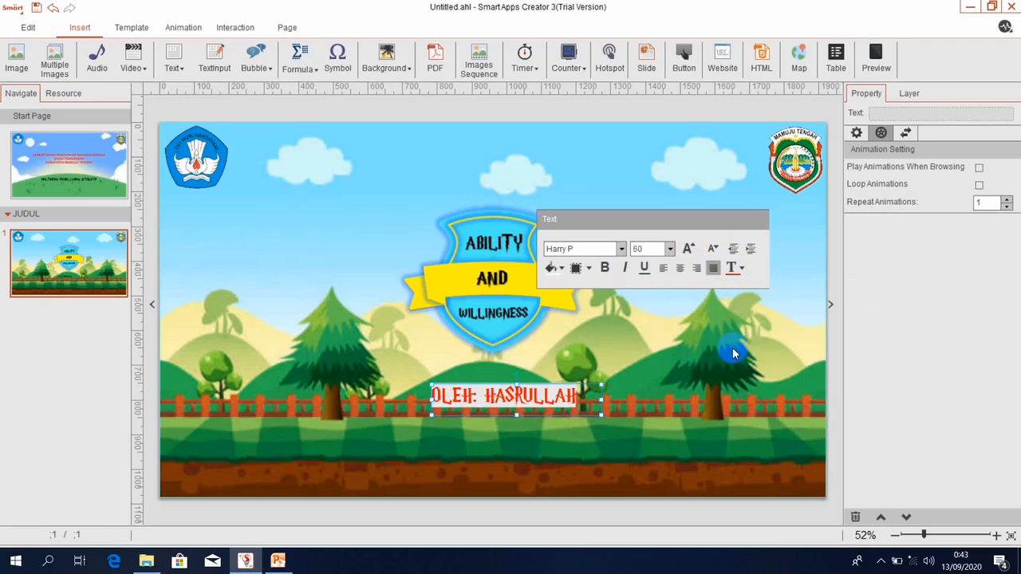
{"action": "left_click", "coordinate": [680, 268]}
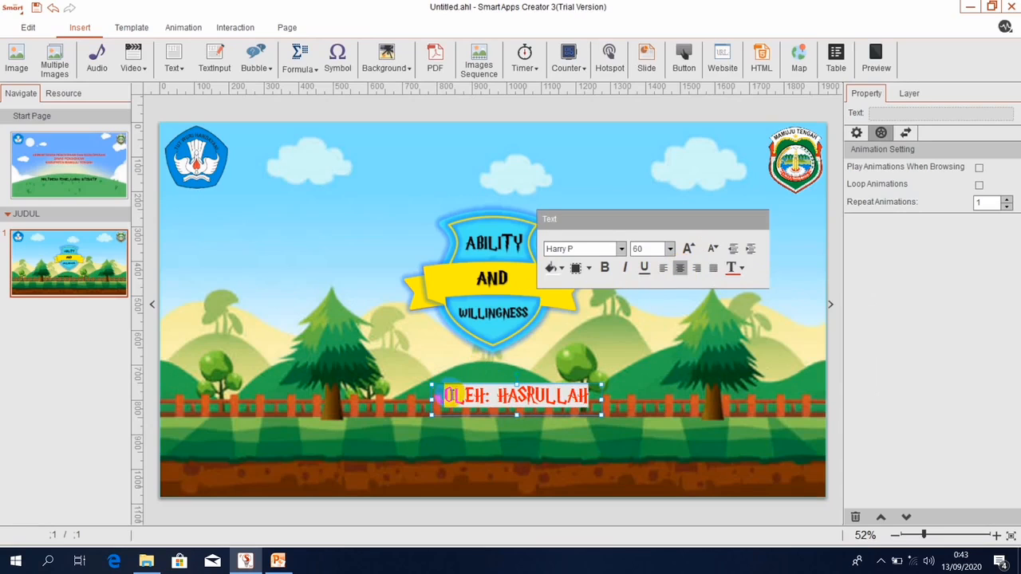
{"action": "left_click", "coordinate": [432, 401]}
{"action": "right_click", "coordinate": [436, 416]}
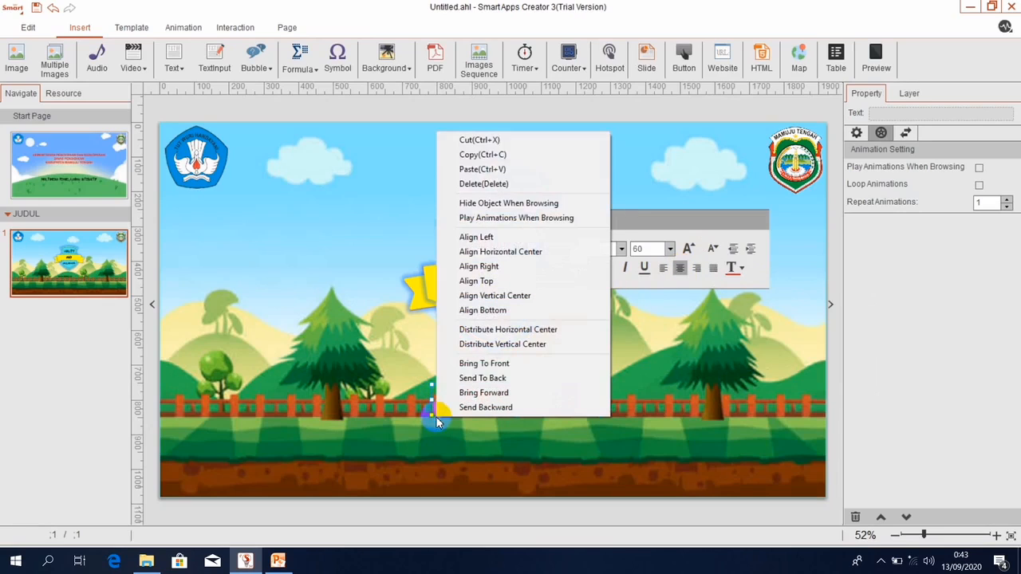
Centre the byline with Distribute Horizontal Center and nudge it up above the fence.
{"action": "left_click", "coordinate": [473, 330]}
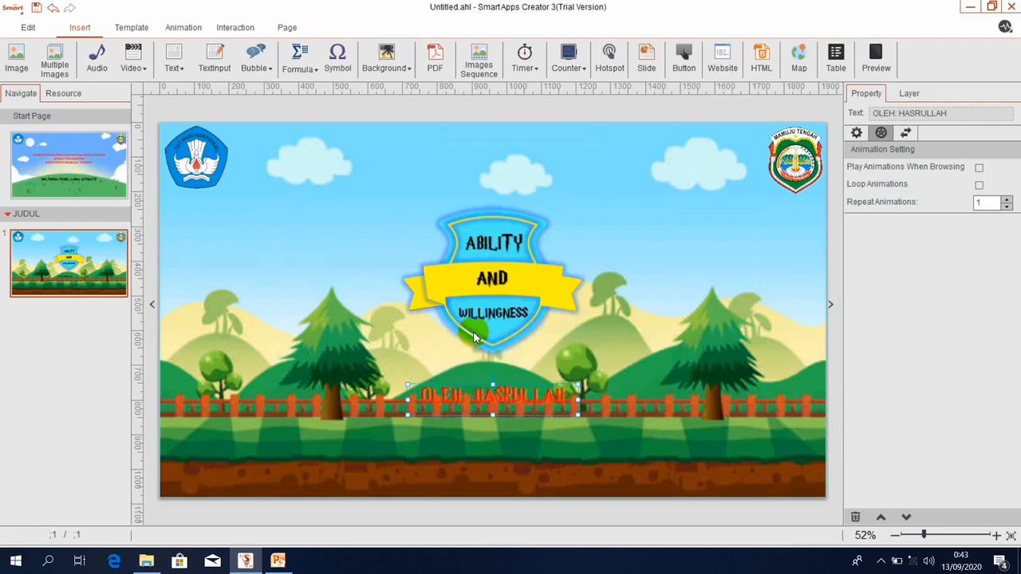
{"action": "left_click", "coordinate": [562, 489]}
{"action": "left_click", "coordinate": [461, 420]}
{"action": "key", "text": "Up"}
{"action": "key", "text": "Up"}
{"action": "key", "text": "Up"}
{"action": "key", "text": "Up"}
{"action": "key", "text": "Up"}
{"action": "key", "text": "Up"}
{"action": "key", "text": "Up"}
{"action": "key", "text": "Up"}
{"action": "key", "text": "Up"}
{"action": "key", "text": "Up"}
{"action": "left_click", "coordinate": [491, 301]}
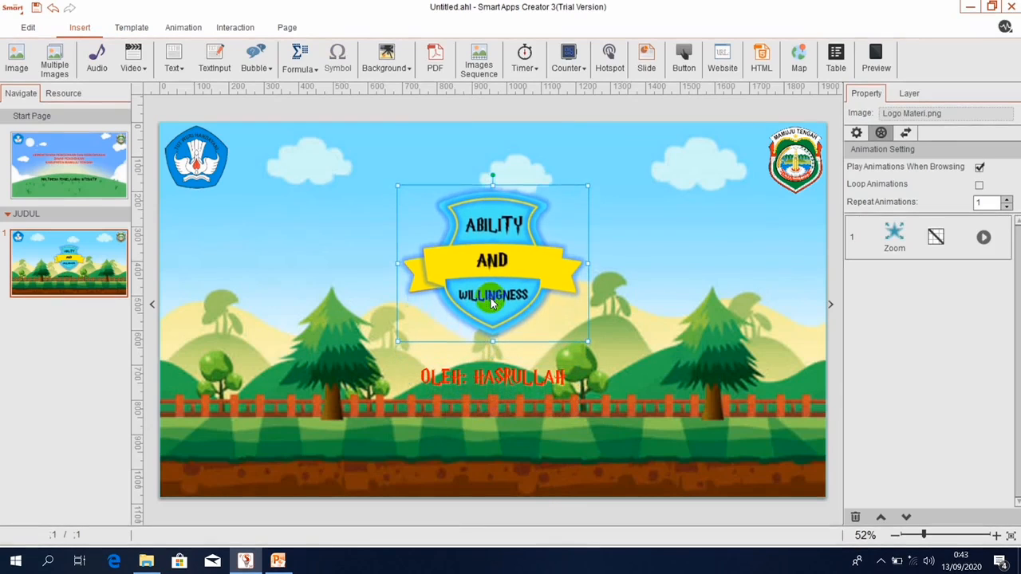
{"action": "left_click", "coordinate": [471, 361]}
{"action": "left_click", "coordinate": [416, 369]}
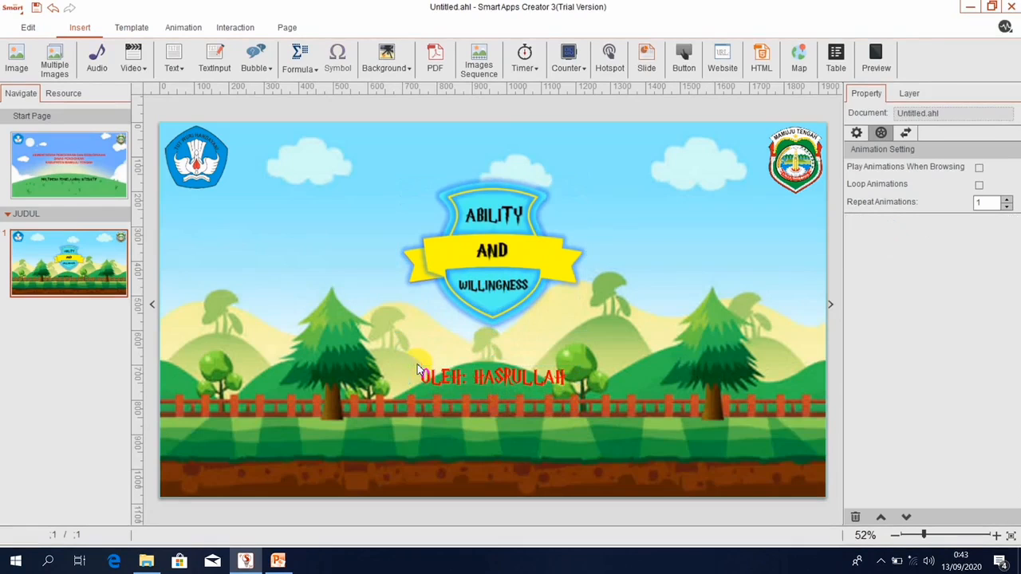
{"action": "left_click", "coordinate": [419, 379]}
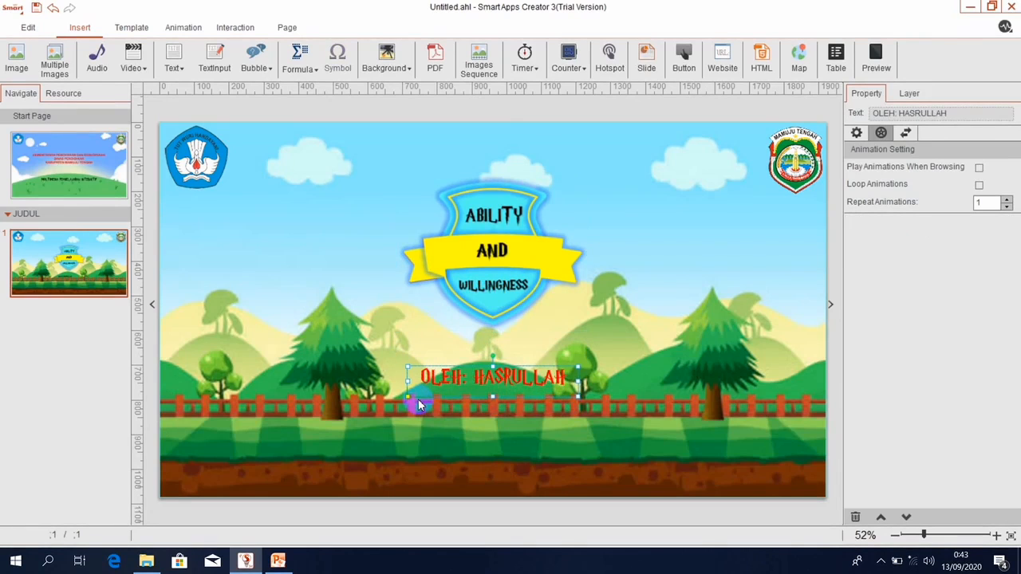
{"action": "left_click", "coordinate": [182, 27]}
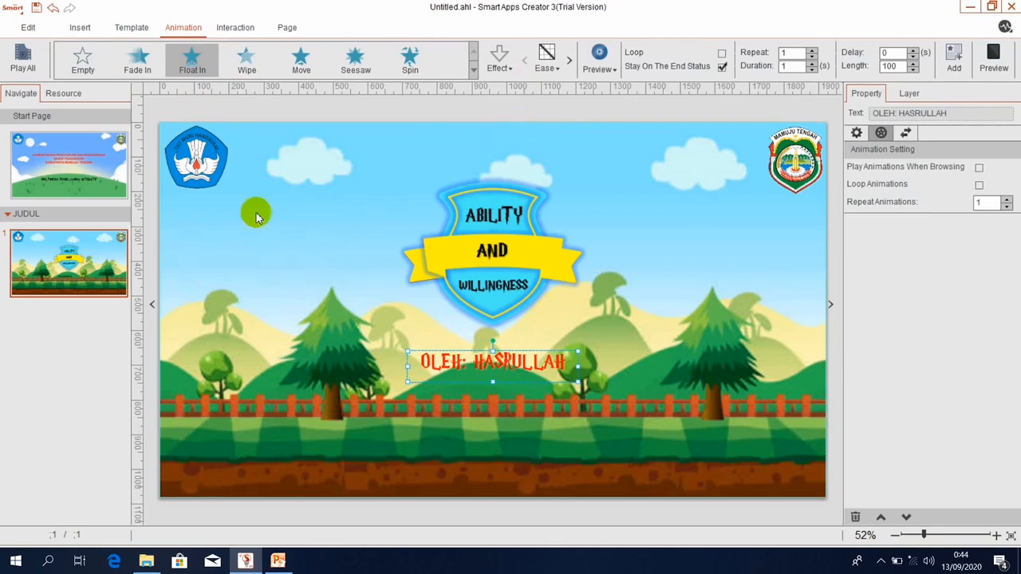
Insert play.png from the GAMBAR MENU AWAL folder and drag it down onto the ground.
{"action": "left_click", "coordinate": [73, 32]}
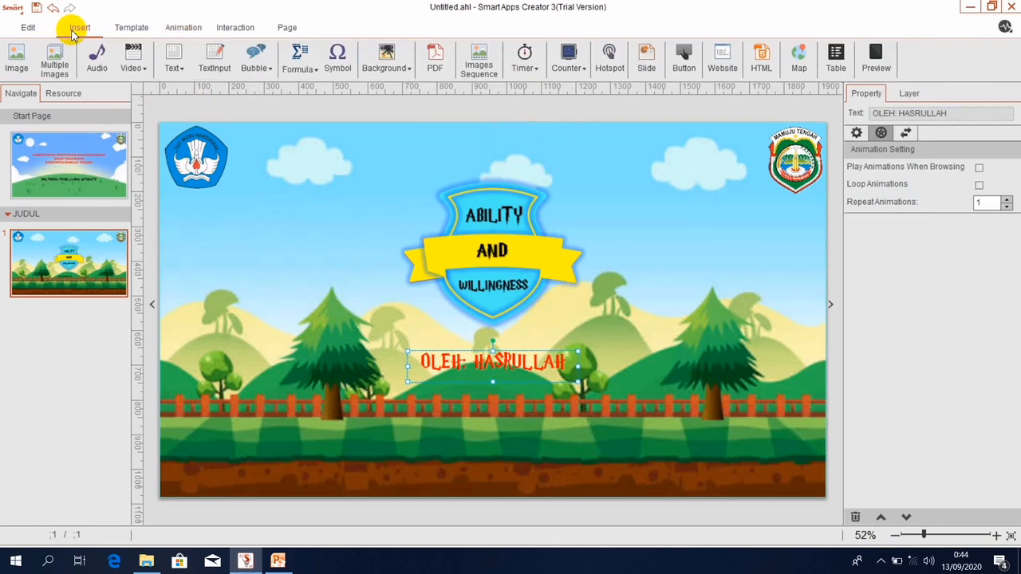
{"action": "left_click", "coordinate": [16, 57]}
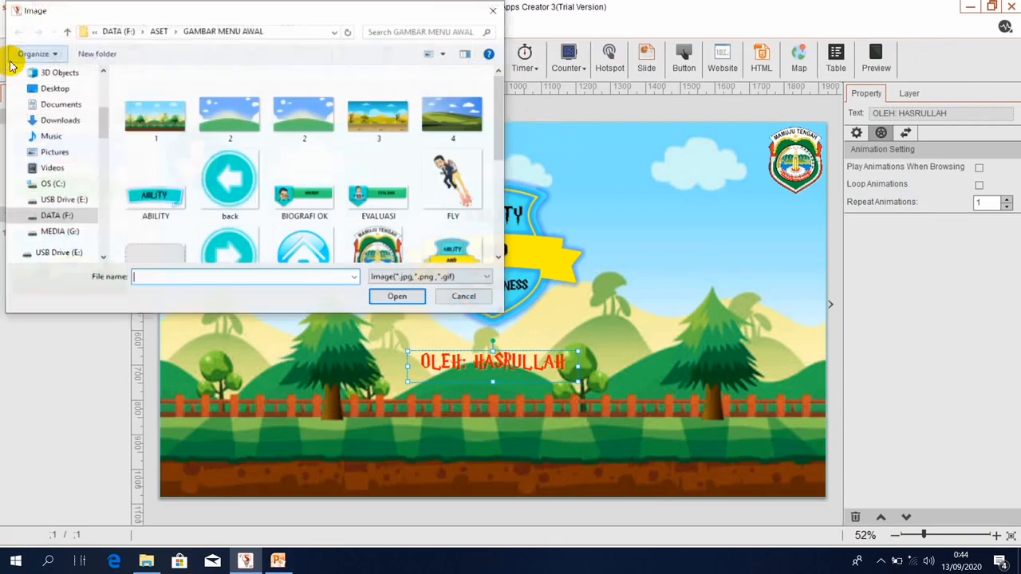
{"action": "left_click", "coordinate": [500, 258]}
{"action": "left_click", "coordinate": [499, 258]}
{"action": "left_click", "coordinate": [499, 257]}
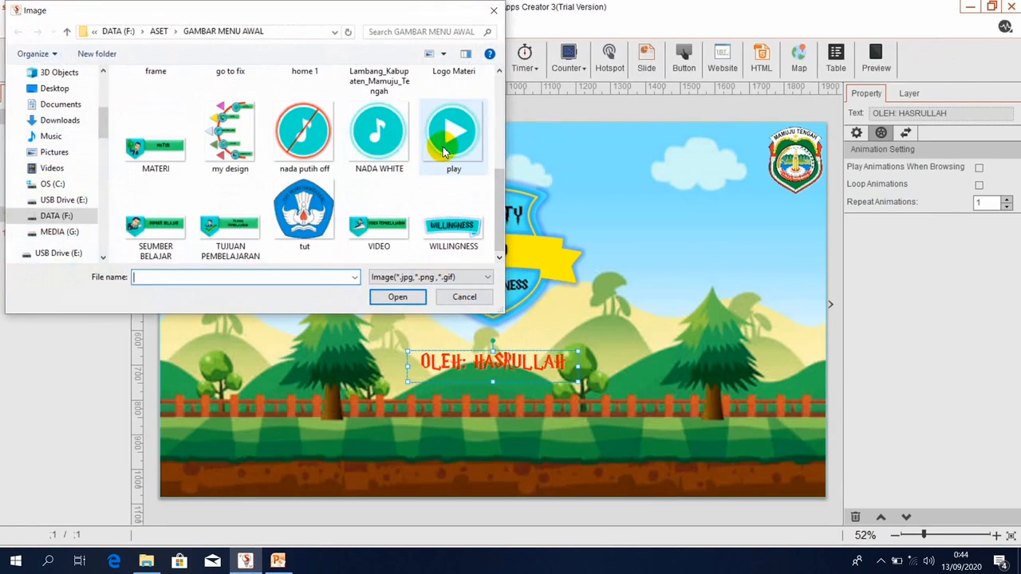
{"action": "left_click", "coordinate": [444, 151]}
{"action": "left_click", "coordinate": [393, 301]}
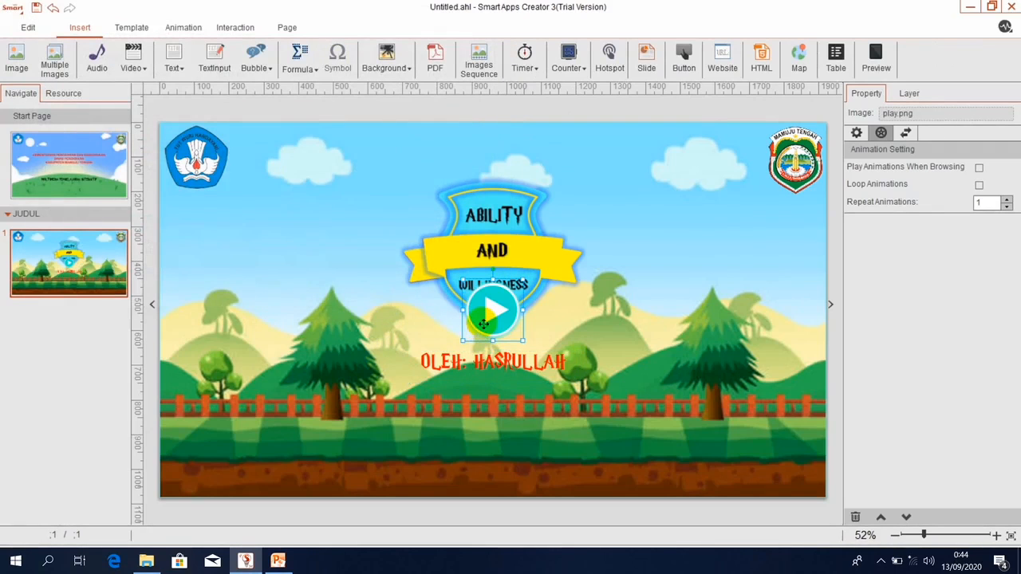
{"action": "left_click_drag", "start_coordinate": [481, 328], "coordinate": [543, 477]}
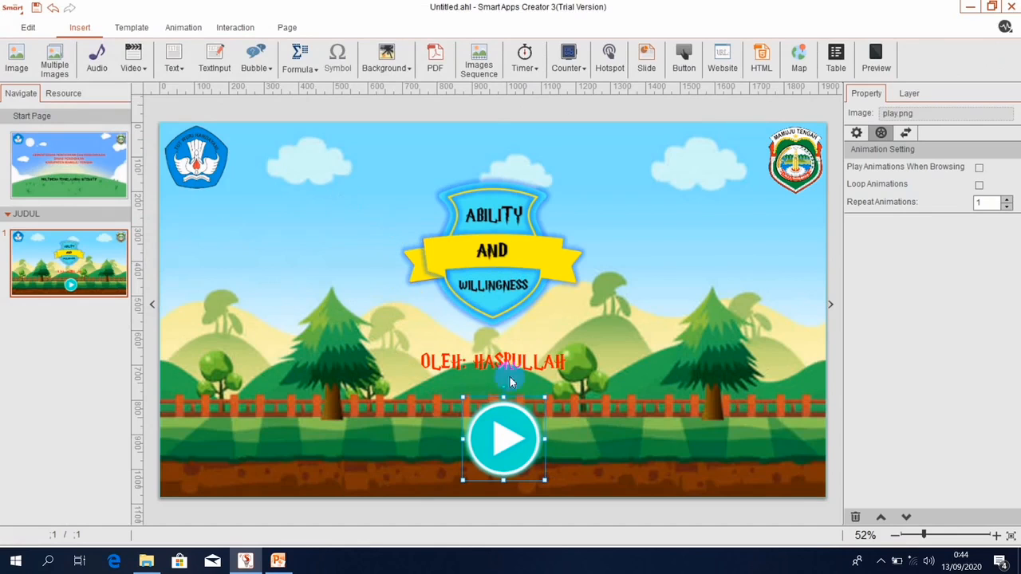
Centre the play button on the page with Distribute Horizontal Center.
{"action": "right_click", "coordinate": [472, 431]}
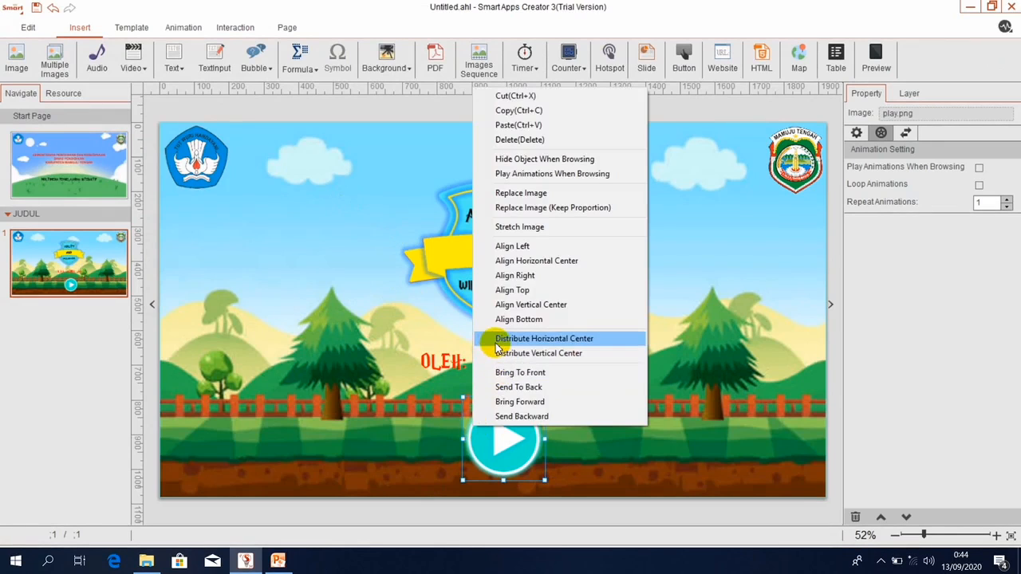
{"action": "left_click", "coordinate": [496, 339]}
{"action": "left_click", "coordinate": [688, 376]}
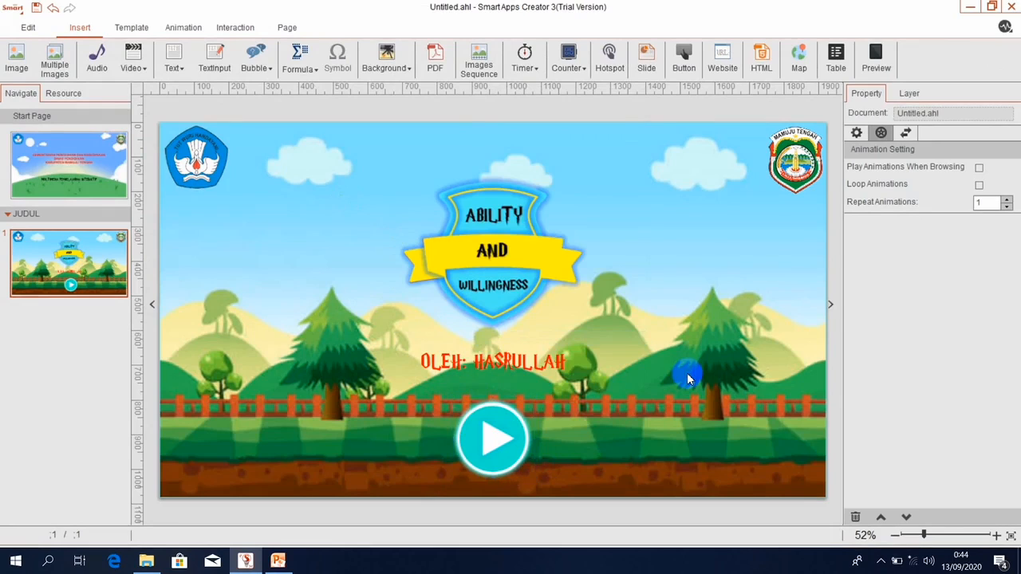
{"action": "left_click", "coordinate": [499, 437]}
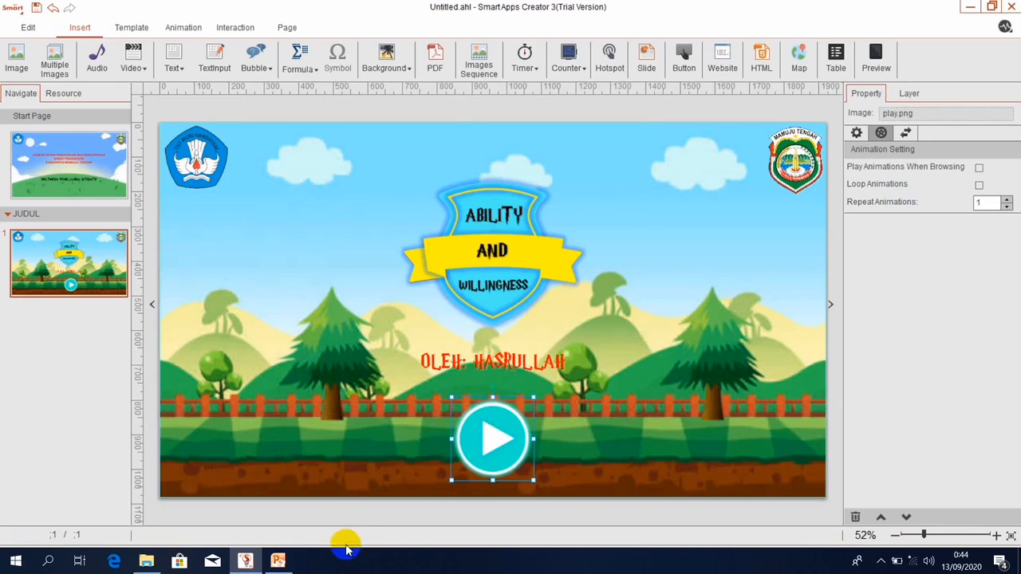
Add a new section after JUDUL and rename it MENU AWAL.
{"action": "mouse_move", "coordinate": [278, 565]}
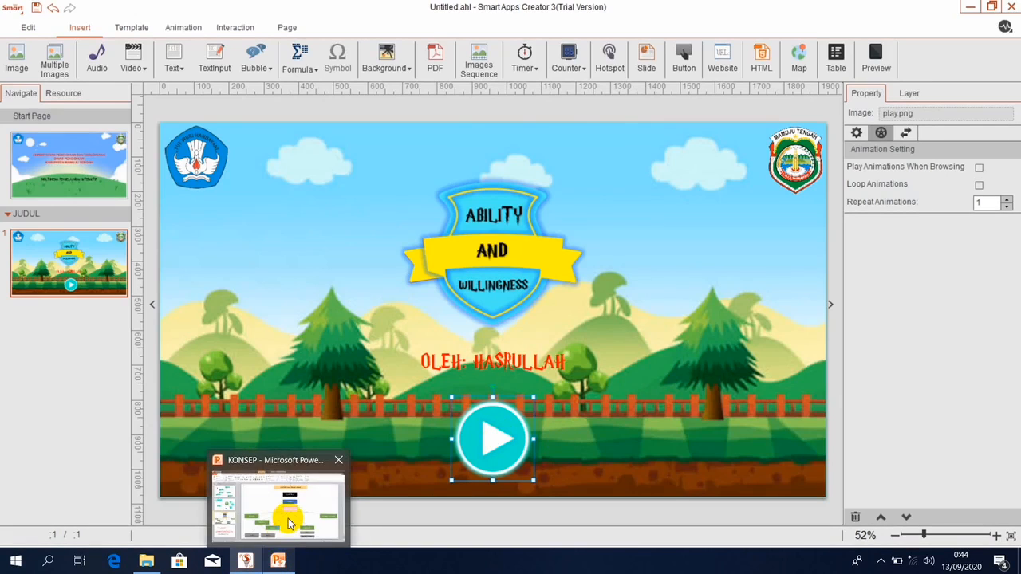
{"action": "left_click", "coordinate": [285, 518]}
{"action": "key", "text": "alt+Tab"}
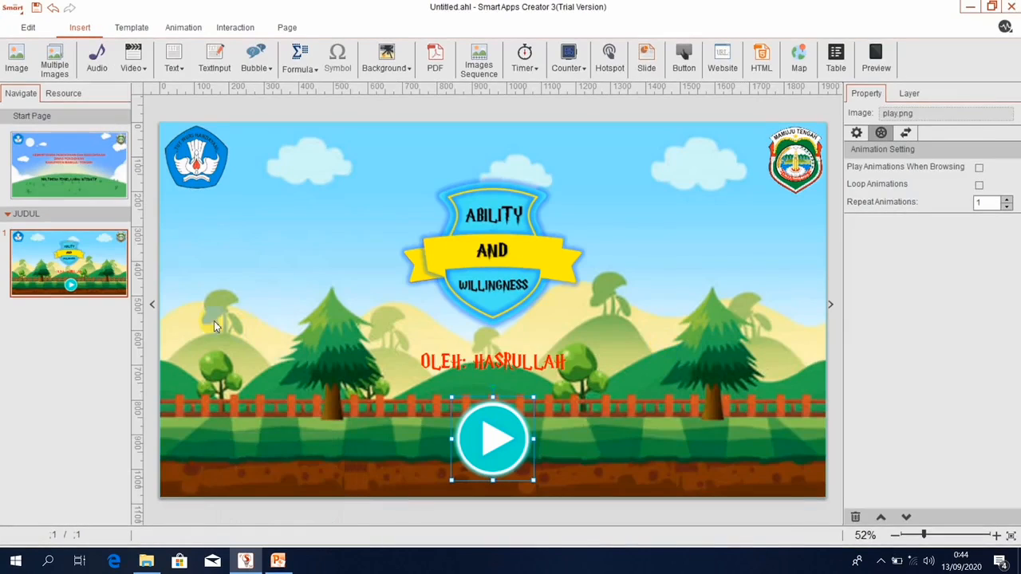
{"action": "left_click", "coordinate": [19, 215]}
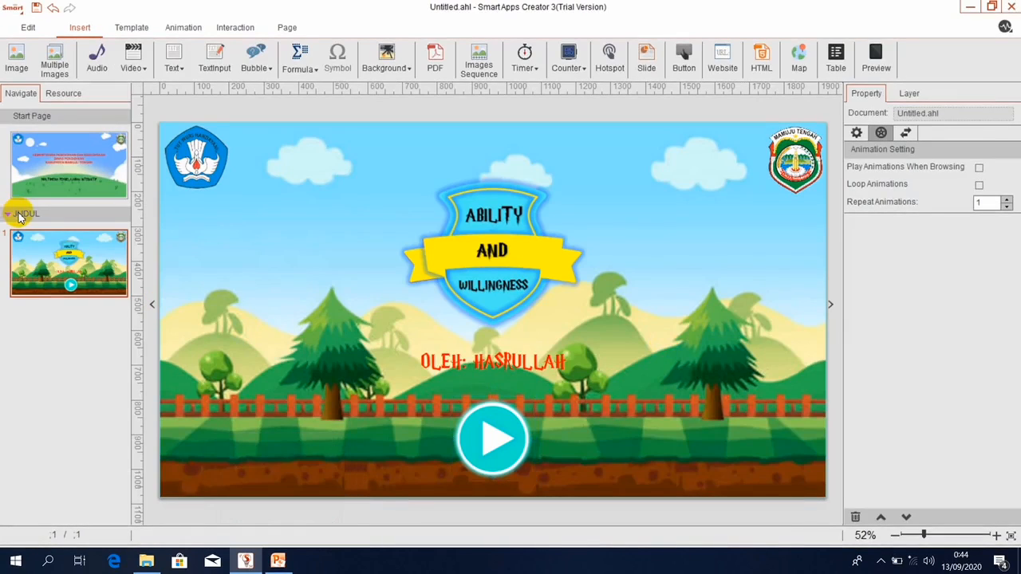
{"action": "right_click", "coordinate": [19, 217]}
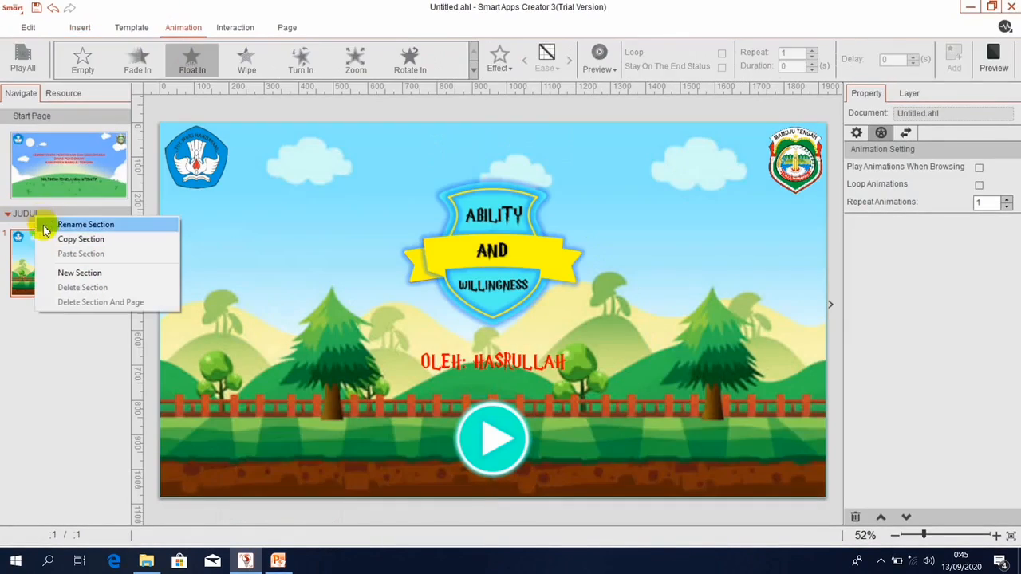
{"action": "left_click", "coordinate": [65, 271]}
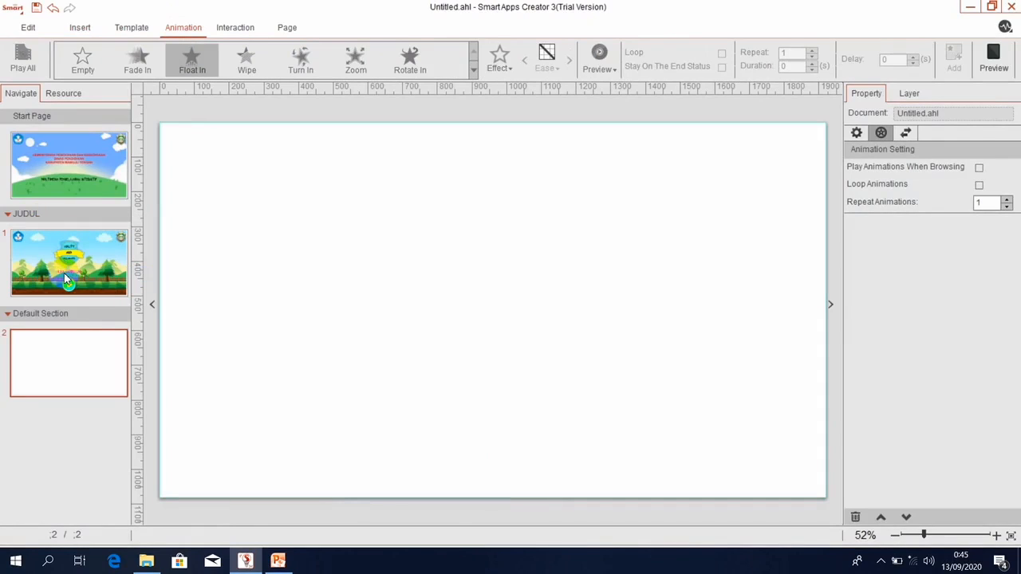
{"action": "right_click", "coordinate": [56, 318]}
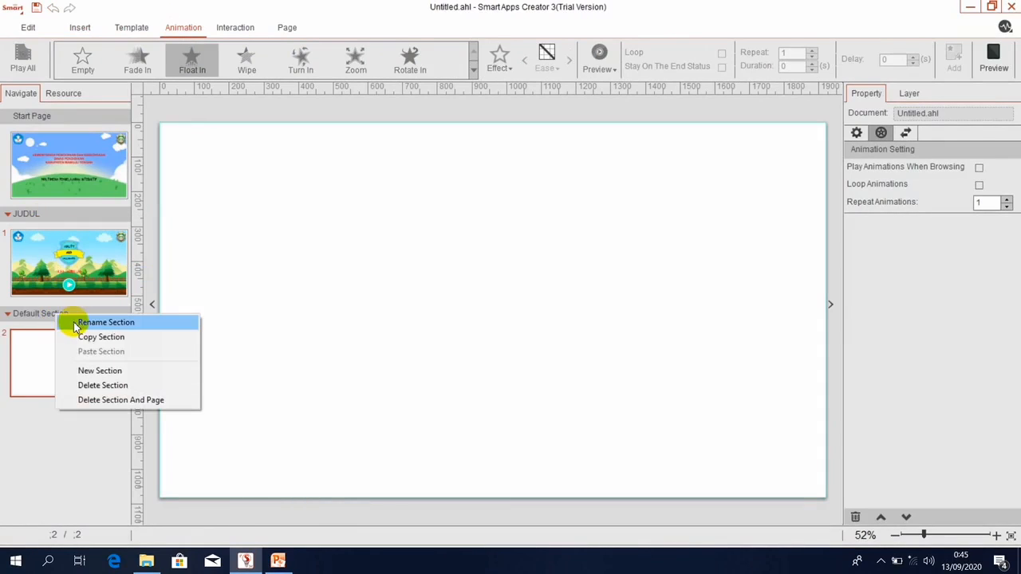
{"action": "left_click", "coordinate": [72, 322]}
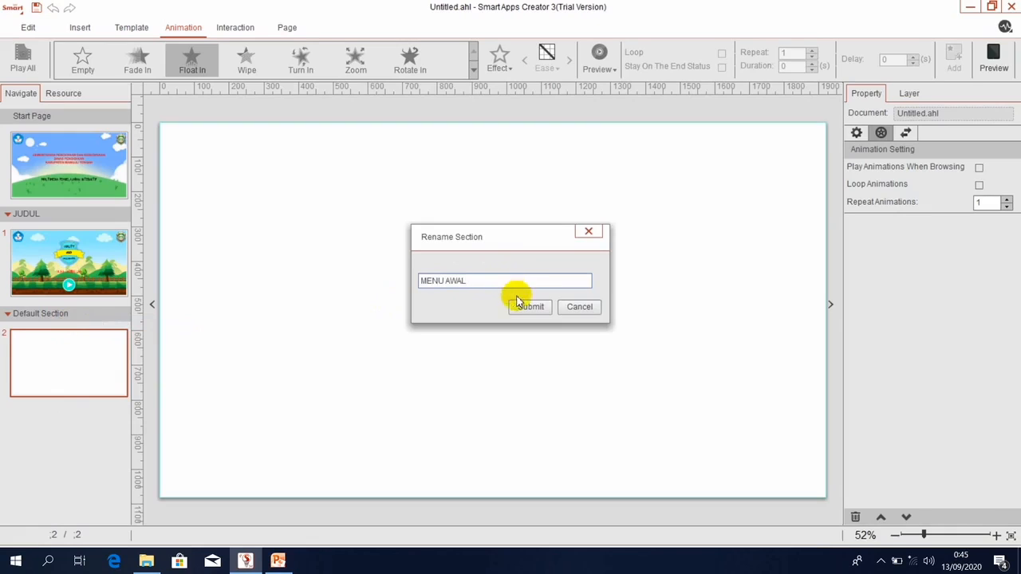
{"action": "left_click", "coordinate": [524, 307]}
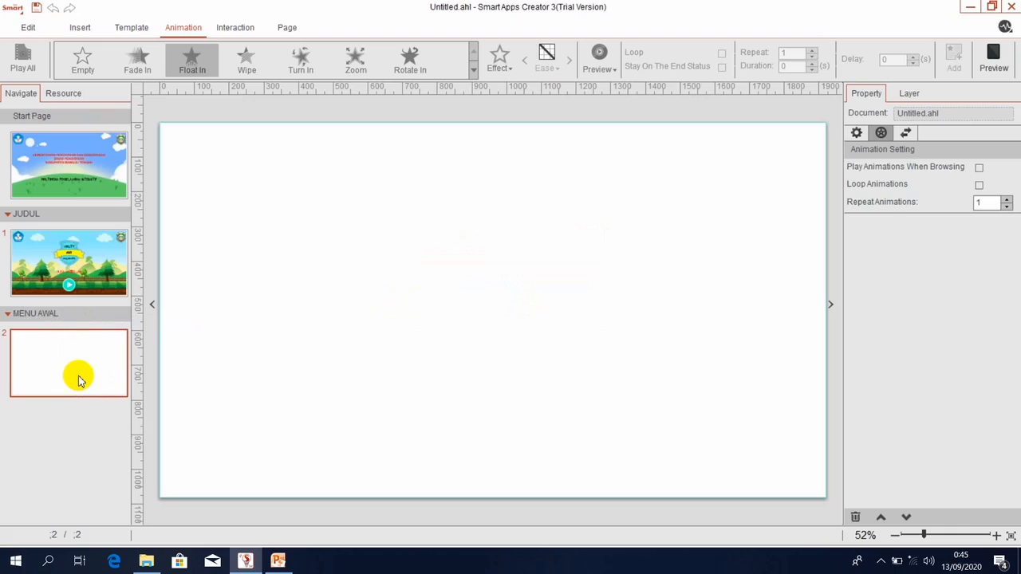
Copy the title page from the JUDUL section.
{"action": "left_click", "coordinate": [89, 270]}
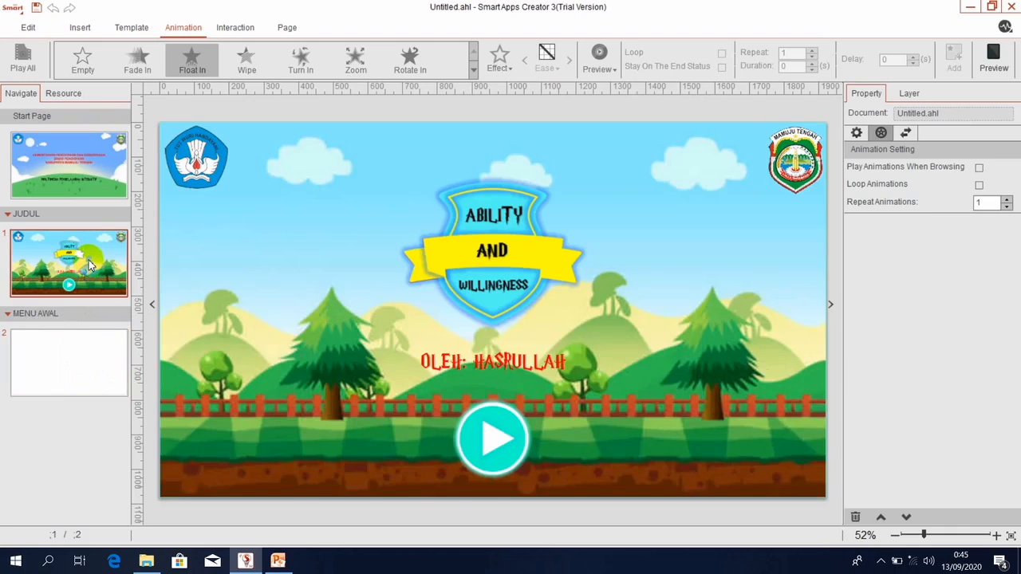
{"action": "right_click", "coordinate": [90, 265]}
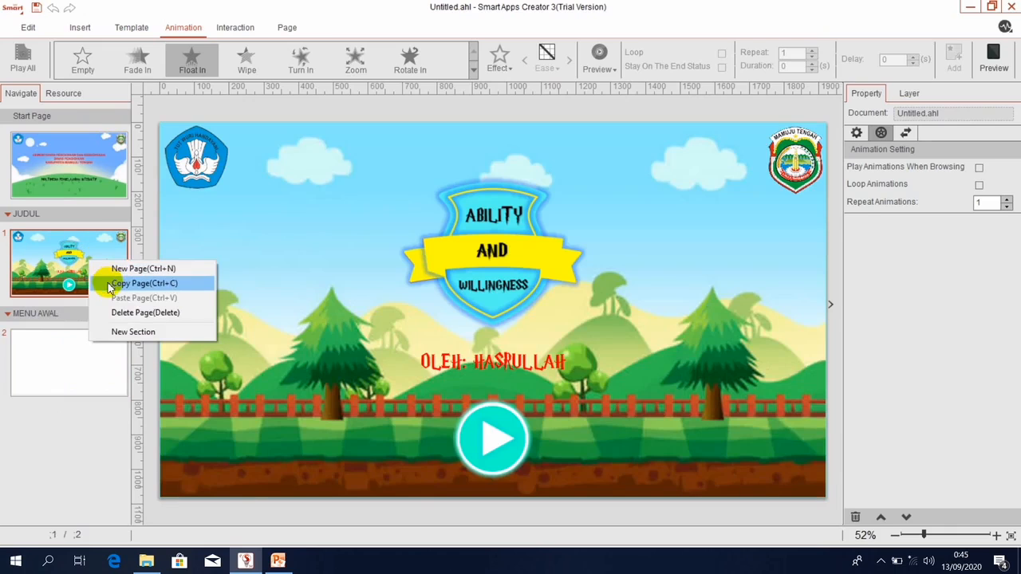
{"action": "left_click", "coordinate": [115, 283]}
{"action": "left_click", "coordinate": [58, 389]}
Paste the copied title page into MENU AWAL and delete the blank page 2.
{"action": "right_click", "coordinate": [58, 387]}
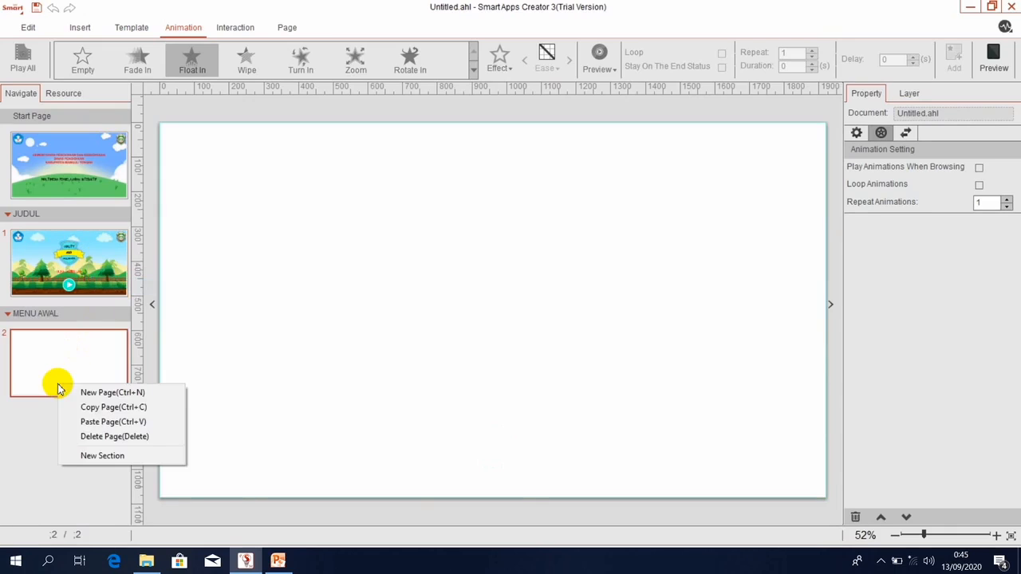
{"action": "left_click", "coordinate": [86, 423]}
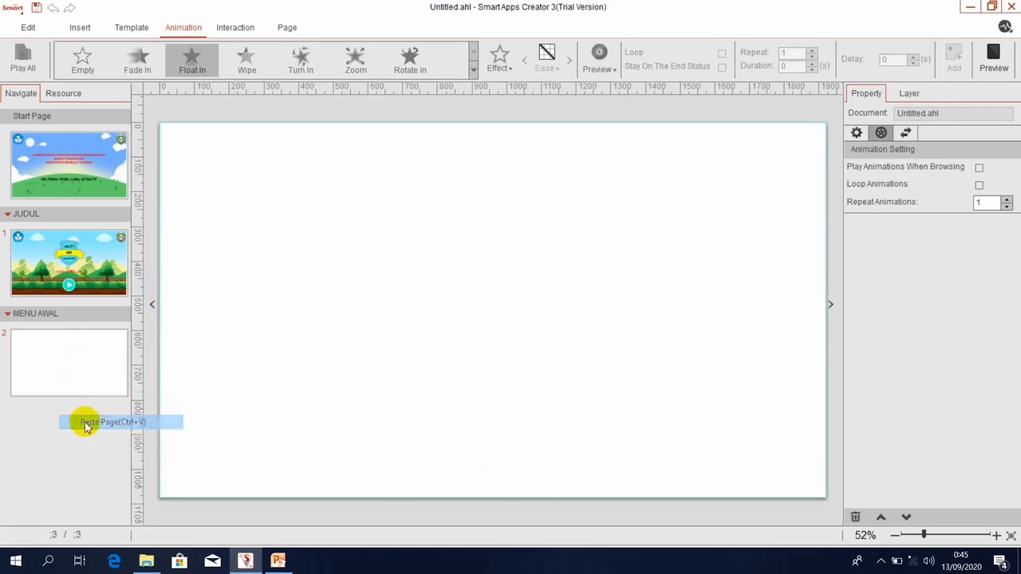
{"action": "left_click", "coordinate": [62, 361]}
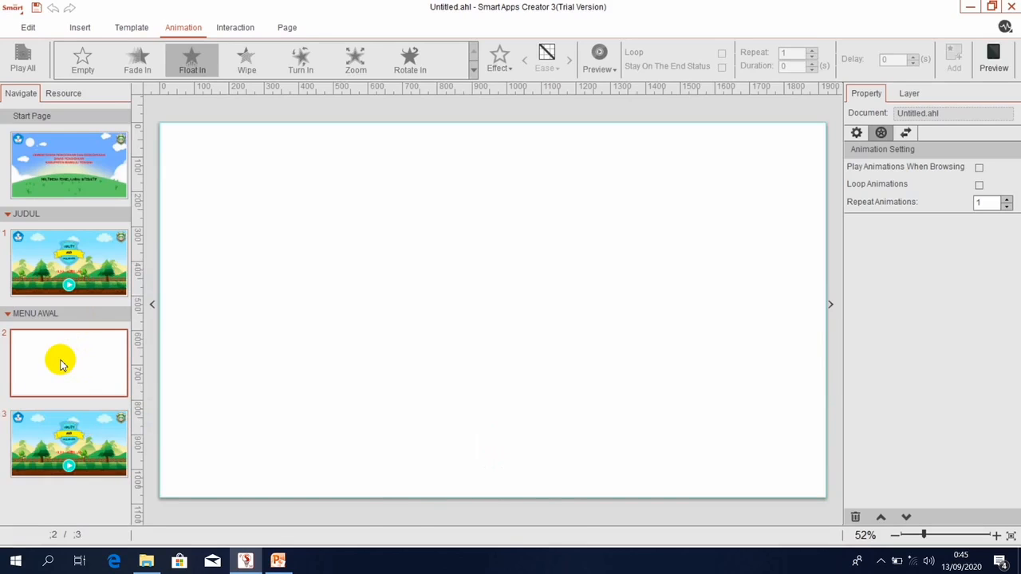
{"action": "key", "text": "Delete"}
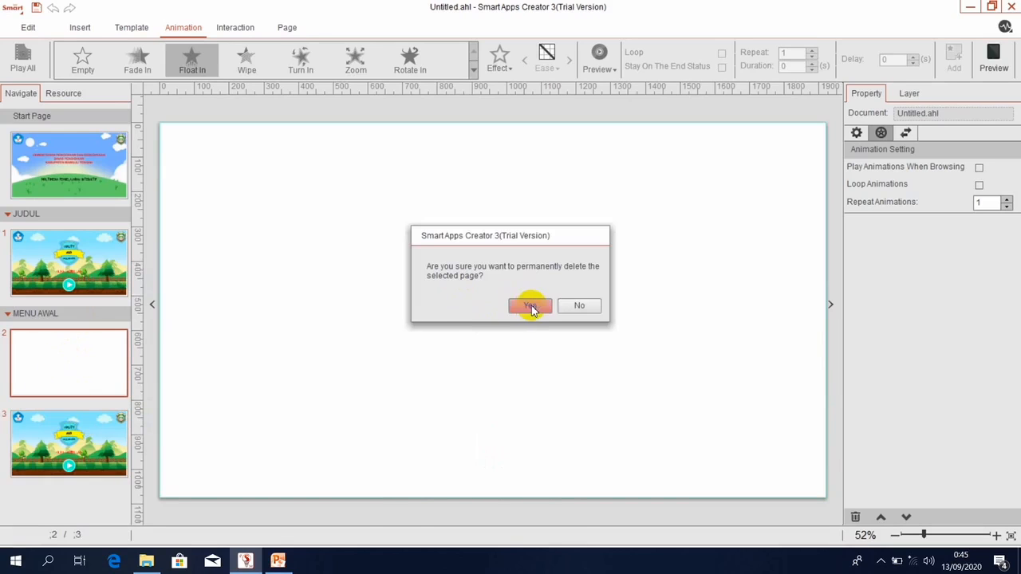
{"action": "left_click", "coordinate": [531, 308]}
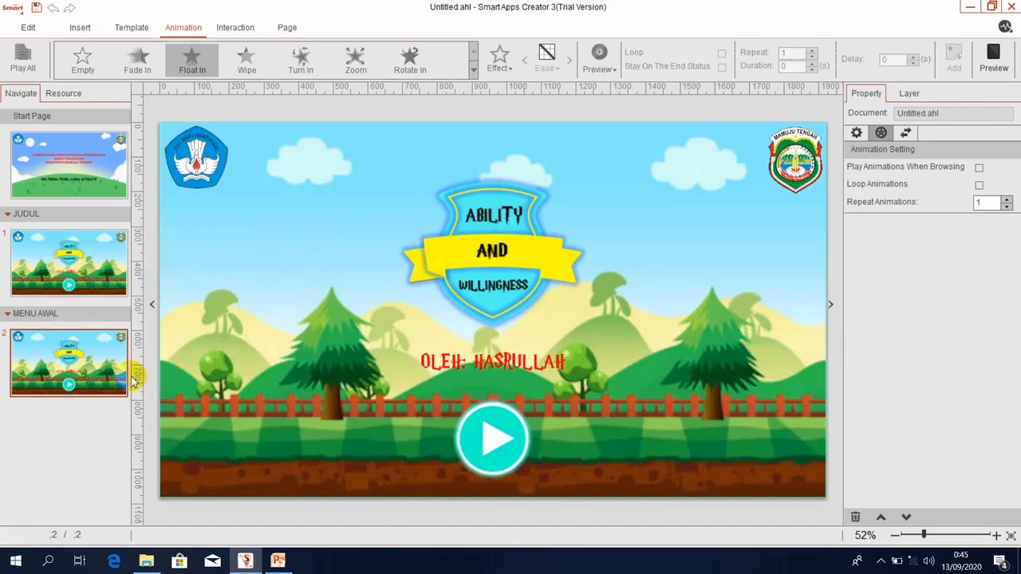
Delete the credit text, both corner logos and the play button, then drag the shield right.
{"action": "left_click", "coordinate": [173, 180]}
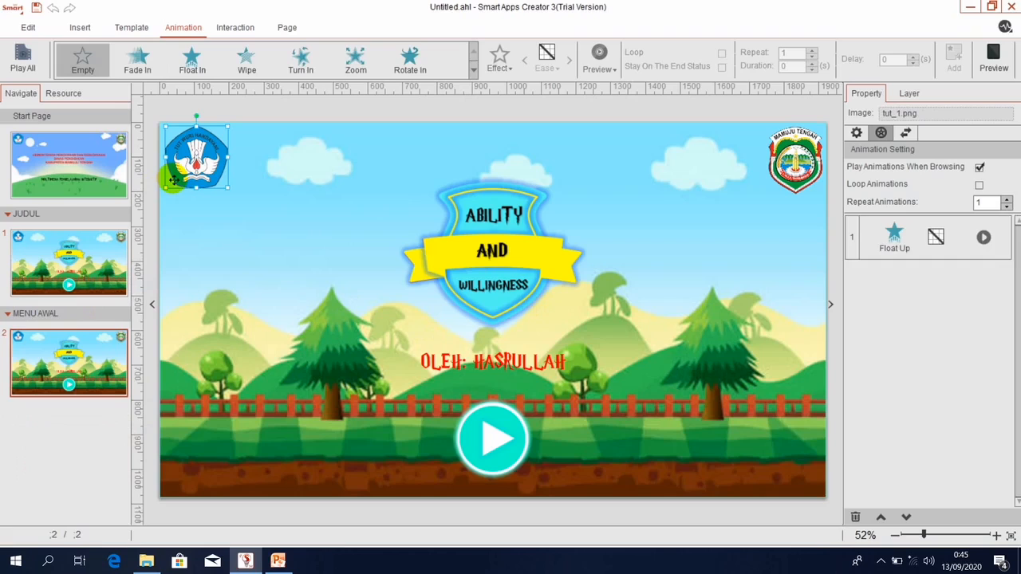
{"action": "left_click", "coordinate": [796, 159], "text": "ctrl"}
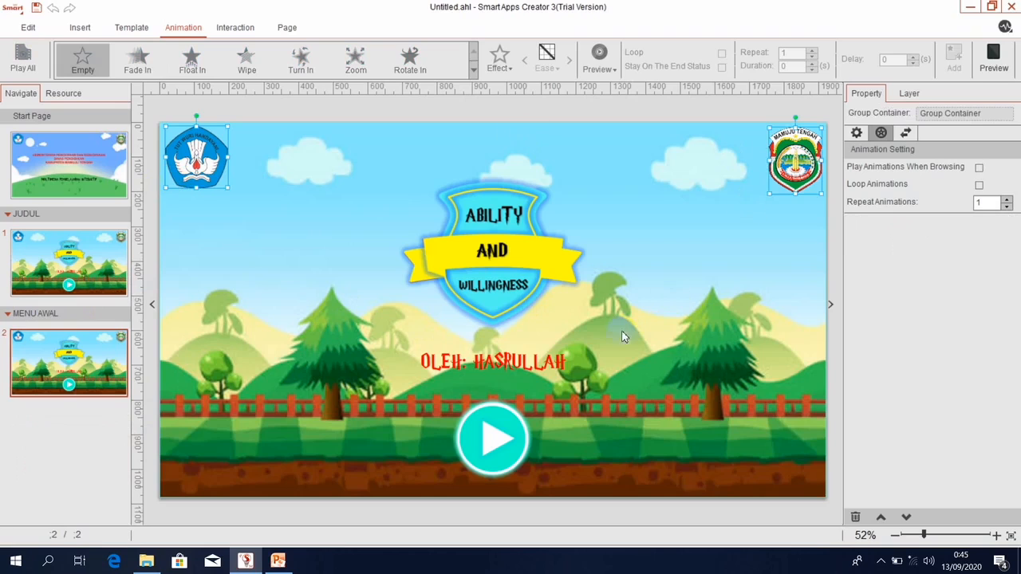
{"action": "left_click", "coordinate": [489, 367]}
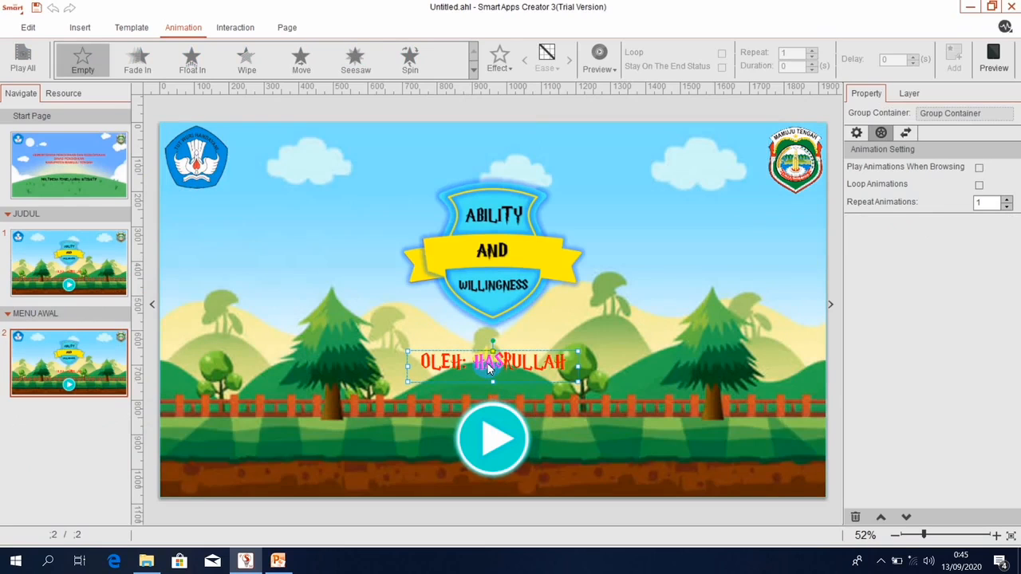
{"action": "key", "text": "Delete"}
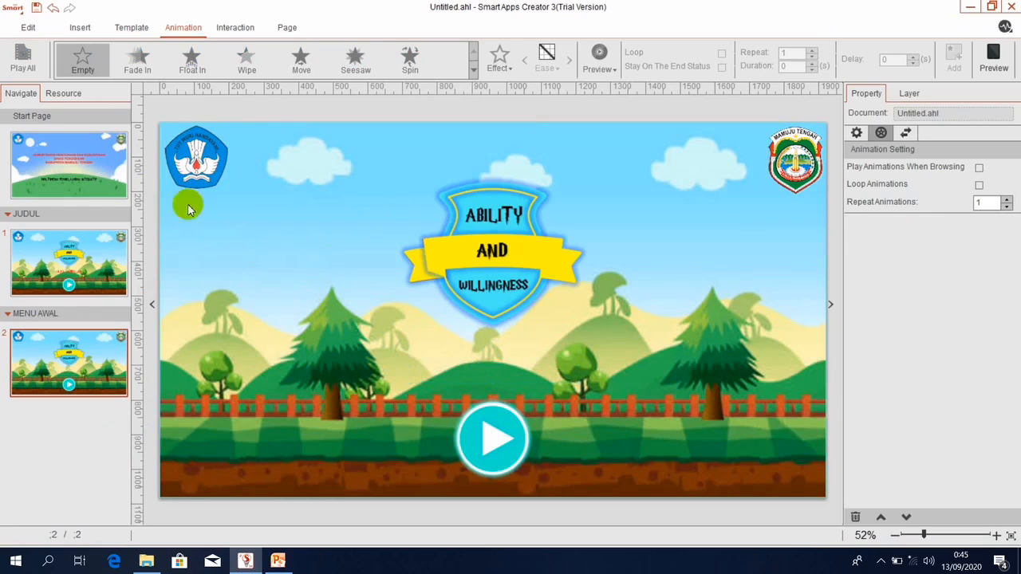
{"action": "left_click", "coordinate": [177, 175]}
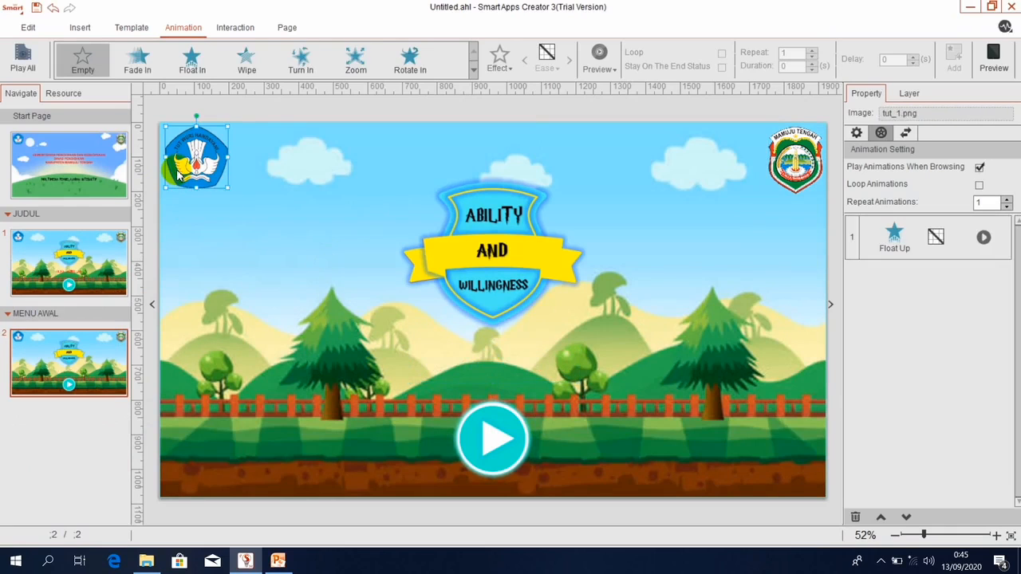
{"action": "left_click", "coordinate": [514, 444], "text": "ctrl"}
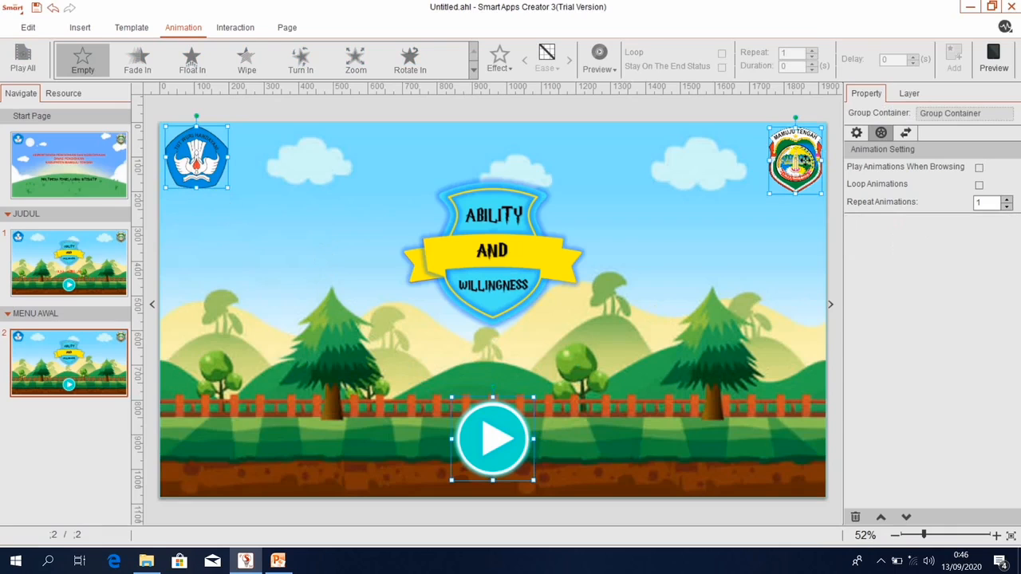
{"action": "right_click", "coordinate": [805, 164]}
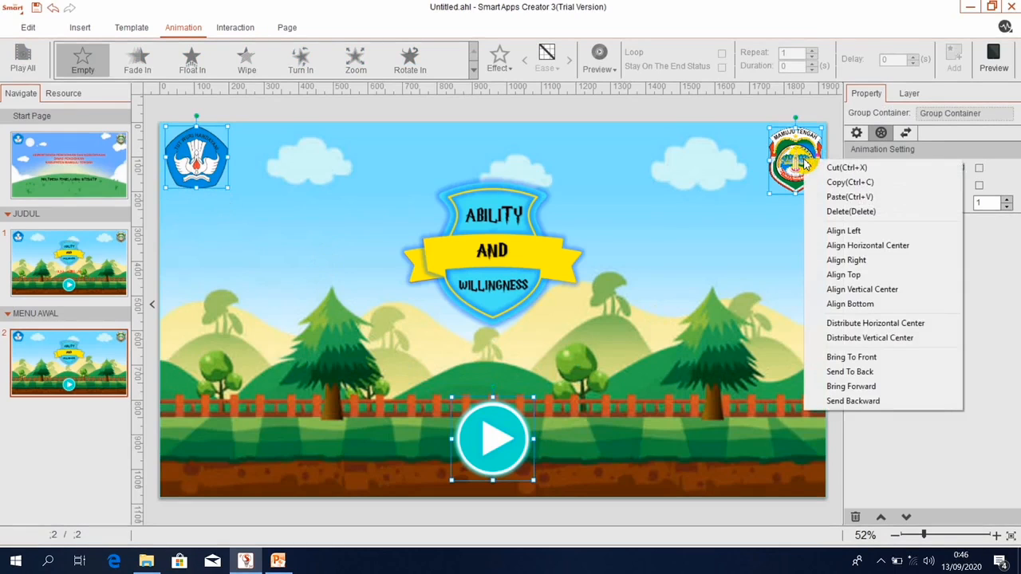
{"action": "left_click", "coordinate": [845, 212]}
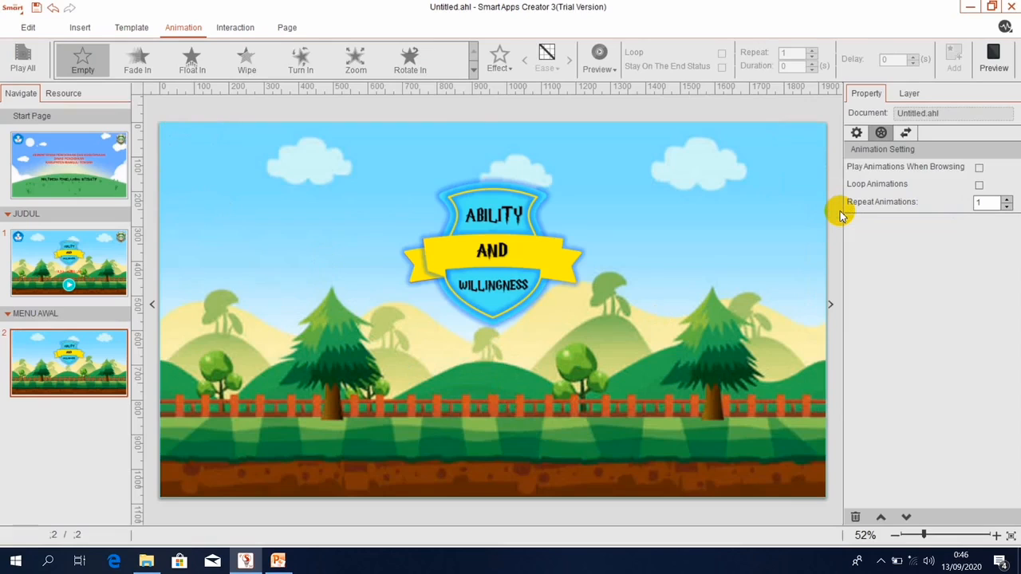
{"action": "left_click", "coordinate": [484, 248]}
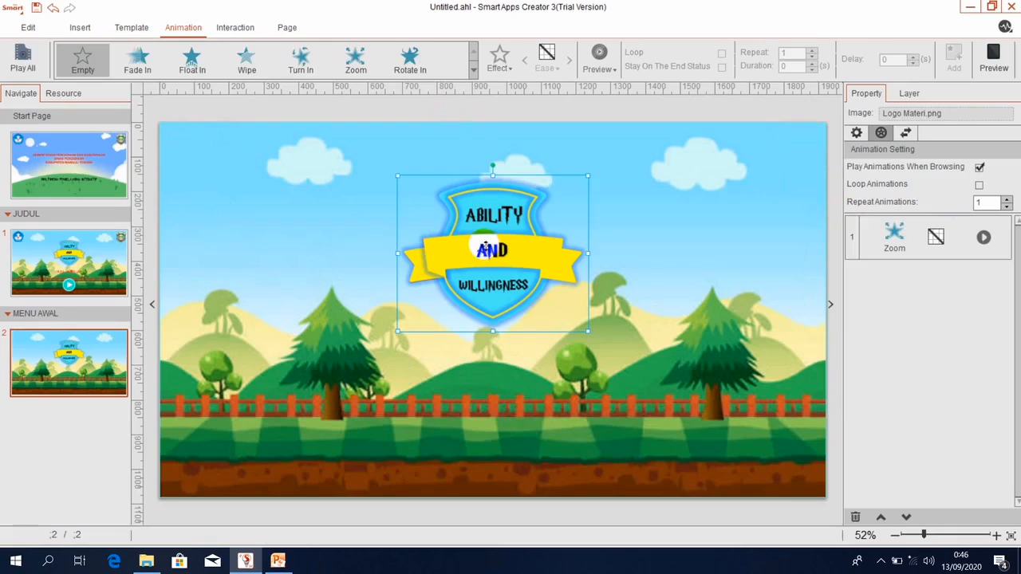
{"action": "left_click_drag", "start_coordinate": [484, 247], "coordinate": [629, 293]}
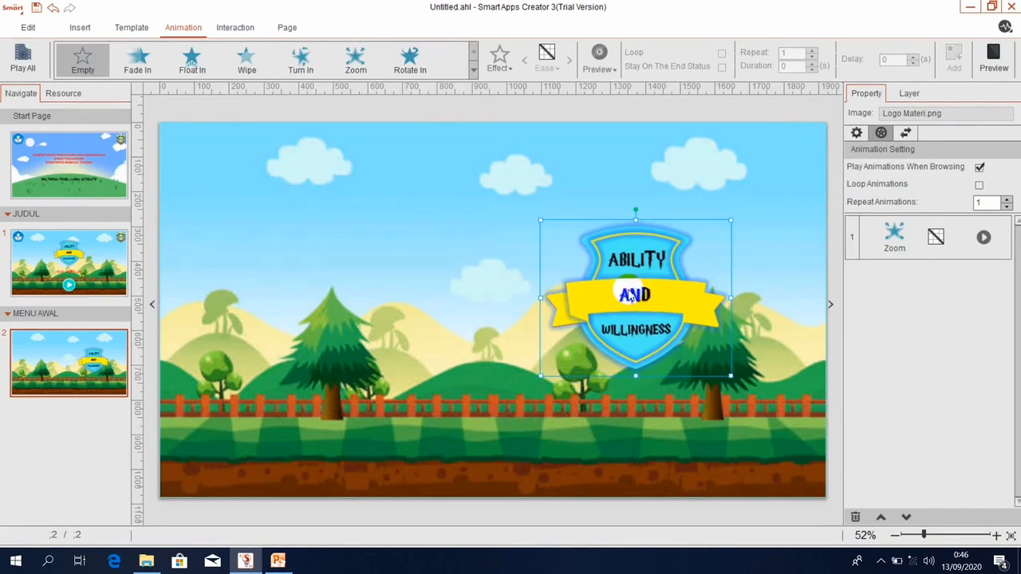
Insert 'my design' from GAMBAR MENU AWAL and drag the menu graphic to the left side.
{"action": "left_click", "coordinate": [81, 29]}
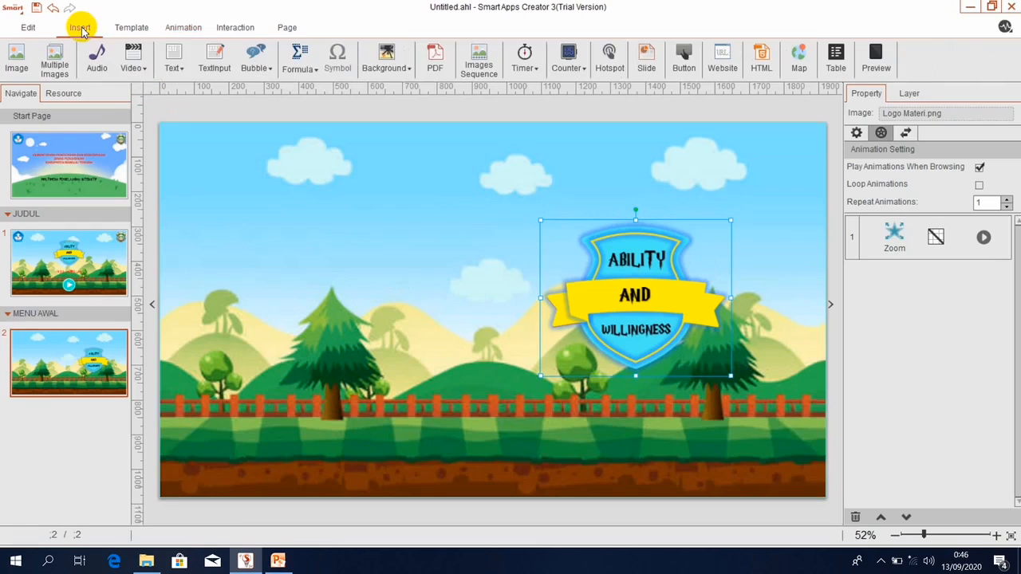
{"action": "left_click", "coordinate": [13, 70]}
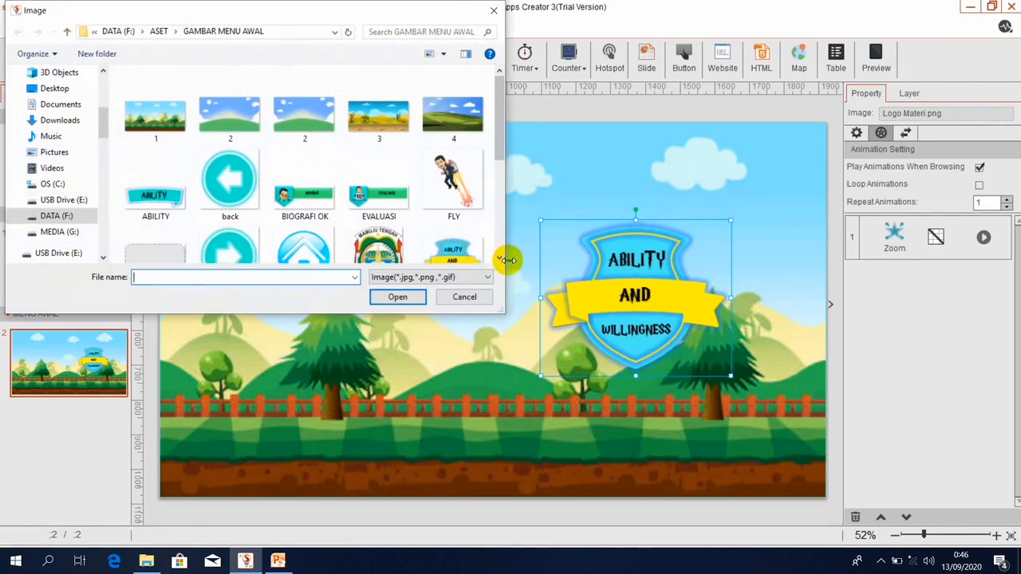
{"action": "scroll", "coordinate": [503, 254], "scroll_direction": "down", "scroll_amount": 2}
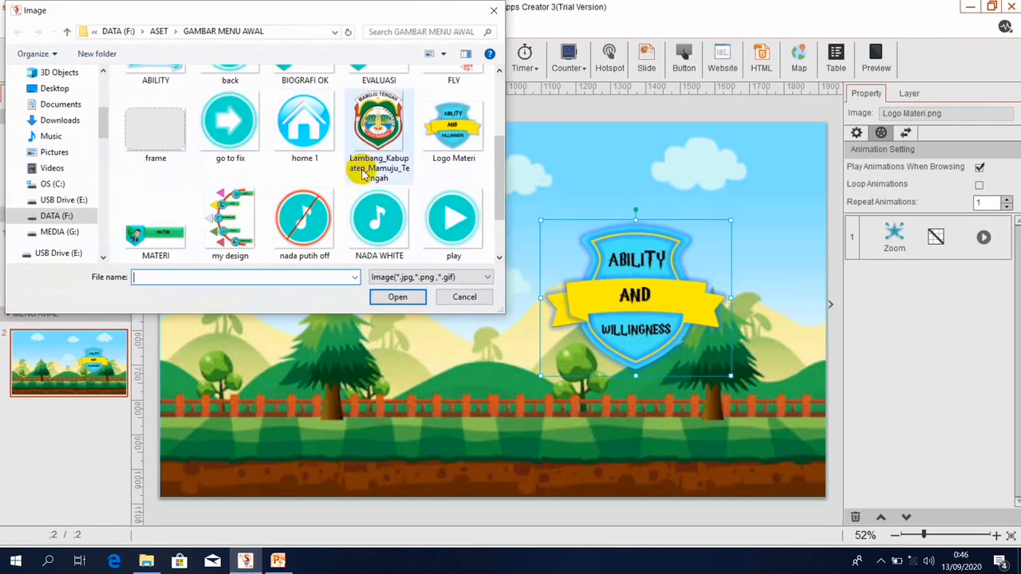
{"action": "scroll", "coordinate": [497, 80], "scroll_direction": "up", "scroll_amount": 3}
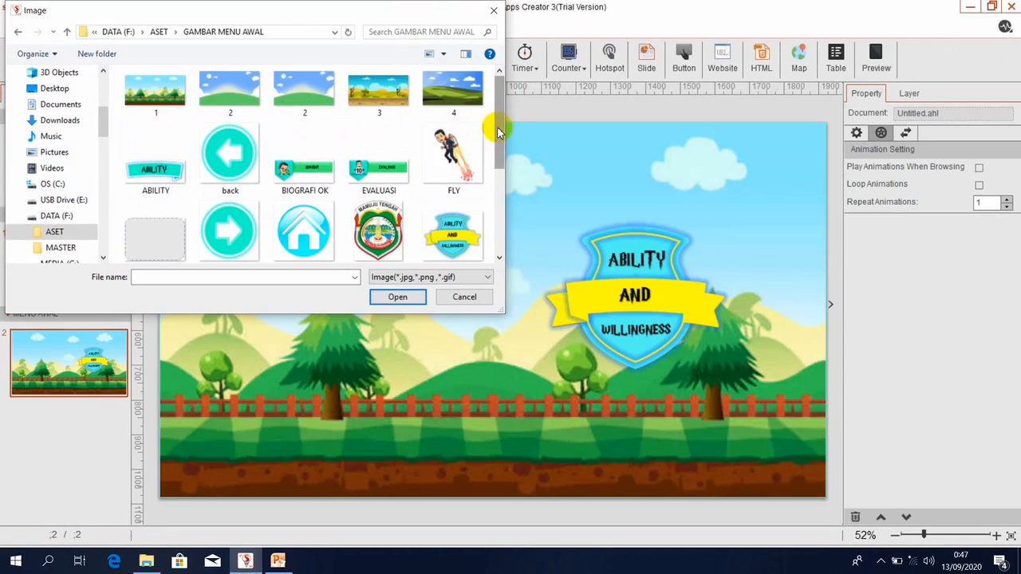
{"action": "left_click_drag", "start_coordinate": [495, 126], "coordinate": [500, 206]}
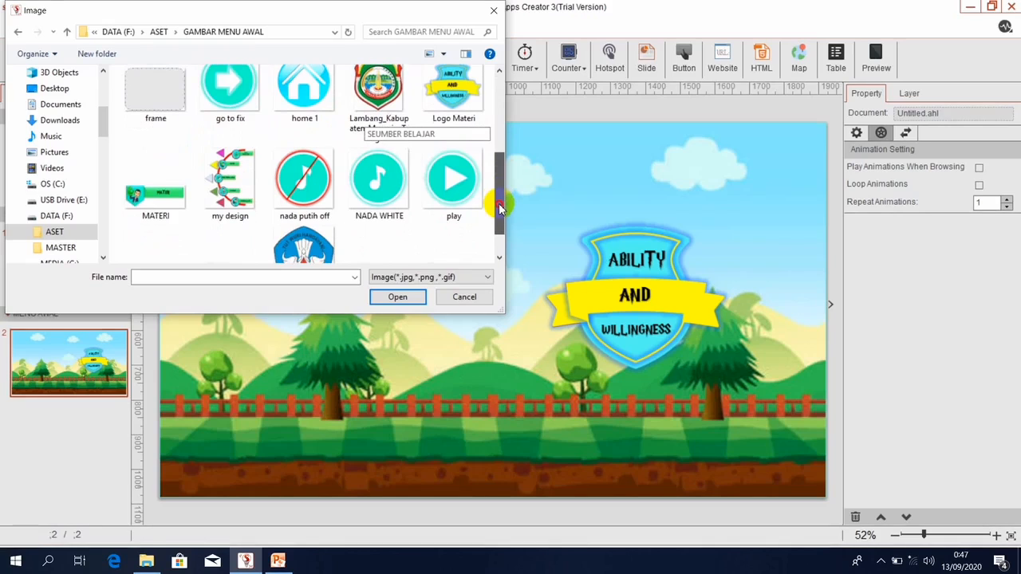
{"action": "double_click", "coordinate": [229, 171]}
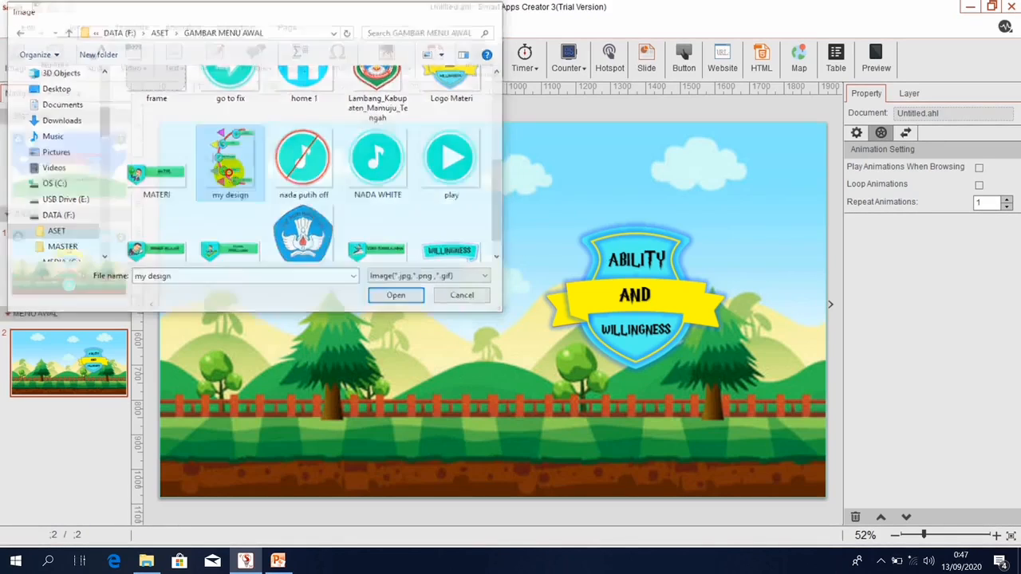
{"action": "left_click_drag", "start_coordinate": [458, 267], "coordinate": [385, 269]}
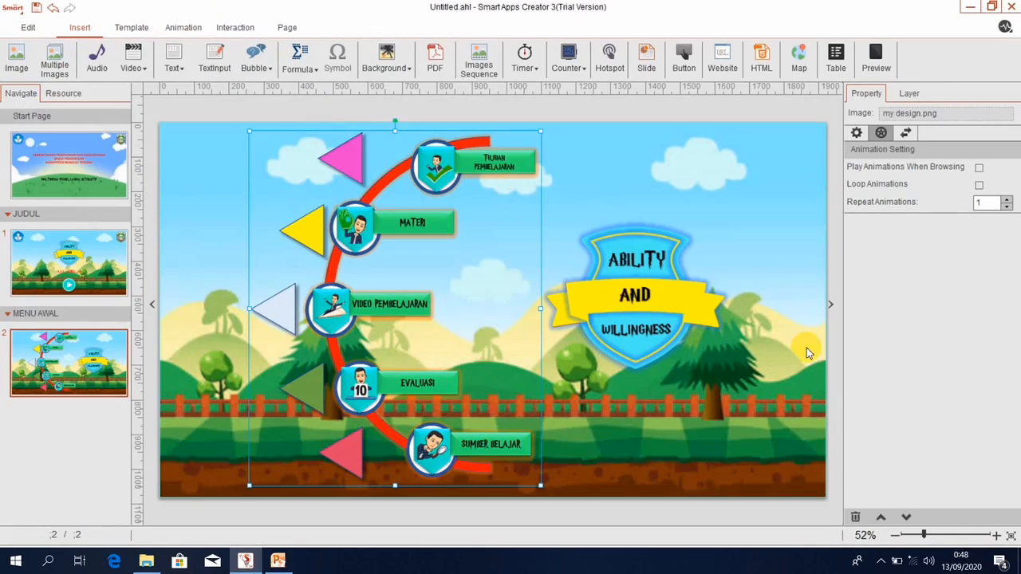
Add a Float In entrance with Float Right direction to the my design.png menu graphic.
{"action": "left_click", "coordinate": [732, 191]}
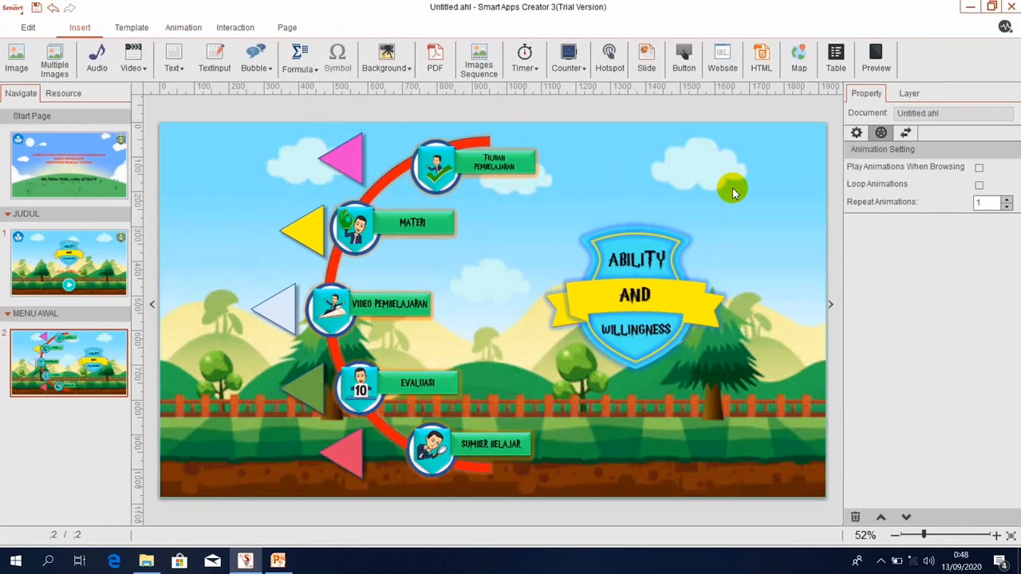
{"action": "left_click_drag", "start_coordinate": [541, 182], "coordinate": [515, 180]}
{"action": "left_click", "coordinate": [613, 217]}
{"action": "left_click", "coordinate": [394, 229]}
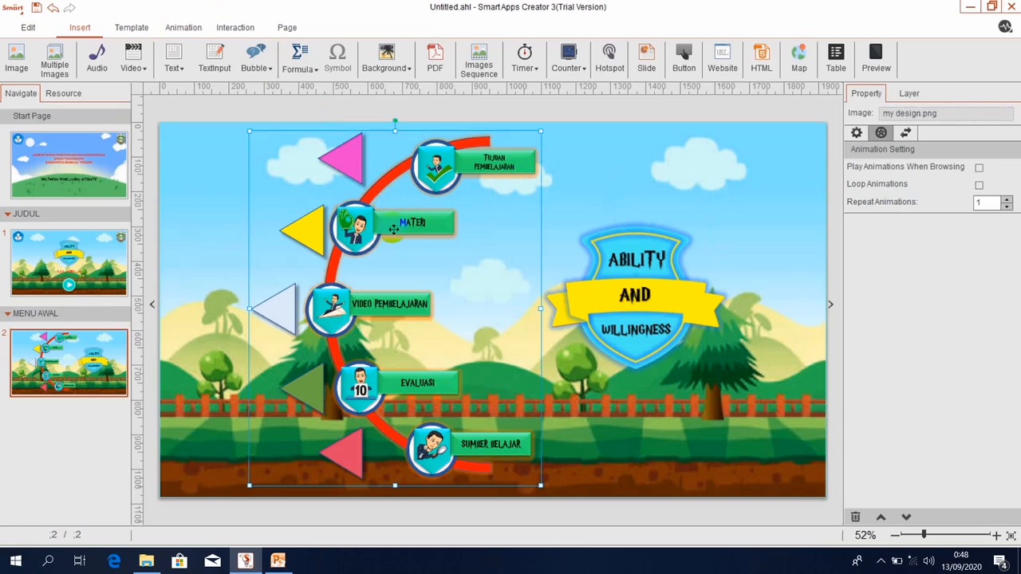
{"action": "left_click", "coordinate": [183, 29]}
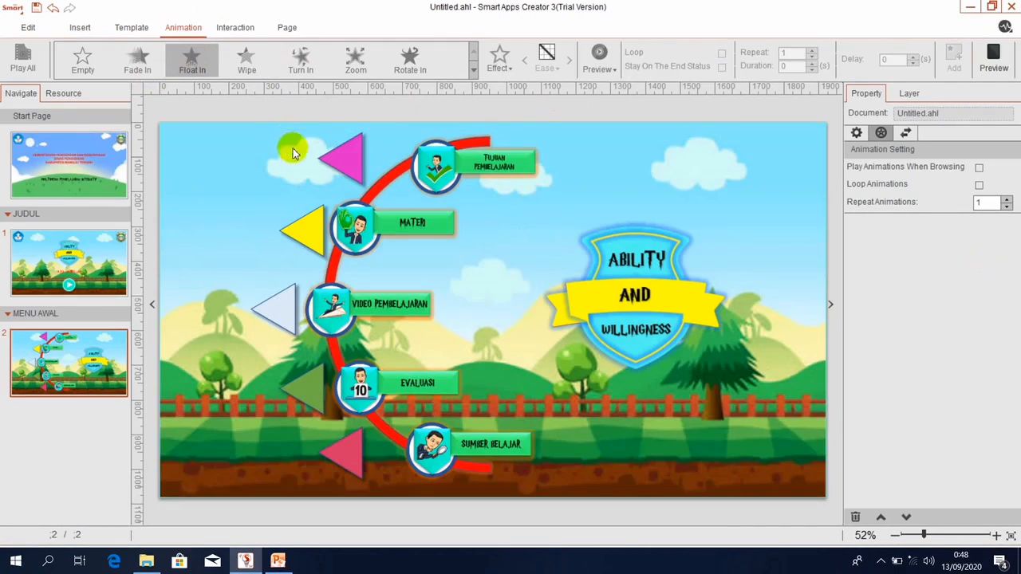
{"action": "left_click", "coordinate": [331, 200]}
{"action": "left_click", "coordinate": [183, 64]}
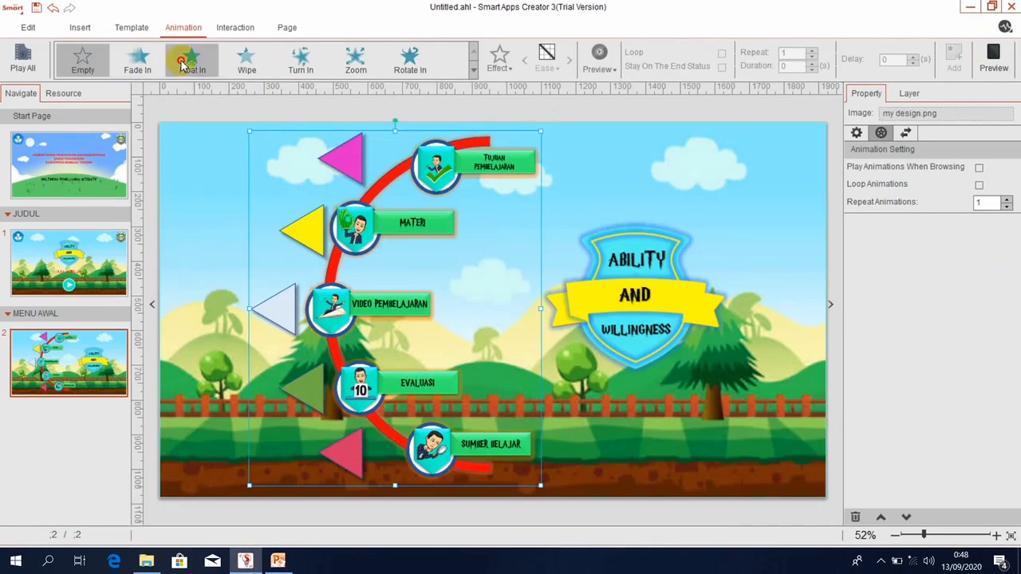
{"action": "left_click", "coordinate": [502, 64]}
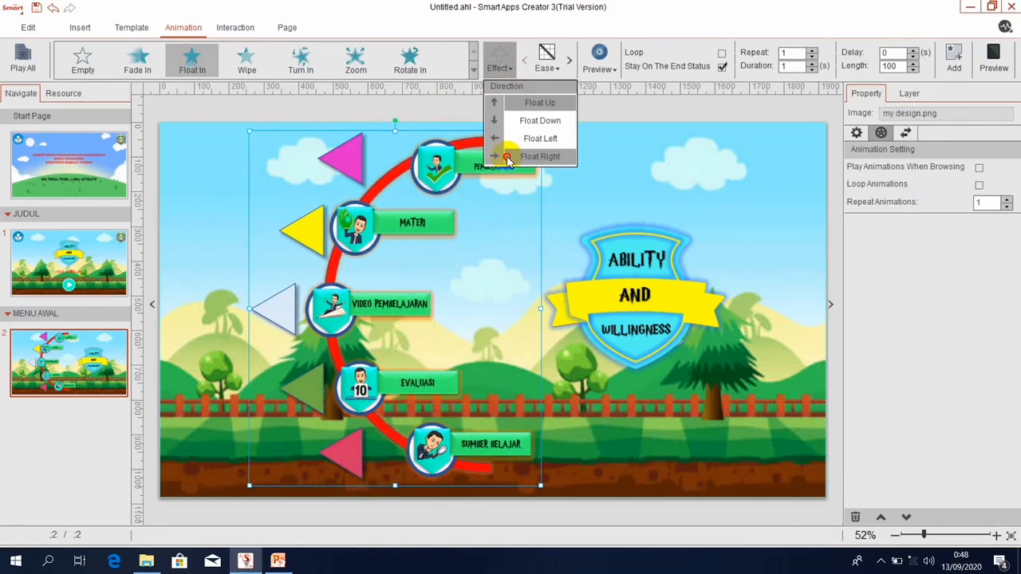
{"action": "left_click", "coordinate": [508, 157]}
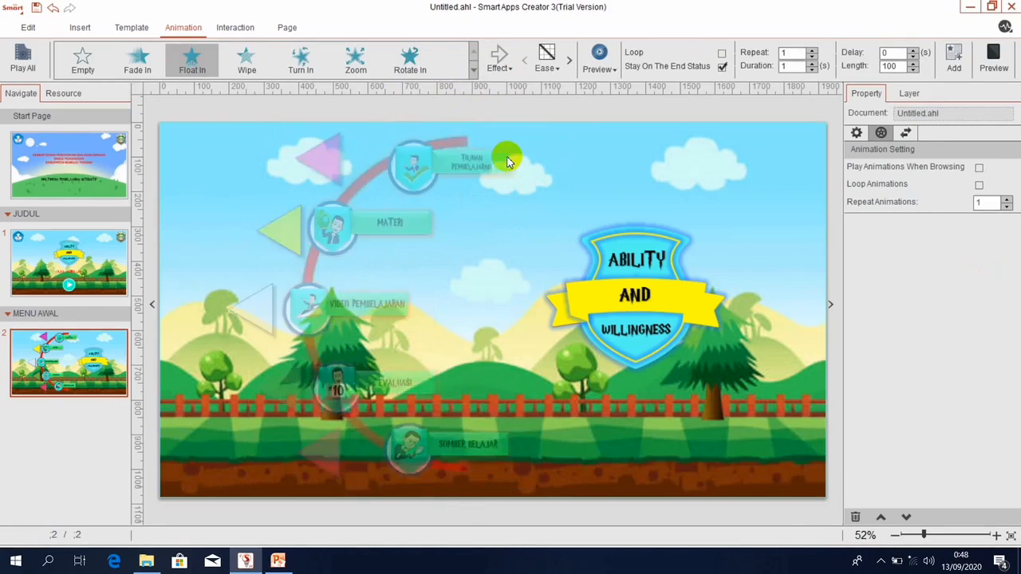
{"action": "left_click", "coordinate": [954, 60]}
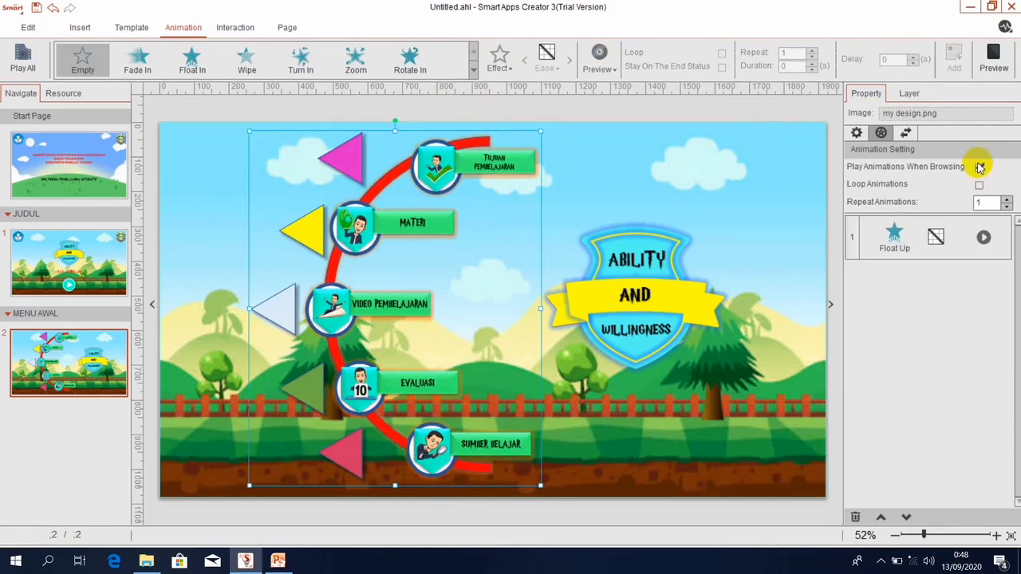
{"action": "left_click", "coordinate": [994, 56]}
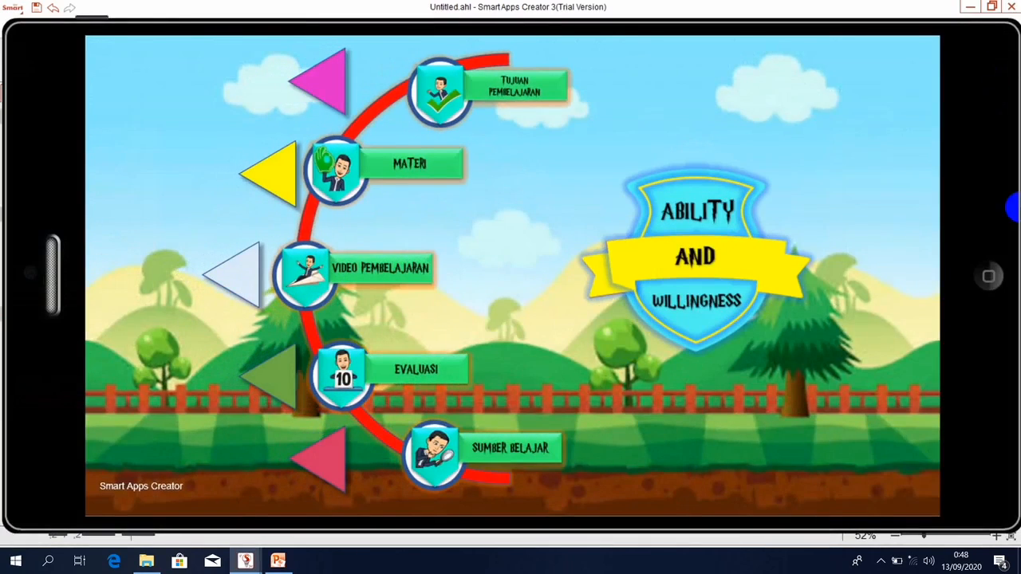
{"action": "left_click", "coordinate": [998, 277]}
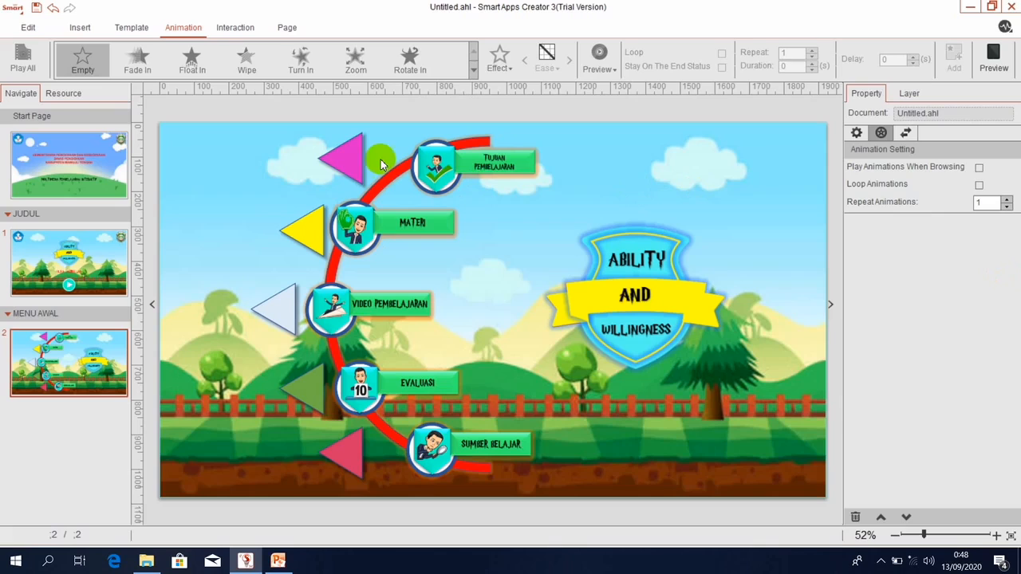
Insert Hot Spot1 and place it over the Tujuan Pembelajaran menu button.
{"action": "left_click", "coordinate": [79, 28]}
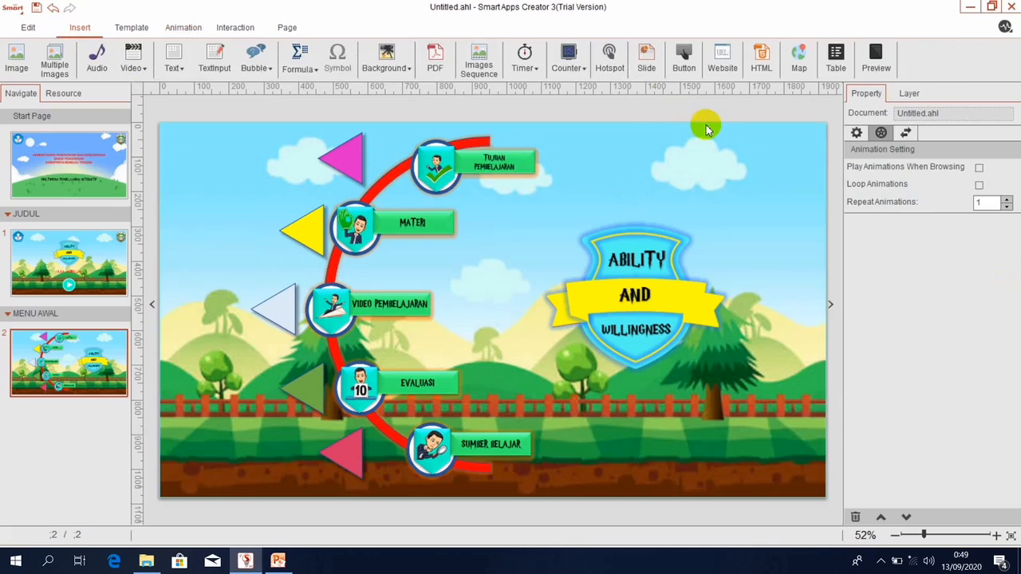
{"action": "left_click", "coordinate": [608, 59]}
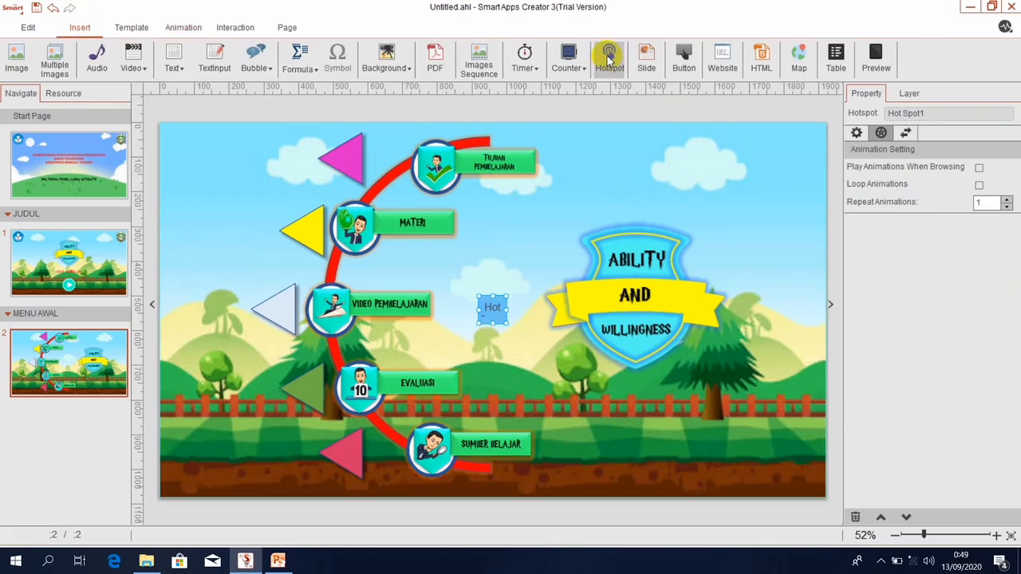
{"action": "left_click", "coordinate": [489, 296]}
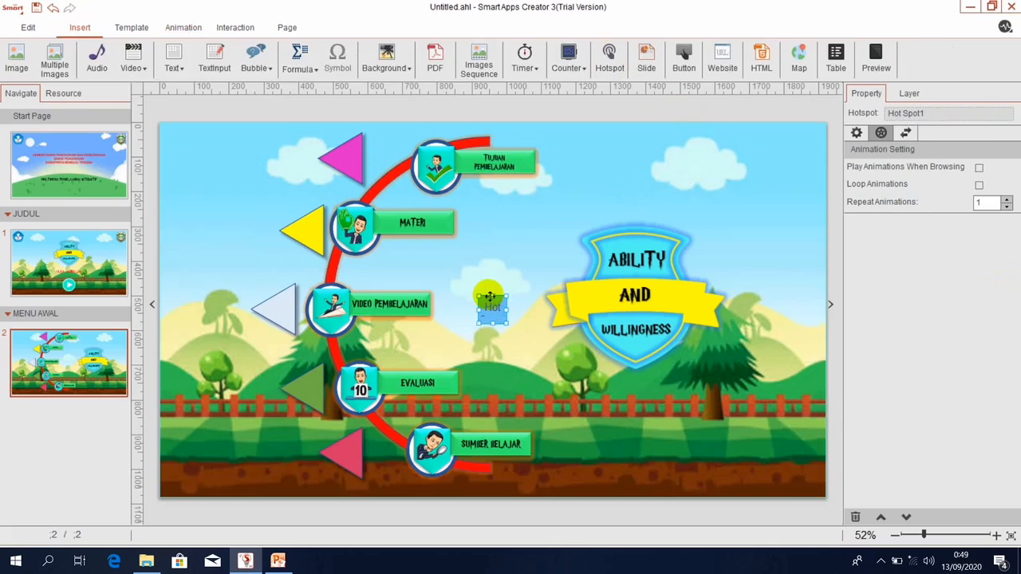
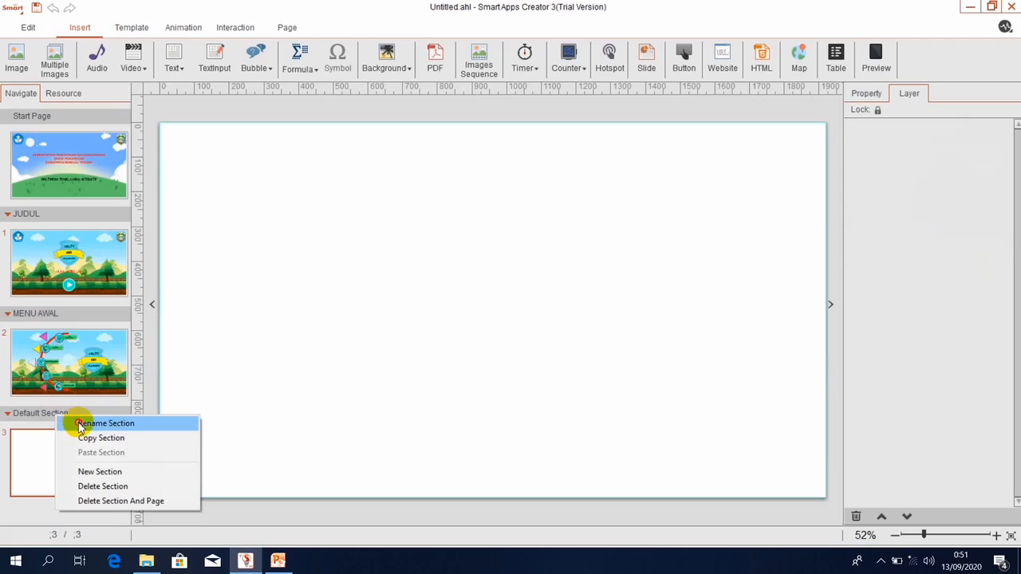
Name the third page's section TUJUAN and add two new sections holding blank pages 4 and 5.
{"action": "left_click", "coordinate": [96, 423]}
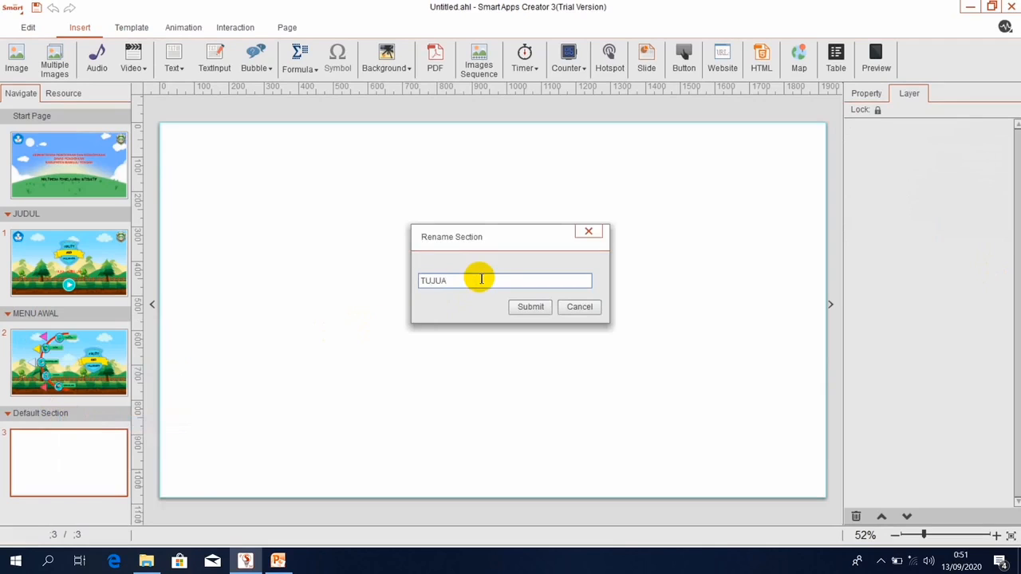
{"action": "left_click", "coordinate": [522, 307]}
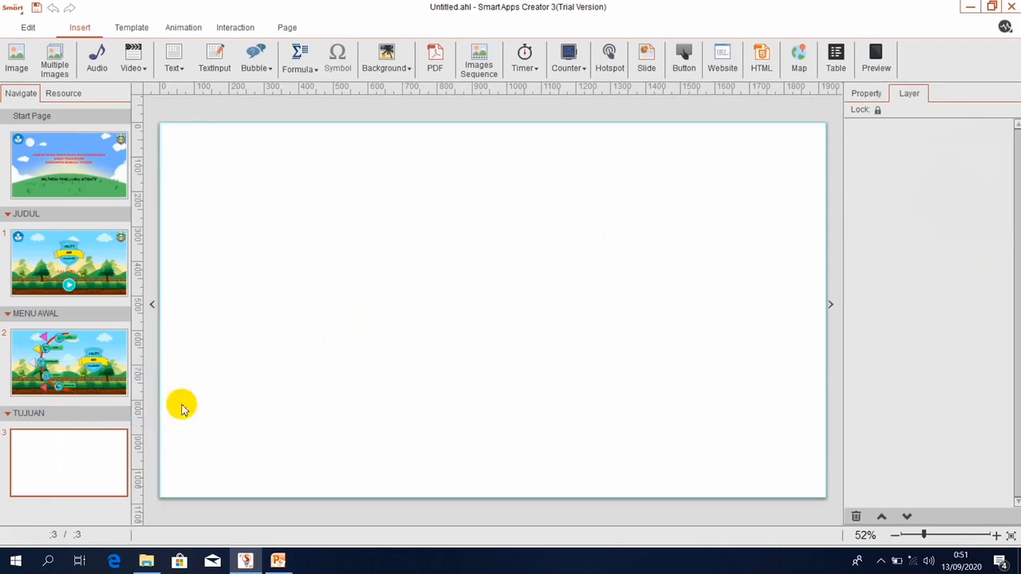
{"action": "right_click", "coordinate": [62, 414]}
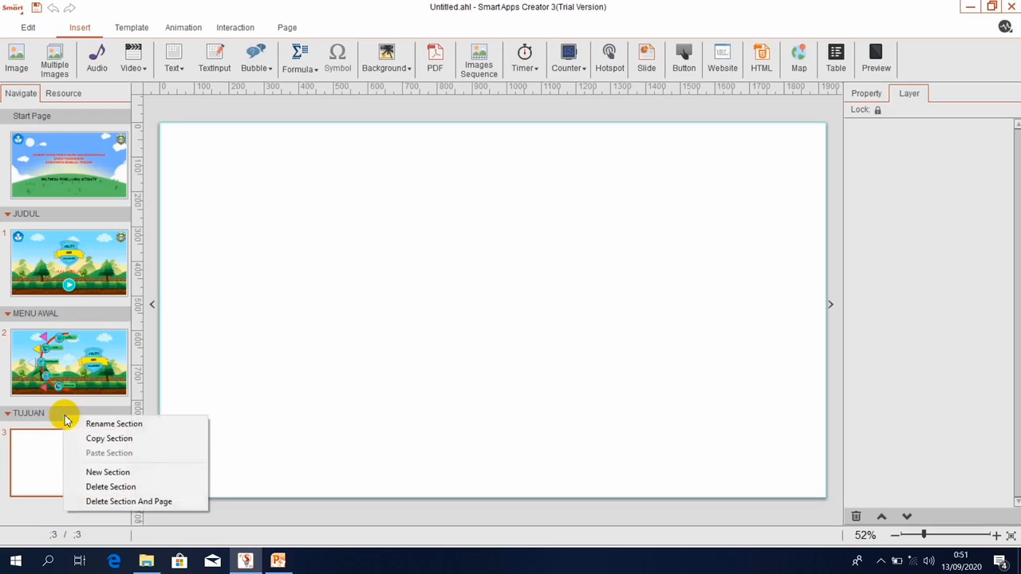
{"action": "left_click", "coordinate": [100, 471]}
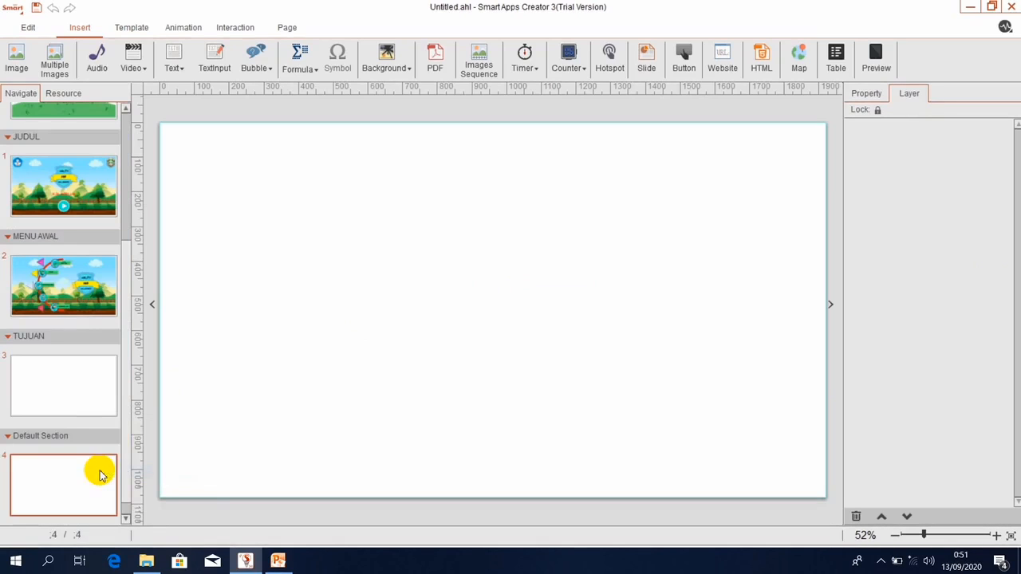
{"action": "right_click", "coordinate": [53, 441]}
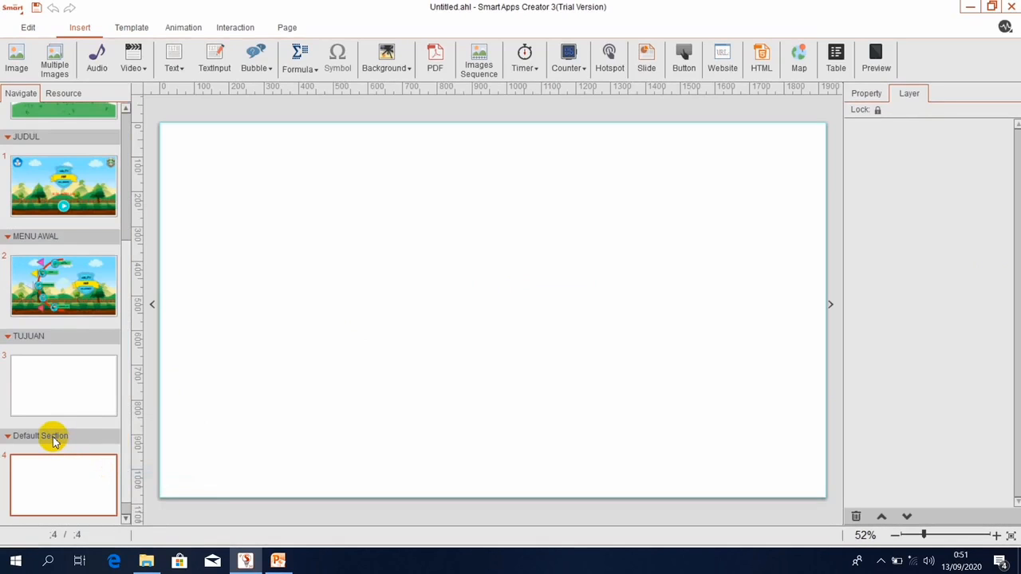
{"action": "right_click", "coordinate": [53, 437]}
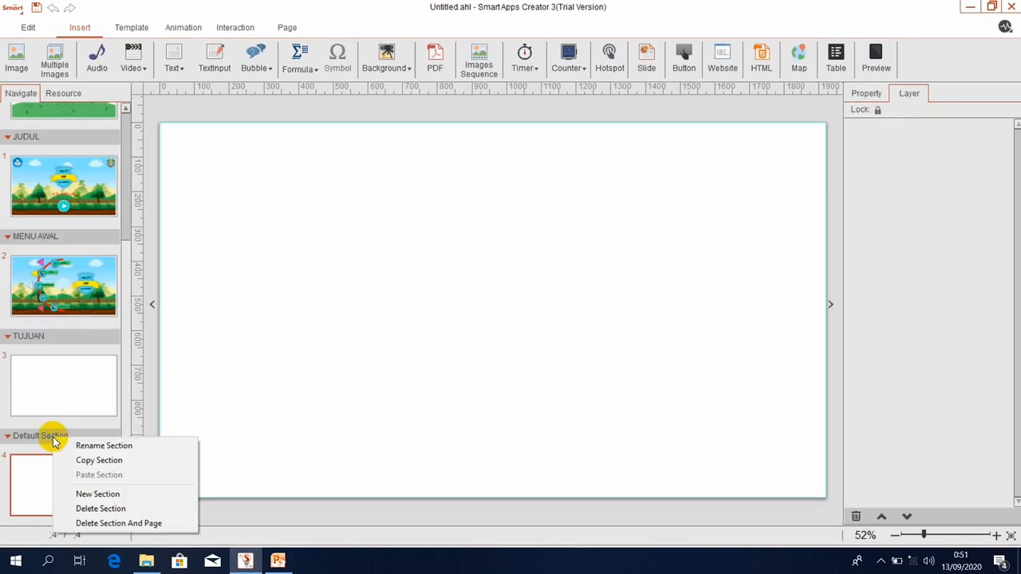
{"action": "left_click", "coordinate": [90, 496]}
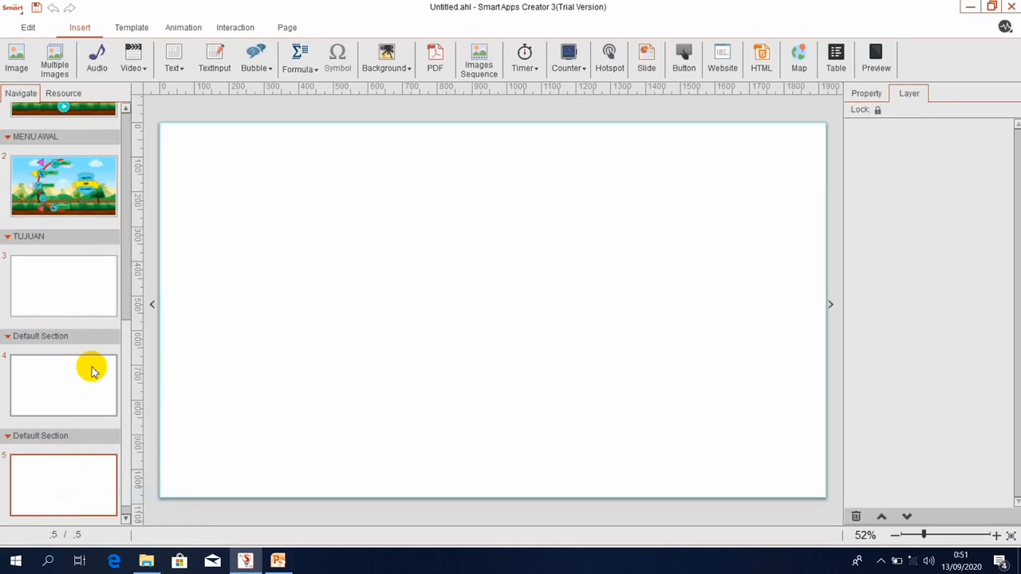
Rename page 4's section to MATERI.
{"action": "left_click", "coordinate": [53, 337]}
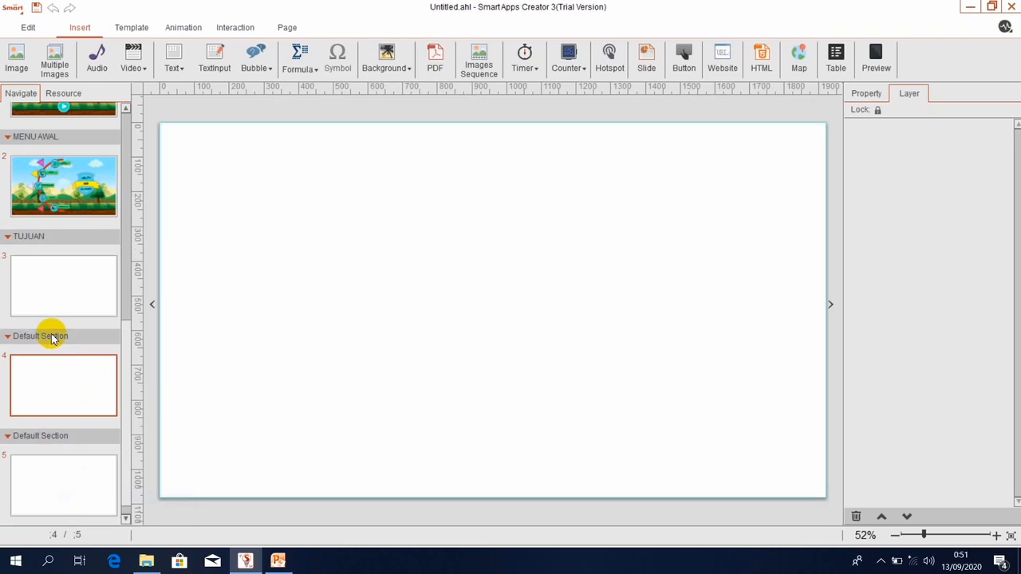
{"action": "right_click", "coordinate": [53, 339]}
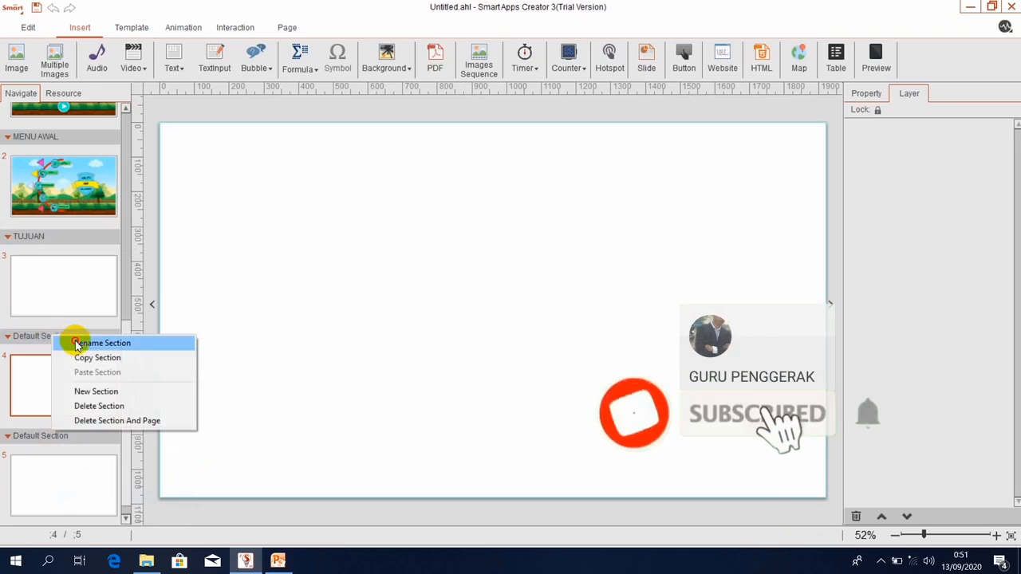
{"action": "left_click", "coordinate": [77, 344]}
{"action": "left_click", "coordinate": [438, 284]}
{"action": "left_click", "coordinate": [469, 281]}
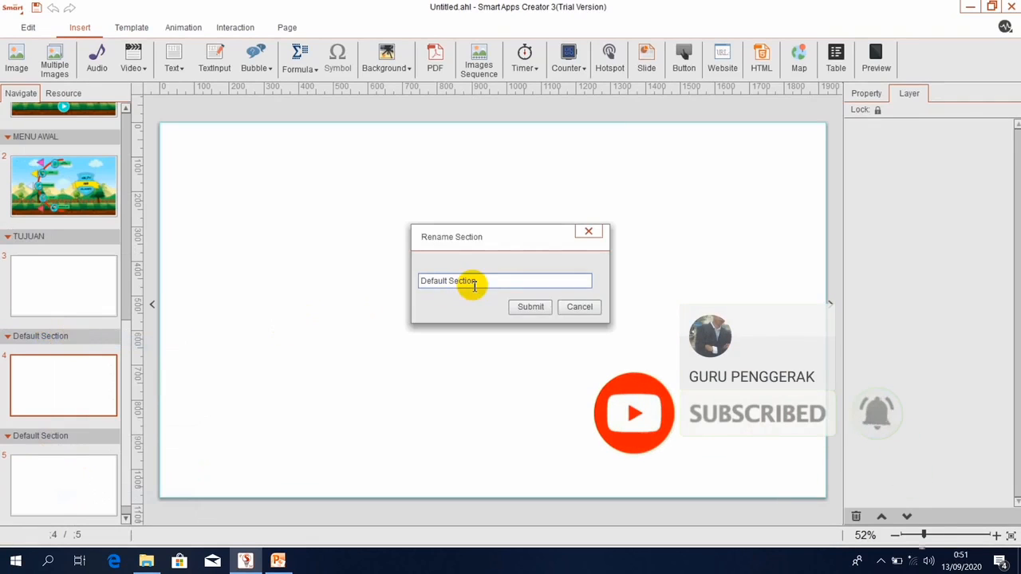
{"action": "key", "text": "BackSpace"}
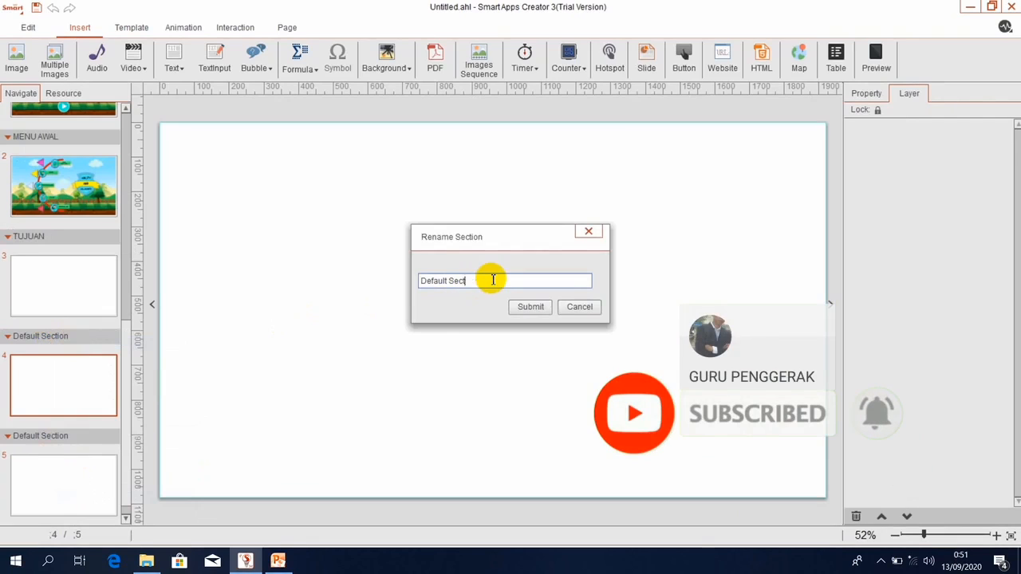
{"action": "key", "text": "BackSpace"}
{"action": "key", "text": "BackSpace"}
{"action": "key", "text": "BackSpace"}
{"action": "key", "text": "BackSpace"}
{"action": "key", "text": "BackSpace"}
{"action": "key", "text": "BackSpace"}
{"action": "key", "text": "BackSpace"}
{"action": "key", "text": "BackSpace"}
{"action": "key", "text": "BackSpace"}
{"action": "key", "text": "BackSpace"}
{"action": "key", "text": "BackSpace"}
{"action": "key", "text": "BackSpace"}
{"action": "type", "text": "MATERI"}
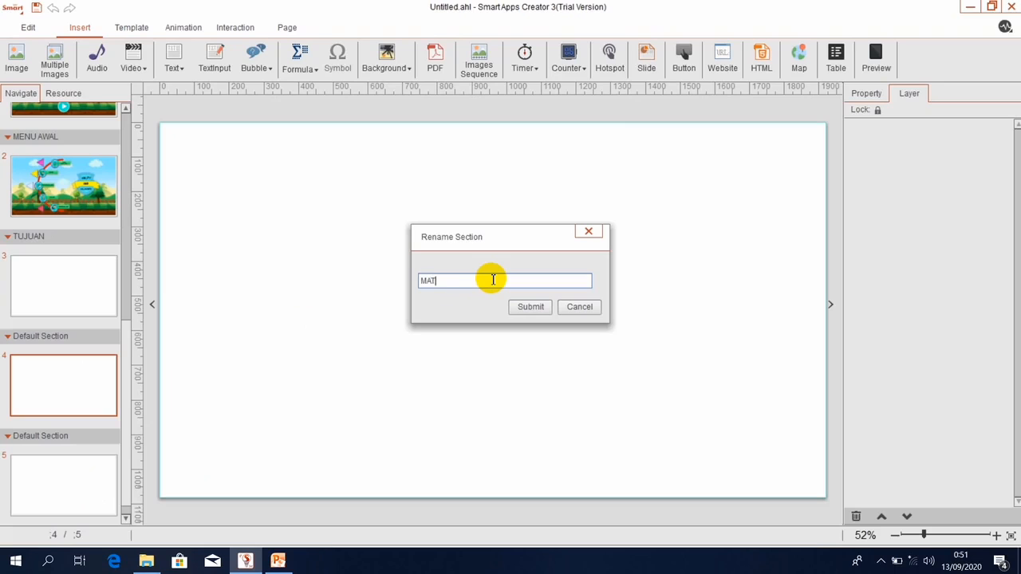
{"action": "left_click", "coordinate": [527, 306]}
Rename page 5's section to VIDEO.
{"action": "left_click", "coordinate": [22, 440]}
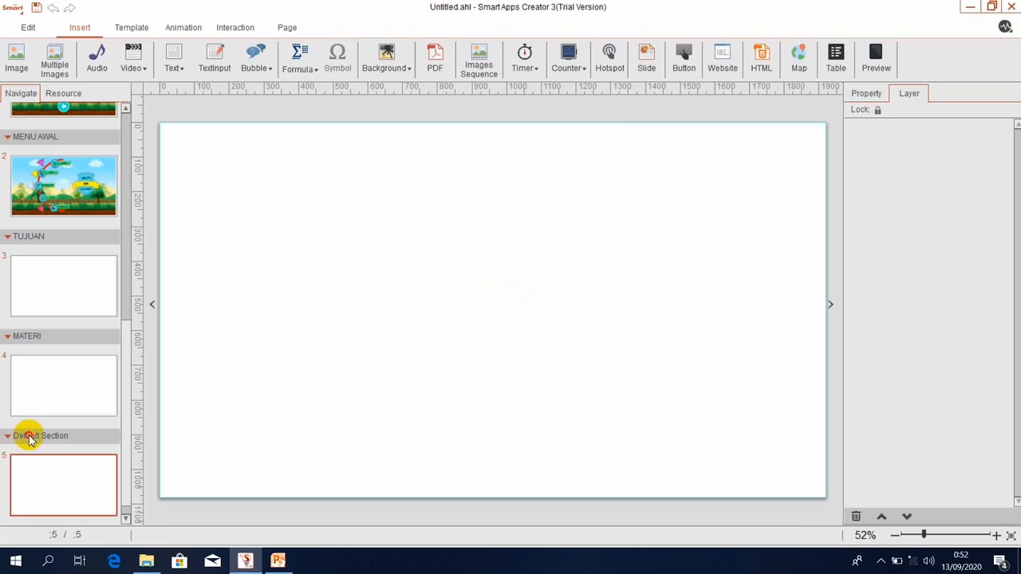
{"action": "right_click", "coordinate": [29, 436]}
{"action": "left_click", "coordinate": [89, 446]}
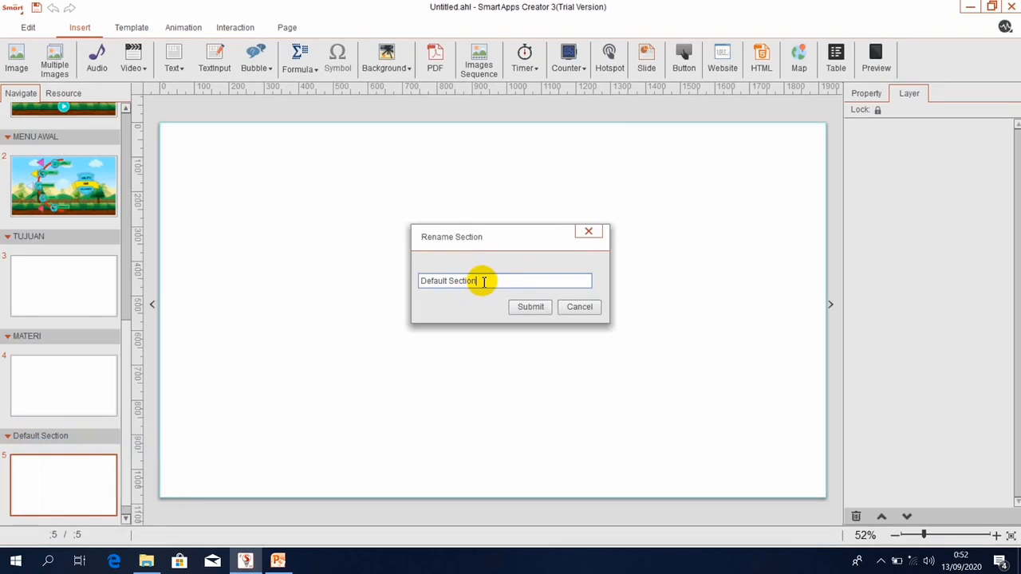
{"action": "key", "text": "BackSpace"}
{"action": "key", "text": "BackSpace"}
{"action": "key", "text": "BackSpace"}
{"action": "key", "text": "BackSpace"}
{"action": "key", "text": "BackSpace"}
{"action": "key", "text": "BackSpace"}
{"action": "key", "text": "BackSpace"}
{"action": "key", "text": "BackSpace"}
{"action": "key", "text": "BackSpace"}
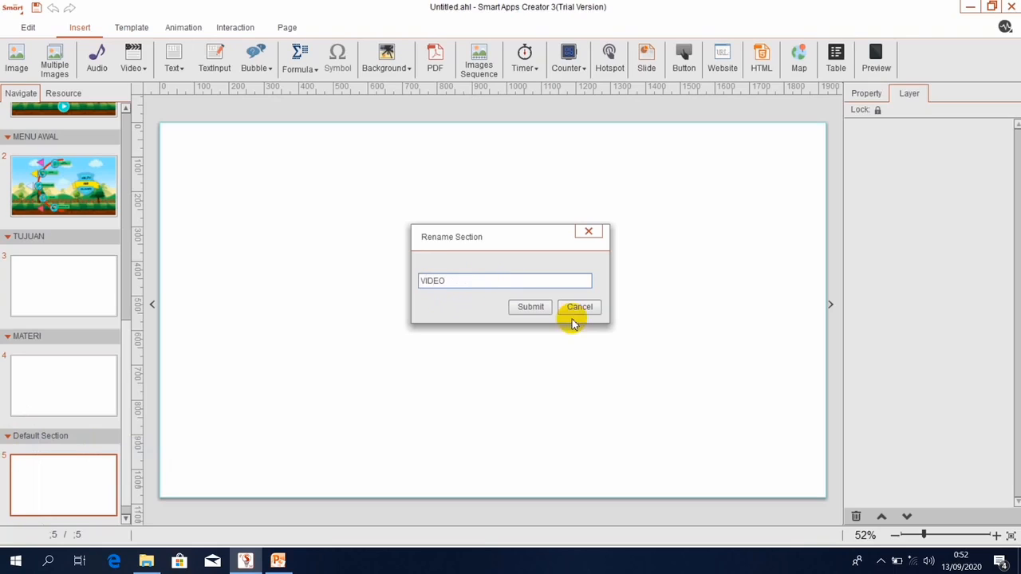
{"action": "left_click", "coordinate": [531, 307]}
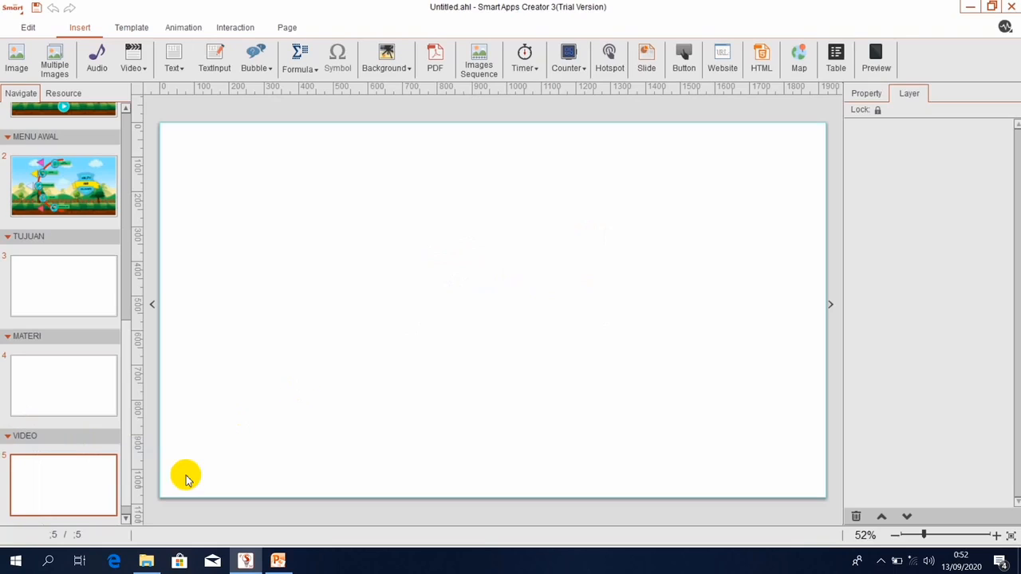
{"action": "right_click", "coordinate": [46, 440]}
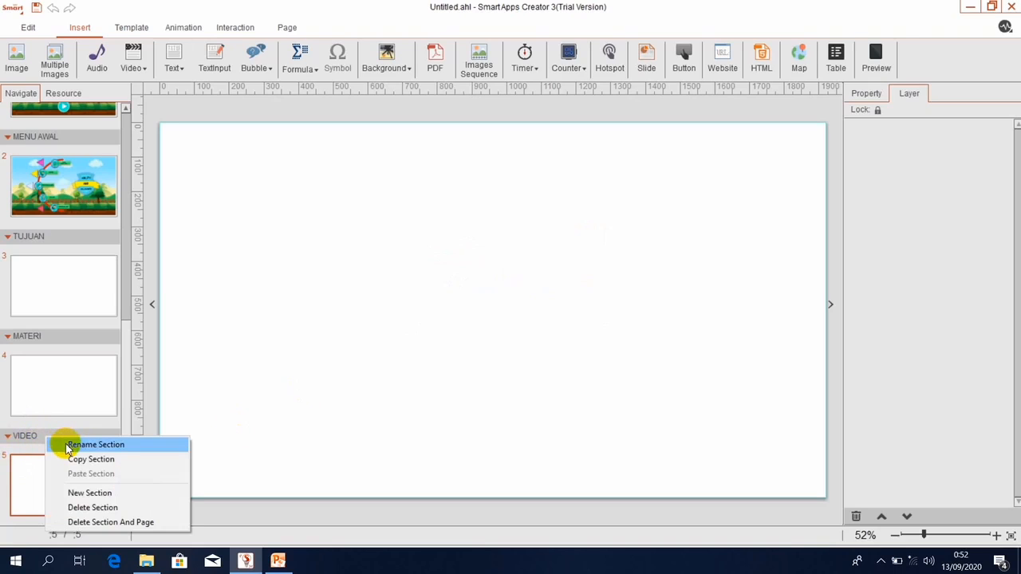
Add two new sections with blank pages 6 and 7, and name page 6's section EVALUASI.
{"action": "left_click", "coordinate": [75, 492]}
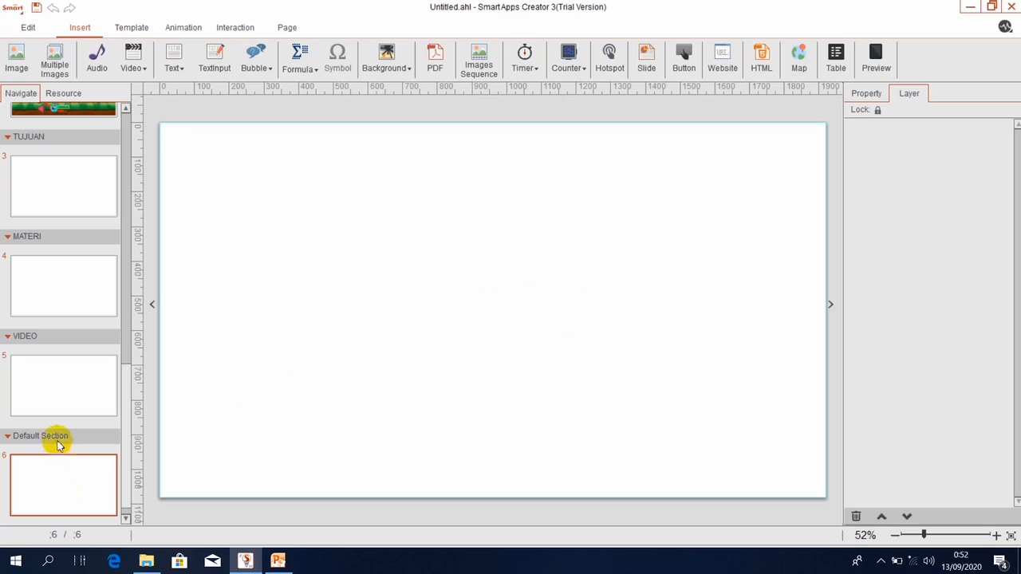
{"action": "right_click", "coordinate": [56, 438]}
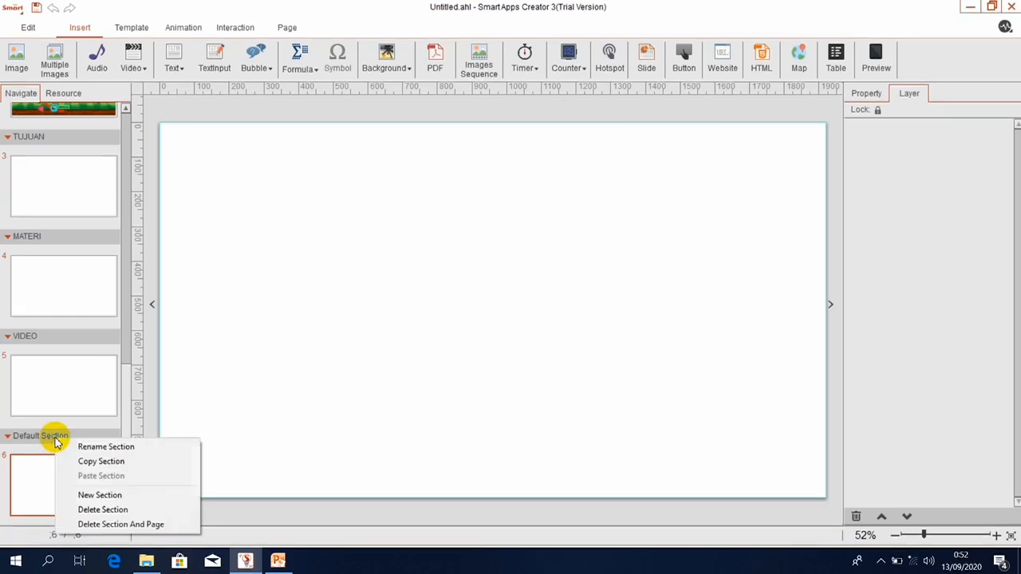
{"action": "left_click", "coordinate": [85, 496]}
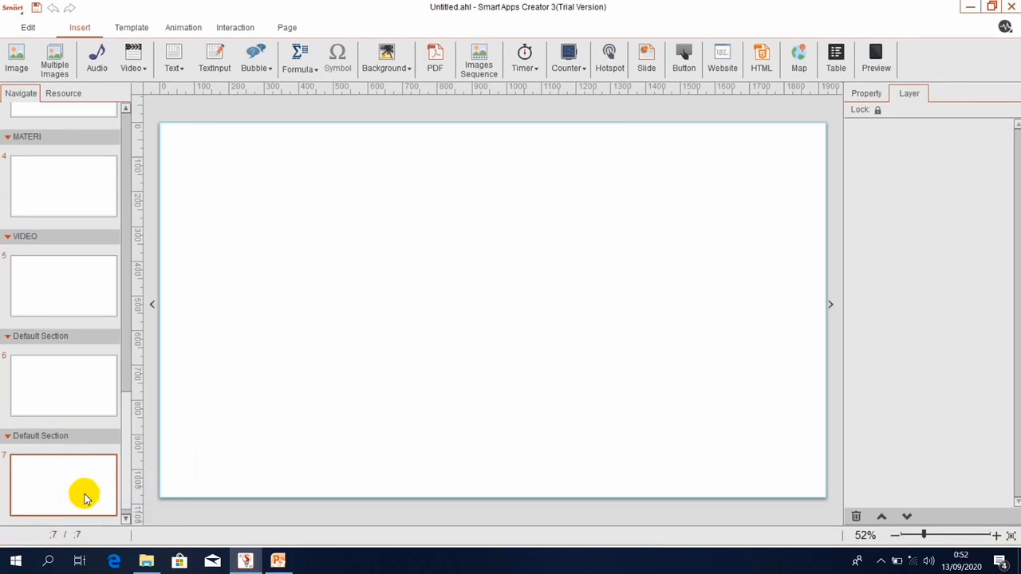
{"action": "right_click", "coordinate": [43, 338]}
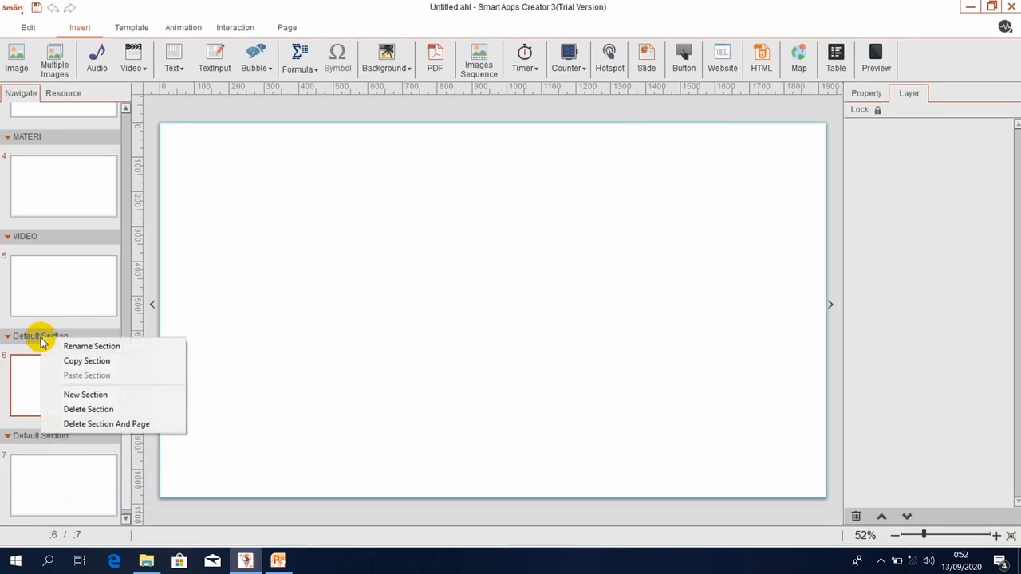
{"action": "left_click", "coordinate": [91, 346]}
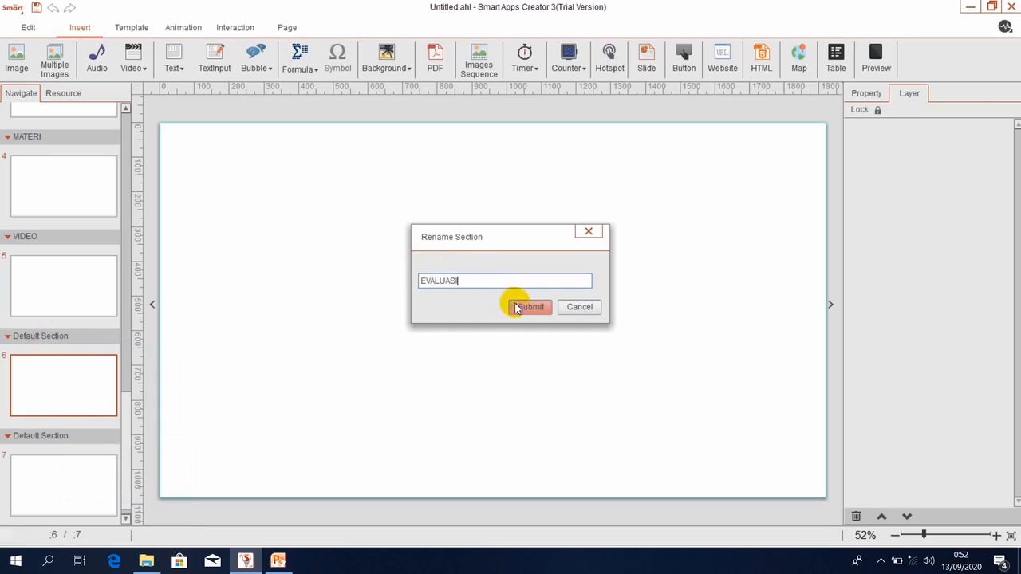
{"action": "left_click", "coordinate": [519, 305]}
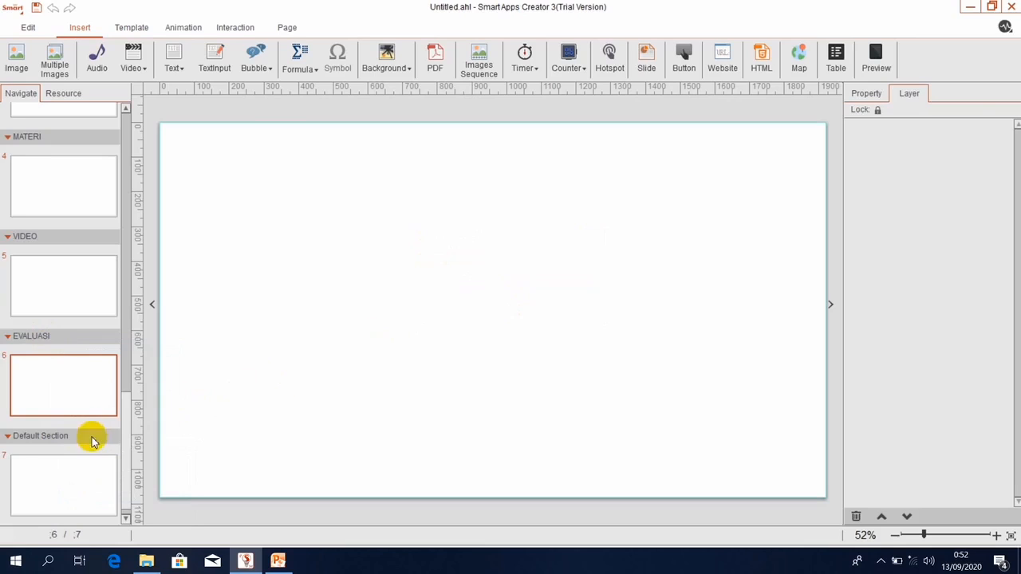
Name page 7's section SUMBER BELAJAR and adjust items in the pages panel.
{"action": "left_click", "coordinate": [43, 432]}
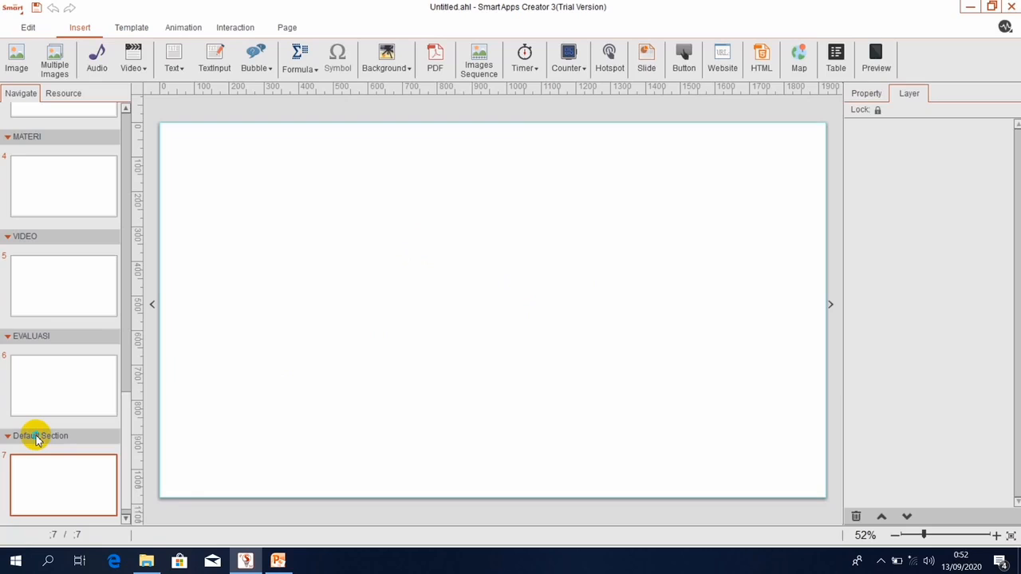
{"action": "right_click", "coordinate": [37, 440]}
{"action": "left_click", "coordinate": [75, 445]}
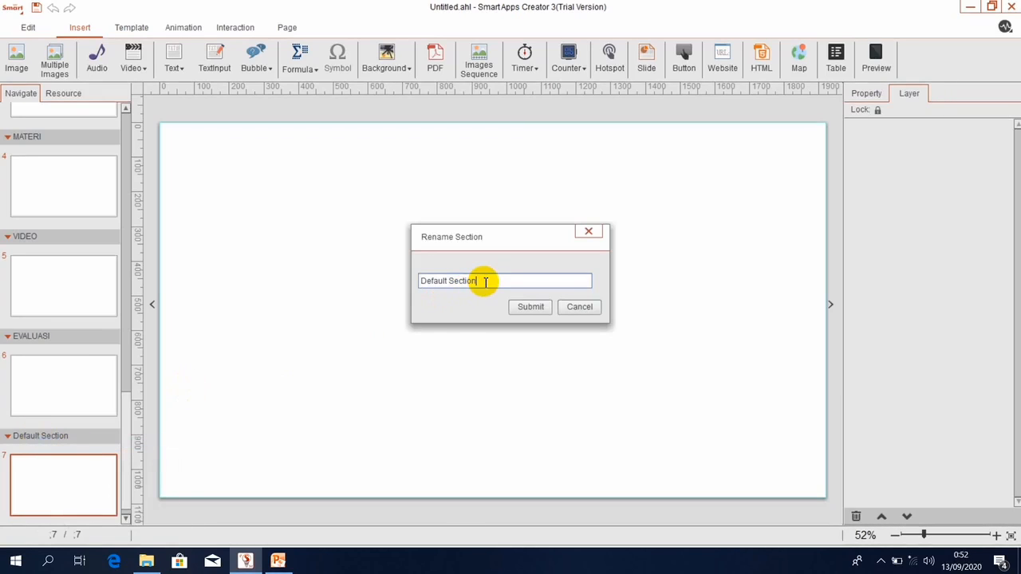
{"action": "key", "text": "BackSpace"}
{"action": "key", "text": "BackSpace"}
{"action": "key", "text": "BackSpace"}
{"action": "key", "text": "BackSpace"}
{"action": "key", "text": "BackSpace"}
{"action": "key", "text": "BackSpace"}
{"action": "key", "text": "BackSpace"}
{"action": "key", "text": "BackSpace"}
{"action": "key", "text": "BackSpace"}
{"action": "key", "text": "BackSpace"}
{"action": "left_click", "coordinate": [527, 310]}
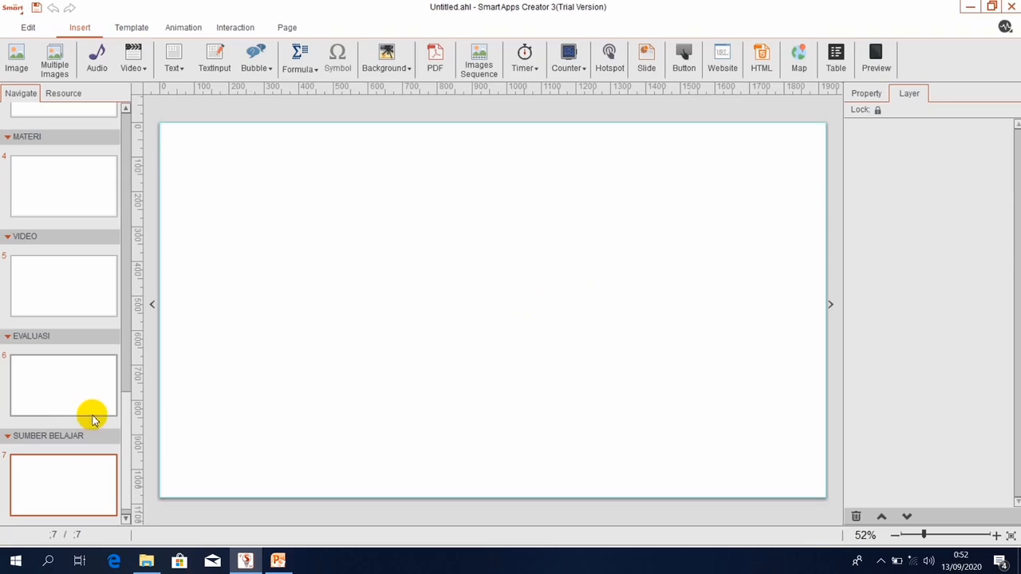
{"action": "left_click_drag", "start_coordinate": [125, 431], "coordinate": [150, 77]}
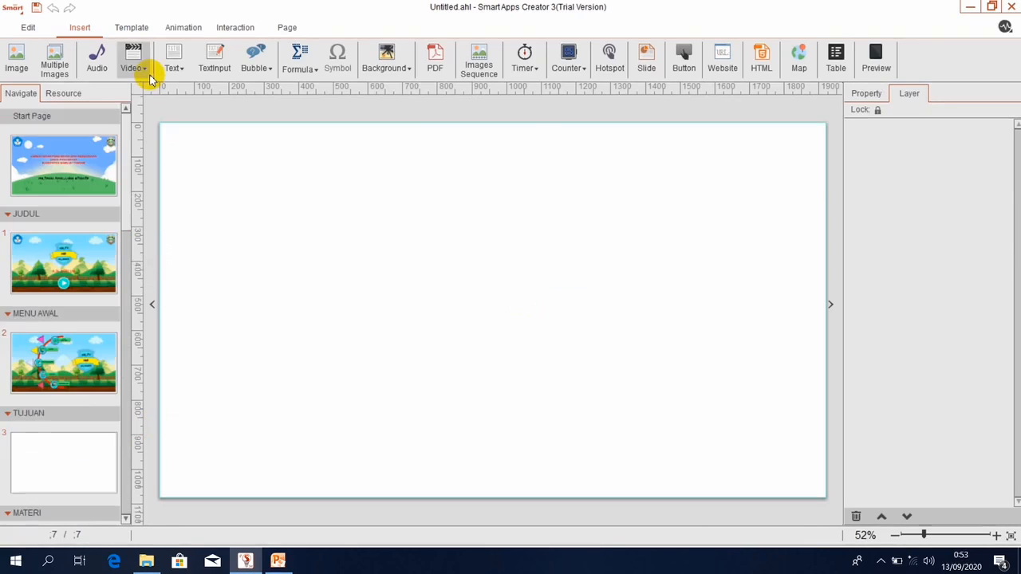
{"action": "left_click", "coordinate": [125, 177]}
{"action": "mouse_move", "coordinate": [125, 177]}
{"action": "left_mouse_down"}
{"action": "mouse_move", "coordinate": [129, 463]}
{"action": "mouse_move", "coordinate": [124, 220]}
{"action": "left_mouse_up"}
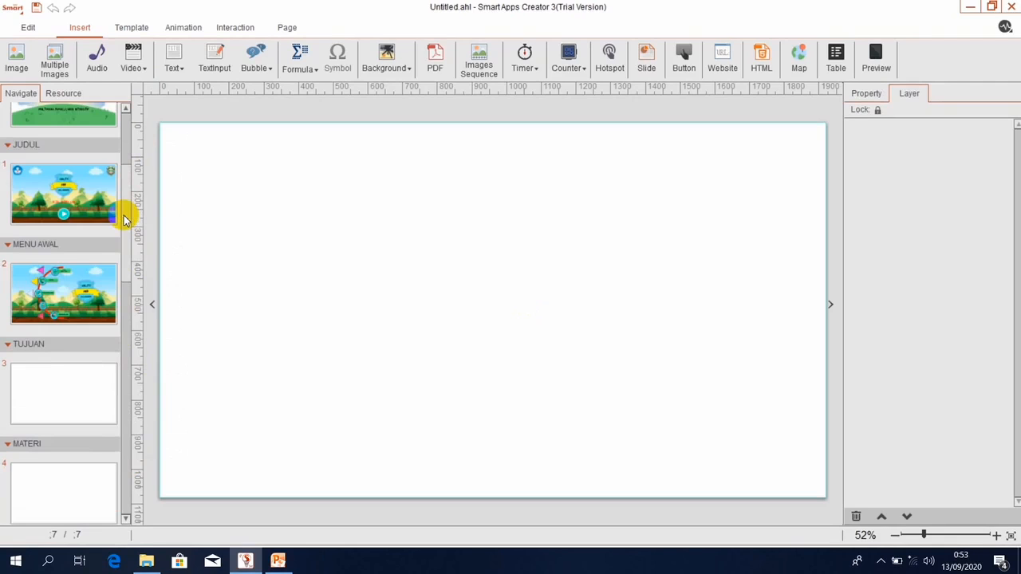
On MENU AWAL, make touching the TUJUAN button switch to page 3.
{"action": "left_click", "coordinate": [49, 275]}
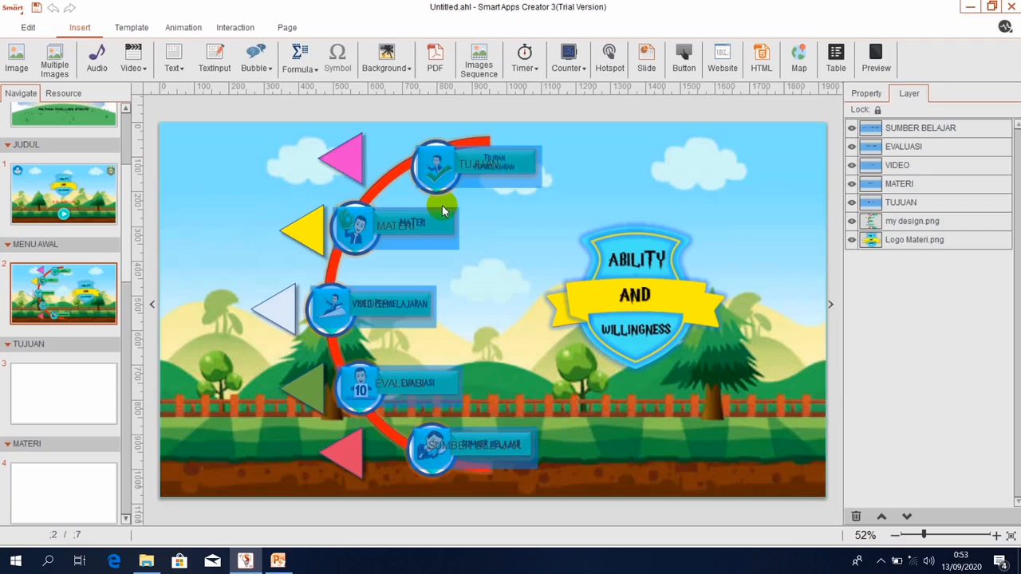
{"action": "left_click", "coordinate": [441, 164]}
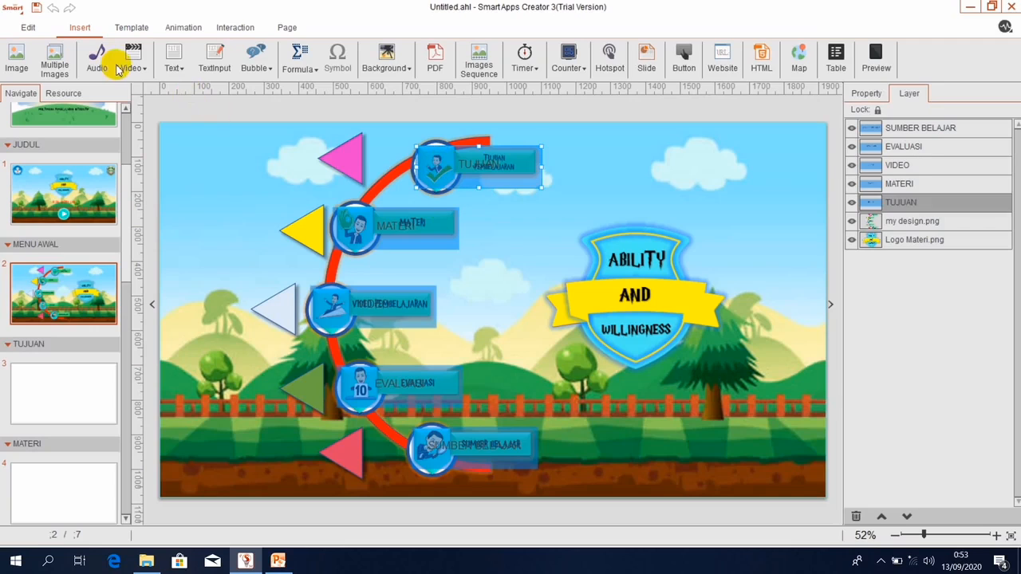
{"action": "left_click", "coordinate": [234, 28]}
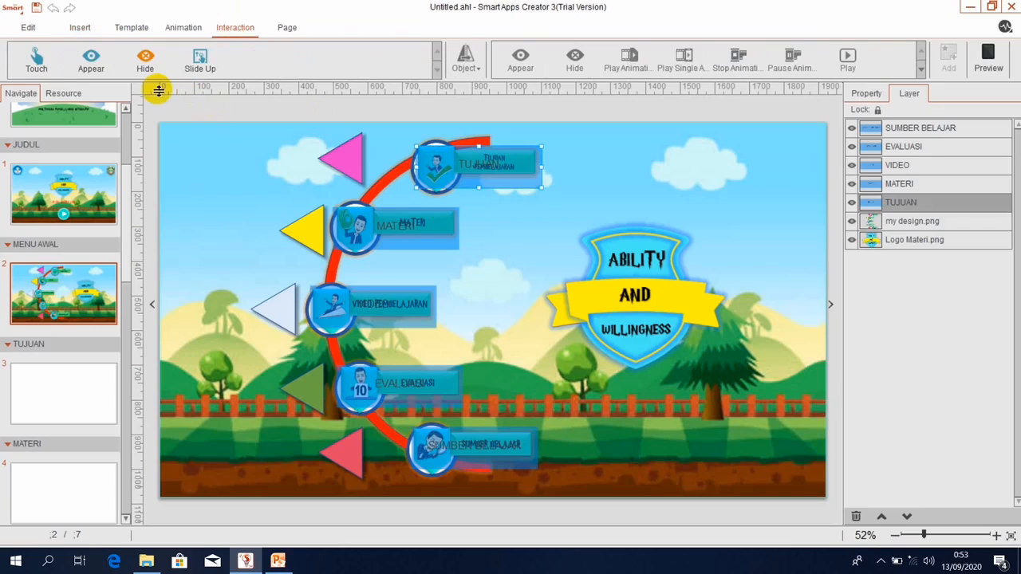
{"action": "left_click", "coordinate": [37, 64]}
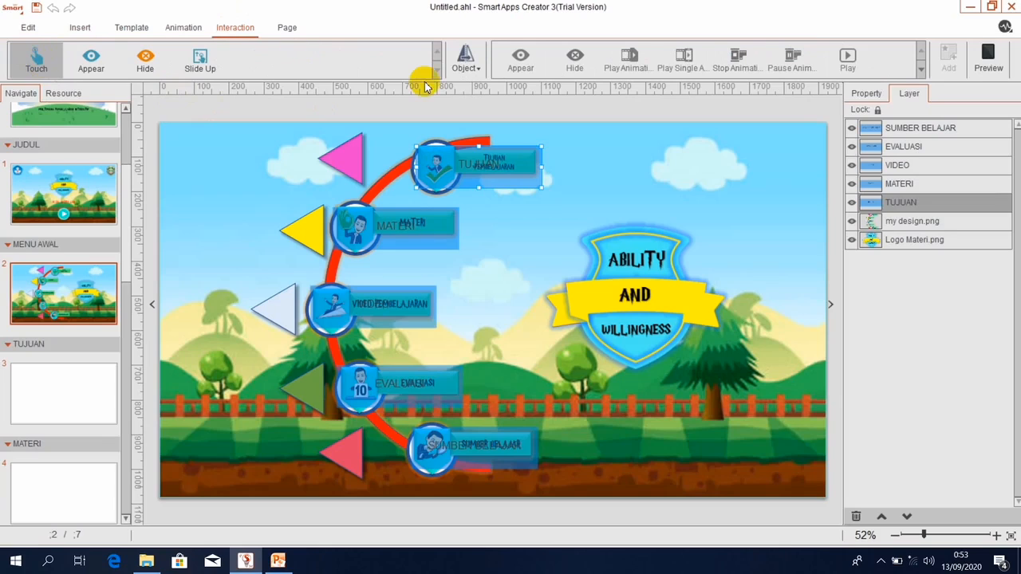
{"action": "left_click", "coordinate": [471, 67]}
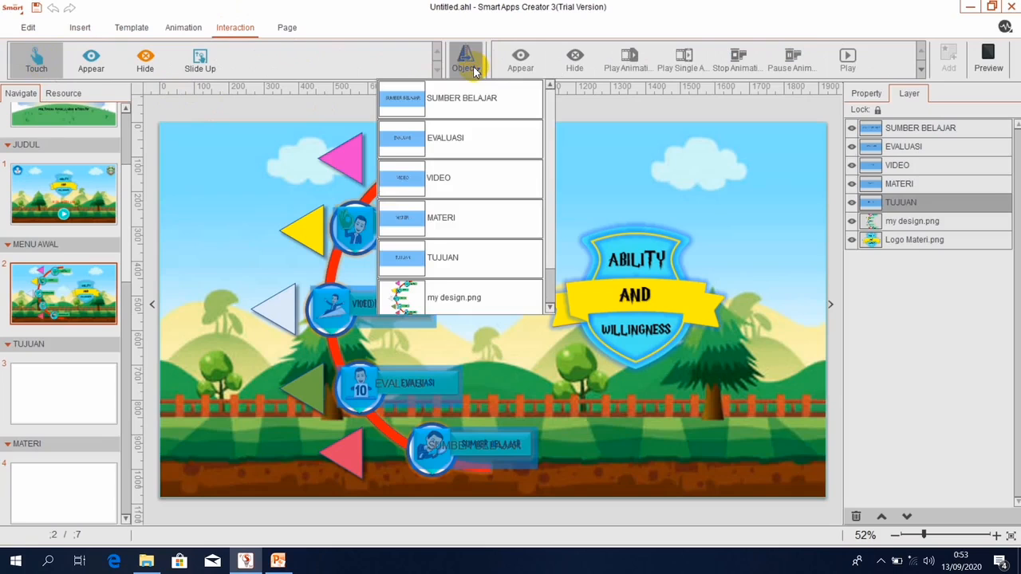
{"action": "left_click", "coordinate": [422, 266]}
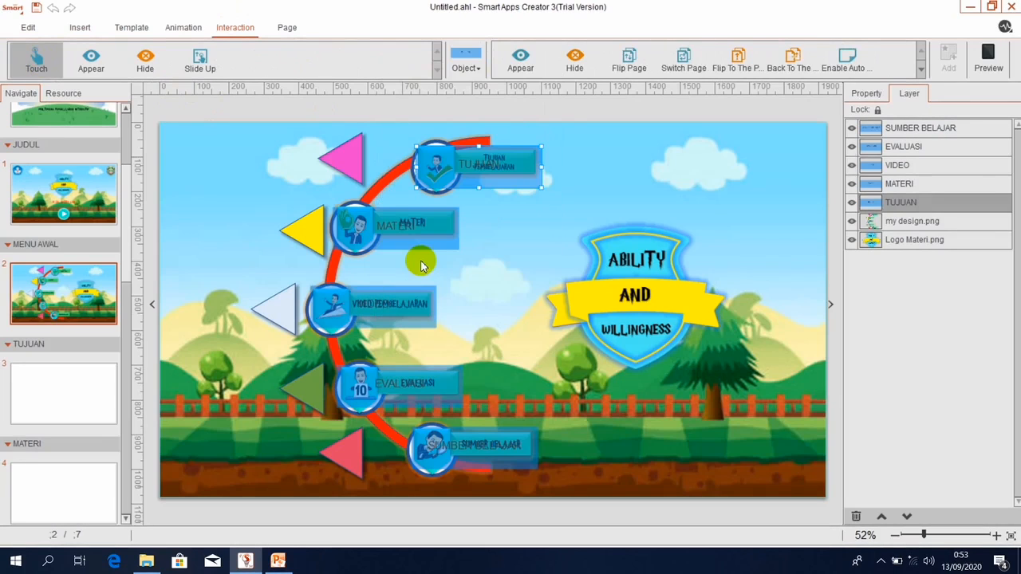
{"action": "left_click", "coordinate": [920, 72]}
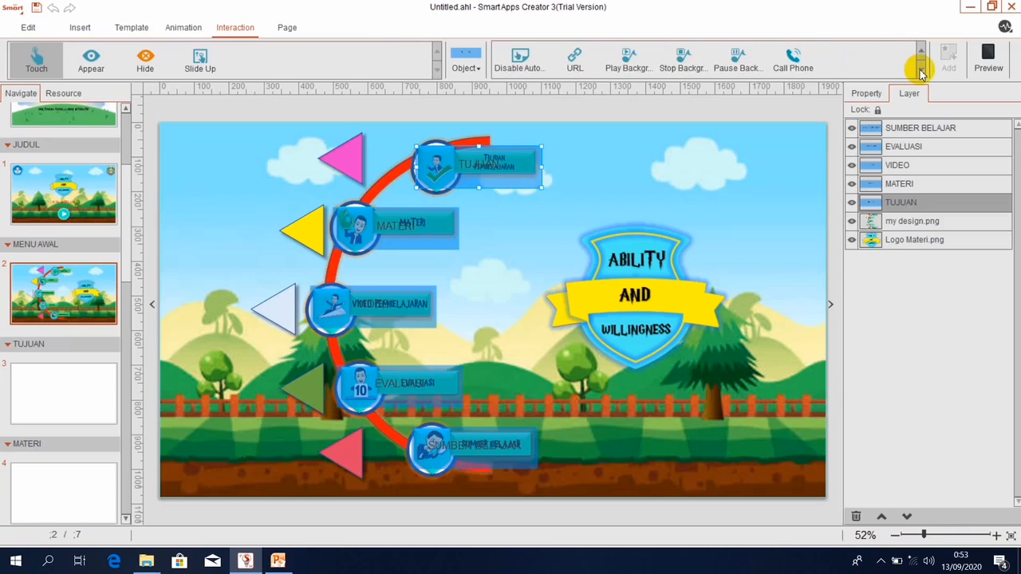
{"action": "left_click", "coordinate": [921, 49]}
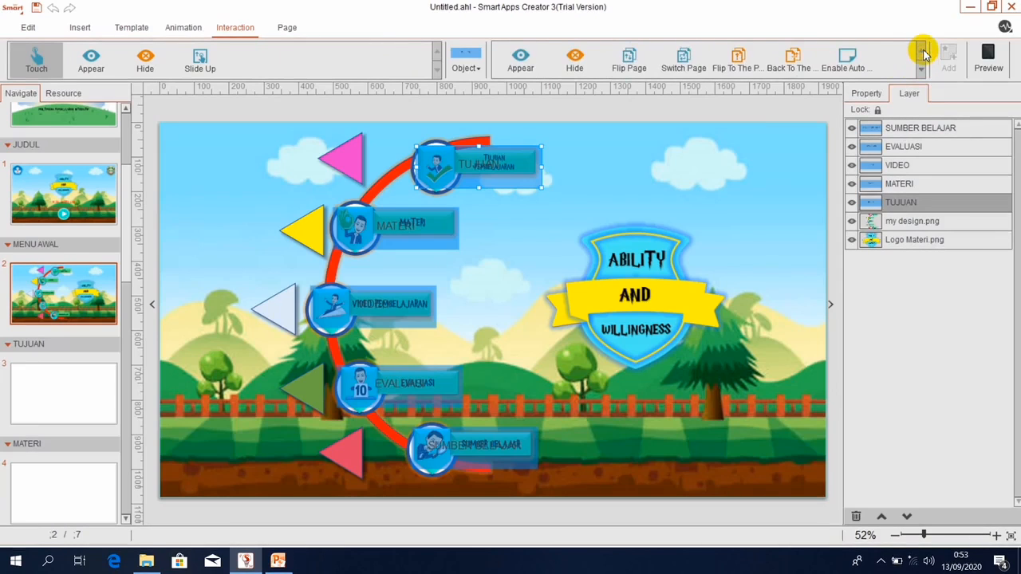
{"action": "left_click", "coordinate": [683, 60]}
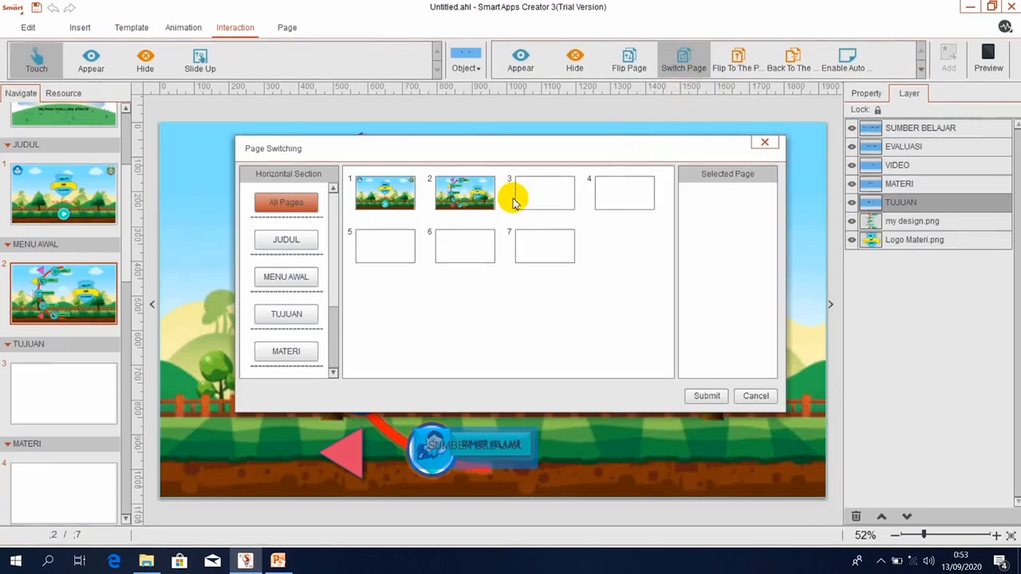
{"action": "left_click", "coordinate": [565, 186]}
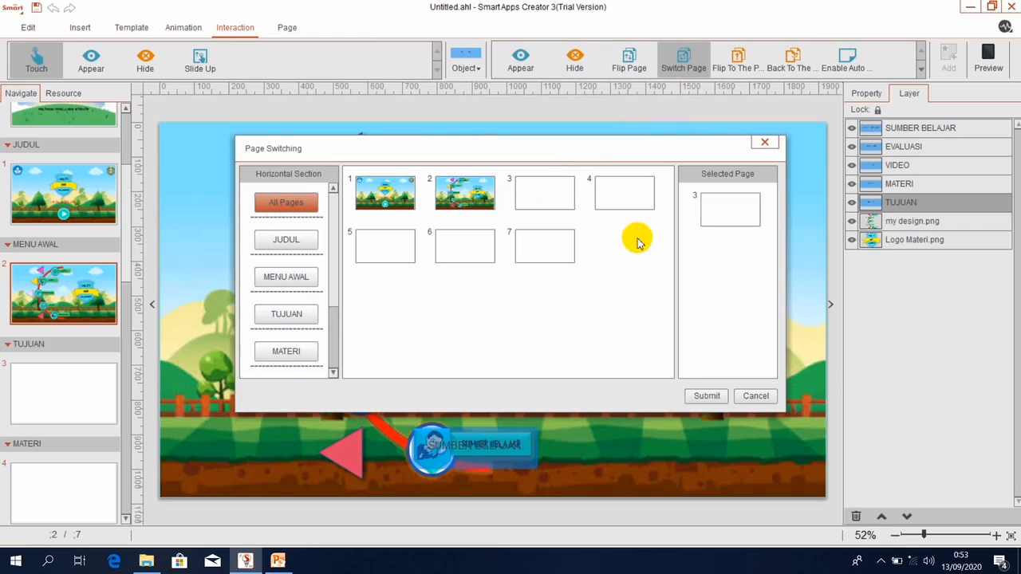
{"action": "left_click", "coordinate": [708, 396]}
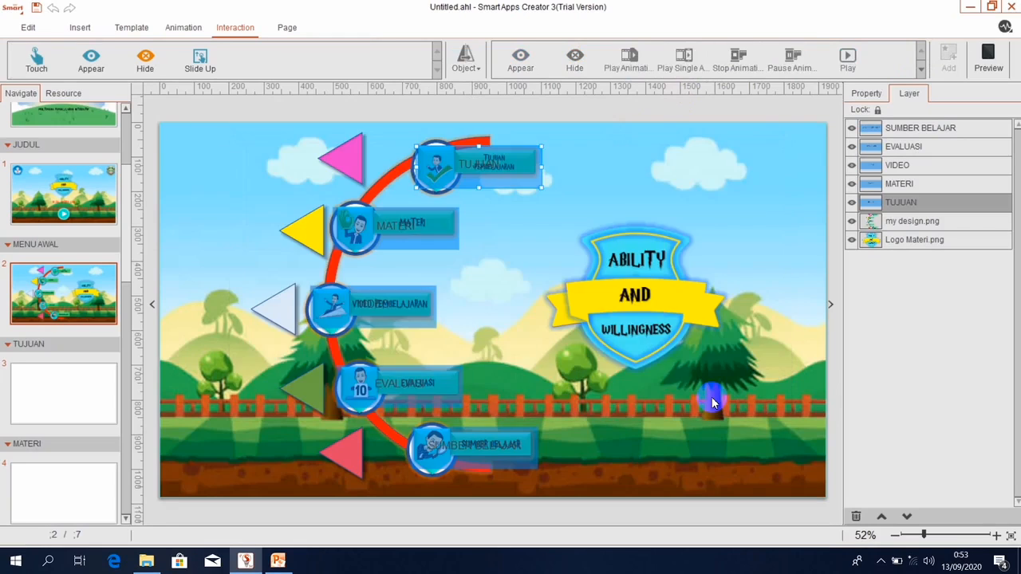
Make touching the MATERI button switch to page 4.
{"action": "left_click", "coordinate": [360, 235]}
{"action": "left_click", "coordinate": [36, 60]}
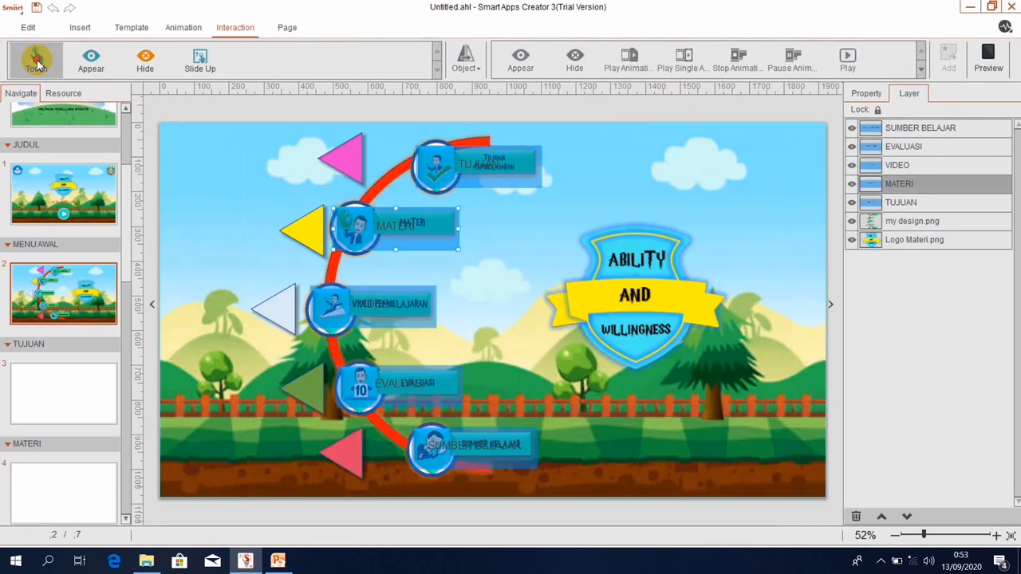
{"action": "left_click", "coordinate": [468, 68]}
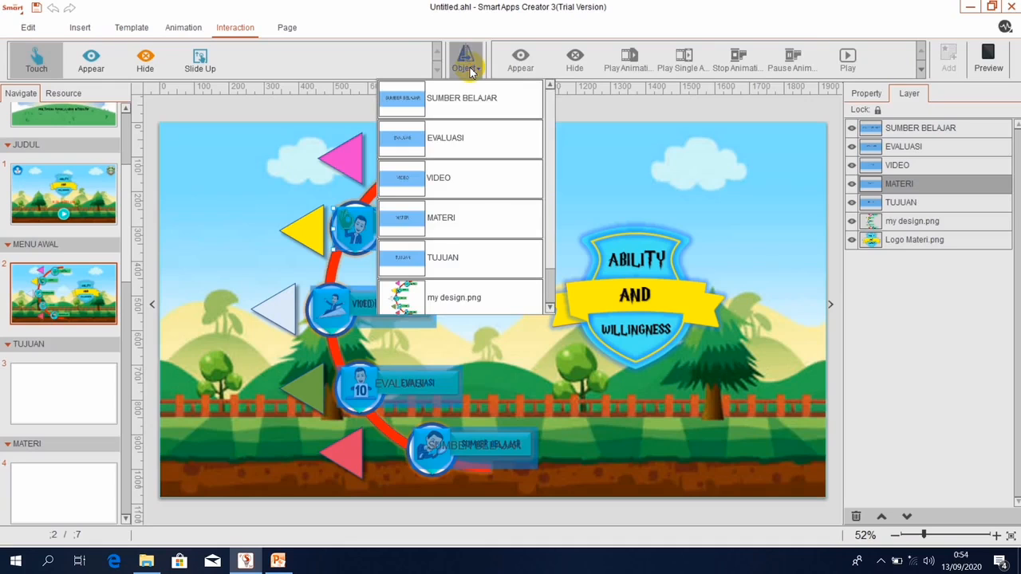
{"action": "left_click", "coordinate": [452, 212]}
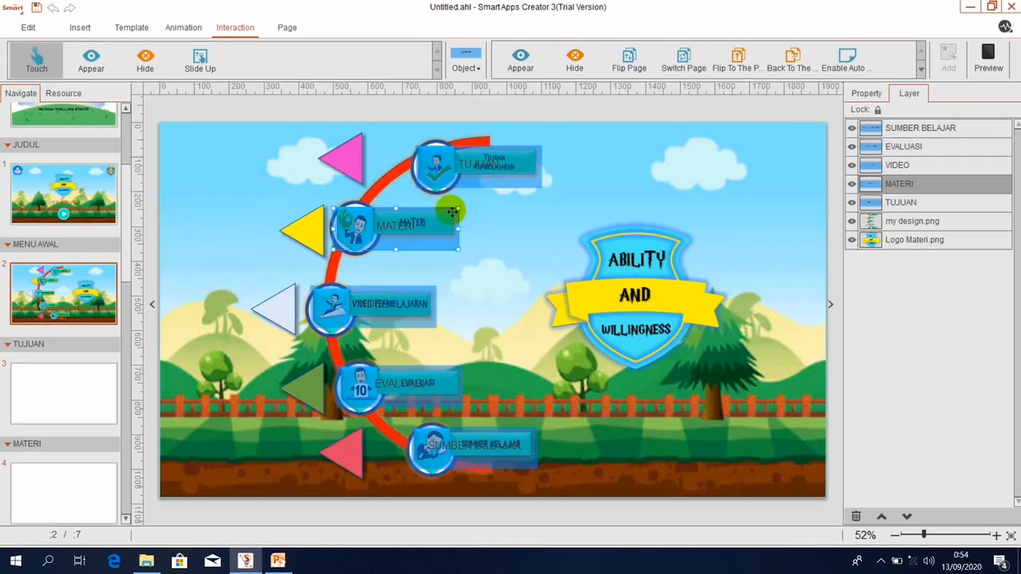
{"action": "left_click", "coordinate": [684, 60]}
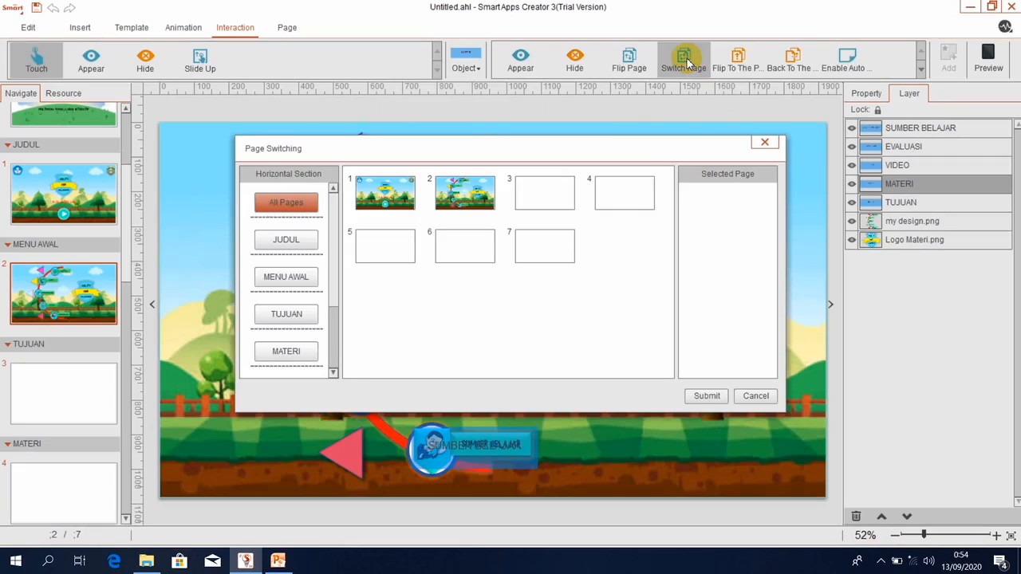
{"action": "left_click", "coordinate": [634, 194]}
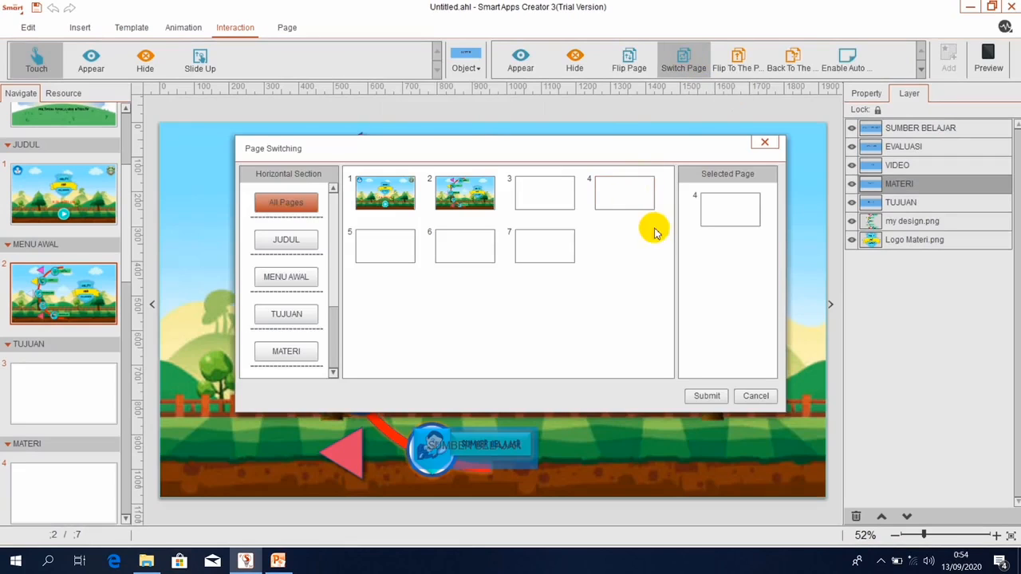
{"action": "left_click", "coordinate": [699, 399]}
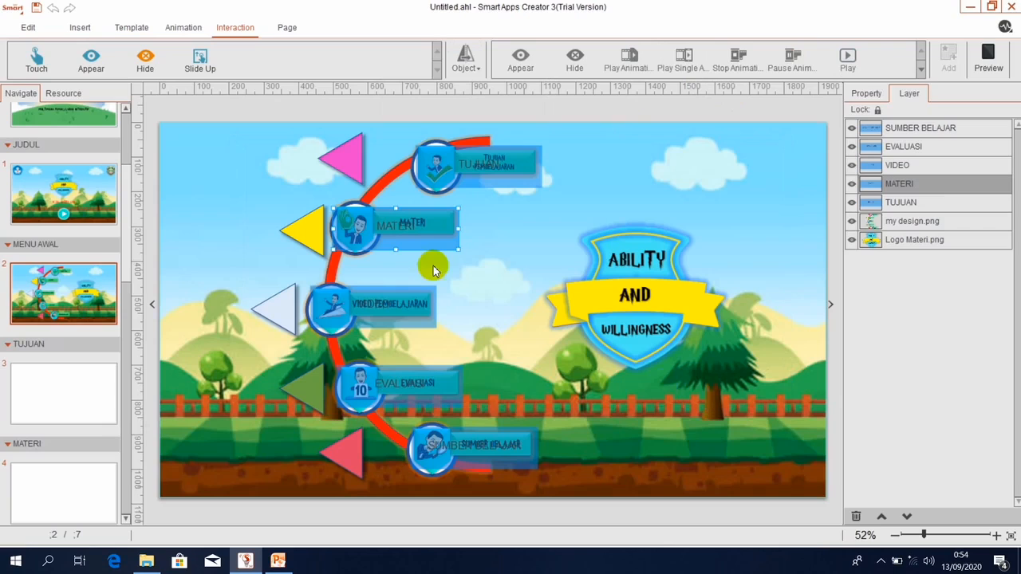
Make touching the VIDEO PEMBELAJARAN button switch to page 5.
{"action": "left_click", "coordinate": [391, 302]}
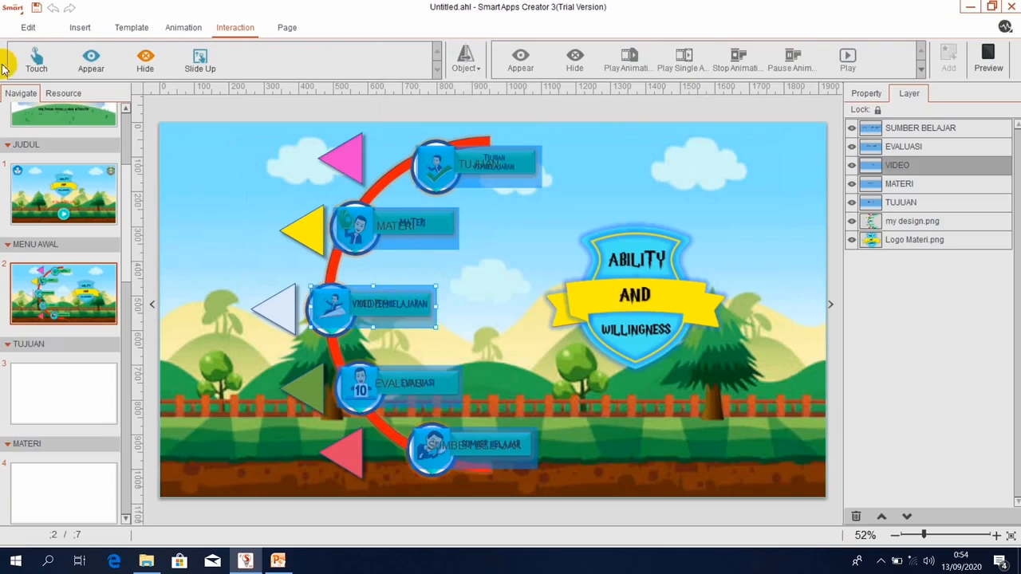
{"action": "left_click", "coordinate": [32, 66]}
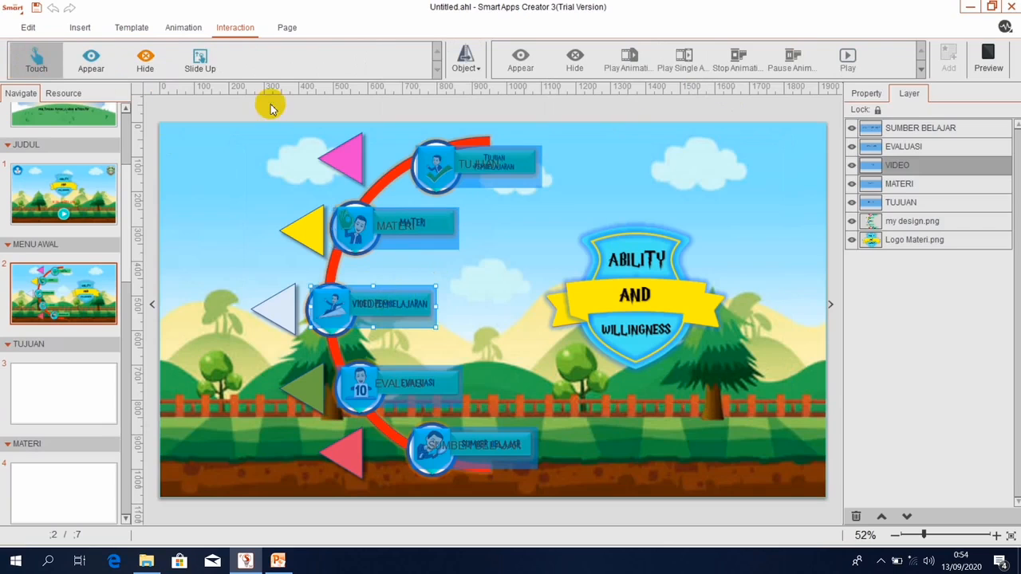
{"action": "left_click", "coordinate": [465, 63]}
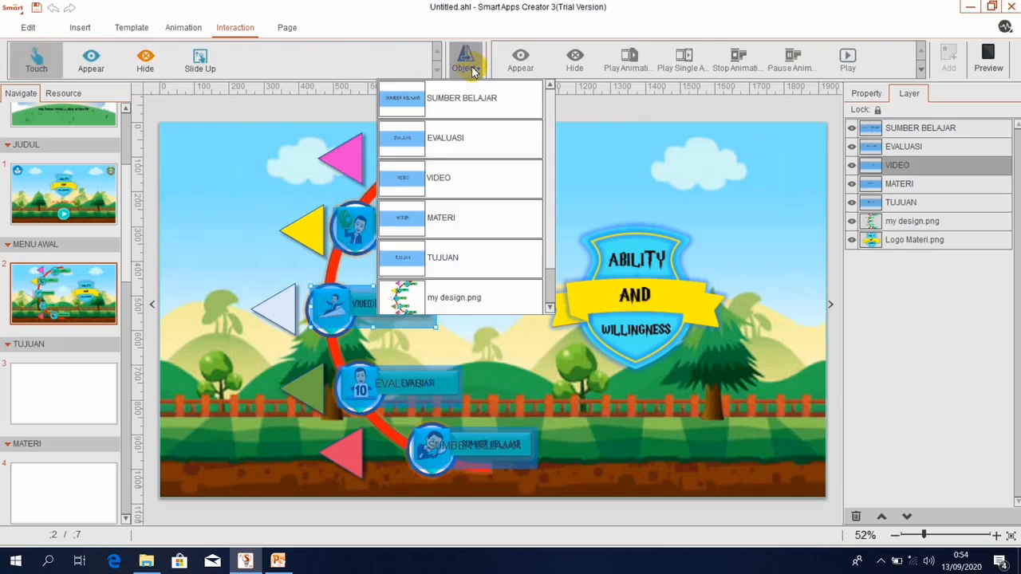
{"action": "left_click", "coordinate": [455, 177]}
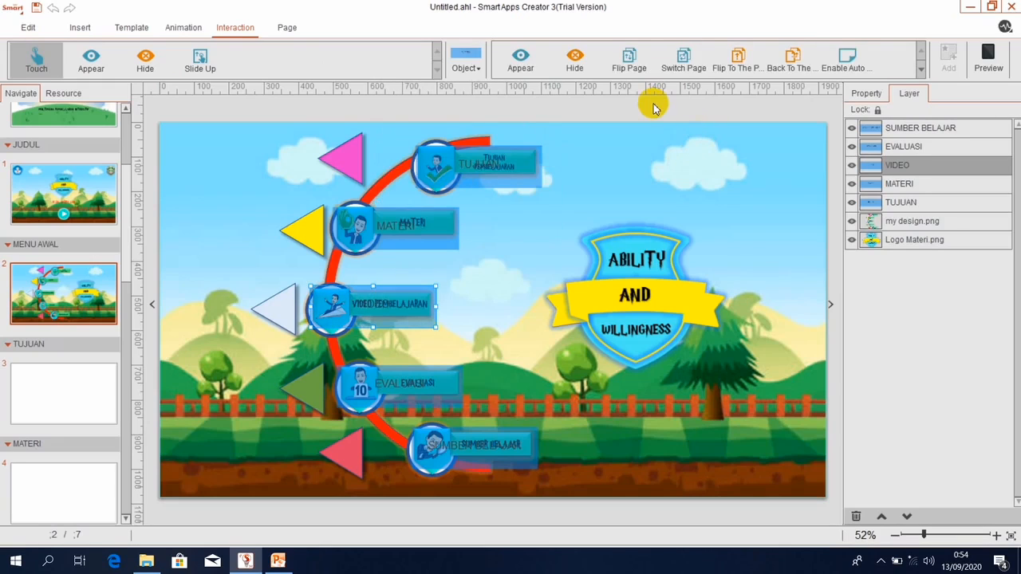
{"action": "left_click", "coordinate": [684, 63]}
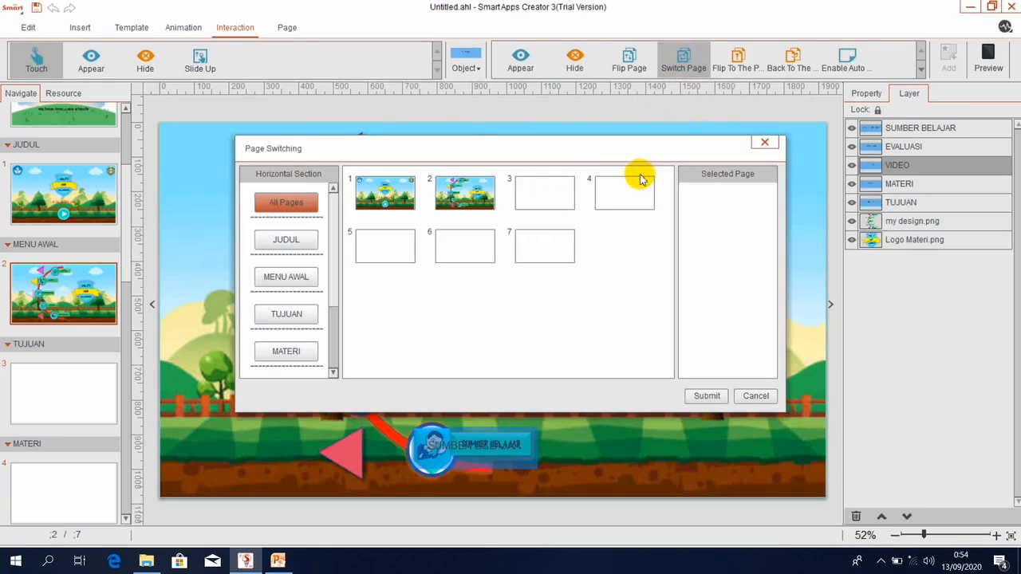
{"action": "left_click", "coordinate": [363, 252]}
{"action": "left_click", "coordinate": [699, 394]}
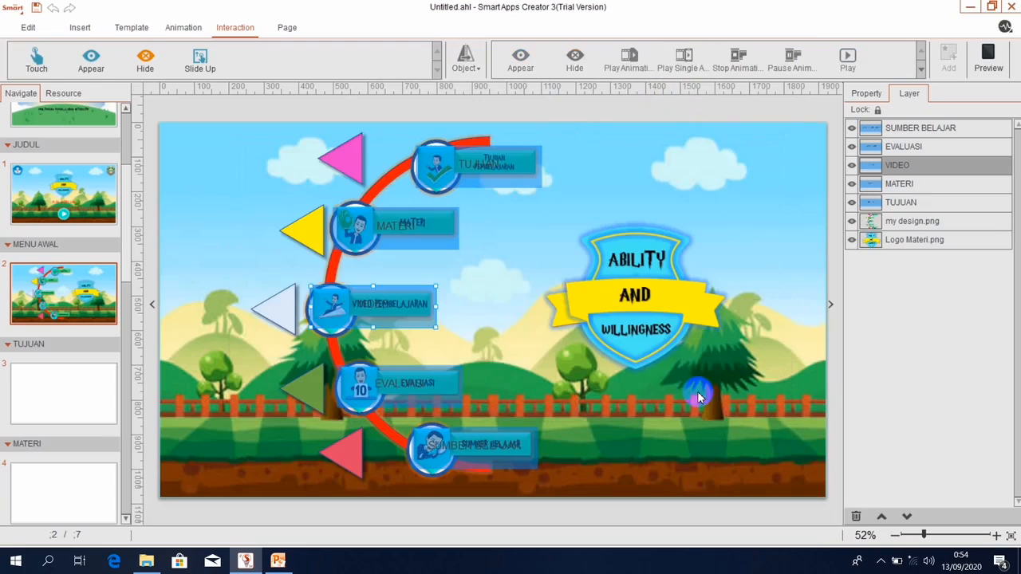
{"action": "left_click", "coordinate": [406, 385]}
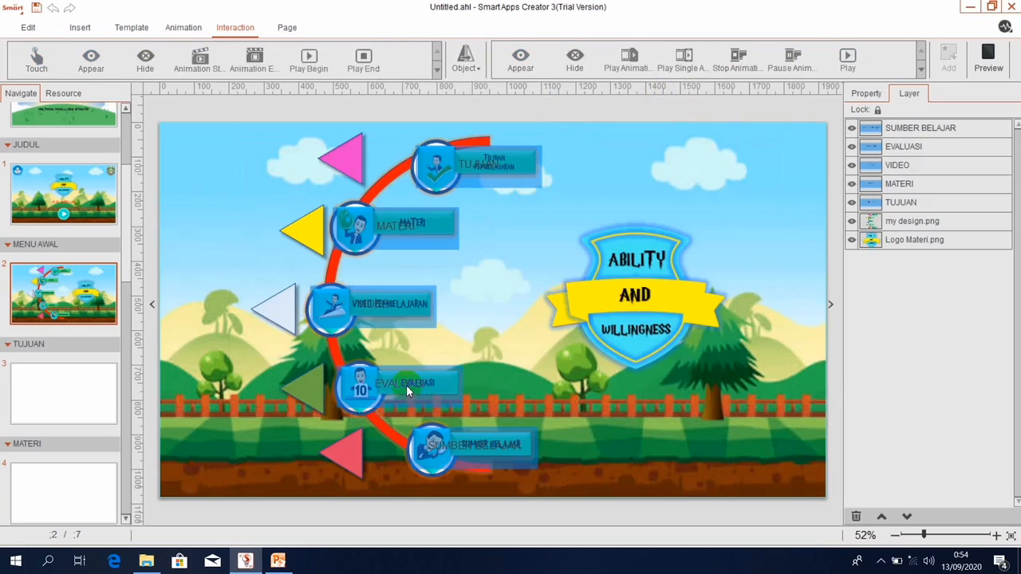
Make touching the EVALUASI button switch to page 6.
{"action": "left_click", "coordinate": [32, 57]}
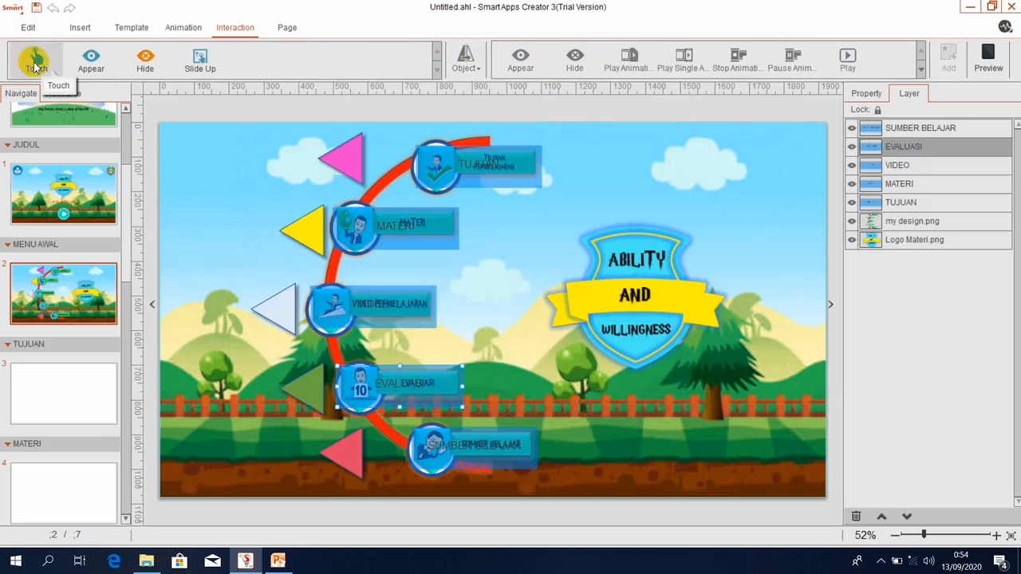
{"action": "left_click", "coordinate": [468, 63]}
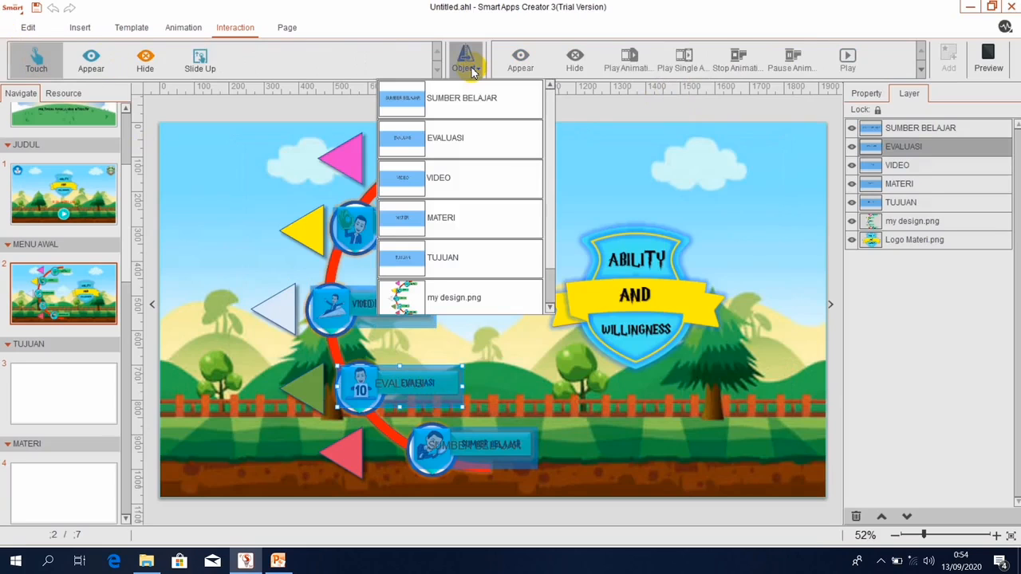
{"action": "left_click", "coordinate": [468, 135]}
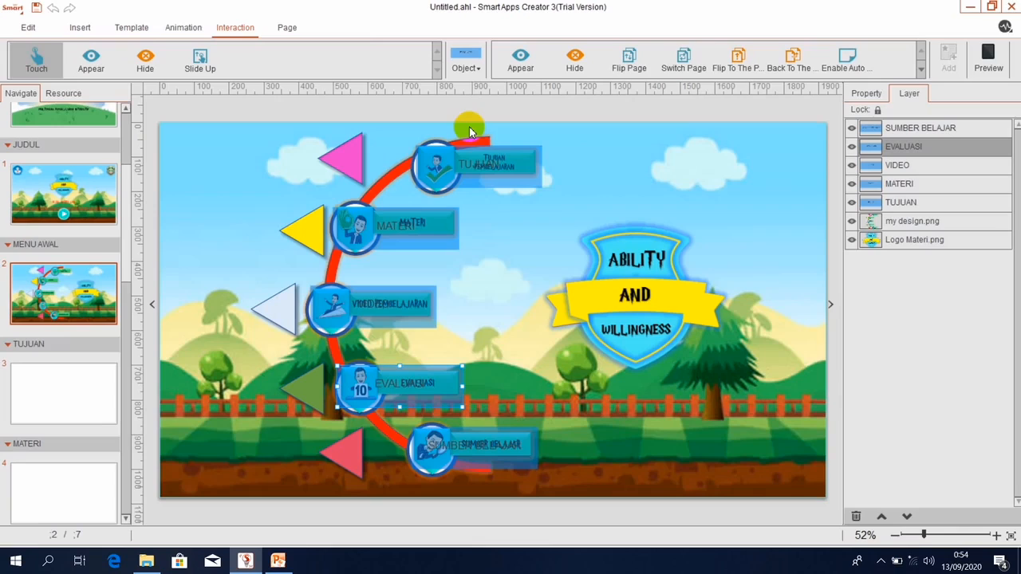
{"action": "left_click", "coordinate": [683, 60]}
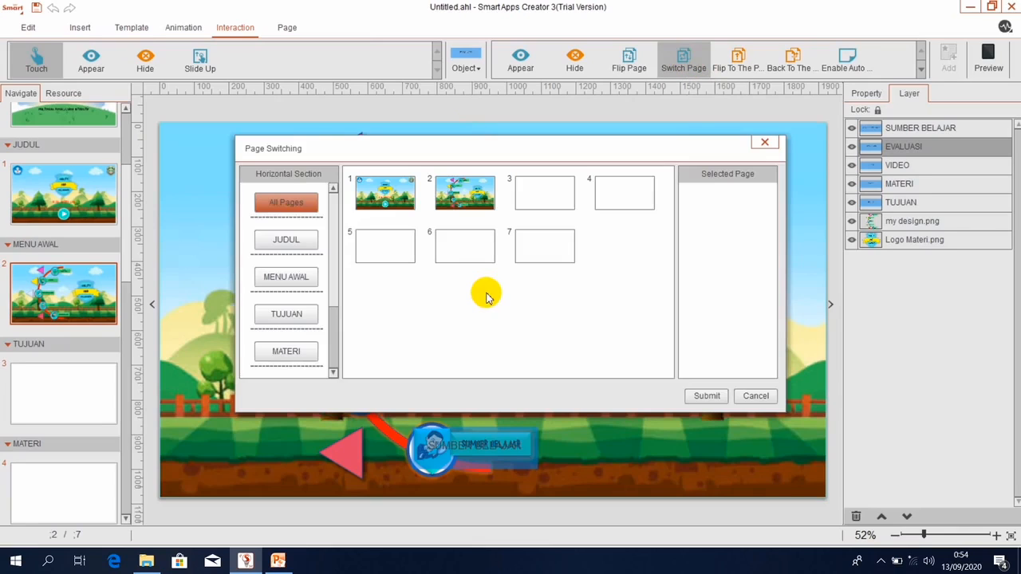
{"action": "left_click", "coordinate": [456, 249]}
{"action": "left_click", "coordinate": [706, 395]}
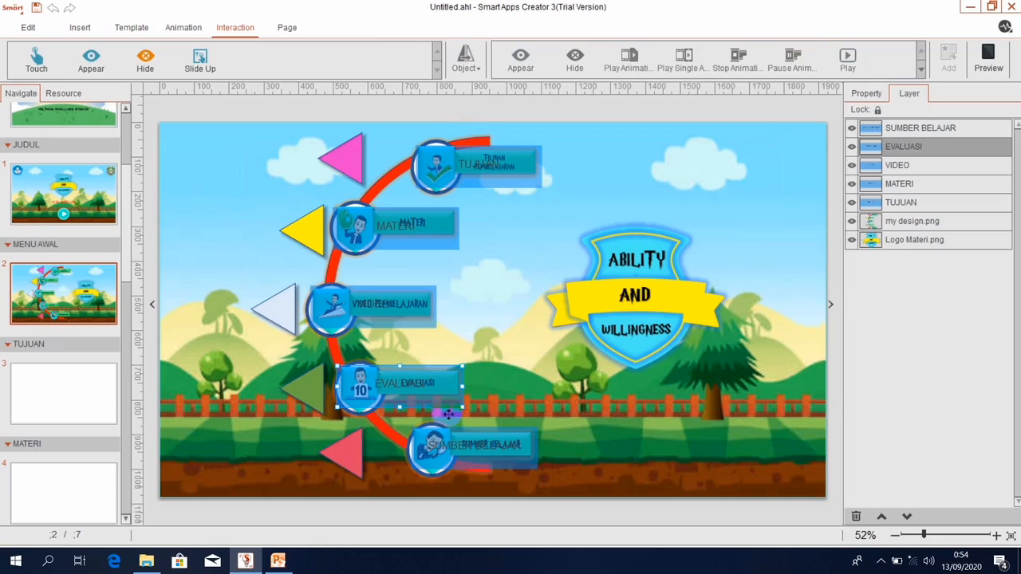
Make tapping the SUMBER BELAJAR button switch to page 7.
{"action": "left_click", "coordinate": [455, 458]}
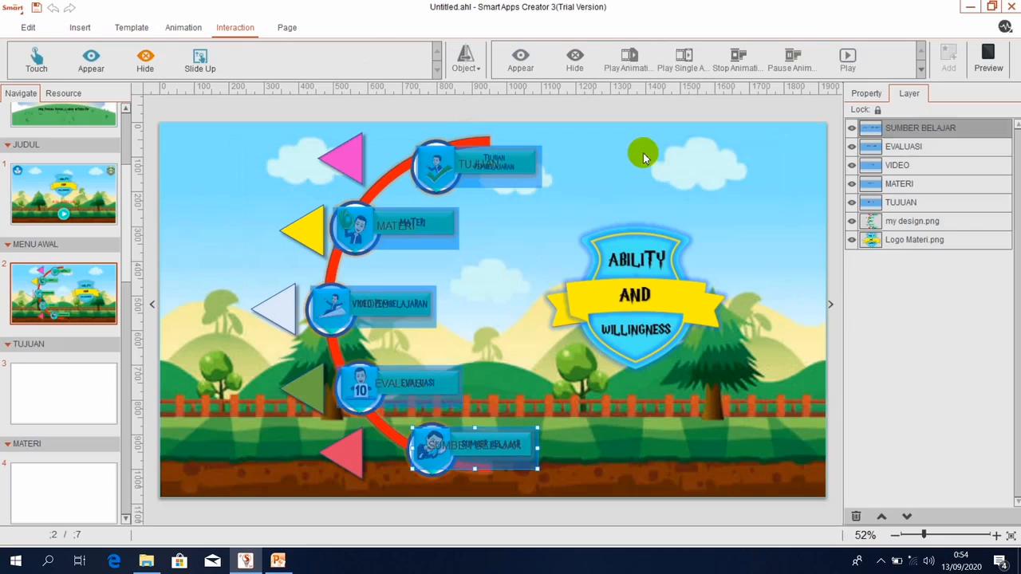
{"action": "left_click", "coordinate": [34, 59]}
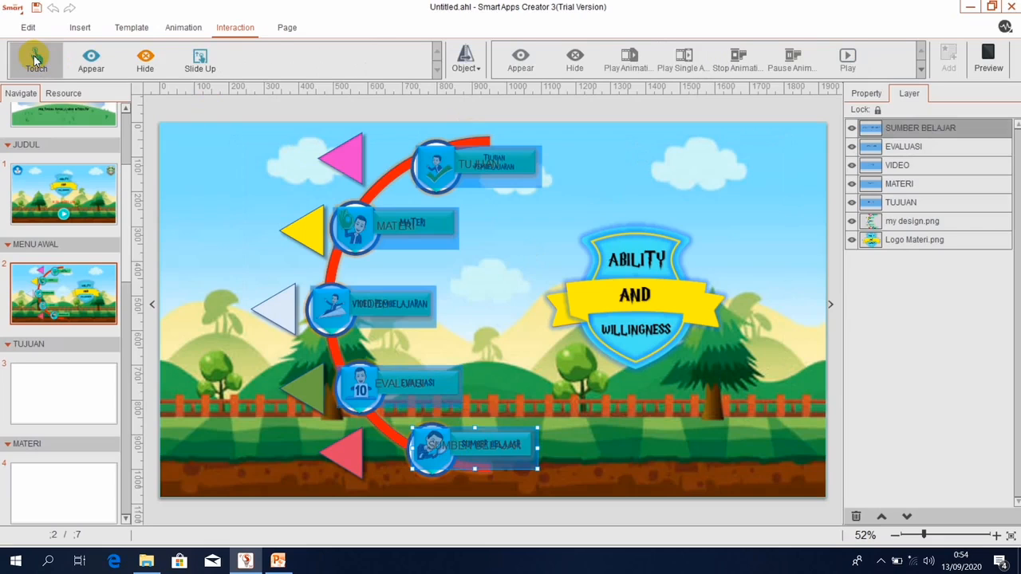
{"action": "left_click", "coordinate": [469, 64]}
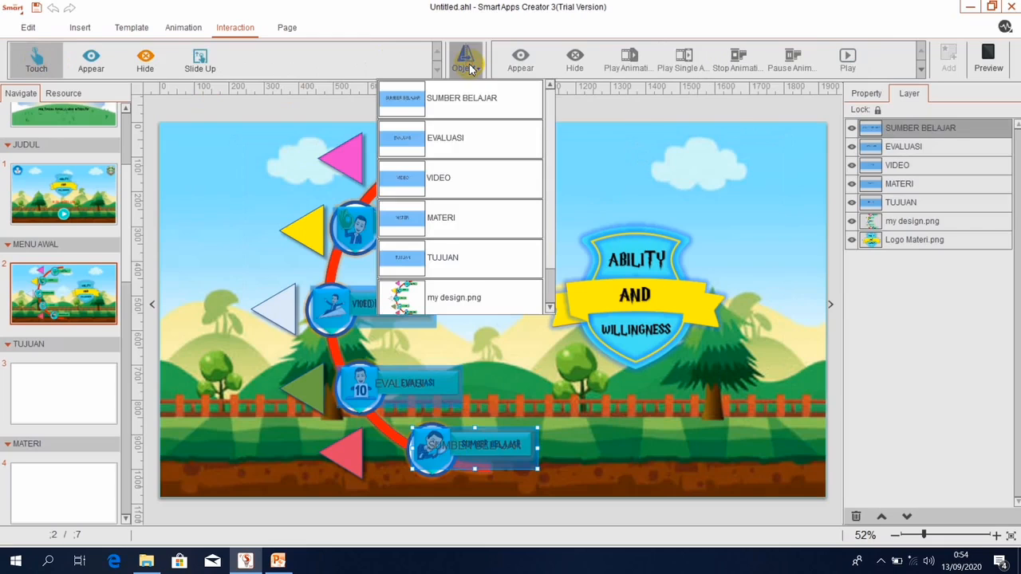
{"action": "left_click", "coordinate": [455, 98]}
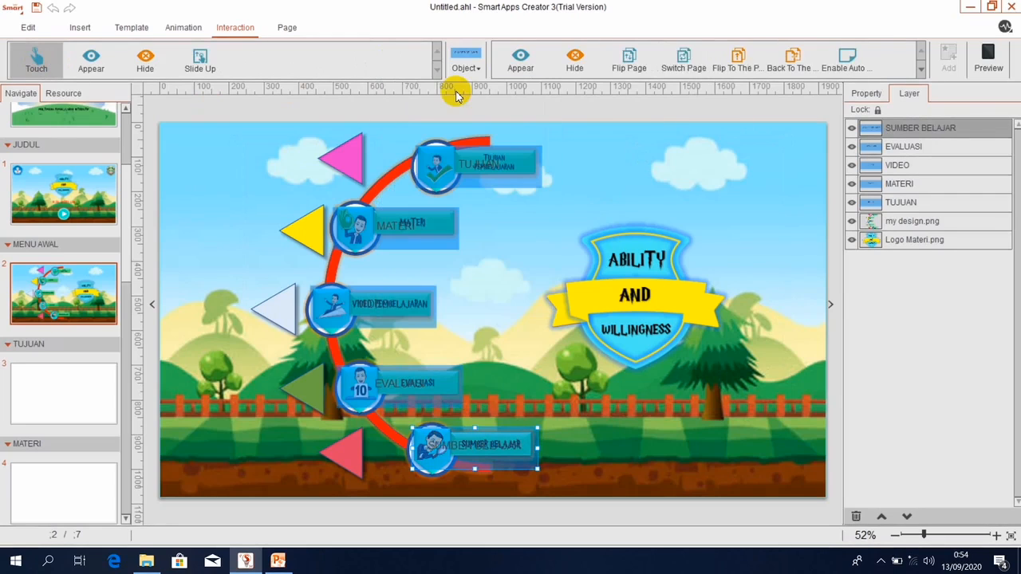
{"action": "left_click", "coordinate": [686, 55]}
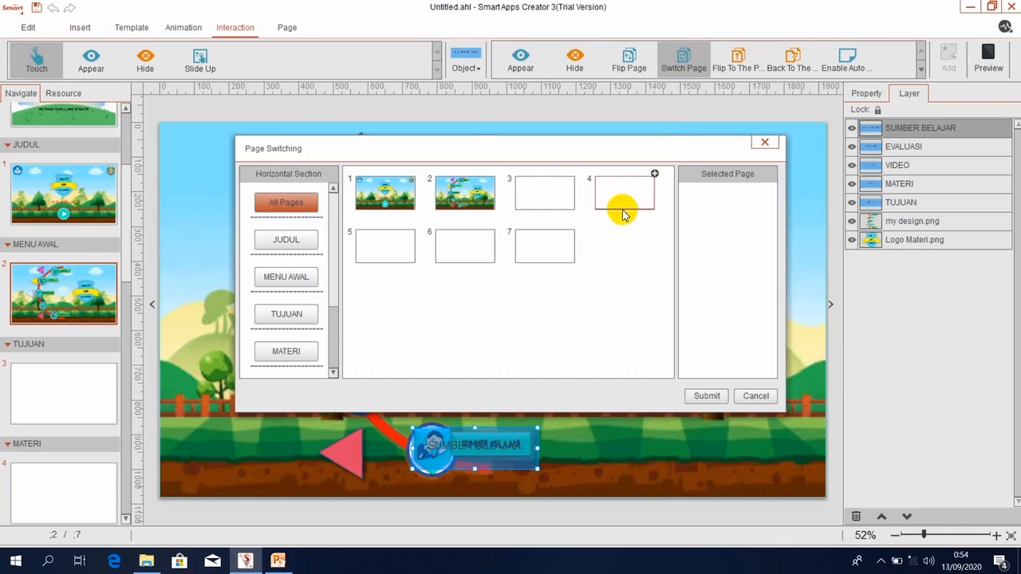
{"action": "left_click", "coordinate": [546, 247]}
{"action": "left_click", "coordinate": [711, 394]}
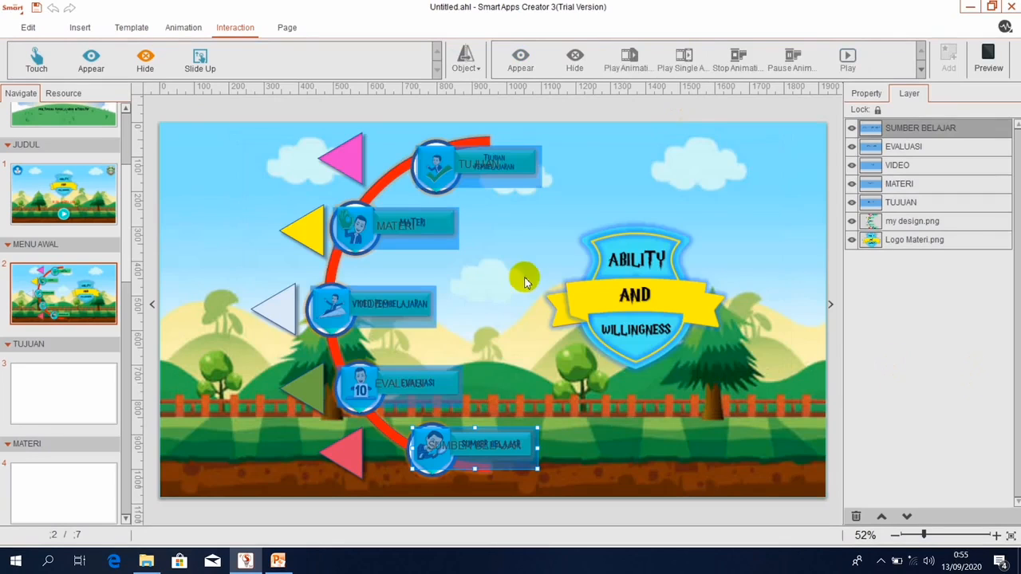
{"action": "left_click", "coordinate": [79, 117]}
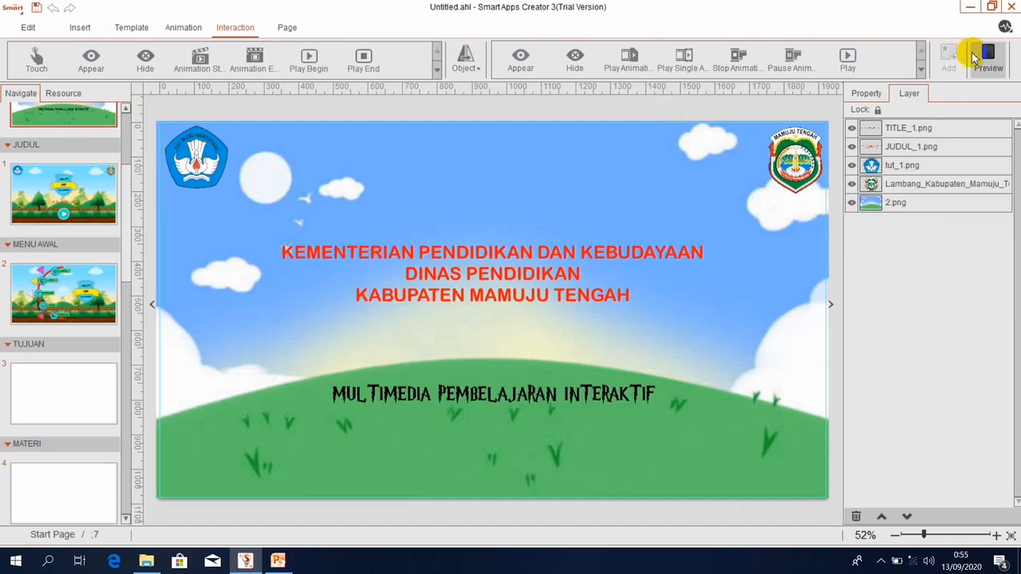
Preview the app from the Start Page into the JUDUL page, then close the preview.
{"action": "left_click", "coordinate": [990, 57]}
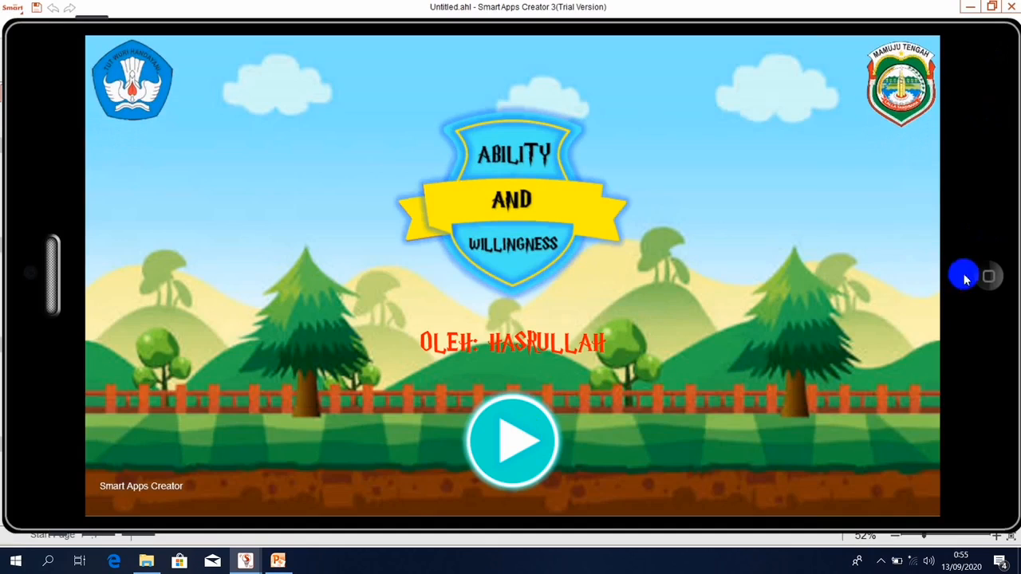
{"action": "left_click", "coordinate": [495, 441]}
{"action": "left_click", "coordinate": [988, 276]}
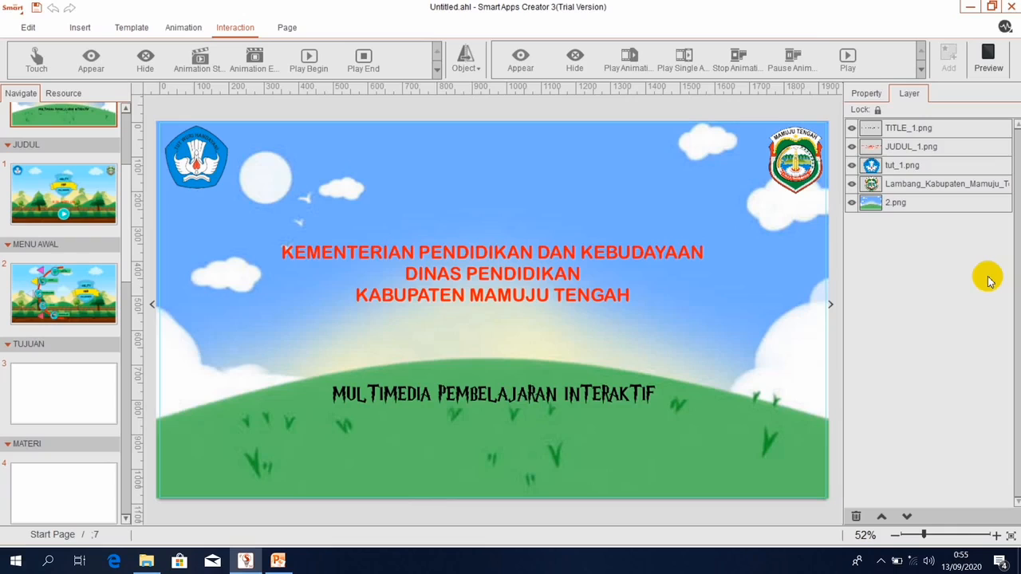
Set play.png on the JUDUL page to switch to page 2, MENU AWAL, on touch.
{"action": "left_click", "coordinate": [84, 208]}
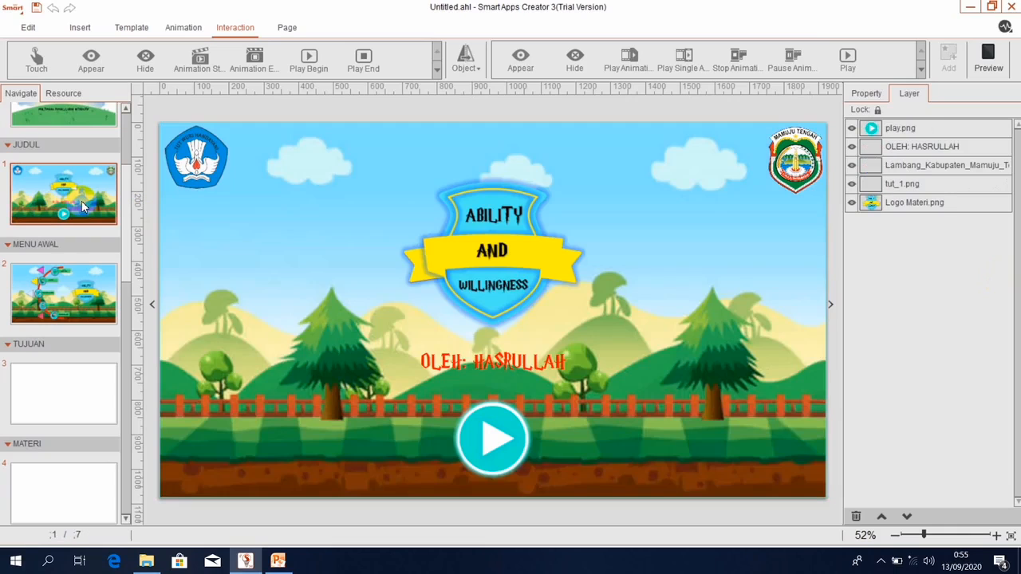
{"action": "left_click", "coordinate": [474, 433]}
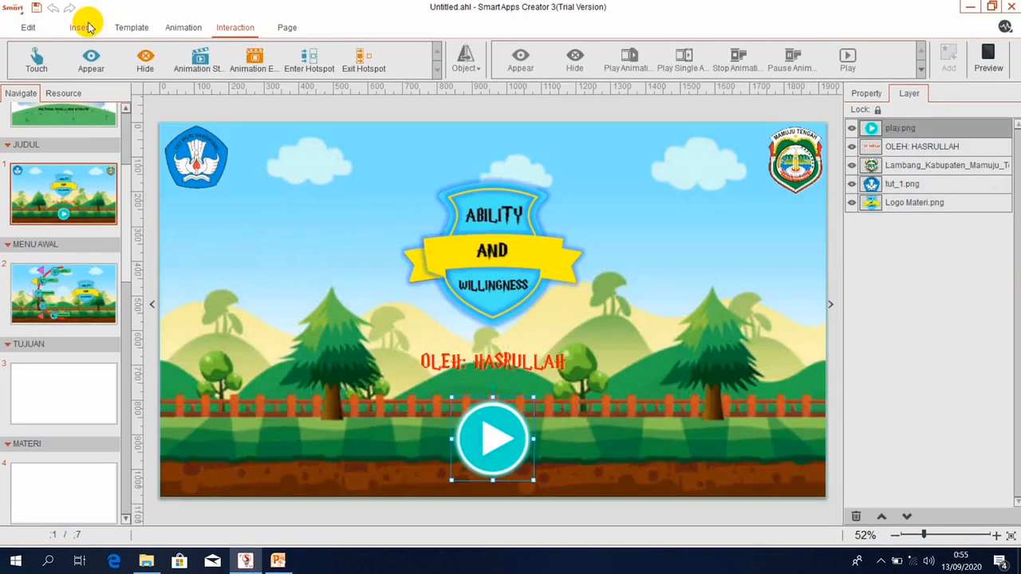
{"action": "left_click", "coordinate": [37, 58]}
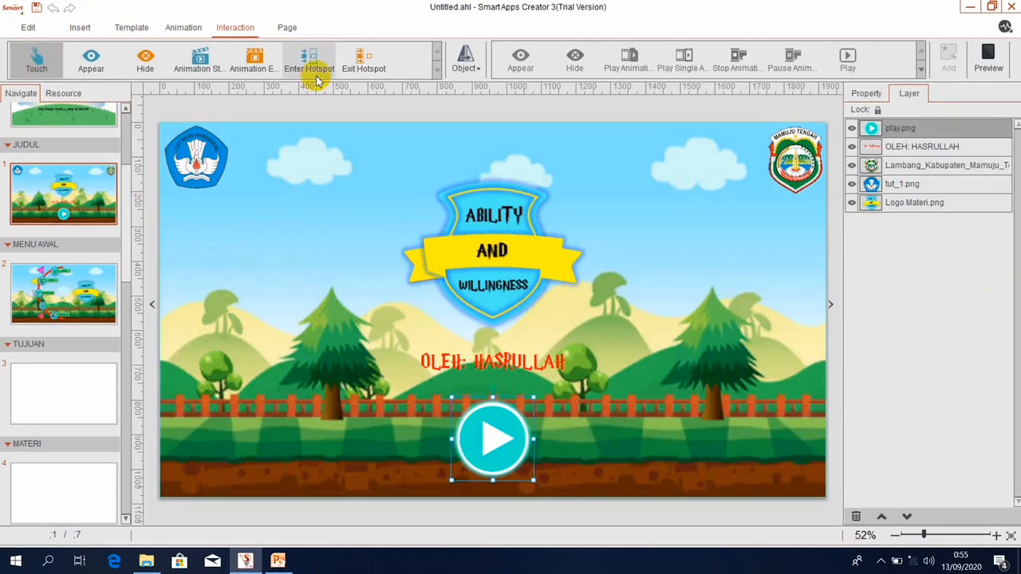
{"action": "left_click", "coordinate": [462, 70]}
{"action": "left_click", "coordinate": [441, 96]}
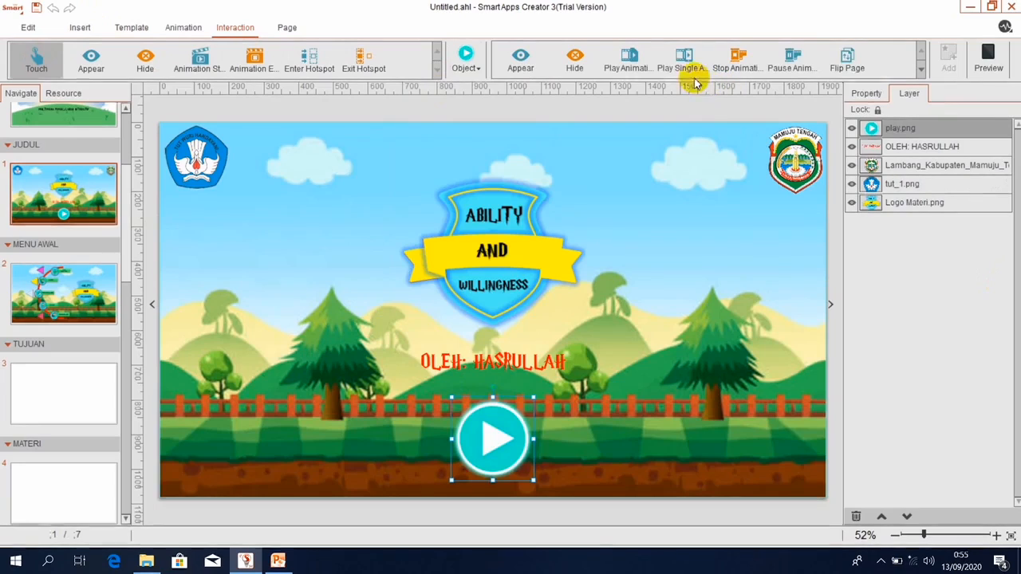
{"action": "left_click", "coordinate": [922, 71]}
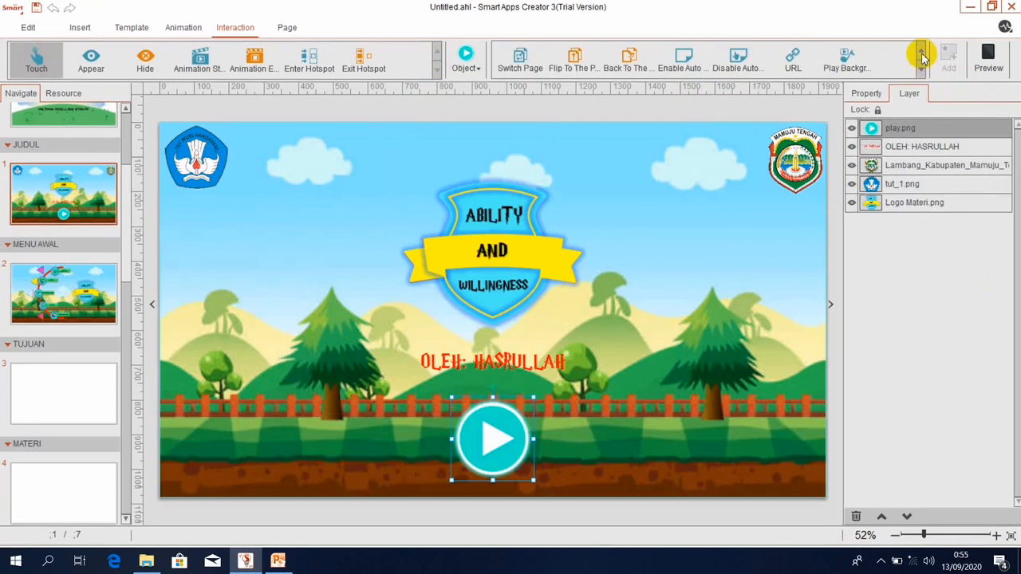
{"action": "left_click", "coordinate": [517, 68]}
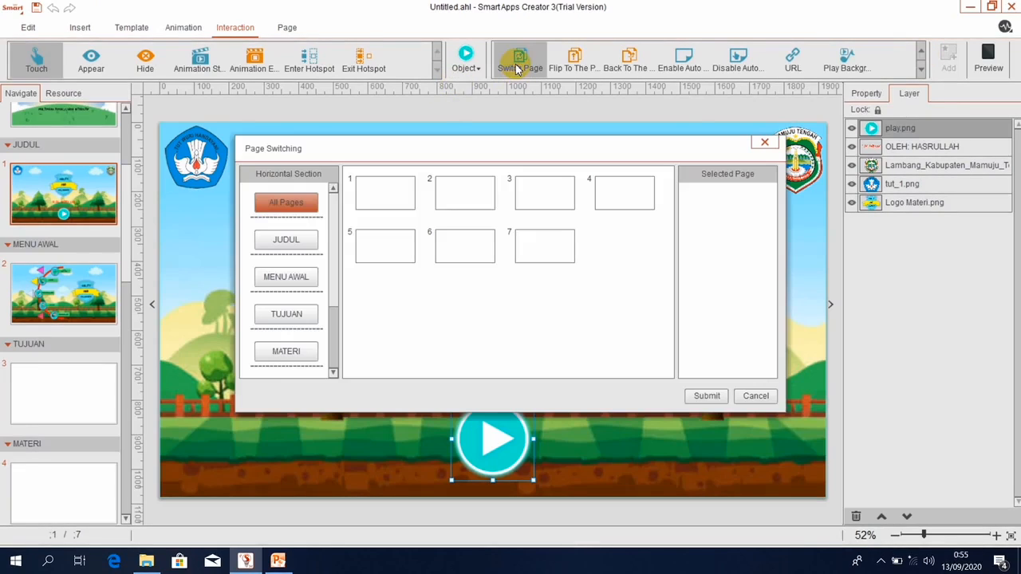
{"action": "mouse_move", "coordinate": [473, 191]}
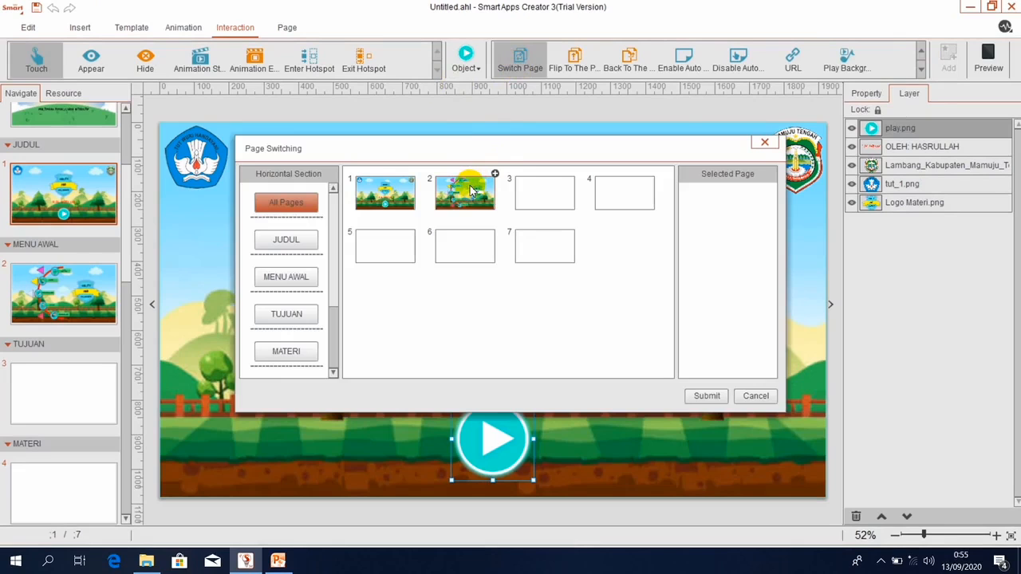
{"action": "left_click", "coordinate": [474, 191]}
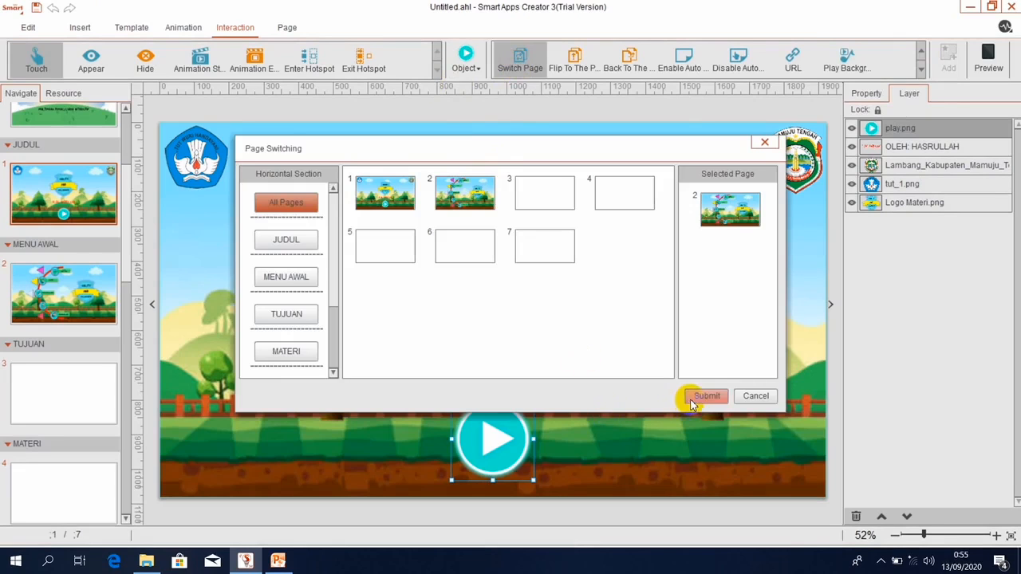
{"action": "left_click", "coordinate": [702, 396]}
{"action": "left_click", "coordinate": [80, 118]}
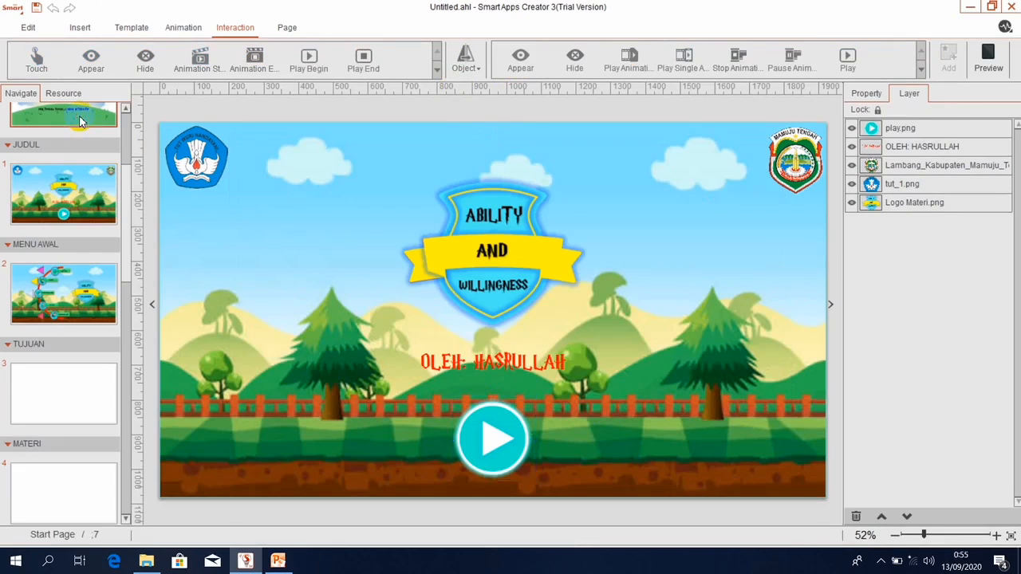
Preview from the Start Page, tap play to reach MENU AWAL and open Tujuan Pembelajaran, then close.
{"action": "left_click", "coordinate": [988, 57]}
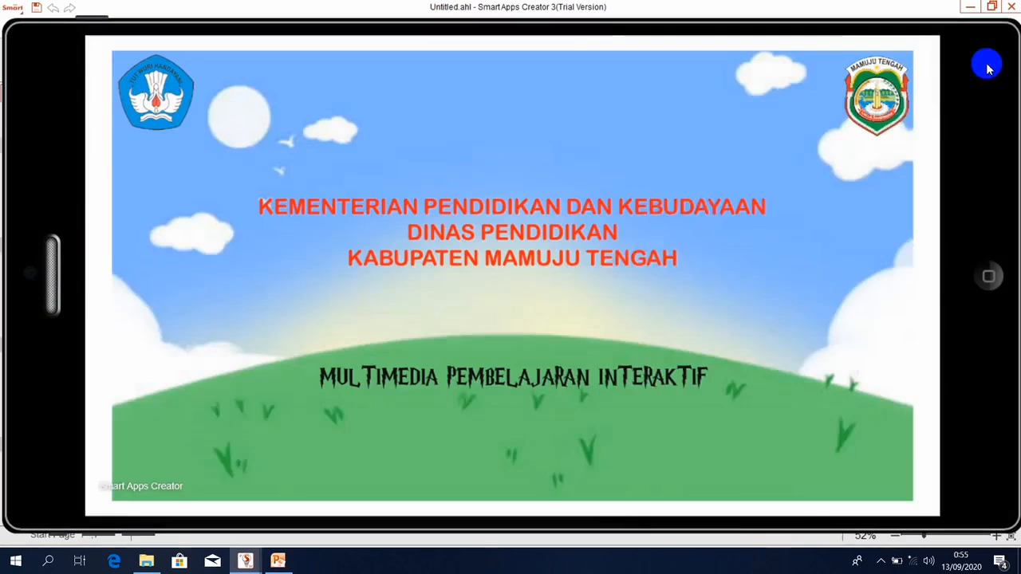
{"action": "left_click", "coordinate": [778, 182]}
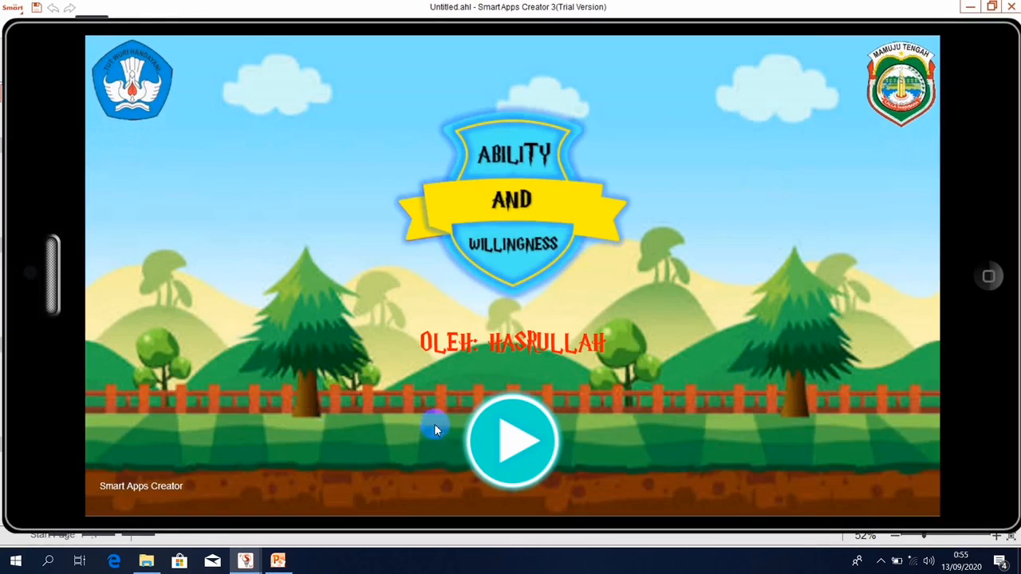
{"action": "left_click", "coordinate": [509, 441]}
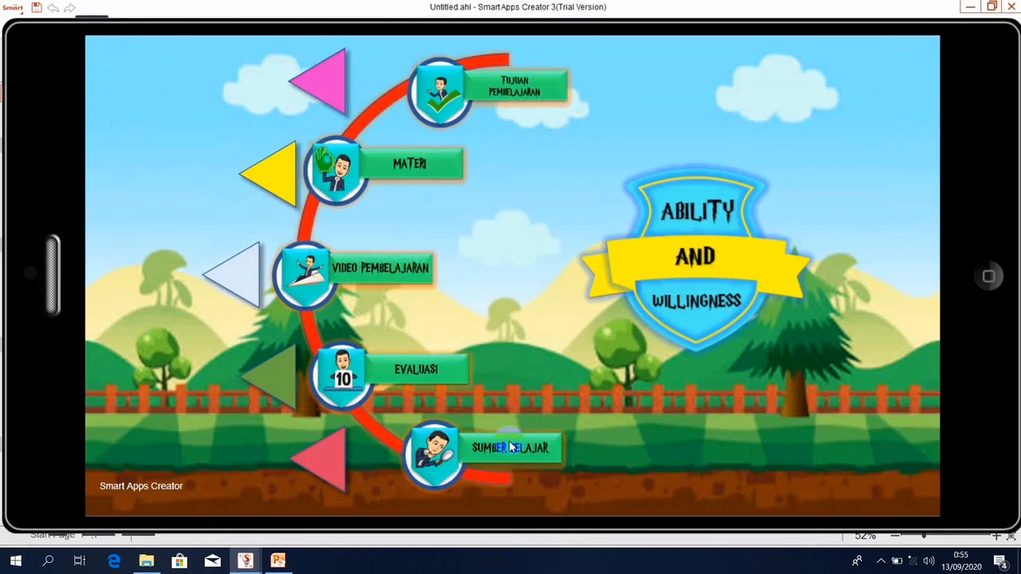
{"action": "left_click", "coordinate": [517, 86]}
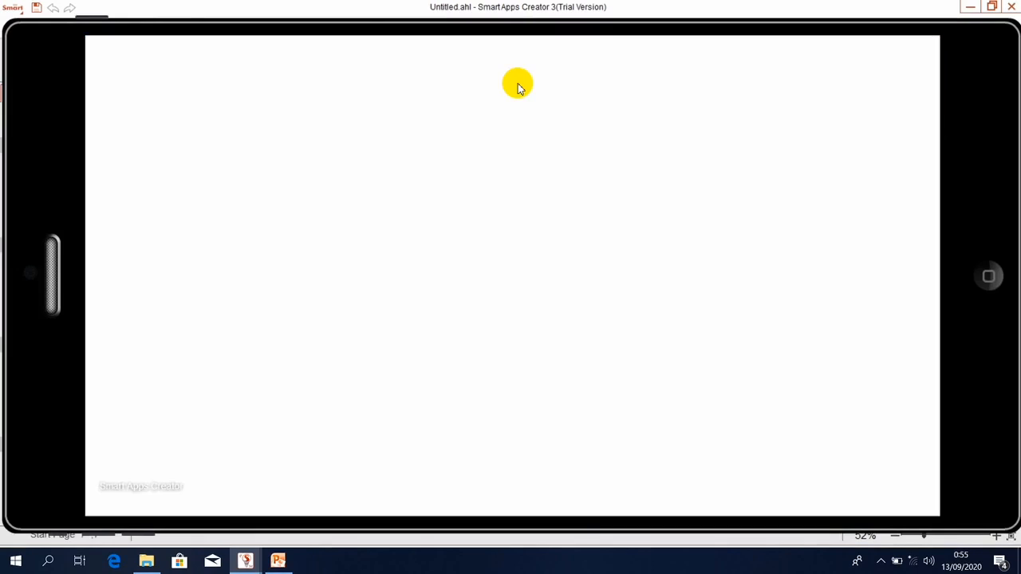
{"action": "left_click", "coordinate": [987, 281]}
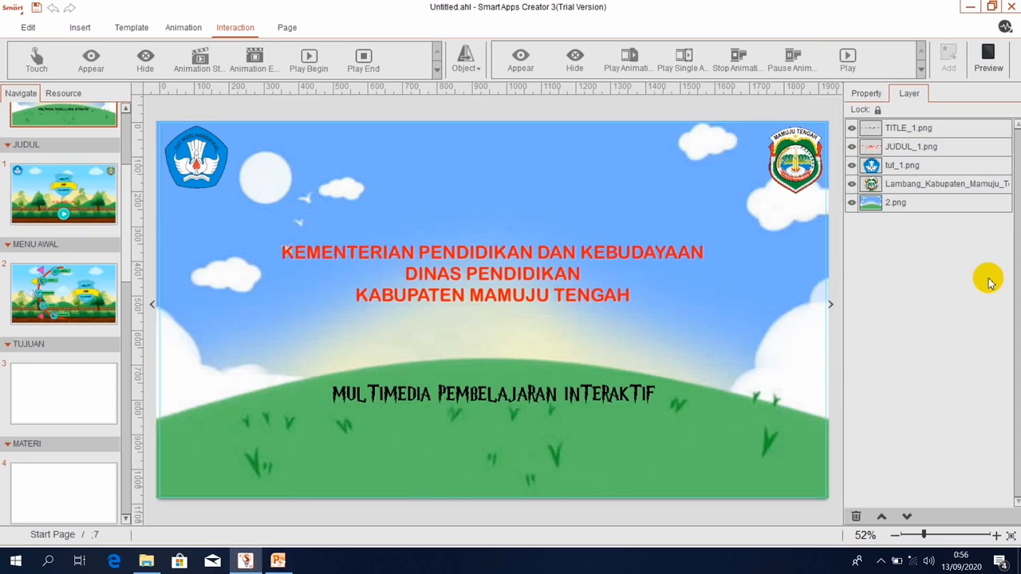
{"action": "left_click", "coordinate": [104, 197]}
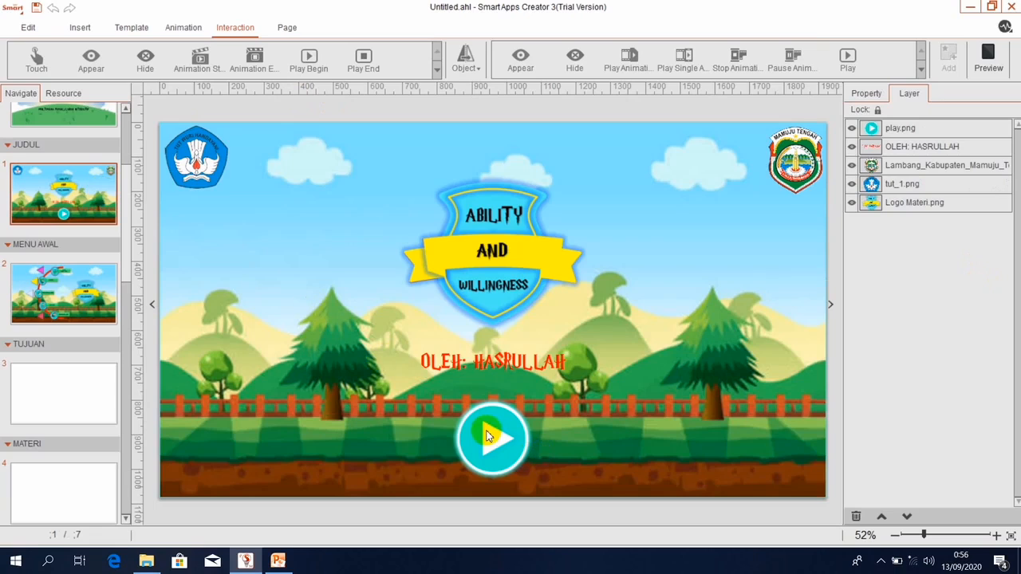
{"action": "left_click", "coordinate": [488, 435]}
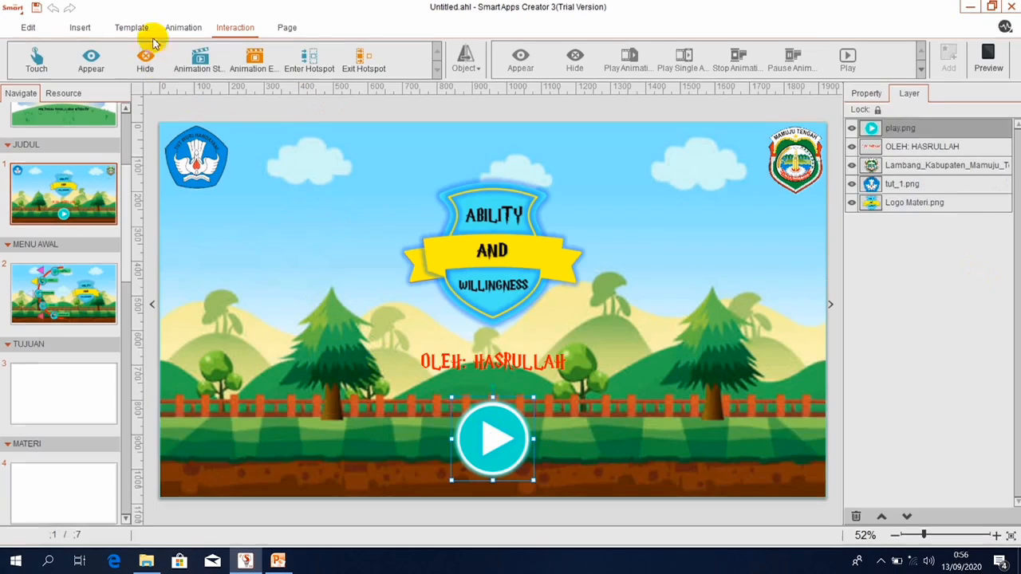
{"action": "left_click", "coordinate": [185, 24]}
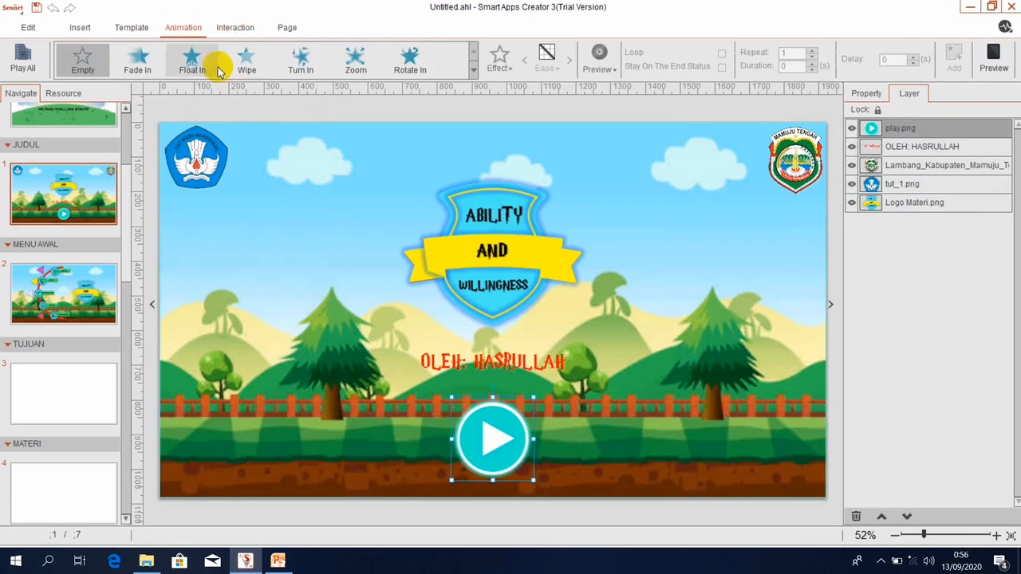
{"action": "left_click", "coordinate": [193, 64]}
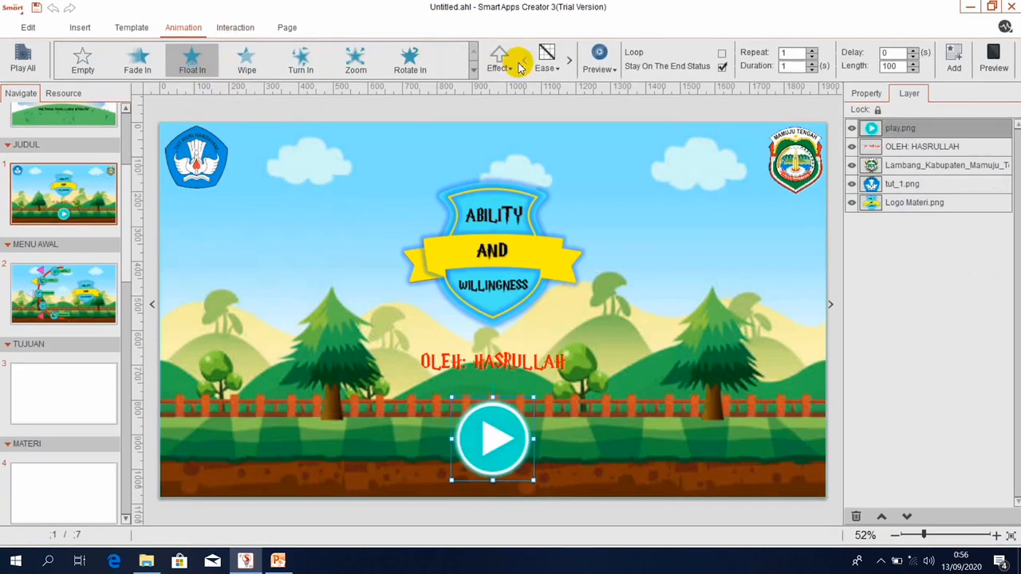
{"action": "left_click", "coordinate": [509, 69]}
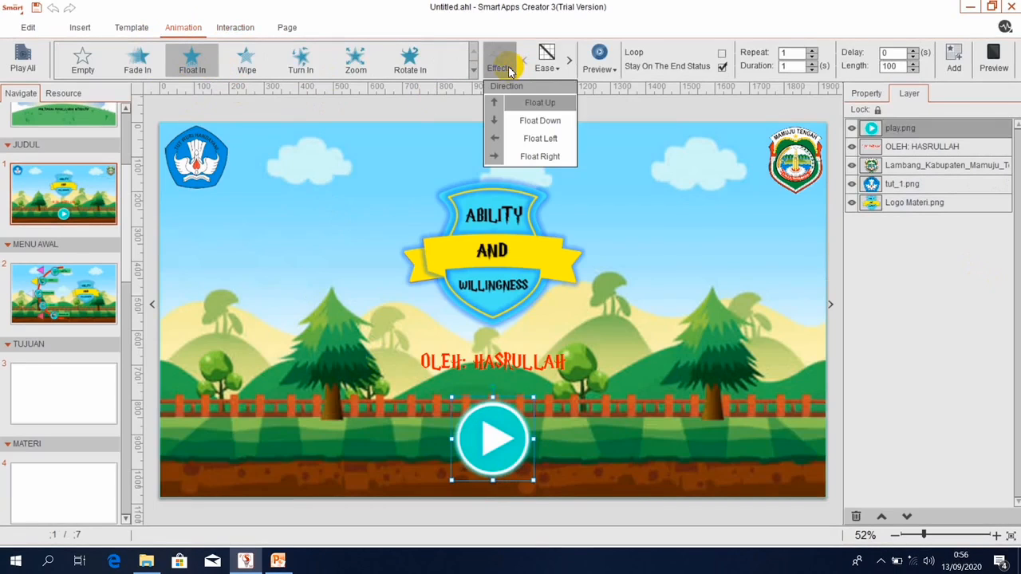
{"action": "left_click", "coordinate": [526, 142]}
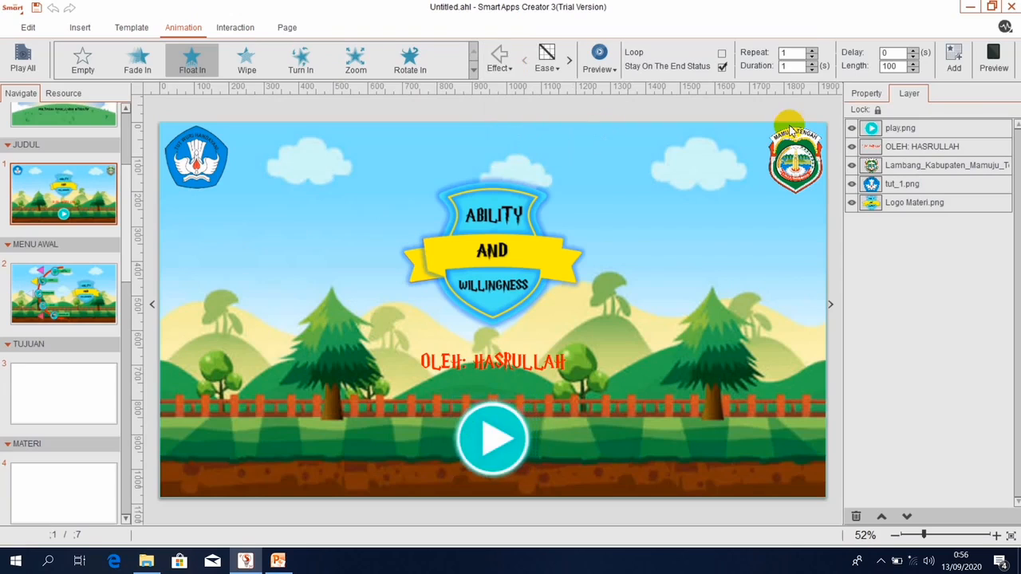
{"action": "left_click", "coordinate": [952, 57]}
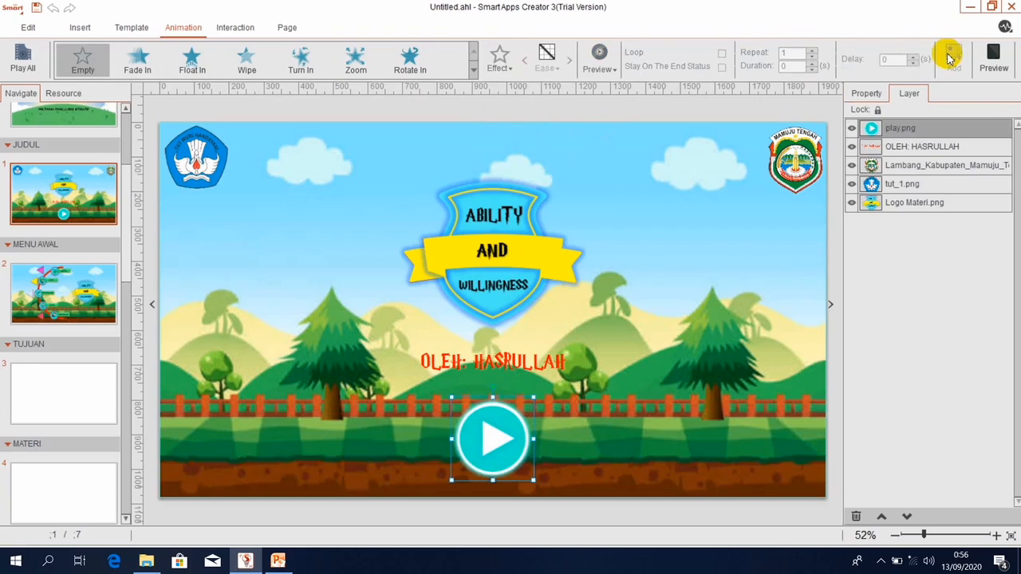
{"action": "left_click", "coordinate": [860, 95]}
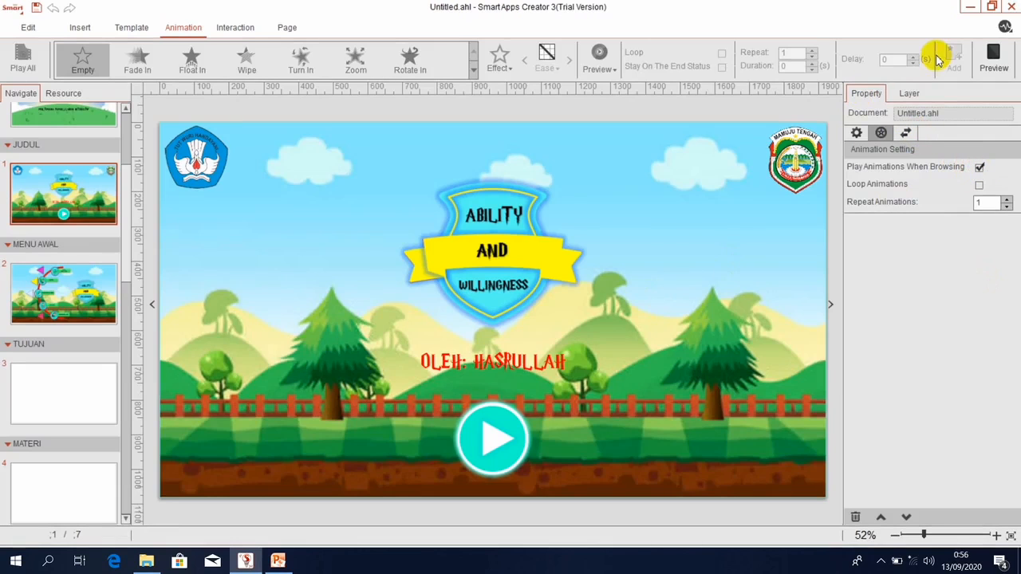
{"action": "left_click", "coordinate": [993, 57]}
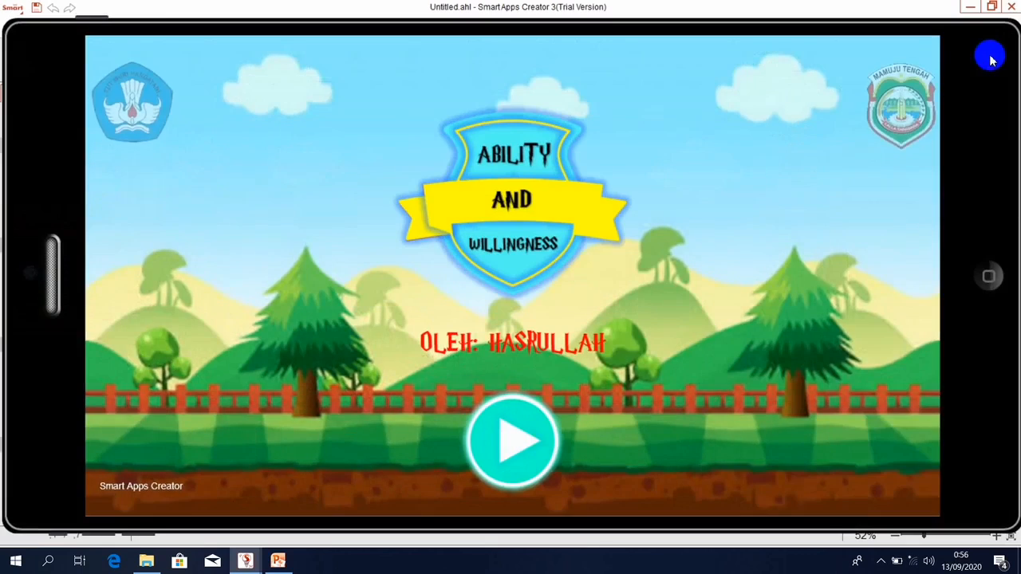
{"action": "left_click", "coordinate": [987, 277]}
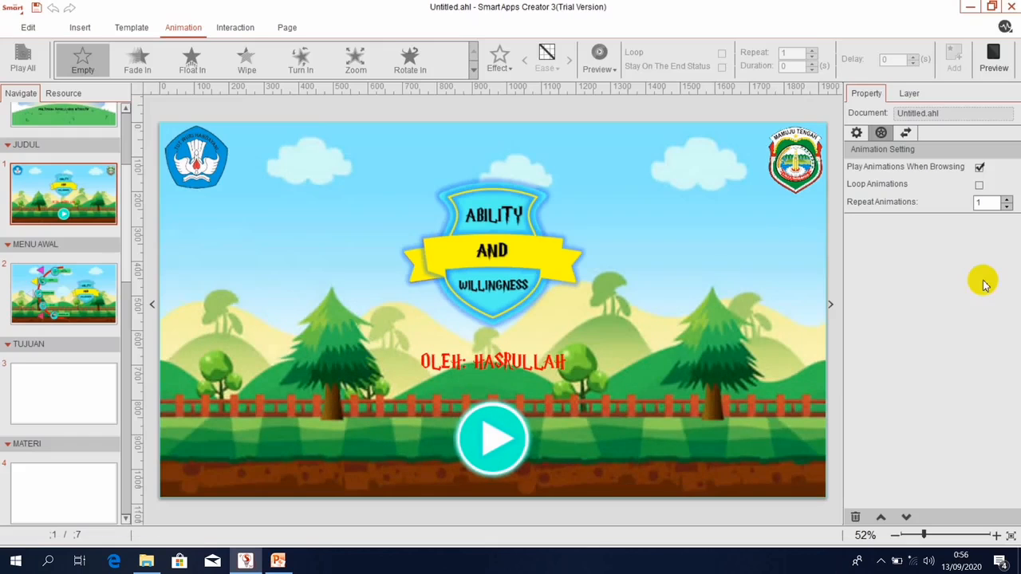
{"action": "left_click", "coordinate": [486, 435]}
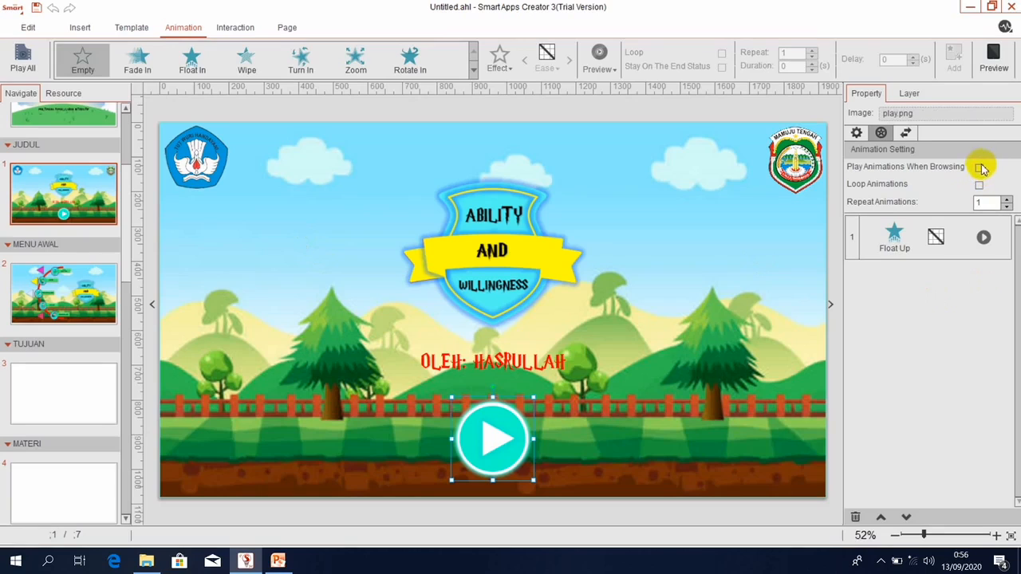
{"action": "left_click", "coordinate": [993, 58]}
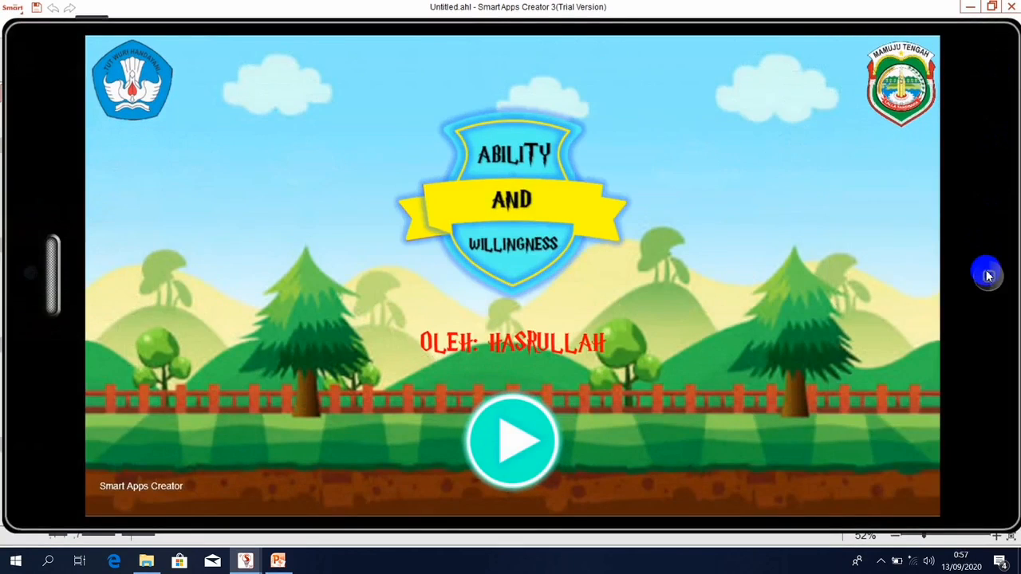
{"action": "left_click", "coordinate": [989, 276]}
{"action": "left_click", "coordinate": [509, 441]}
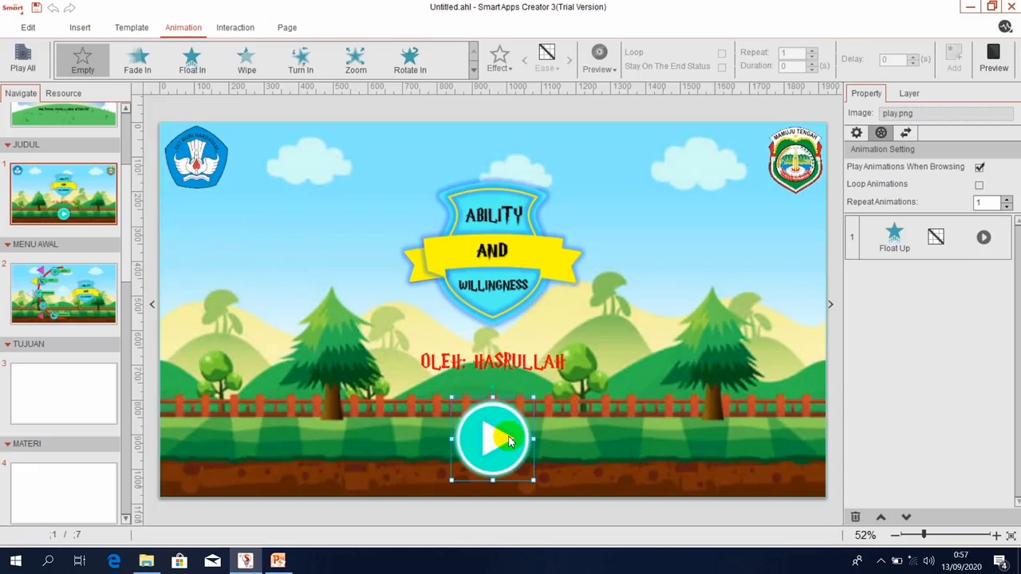
Add a Turn In animation to play.png, delete its Float Up animation, and preview the result.
{"action": "left_click", "coordinate": [351, 63]}
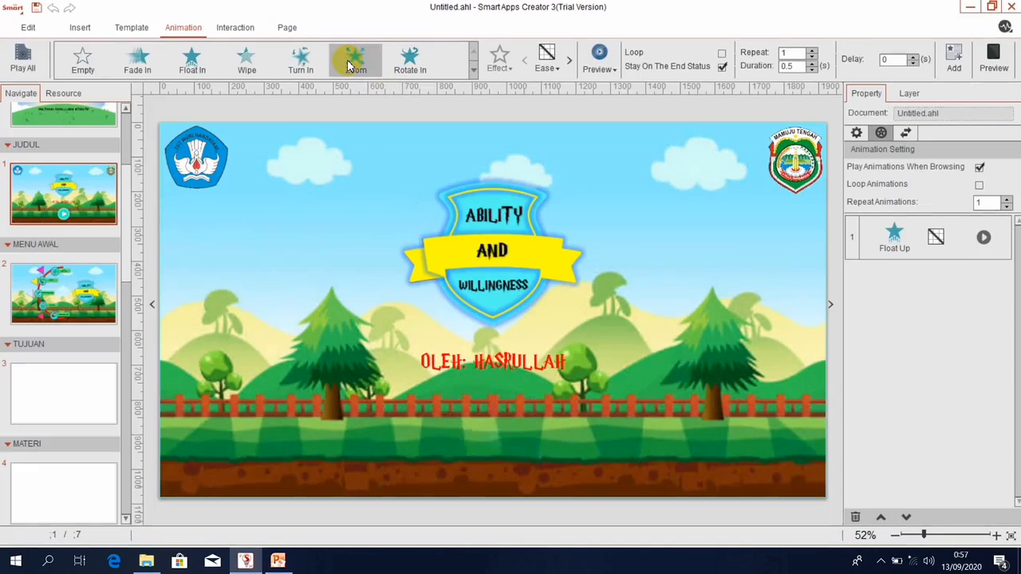
{"action": "left_click", "coordinate": [279, 69]}
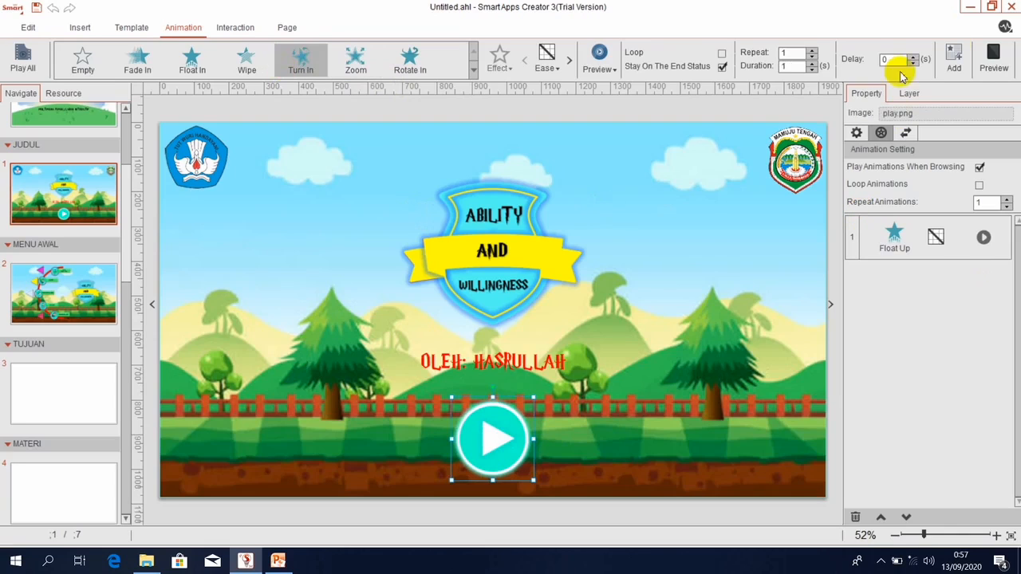
{"action": "left_click", "coordinate": [954, 57]}
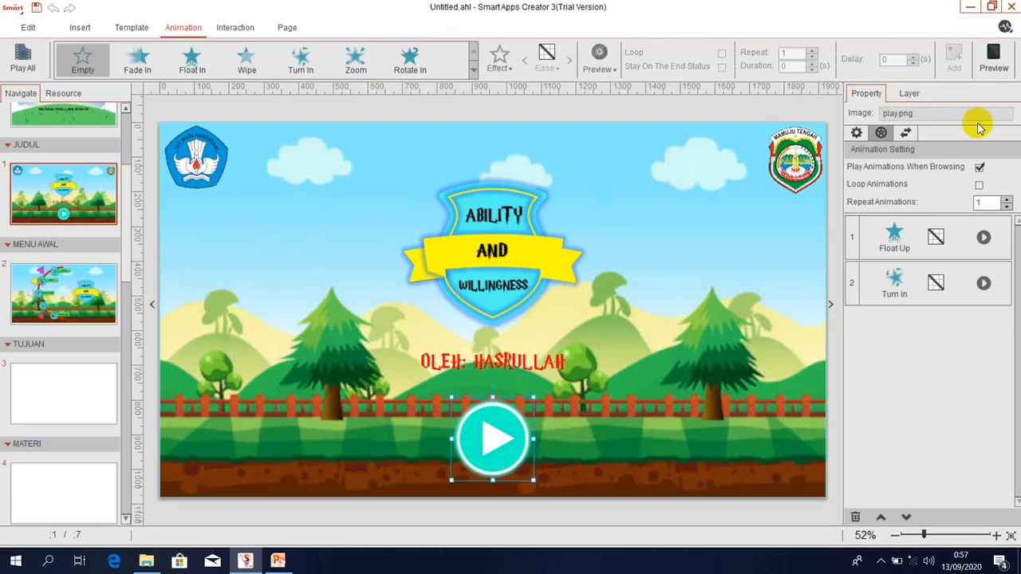
{"action": "left_click", "coordinate": [901, 246]}
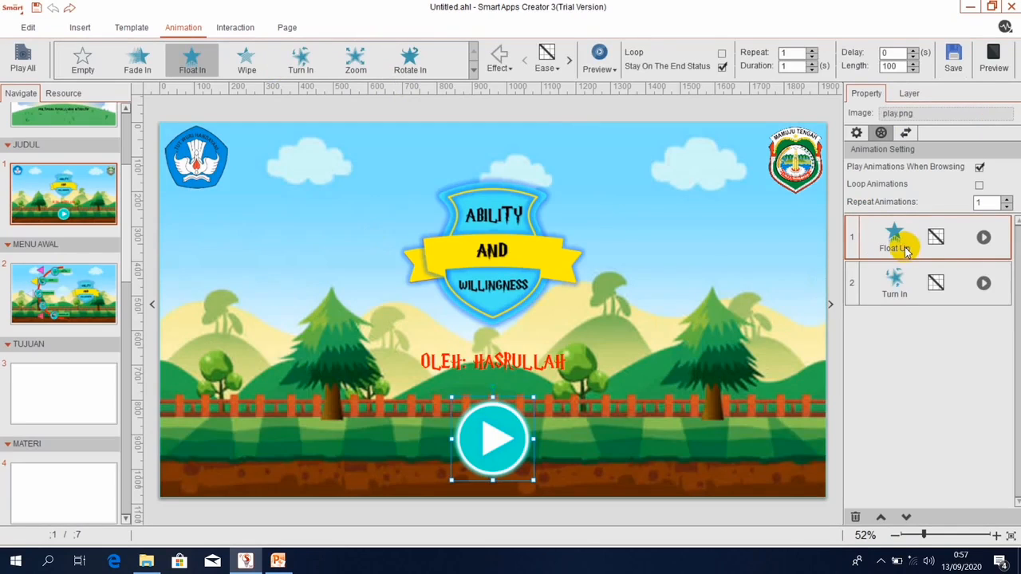
{"action": "right_click", "coordinate": [905, 250]}
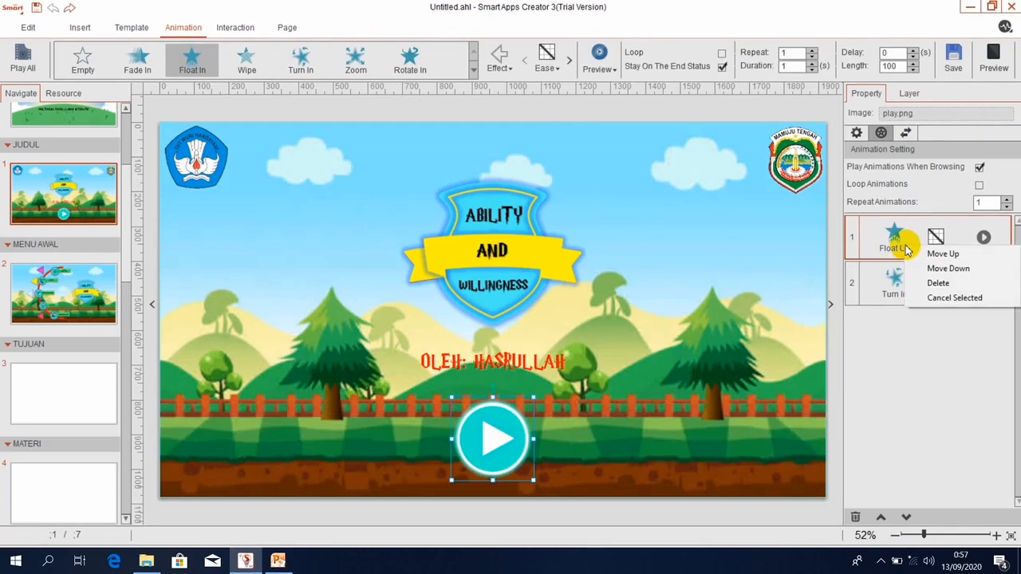
{"action": "left_click", "coordinate": [937, 283]}
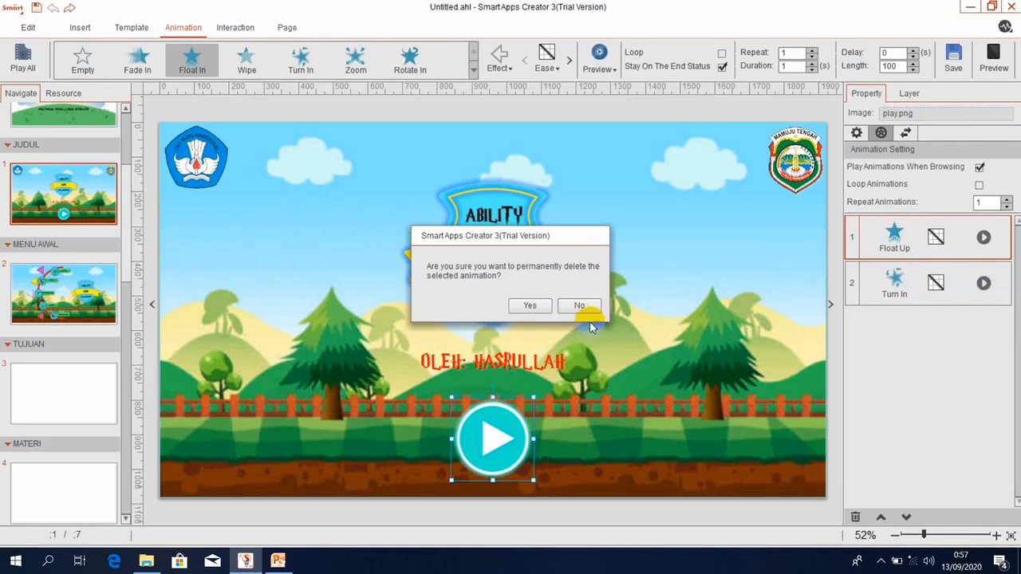
{"action": "left_click", "coordinate": [530, 305]}
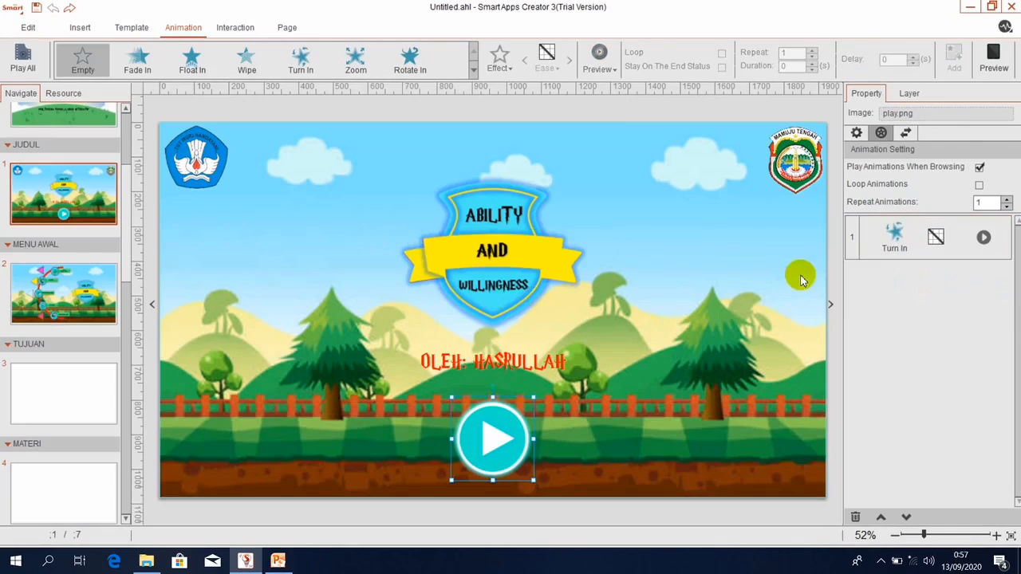
{"action": "left_click", "coordinate": [1010, 56]}
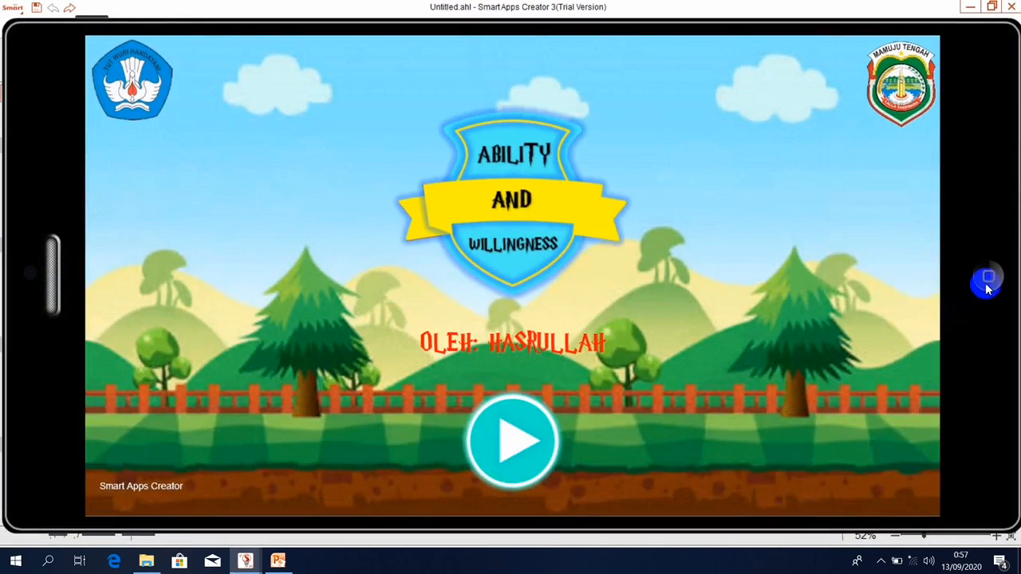
{"action": "left_click", "coordinate": [988, 279]}
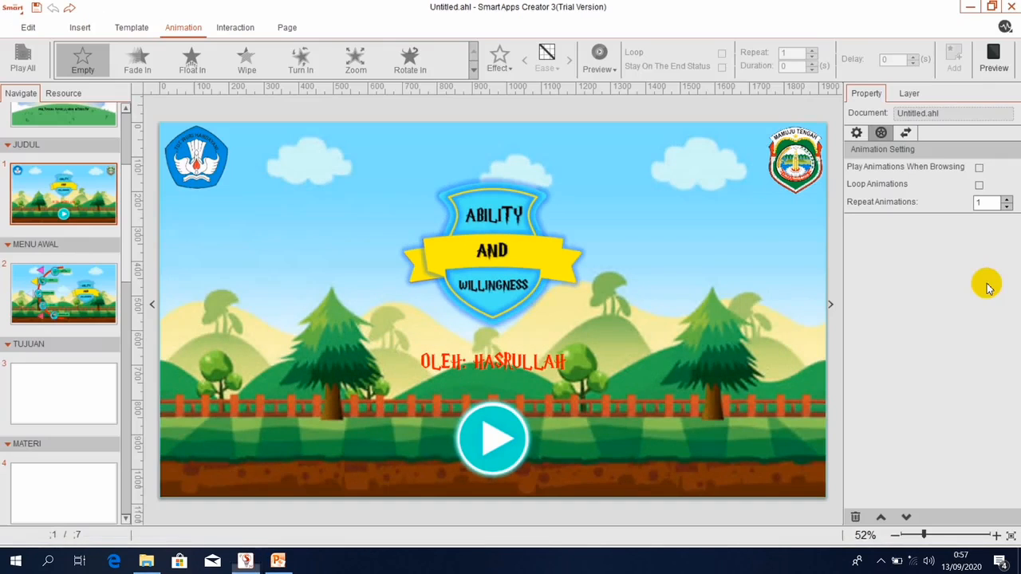
Give the OLEH: HASRULLAH text a Float In entrance with Float Right direction.
{"action": "left_click", "coordinate": [567, 363]}
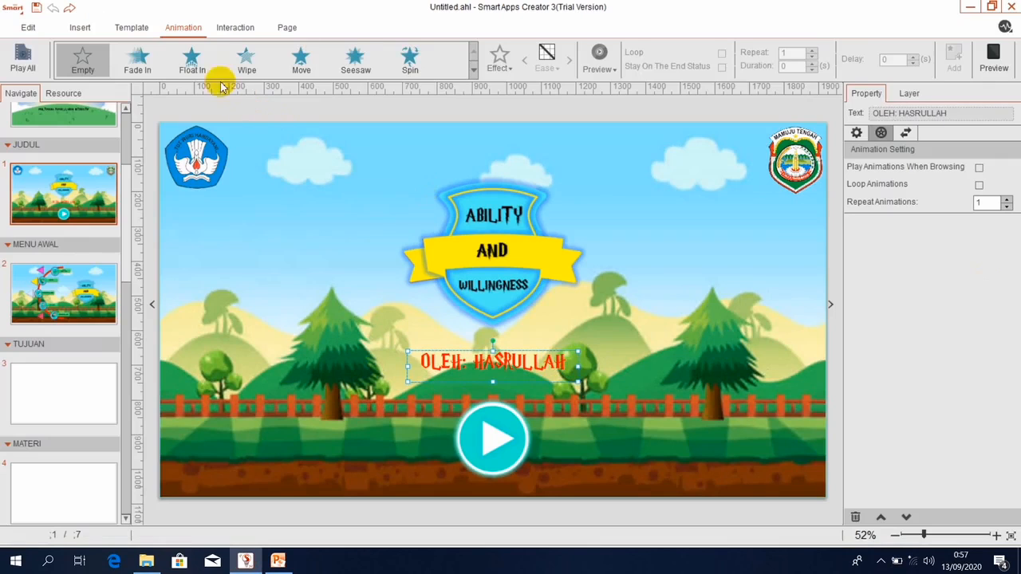
{"action": "left_click", "coordinate": [192, 68]}
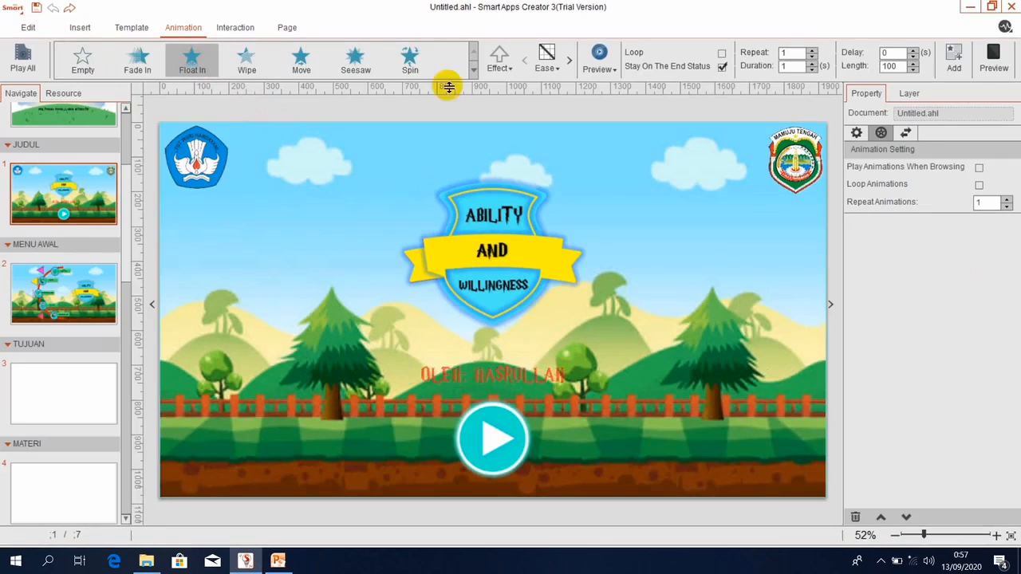
{"action": "left_click", "coordinate": [498, 62]}
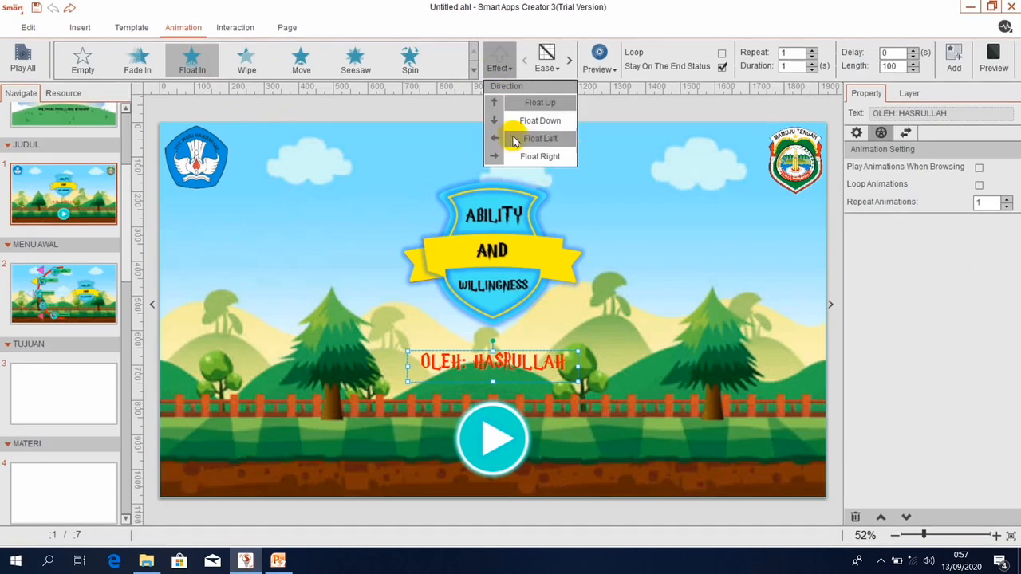
{"action": "left_click", "coordinate": [531, 156]}
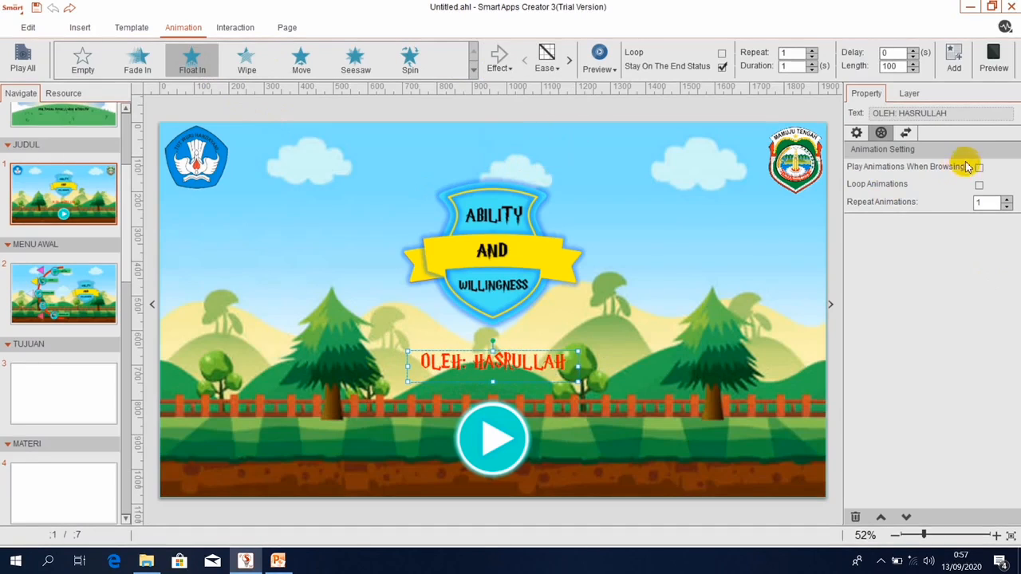
{"action": "left_click", "coordinate": [953, 55]}
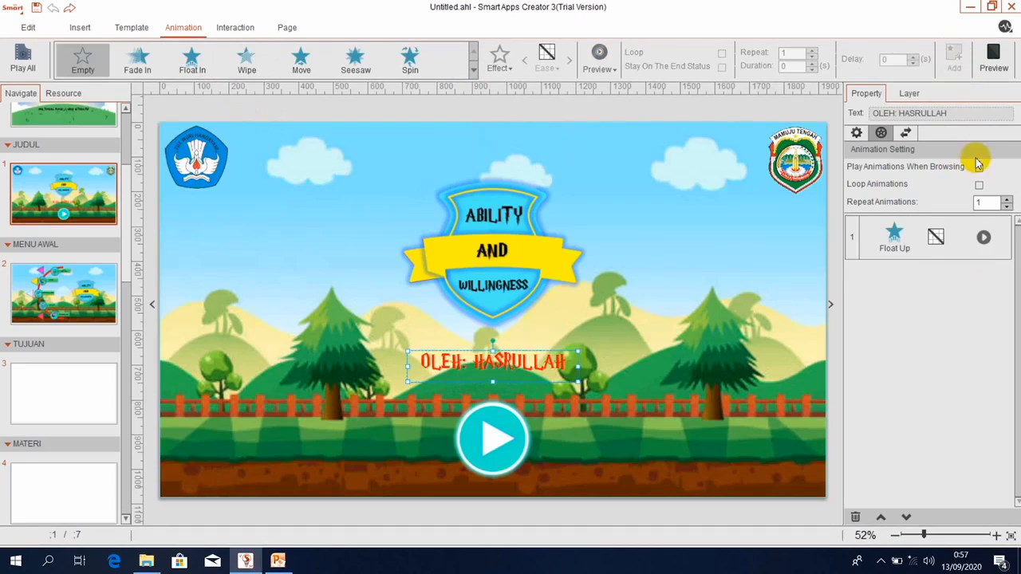
Enable Play Animations When Browsing, preview the title page, then open MENU AWAL.
{"action": "left_click", "coordinate": [979, 167]}
{"action": "left_click", "coordinate": [993, 56]}
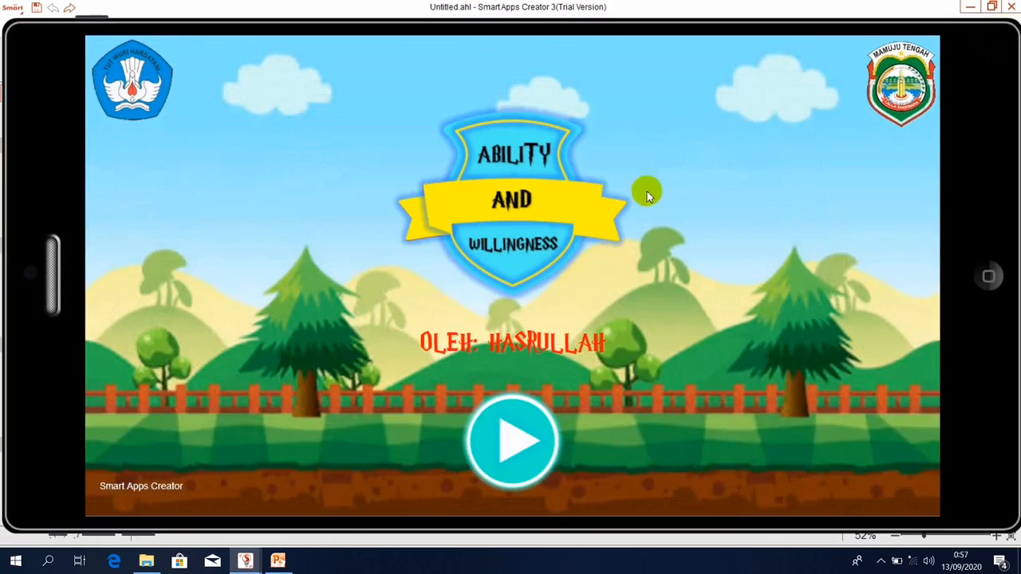
{"action": "left_click", "coordinate": [991, 276]}
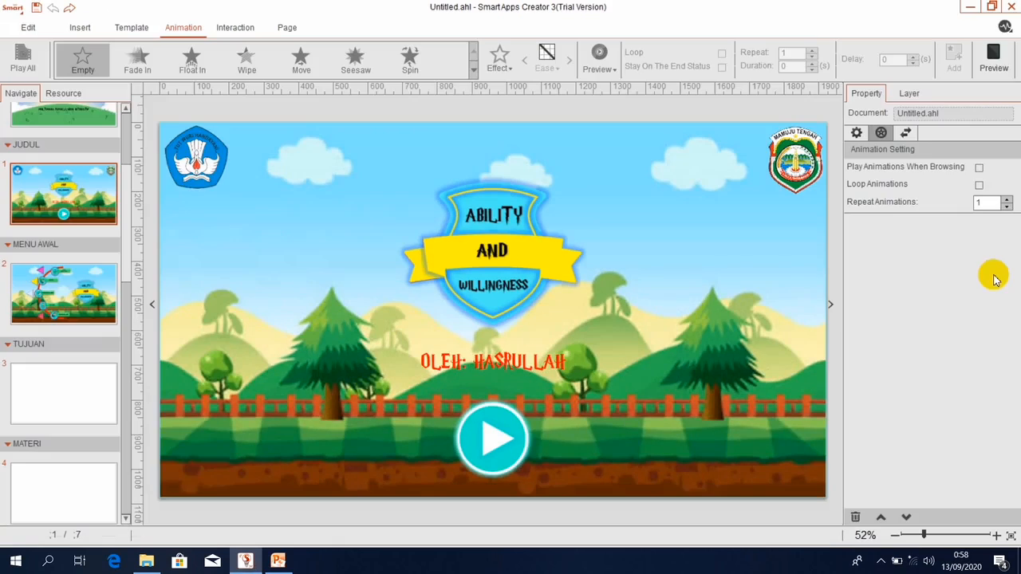
{"action": "left_click", "coordinate": [56, 317]}
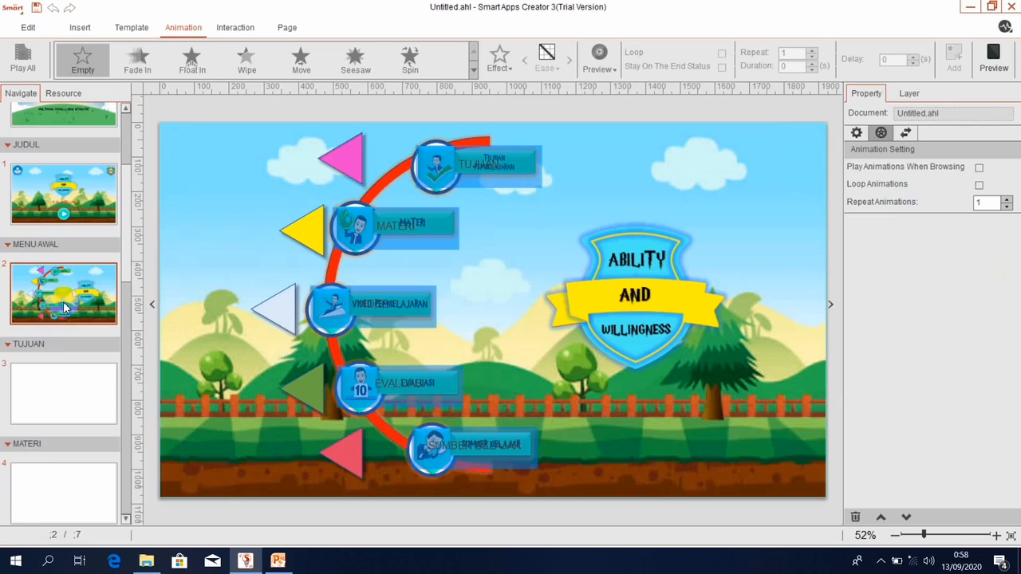
Set the sky-and-hills picture as the TUJUAN page's background image.
{"action": "left_click", "coordinate": [51, 408]}
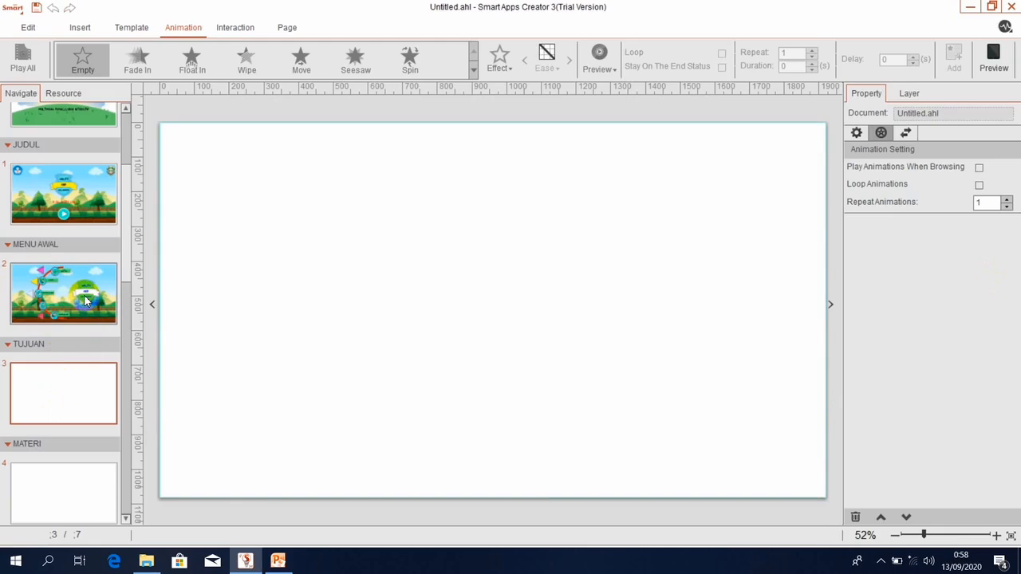
{"action": "left_click", "coordinate": [86, 300]}
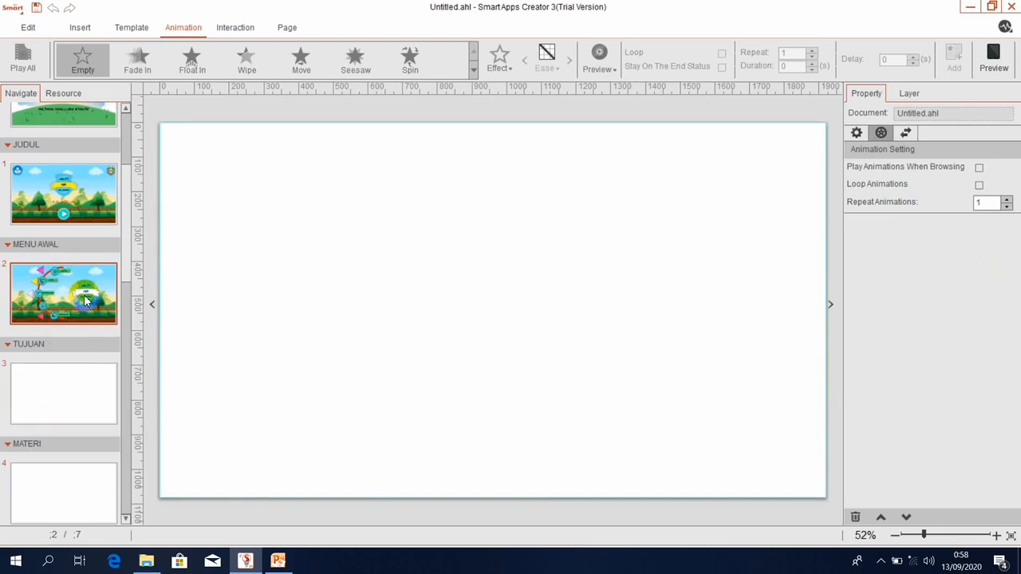
{"action": "left_click", "coordinate": [49, 408]}
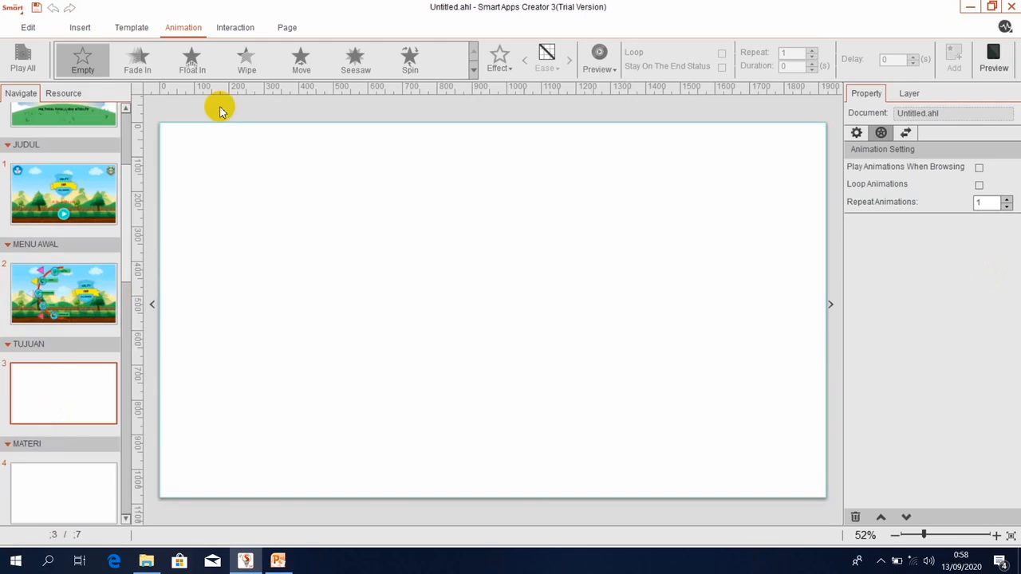
{"action": "left_click", "coordinate": [85, 28]}
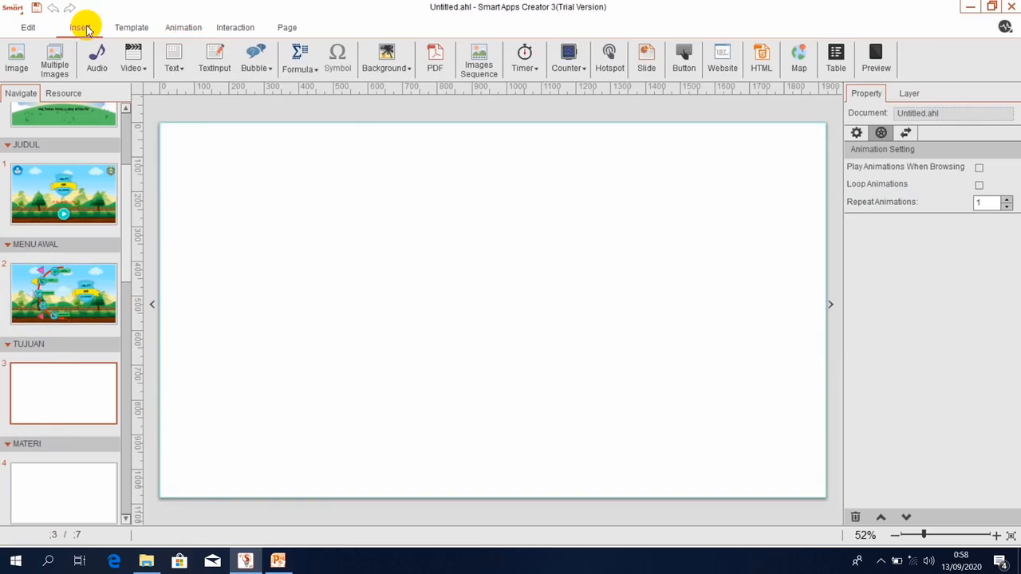
{"action": "left_click", "coordinate": [380, 68]}
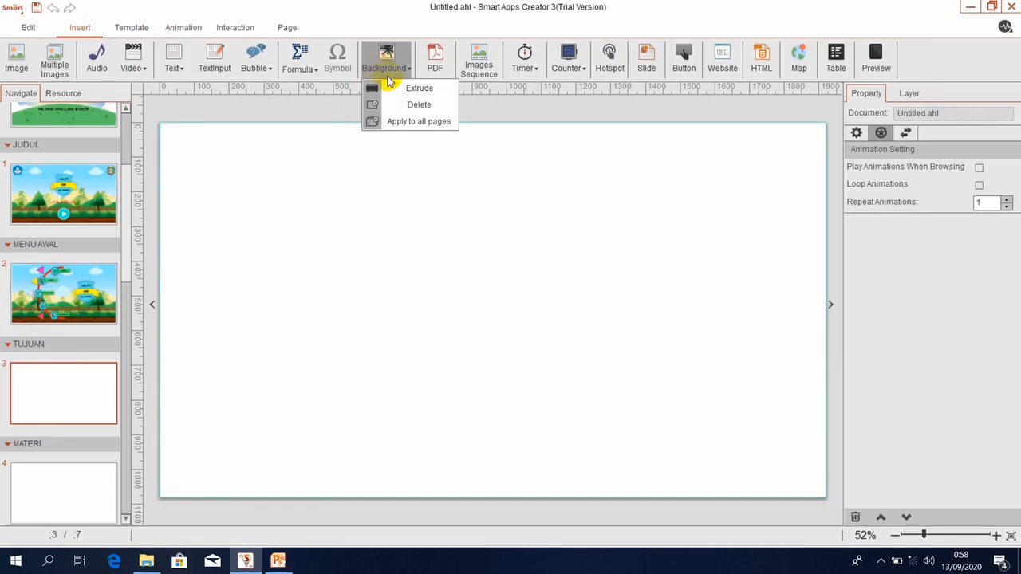
{"action": "left_click", "coordinate": [390, 88]}
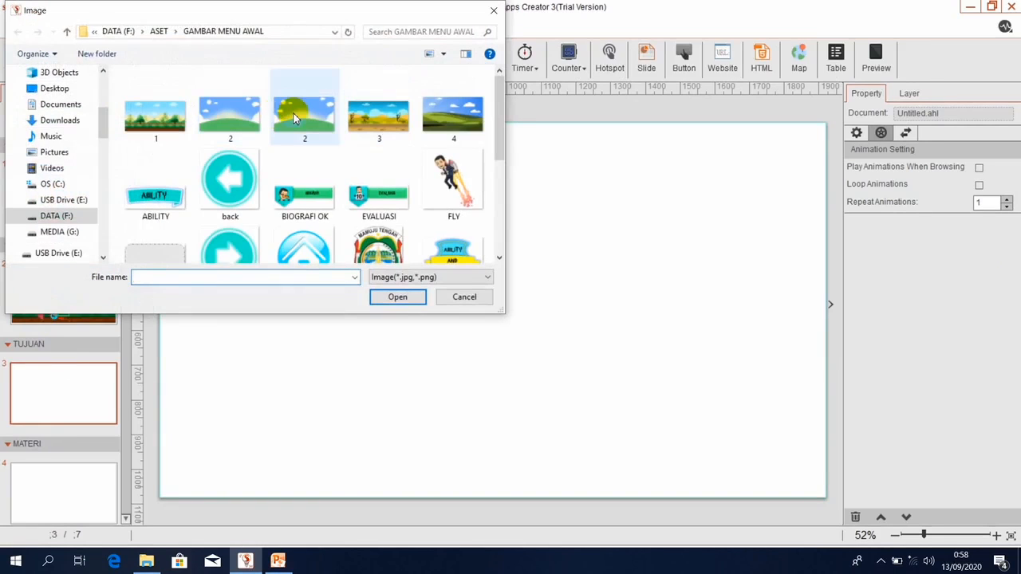
{"action": "double_click", "coordinate": [295, 118]}
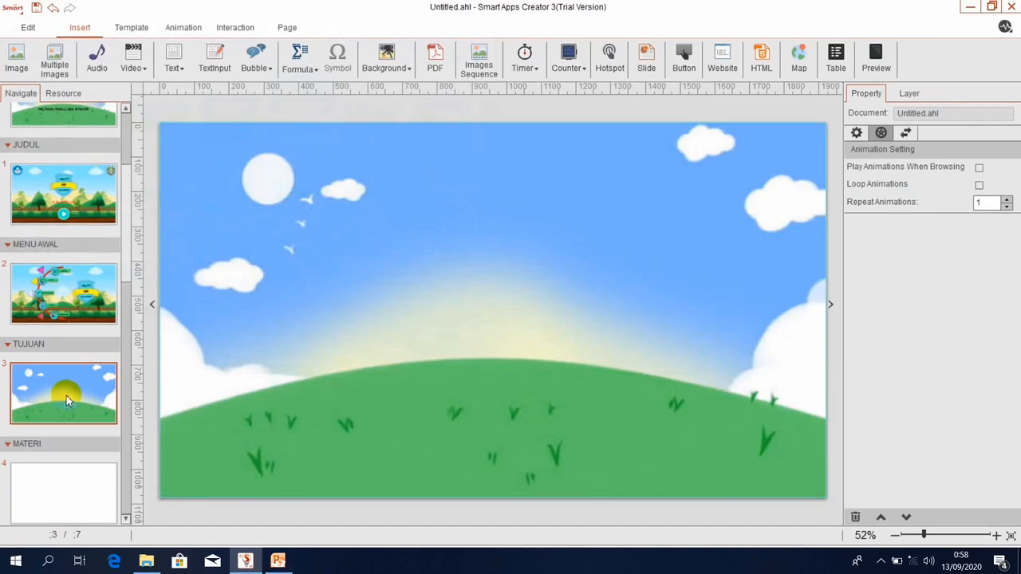
Switch to the blank MATERI page 4 and open its background options.
{"action": "right_click", "coordinate": [64, 396]}
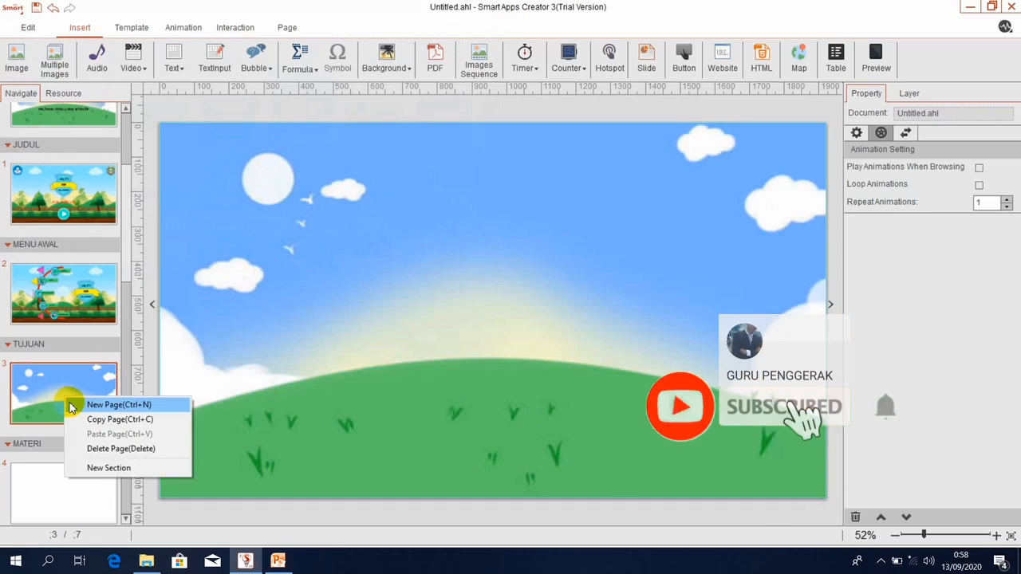
{"action": "left_click", "coordinate": [27, 474]}
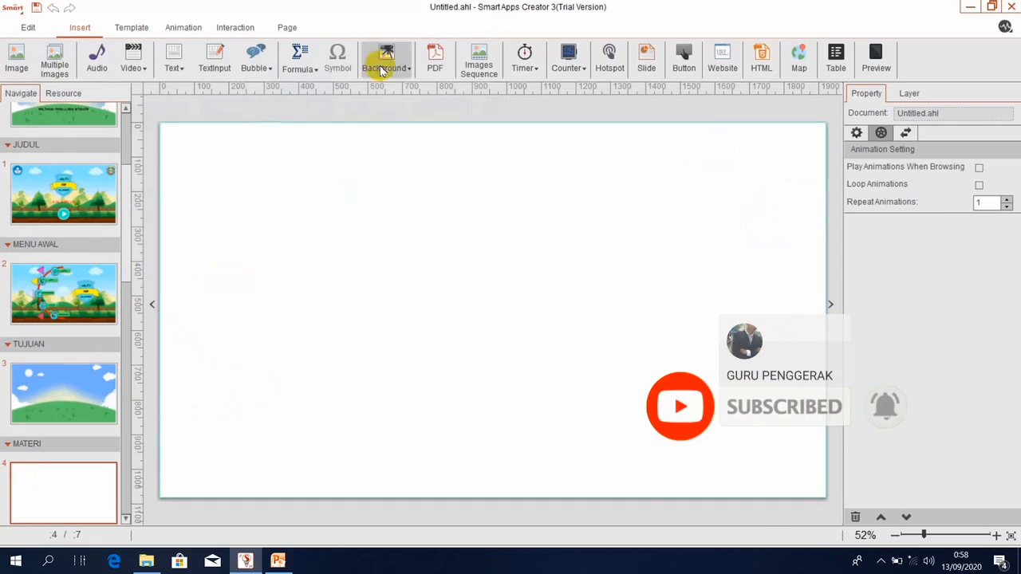
{"action": "left_click", "coordinate": [386, 60]}
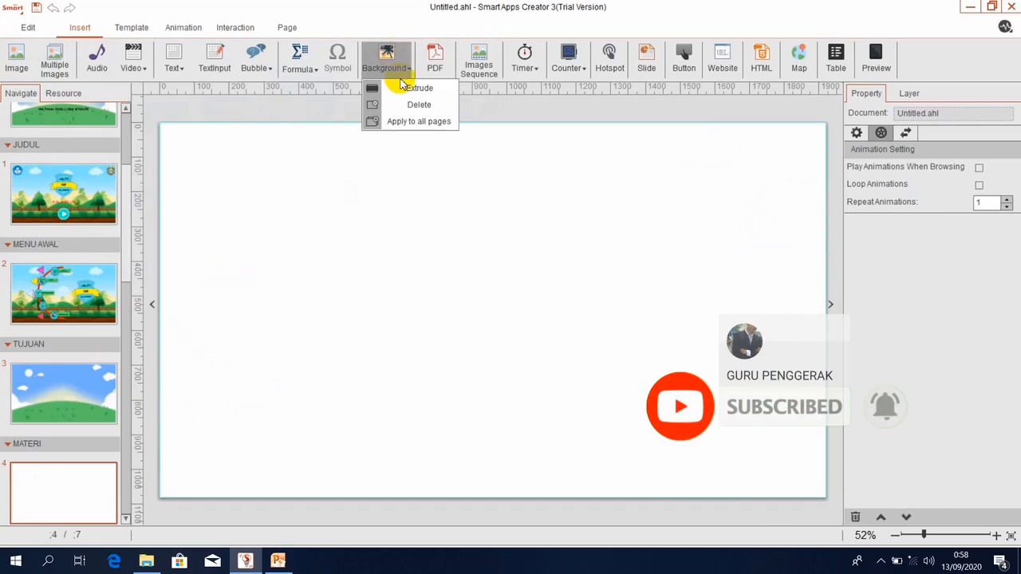
Apply the sky-and-hills background picture to the MATERI and VIDEO pages.
{"action": "left_click", "coordinate": [404, 86]}
{"action": "left_click", "coordinate": [312, 108]}
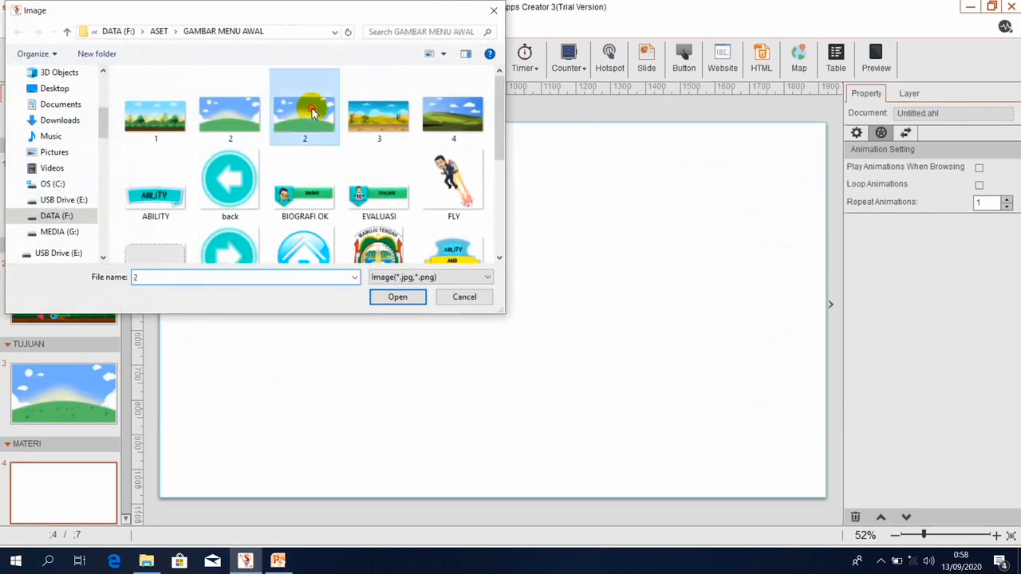
{"action": "double_click", "coordinate": [312, 108]}
{"action": "left_click", "coordinate": [125, 519]}
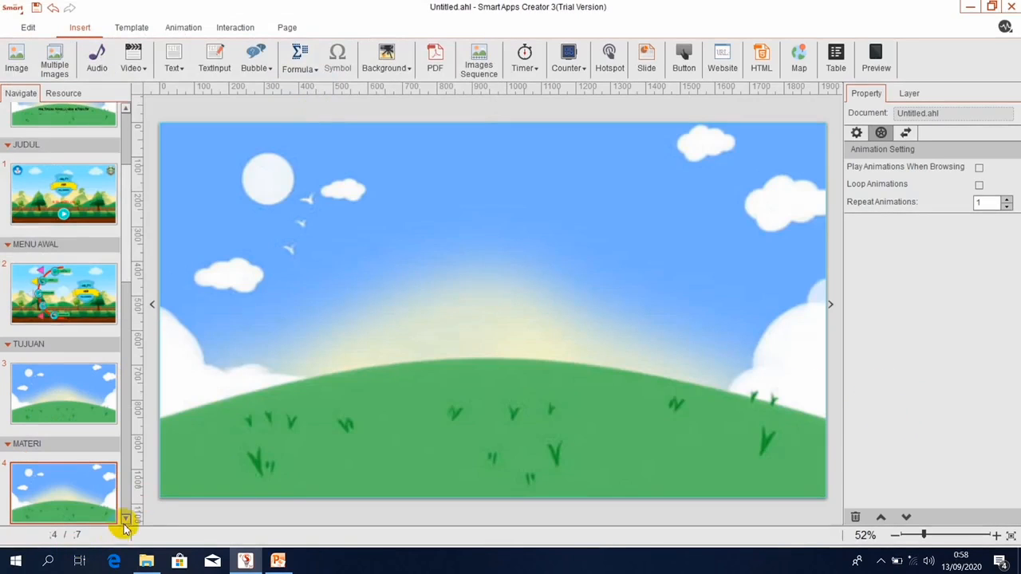
{"action": "left_click", "coordinate": [126, 520]}
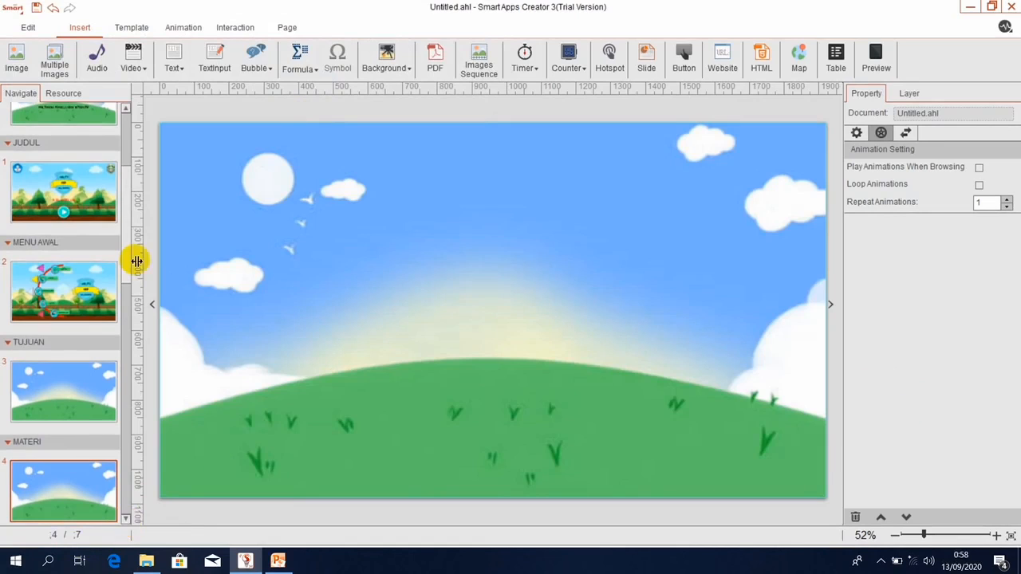
{"action": "left_click_drag", "start_coordinate": [126, 254], "coordinate": [127, 411]}
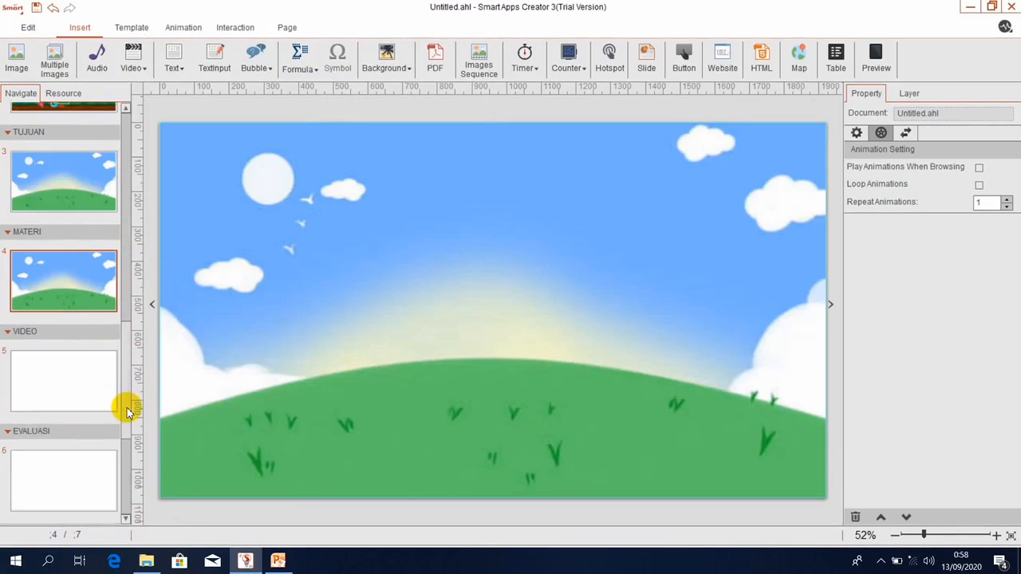
{"action": "left_click", "coordinate": [61, 383]}
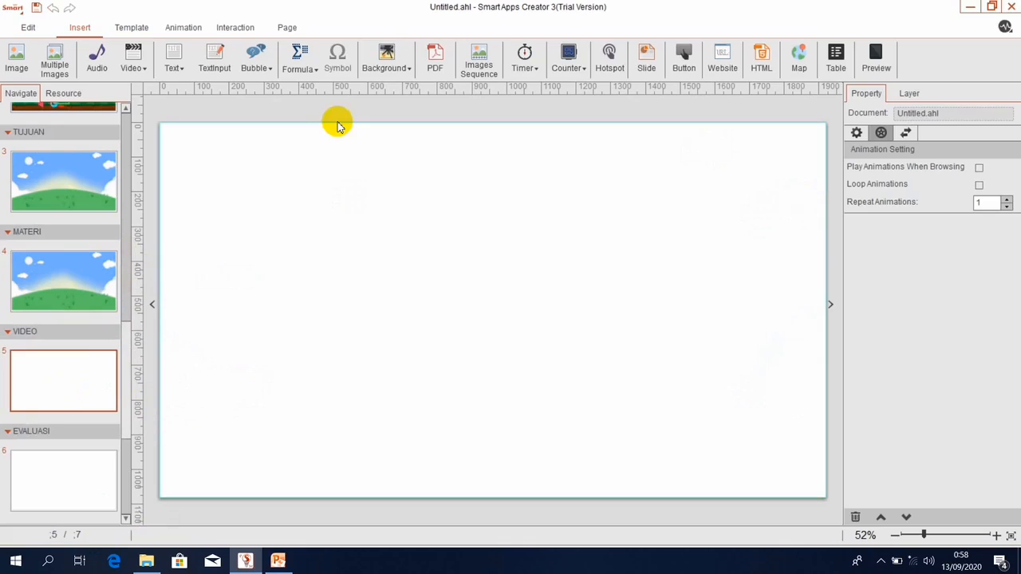
{"action": "left_click", "coordinate": [400, 50]}
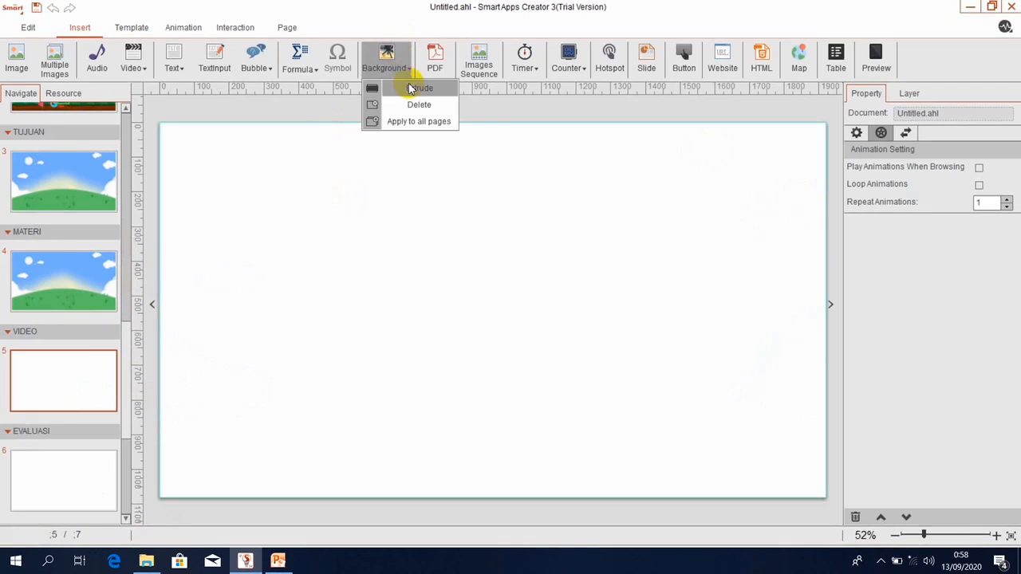
{"action": "left_click", "coordinate": [409, 89]}
{"action": "double_click", "coordinate": [301, 106]}
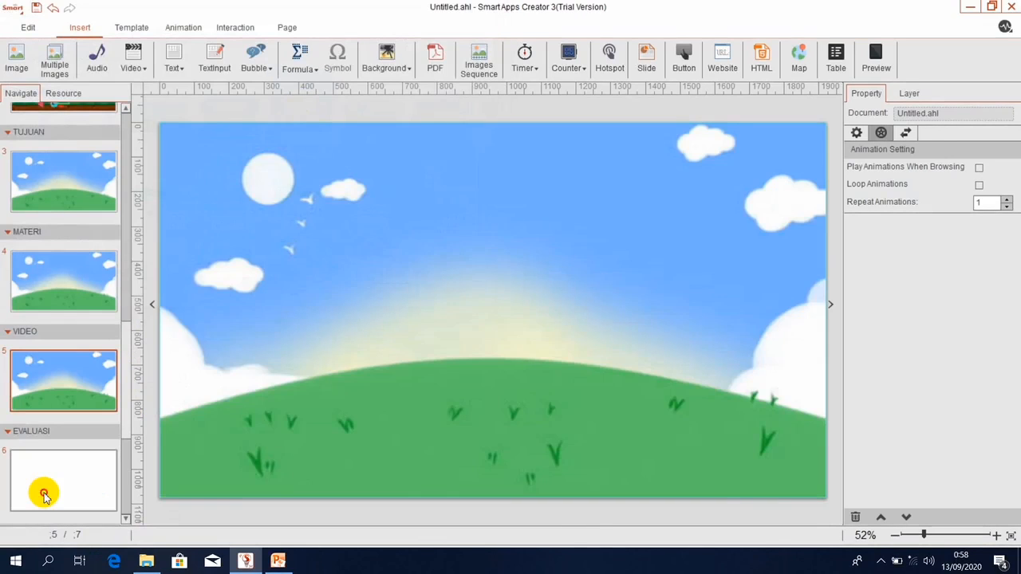
Apply the same sky-and-hills background to the EVALUASI and SUMBER BELAJAR pages.
{"action": "left_click", "coordinate": [44, 496]}
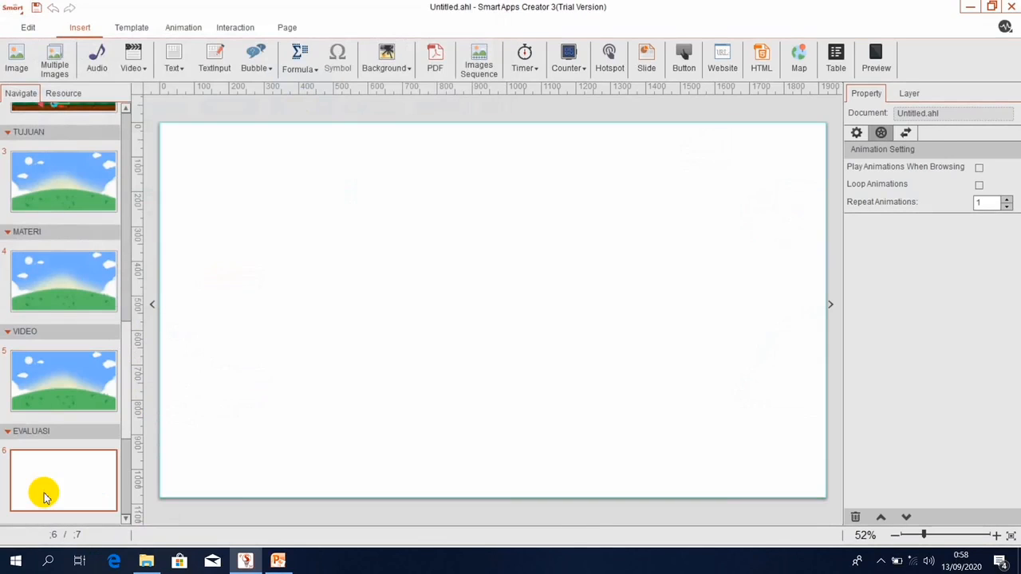
{"action": "left_click", "coordinate": [390, 72]}
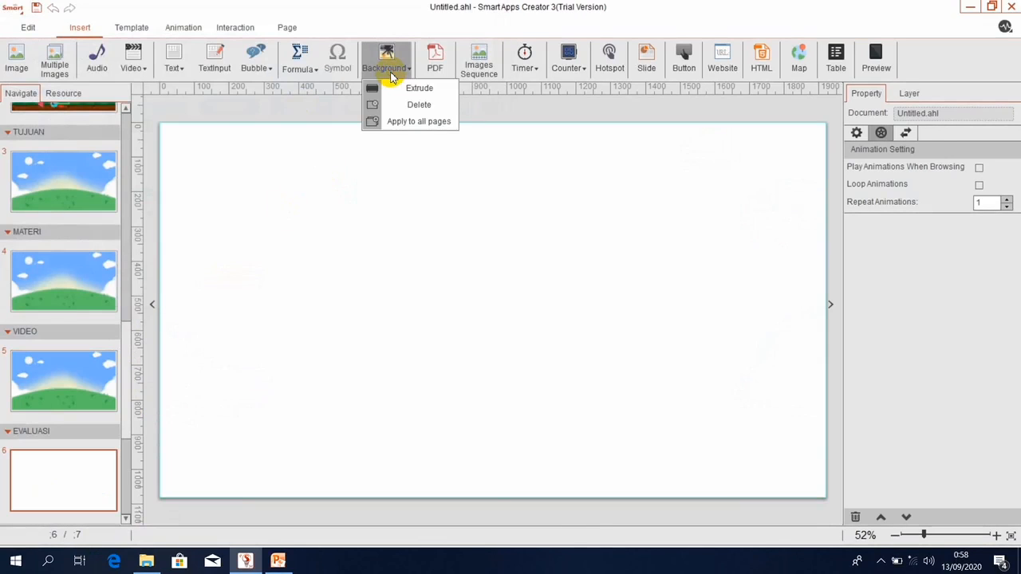
{"action": "left_click", "coordinate": [403, 89]}
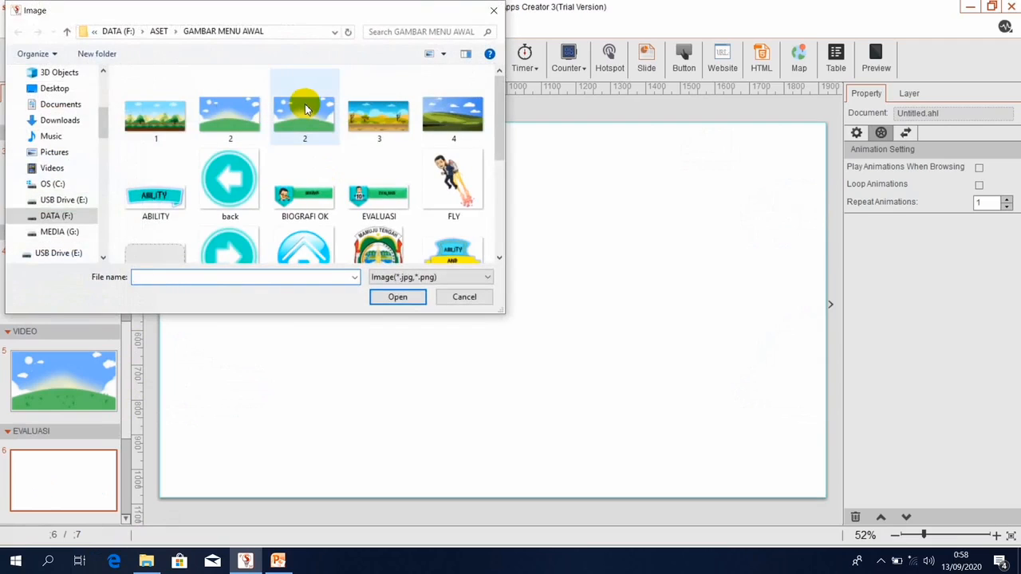
{"action": "double_click", "coordinate": [305, 108]}
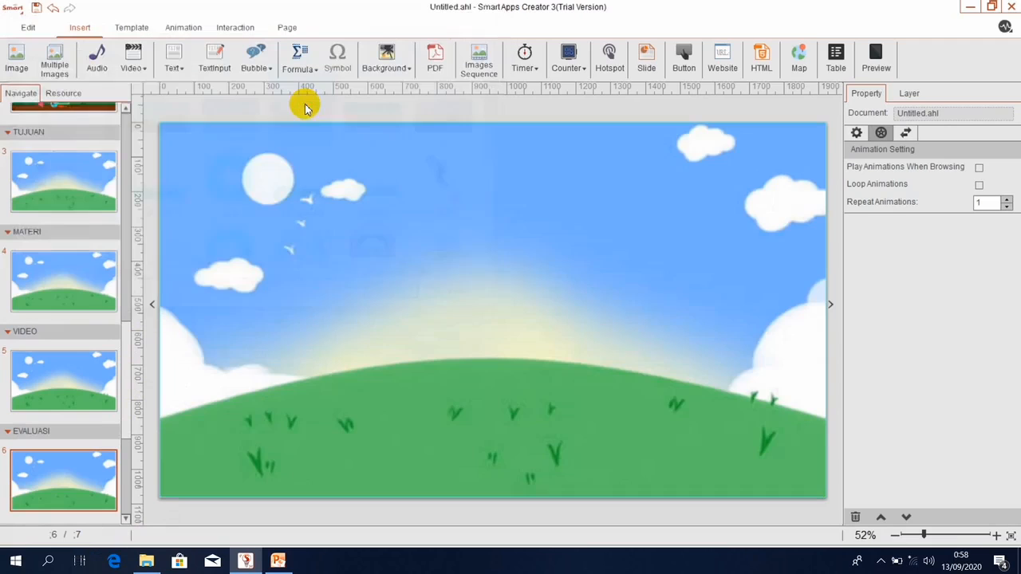
{"action": "left_click", "coordinate": [125, 520]}
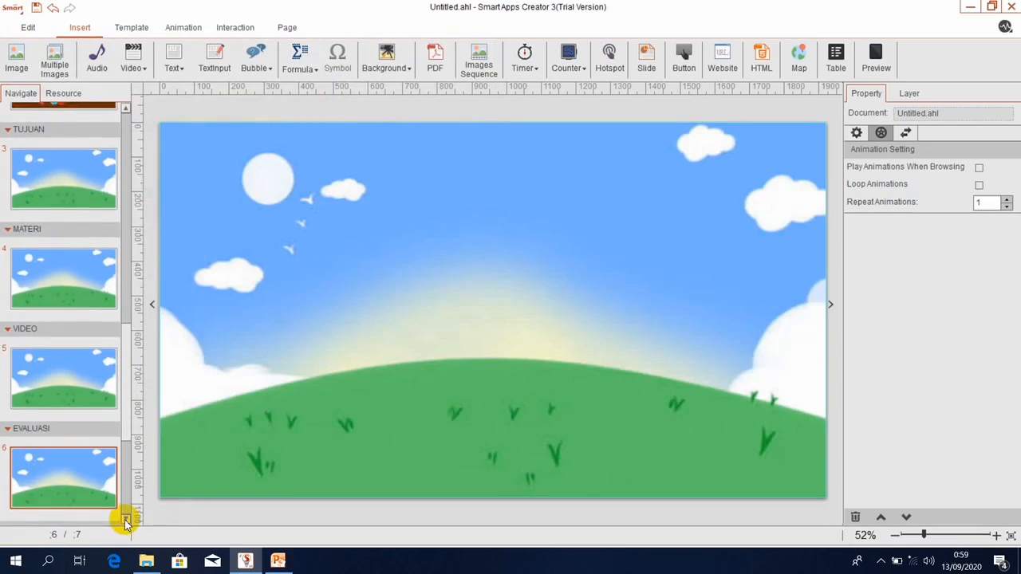
{"action": "scroll", "coordinate": [103, 507], "scroll_direction": "down", "scroll_amount": 1}
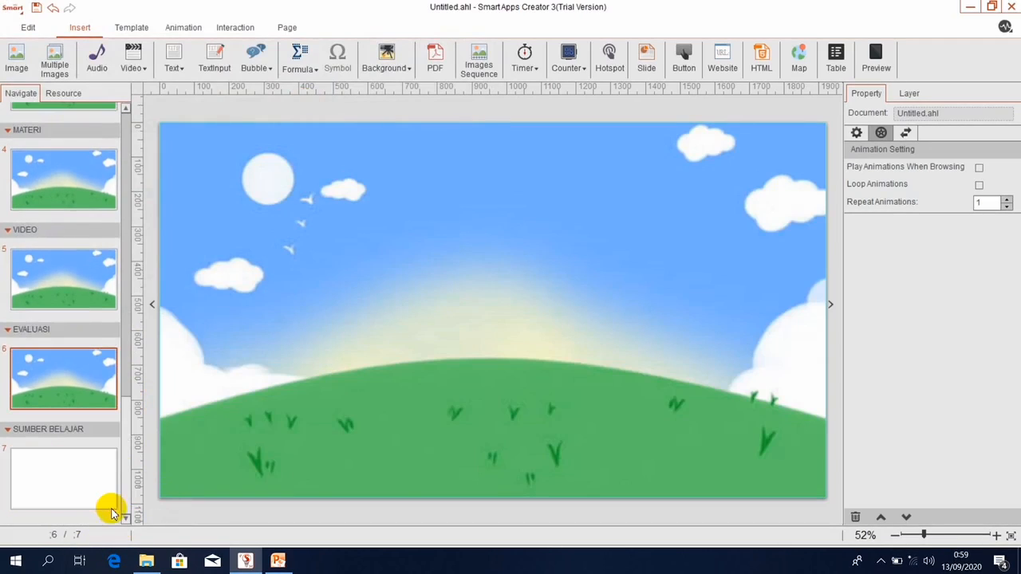
{"action": "left_click", "coordinate": [55, 462]}
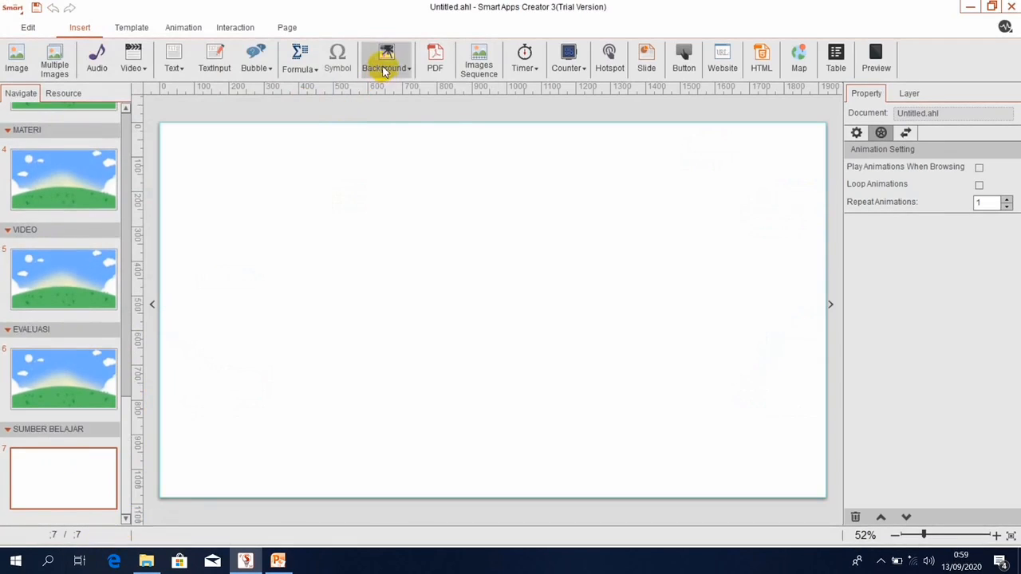
{"action": "left_click", "coordinate": [385, 69]}
{"action": "left_click", "coordinate": [391, 87]}
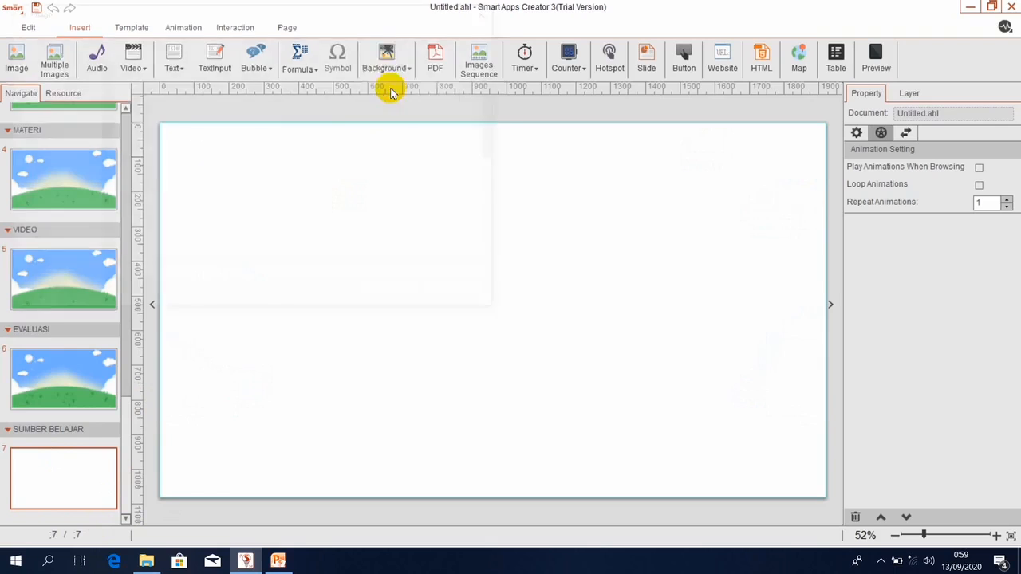
{"action": "double_click", "coordinate": [295, 122]}
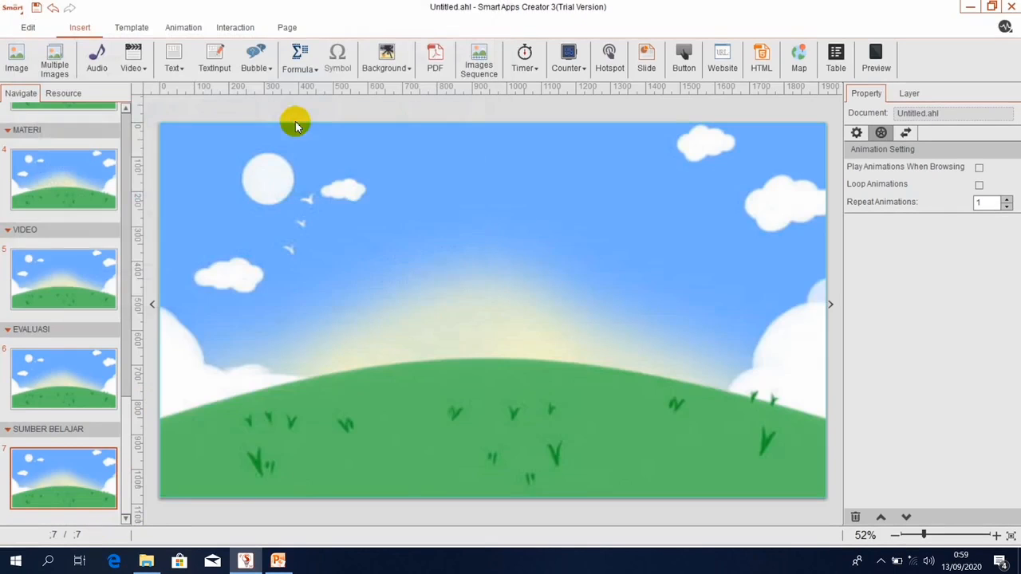
{"action": "left_click", "coordinate": [126, 109]}
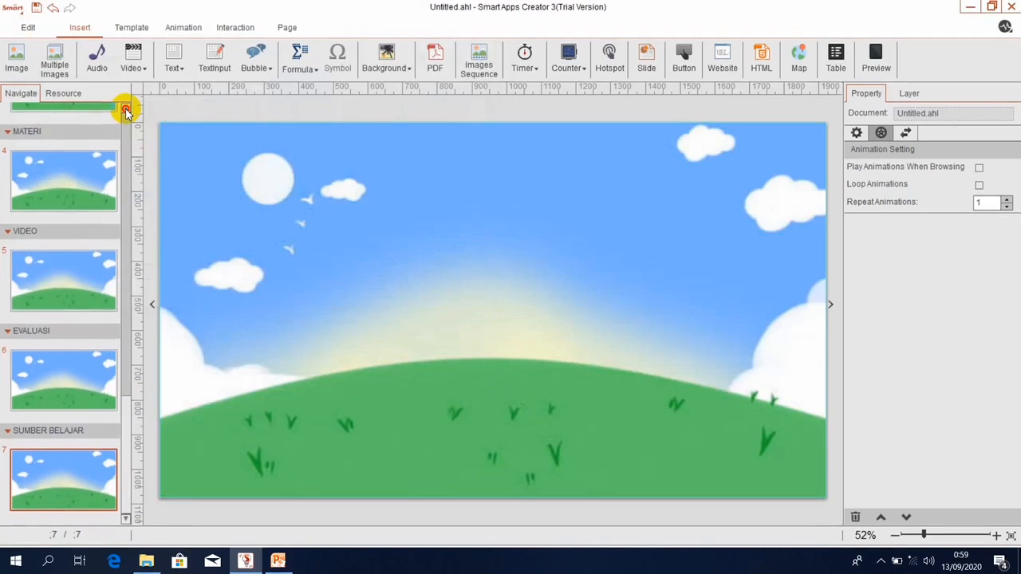
{"action": "scroll", "coordinate": [126, 109], "scroll_direction": "up", "scroll_amount": 2}
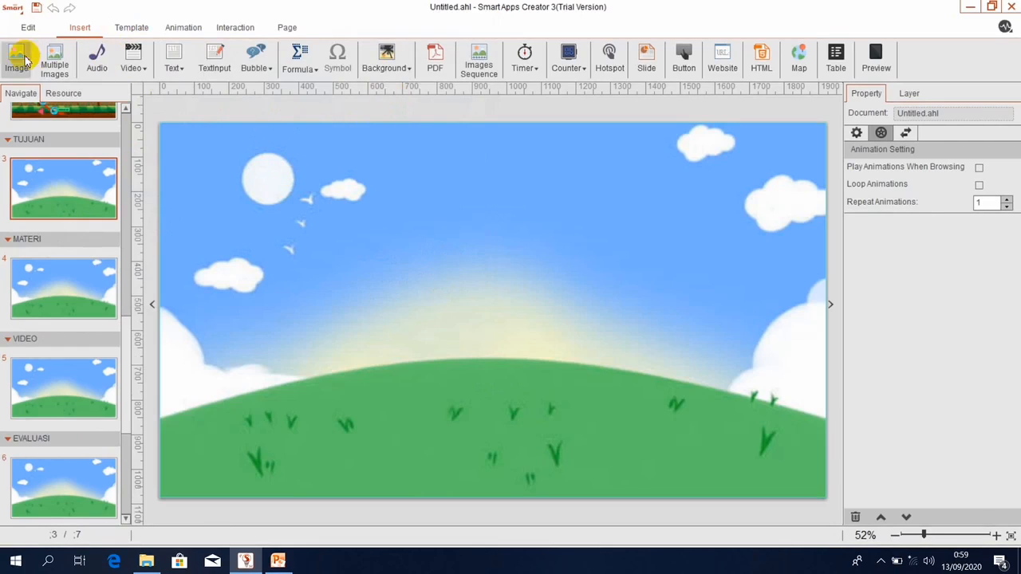
Insert home 1.png on TUJUAN, moving and shrinking it into the top-left corner.
{"action": "left_click", "coordinate": [15, 60]}
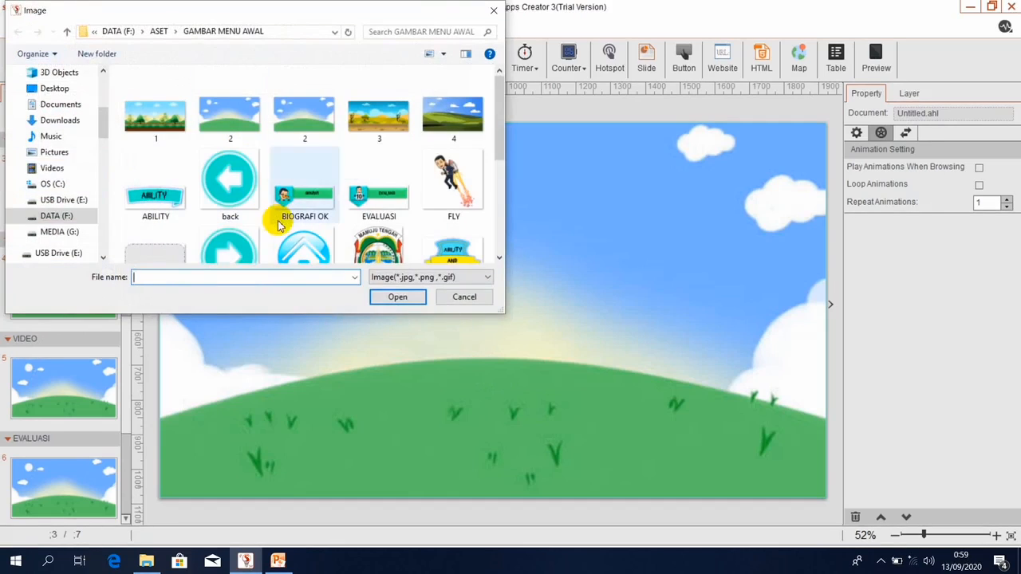
{"action": "double_click", "coordinate": [291, 241]}
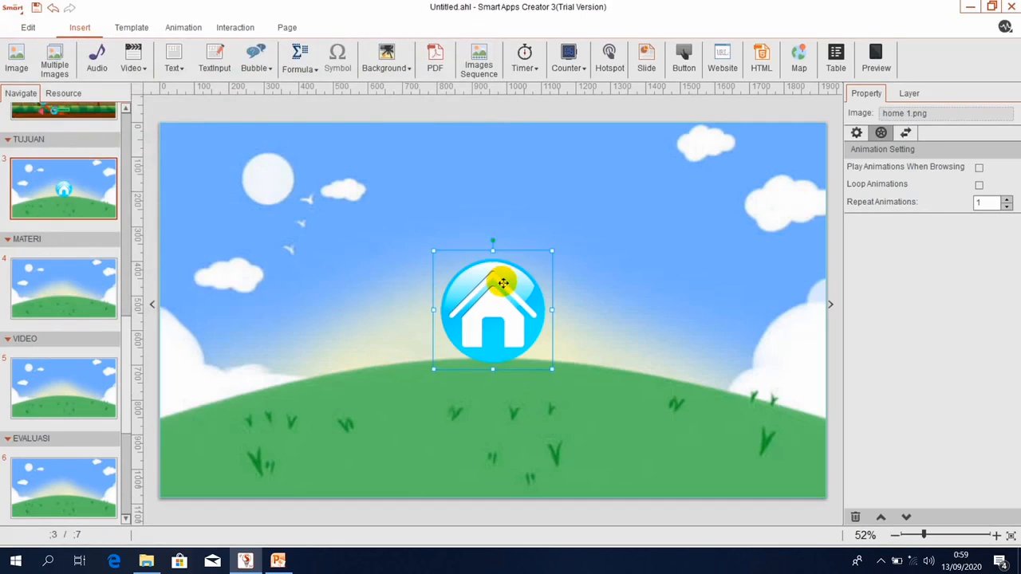
{"action": "left_click_drag", "start_coordinate": [503, 282], "coordinate": [236, 156]}
{"action": "left_click_drag", "start_coordinate": [285, 241], "coordinate": [231, 174]}
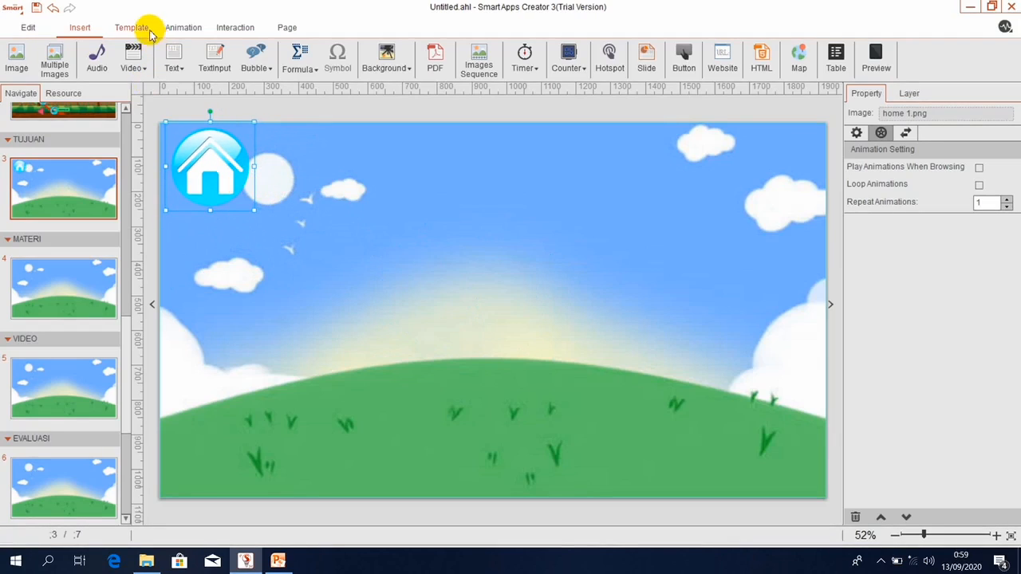
Add a Float Up entrance animation to the home icon, playing when the page is viewed.
{"action": "left_click", "coordinate": [194, 29]}
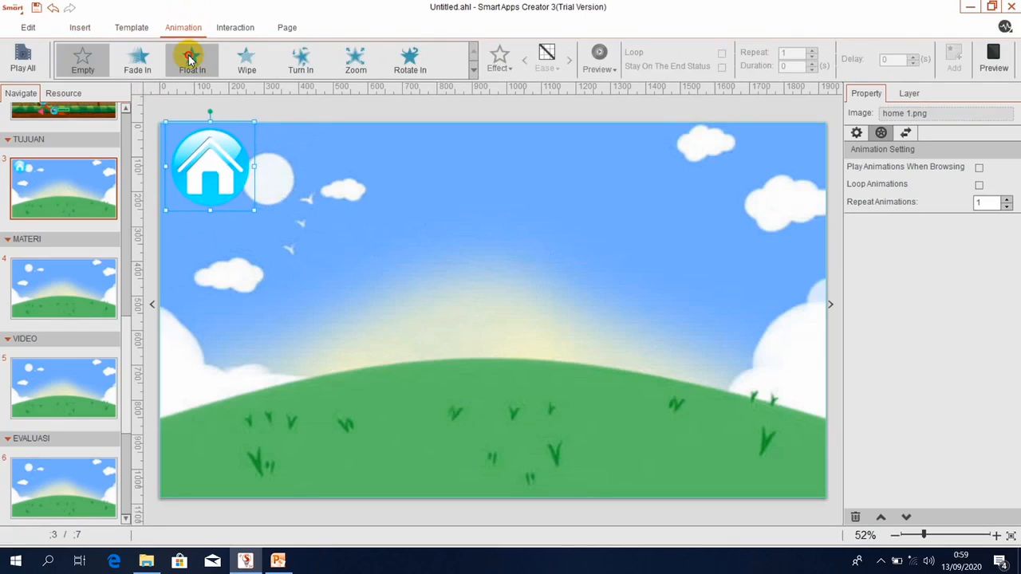
{"action": "left_click", "coordinate": [191, 58]}
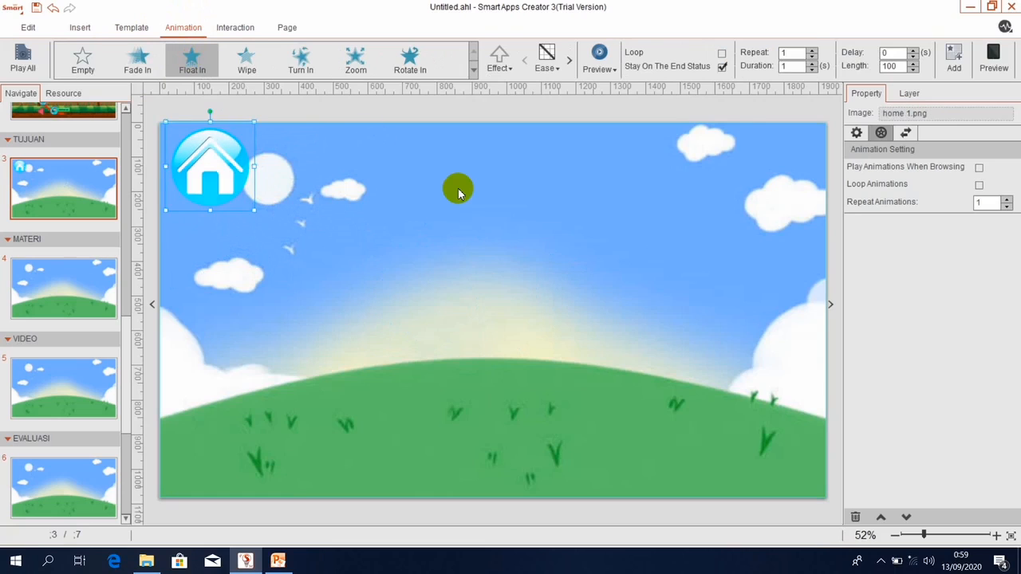
{"action": "left_click", "coordinate": [960, 53]}
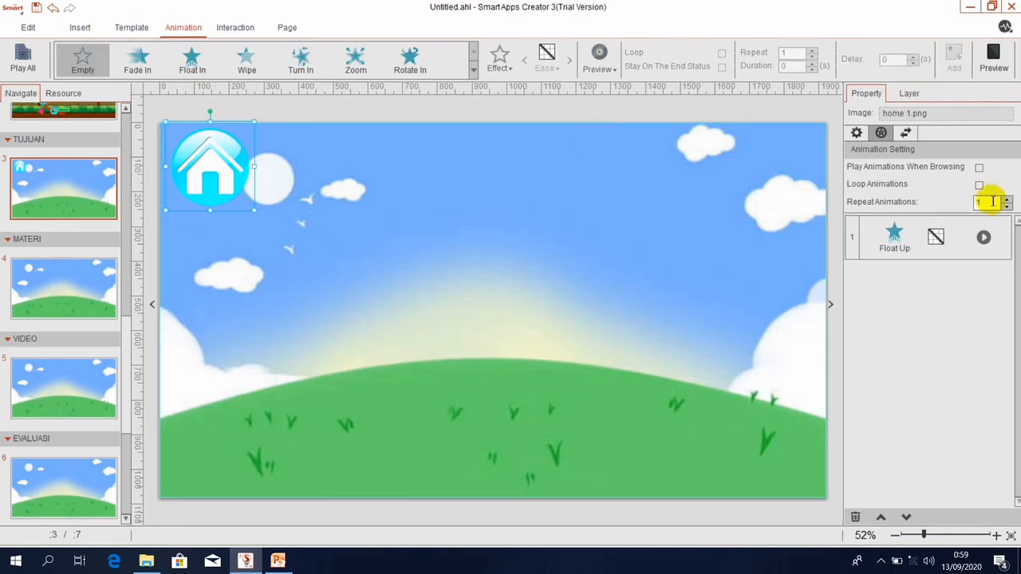
{"action": "left_click", "coordinate": [979, 168]}
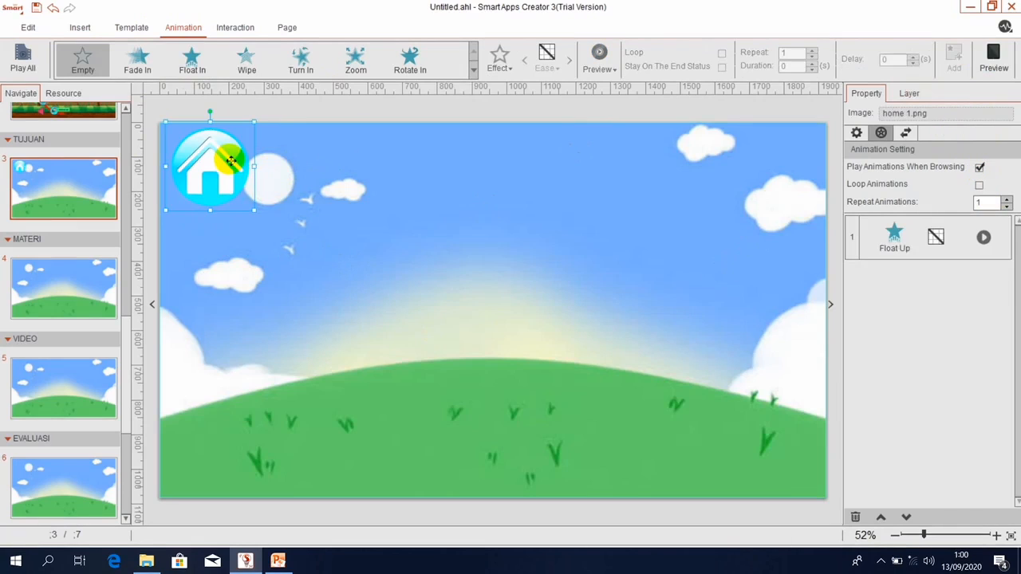
{"action": "left_click", "coordinate": [228, 31]}
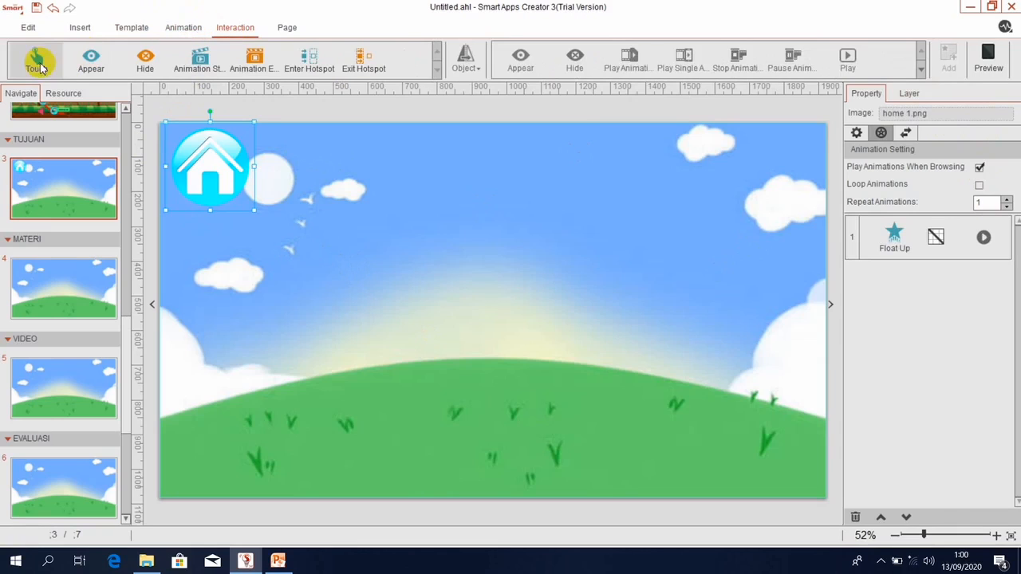
Add a Touch interaction so tapping home 1.png switches to page 2, MENU AWAL.
{"action": "left_click", "coordinate": [34, 63]}
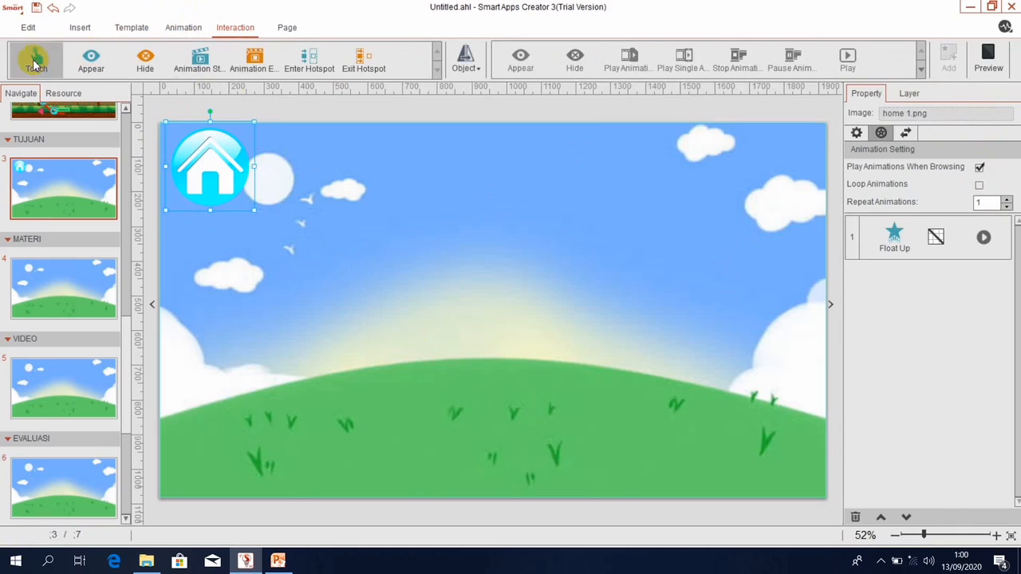
{"action": "left_click", "coordinate": [467, 68]}
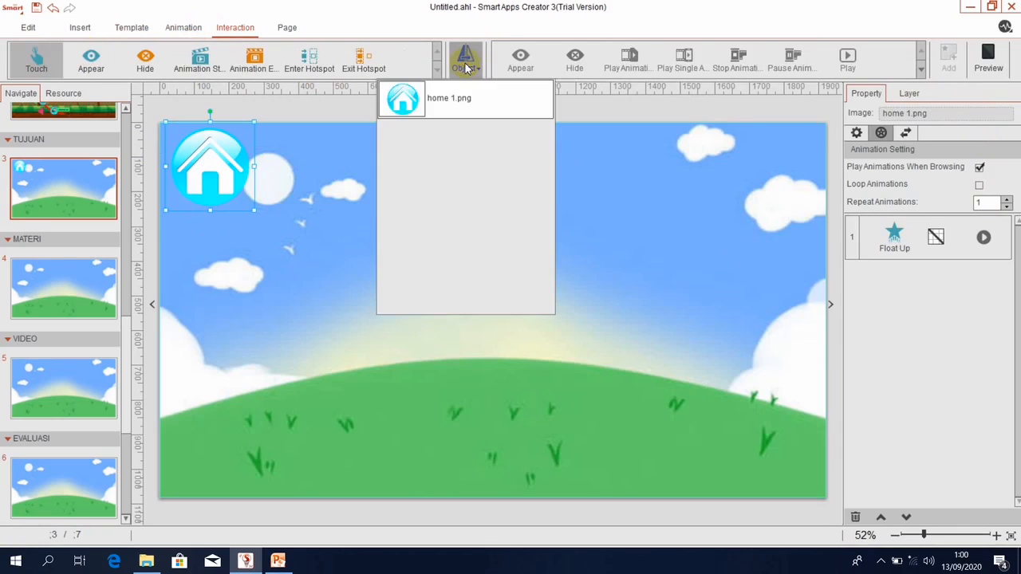
{"action": "left_click", "coordinate": [403, 102]}
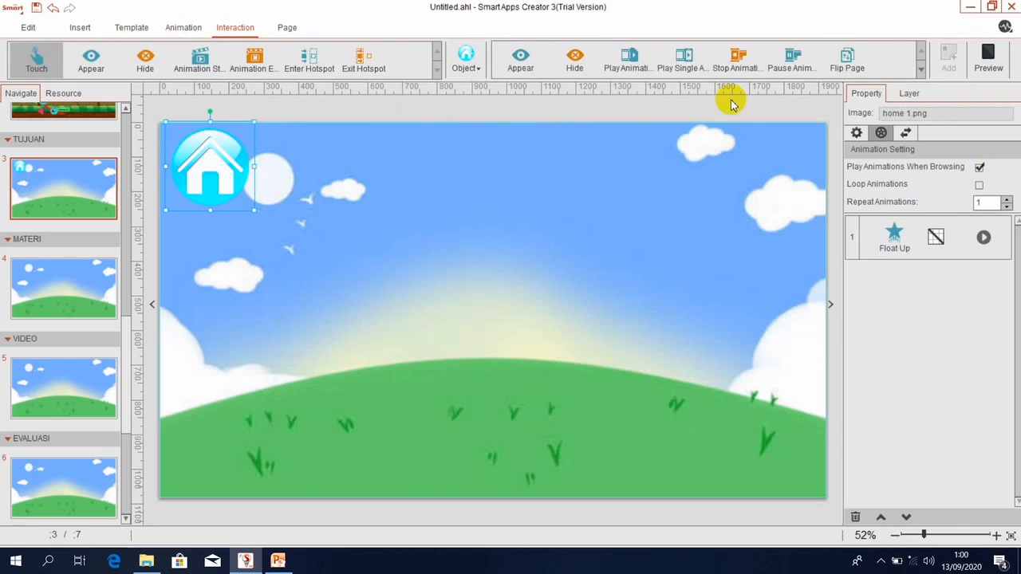
{"action": "left_click", "coordinate": [919, 71]}
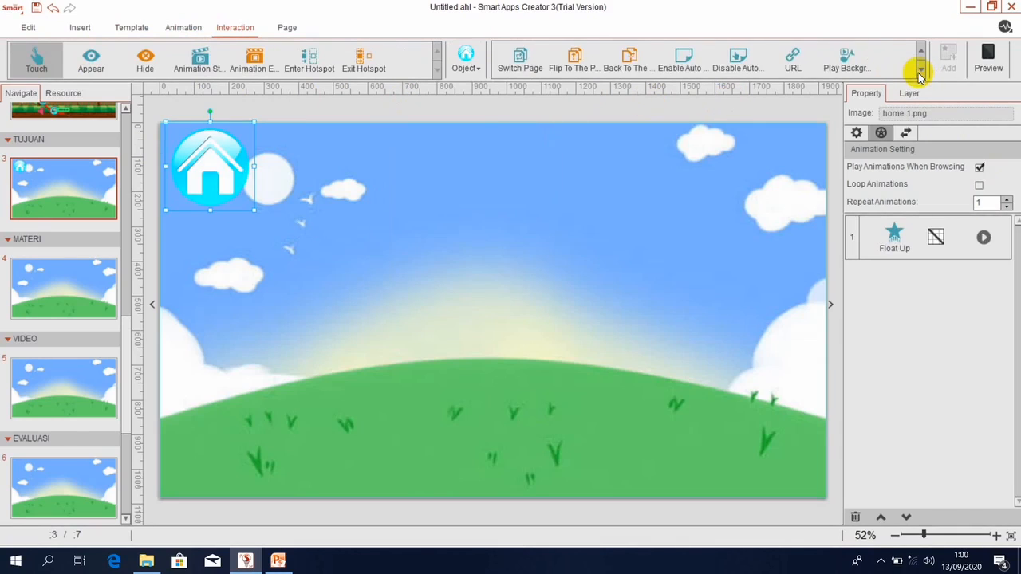
{"action": "left_click", "coordinate": [518, 62]}
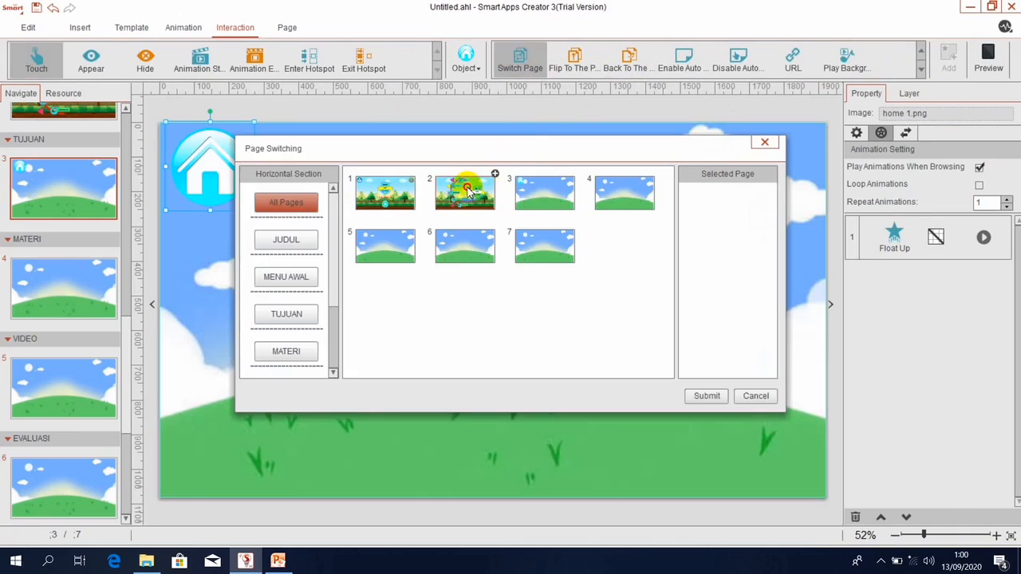
{"action": "left_click", "coordinate": [468, 192]}
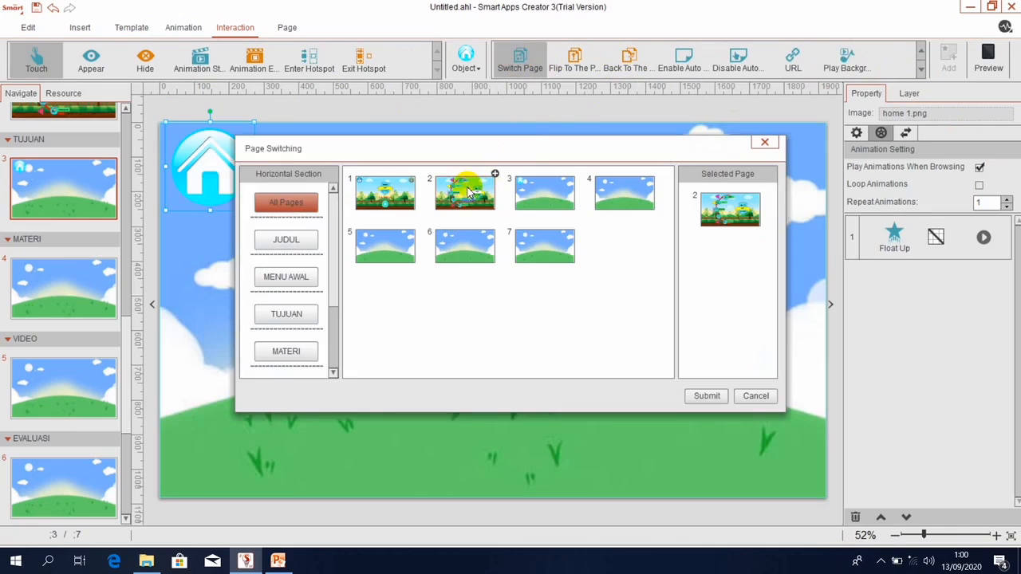
{"action": "left_click", "coordinate": [706, 396]}
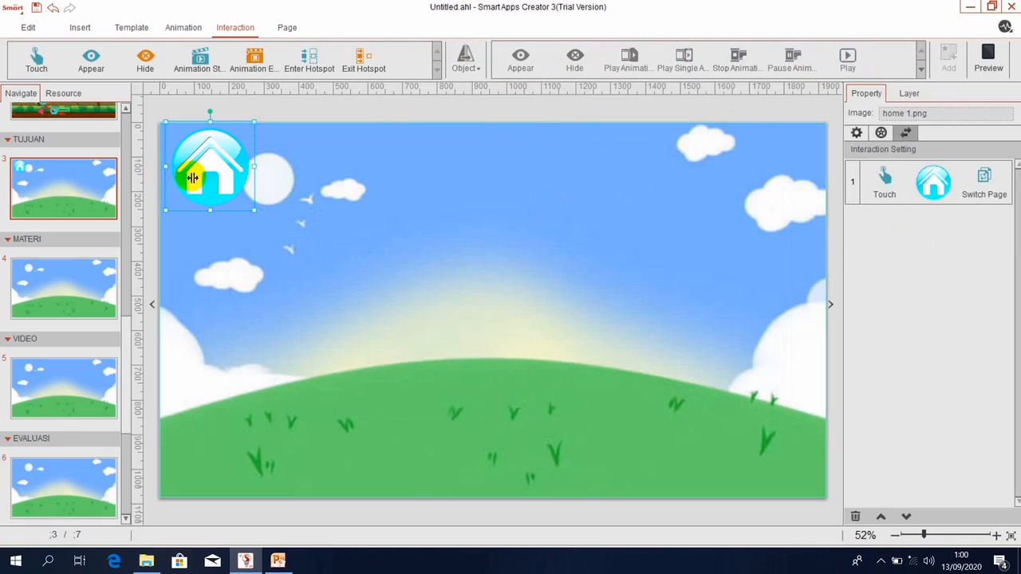
{"action": "left_click", "coordinate": [77, 270]}
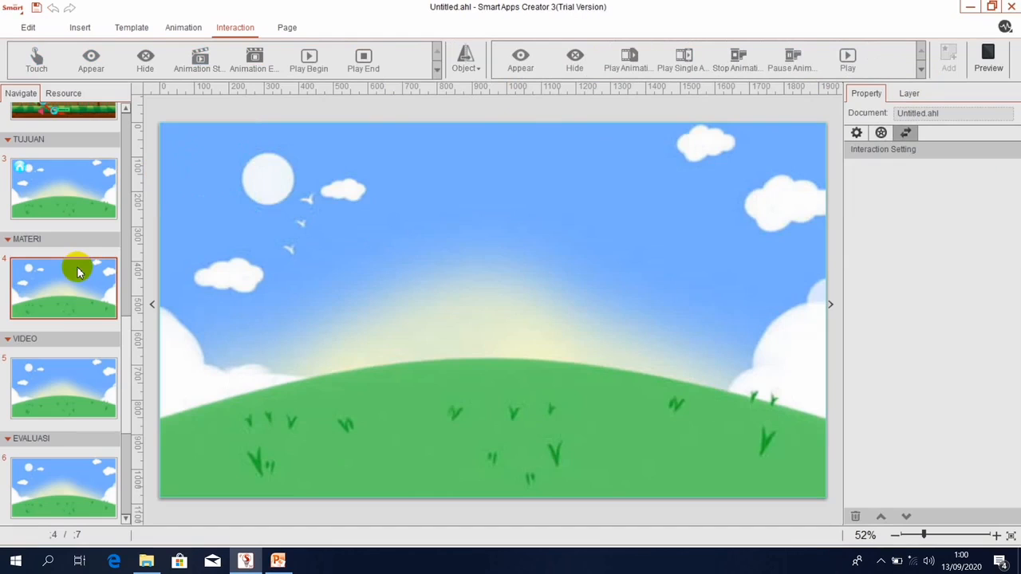
Paste the linked home icon onto pages 4, 5, 6 and 7.
{"action": "key", "text": "ctrl+v"}
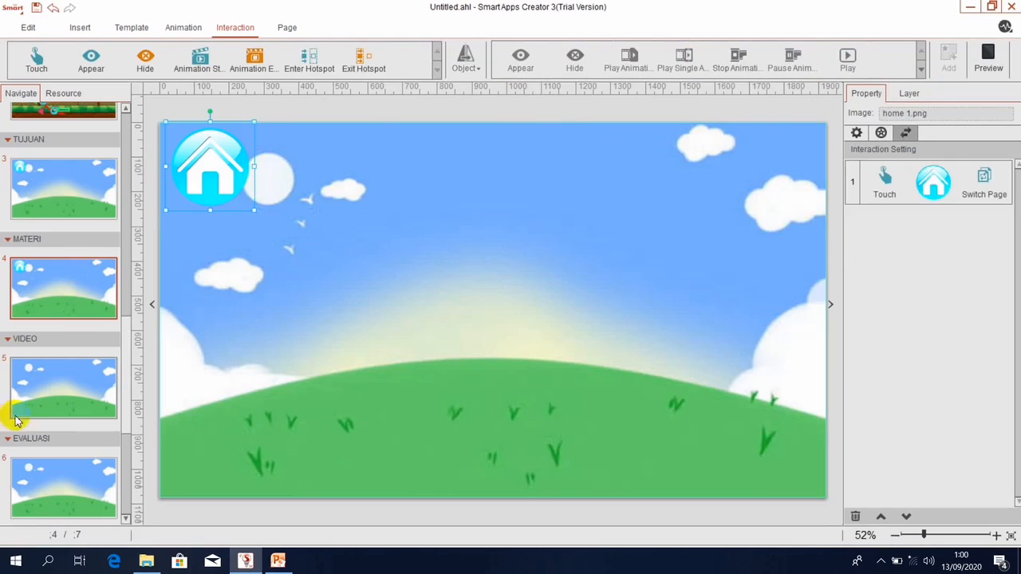
{"action": "left_click", "coordinate": [51, 399]}
{"action": "key", "text": "ctrl+v"}
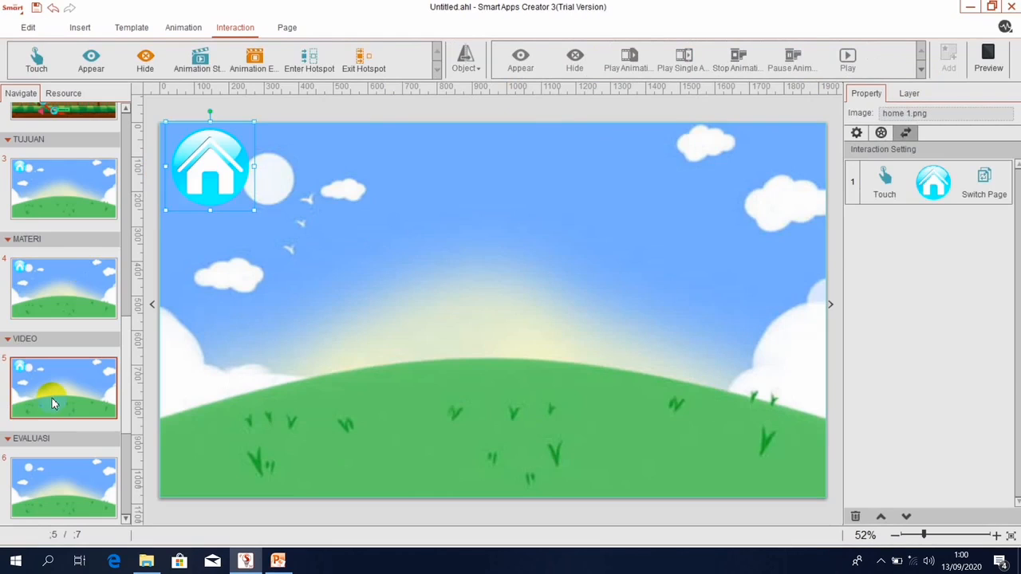
{"action": "left_click", "coordinate": [36, 499]}
{"action": "key", "text": "ctrl+v"}
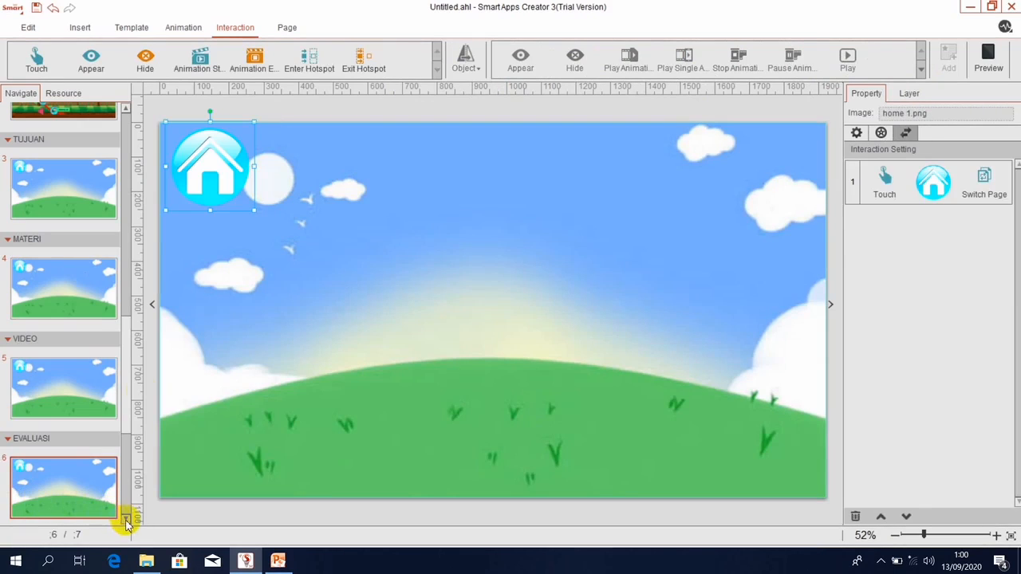
{"action": "left_click_drag", "start_coordinate": [128, 384], "coordinate": [125, 479]}
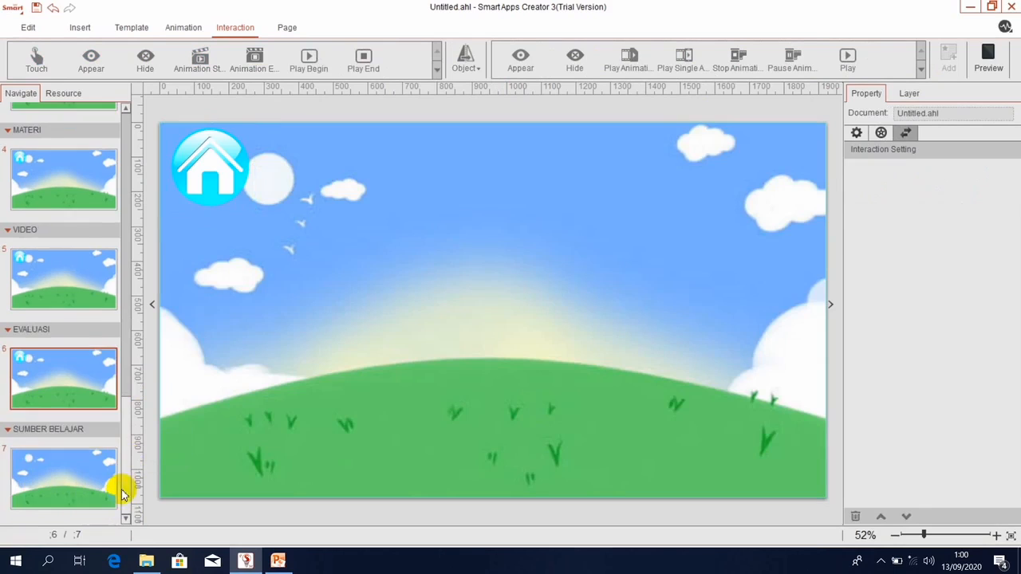
{"action": "left_click", "coordinate": [36, 483]}
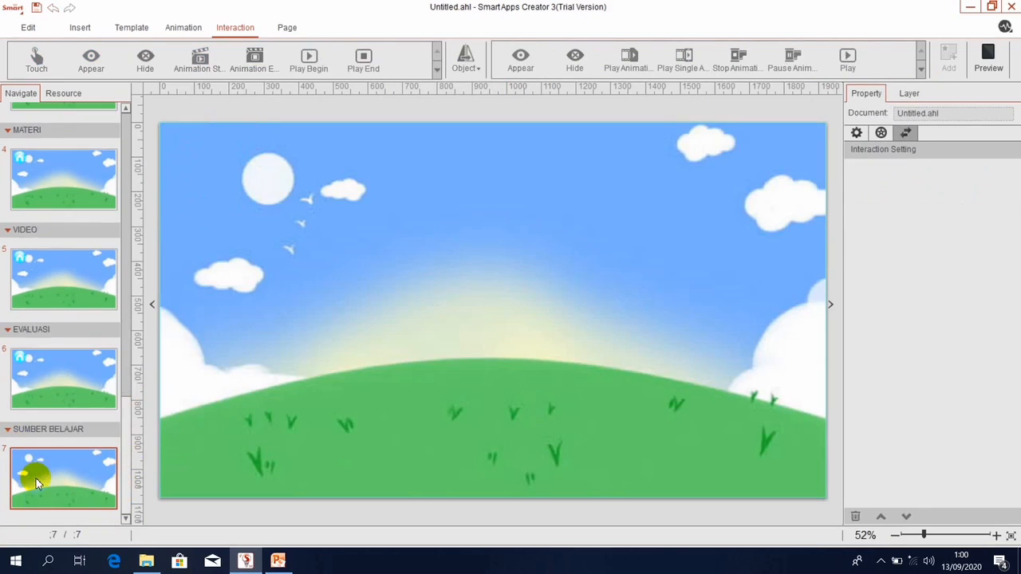
{"action": "key", "text": "ctrl+v"}
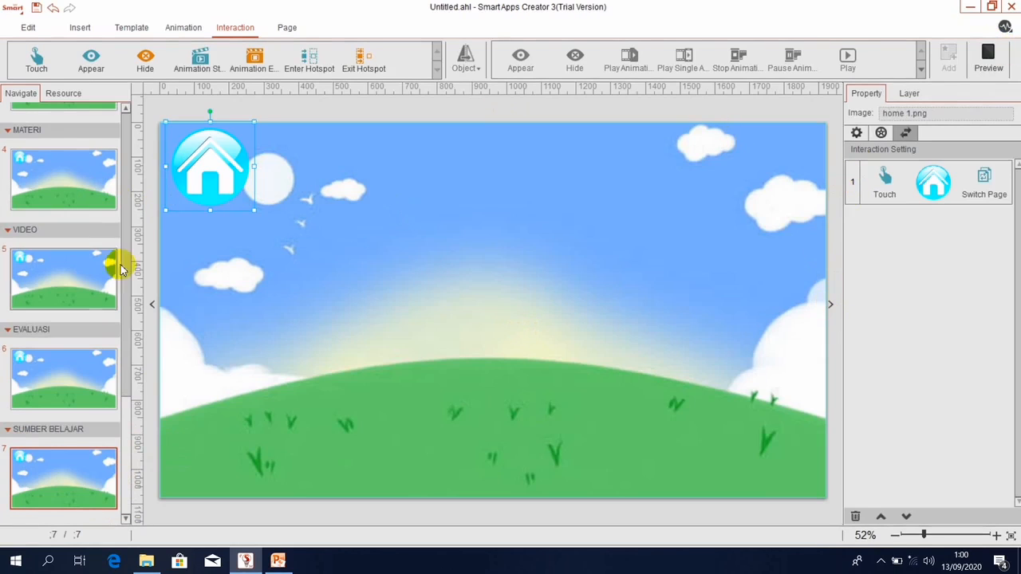
Preview the app from the Start Page, then close the preview.
{"action": "left_click_drag", "start_coordinate": [126, 447], "coordinate": [132, 123]}
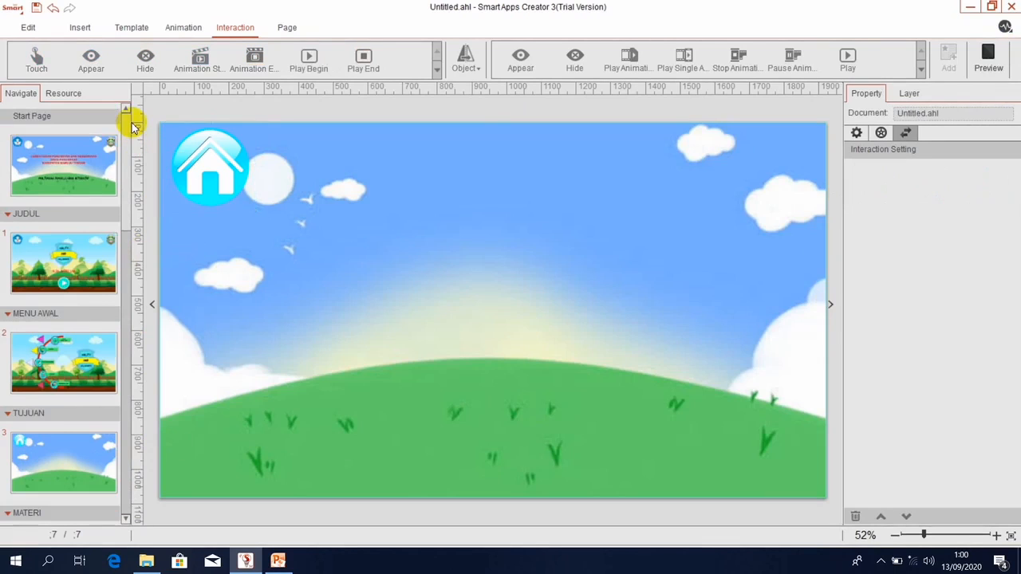
{"action": "left_click", "coordinate": [77, 151]}
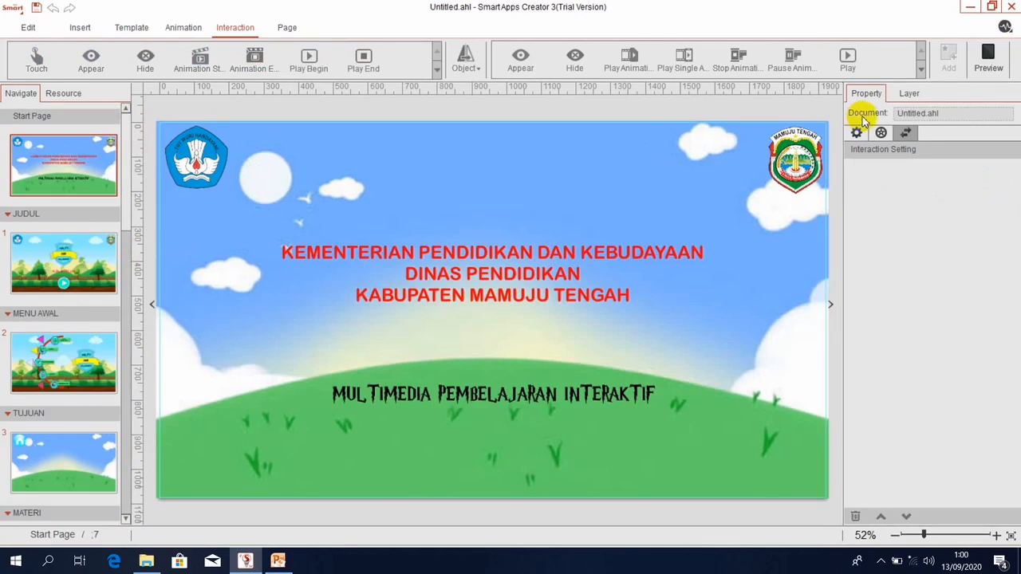
{"action": "left_click", "coordinate": [987, 55]}
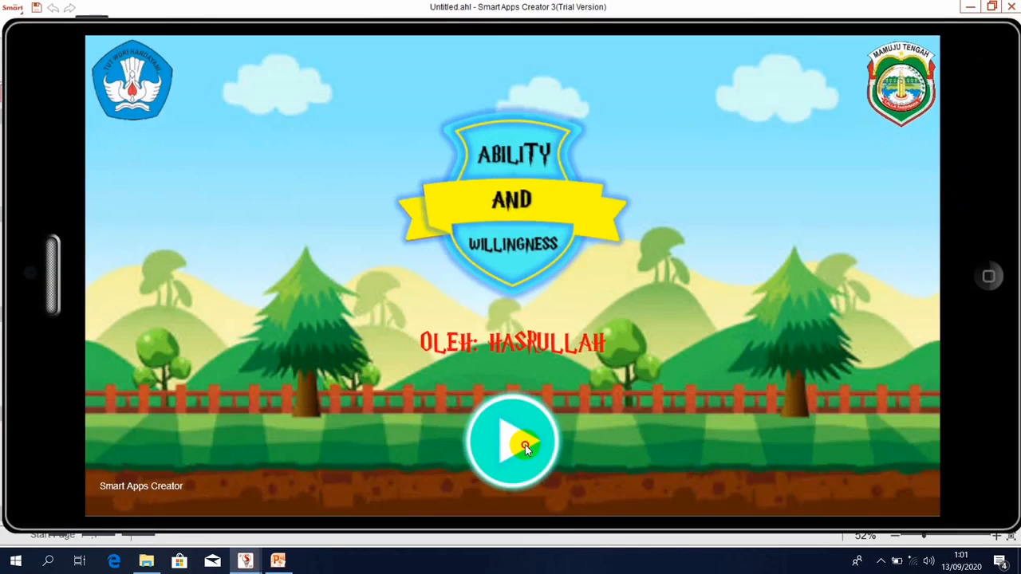
{"action": "left_click", "coordinate": [991, 275]}
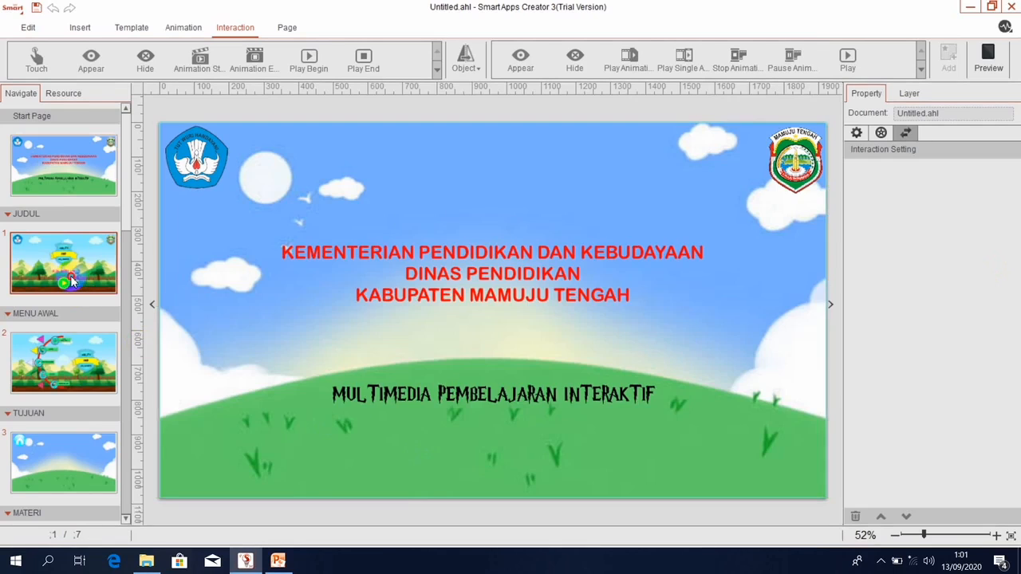
Link JUDUL's play.png to switch to page 2 on touch, then preview from the Start Page.
{"action": "left_click", "coordinate": [72, 281]}
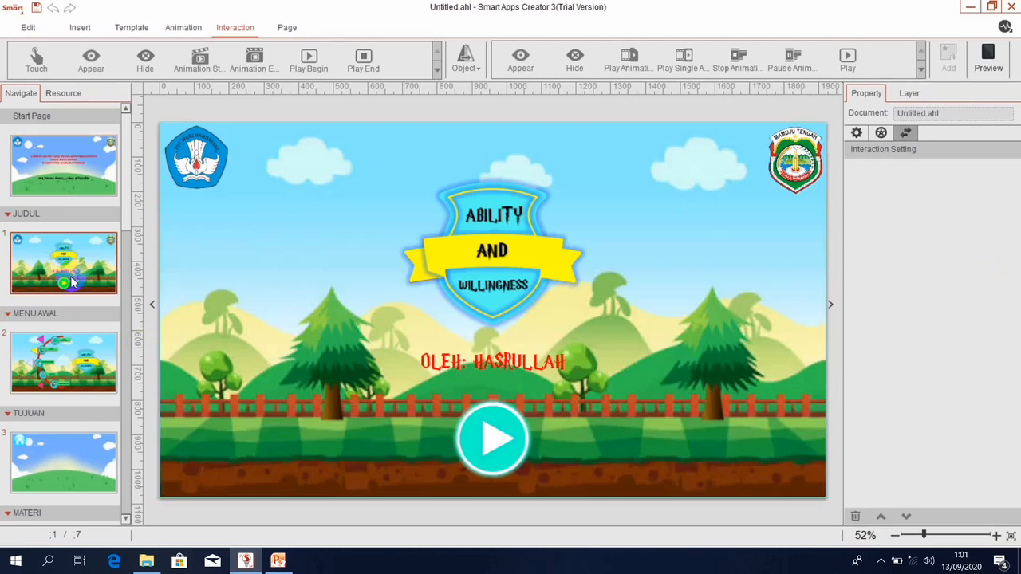
{"action": "left_click", "coordinate": [488, 445]}
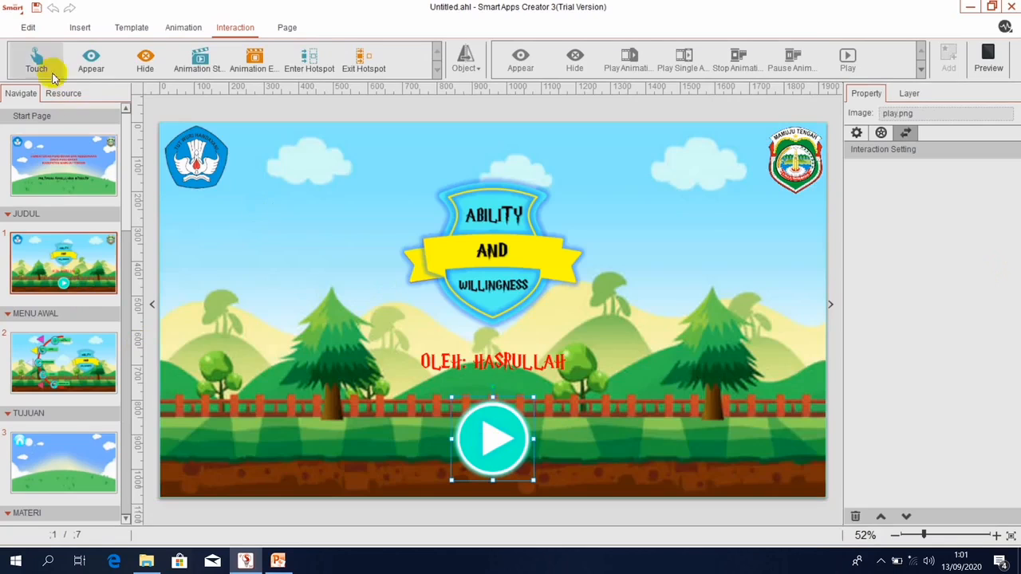
{"action": "left_click", "coordinate": [35, 59]}
{"action": "left_click", "coordinate": [467, 64]}
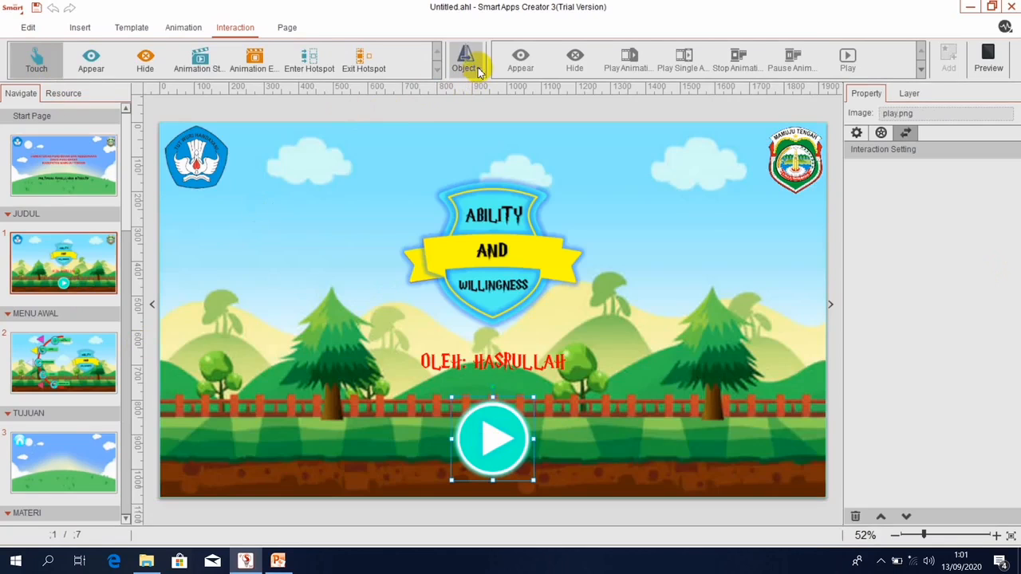
{"action": "left_click", "coordinate": [441, 99]}
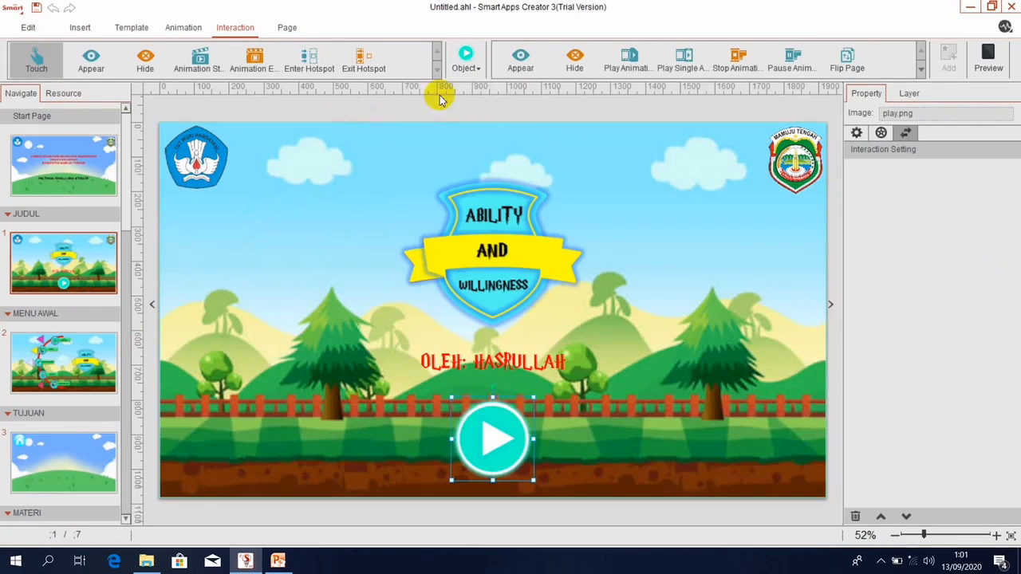
{"action": "left_click", "coordinate": [922, 70]}
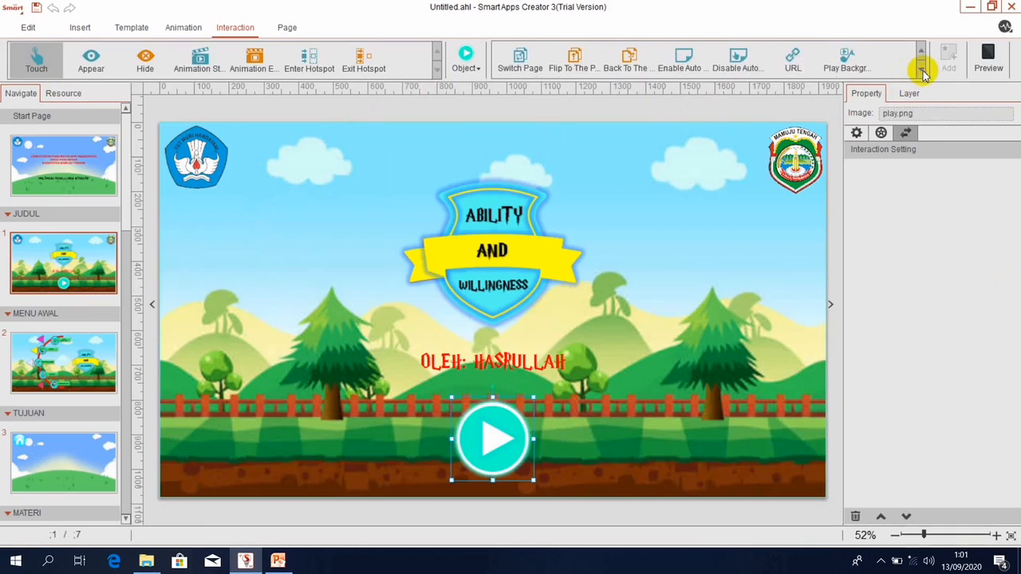
{"action": "left_click", "coordinate": [520, 63]}
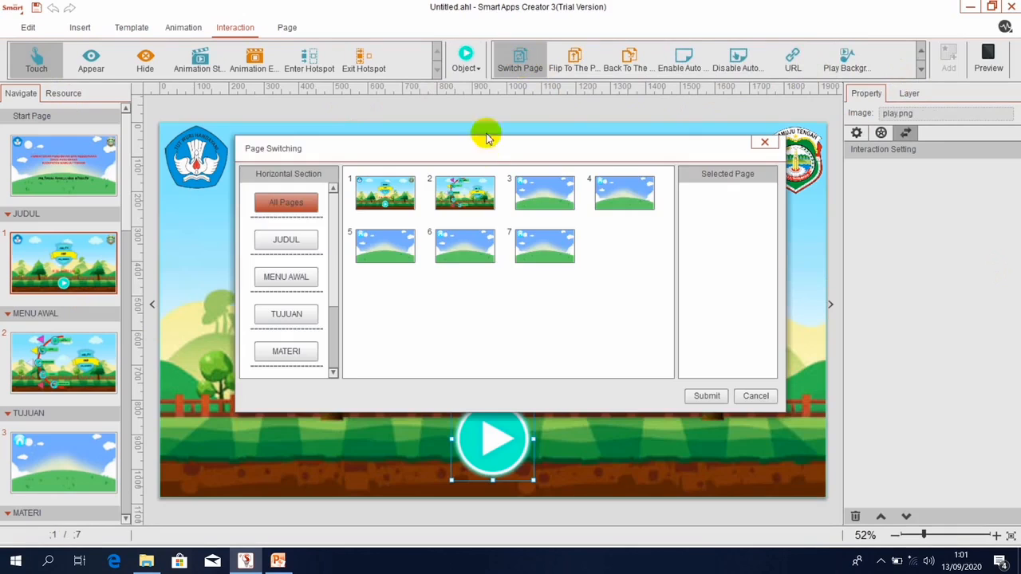
{"action": "mouse_move", "coordinate": [467, 203]}
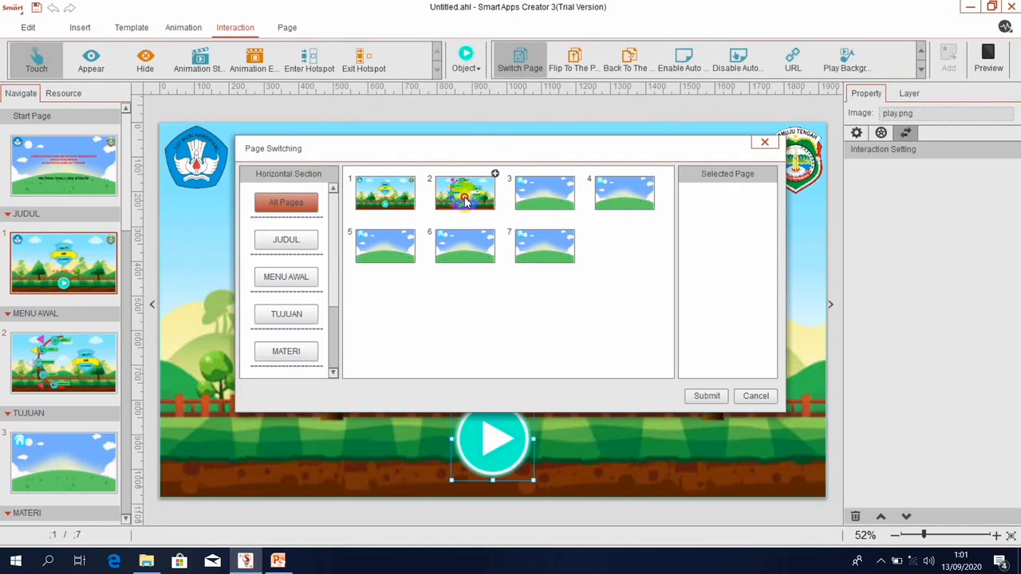
{"action": "left_click", "coordinate": [466, 204]}
{"action": "left_click", "coordinate": [704, 397]}
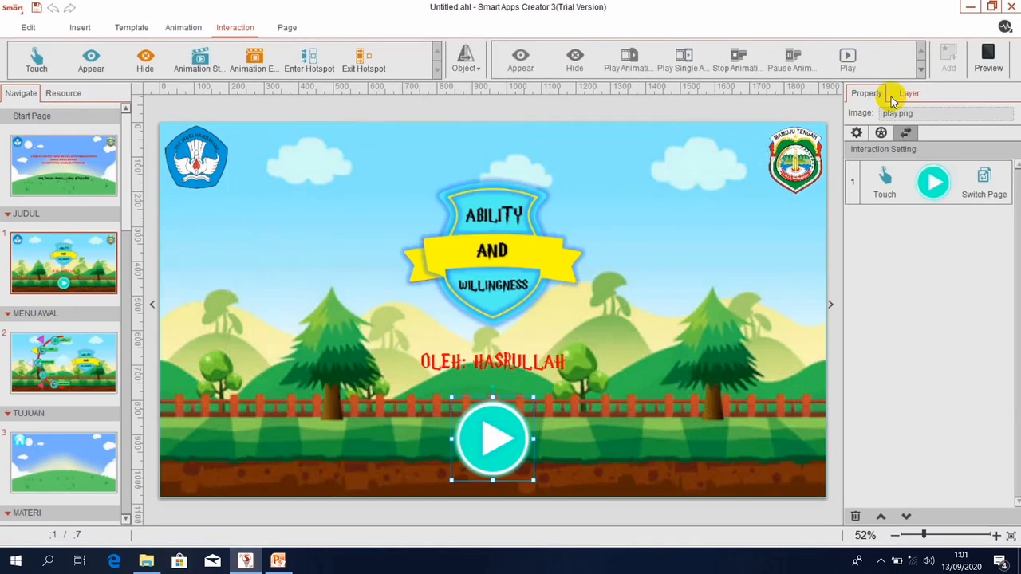
{"action": "left_click", "coordinate": [95, 154]}
{"action": "left_click", "coordinate": [991, 60]}
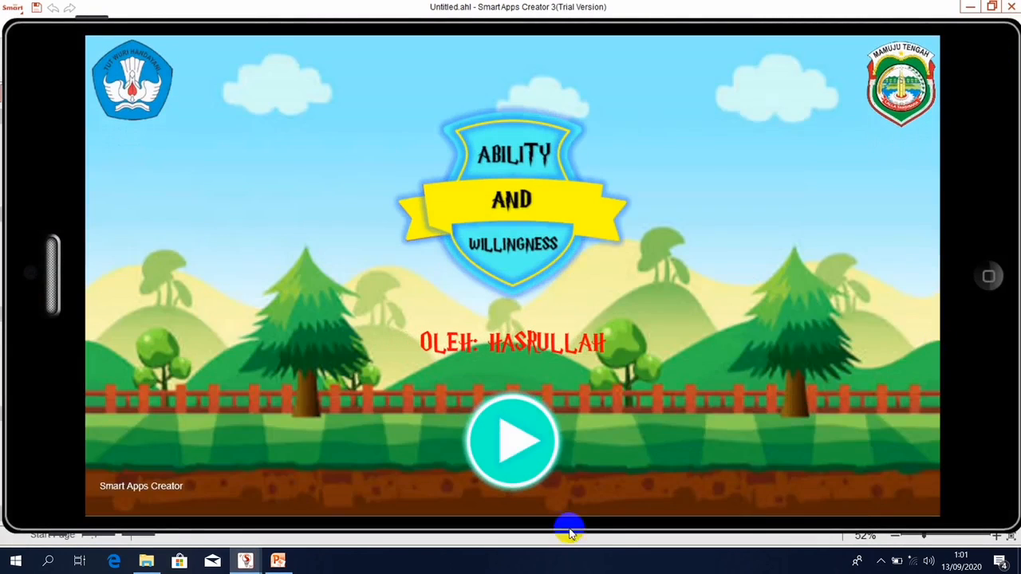
Enter the menu, then test Tujuan, Materi and Video pages and their home icons.
{"action": "left_click", "coordinate": [502, 448]}
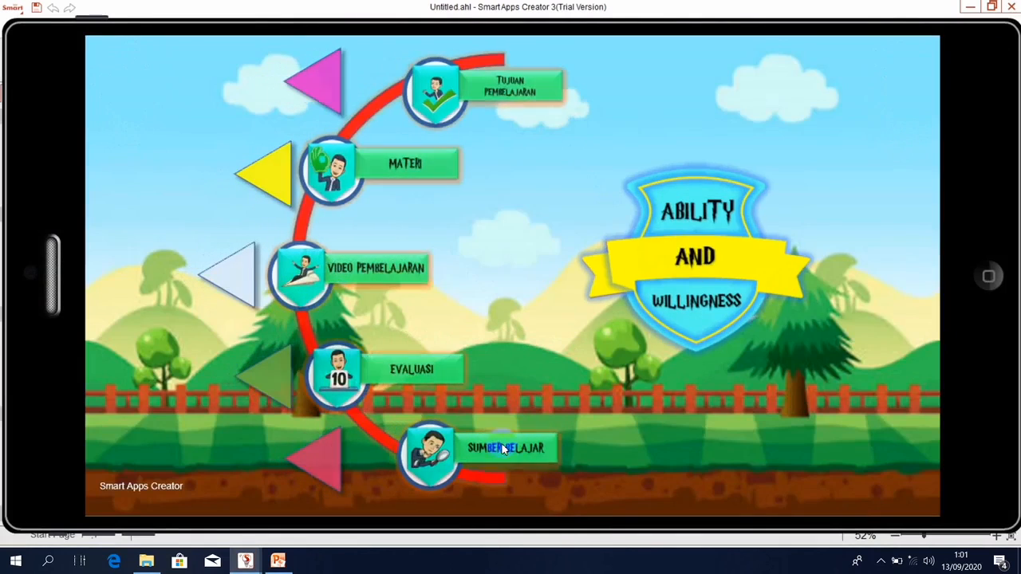
{"action": "left_click", "coordinate": [476, 88]}
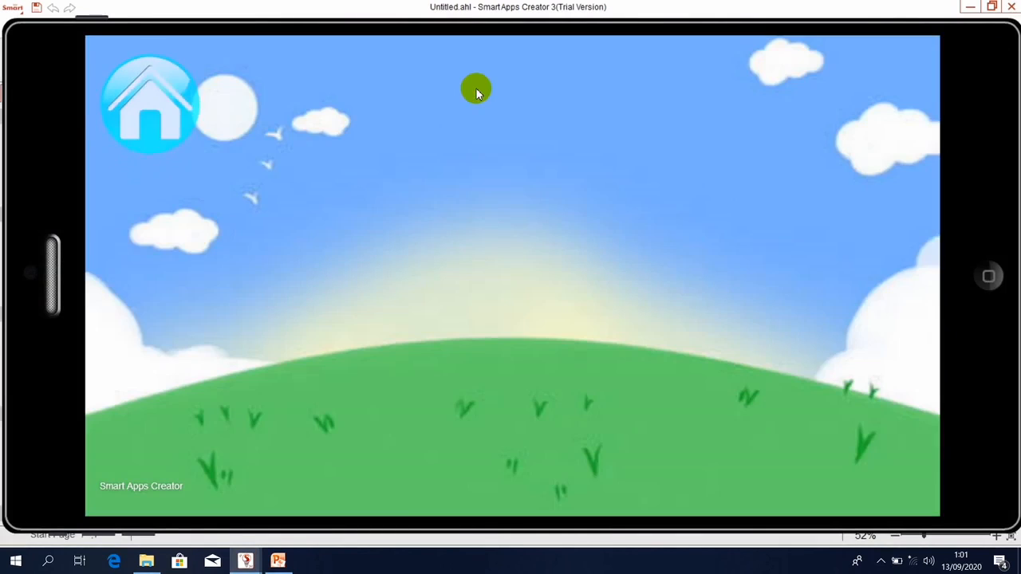
{"action": "left_click", "coordinate": [147, 101]}
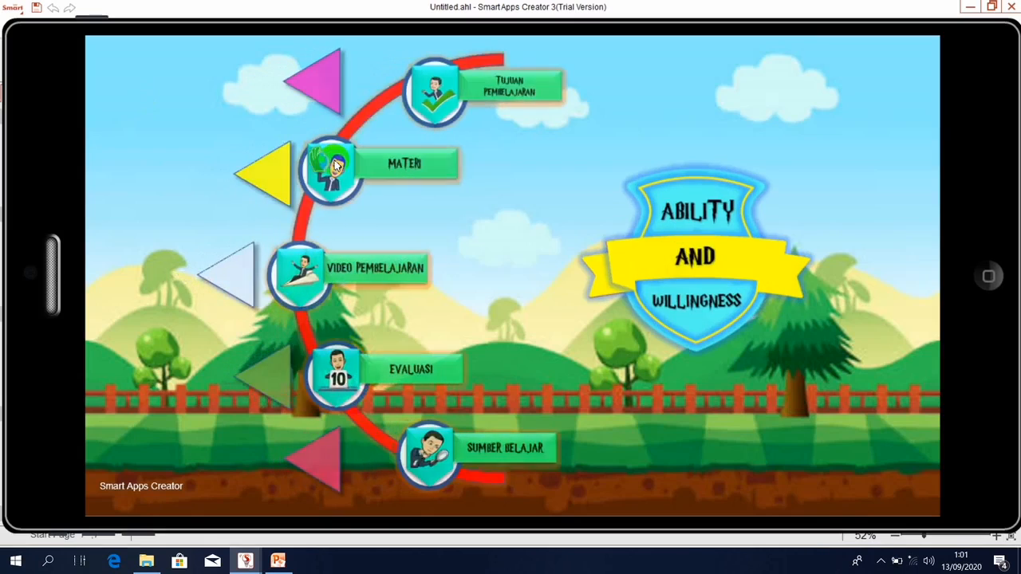
{"action": "left_click", "coordinate": [339, 163]}
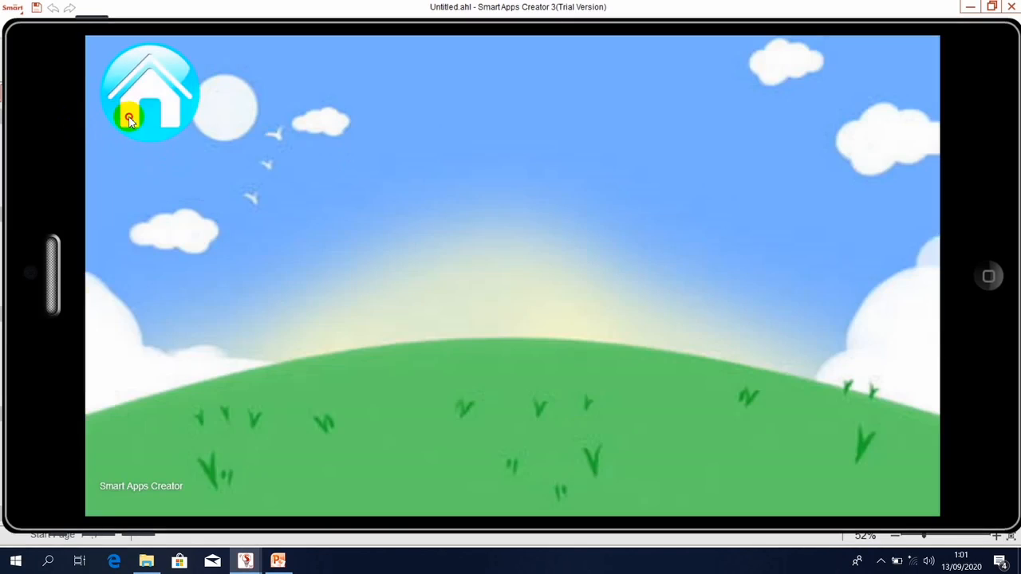
{"action": "left_click", "coordinate": [129, 116]}
{"action": "left_click", "coordinate": [345, 266]}
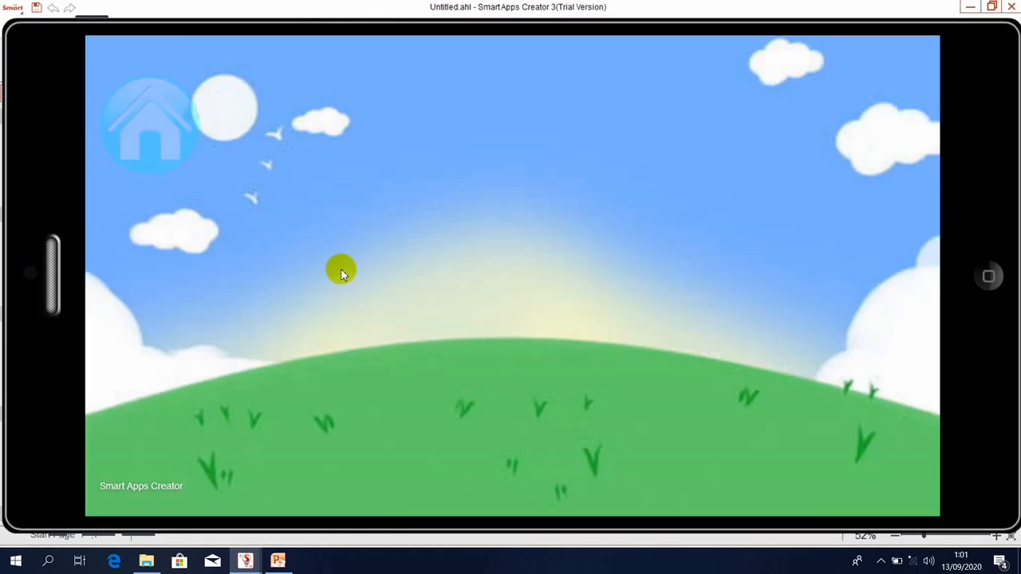
{"action": "left_click", "coordinate": [155, 113]}
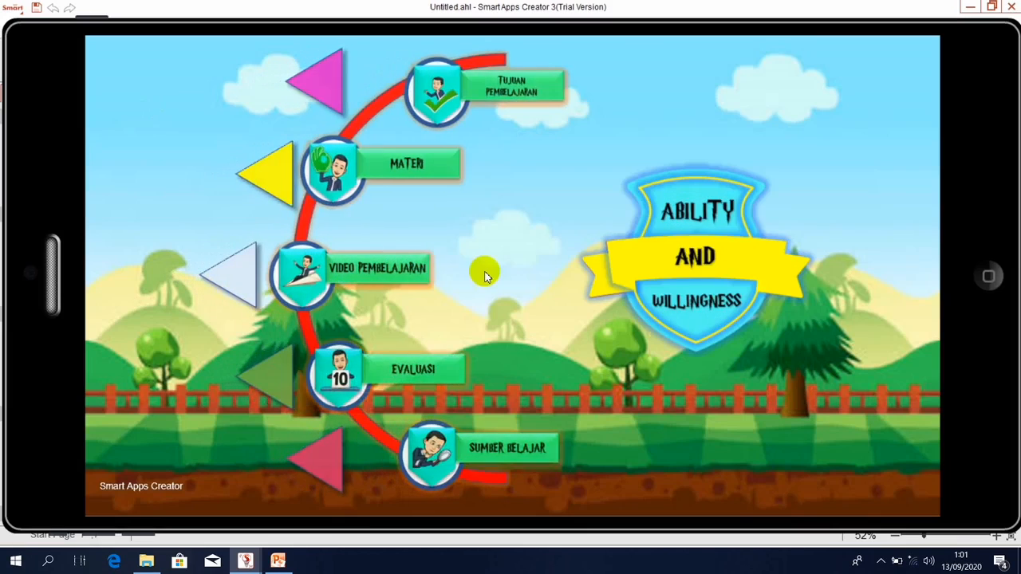
Test the Evaluasi and Sumber Belajar pages and their home icons, then close the preview.
{"action": "left_click", "coordinate": [357, 381]}
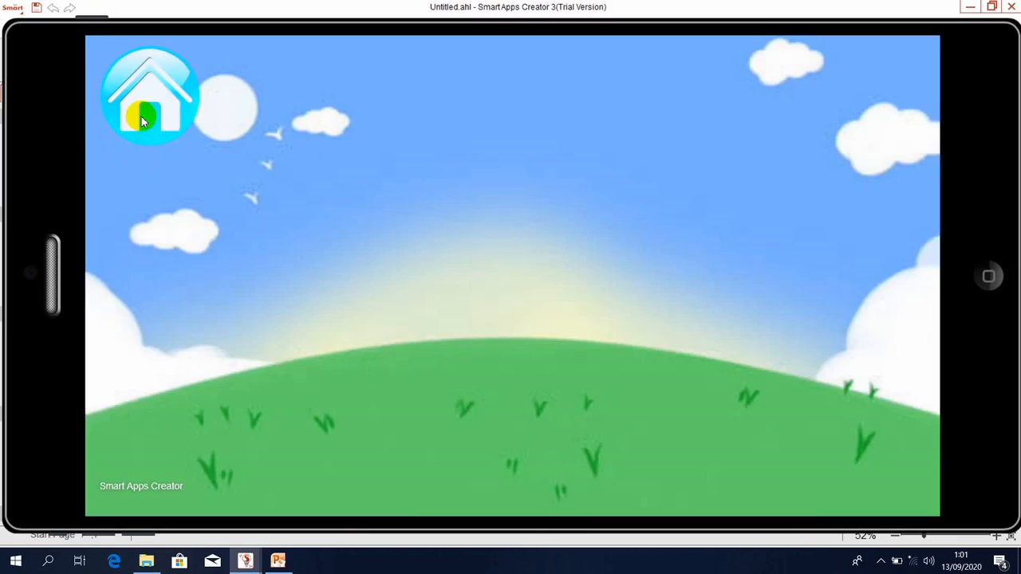
{"action": "left_click", "coordinate": [137, 84]}
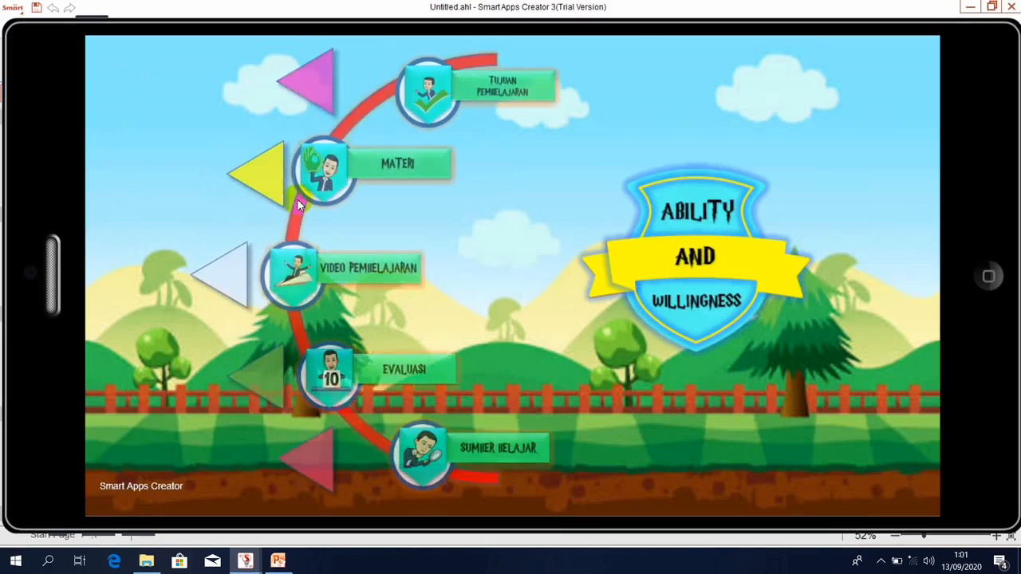
{"action": "left_click", "coordinate": [434, 458]}
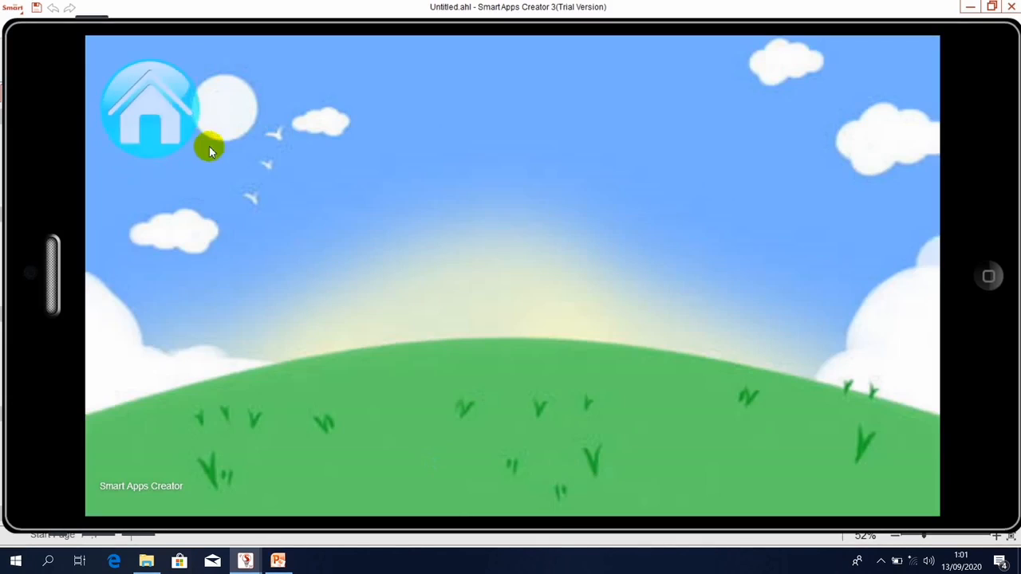
{"action": "left_click", "coordinate": [140, 94]}
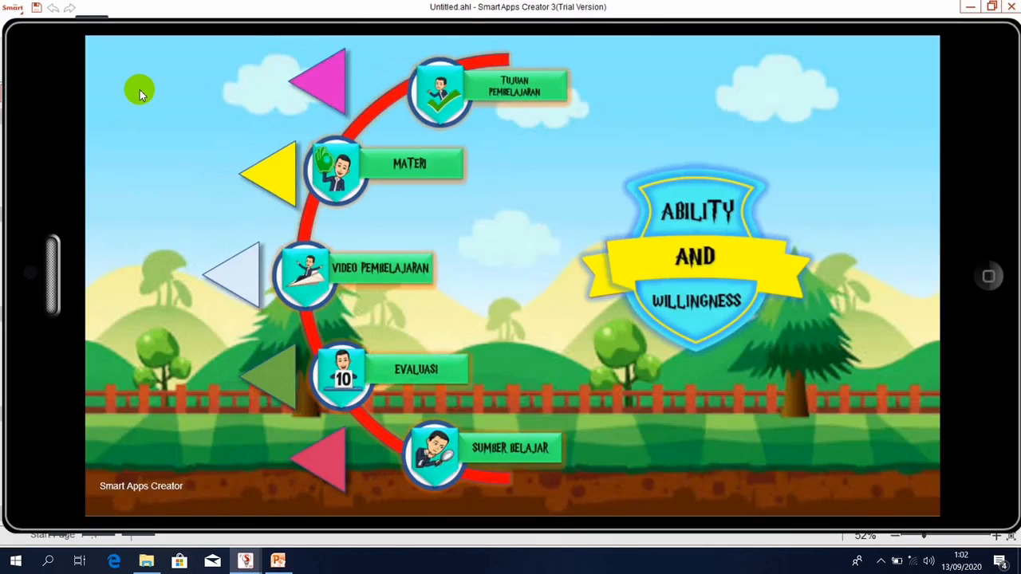
{"action": "left_click", "coordinate": [984, 291]}
{"action": "left_click", "coordinate": [990, 276]}
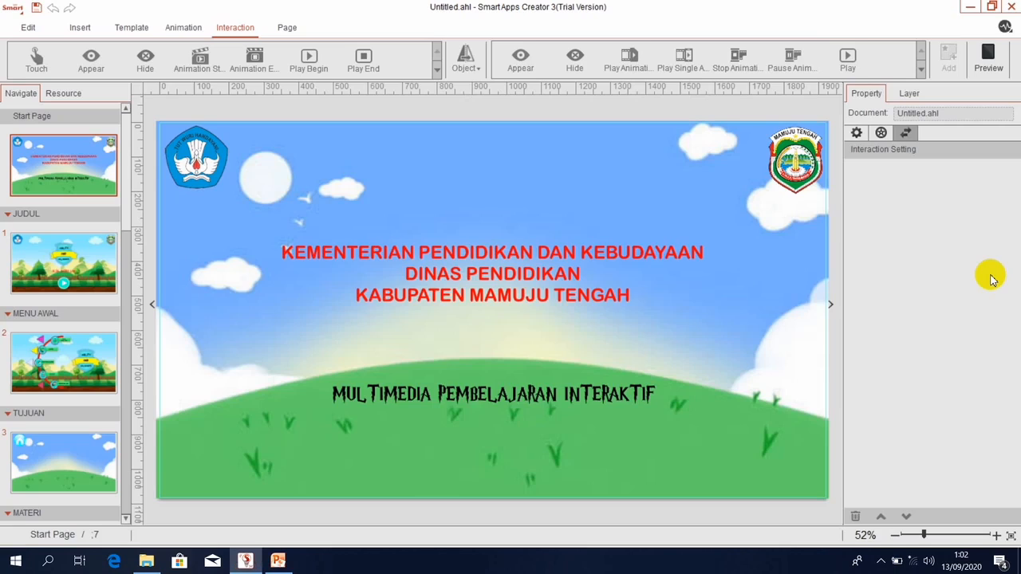
Insert the frame.png image onto the TUJUAN page.
{"action": "left_click", "coordinate": [85, 464]}
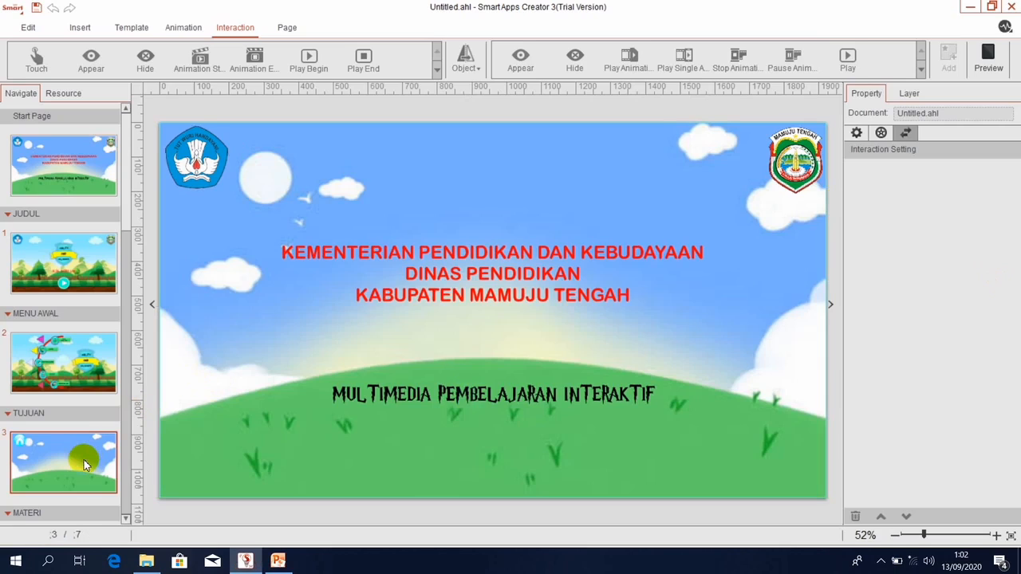
{"action": "left_click", "coordinate": [210, 201]}
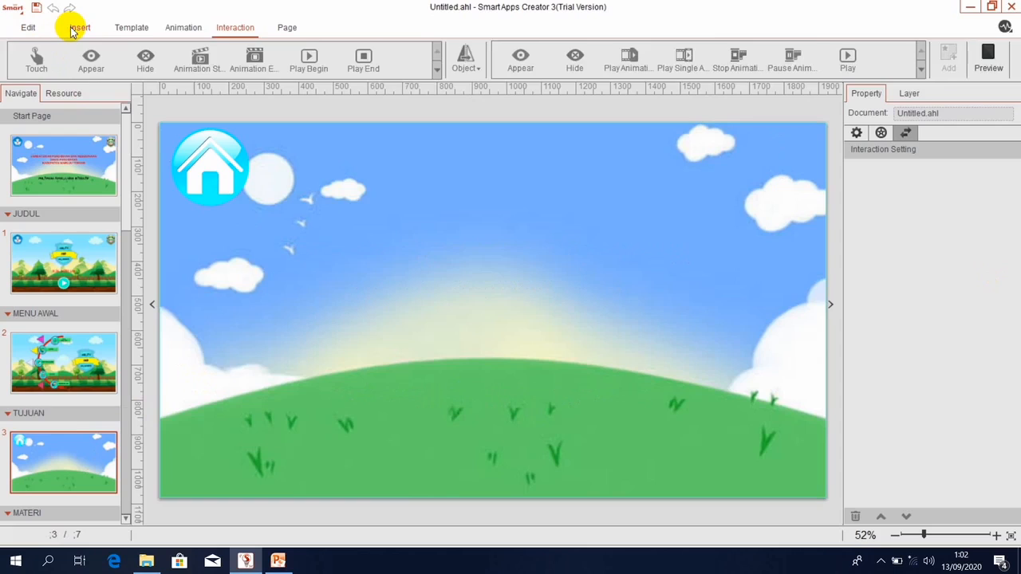
{"action": "left_click", "coordinate": [73, 31]}
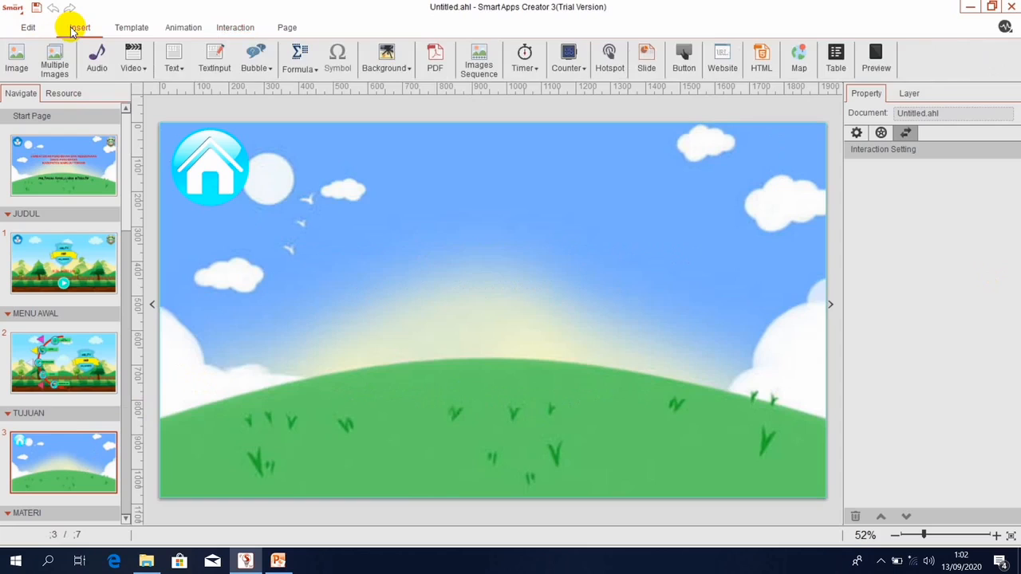
{"action": "left_click", "coordinate": [14, 60]}
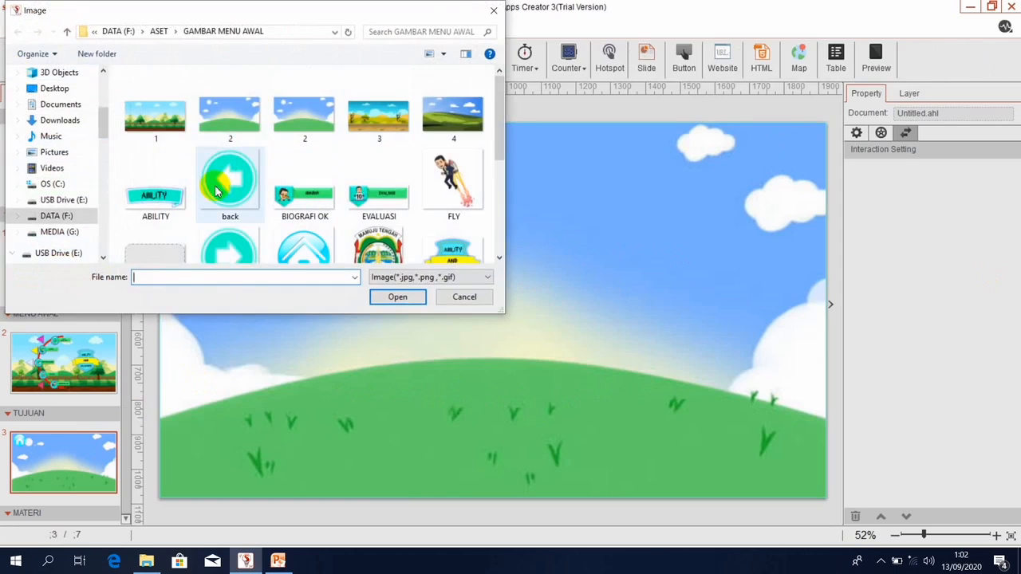
{"action": "left_click", "coordinate": [145, 256]}
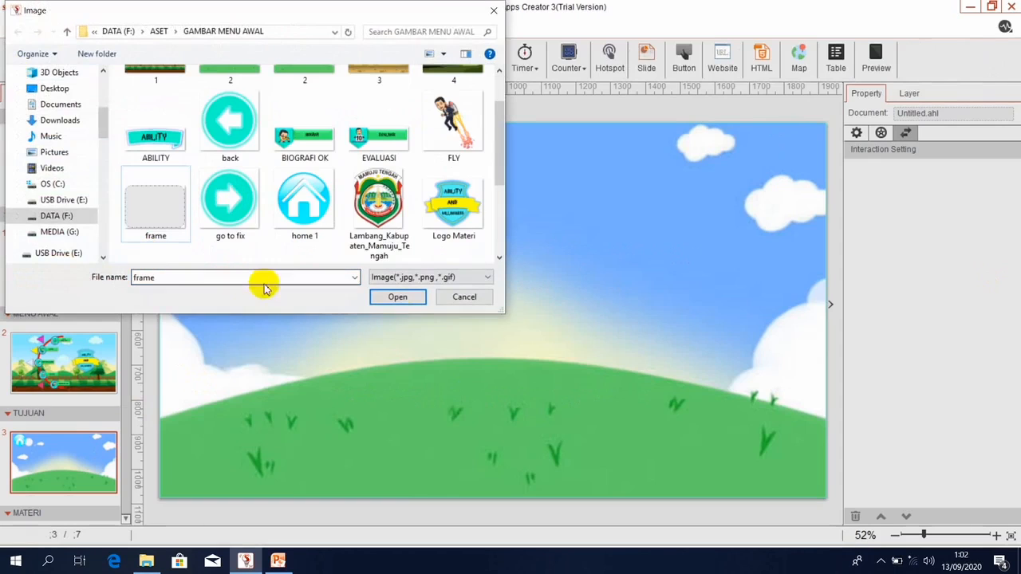
{"action": "left_click", "coordinate": [396, 297]}
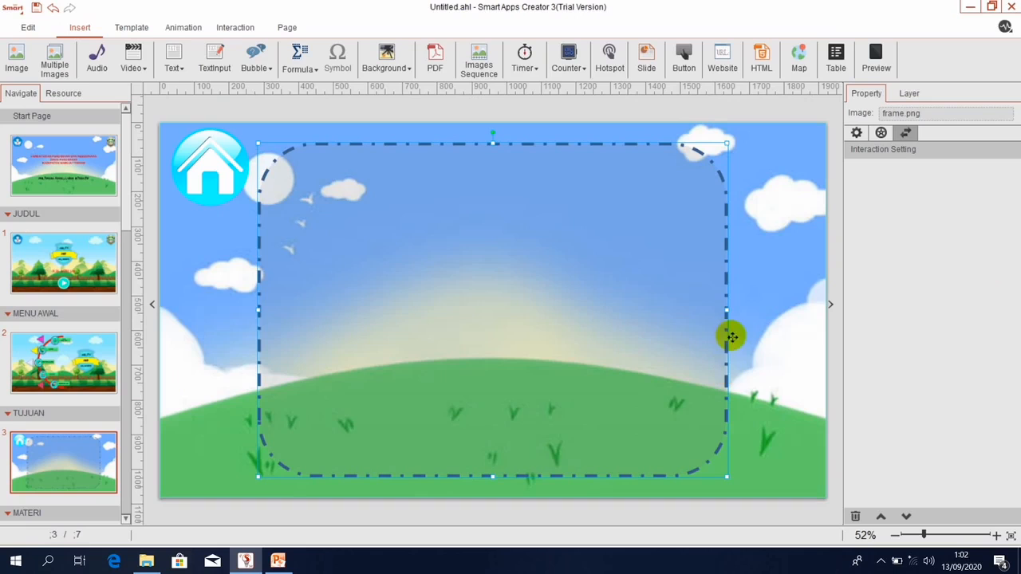
Move and resize the dashed frame to about 1519 × 799 px across the lower page.
{"action": "mouse_move", "coordinate": [521, 251]}
{"action": "left_mouse_down"}
{"action": "mouse_move", "coordinate": [521, 275]}
{"action": "mouse_move", "coordinate": [526, 264]}
{"action": "left_mouse_up"}
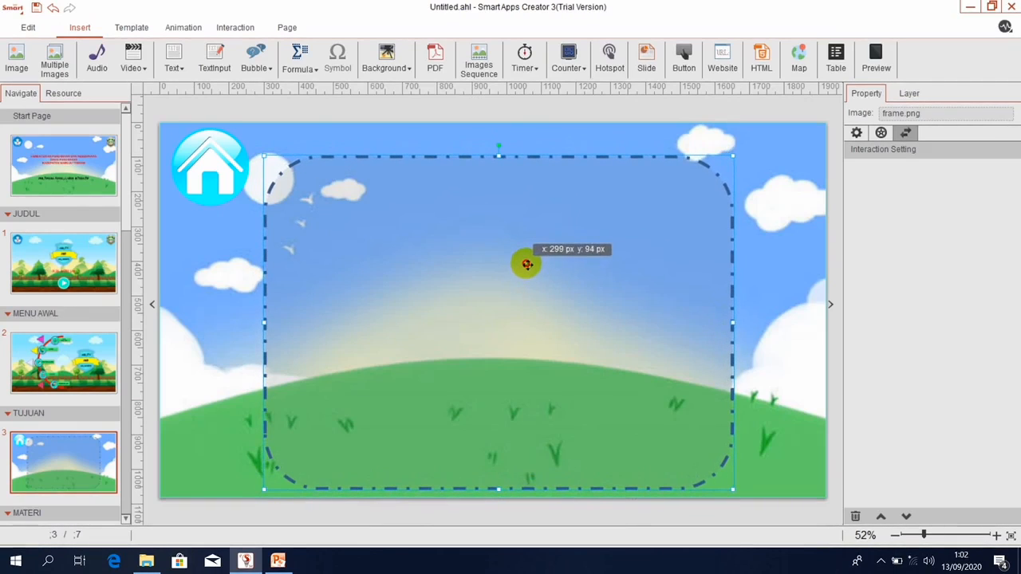
{"action": "left_click_drag", "start_coordinate": [264, 157], "coordinate": [343, 276]}
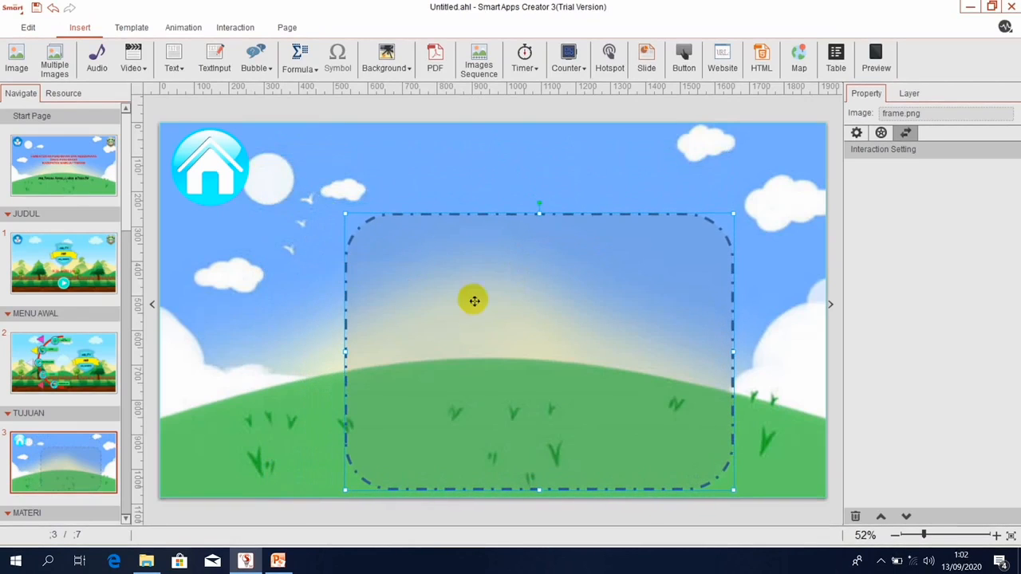
{"action": "left_click_drag", "start_coordinate": [471, 299], "coordinate": [318, 267]}
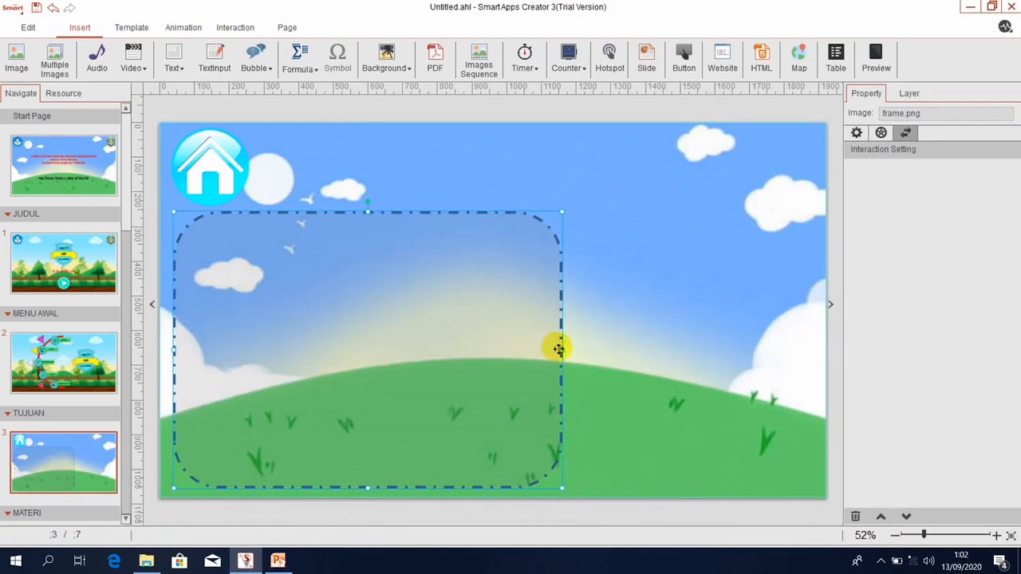
{"action": "left_click_drag", "start_coordinate": [562, 351], "coordinate": [700, 349]}
{"action": "left_click", "coordinate": [721, 160]}
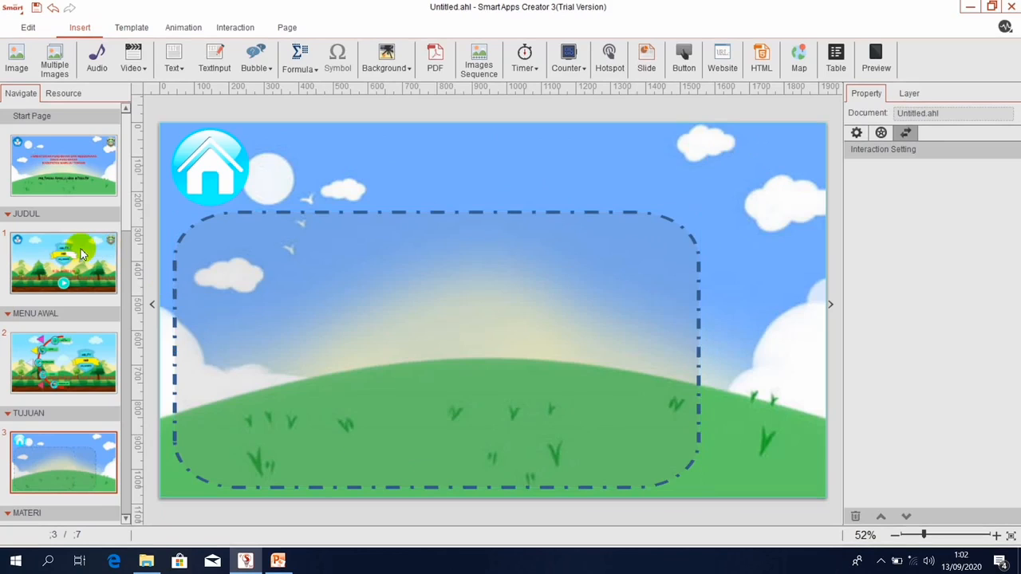
{"action": "left_click", "coordinate": [100, 363]}
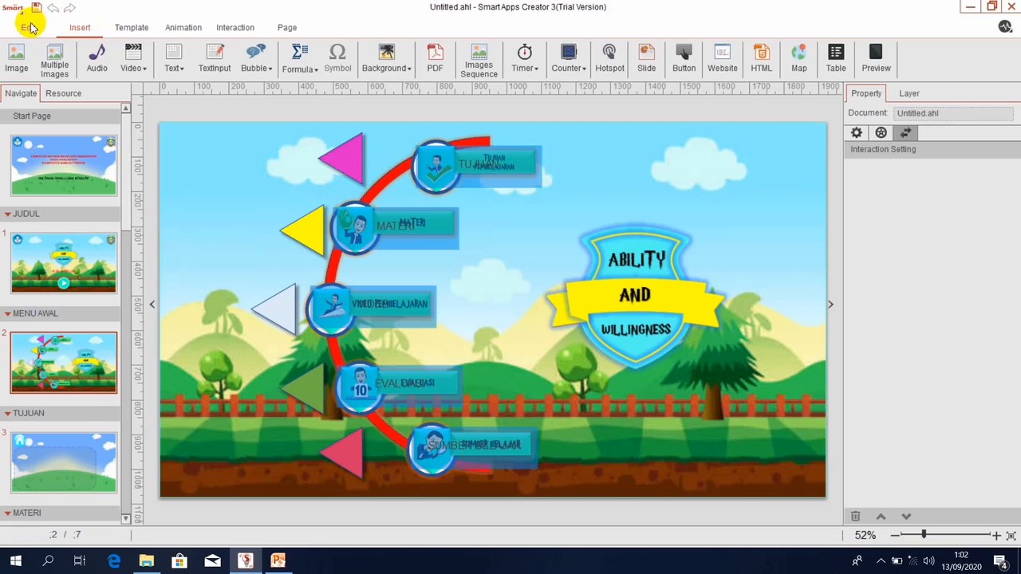
Insert an image on MENU AWAL, choosing FLY from the GAMBAR MENU AWAL folder.
{"action": "left_click", "coordinate": [16, 57]}
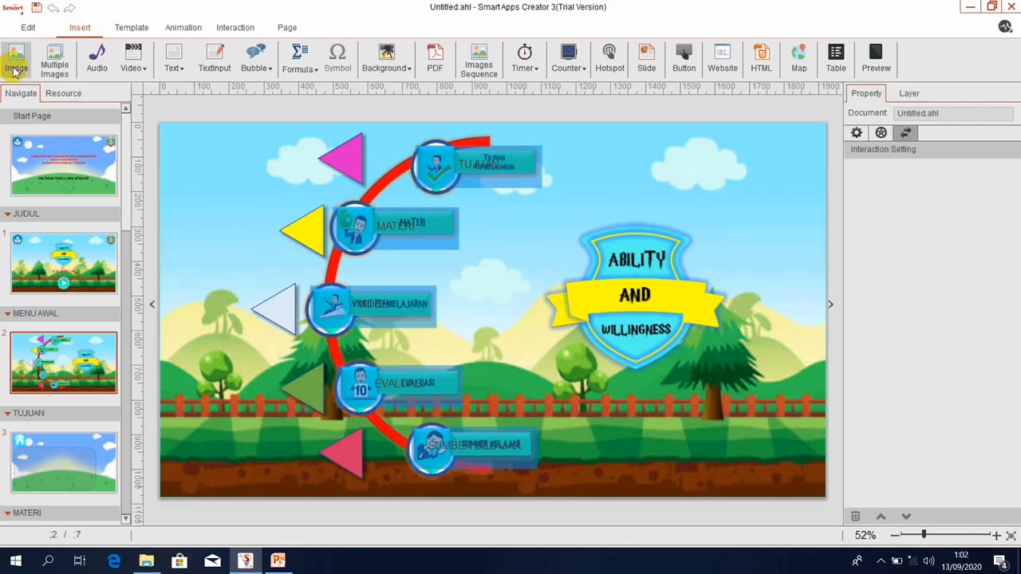
{"action": "double_click", "coordinate": [467, 184]}
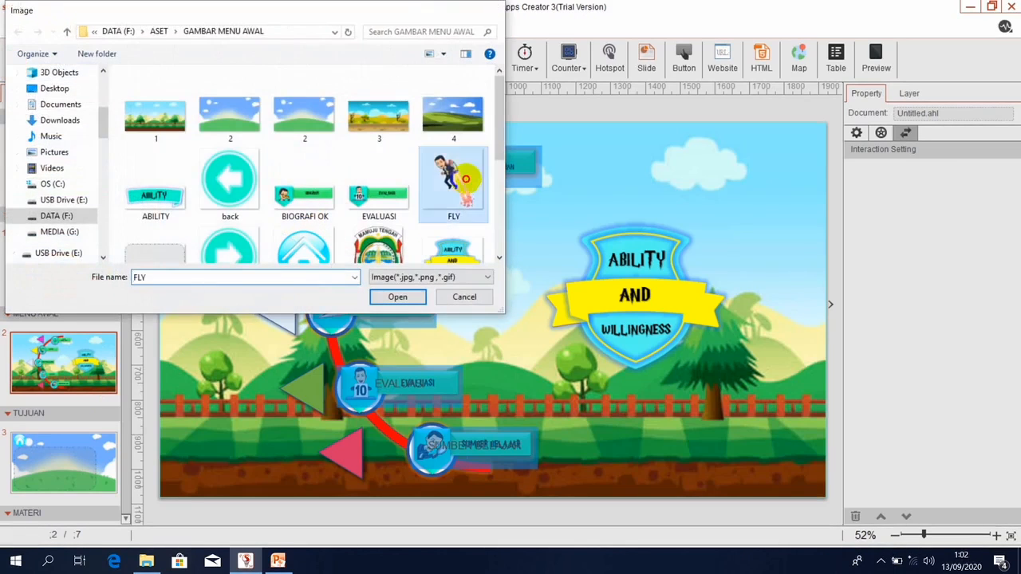
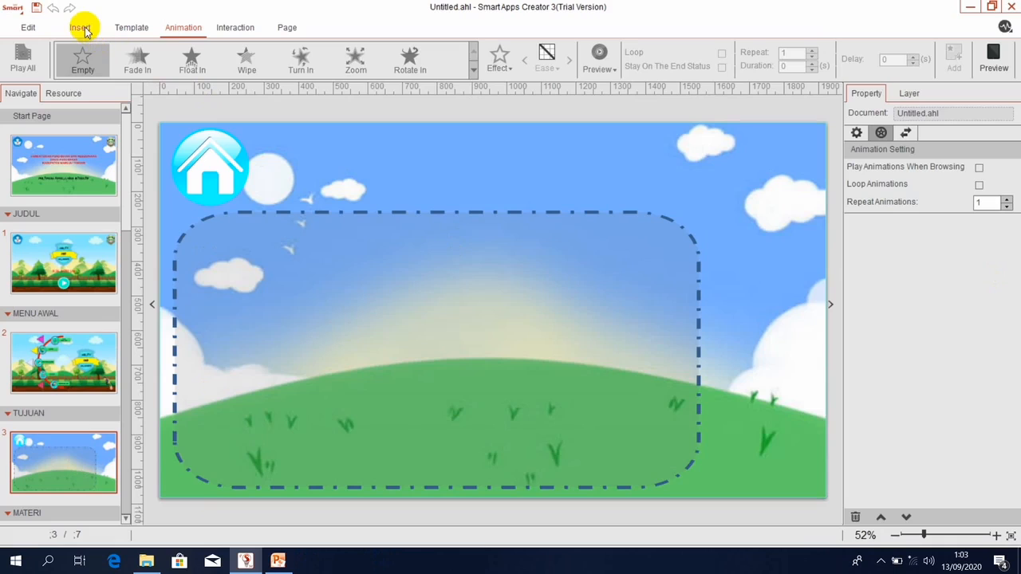
Bring up the Insert tools for adding page elements.
{"action": "left_click", "coordinate": [80, 28]}
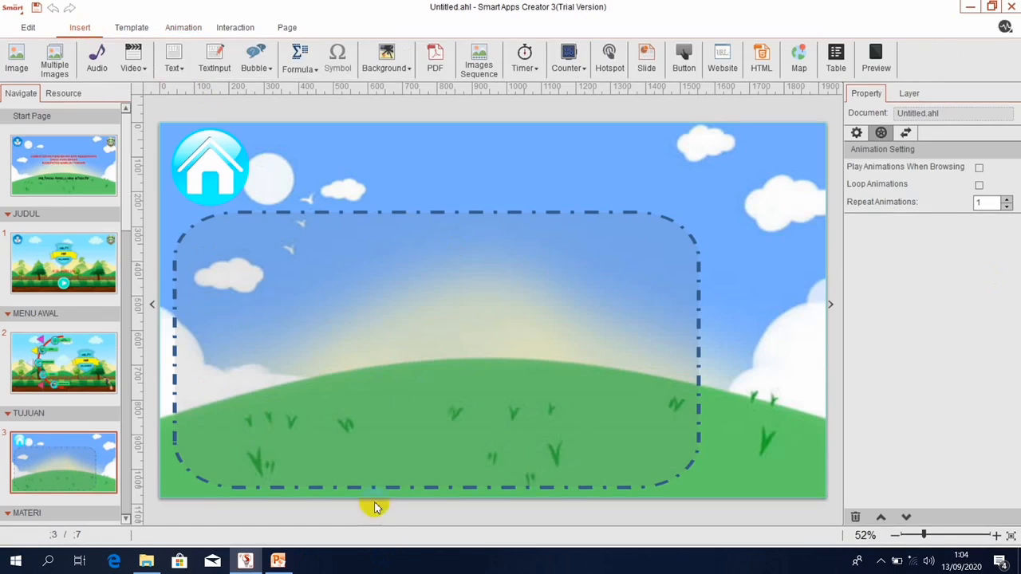
Add a horizontal text box and stretch it to fill most of the dashed frame.
{"action": "left_click", "coordinate": [296, 564]}
{"action": "left_click", "coordinate": [172, 64]}
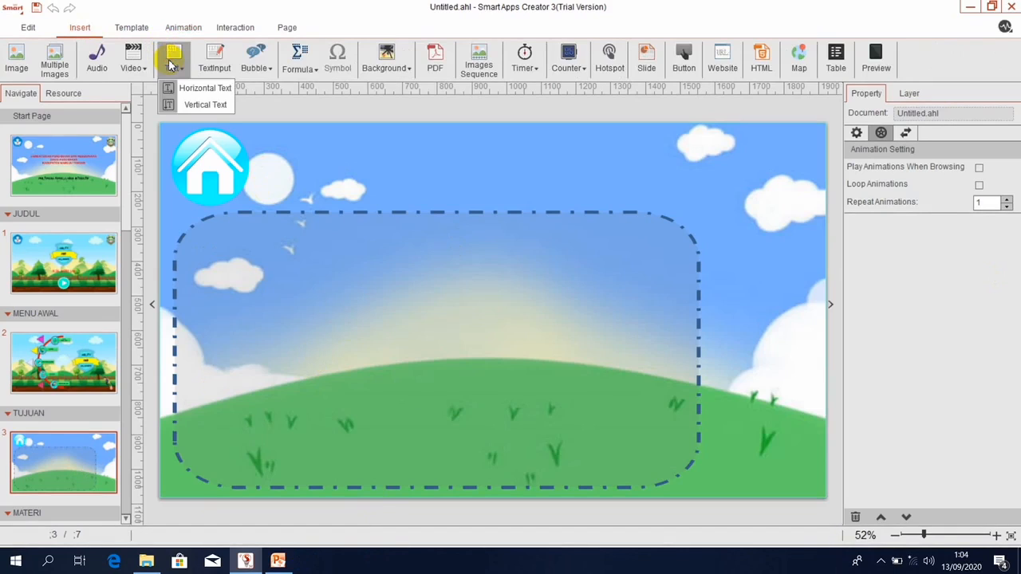
{"action": "left_click", "coordinate": [172, 88]}
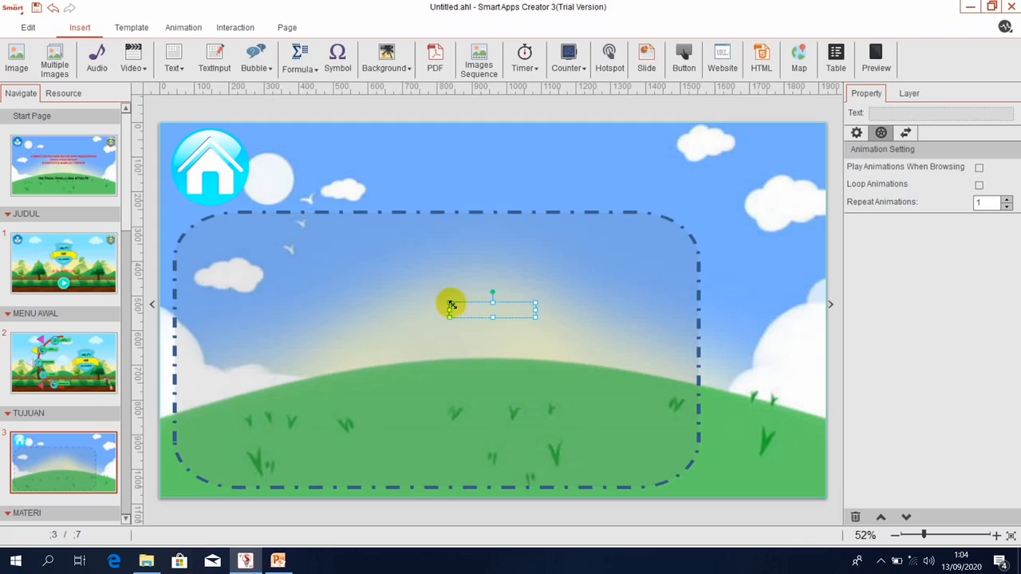
{"action": "left_click_drag", "start_coordinate": [451, 304], "coordinate": [340, 255]}
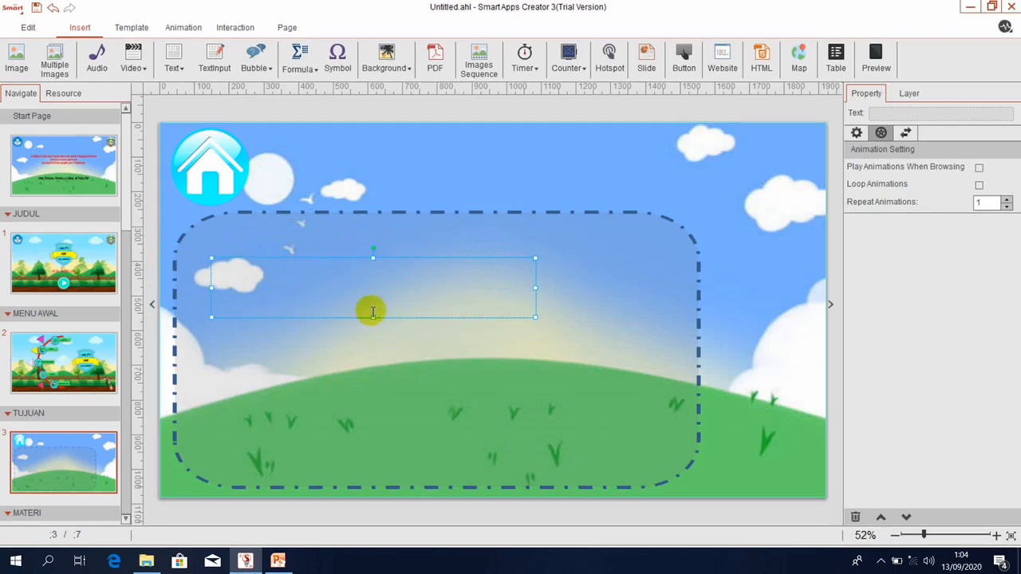
{"action": "left_click_drag", "start_coordinate": [373, 317], "coordinate": [375, 471]}
{"action": "left_click_drag", "start_coordinate": [536, 359], "coordinate": [677, 345]}
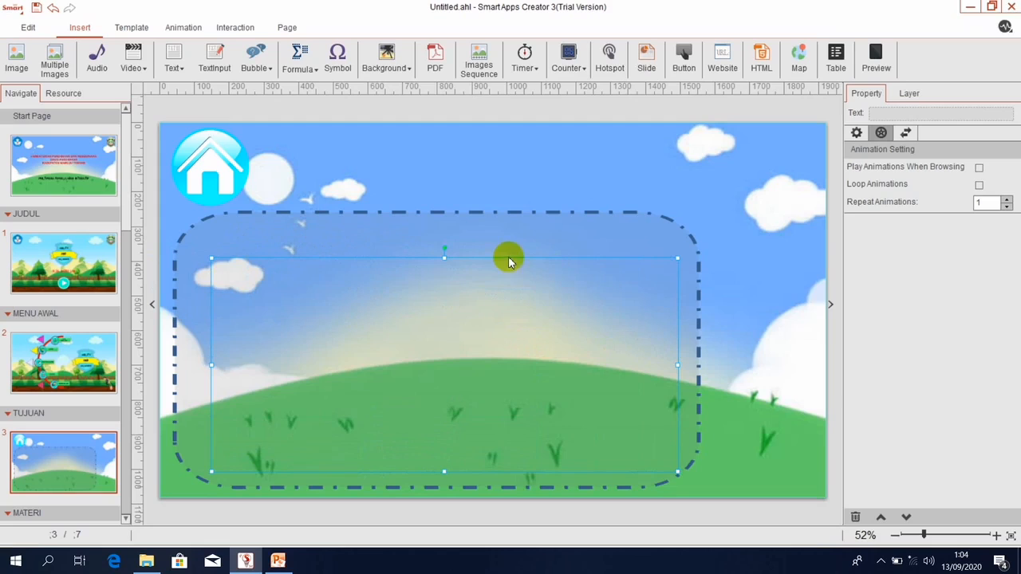
{"action": "left_click_drag", "start_coordinate": [444, 258], "coordinate": [441, 231]}
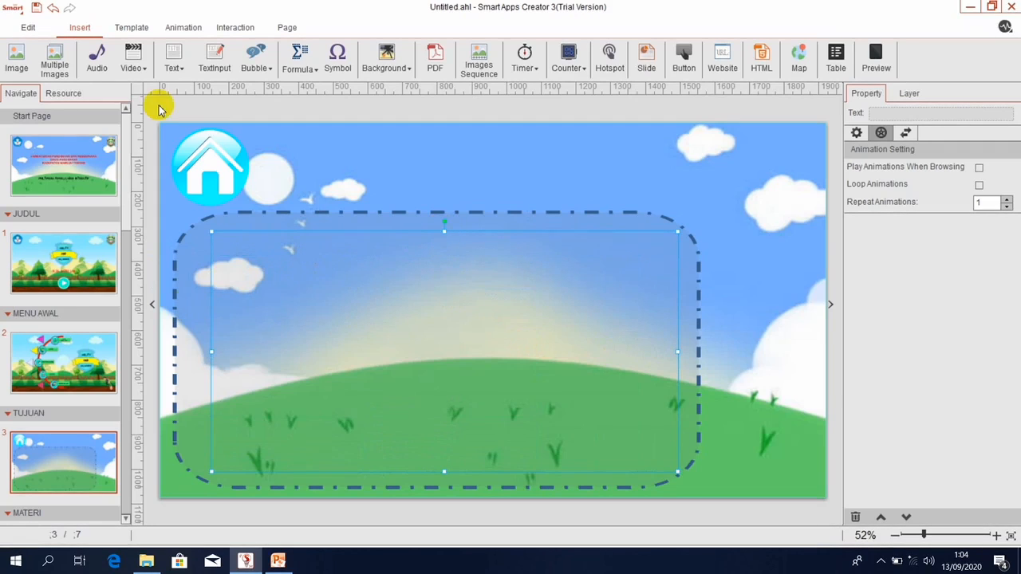
Open the 'TUJUAN PEMBELAJARAN dan Materi' Word document from the MATERI folder.
{"action": "left_click", "coordinate": [156, 563]}
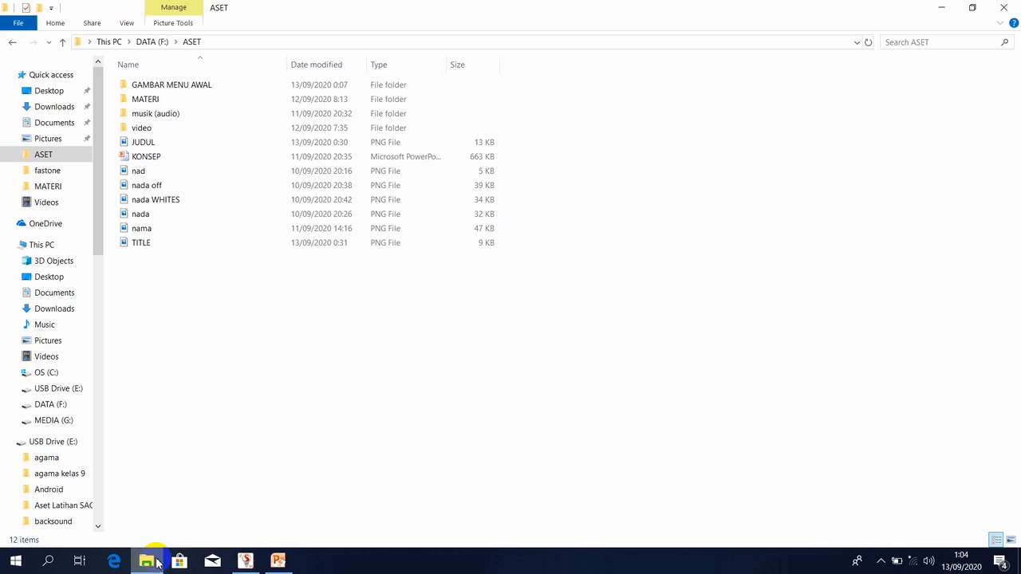
{"action": "double_click", "coordinate": [166, 98]}
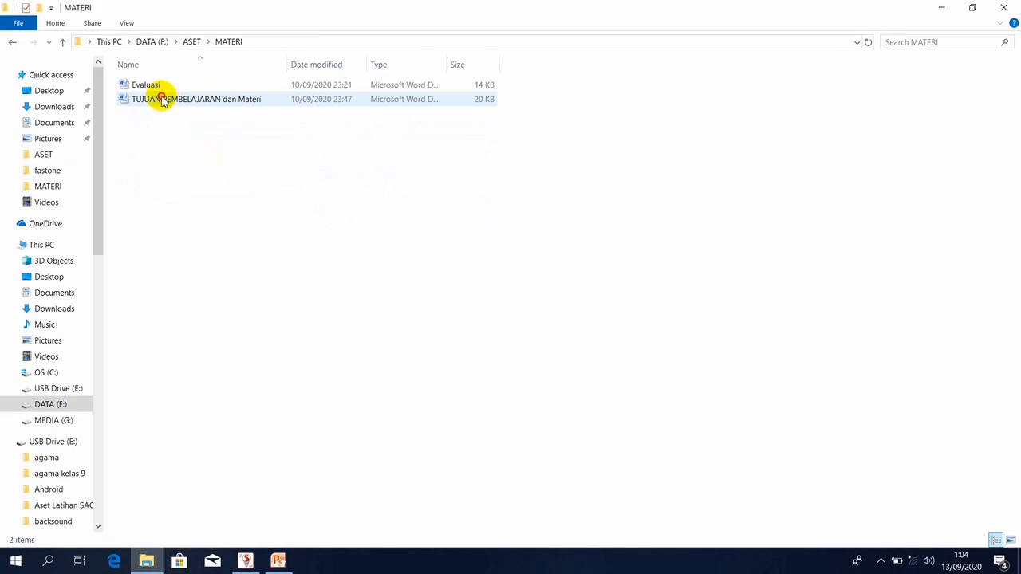
{"action": "double_click", "coordinate": [162, 99]}
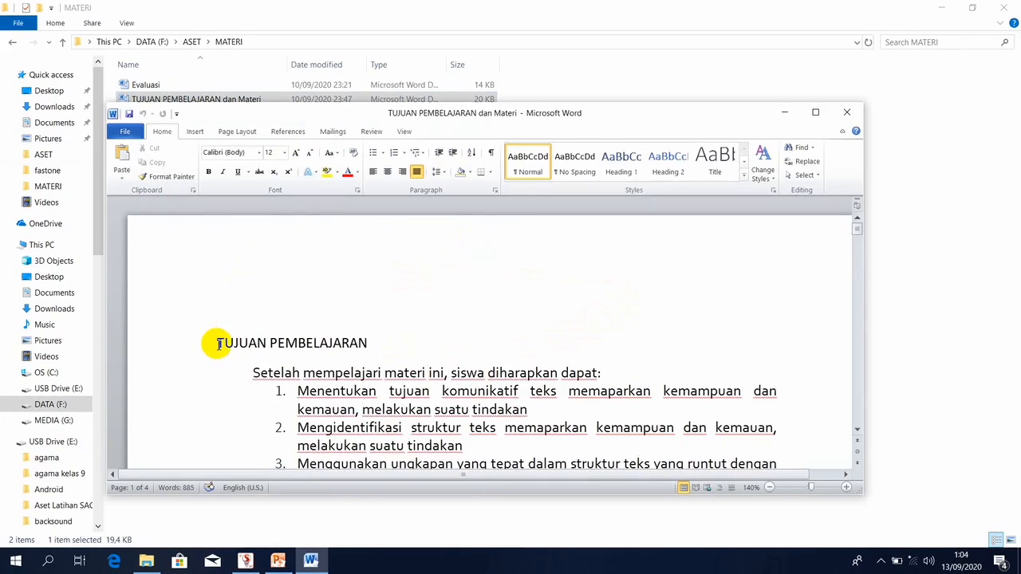
Select the heading through item 3 in Word, copy it, and switch back to Smart Apps Creator.
{"action": "key", "text": "shift+Down"}
{"action": "key", "text": "shift+Down"}
{"action": "key", "text": "shift+Down"}
{"action": "key", "text": "shift+Down"}
{"action": "key", "text": "shift+Down"}
{"action": "key", "text": "shift+Down"}
{"action": "key", "text": "shift+Down"}
{"action": "key", "text": "shift+Down"}
{"action": "key", "text": "shift+Down"}
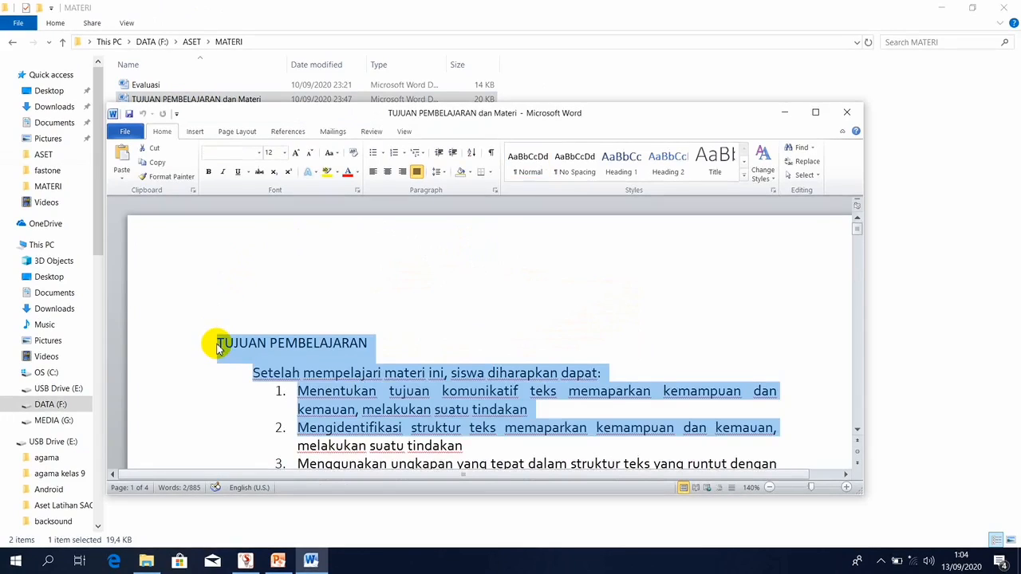
{"action": "key", "text": "shift+Down"}
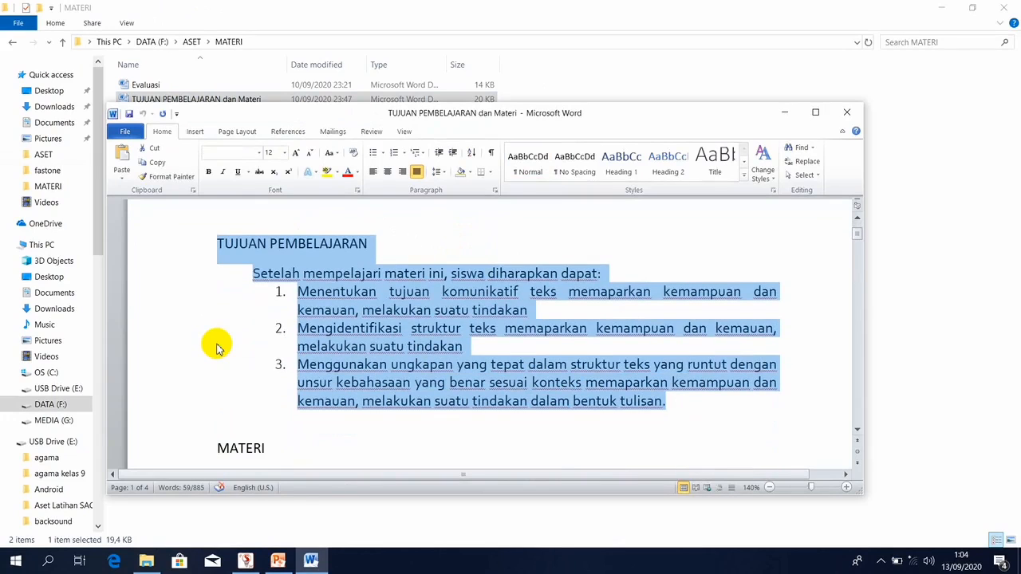
{"action": "left_click", "coordinate": [245, 561]}
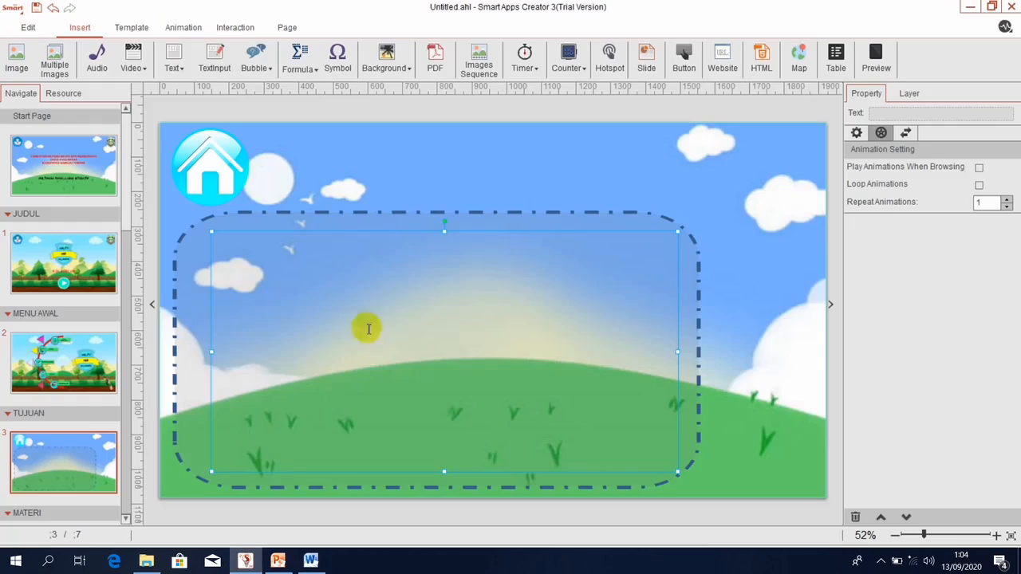
Paste the objectives into the text box and set all of it to High Tower Text, size 66.
{"action": "type", "text": "TUJUAN PEMBELAJARAN Setelah mempelajari materi ini, siswa diharapkan dapat: 1.\tMenentukan tujuan komunikatif teks memaparkan kemampuan dan kemauan, melakukan suatu tindakan 2.\tMengidentifikasi struktur teks memaparkan kemampuan dan kemauan, melakukan suatu tindakan 3.\tMenggunakan ungkapan yang tepat dalam struktur teks yang runtut dengan unsur kebahasaan yang benar sesuai konteks memaparkan kemampuan dan kemauan, melakukan suatu tindakan dalam bentuk lisan."}
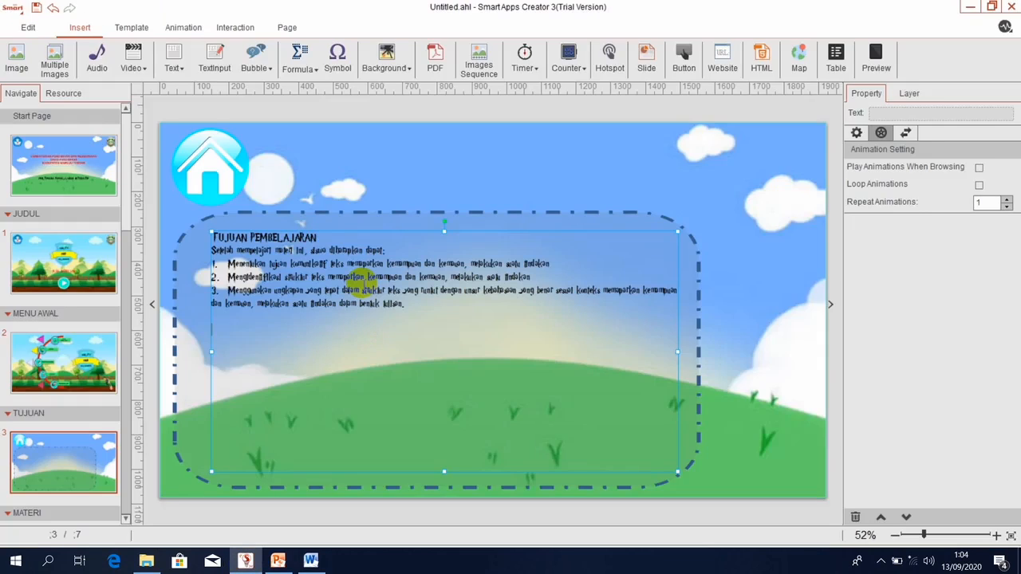
{"action": "key", "text": "ctrl+a"}
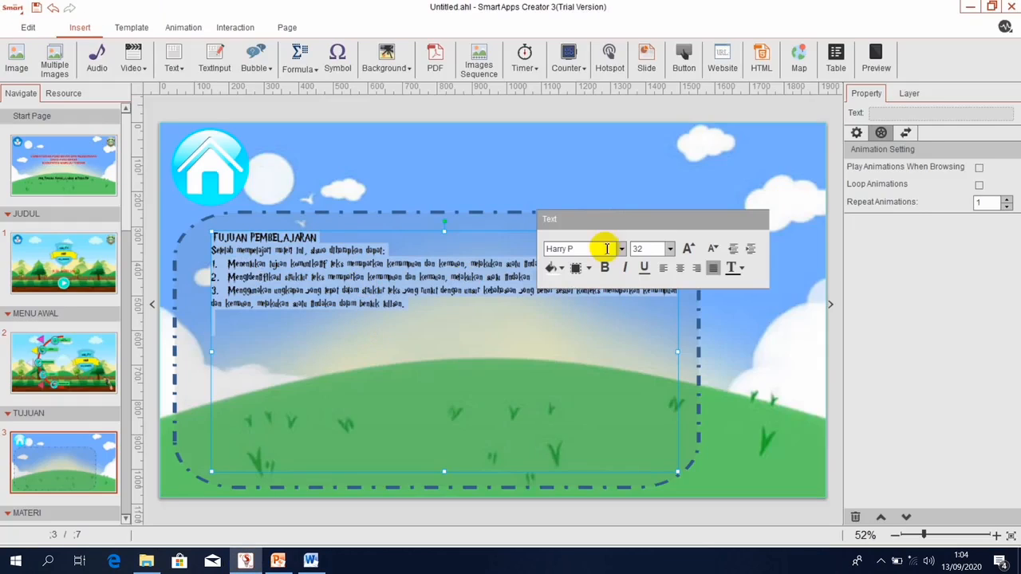
{"action": "left_click", "coordinate": [621, 249]}
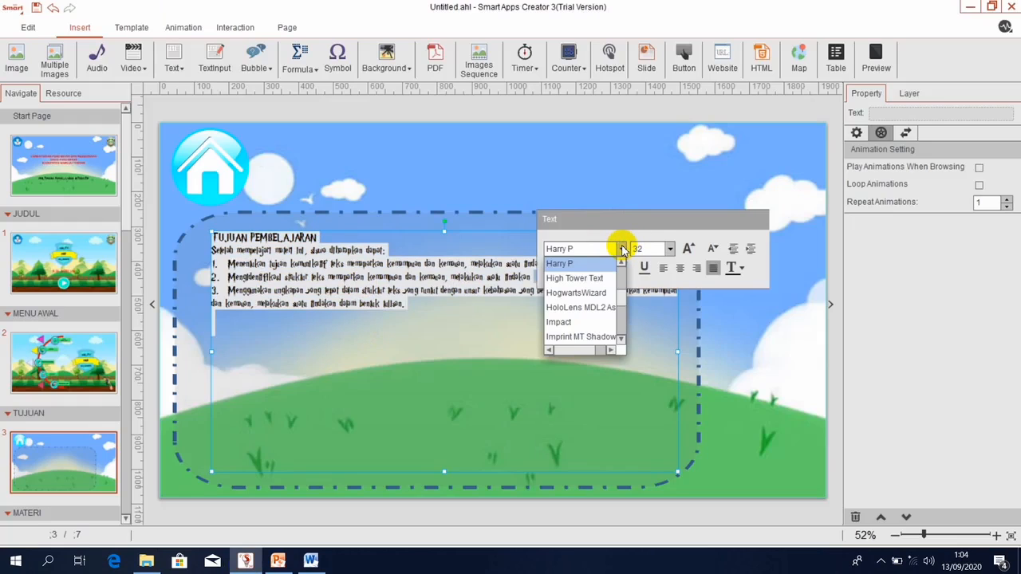
{"action": "left_click", "coordinate": [576, 278]}
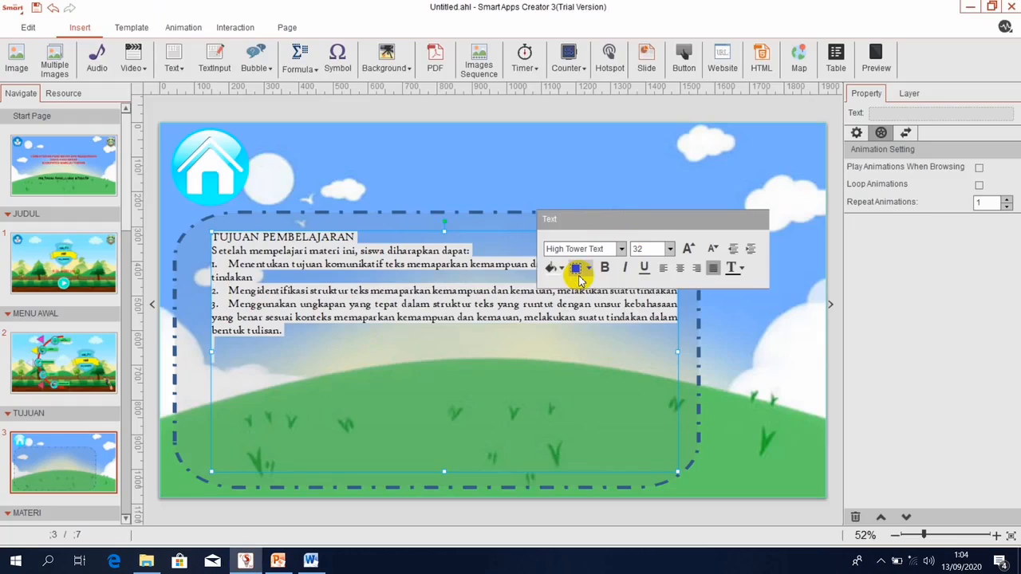
{"action": "left_click", "coordinate": [685, 249]}
{"action": "left_click", "coordinate": [685, 249]}
{"action": "left_click", "coordinate": [684, 249]}
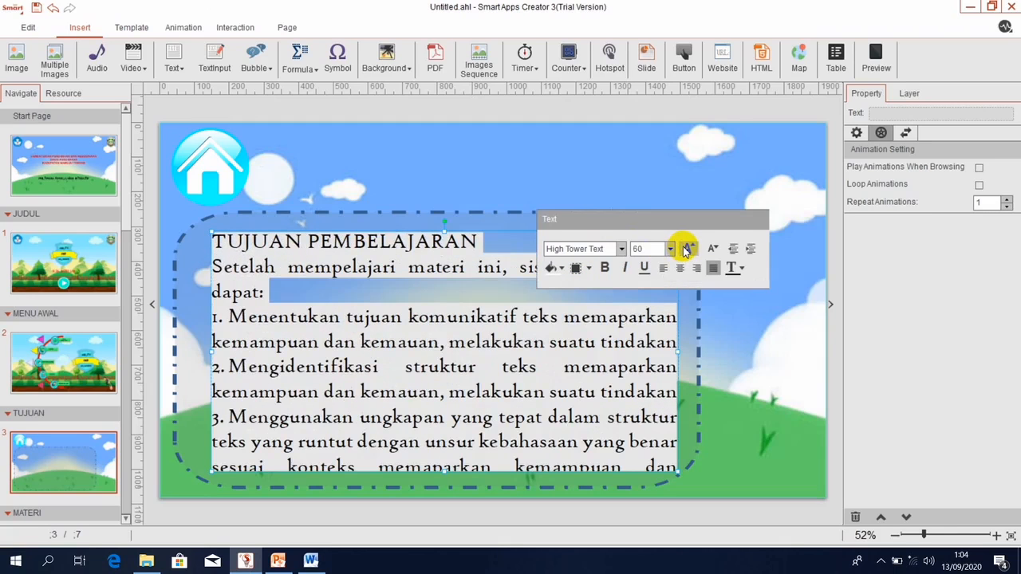
{"action": "left_click", "coordinate": [686, 249]}
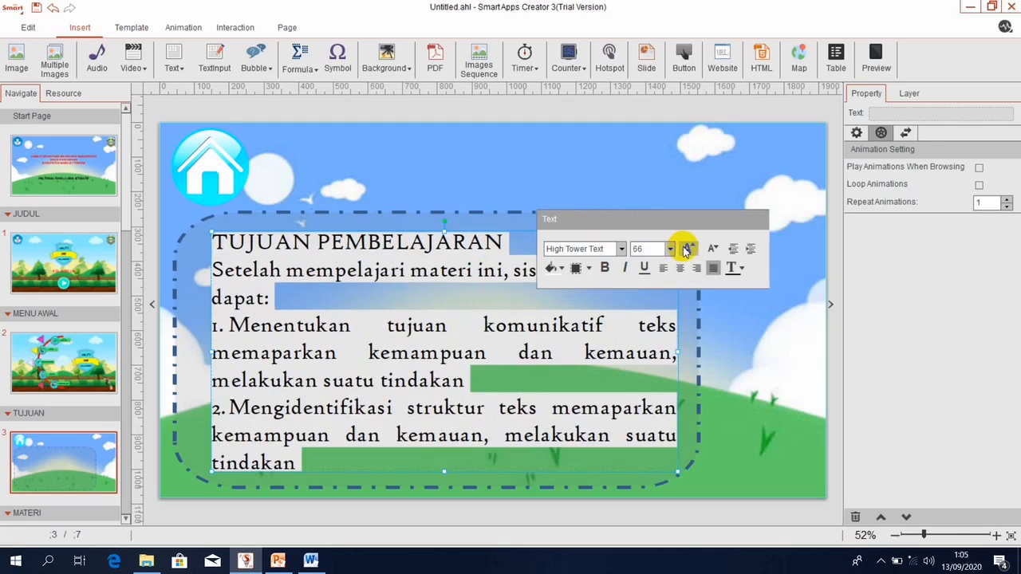
Select the text from 'komunikatif' to 'tindakan', then preview the page as the running app.
{"action": "left_click", "coordinate": [489, 379]}
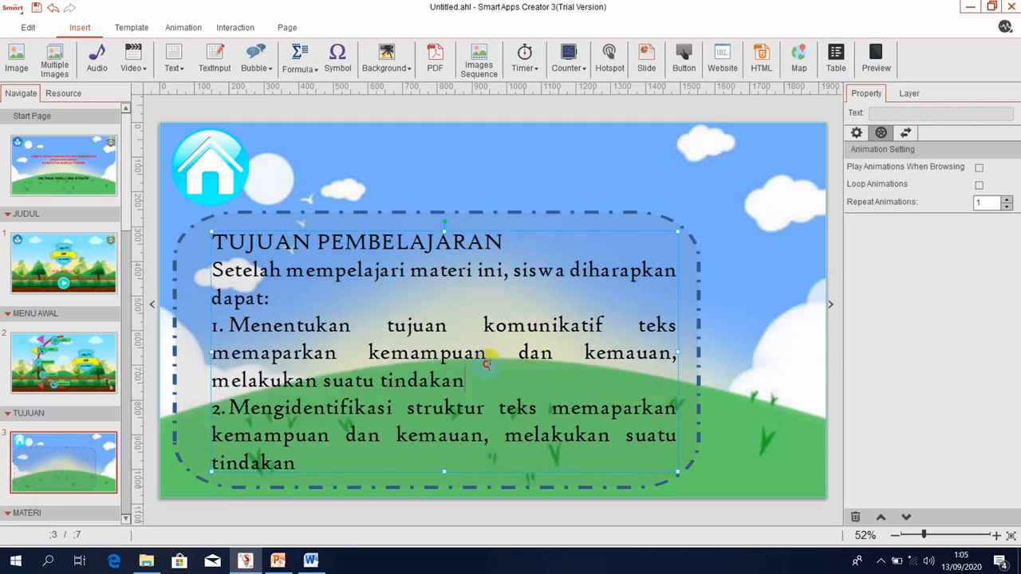
{"action": "left_click_drag", "start_coordinate": [486, 364], "coordinate": [488, 319]}
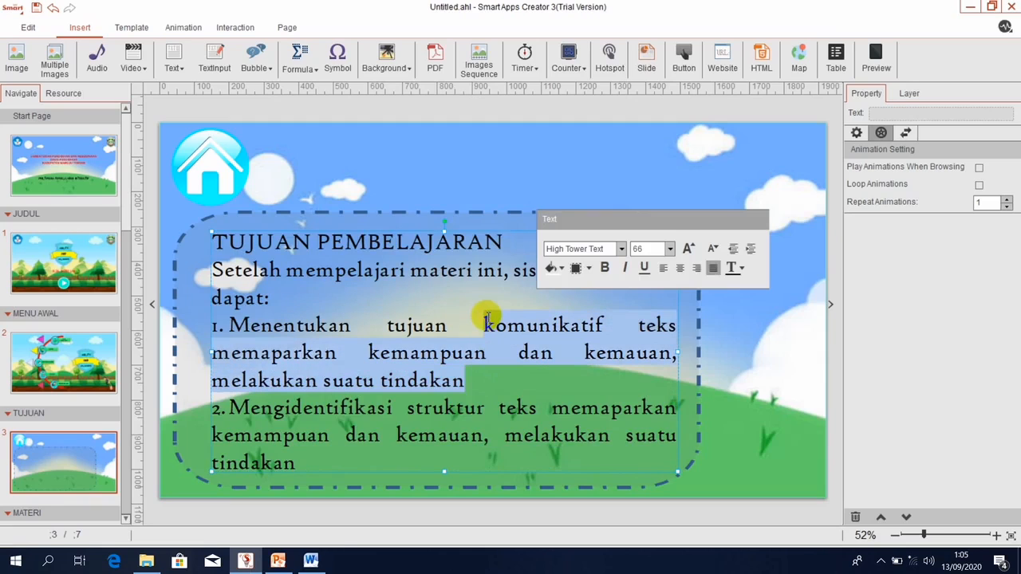
{"action": "left_click", "coordinate": [877, 55]}
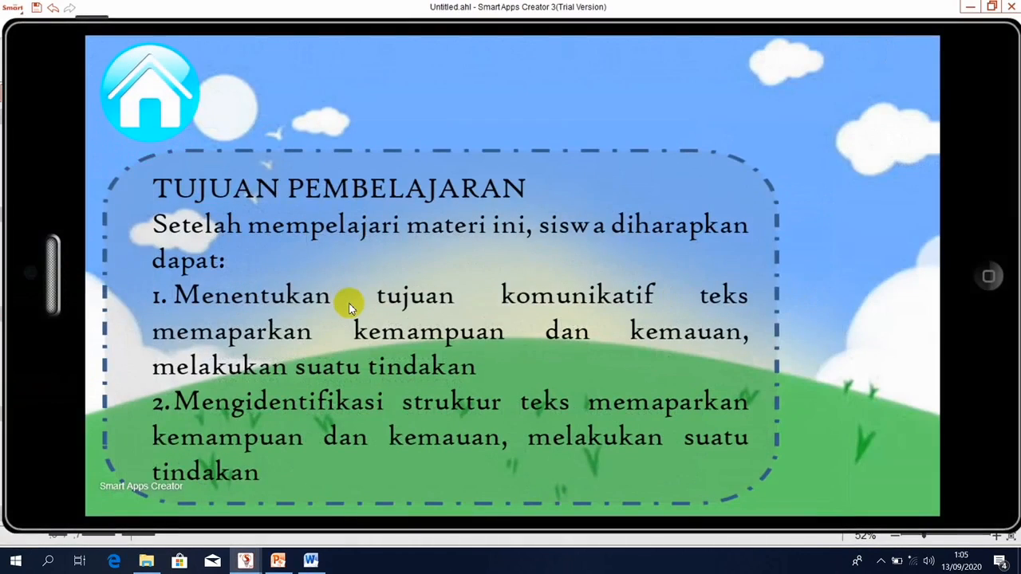
Scroll through the objectives text in the preview, then close the preview.
{"action": "left_click_drag", "start_coordinate": [349, 305], "coordinate": [342, 200]}
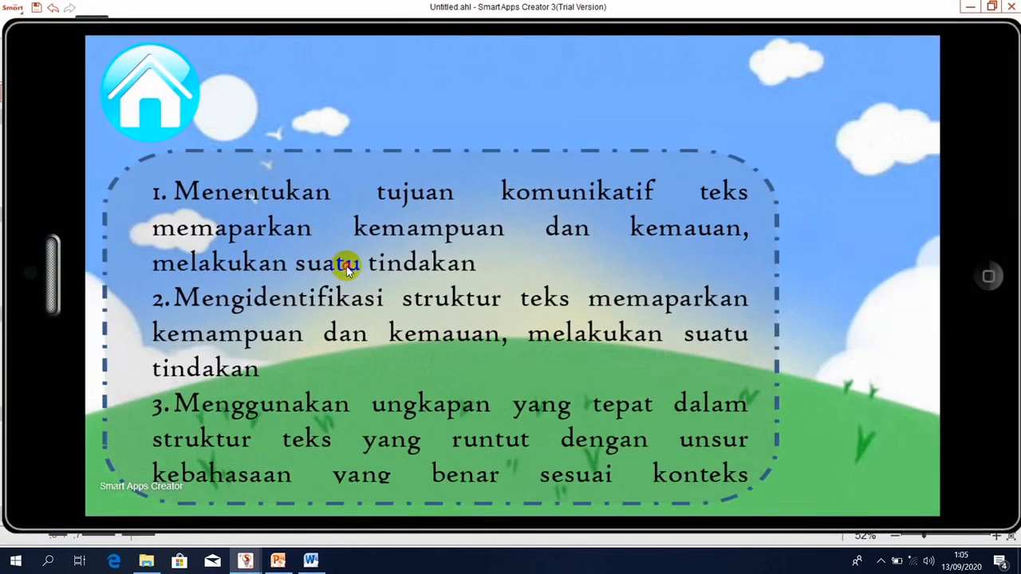
{"action": "left_click_drag", "start_coordinate": [348, 269], "coordinate": [326, 149]}
{"action": "left_click_drag", "start_coordinate": [335, 271], "coordinate": [330, 165]}
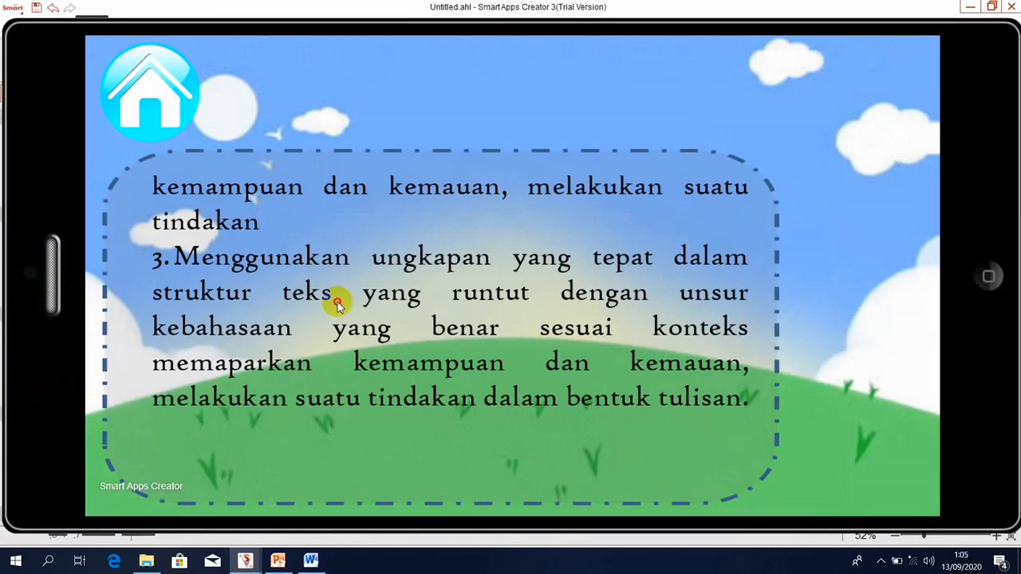
{"action": "left_click", "coordinate": [998, 287]}
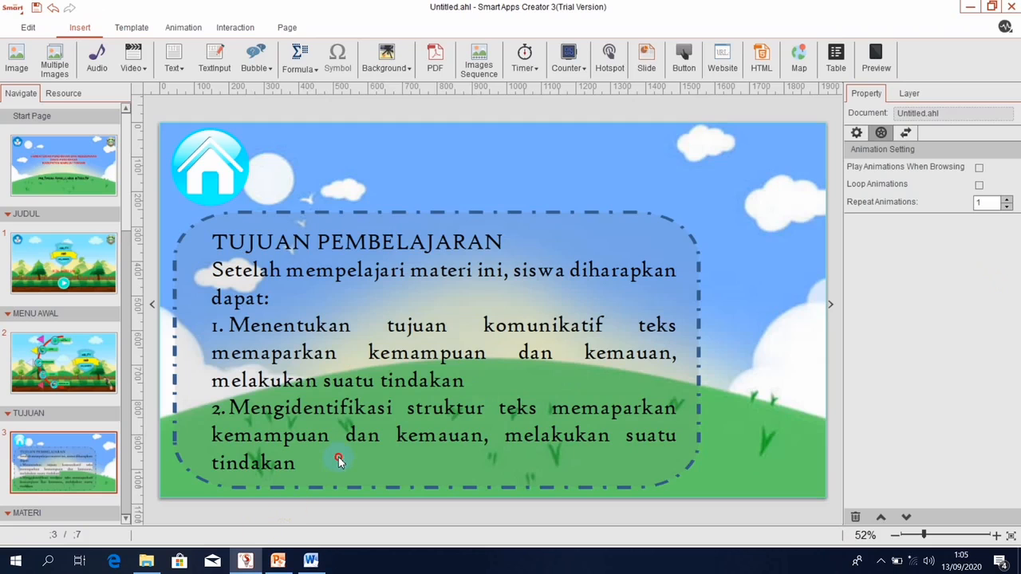
Select the objectives text box and check that point 3 ends with 'tindakan'.
{"action": "left_click", "coordinate": [339, 461]}
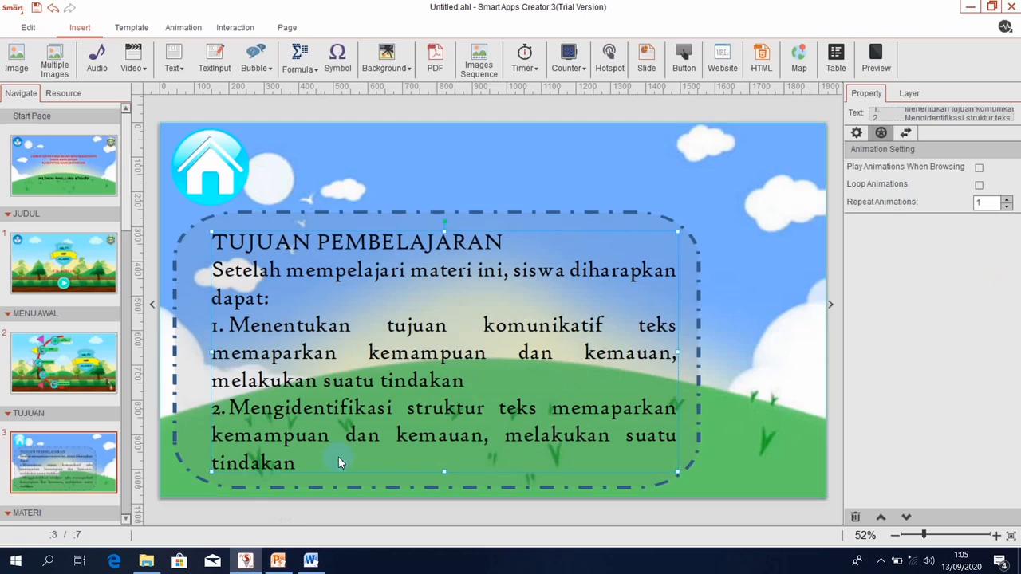
{"action": "double_click", "coordinate": [340, 459]}
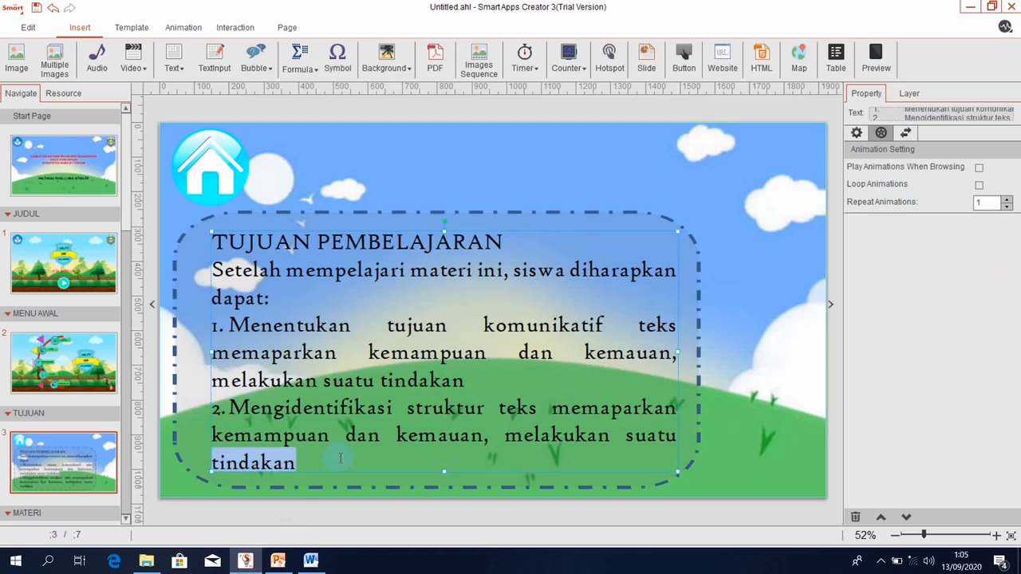
{"action": "scroll", "coordinate": [340, 458], "scroll_direction": "down", "scroll_amount": 3}
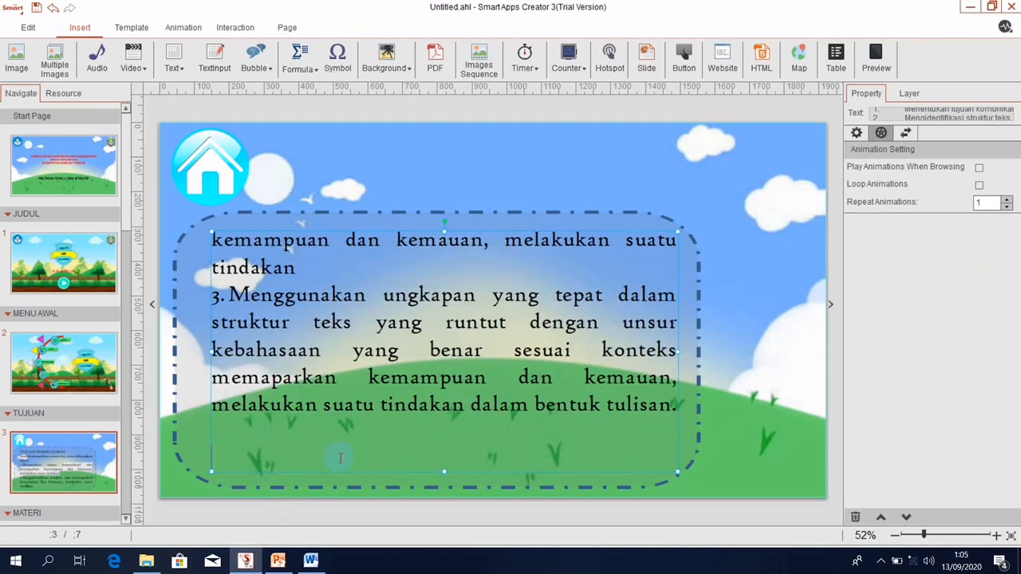
{"action": "scroll", "coordinate": [340, 459], "scroll_direction": "up", "scroll_amount": 1}
{"action": "scroll", "coordinate": [340, 458], "scroll_direction": "up", "scroll_amount": 1}
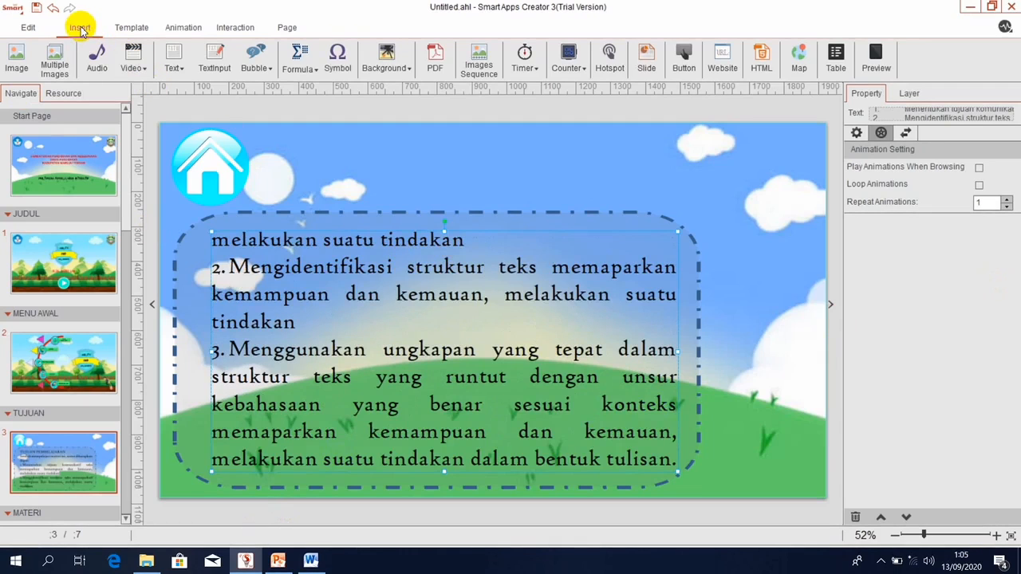
Insert the FLY character image, move it to the lower right and enlarge it to about 302 px.
{"action": "left_click", "coordinate": [11, 64]}
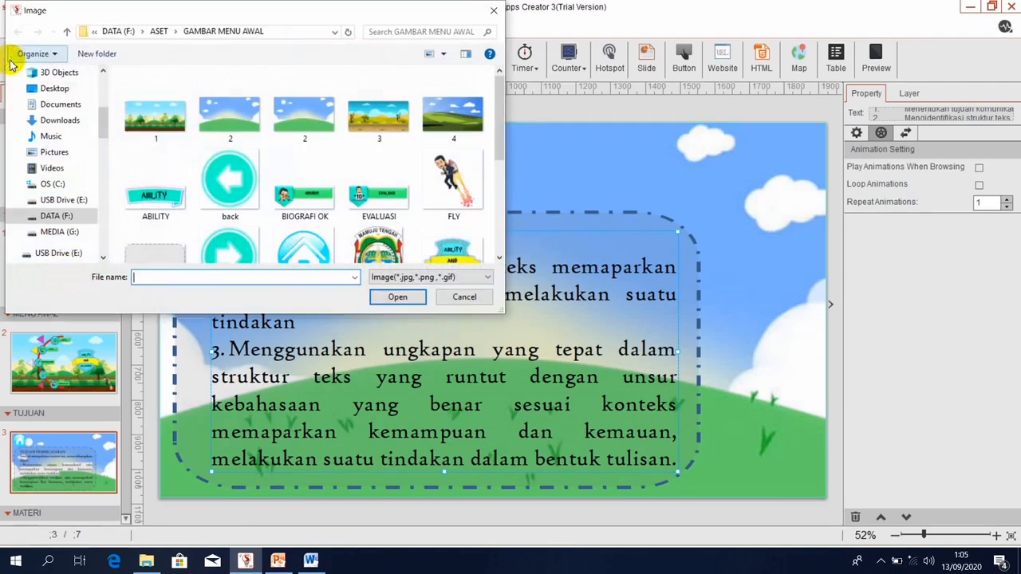
{"action": "double_click", "coordinate": [434, 182]}
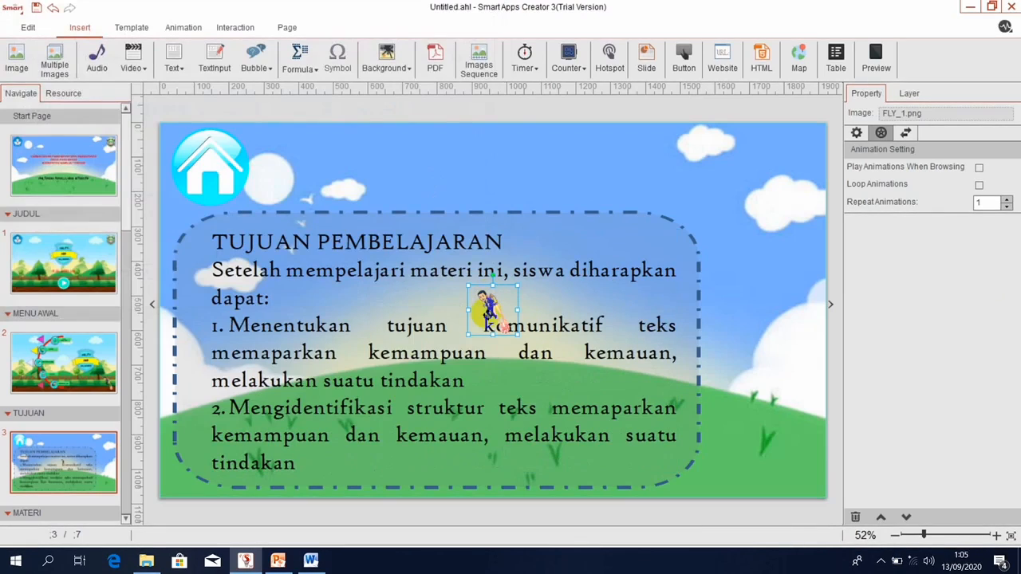
{"action": "left_click_drag", "start_coordinate": [488, 302], "coordinate": [809, 484]}
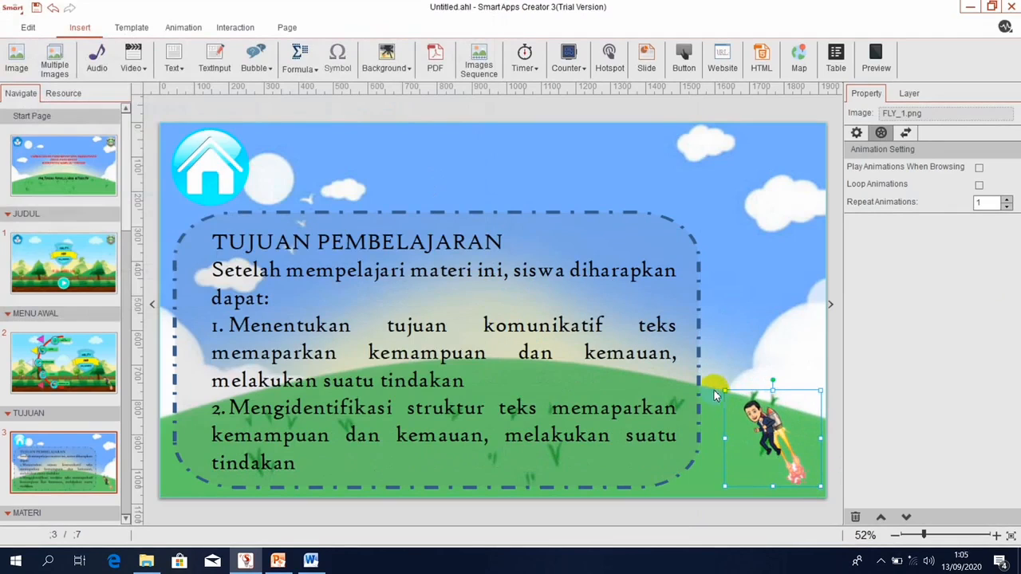
{"action": "left_click_drag", "start_coordinate": [724, 391], "coordinate": [707, 372]}
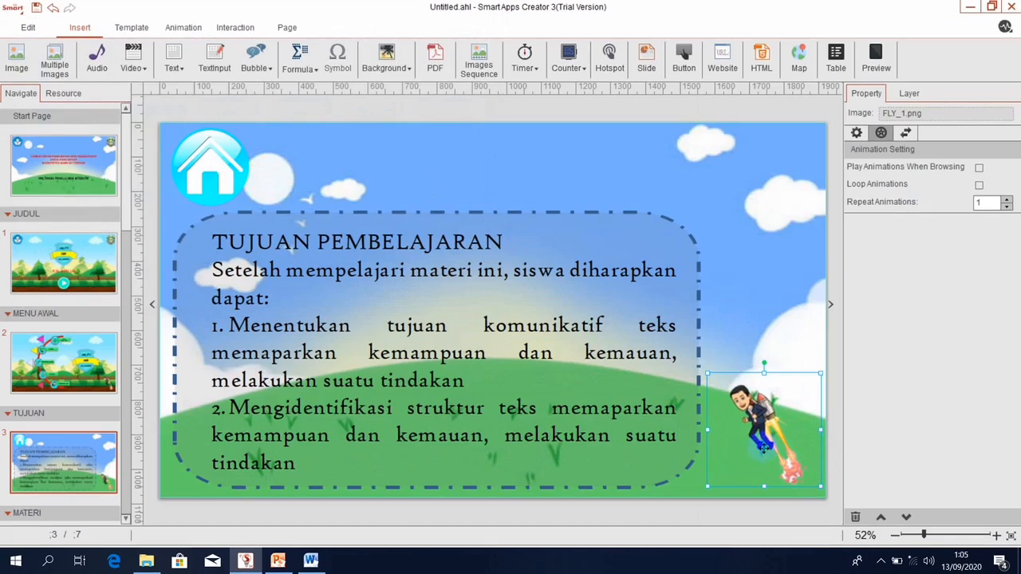
{"action": "left_click", "coordinate": [192, 28]}
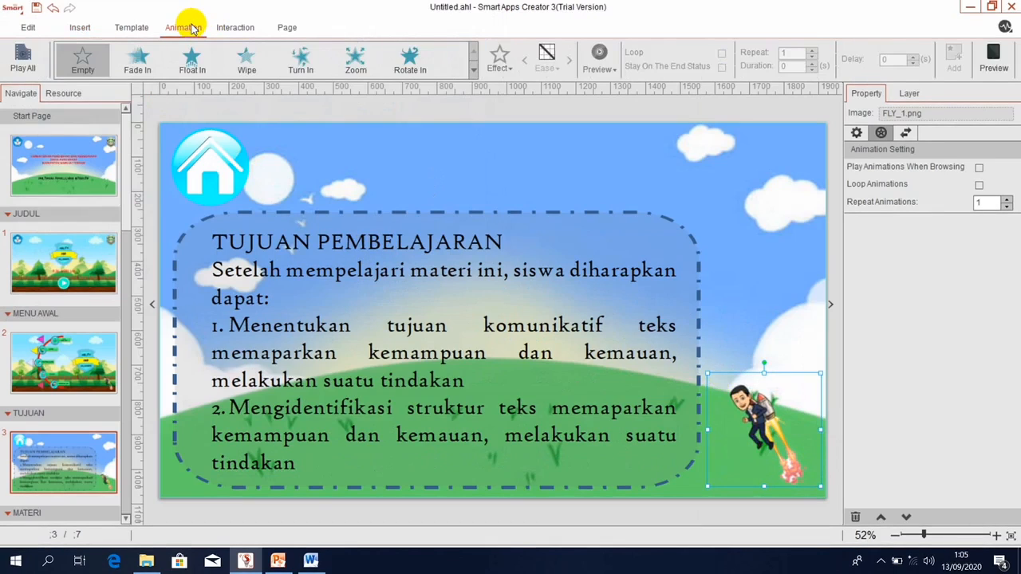
Give FLY_1.png a 0.5 s path animation flying it up to the top-right corner.
{"action": "left_click", "coordinate": [473, 74]}
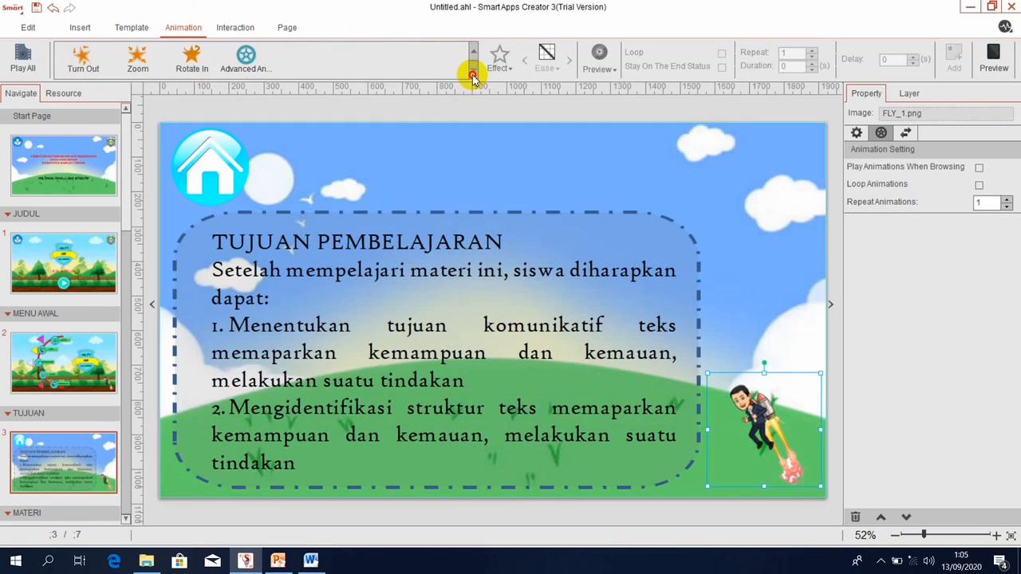
{"action": "left_click", "coordinate": [241, 63]}
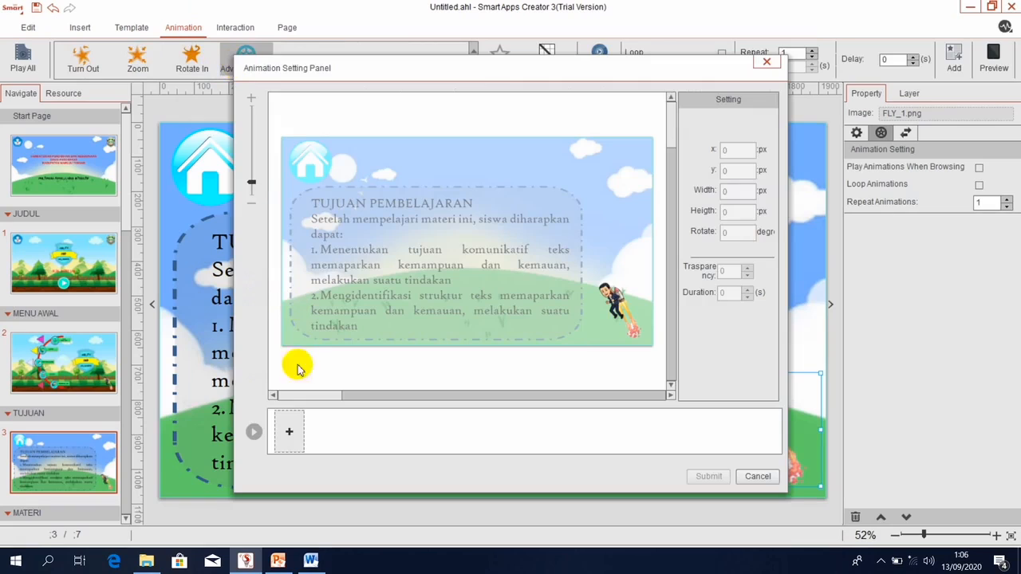
{"action": "left_click", "coordinate": [289, 432]}
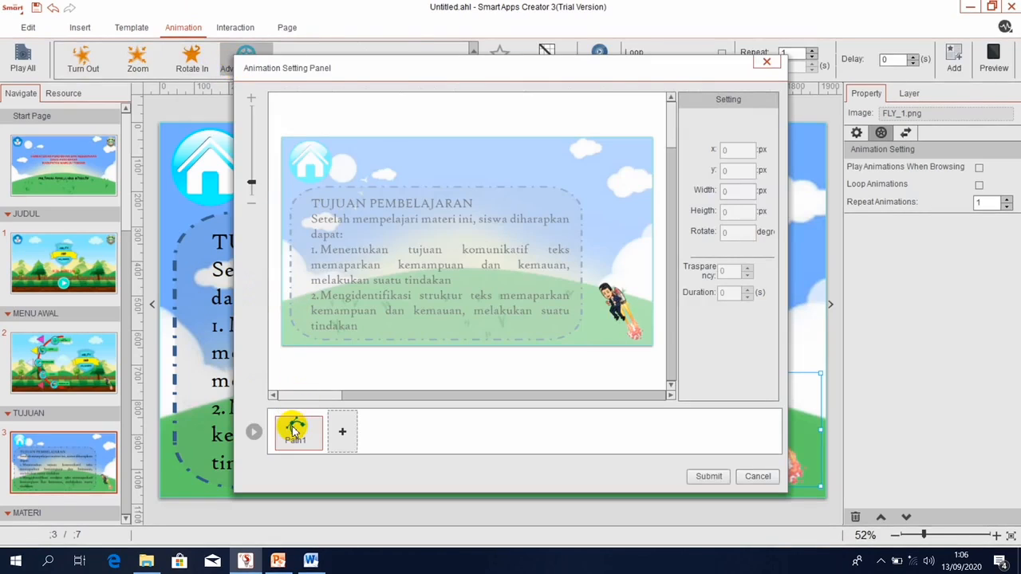
{"action": "left_click", "coordinate": [624, 316]}
{"action": "left_click_drag", "start_coordinate": [620, 313], "coordinate": [609, 165]}
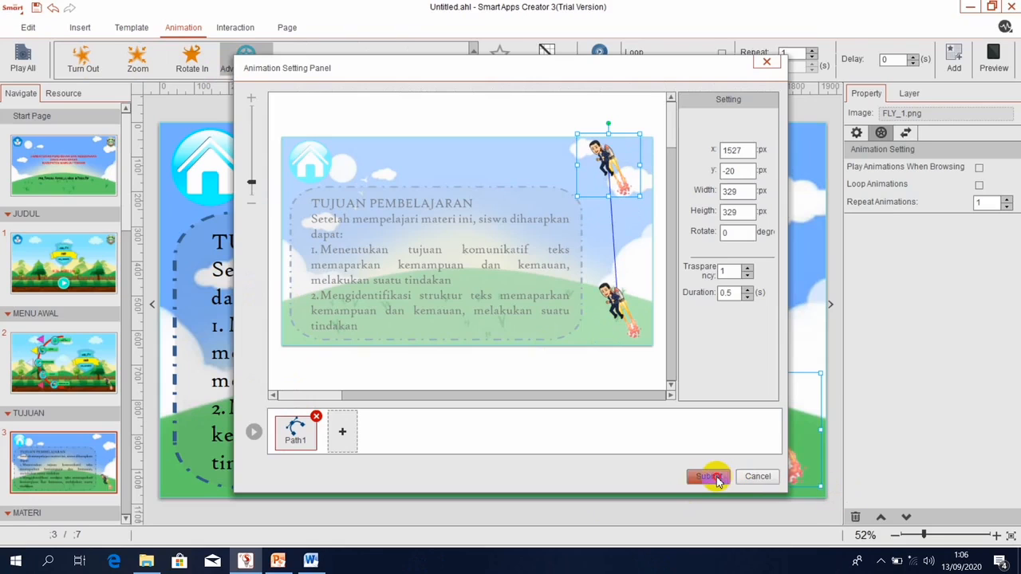
{"action": "left_click", "coordinate": [710, 477]}
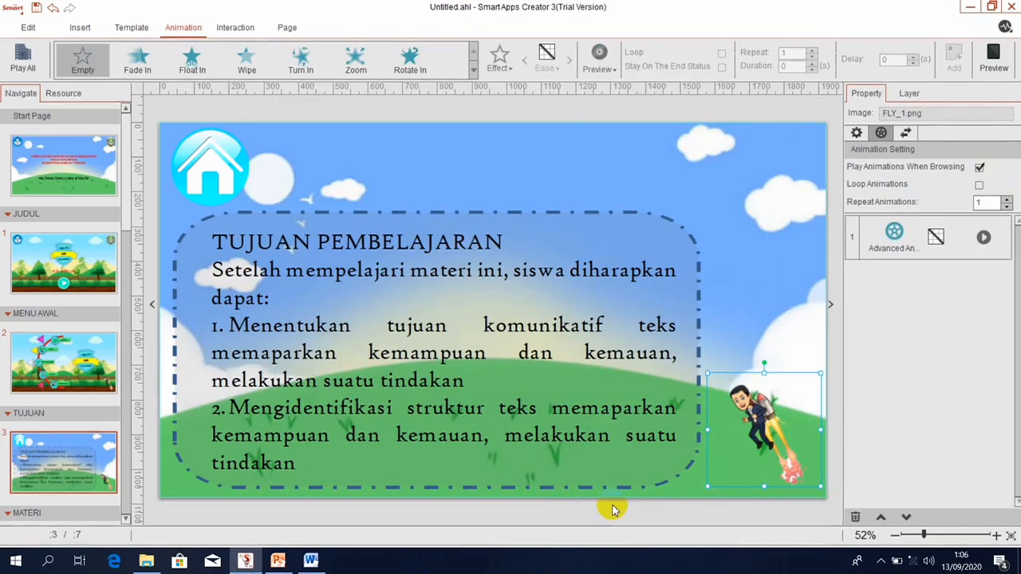
{"action": "left_click", "coordinate": [124, 523]}
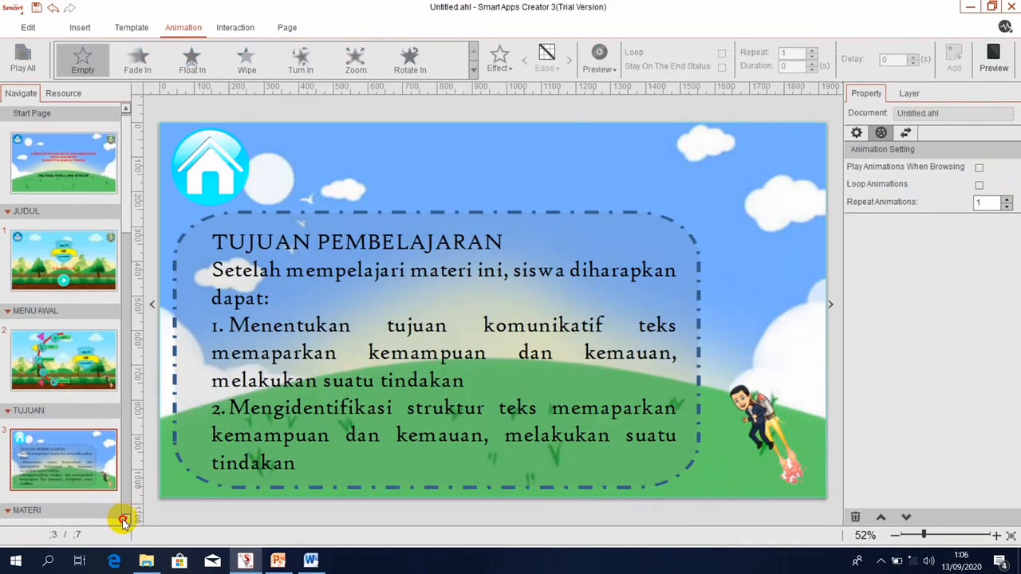
Scroll the page list and switch to the empty MATERI page (page 4).
{"action": "scroll", "coordinate": [124, 519], "scroll_direction": "down", "scroll_amount": 5}
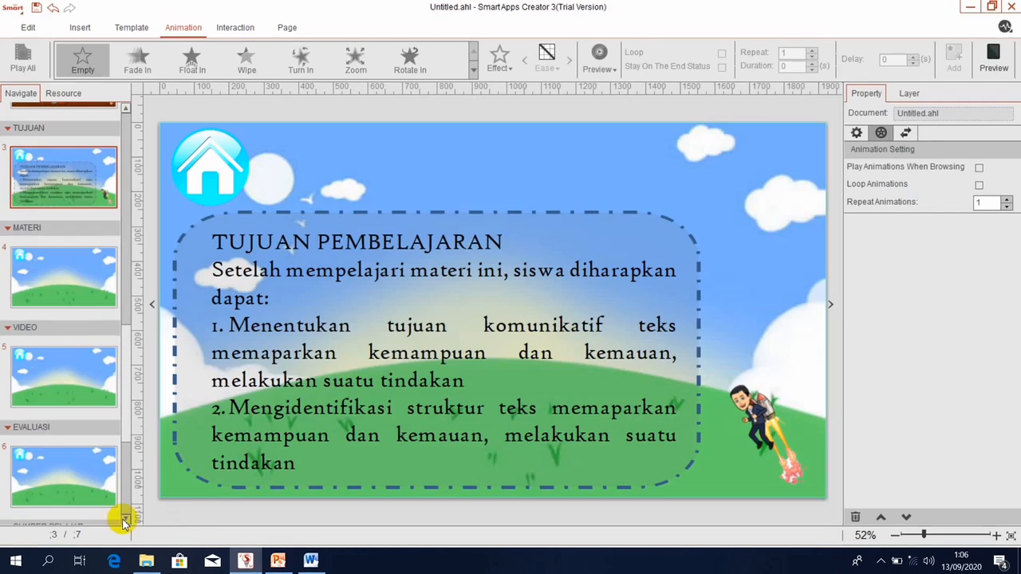
{"action": "left_click", "coordinate": [48, 292]}
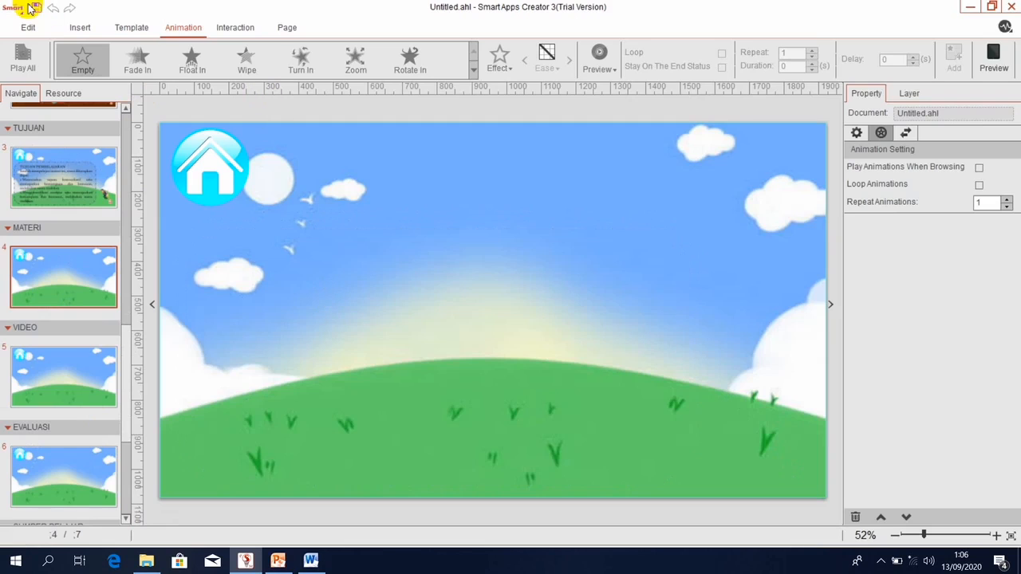
{"action": "left_click", "coordinate": [79, 28]}
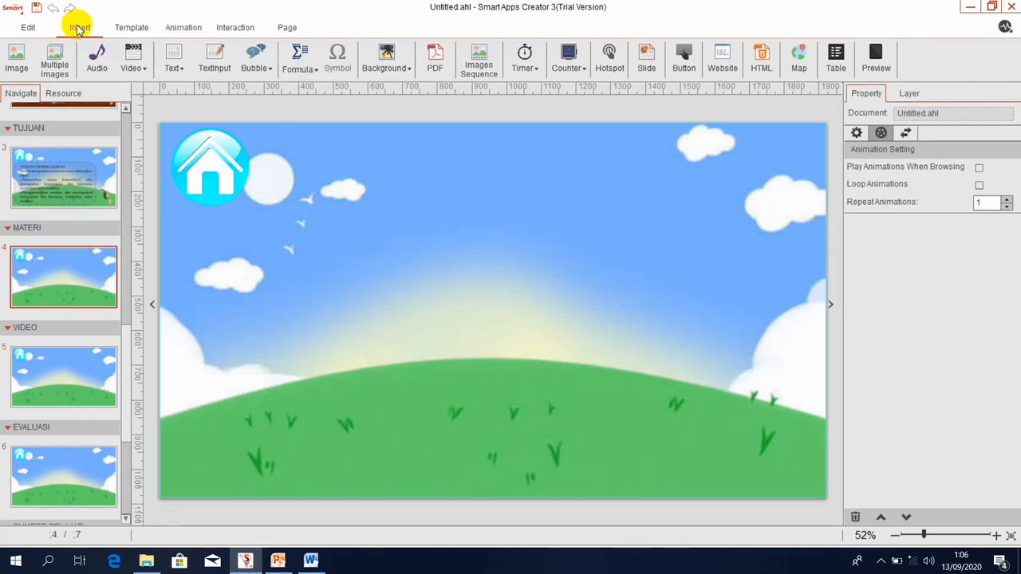
Choose WILLINGNESS and ABILITY together in the image dialog and insert both banners.
{"action": "left_click", "coordinate": [17, 59]}
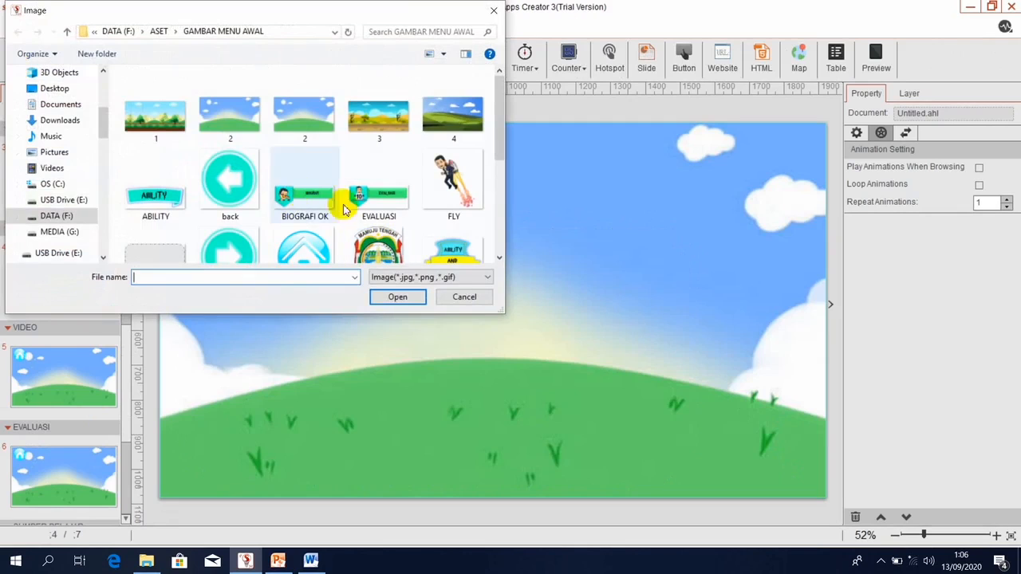
{"action": "scroll", "coordinate": [498, 258], "scroll_direction": "down", "scroll_amount": 1}
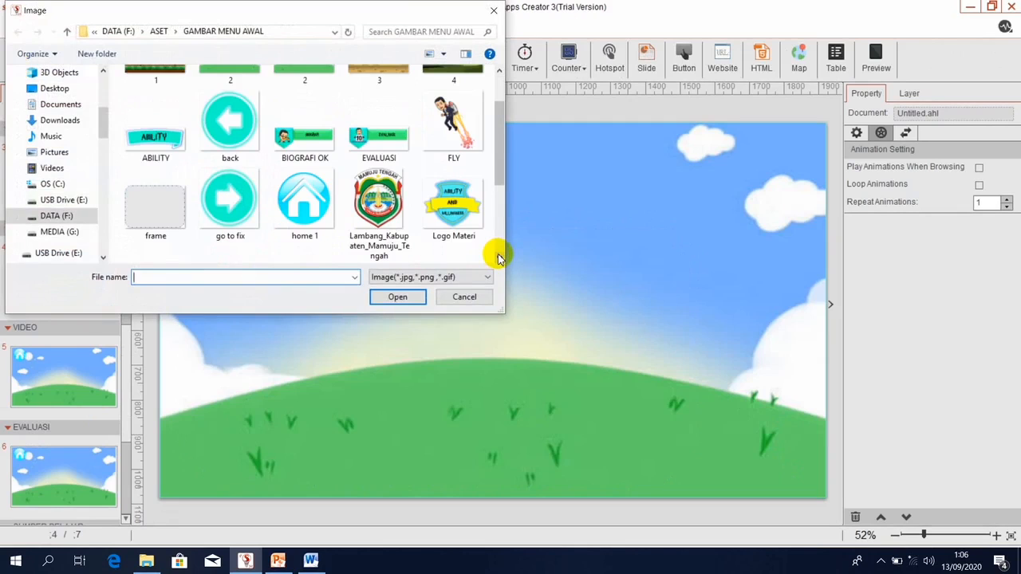
{"action": "scroll", "coordinate": [498, 258], "scroll_direction": "down", "scroll_amount": 1}
{"action": "scroll", "coordinate": [498, 258], "scroll_direction": "down", "scroll_amount": 1}
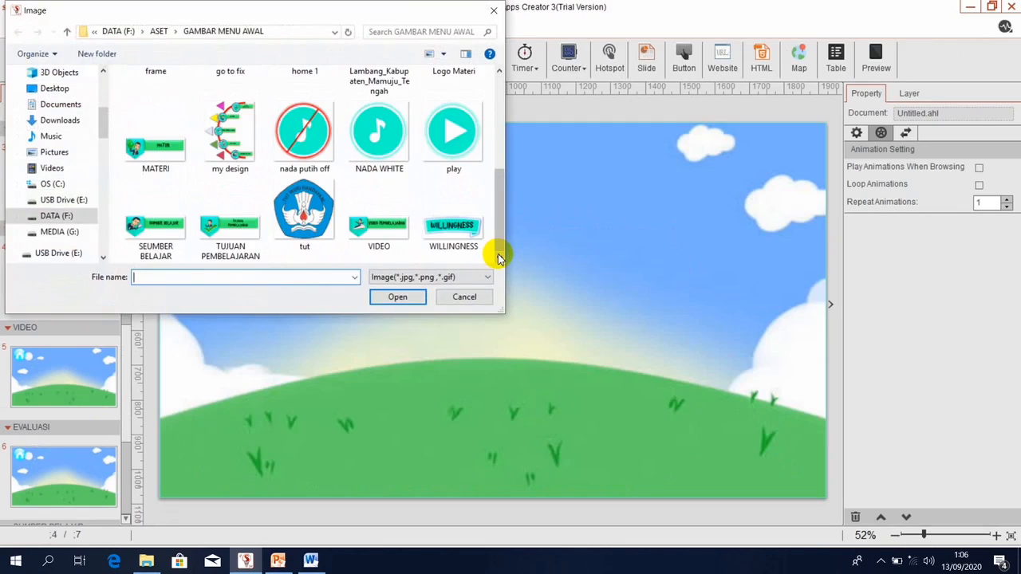
{"action": "left_click", "coordinate": [469, 242]}
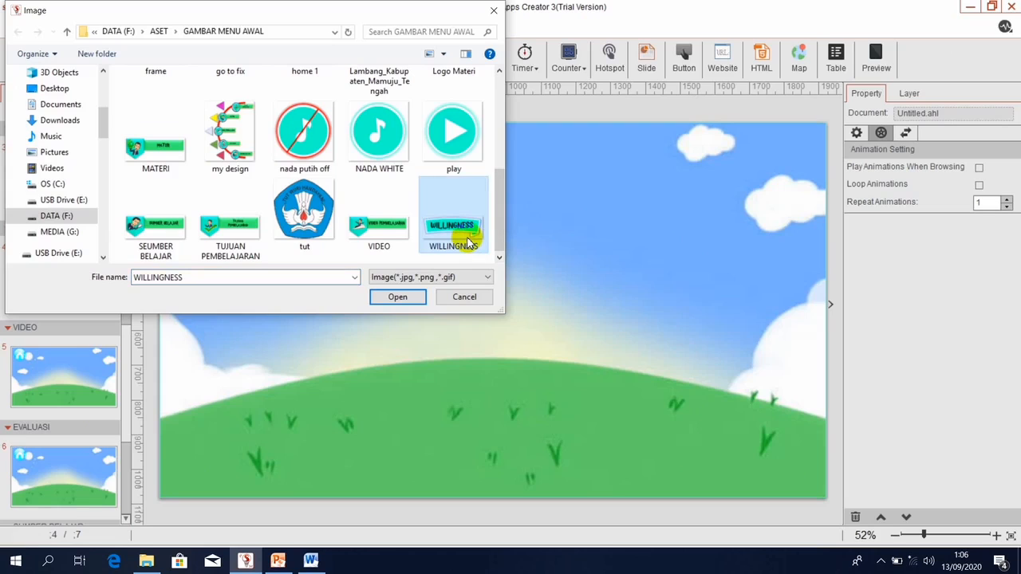
{"action": "scroll", "coordinate": [498, 67], "scroll_direction": "up", "scroll_amount": 3}
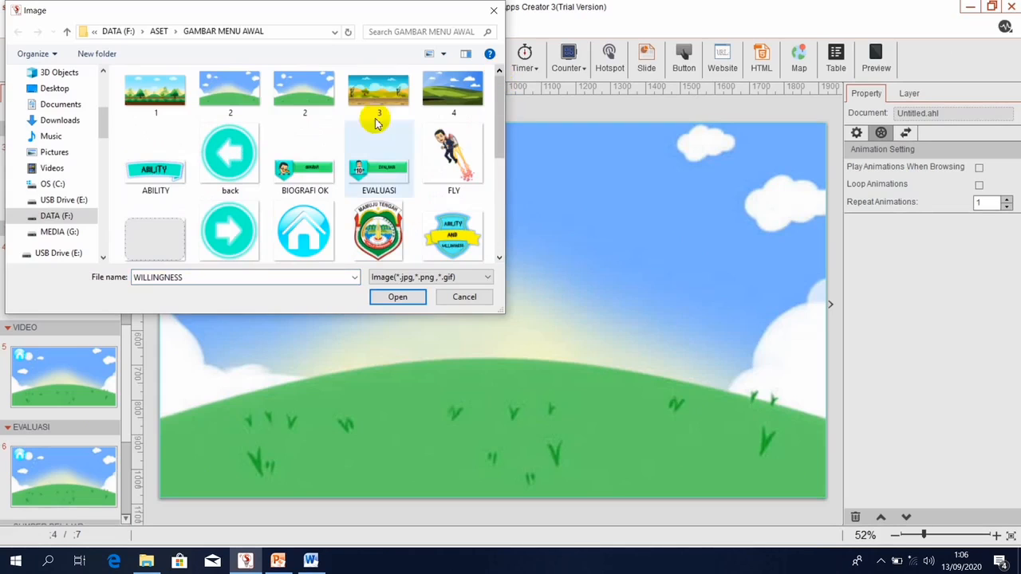
{"action": "left_click", "coordinate": [155, 160], "text": "ctrl"}
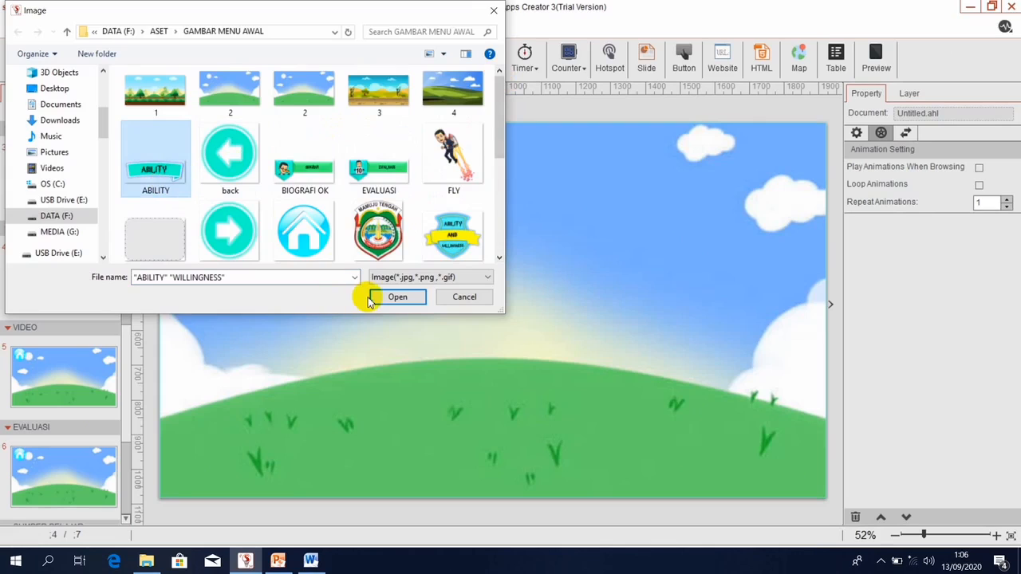
{"action": "left_click", "coordinate": [397, 297]}
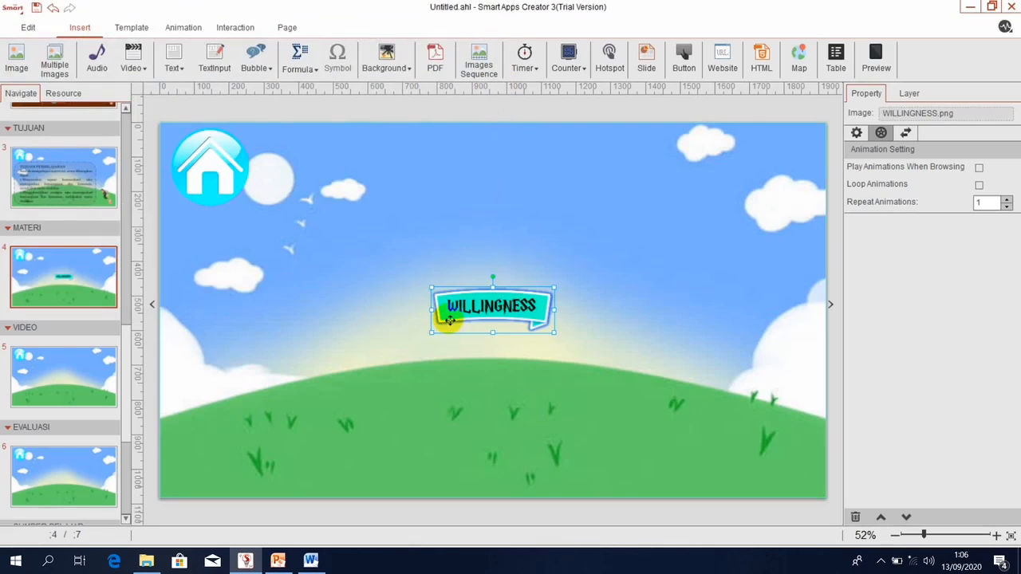
Spread the banners apart, WILLINGNESS to the right and ABILITY to the left.
{"action": "left_click", "coordinate": [627, 281]}
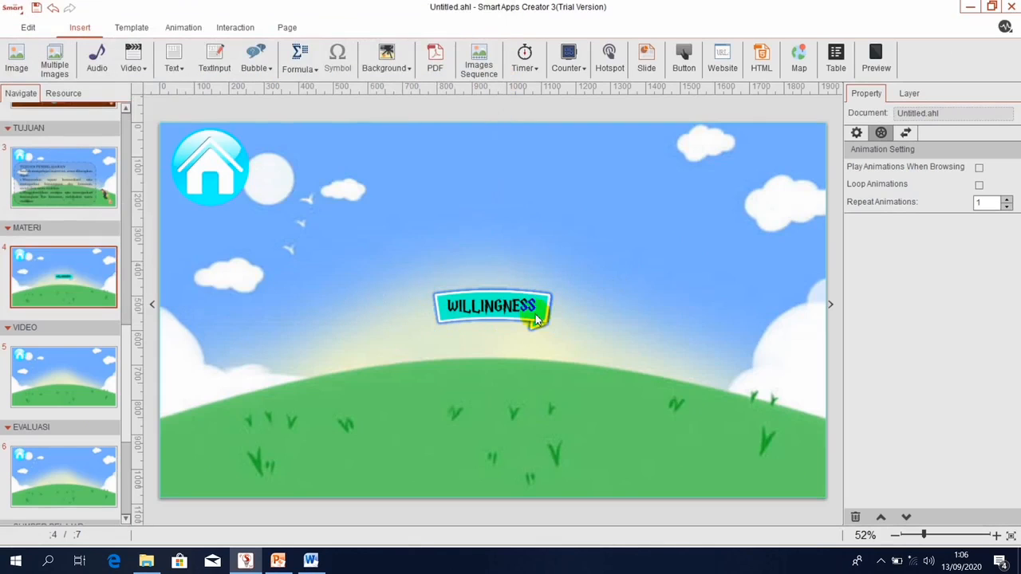
{"action": "left_click_drag", "start_coordinate": [520, 311], "coordinate": [362, 257]}
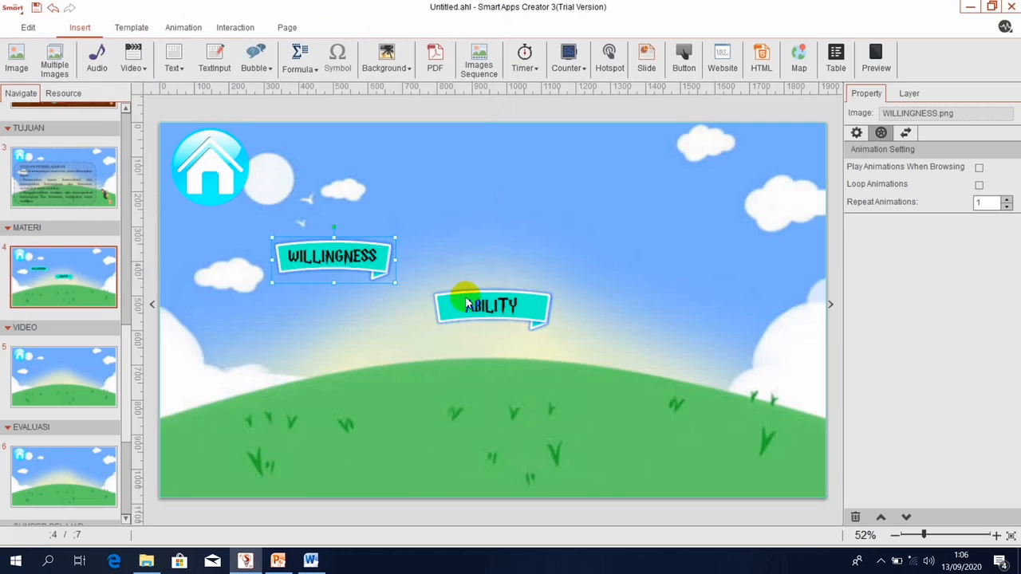
{"action": "left_click_drag", "start_coordinate": [467, 303], "coordinate": [258, 352]}
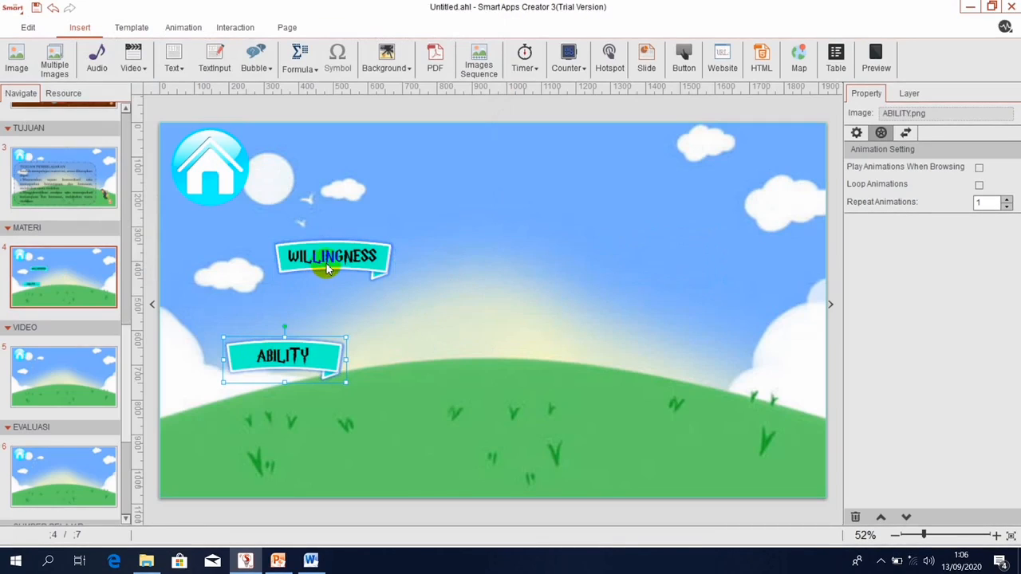
{"action": "left_click_drag", "start_coordinate": [327, 268], "coordinate": [638, 322]}
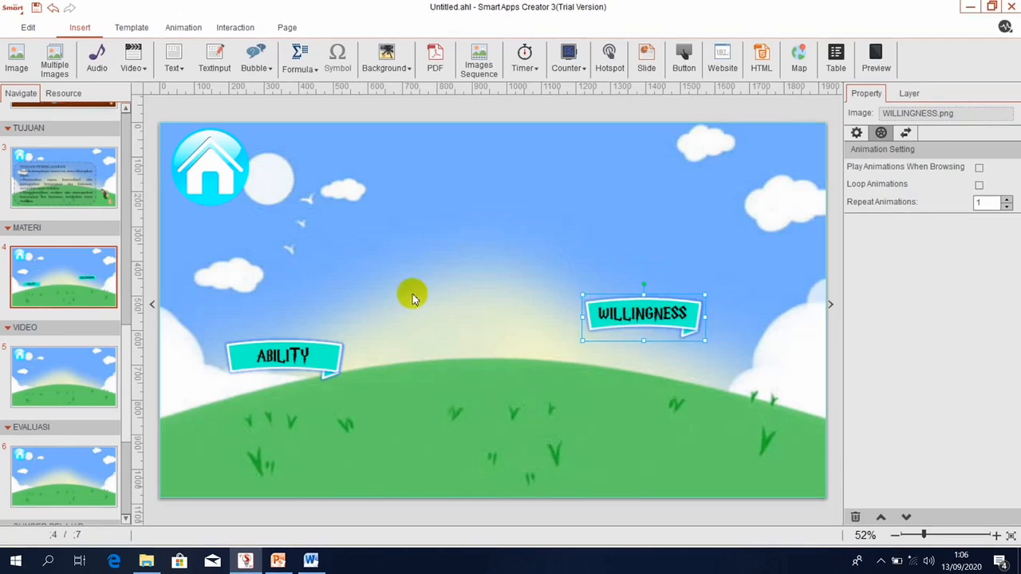
Raise ABILITY and WILLINGNESS to the same height, then check the previous page and return.
{"action": "left_click_drag", "start_coordinate": [321, 355], "coordinate": [398, 251]}
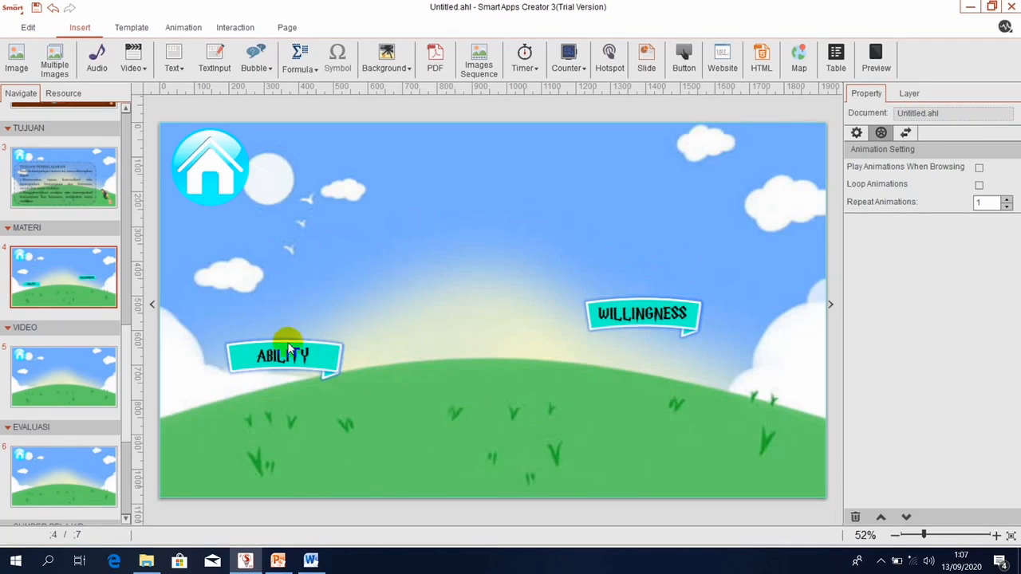
{"action": "left_click_drag", "start_coordinate": [287, 342], "coordinate": [367, 274]}
{"action": "left_click", "coordinate": [647, 313]}
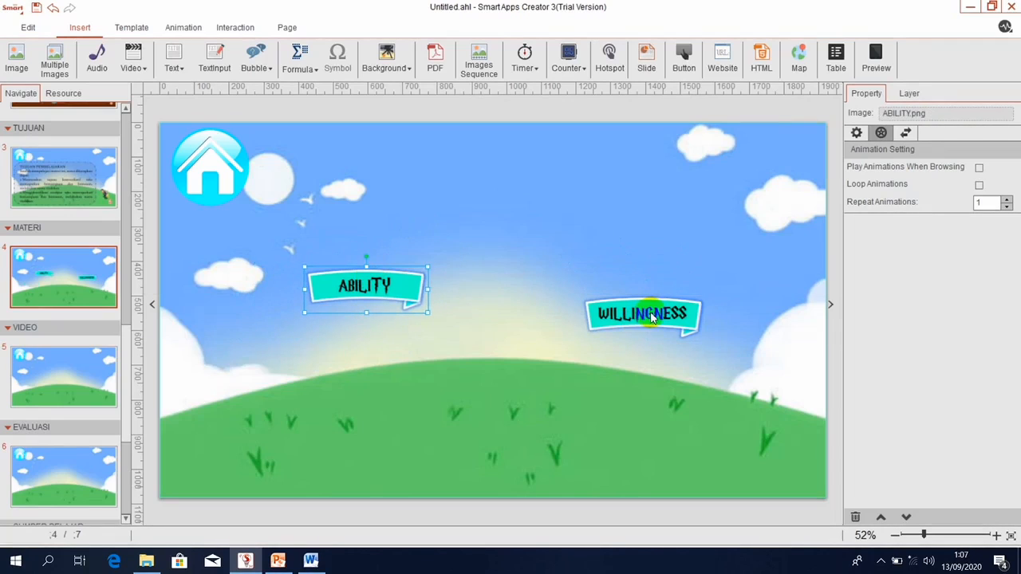
{"action": "left_click_drag", "start_coordinate": [648, 312], "coordinate": [648, 284]}
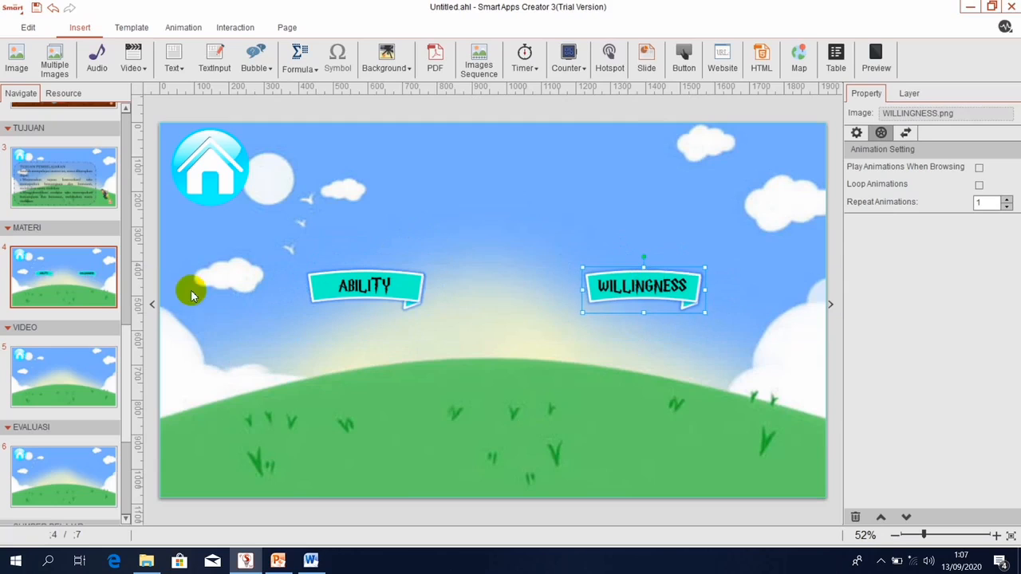
{"action": "left_click", "coordinate": [87, 270]}
{"action": "key", "text": "Up"}
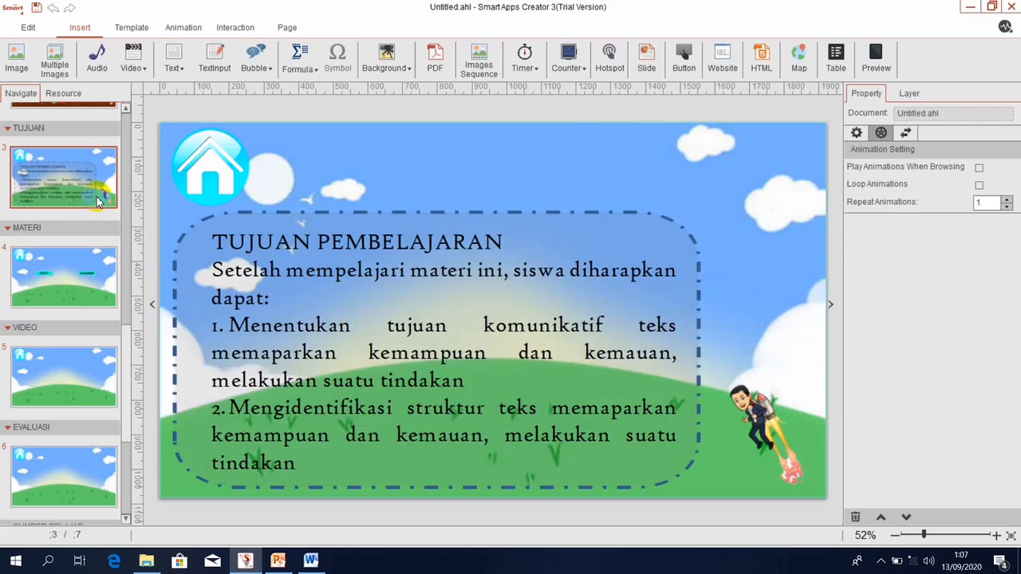
{"action": "left_click", "coordinate": [43, 275]}
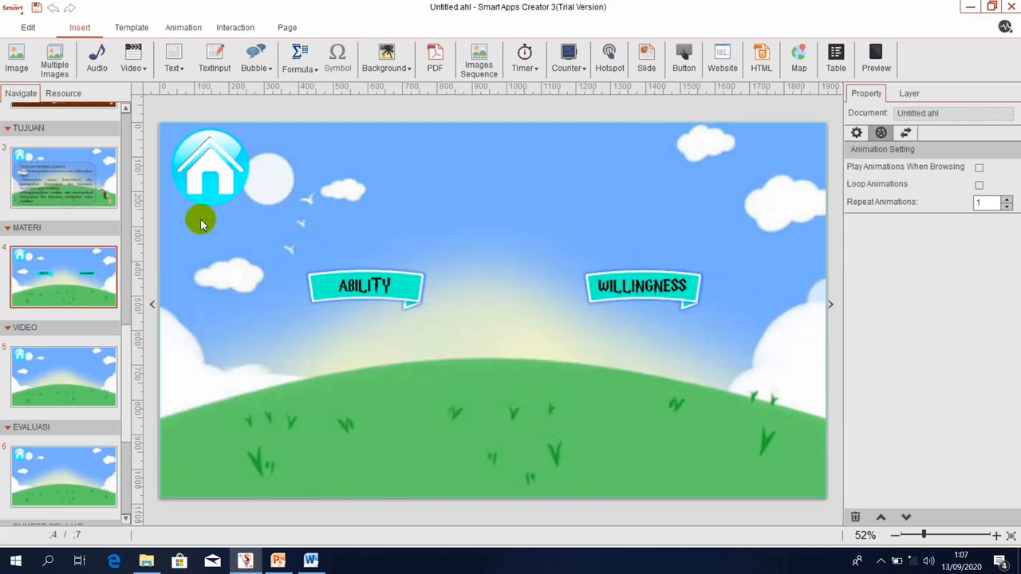
Insert the FLY jetpack character image, enlarge it and place it in the page's bottom-right corner.
{"action": "left_click", "coordinate": [11, 59]}
{"action": "left_click", "coordinate": [445, 184]}
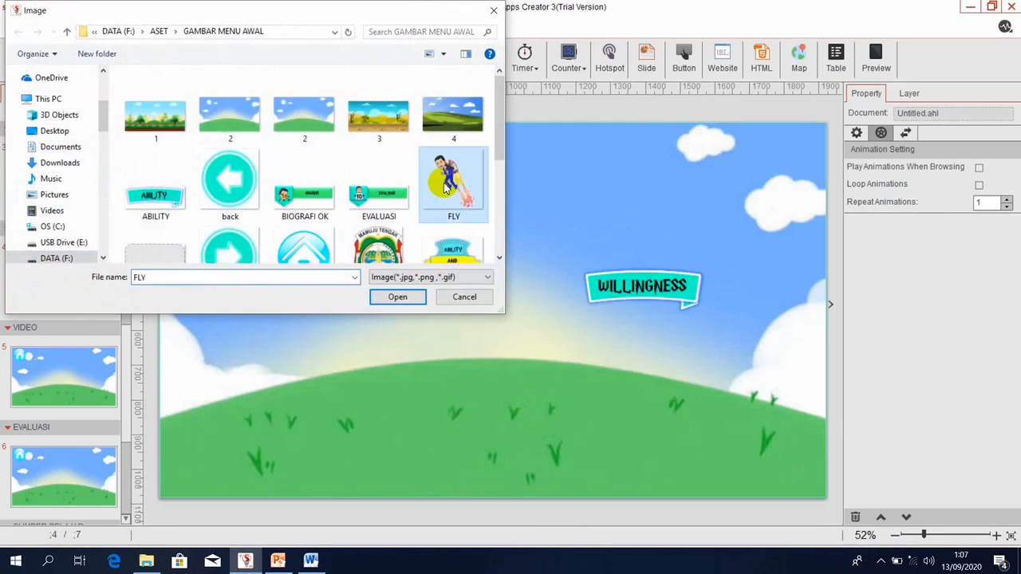
{"action": "left_click", "coordinate": [423, 297]}
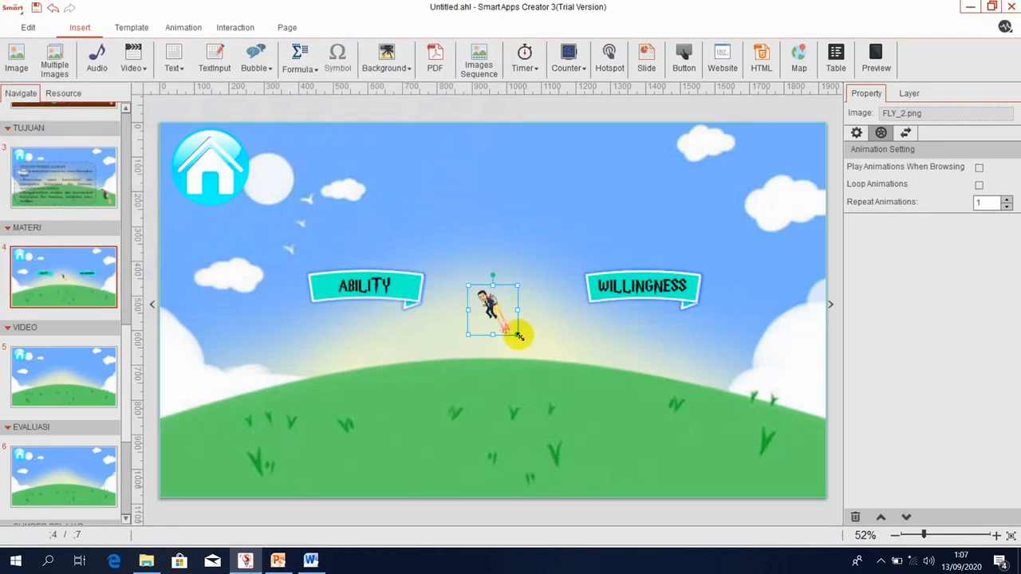
{"action": "left_click_drag", "start_coordinate": [518, 335], "coordinate": [558, 387]}
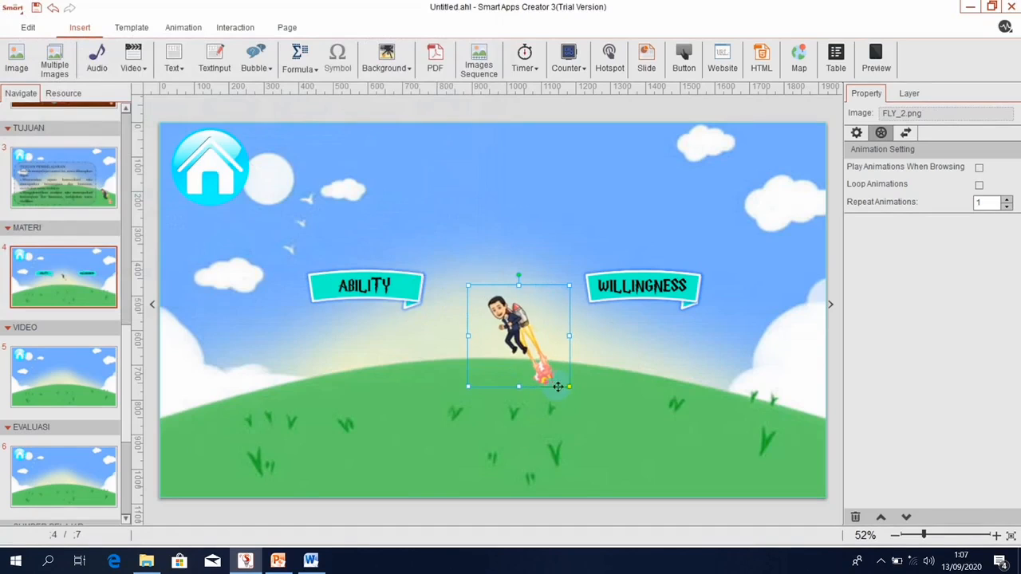
{"action": "left_click_drag", "start_coordinate": [526, 336], "coordinate": [779, 432]}
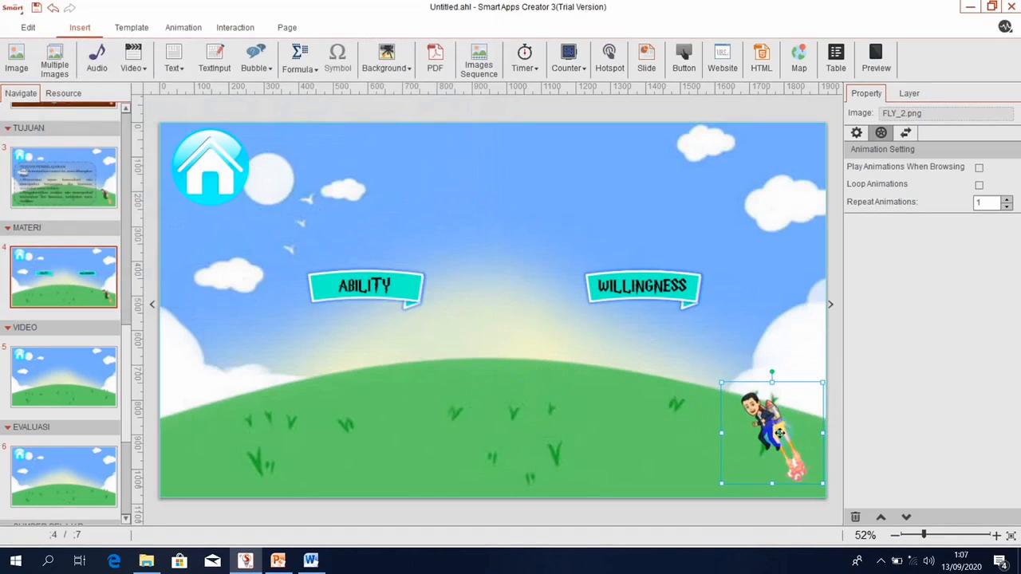
{"action": "left_click", "coordinate": [330, 282]}
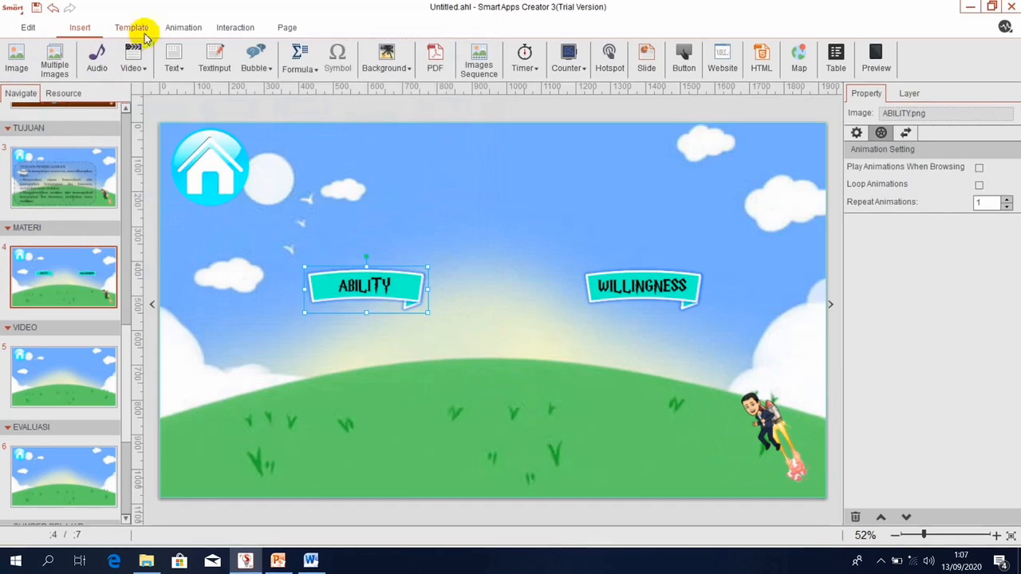
Give the ABILITY banner a Float In animation that plays when the page is browsed.
{"action": "left_click", "coordinate": [179, 27]}
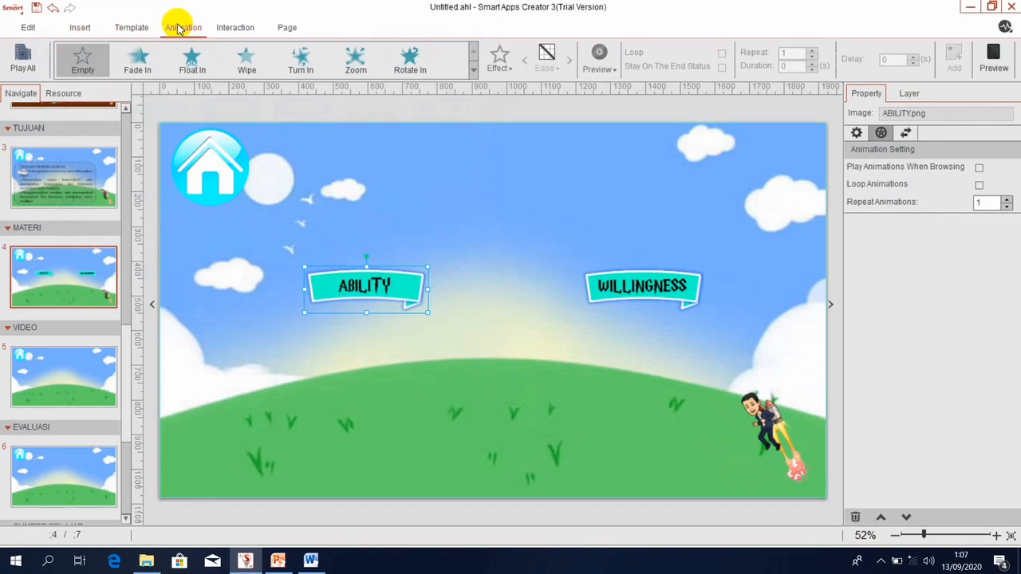
{"action": "left_click", "coordinate": [191, 60]}
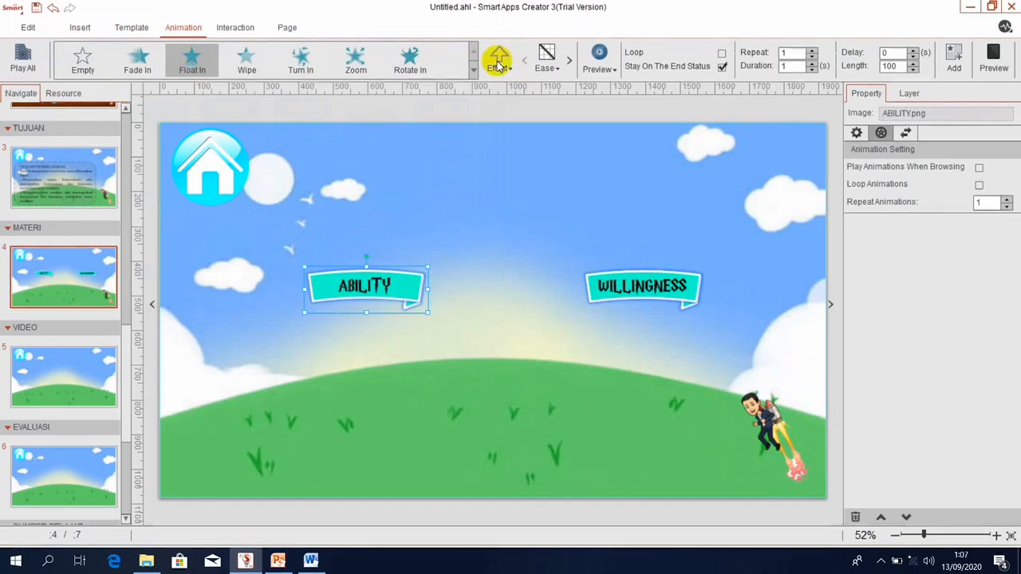
{"action": "left_click", "coordinate": [952, 57]}
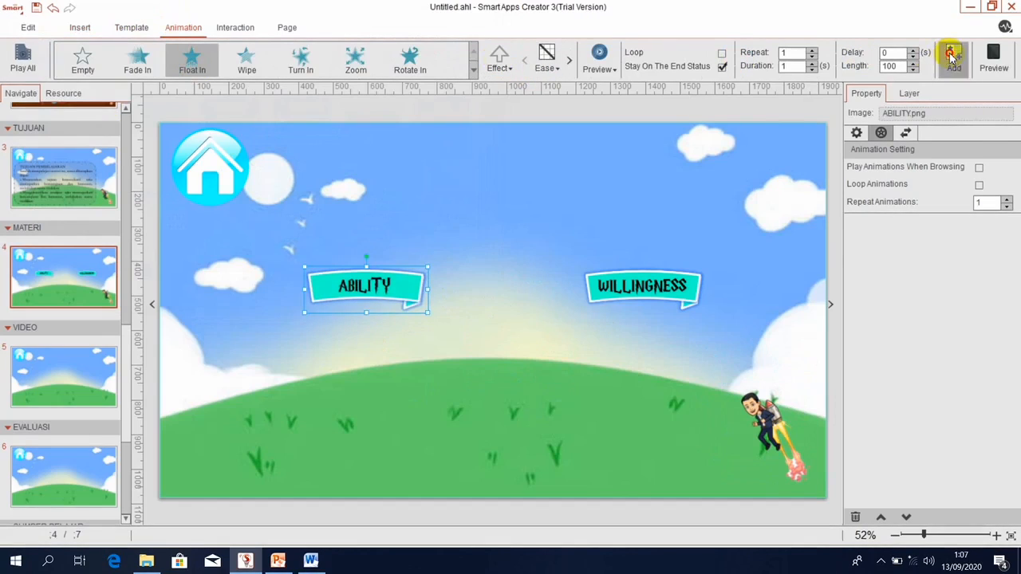
{"action": "left_click", "coordinate": [979, 167]}
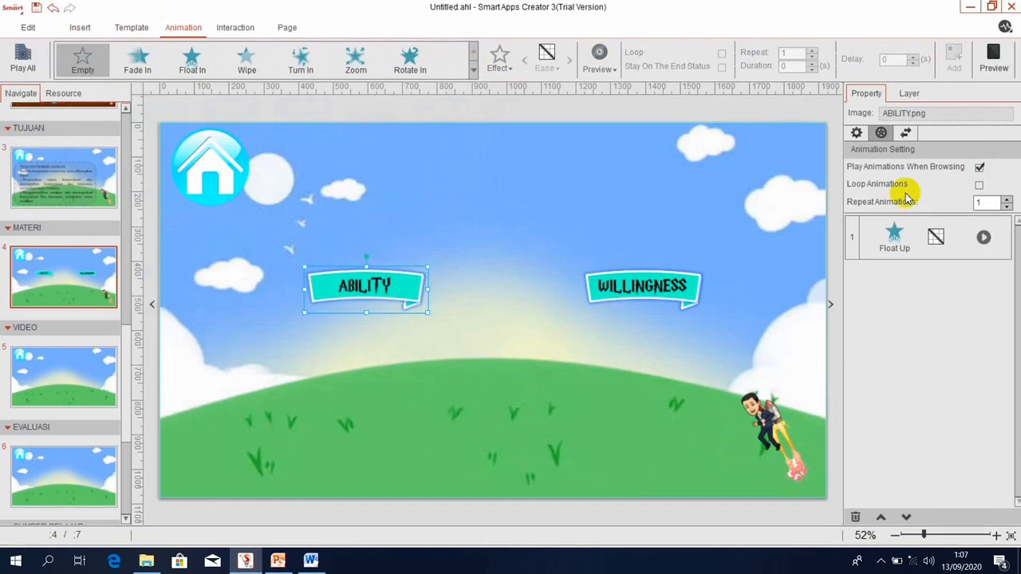
Add the same Float In animation to the WILLINGNESS banner.
{"action": "left_click", "coordinate": [648, 292]}
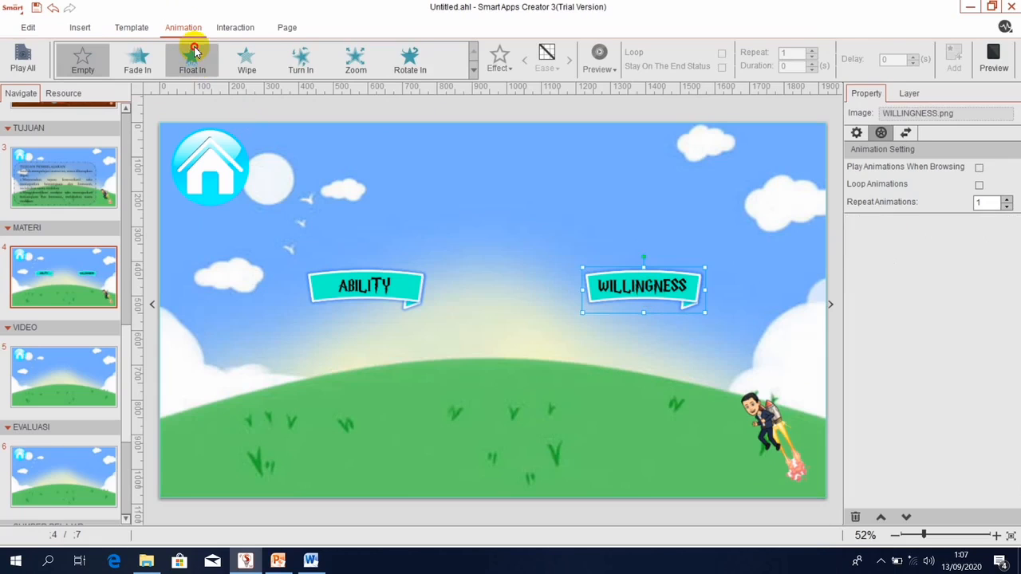
{"action": "left_click", "coordinate": [192, 61]}
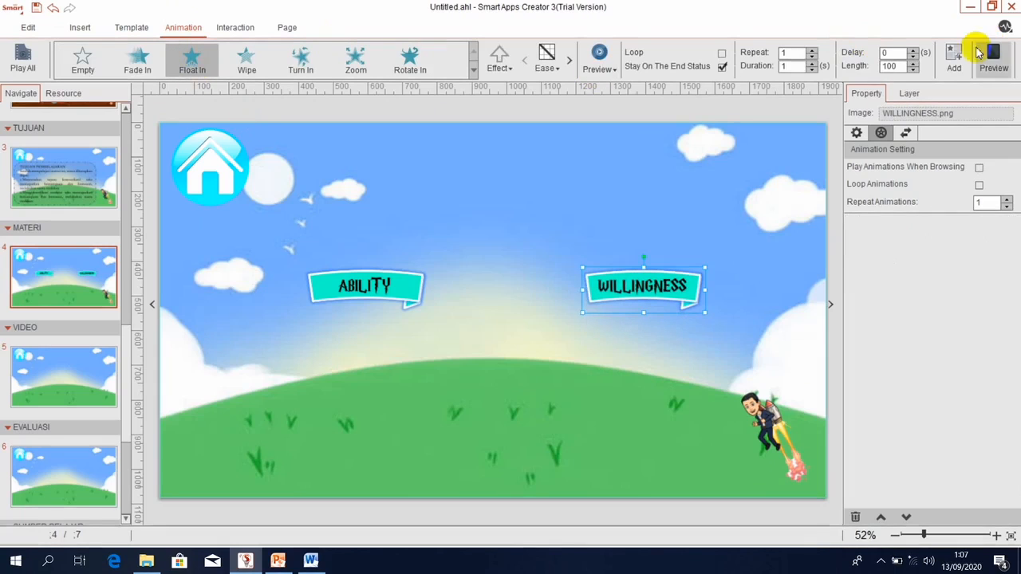
{"action": "left_click", "coordinate": [954, 57]}
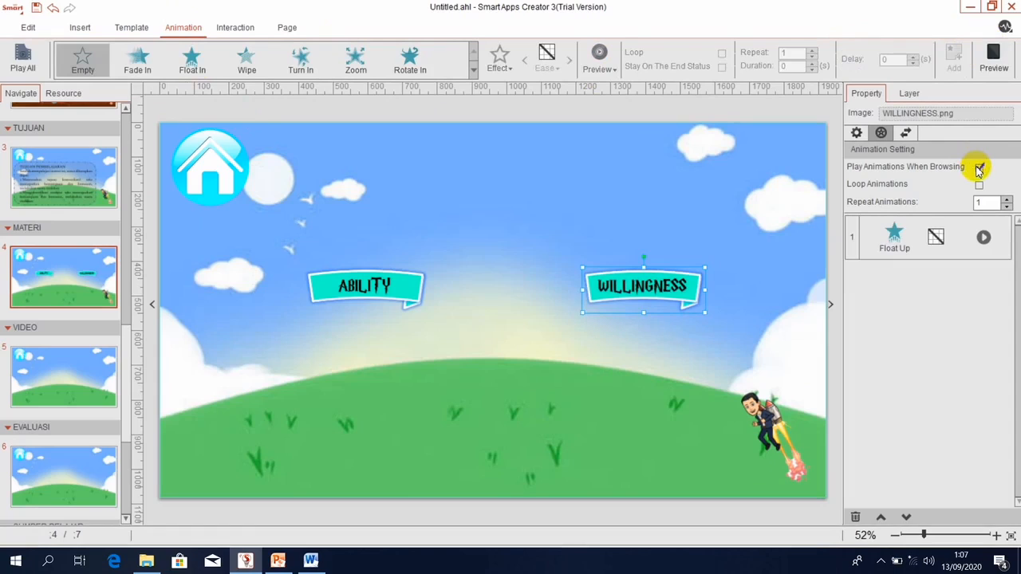
Select the jetpack character and expand the full list of animation effects.
{"action": "left_click", "coordinate": [759, 428]}
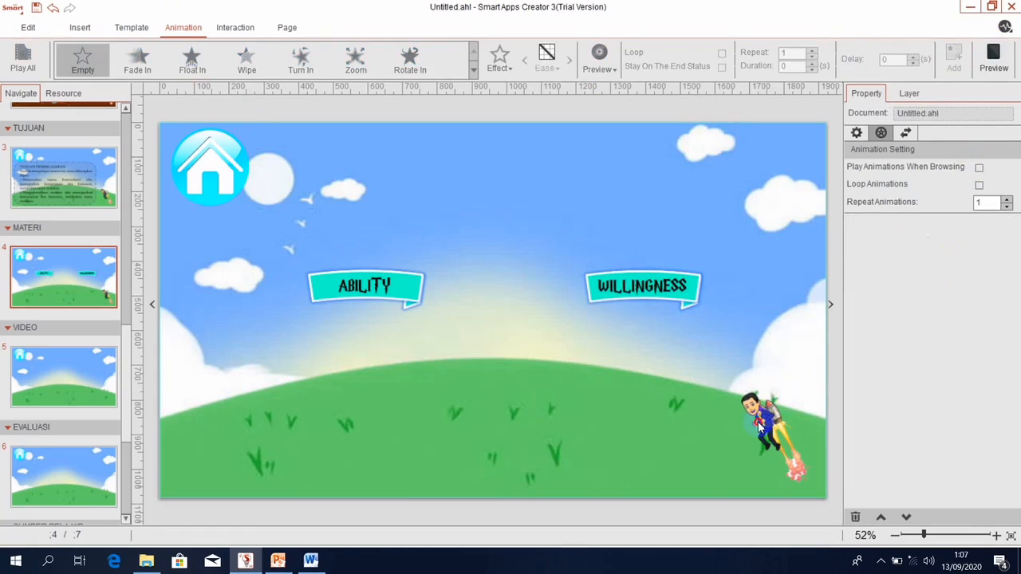
{"action": "left_click", "coordinate": [759, 427]}
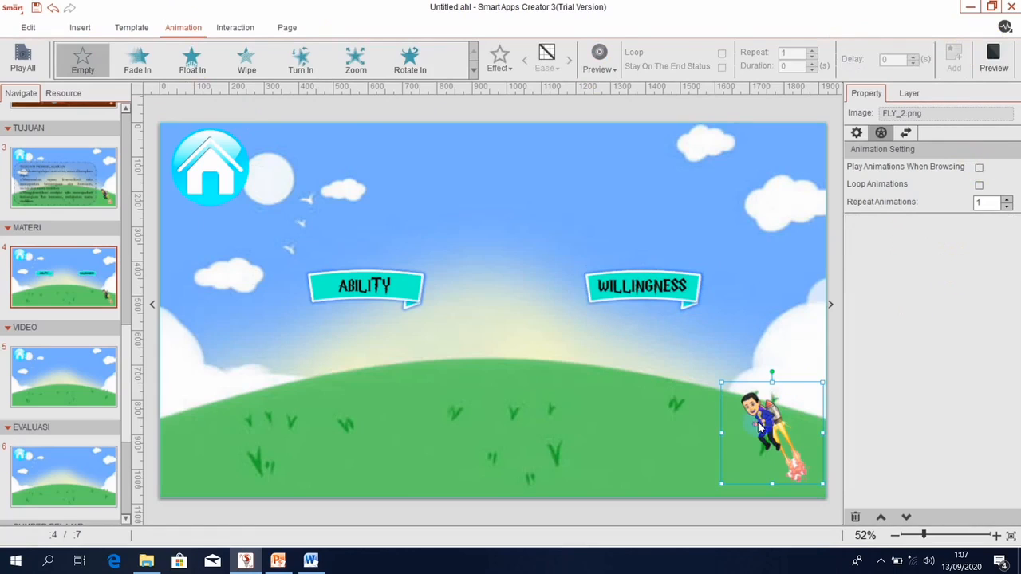
{"action": "left_click", "coordinate": [474, 72]}
{"action": "left_click", "coordinate": [475, 71]}
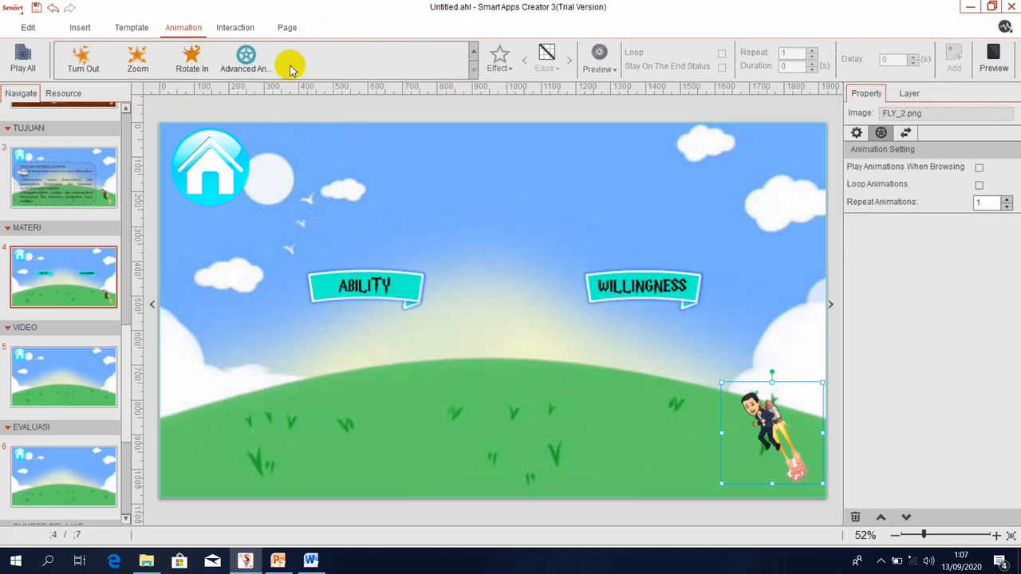
Give the character an advanced animation with Path1 to the top-right and Path2 down beside ABILITY.
{"action": "left_click", "coordinate": [247, 62]}
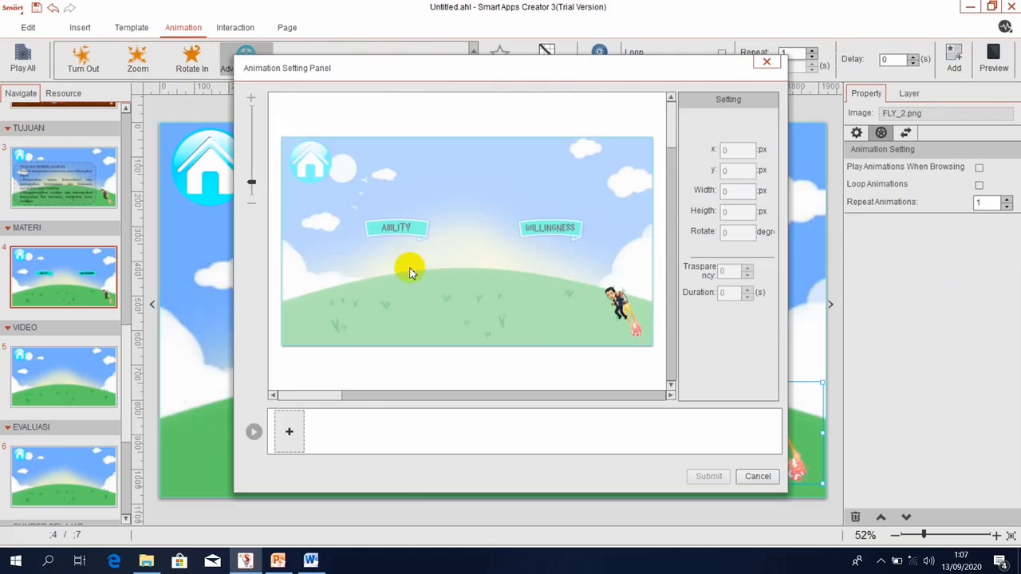
{"action": "left_click", "coordinate": [289, 431]}
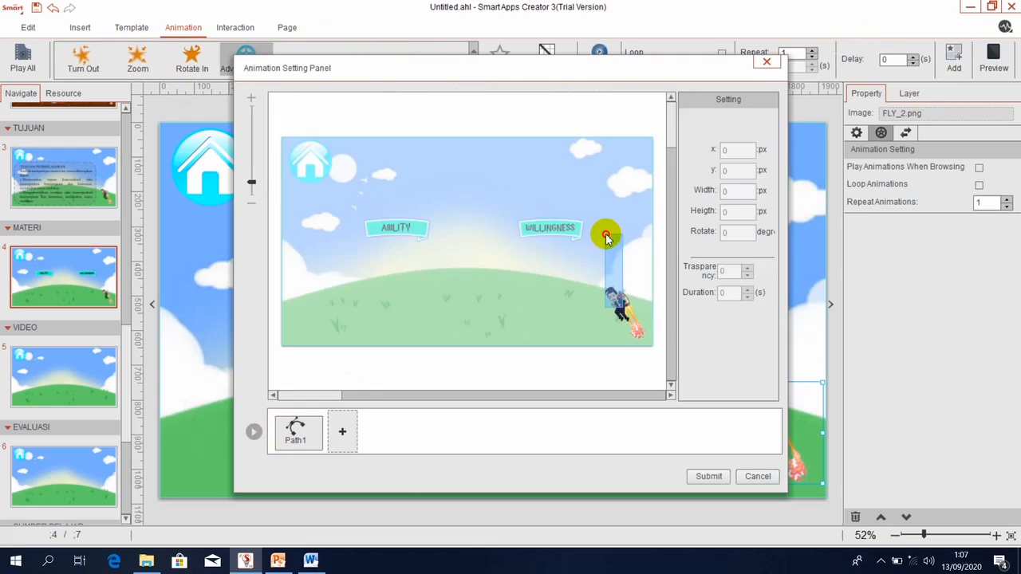
{"action": "left_click", "coordinate": [627, 308]}
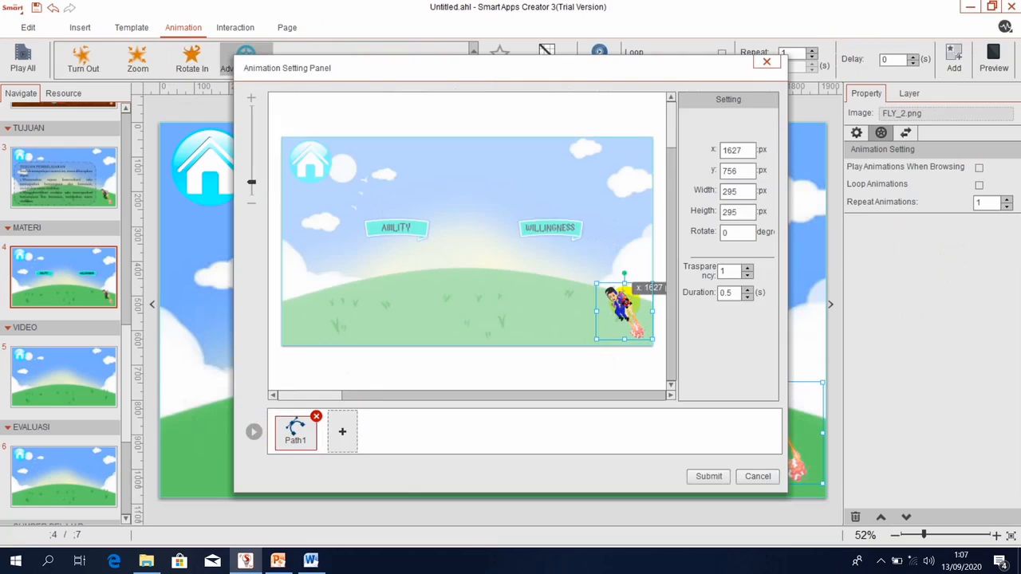
{"action": "mouse_move", "coordinate": [627, 308]}
{"action": "left_mouse_down"}
{"action": "mouse_move", "coordinate": [600, 161]}
{"action": "mouse_move", "coordinate": [569, 157]}
{"action": "left_mouse_up"}
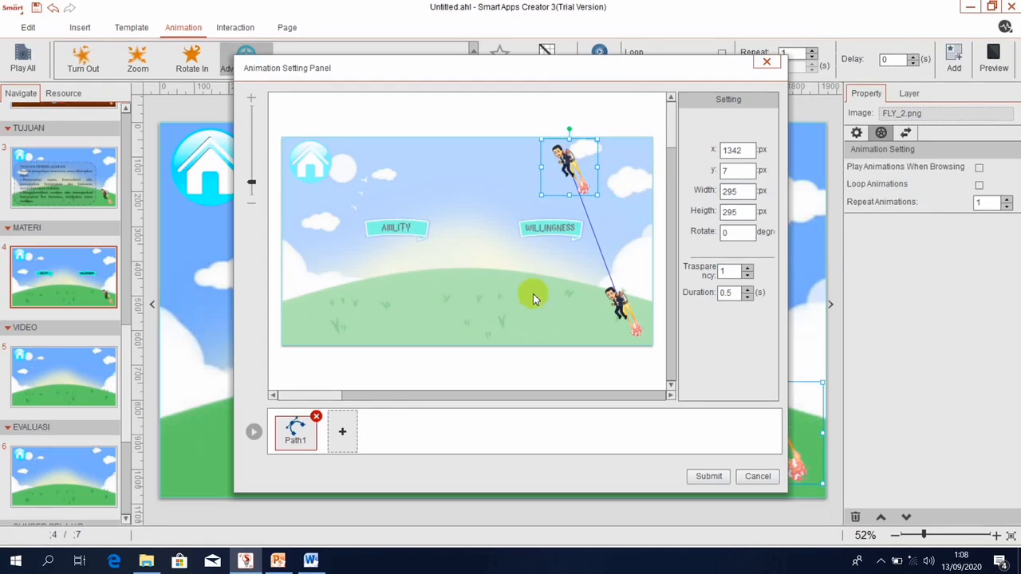
{"action": "left_click", "coordinate": [339, 432]}
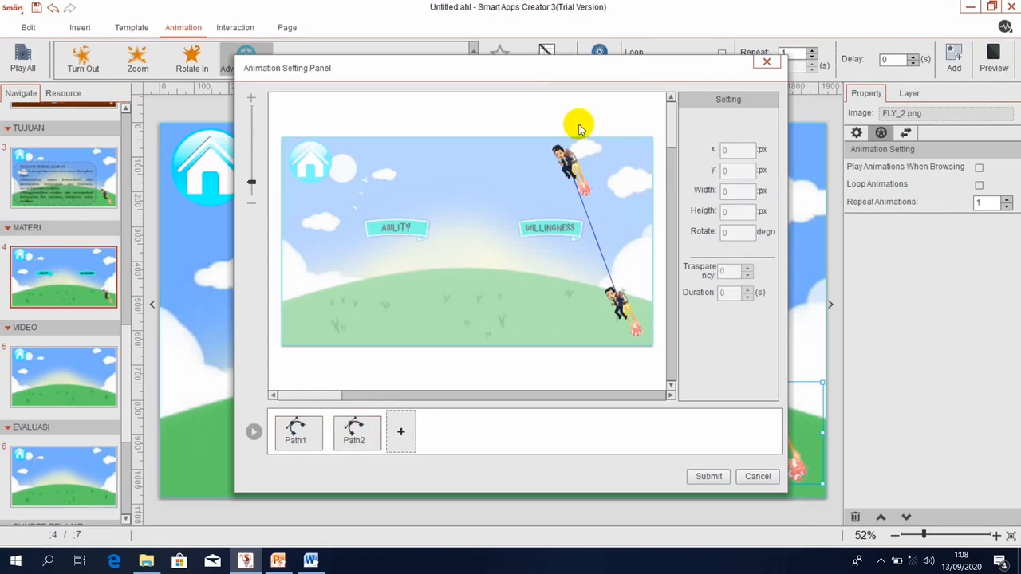
{"action": "left_click_drag", "start_coordinate": [571, 163], "coordinate": [473, 243]}
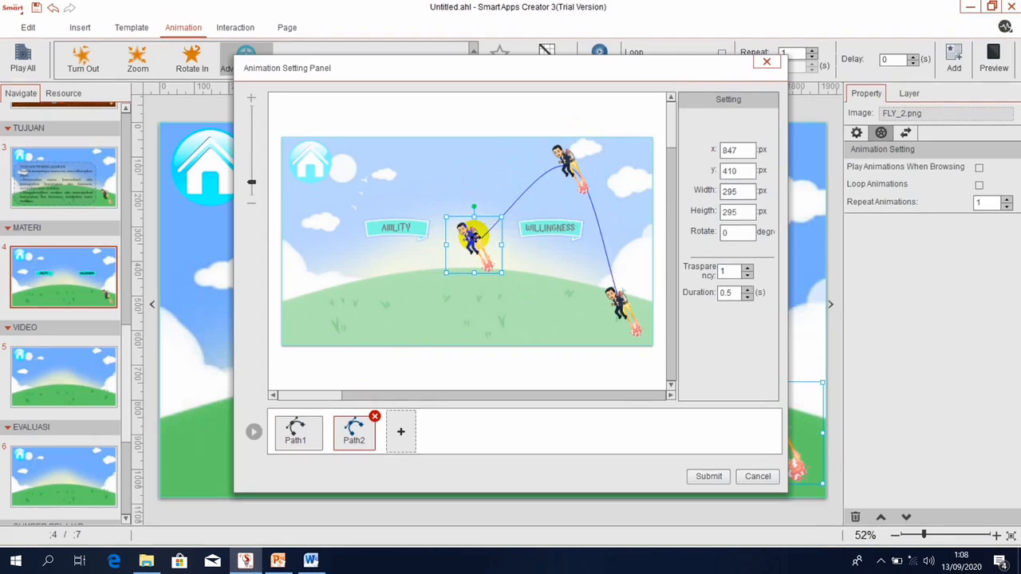
{"action": "left_click", "coordinate": [709, 473]}
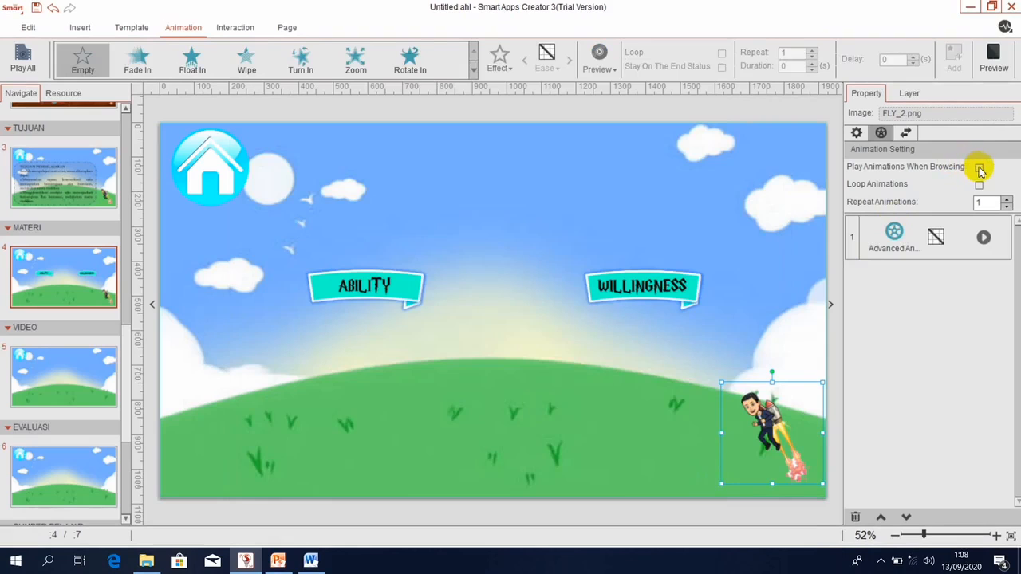
Preview the page to watch the character fly between the banners, then return to the editor.
{"action": "left_click", "coordinate": [994, 58]}
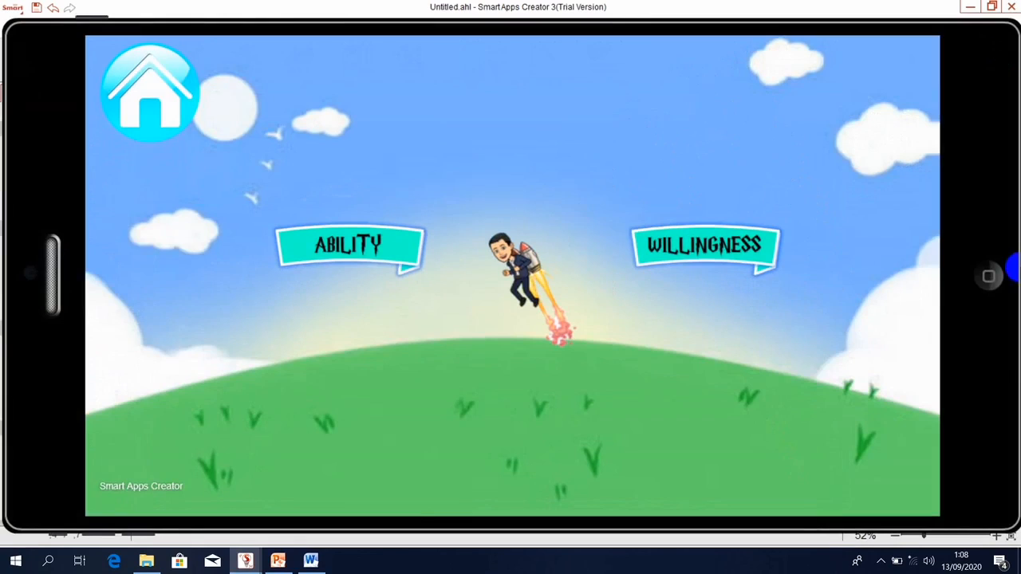
{"action": "left_click", "coordinate": [989, 287]}
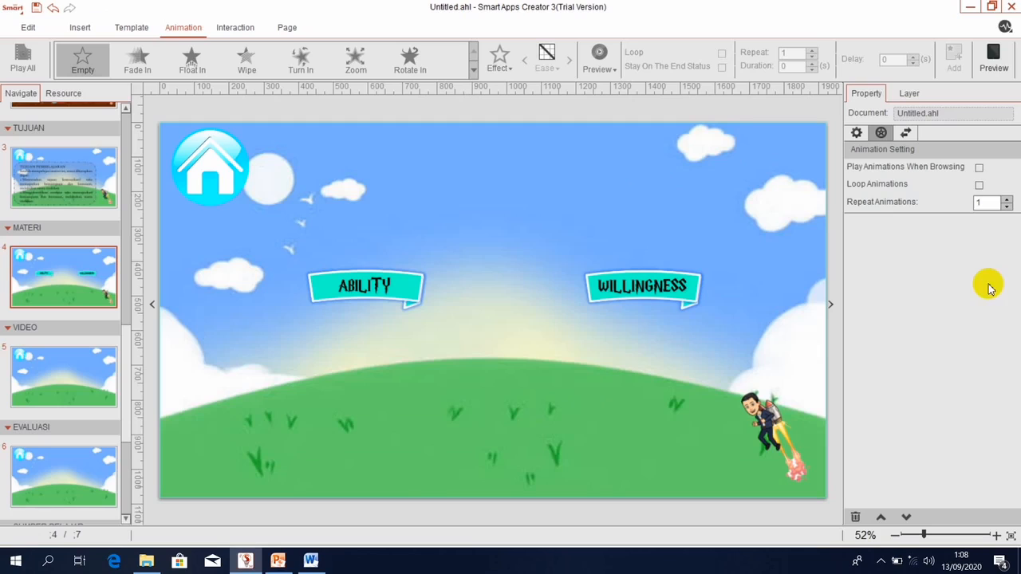
Drag the corners of WILLINGNESS and ABILITY outward so both banners are larger and roughly matched.
{"action": "left_click", "coordinate": [688, 307]}
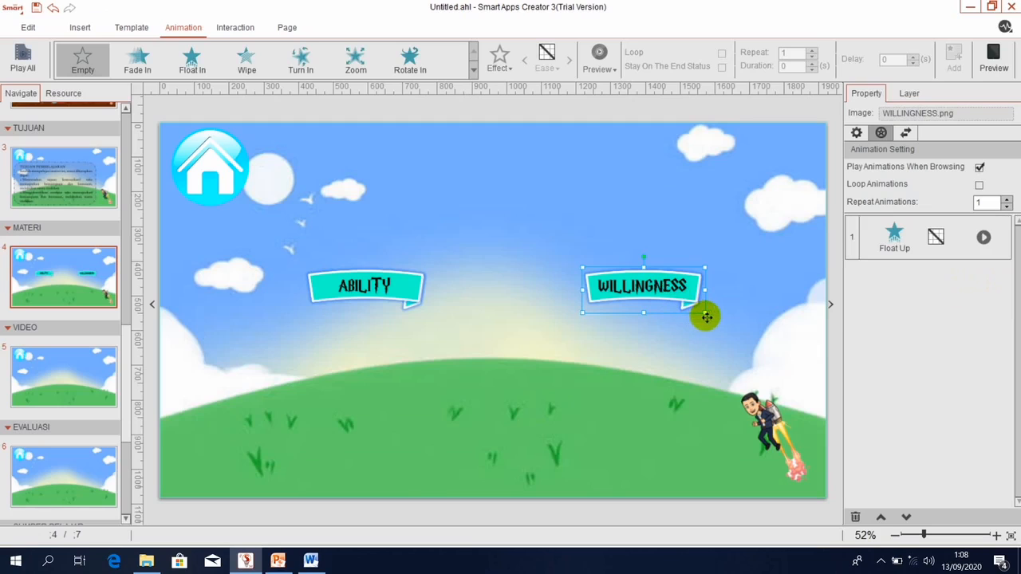
{"action": "left_click_drag", "start_coordinate": [706, 313], "coordinate": [739, 325]}
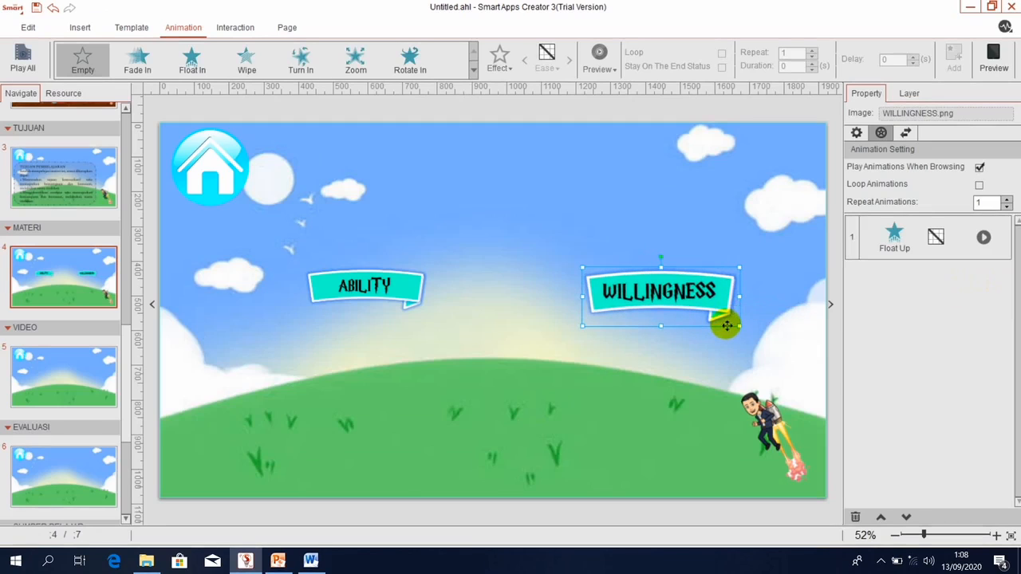
{"action": "left_click", "coordinate": [351, 279]}
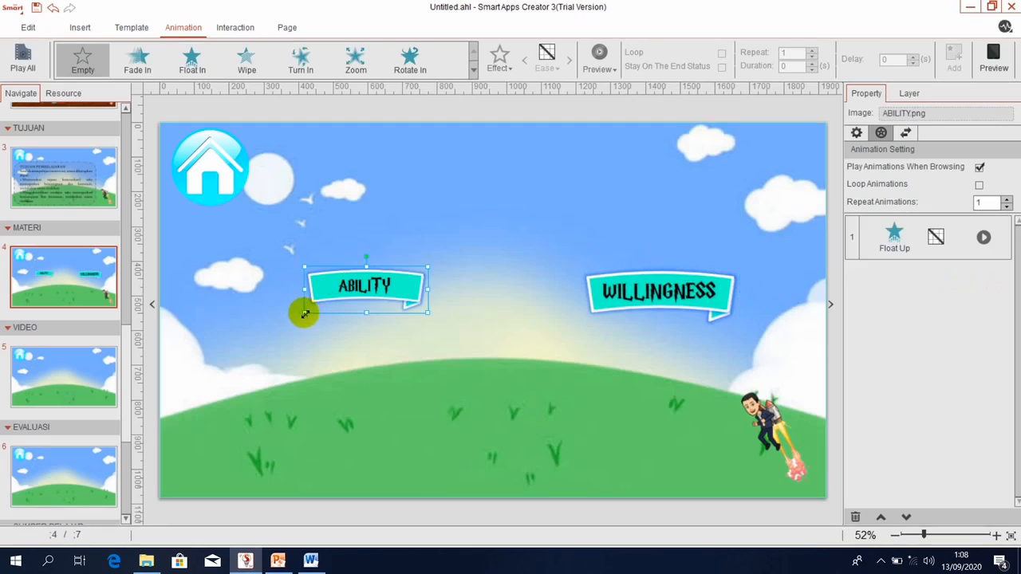
{"action": "left_click_drag", "start_coordinate": [305, 313], "coordinate": [268, 326]}
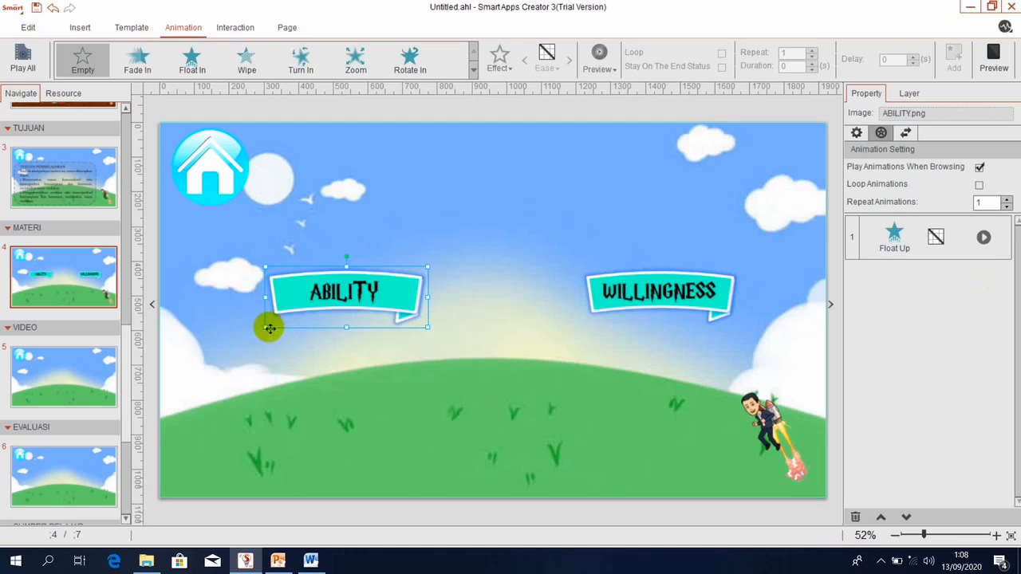
{"action": "left_click_drag", "start_coordinate": [266, 328], "coordinate": [271, 325]}
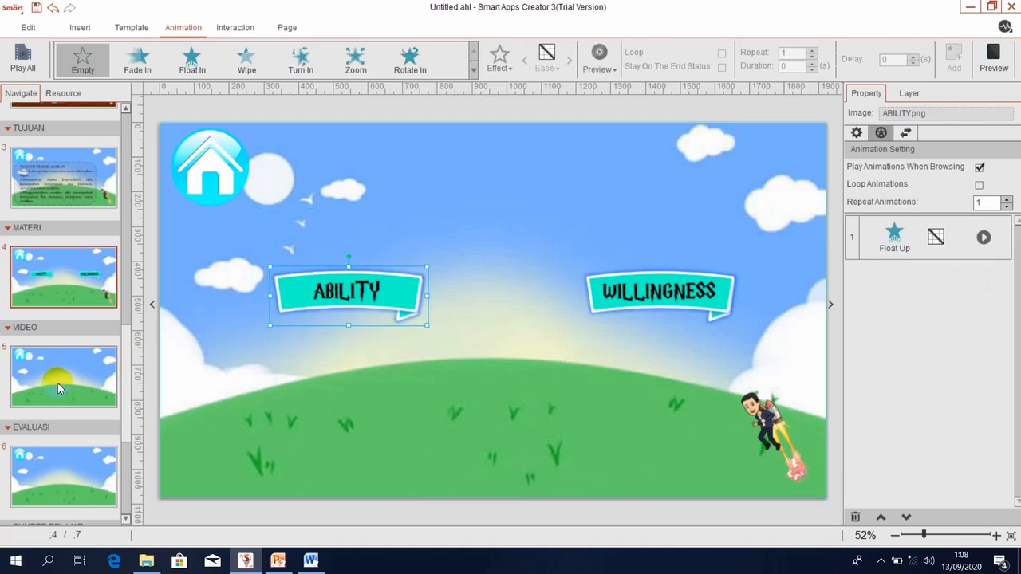
{"action": "left_click", "coordinate": [61, 297]}
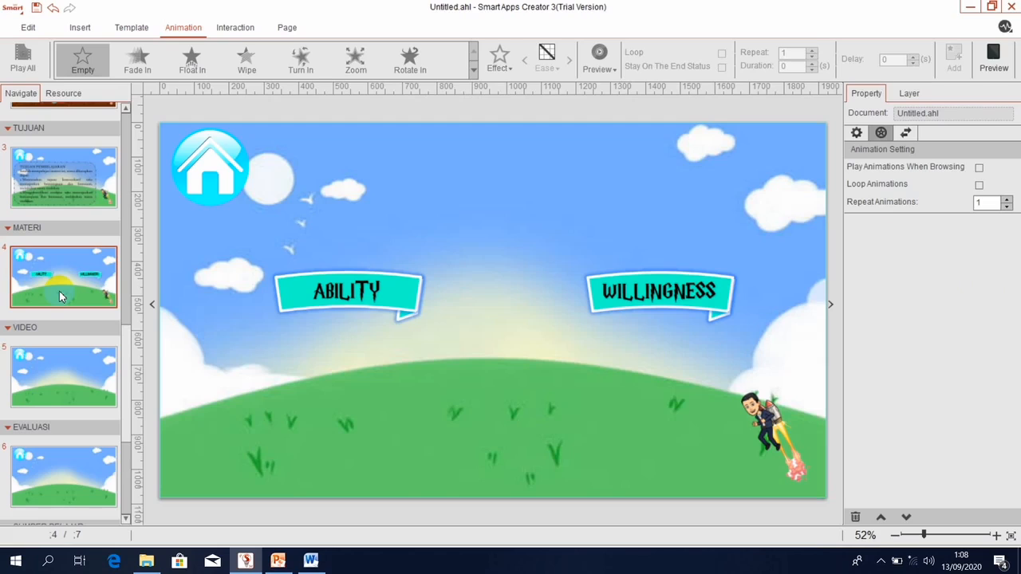
Insert a blank page after MATERI and paste two copies of the MATERI page after it.
{"action": "right_click", "coordinate": [64, 277]}
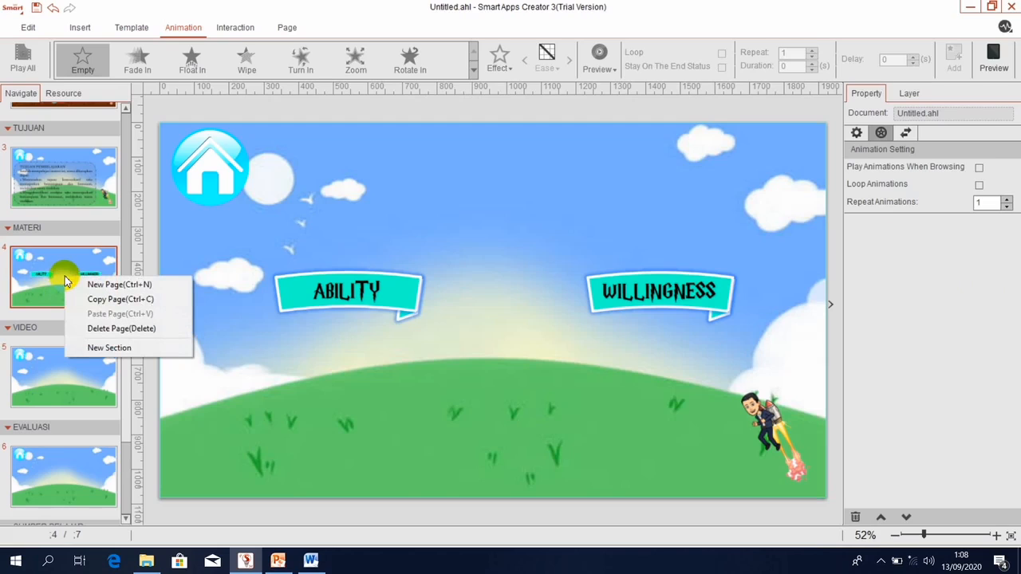
{"action": "left_click", "coordinate": [86, 284]}
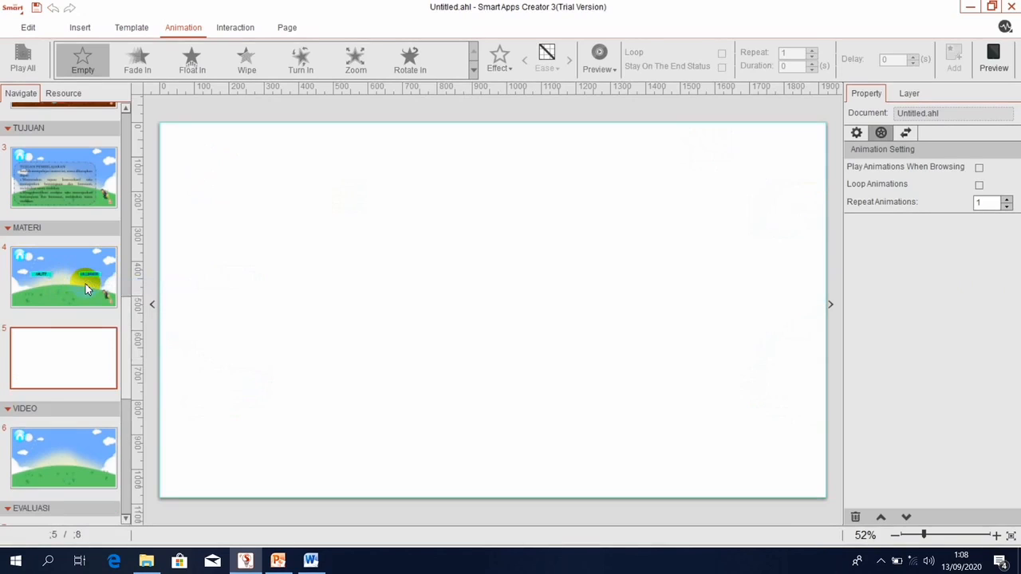
{"action": "left_click", "coordinate": [63, 290]}
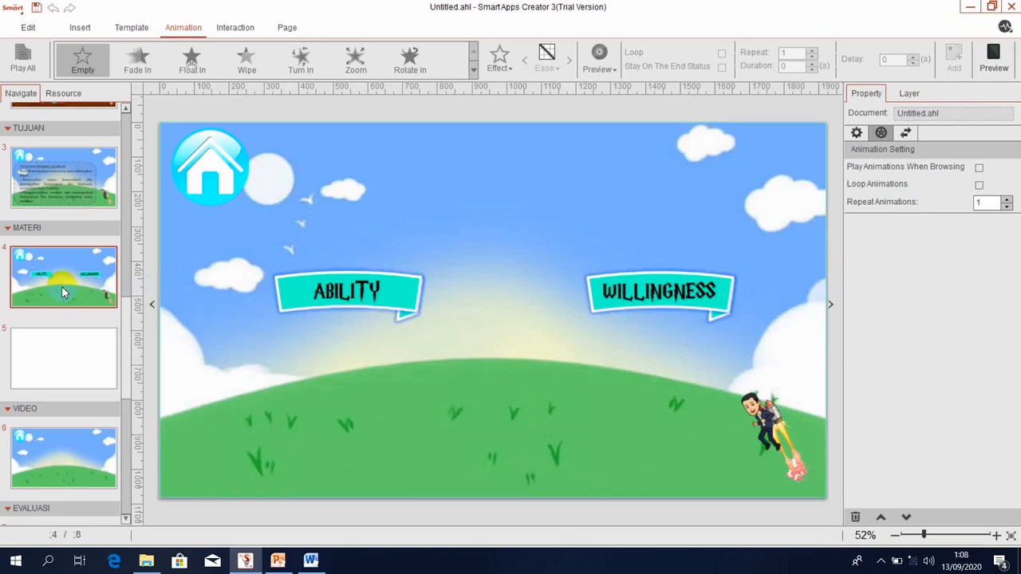
{"action": "left_click", "coordinate": [49, 329]}
{"action": "key", "text": "ctrl+v"}
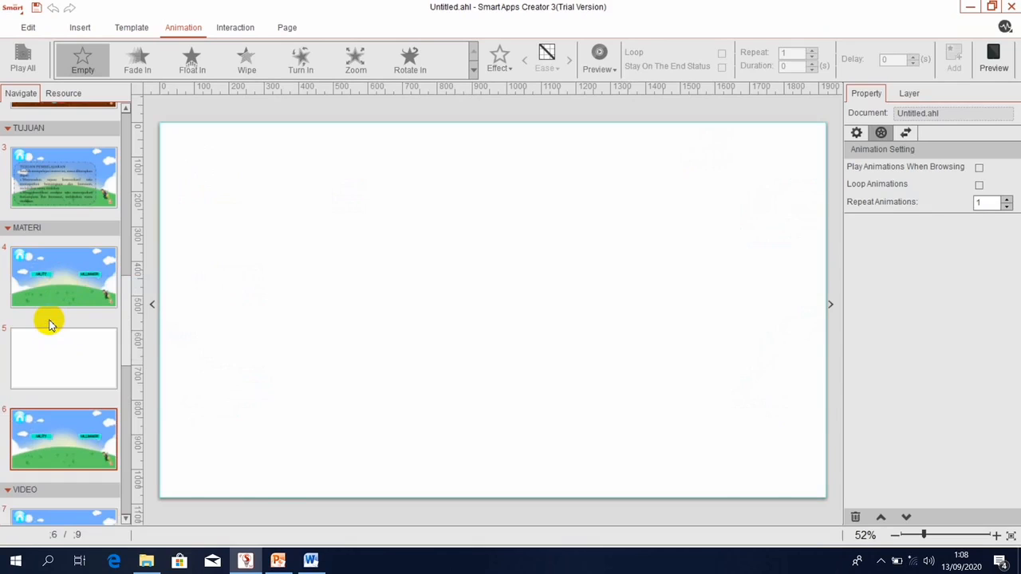
{"action": "key", "text": "ctrl+v"}
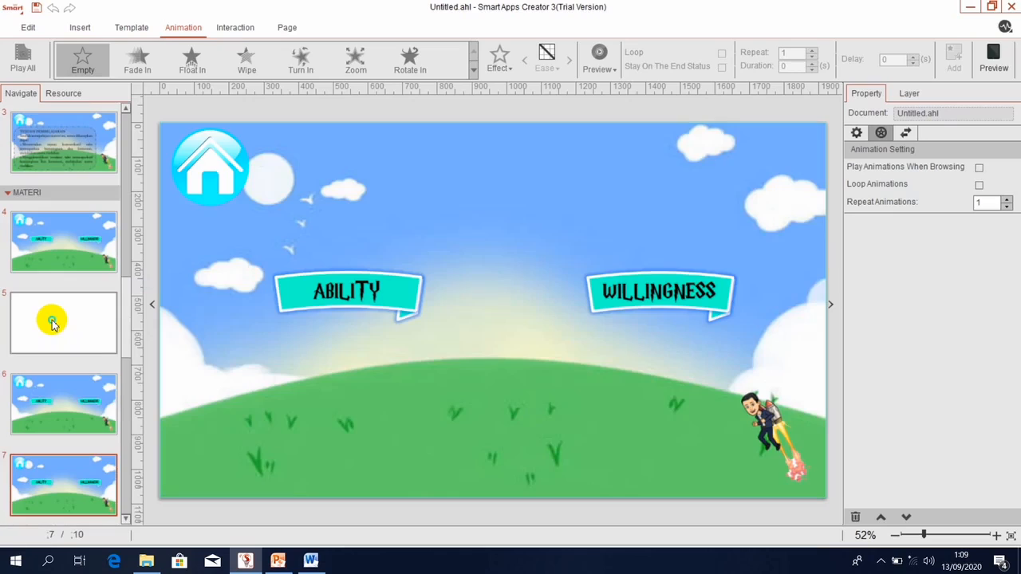
Delete the blank page 5, leaving 9 pages.
{"action": "right_click", "coordinate": [52, 323]}
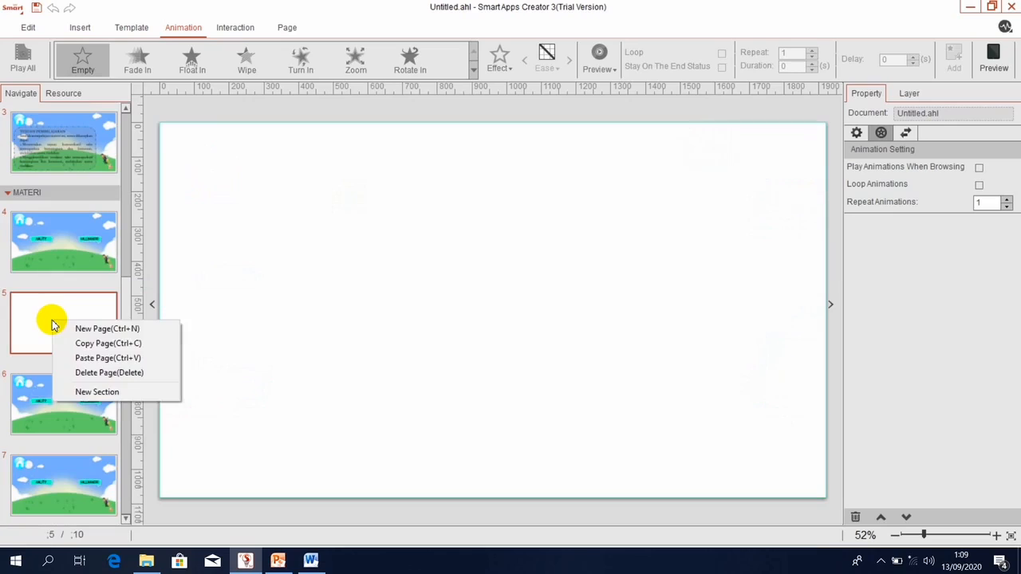
{"action": "left_click", "coordinate": [92, 377]}
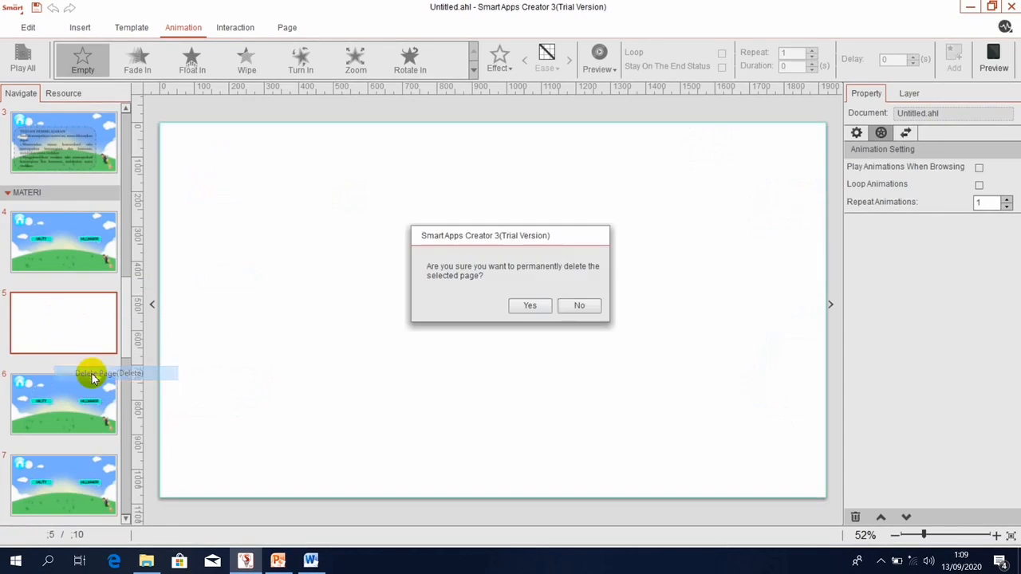
{"action": "left_click", "coordinate": [531, 307]}
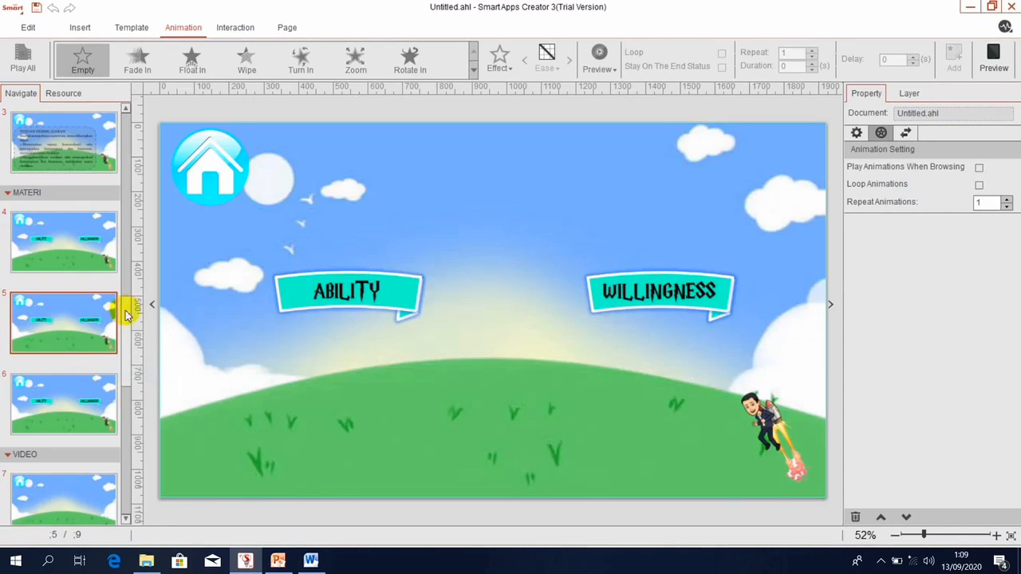
Select both the ABILITY and WILLINGNESS banners on page 5 and delete them.
{"action": "left_click", "coordinate": [373, 290]}
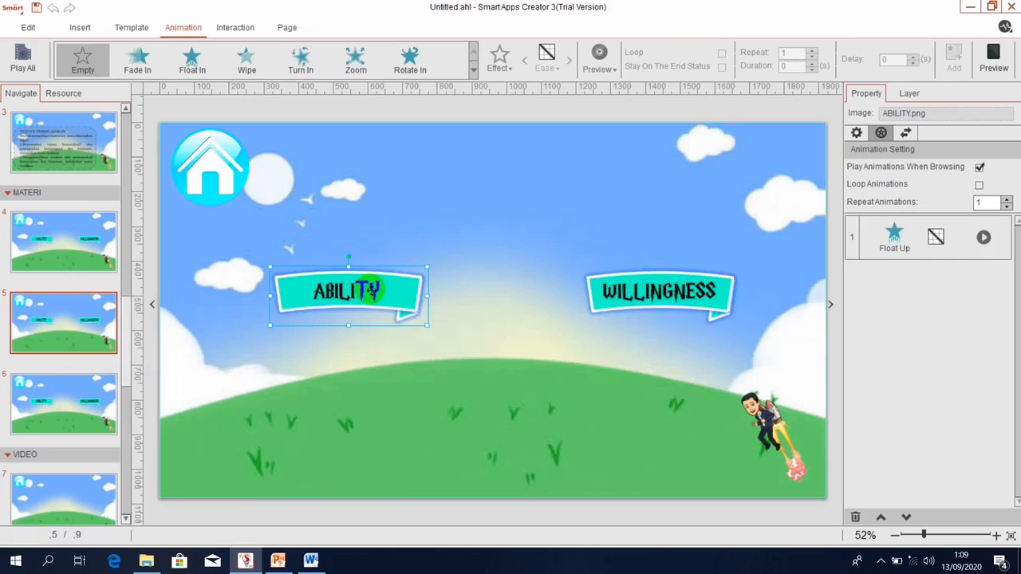
{"action": "left_click", "coordinate": [685, 292]}
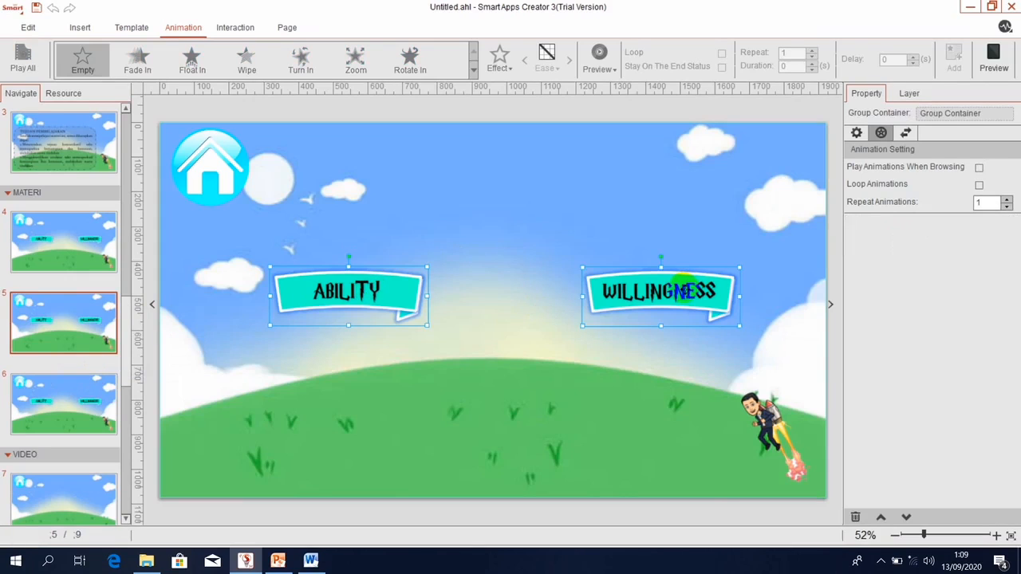
{"action": "right_click", "coordinate": [684, 292]}
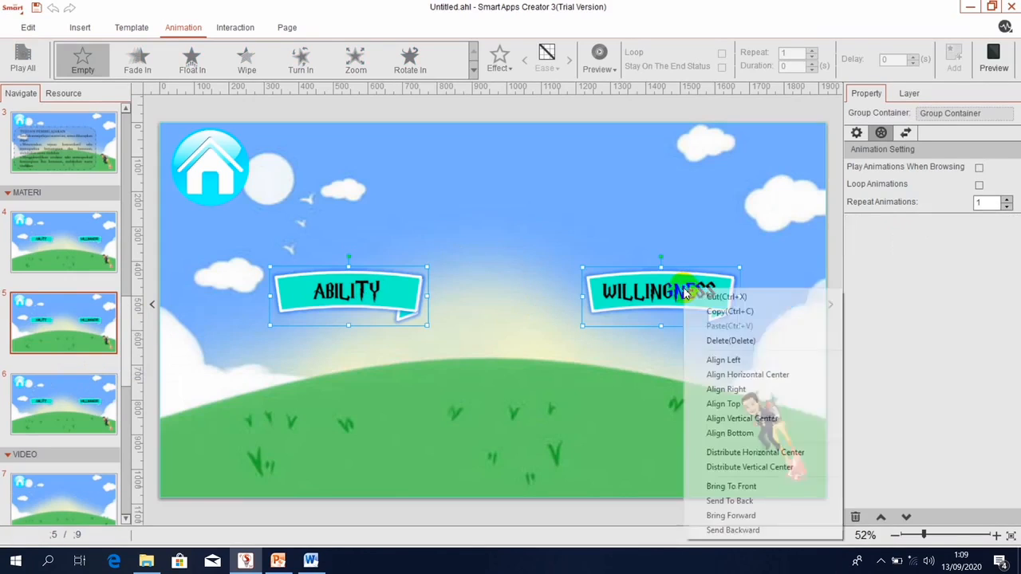
{"action": "left_click", "coordinate": [731, 341]}
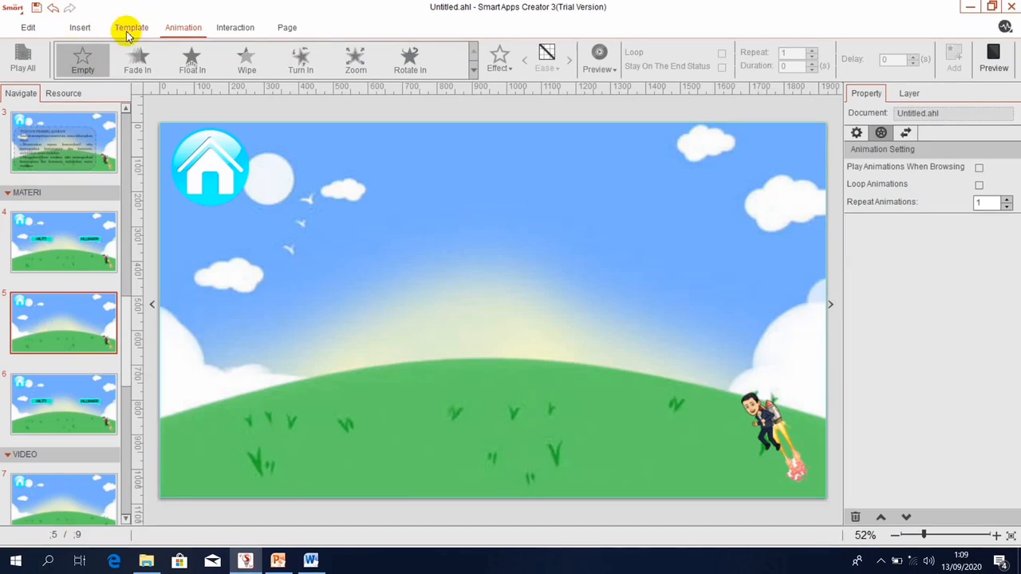
Insert the 'frame' image from GAMBAR MENU AWAL and stretch it to about 1552 × 790 px.
{"action": "left_click", "coordinate": [79, 29]}
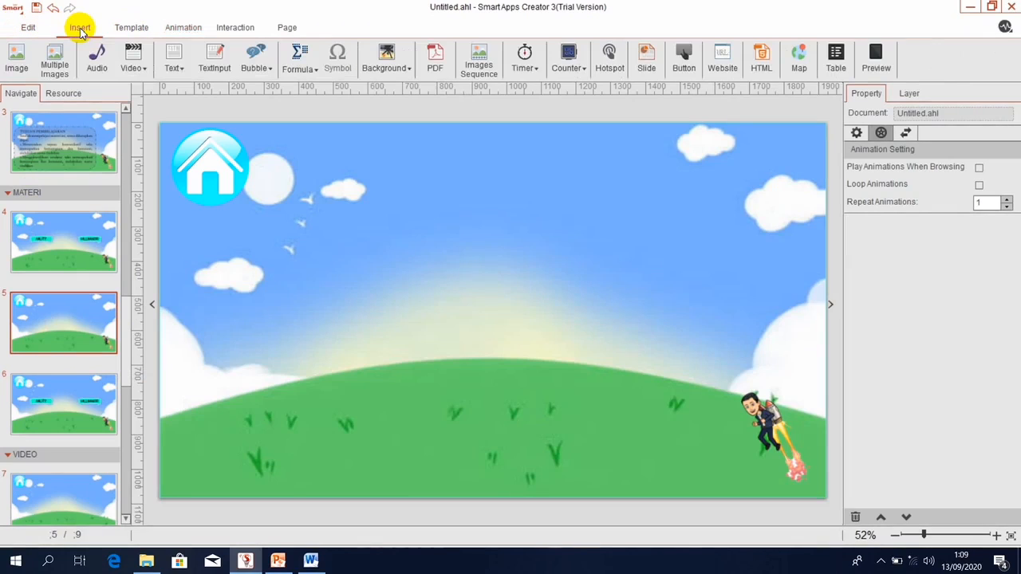
{"action": "left_click", "coordinate": [16, 59]}
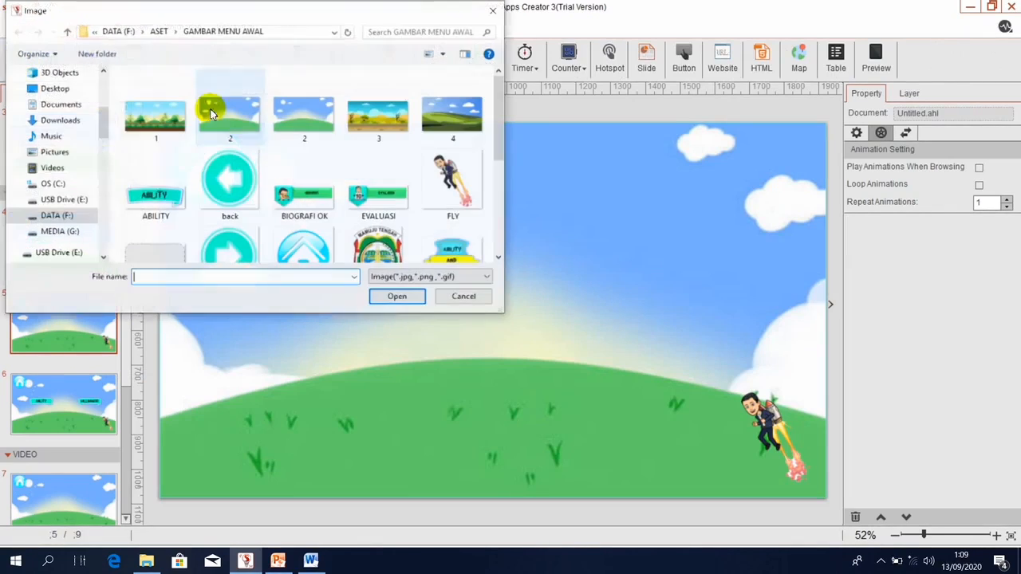
{"action": "left_click", "coordinate": [148, 255]}
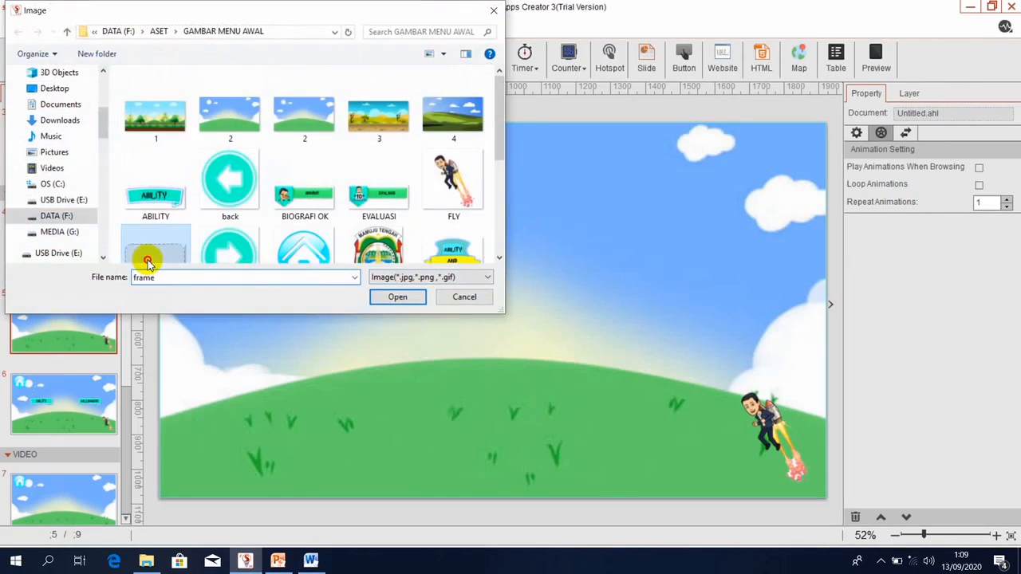
{"action": "left_click", "coordinate": [391, 298]}
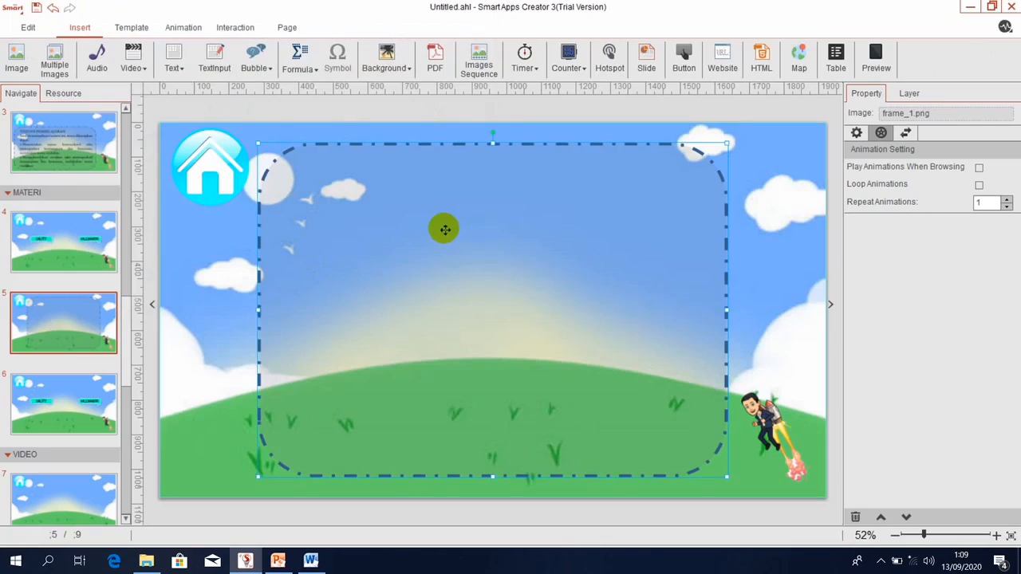
{"action": "left_click_drag", "start_coordinate": [445, 230], "coordinate": [374, 245]}
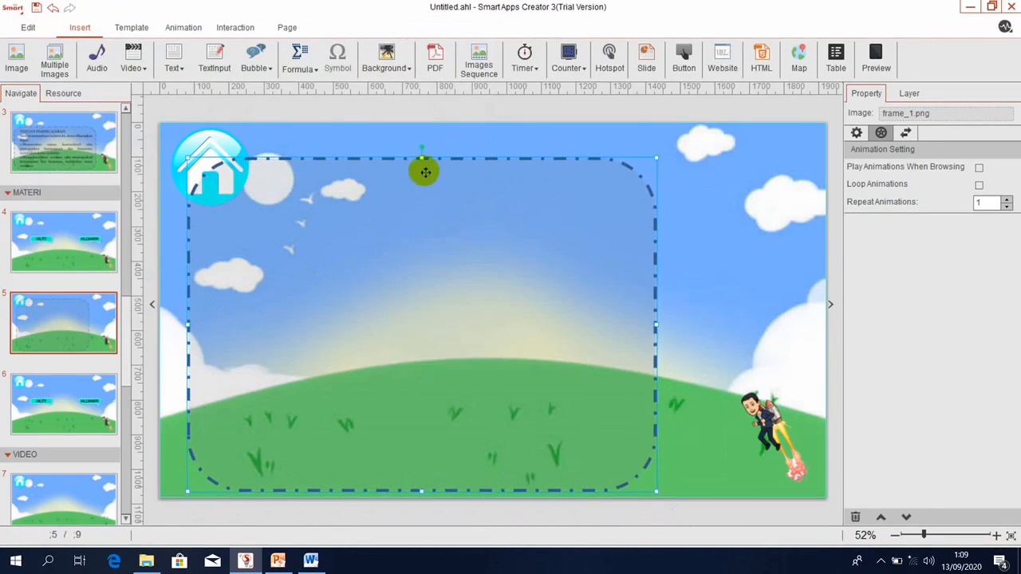
{"action": "left_click_drag", "start_coordinate": [423, 159], "coordinate": [419, 217]}
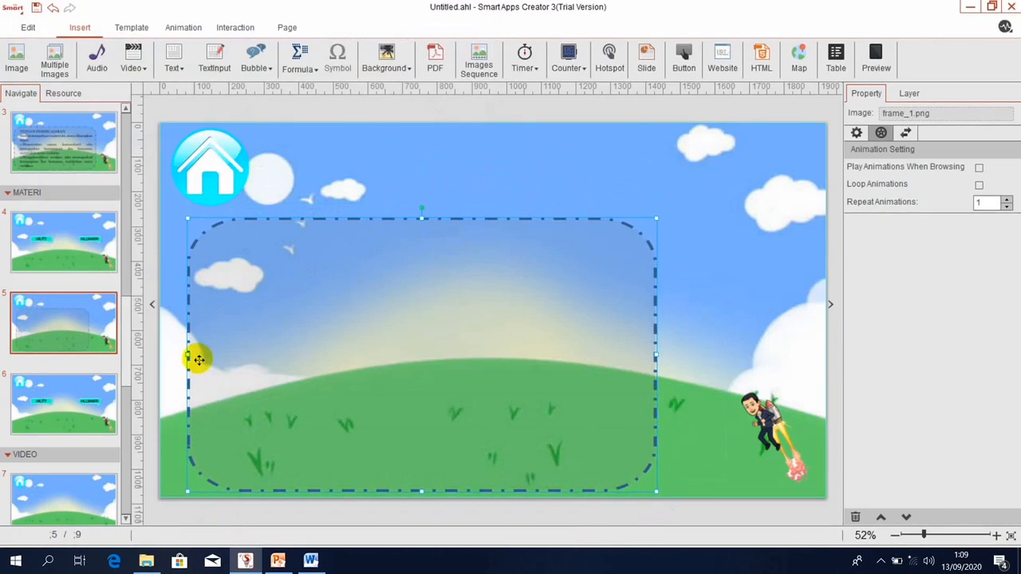
{"action": "left_click_drag", "start_coordinate": [190, 356], "coordinate": [176, 355]}
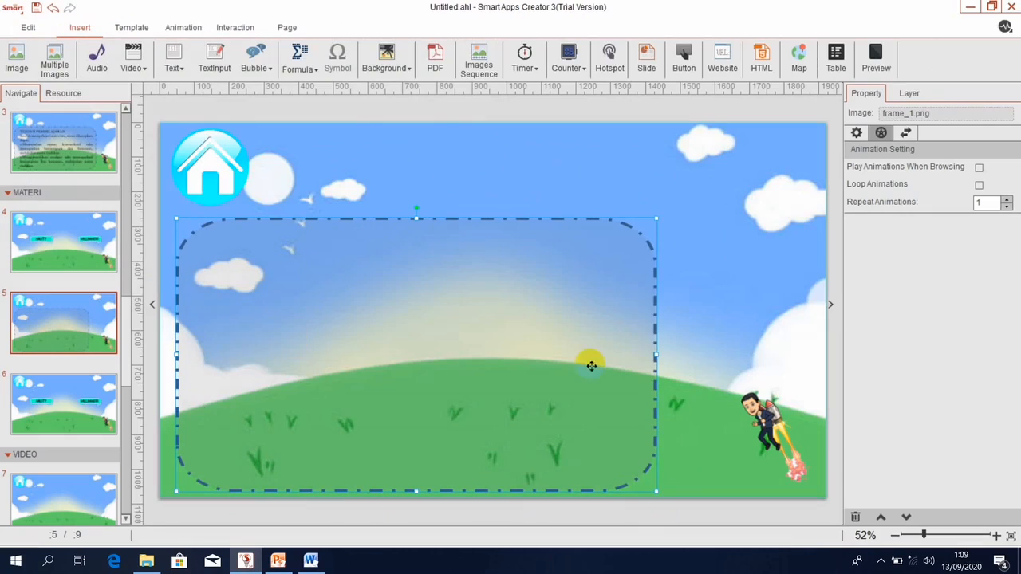
{"action": "left_click_drag", "start_coordinate": [656, 355], "coordinate": [716, 354]}
Delete page 5's character and paste in FLY_1.png copied from slide 3's TUJUAN page.
{"action": "left_click", "coordinate": [768, 431]}
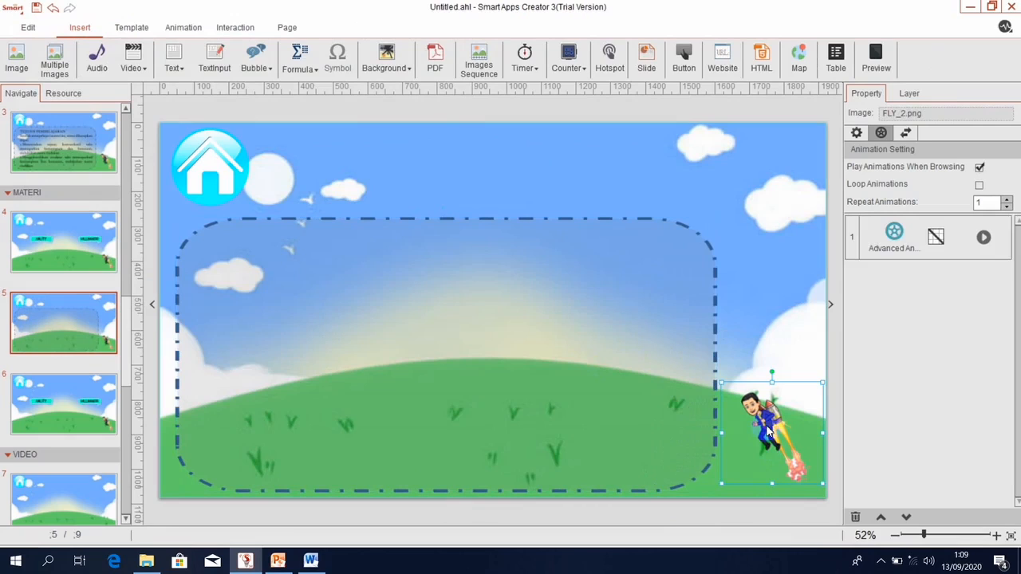
{"action": "key", "text": "Delete"}
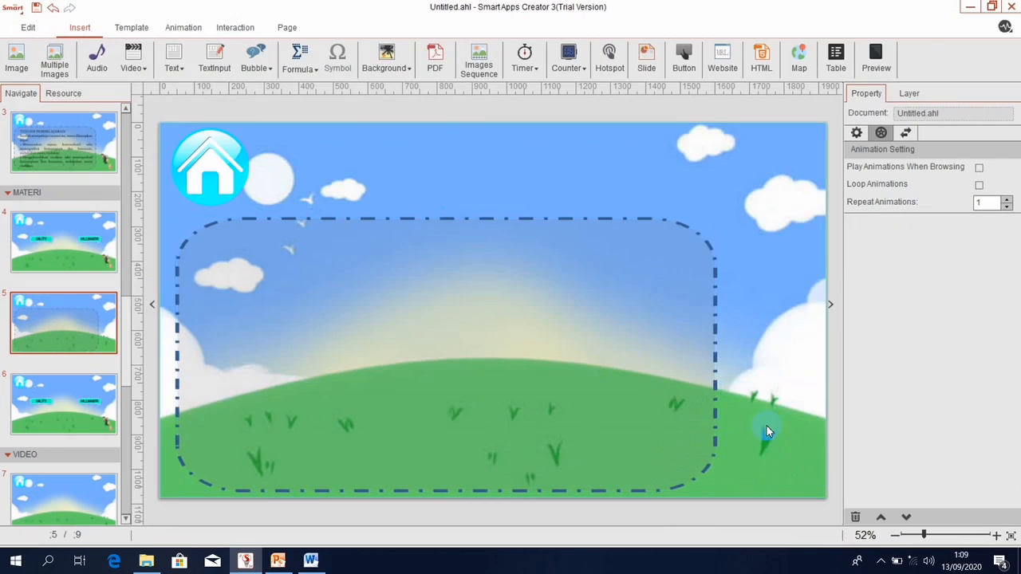
{"action": "left_click", "coordinate": [108, 164]}
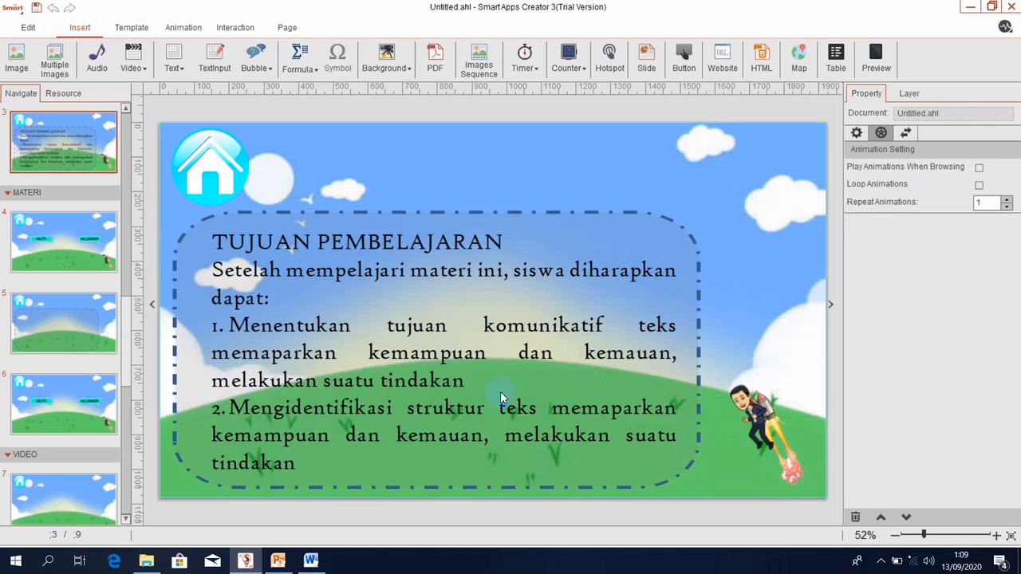
{"action": "left_click", "coordinate": [764, 420]}
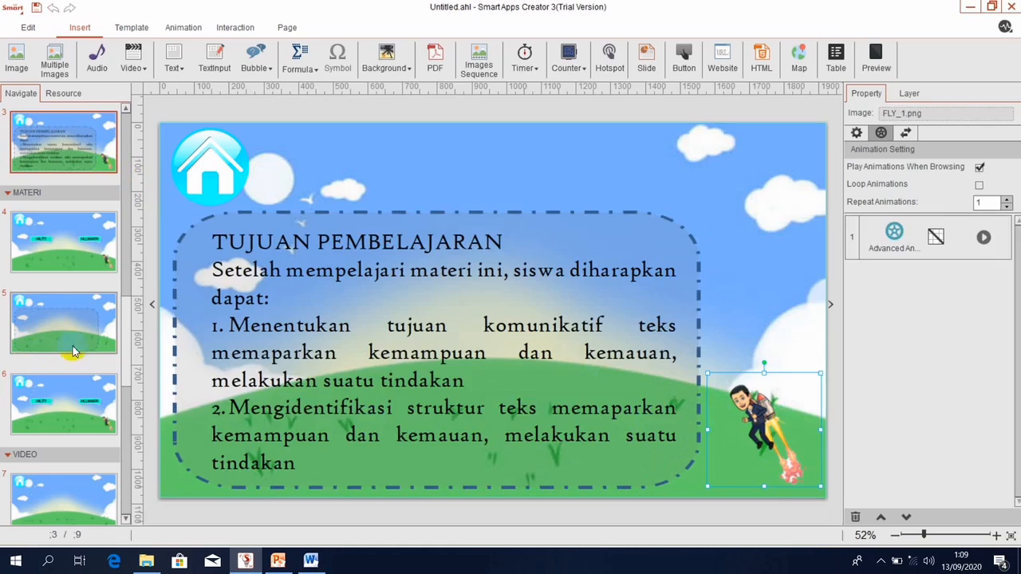
{"action": "left_click", "coordinate": [104, 334]}
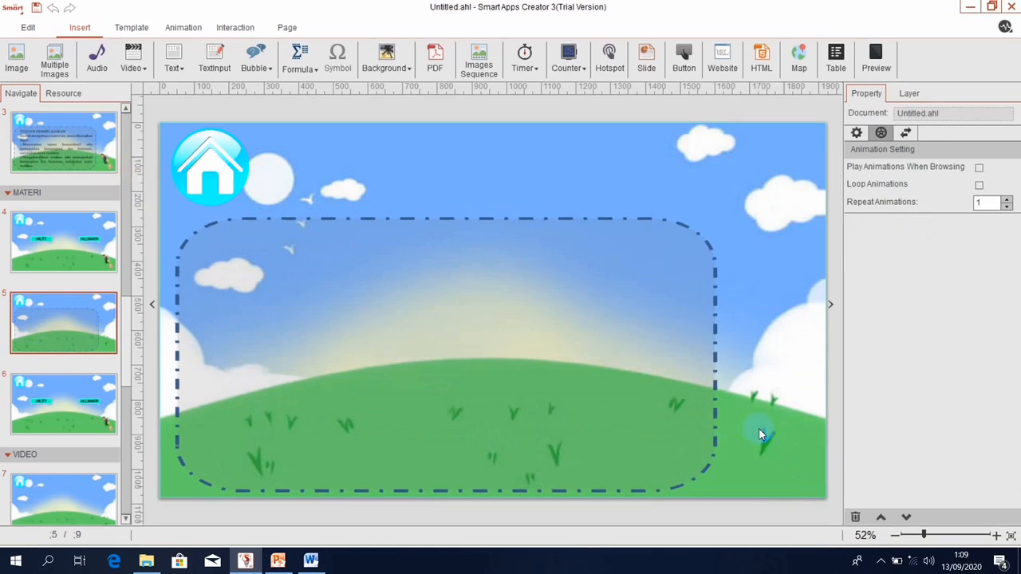
{"action": "key", "text": "ctrl+v"}
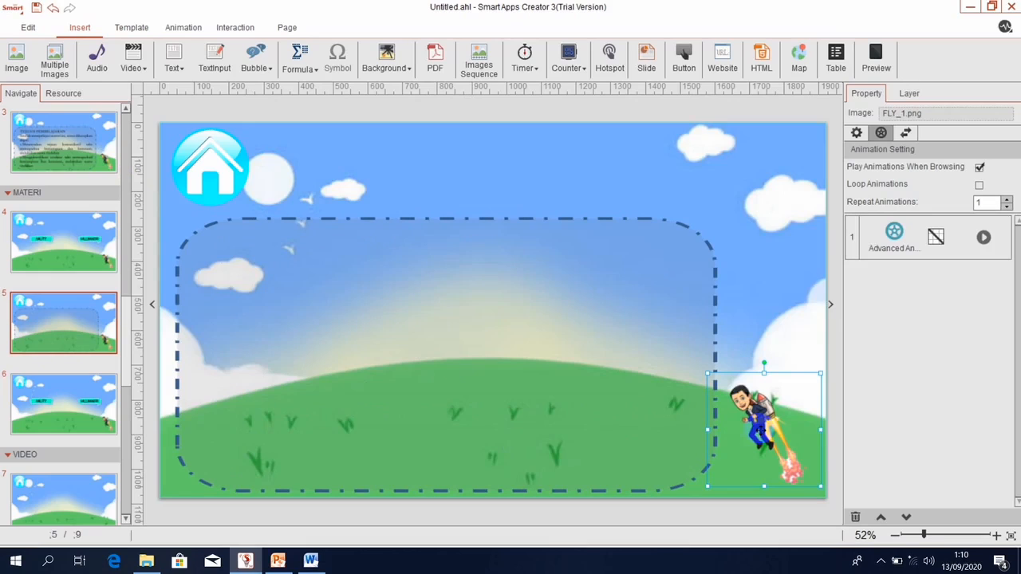
{"action": "left_click", "coordinate": [704, 329]}
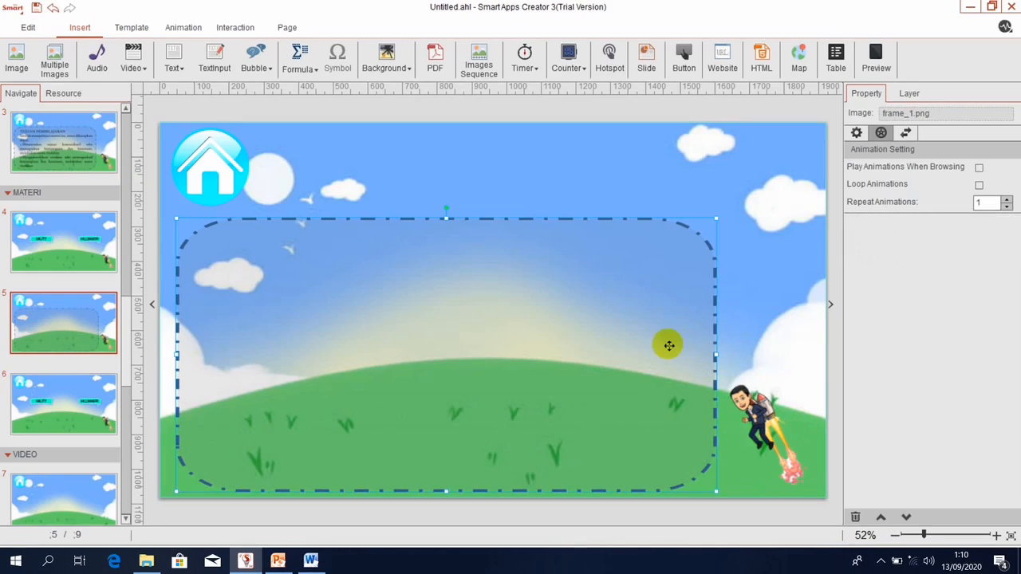
Add a horizontal text box and stretch it up, right and down to fill the dashed frame.
{"action": "left_click", "coordinate": [175, 68]}
{"action": "left_click", "coordinate": [196, 87]}
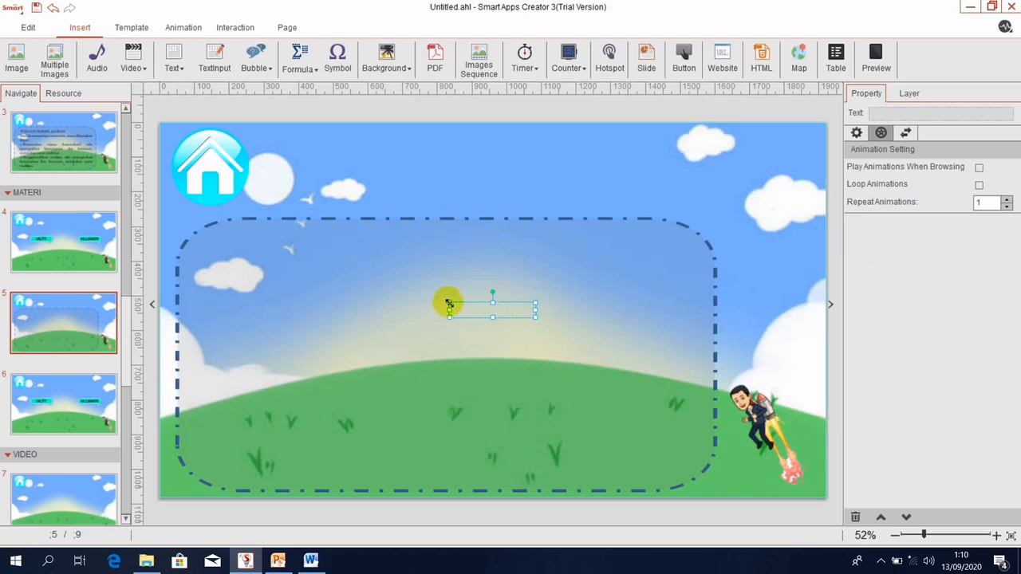
{"action": "left_click_drag", "start_coordinate": [450, 304], "coordinate": [373, 236]}
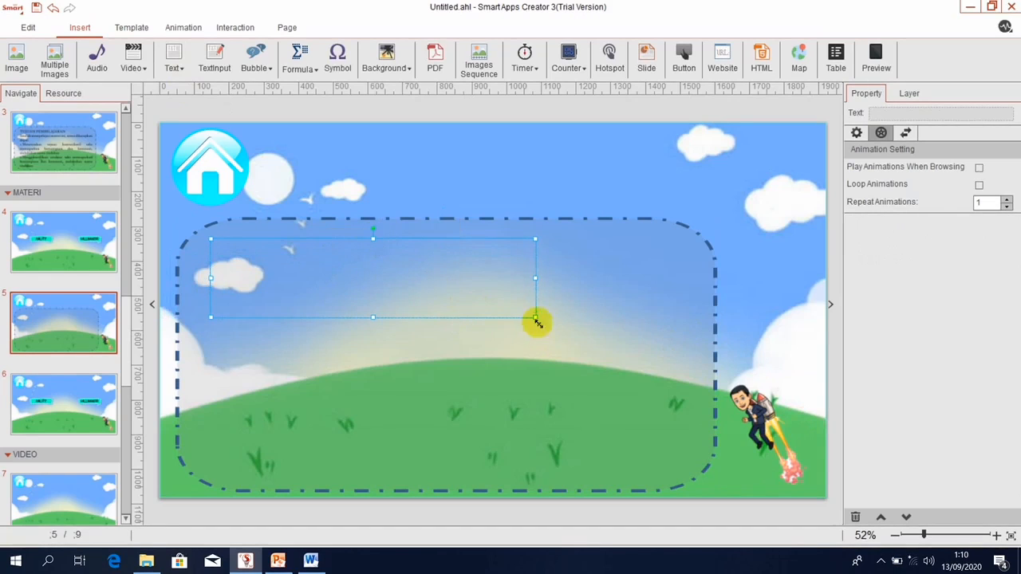
{"action": "left_click_drag", "start_coordinate": [537, 319], "coordinate": [533, 352]}
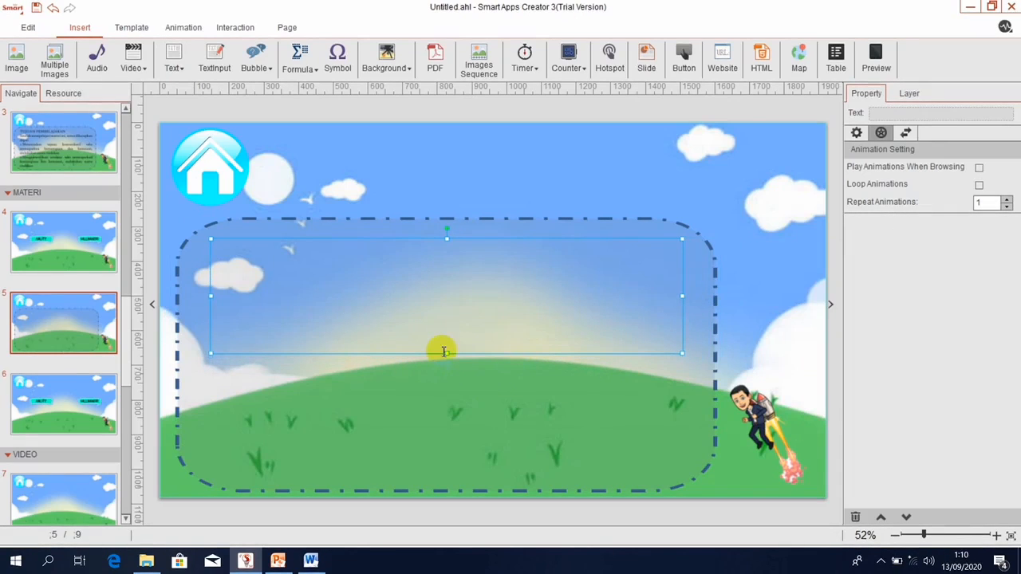
{"action": "left_click_drag", "start_coordinate": [447, 352], "coordinate": [446, 484]}
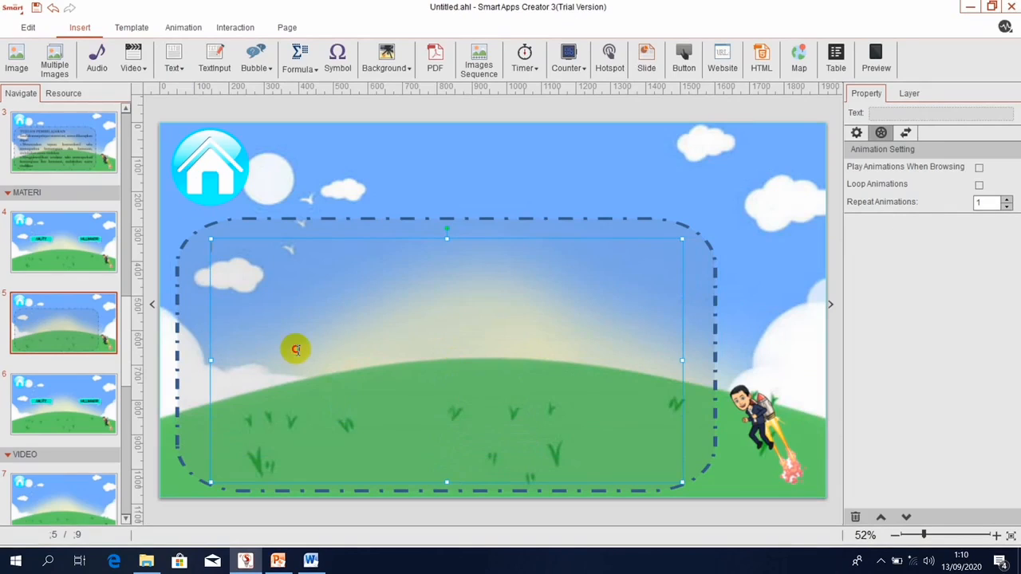
In Word, select the Abilities (kemampuan) lesson down to the last 'memasak nasi?' example, then return to Smart Apps Creator.
{"action": "left_click", "coordinate": [311, 561]}
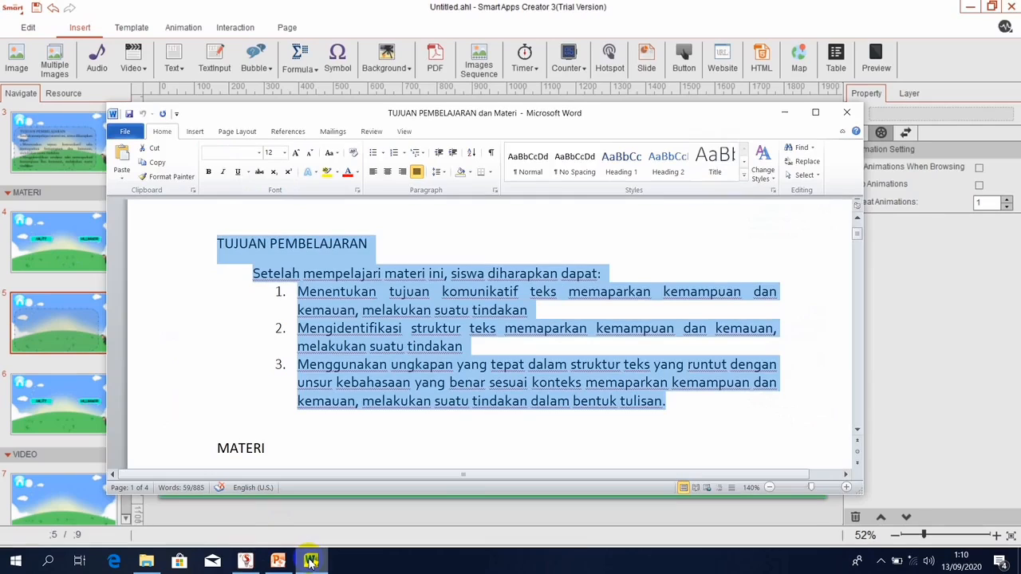
{"action": "left_click", "coordinate": [217, 448]}
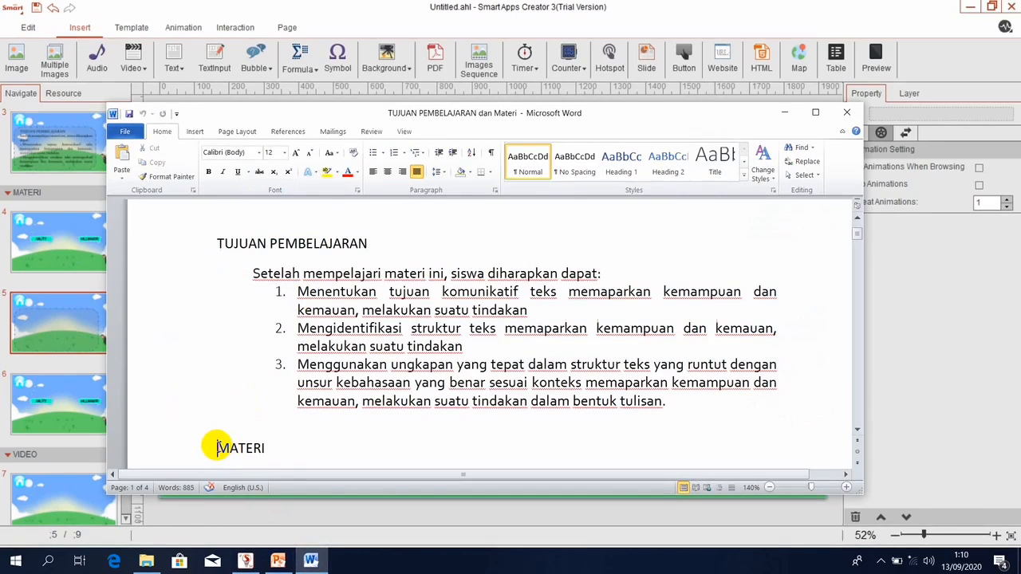
{"action": "key", "text": "Down"}
{"action": "key", "text": "shift+Down"}
{"action": "key", "text": "shift+Down"}
{"action": "key", "text": "shift+Down"}
{"action": "key", "text": "shift+Down"}
{"action": "key", "text": "shift+Down"}
{"action": "key", "text": "shift+Down"}
{"action": "key", "text": "shift+Down"}
{"action": "key", "text": "shift+Down"}
{"action": "key", "text": "shift+Down"}
{"action": "key", "text": "shift+Down"}
{"action": "key", "text": "shift+Down"}
{"action": "key", "text": "shift+Down"}
{"action": "key", "text": "shift+Down"}
{"action": "key", "text": "shift+Down"}
{"action": "key", "text": "shift+Down"}
{"action": "key", "text": "shift+Down"}
{"action": "key", "text": "shift+Down"}
{"action": "key", "text": "shift+Down"}
{"action": "key", "text": "shift+Down"}
{"action": "key", "text": "shift+Down"}
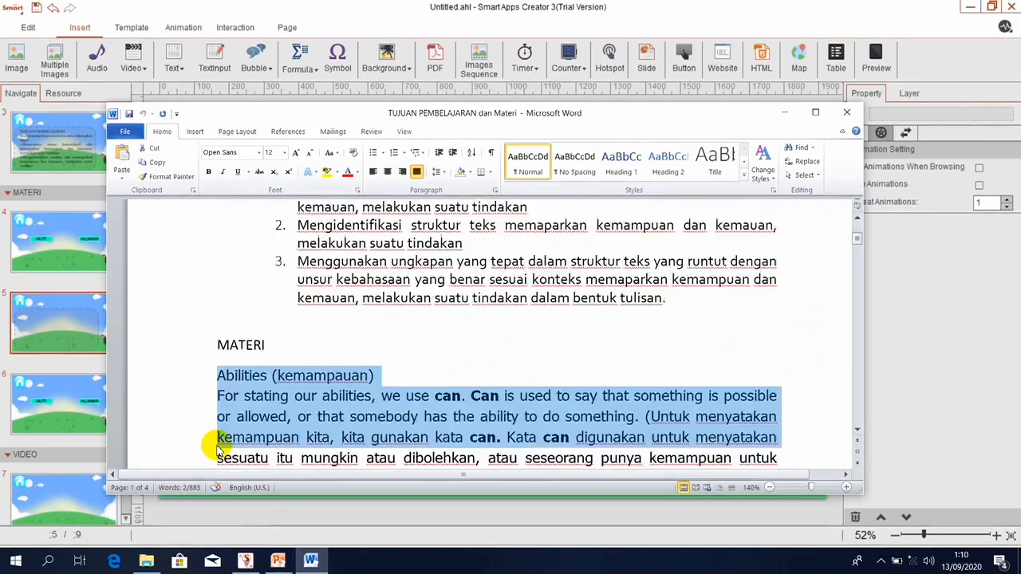
{"action": "key", "text": "shift+Down"}
{"action": "key", "text": "shift+Down"}
{"action": "key", "text": "shift+Down"}
{"action": "key", "text": "shift+Down"}
{"action": "key", "text": "shift+Down"}
{"action": "key", "text": "shift+Down"}
{"action": "key", "text": "shift+Down"}
{"action": "key", "text": "shift+Down"}
{"action": "key", "text": "shift+Down"}
{"action": "key", "text": "shift+Down"}
{"action": "key", "text": "shift+Down"}
{"action": "key", "text": "shift+Down"}
{"action": "key", "text": "shift+Down"}
{"action": "key", "text": "shift+Down"}
{"action": "key", "text": "shift+Down"}
{"action": "key", "text": "shift+Down"}
{"action": "key", "text": "shift+Down"}
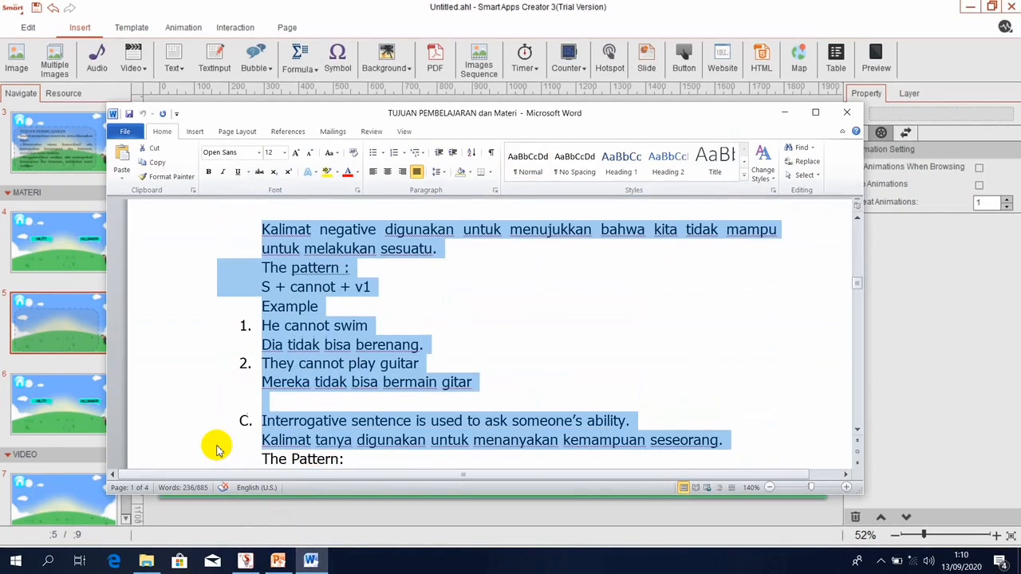
{"action": "left_click_drag", "start_coordinate": [217, 448], "coordinate": [218, 446]}
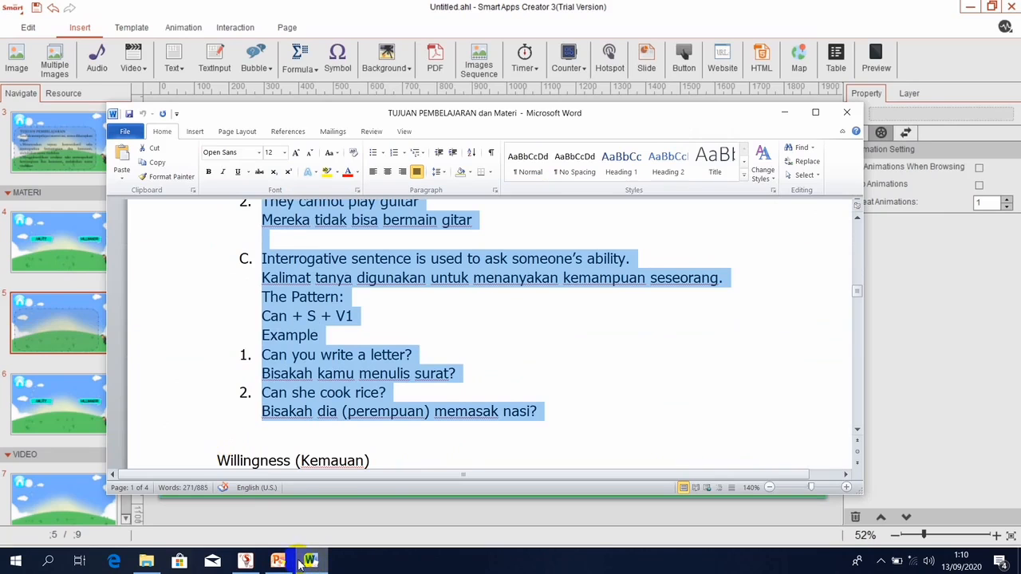
{"action": "left_click", "coordinate": [245, 561]}
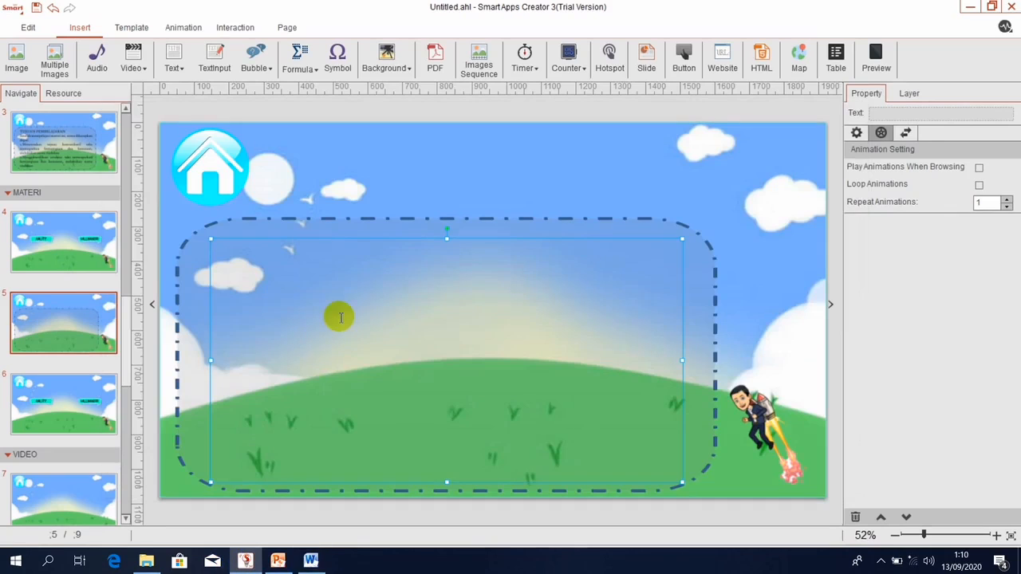
Paste the Abilities lesson text into the text box and enlarge all of it to 56 pt High Tower Text.
{"action": "key", "text": "ctrl+v"}
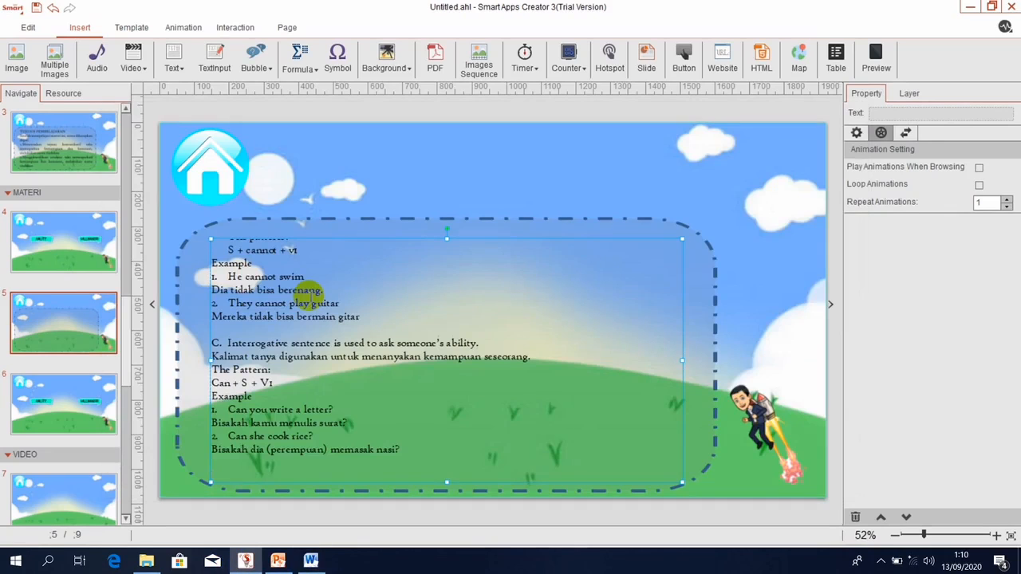
{"action": "key", "text": "ctrl+a"}
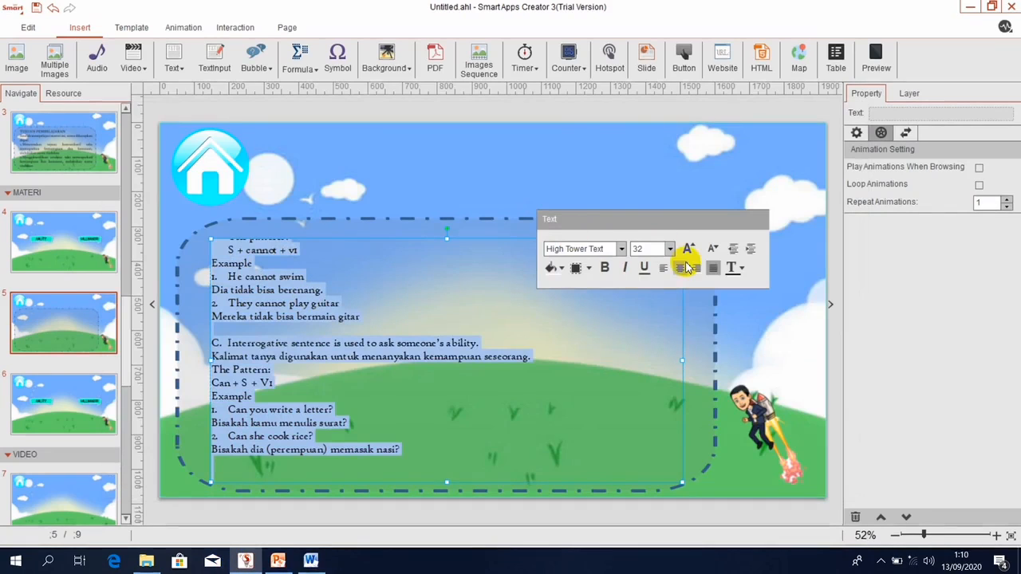
{"action": "left_click", "coordinate": [688, 250]}
{"action": "left_click", "coordinate": [688, 250]}
{"action": "left_click", "coordinate": [689, 249]}
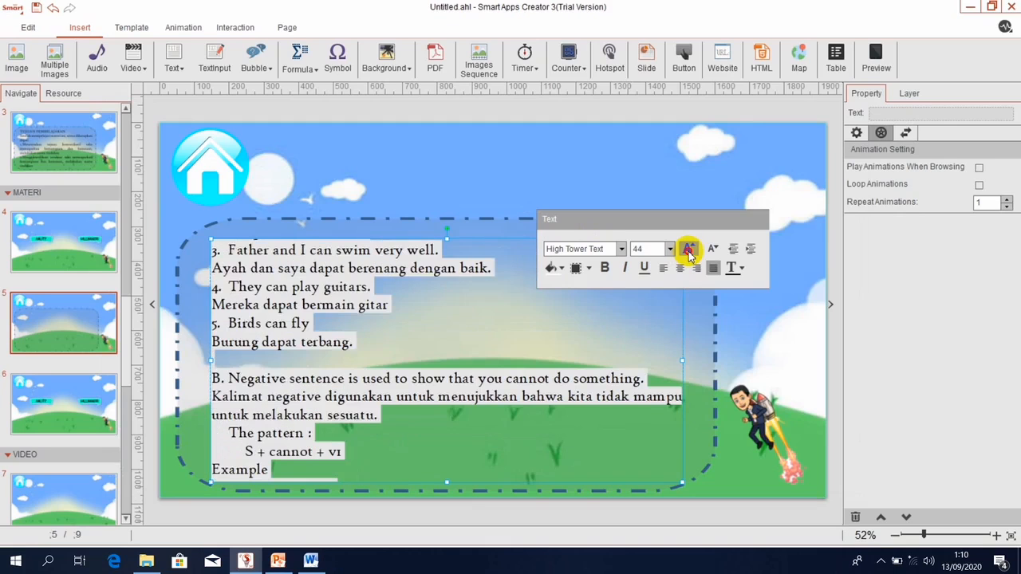
{"action": "left_click", "coordinate": [689, 249]}
{"action": "left_click", "coordinate": [689, 250]}
{"action": "left_click", "coordinate": [689, 250]}
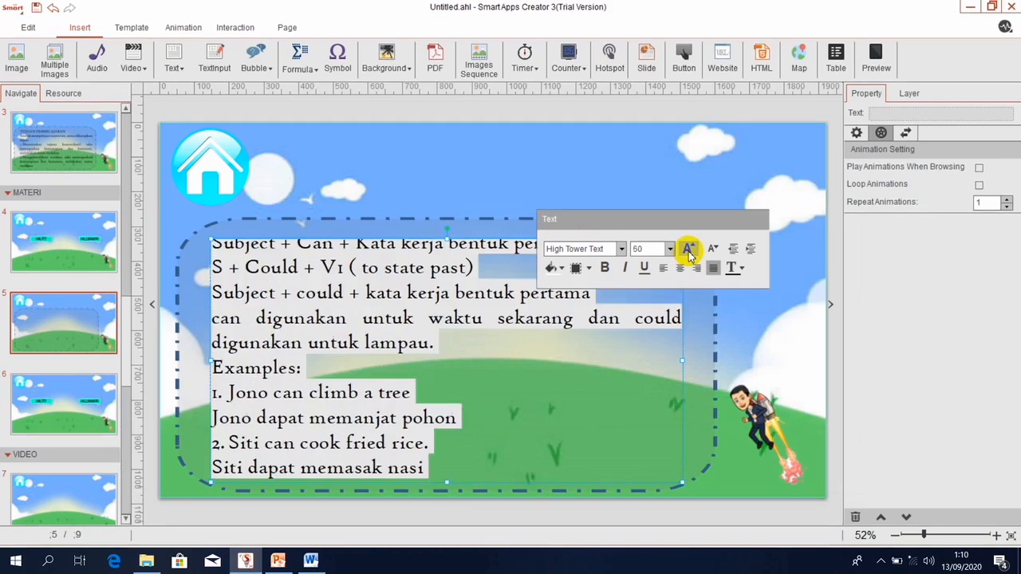
{"action": "left_click", "coordinate": [689, 250]}
{"action": "left_click", "coordinate": [688, 250]}
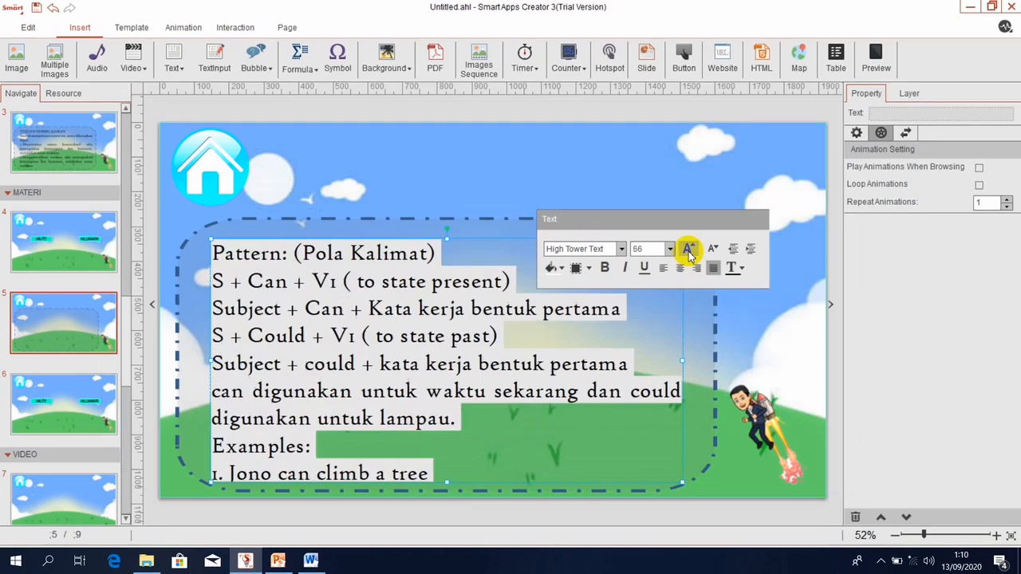
{"action": "left_click", "coordinate": [561, 363]}
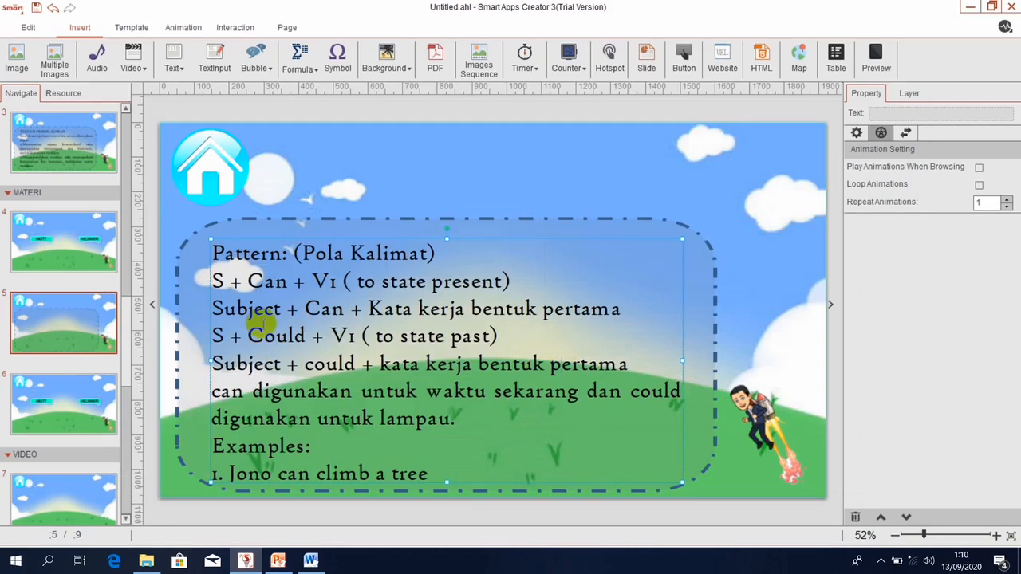
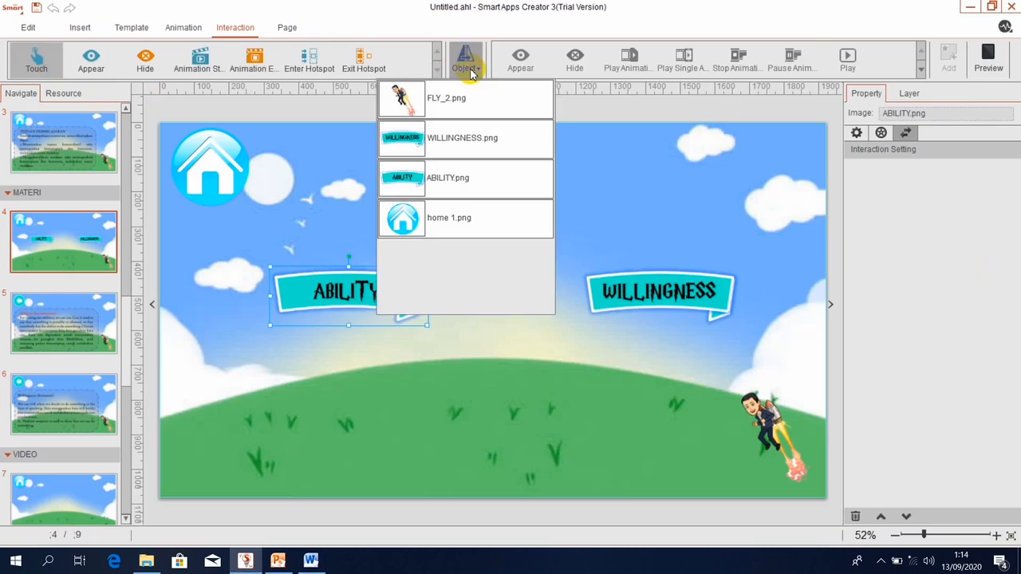
Give the ABILITY banner a Switch Page interaction that jumps to page 5.
{"action": "left_click", "coordinate": [403, 174]}
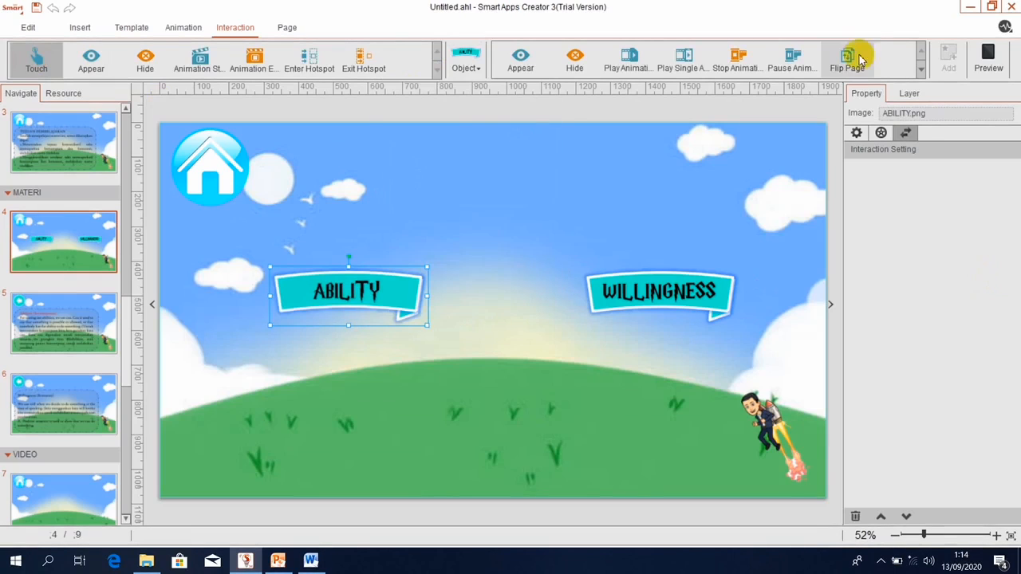
{"action": "left_click", "coordinate": [921, 72]}
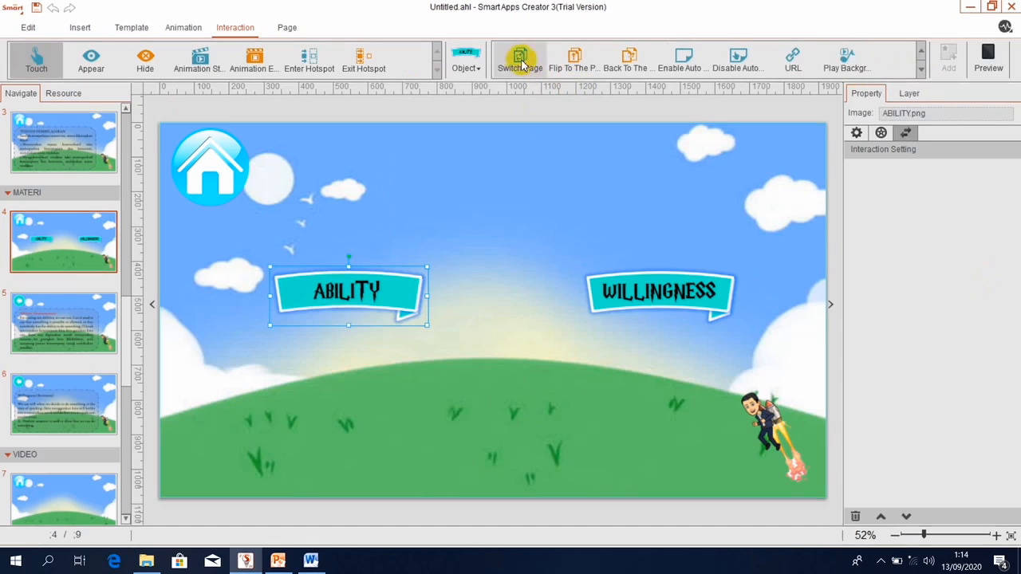
{"action": "left_click", "coordinate": [519, 60]}
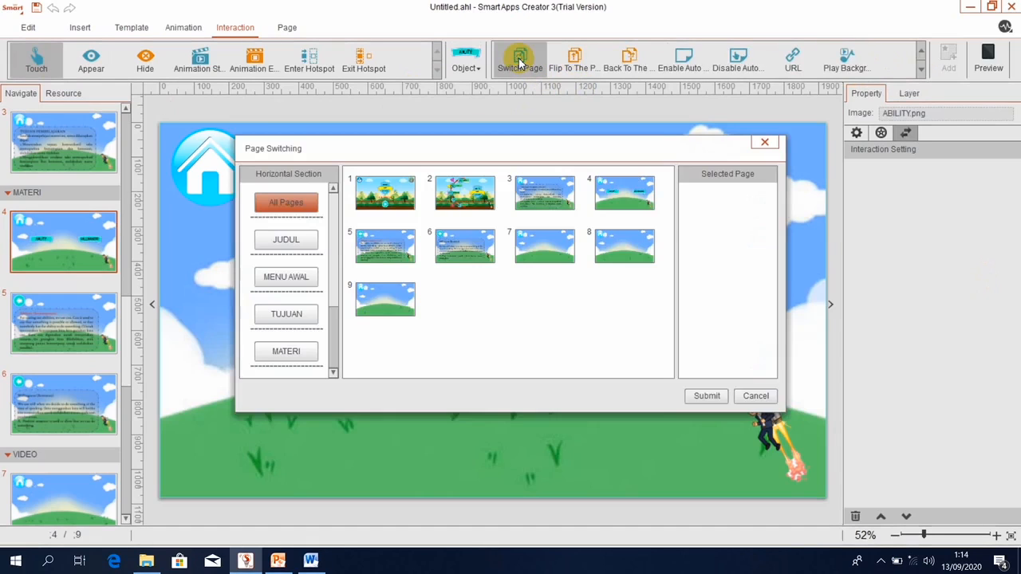
{"action": "mouse_move", "coordinate": [367, 254]}
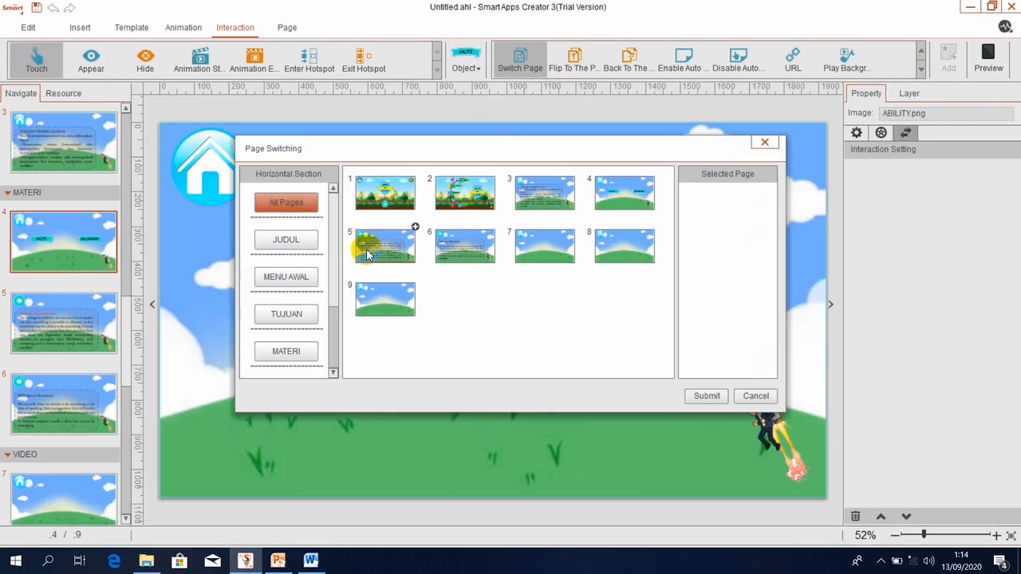
{"action": "left_click", "coordinate": [367, 254]}
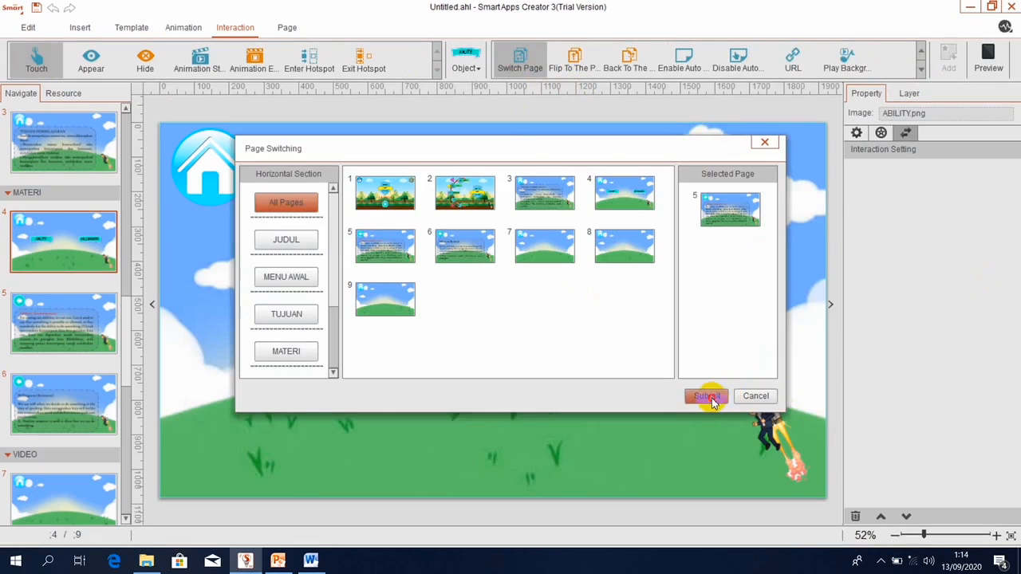
{"action": "left_click", "coordinate": [708, 397]}
{"action": "left_click", "coordinate": [467, 314]}
Give the WILLINGNESS banner a Touch-triggered Switch Page interaction that jumps to page 6.
{"action": "left_click", "coordinate": [660, 295]}
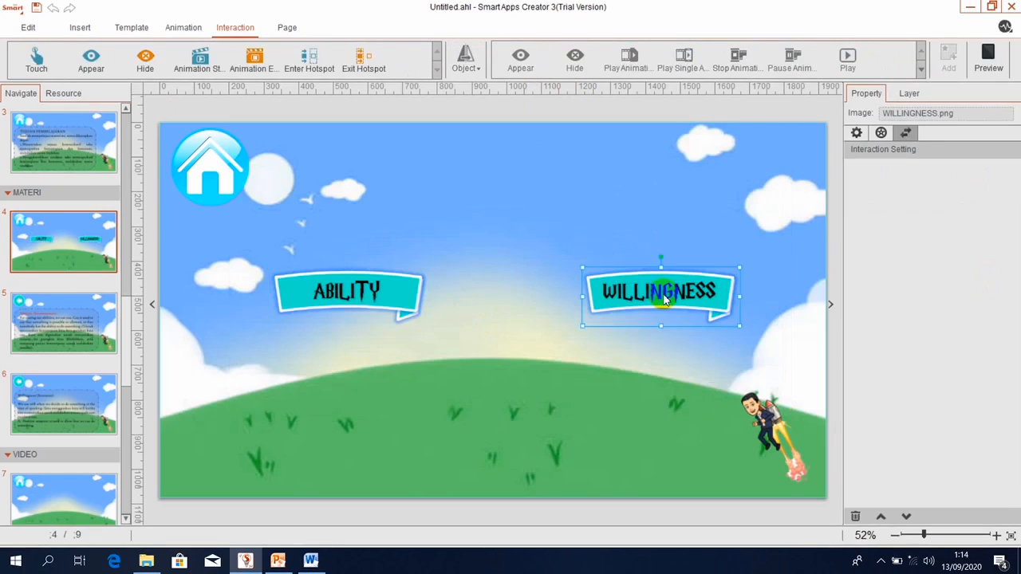
{"action": "left_click", "coordinate": [30, 62]}
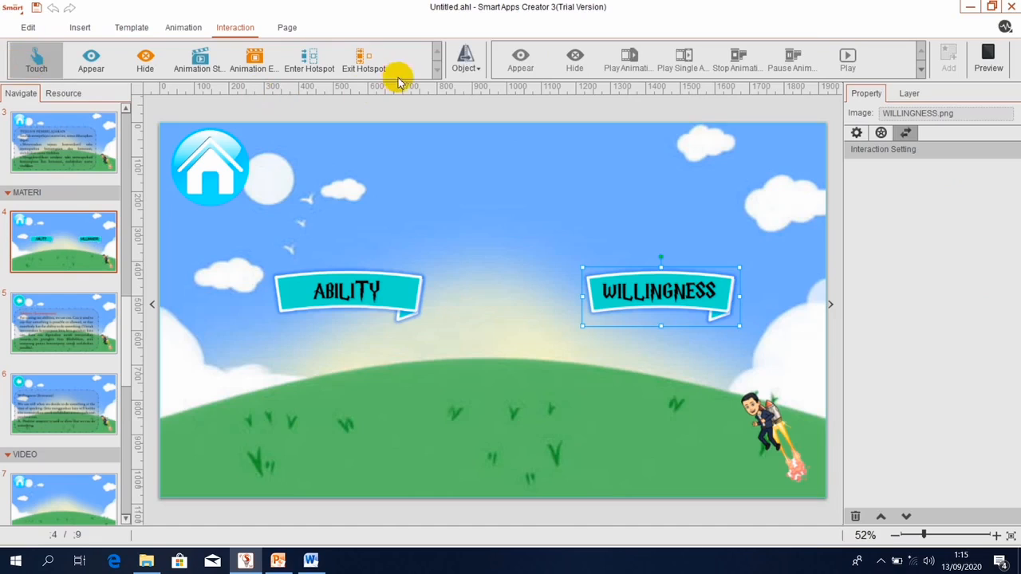
{"action": "left_click", "coordinate": [462, 57]}
{"action": "left_click", "coordinate": [447, 182]}
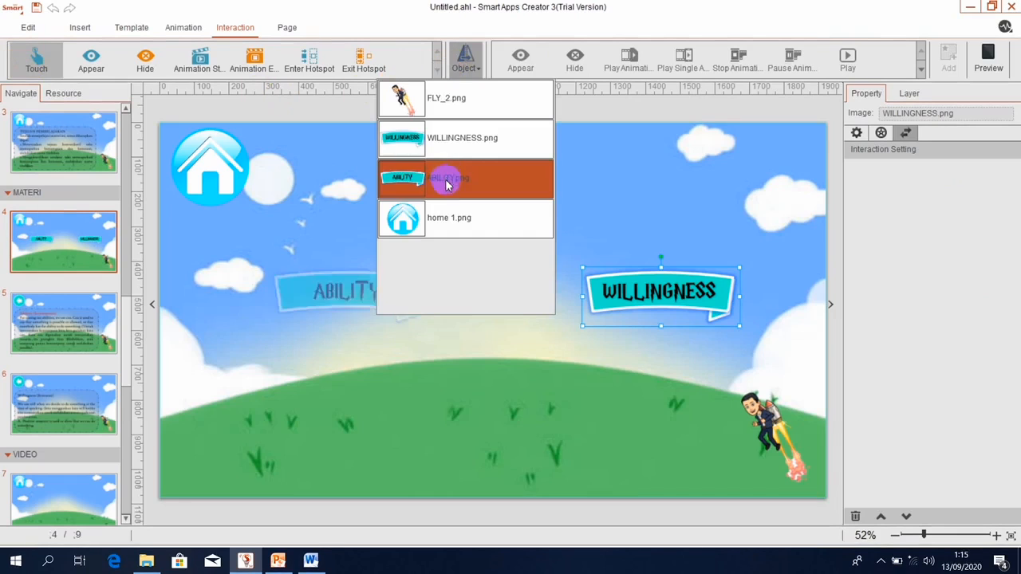
{"action": "left_click", "coordinate": [435, 140]}
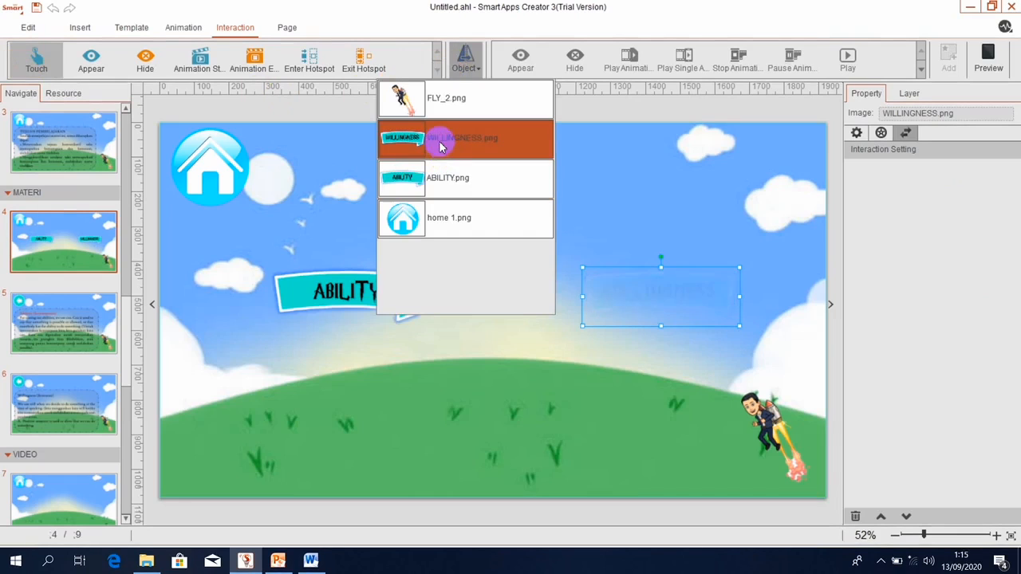
{"action": "left_click", "coordinate": [923, 71]}
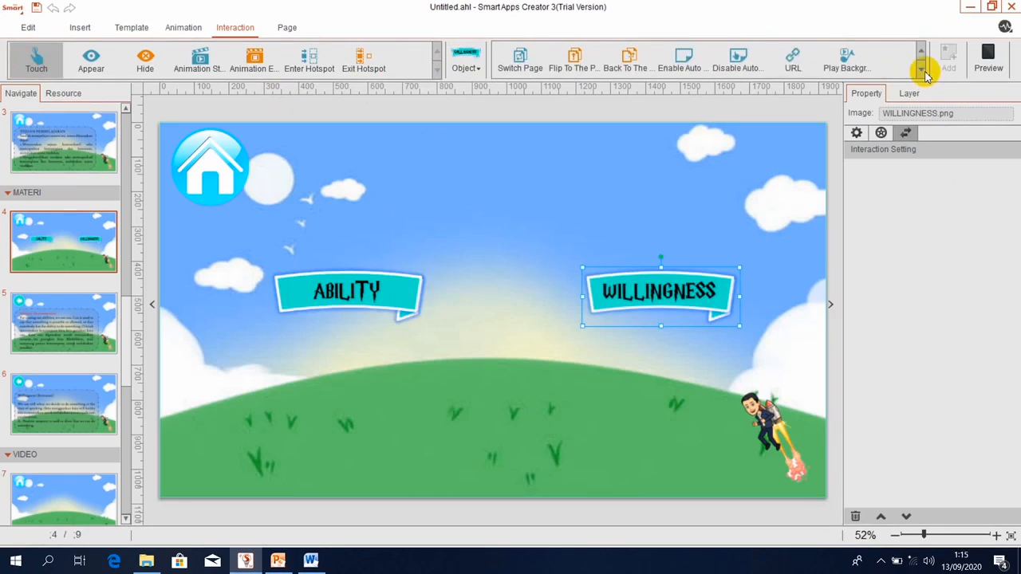
{"action": "left_click", "coordinate": [529, 64]}
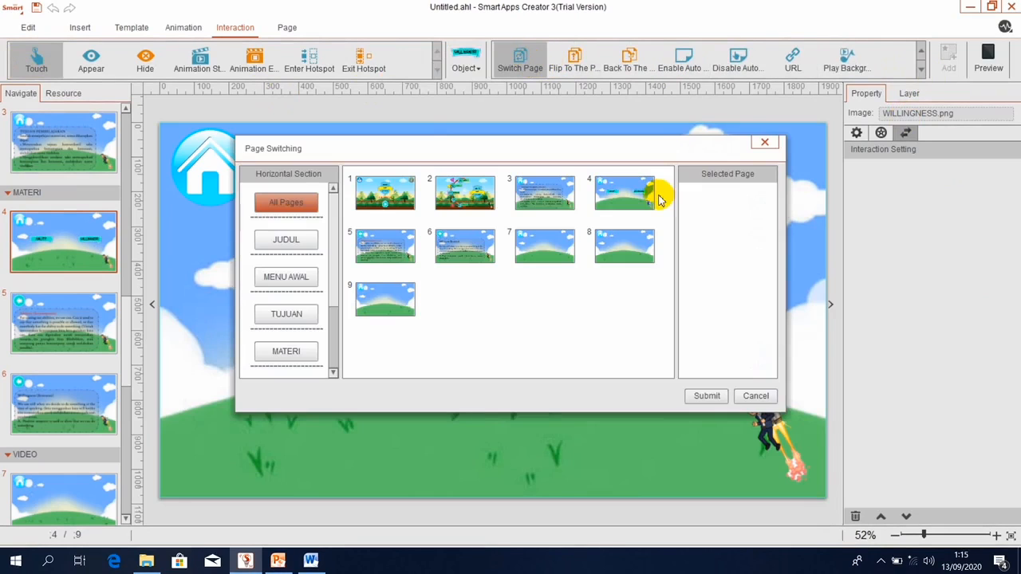
{"action": "left_click", "coordinate": [471, 239]}
{"action": "left_click", "coordinate": [707, 396]}
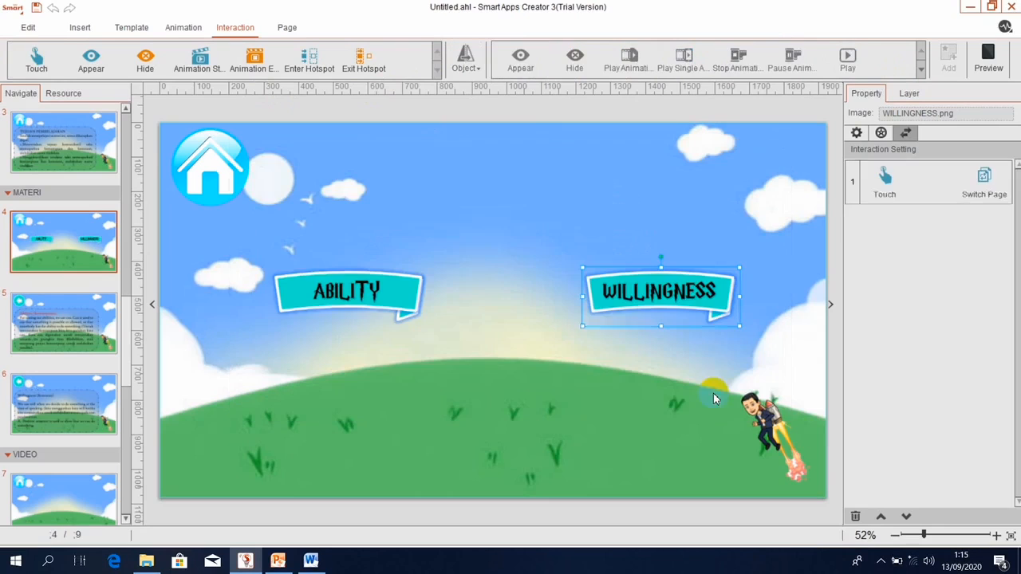
{"action": "left_click", "coordinate": [58, 229]}
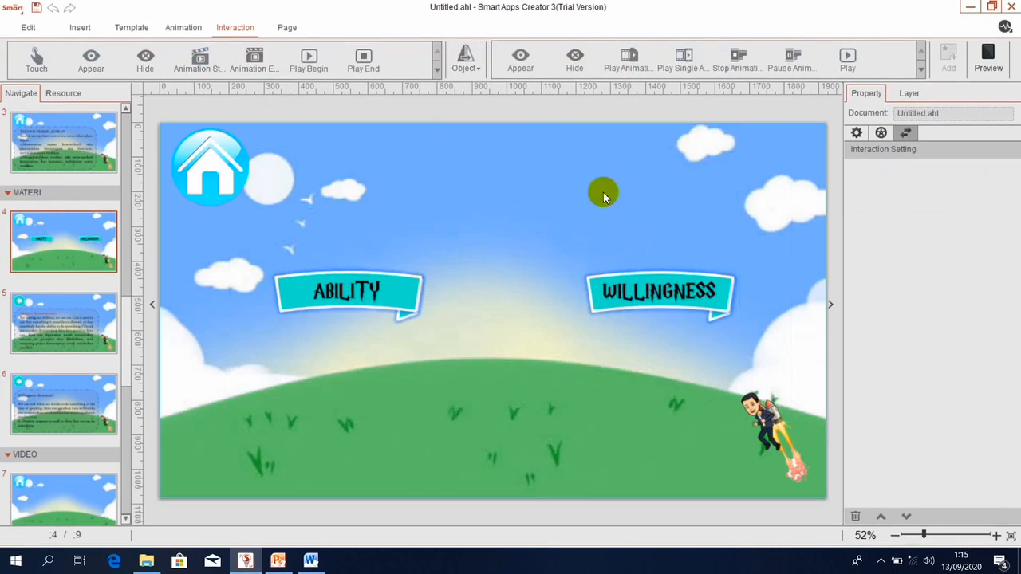
{"action": "left_click", "coordinate": [988, 54]}
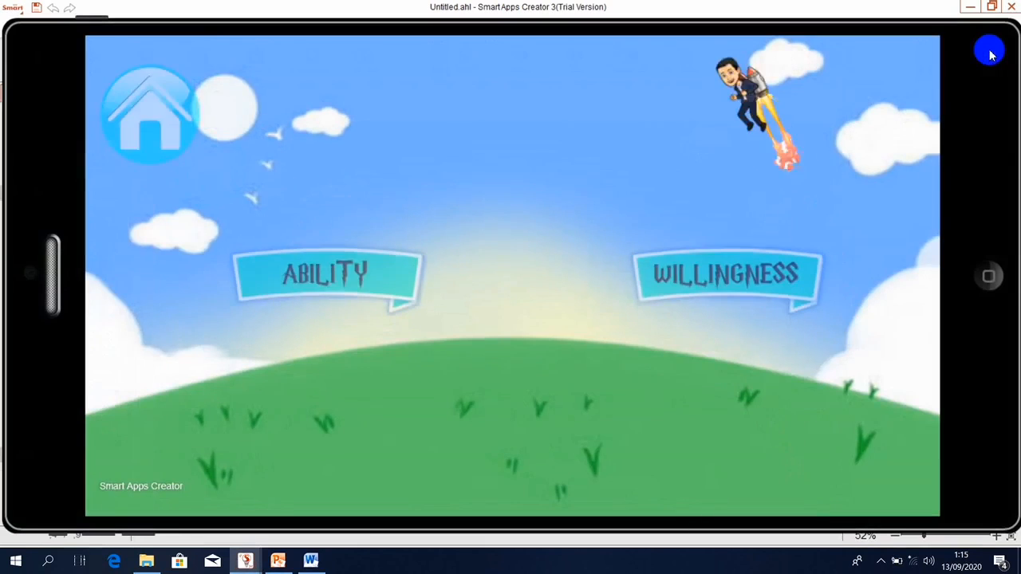
{"action": "left_click", "coordinate": [366, 248]}
{"action": "left_click", "coordinate": [141, 111]}
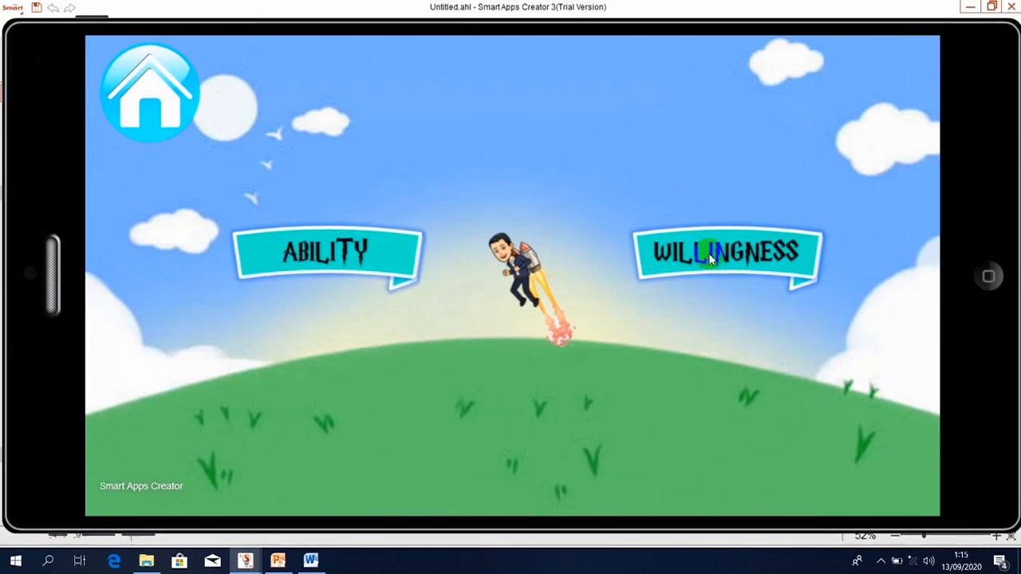
{"action": "left_click", "coordinate": [710, 257]}
{"action": "left_click", "coordinate": [146, 85]}
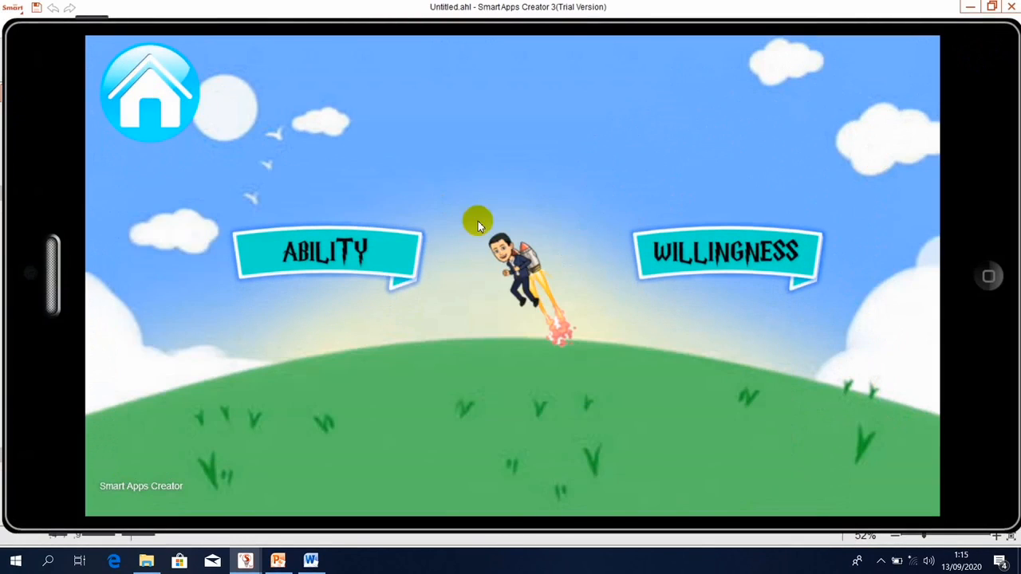
{"action": "left_click", "coordinate": [168, 115]}
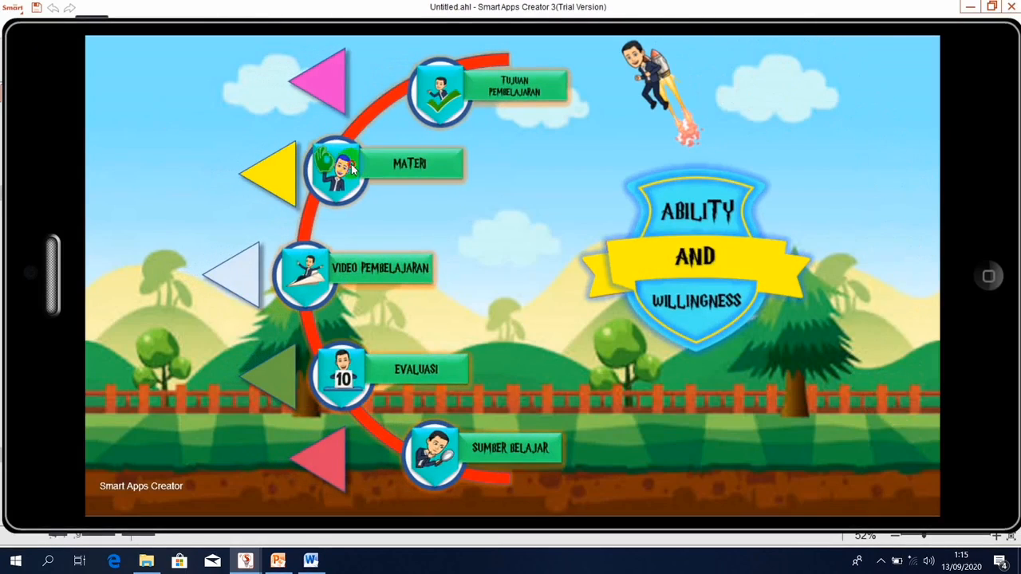
{"action": "left_click", "coordinate": [352, 167]}
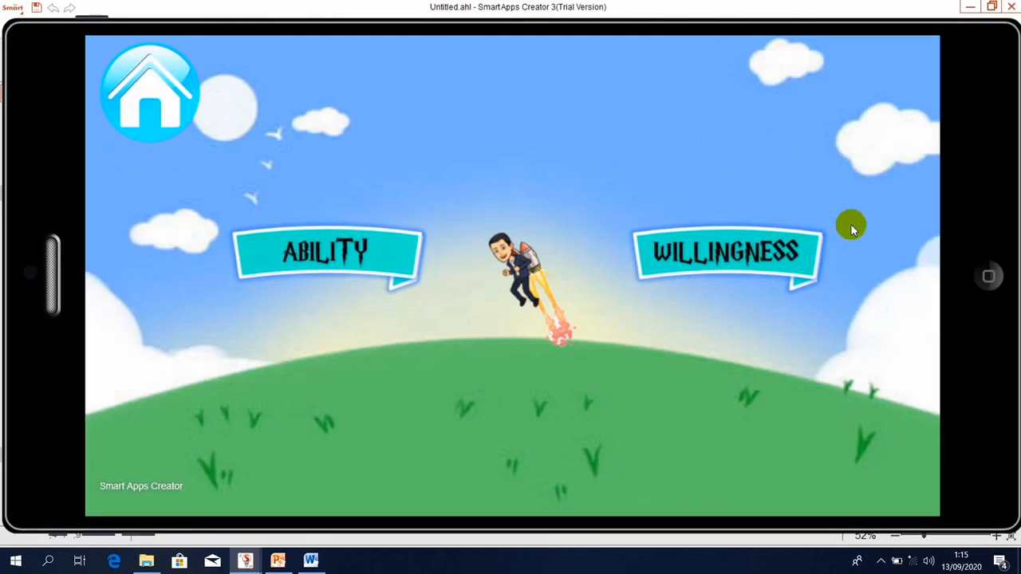
{"action": "left_click", "coordinate": [174, 130]}
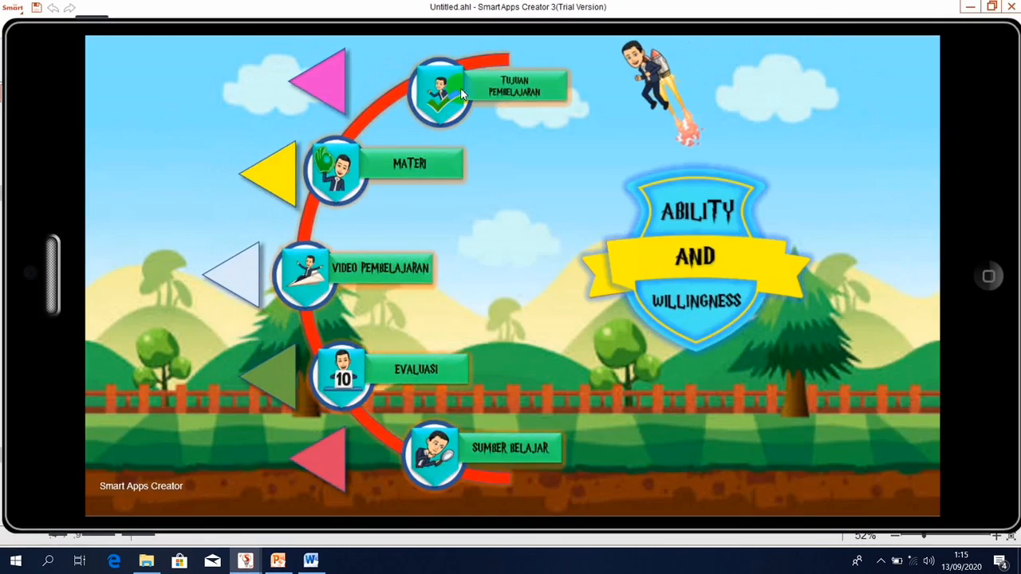
{"action": "left_click", "coordinate": [461, 94]}
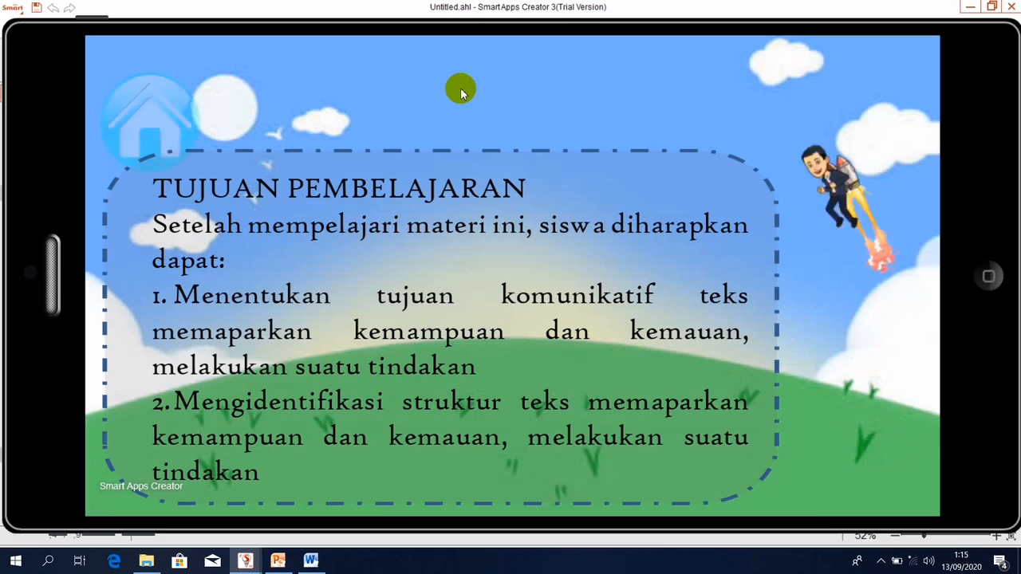
{"action": "left_click", "coordinate": [121, 119]}
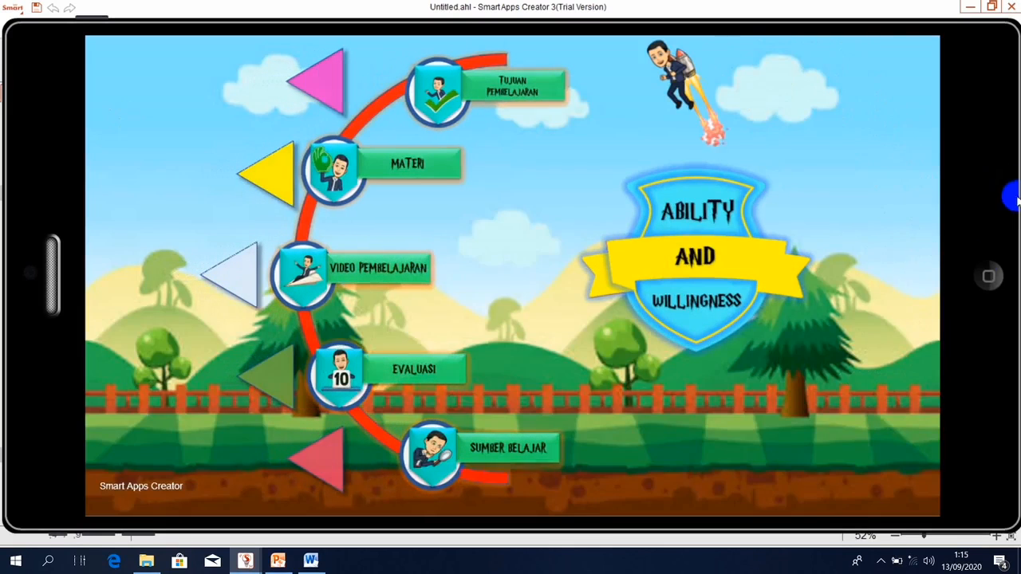
{"action": "left_click", "coordinate": [988, 276]}
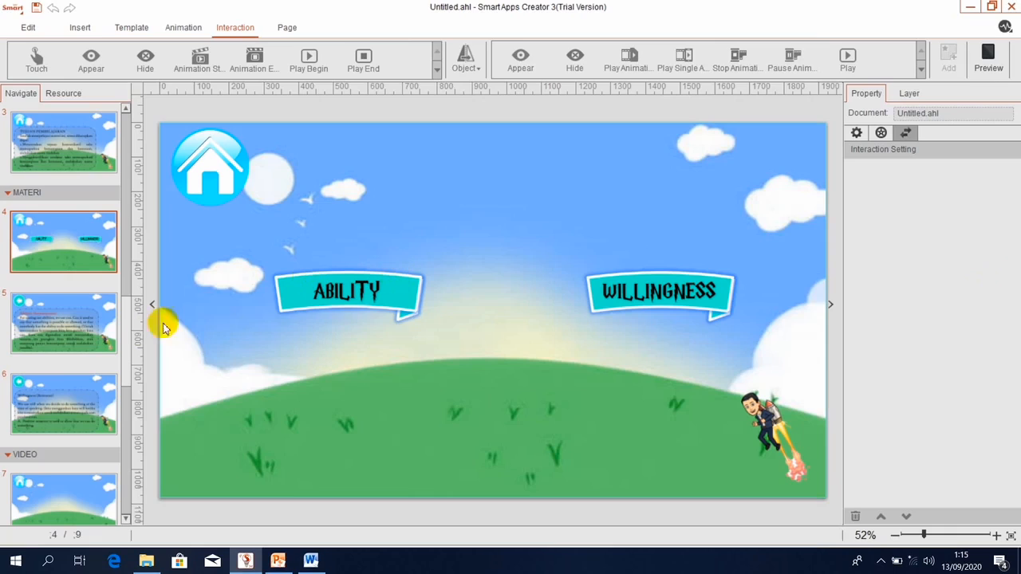
Insert the local video 'Ability and Willingness' from DATA (F:)/ASET/video onto slide 7.
{"action": "left_click_drag", "start_coordinate": [125, 339], "coordinate": [130, 461]}
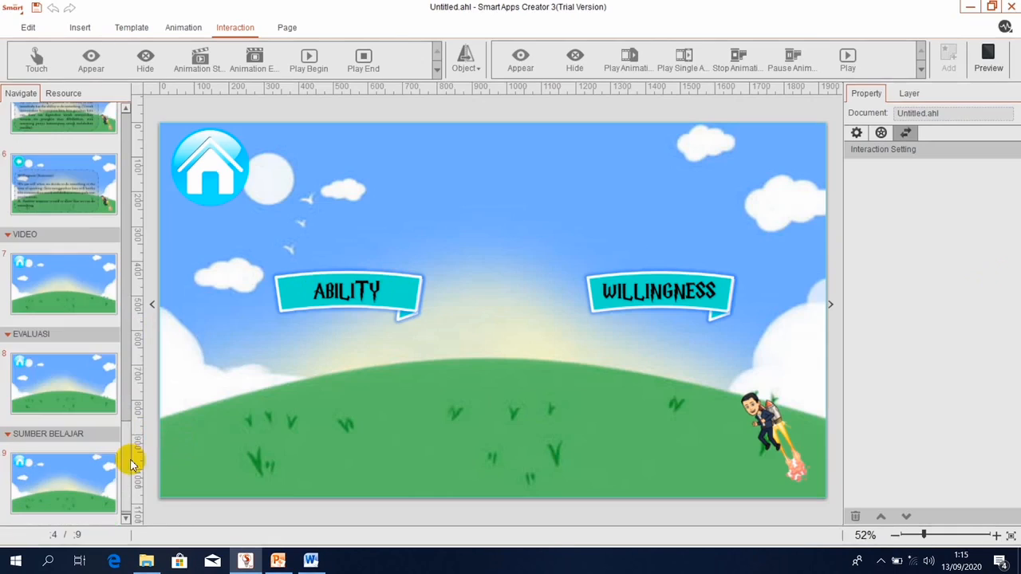
{"action": "left_click", "coordinate": [46, 270]}
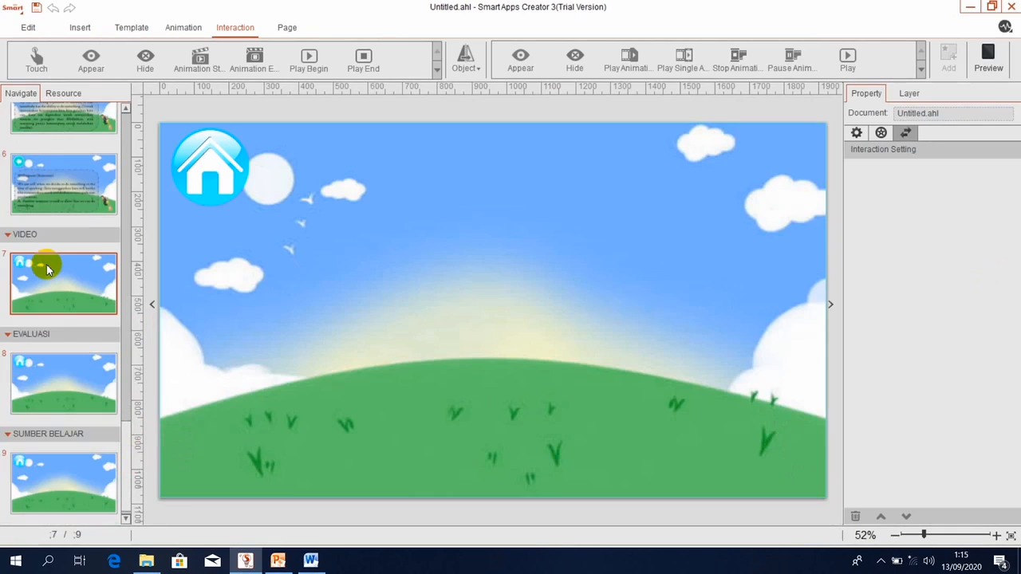
{"action": "left_click", "coordinate": [75, 30]}
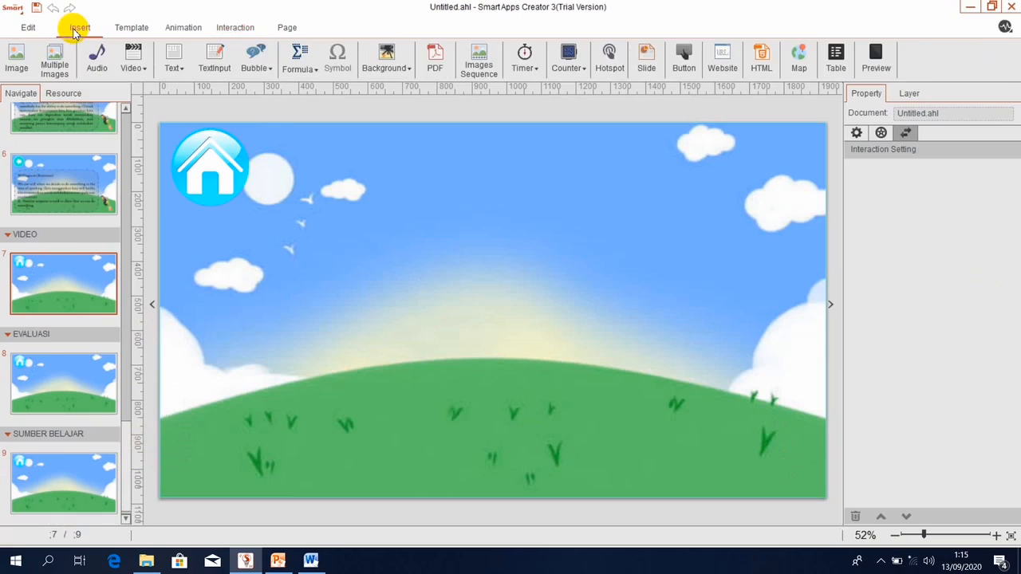
{"action": "left_click", "coordinate": [134, 64]}
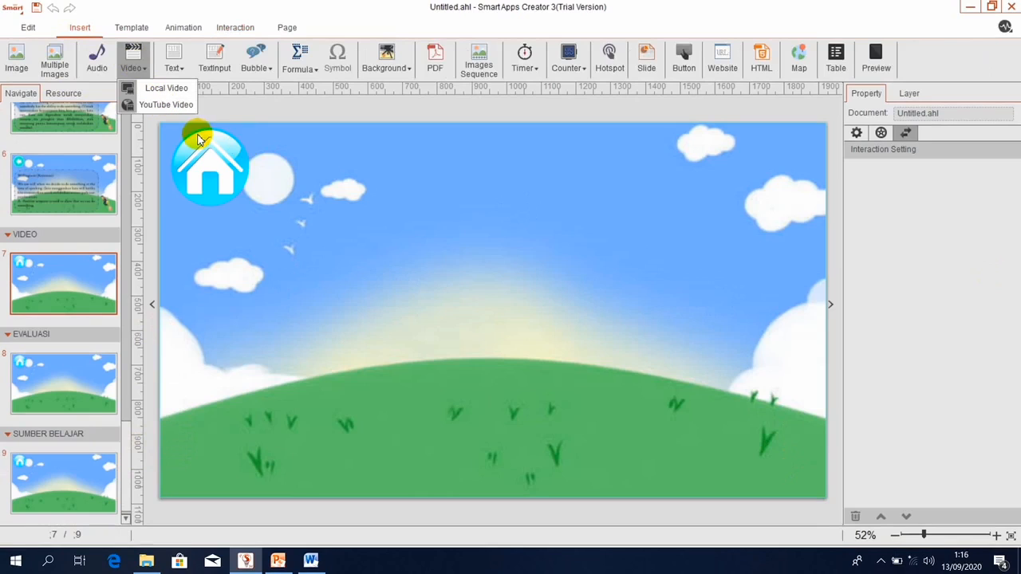
{"action": "left_click", "coordinate": [156, 94]}
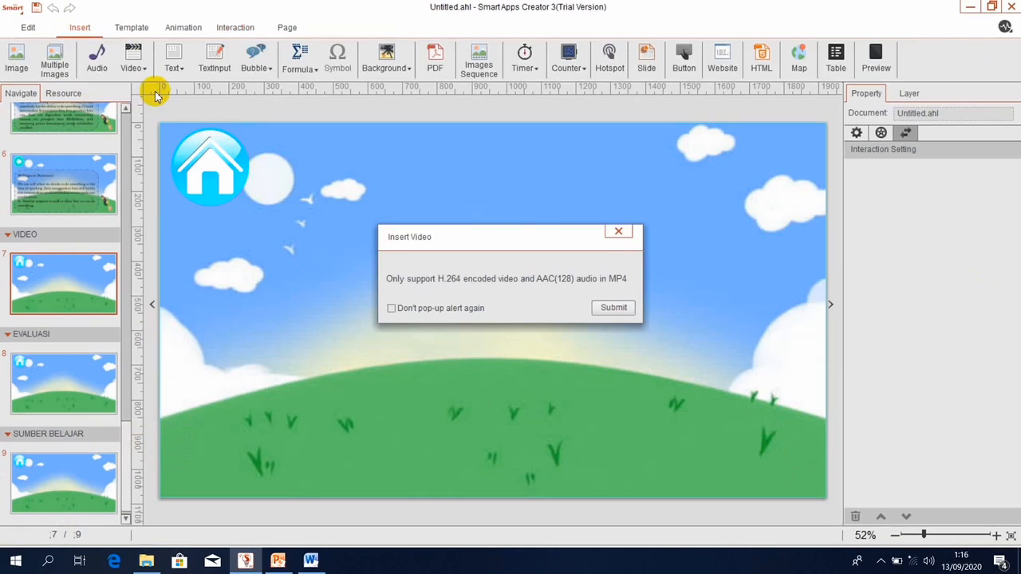
{"action": "left_click", "coordinate": [612, 308]}
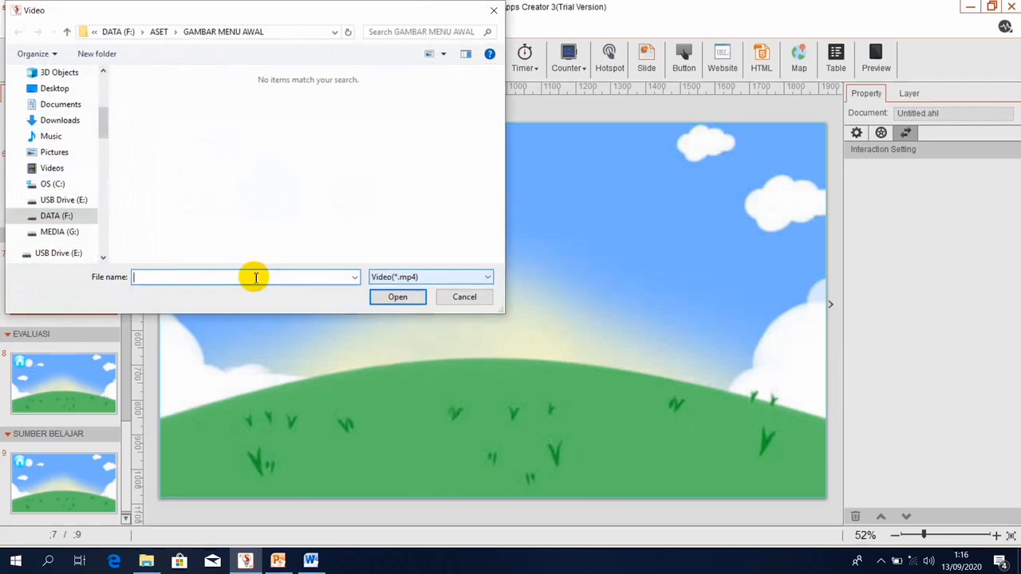
{"action": "left_click", "coordinate": [58, 221]}
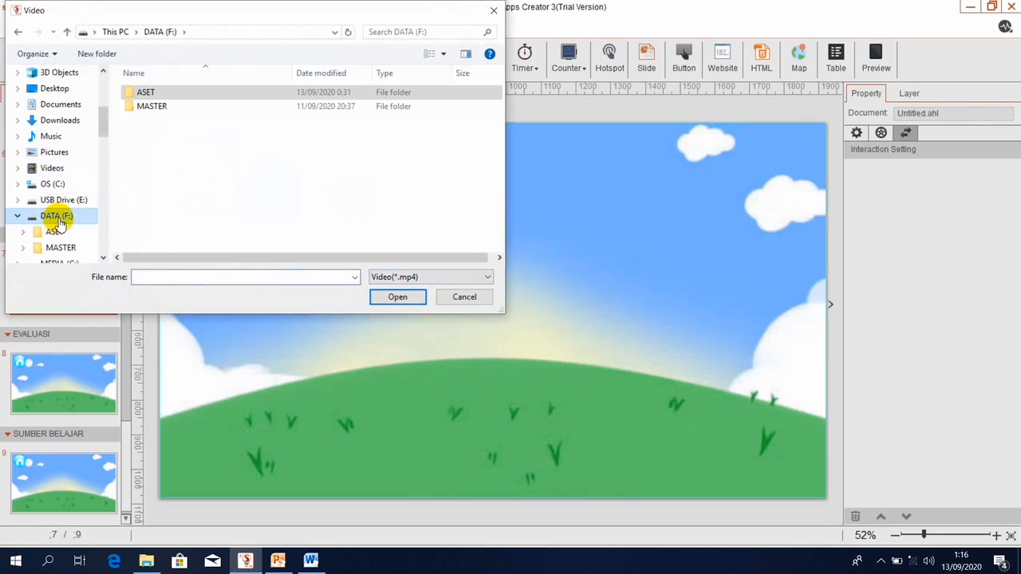
{"action": "double_click", "coordinate": [176, 92]}
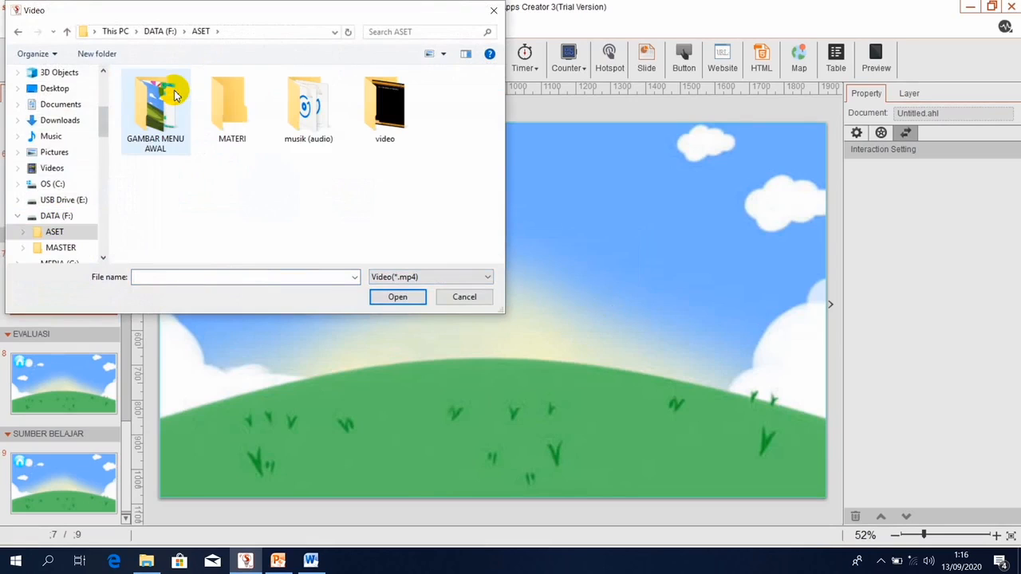
{"action": "double_click", "coordinate": [372, 134]}
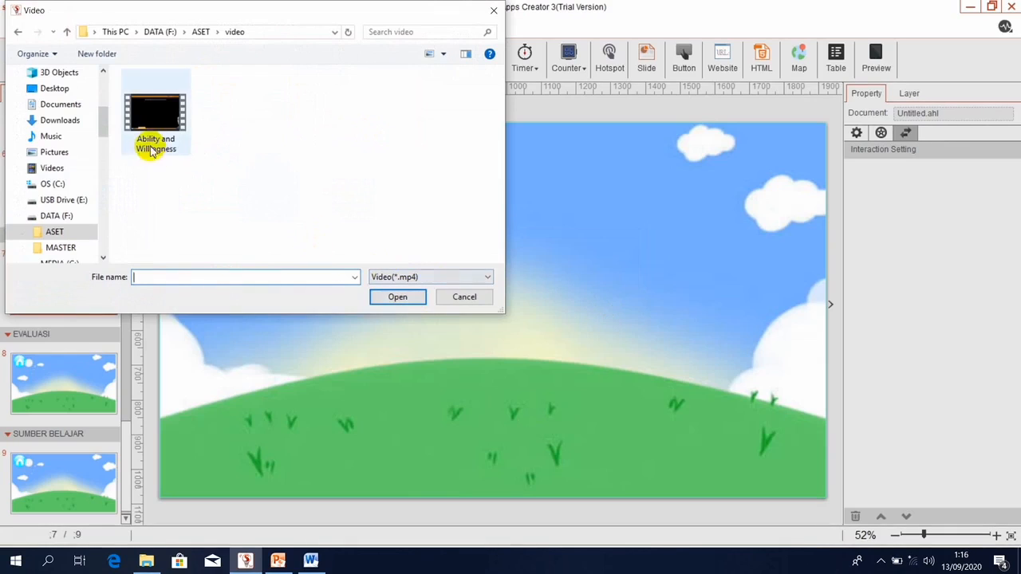
{"action": "left_click", "coordinate": [152, 148]}
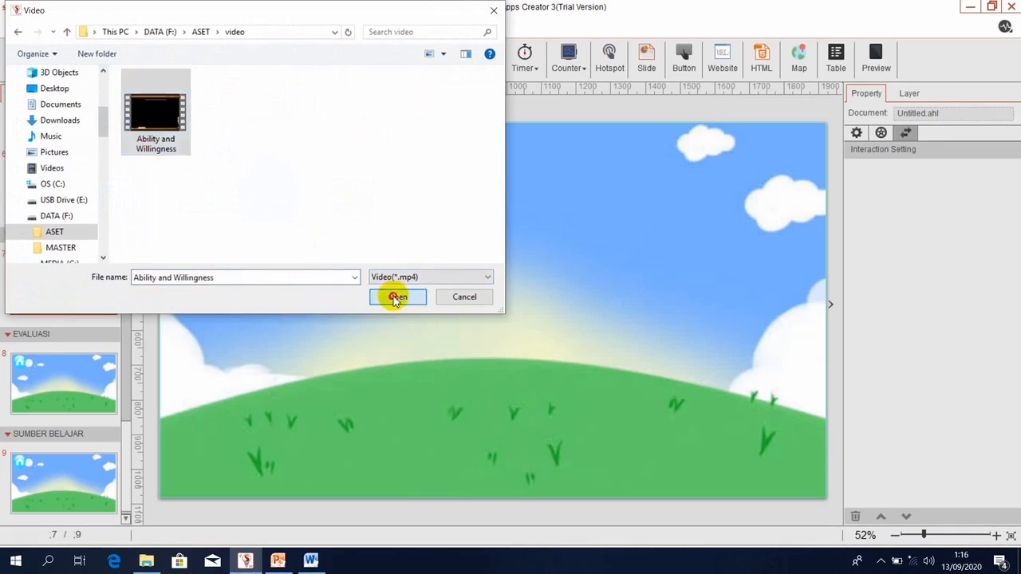
{"action": "left_click", "coordinate": [397, 299]}
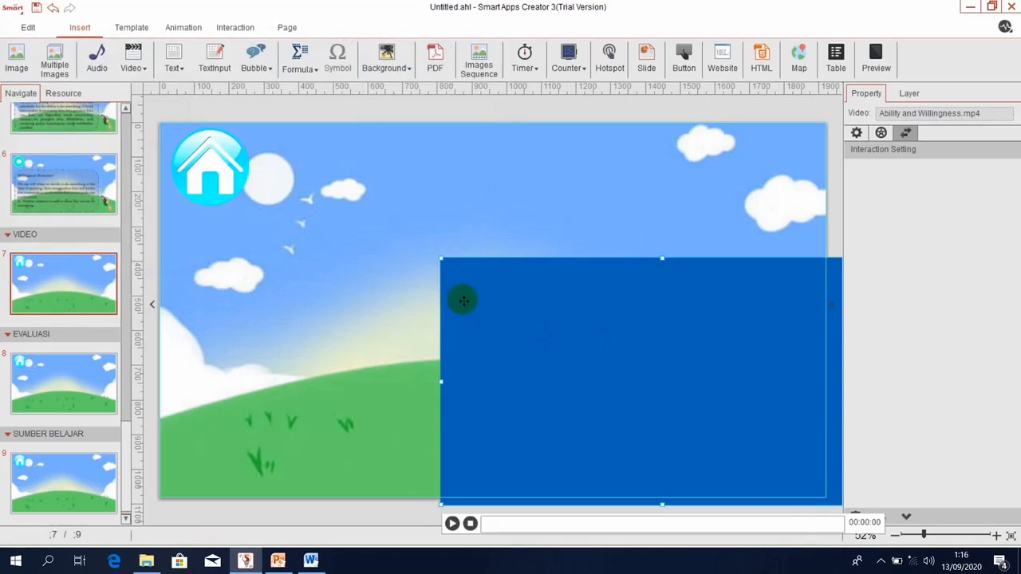
Move the video toward the page centre and enlarge it.
{"action": "left_click_drag", "start_coordinate": [463, 301], "coordinate": [315, 239]}
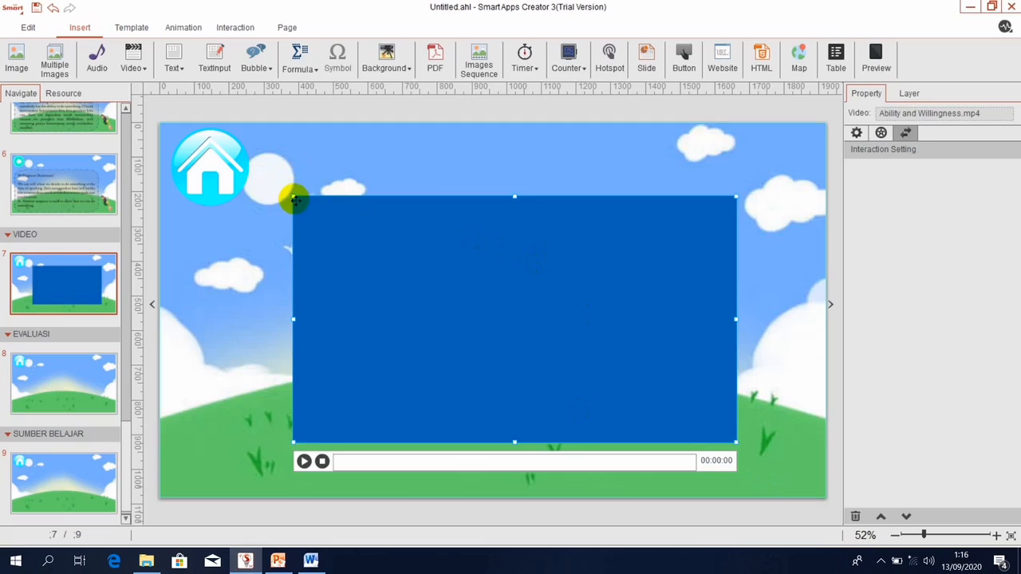
{"action": "left_click_drag", "start_coordinate": [292, 197], "coordinate": [280, 189]}
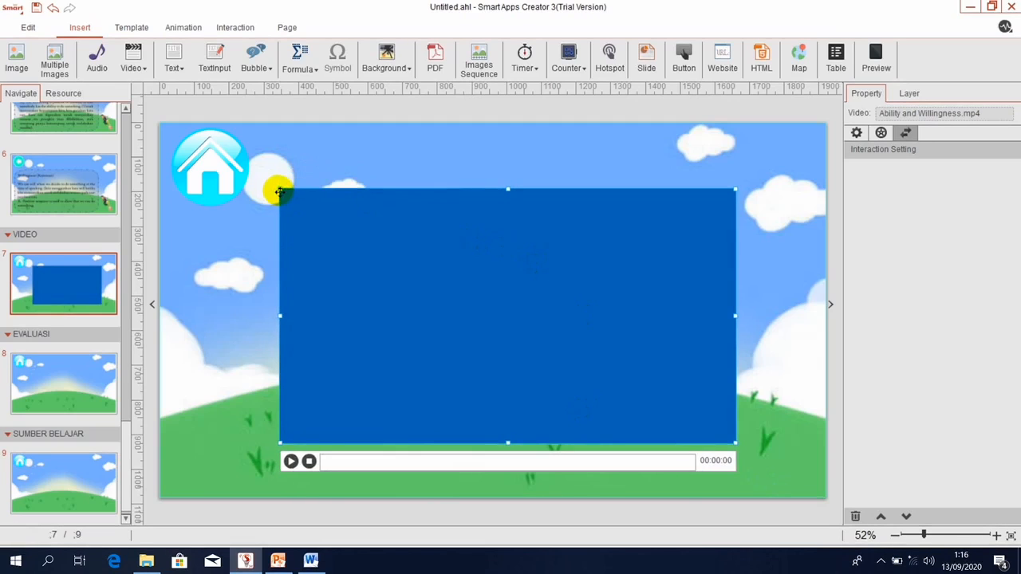
{"action": "left_click_drag", "start_coordinate": [360, 252], "coordinate": [348, 271]}
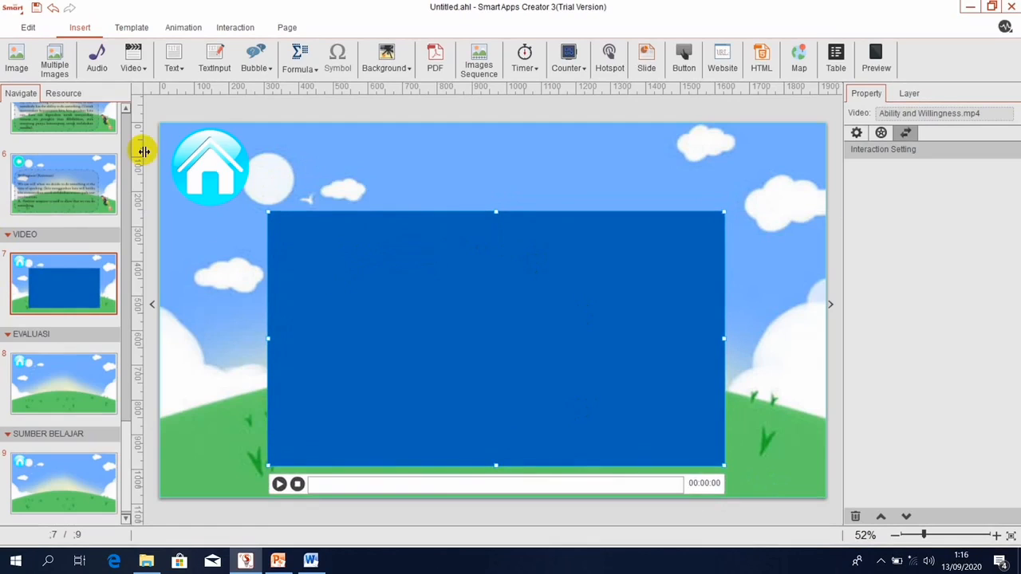
Copy the jetpack character from slide 6 and place it at slide 7's bottom right.
{"action": "left_click", "coordinate": [102, 192]}
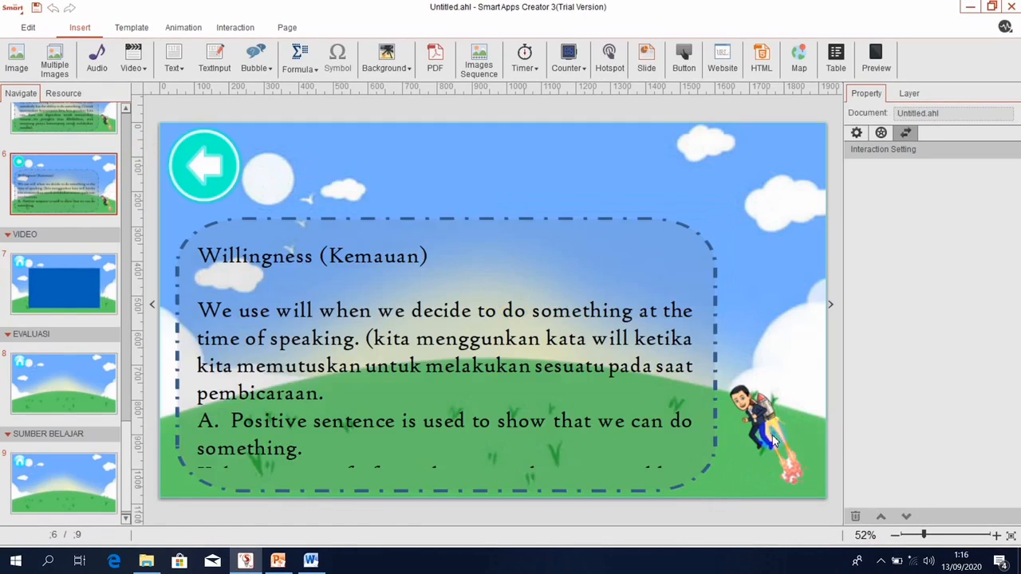
{"action": "left_click", "coordinate": [772, 441]}
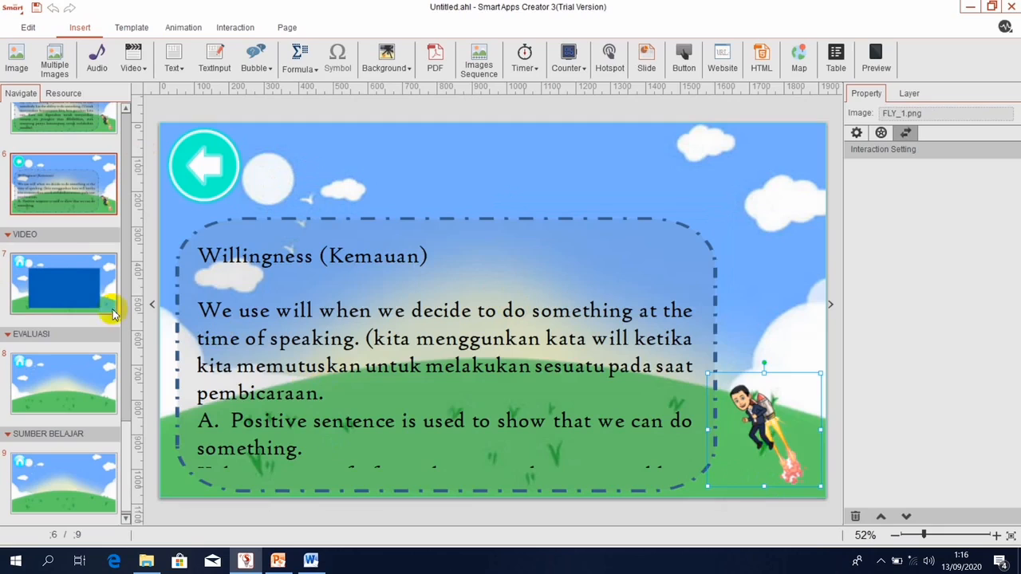
{"action": "left_click", "coordinate": [90, 304]}
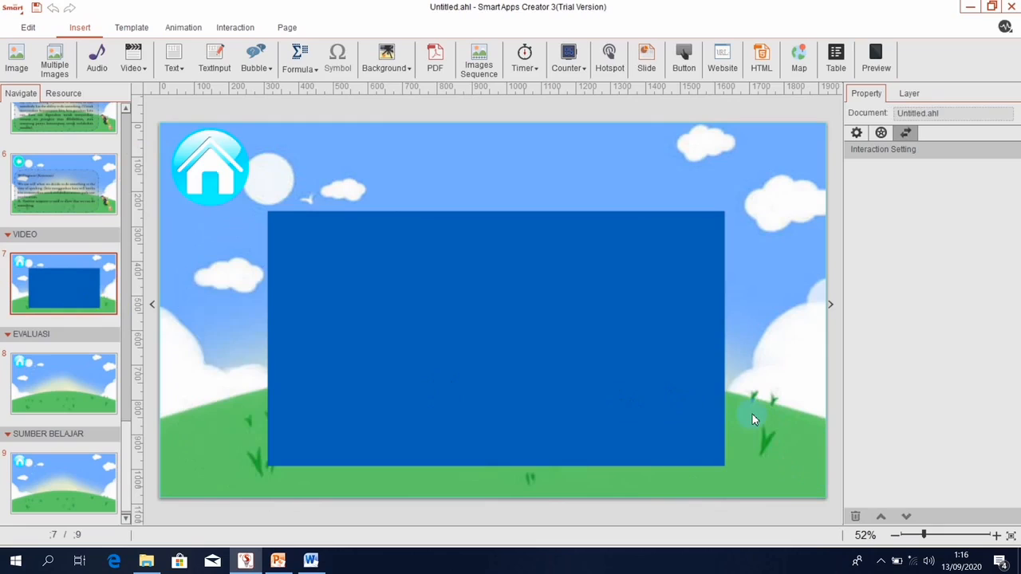
{"action": "key", "text": "ctrl+v"}
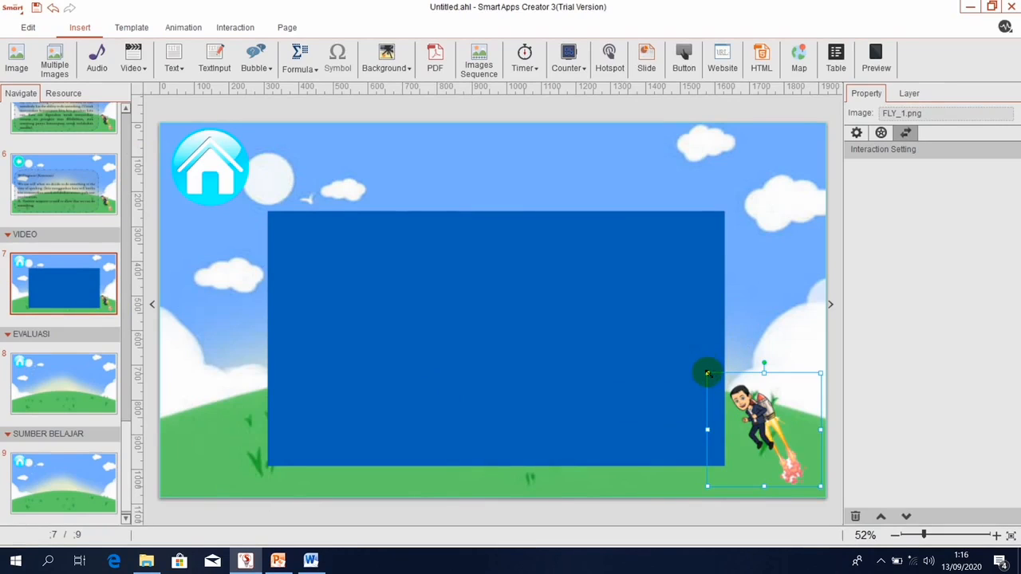
{"action": "left_click_drag", "start_coordinate": [736, 399], "coordinate": [758, 402]}
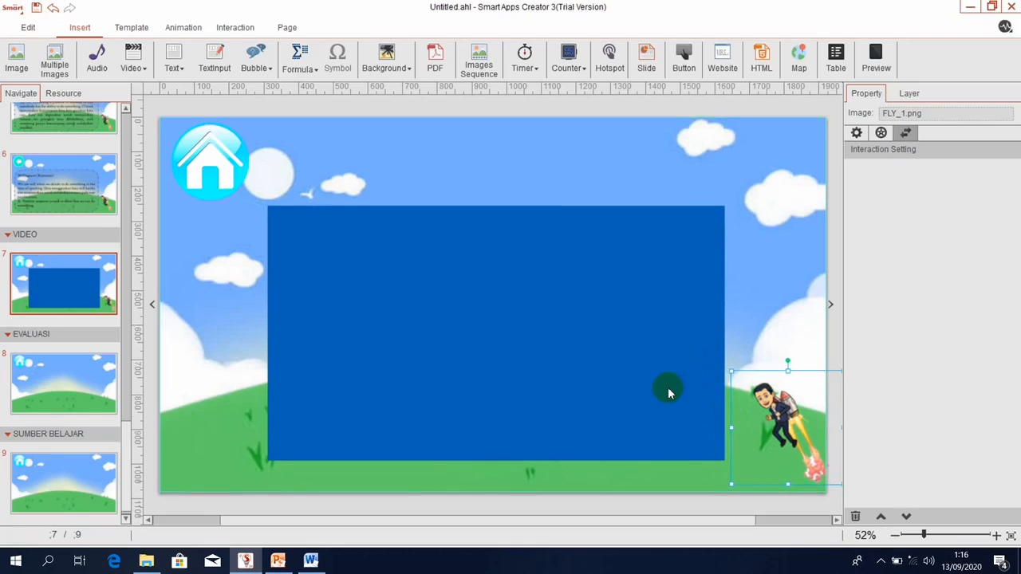
{"action": "left_click_drag", "start_coordinate": [668, 387], "coordinate": [626, 387]}
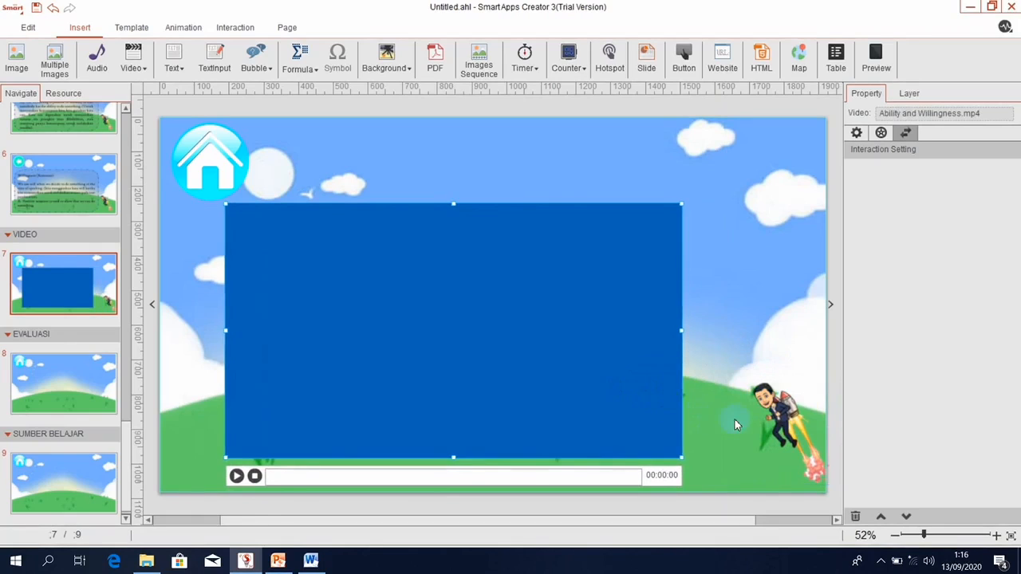
{"action": "left_click_drag", "start_coordinate": [792, 414], "coordinate": [775, 415]}
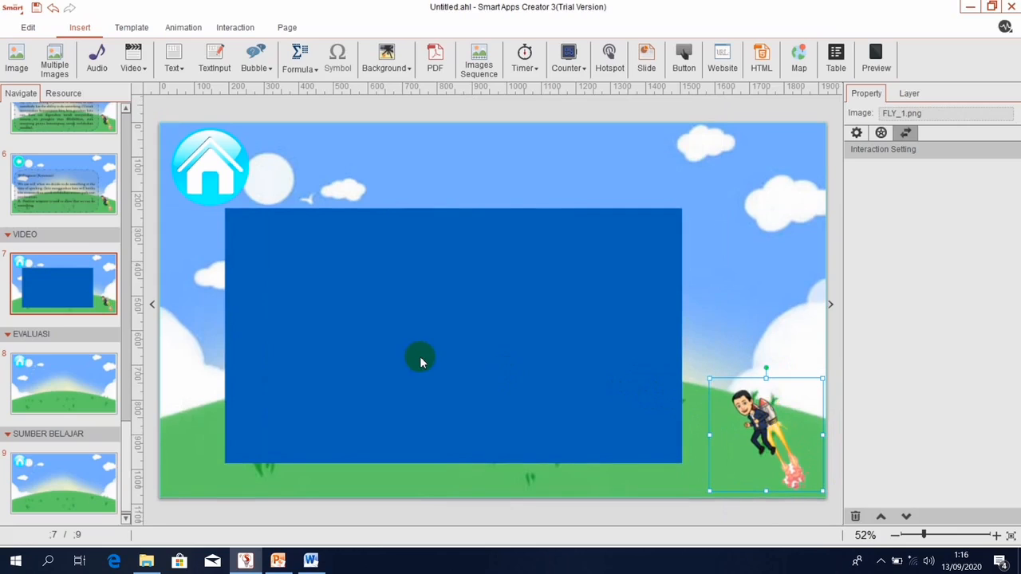
{"action": "left_click", "coordinate": [379, 379]}
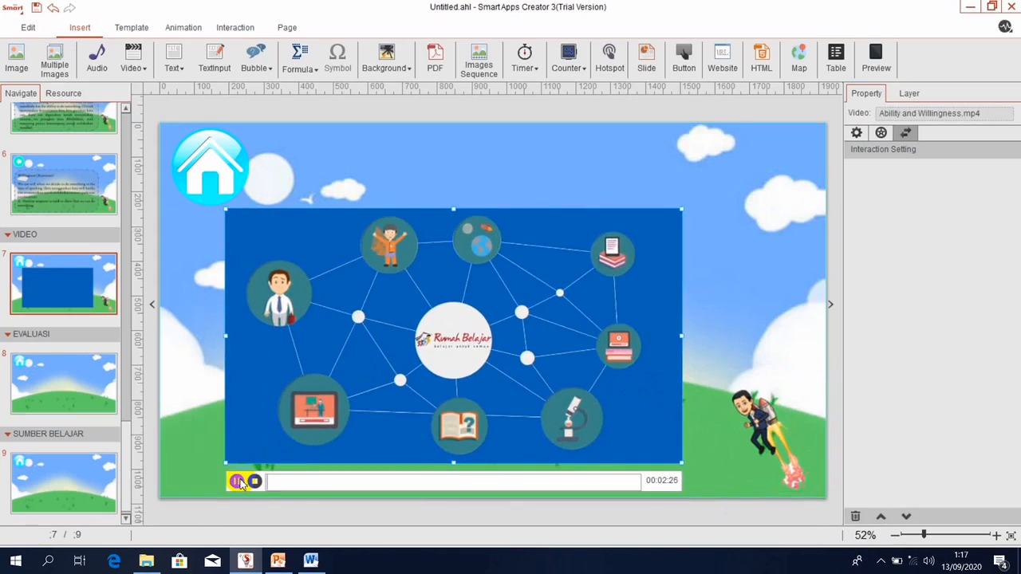
Test the video's play, seek and stop controls, then launch the app preview.
{"action": "left_click", "coordinate": [254, 482]}
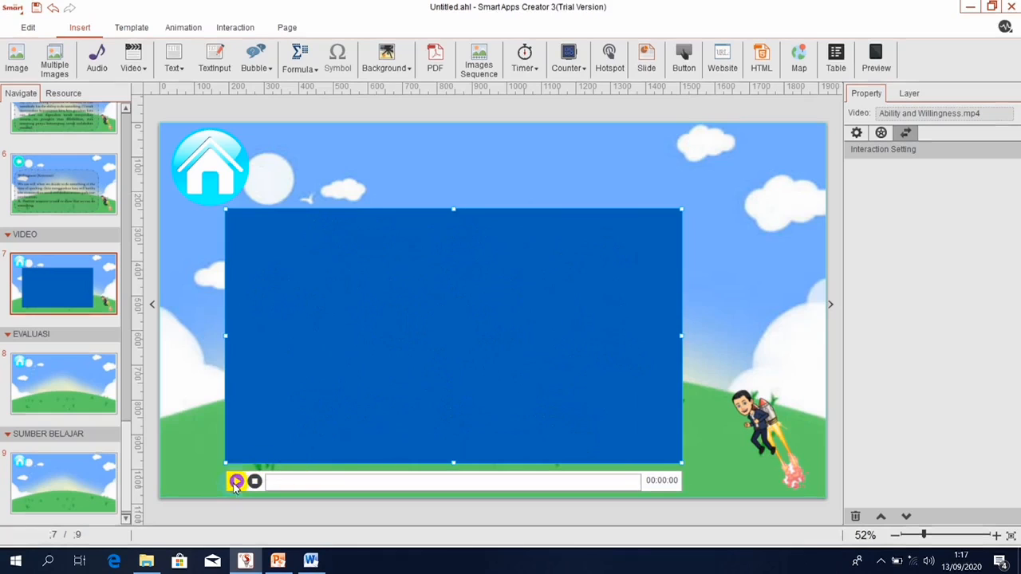
{"action": "left_click", "coordinate": [236, 482]}
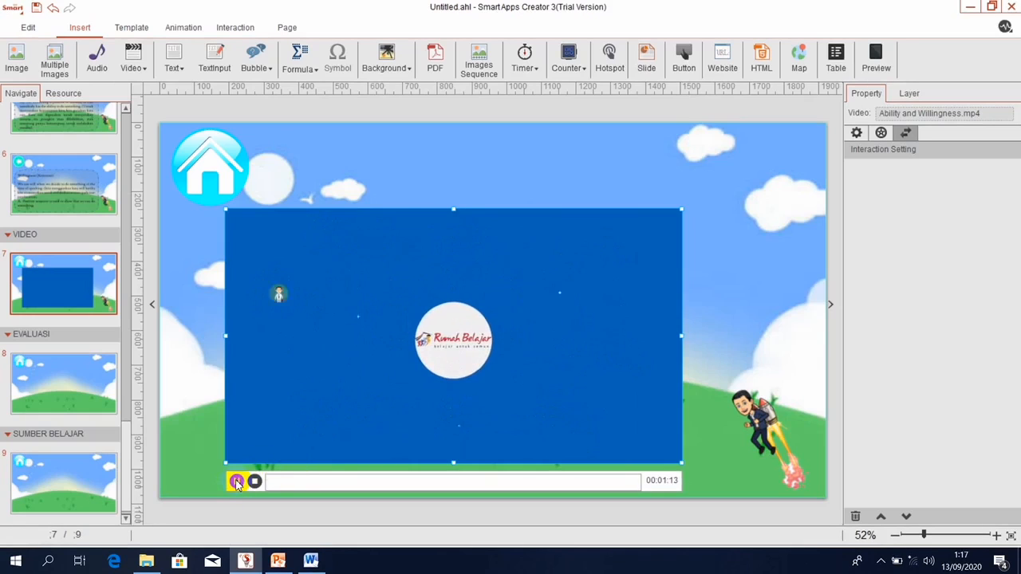
{"action": "left_click", "coordinate": [292, 485]}
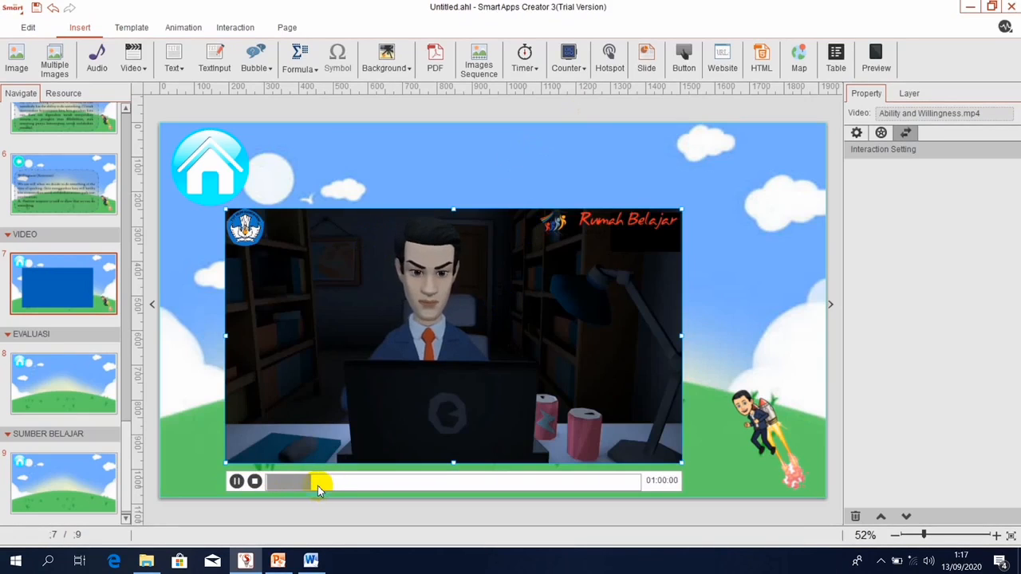
{"action": "left_click", "coordinate": [317, 485]}
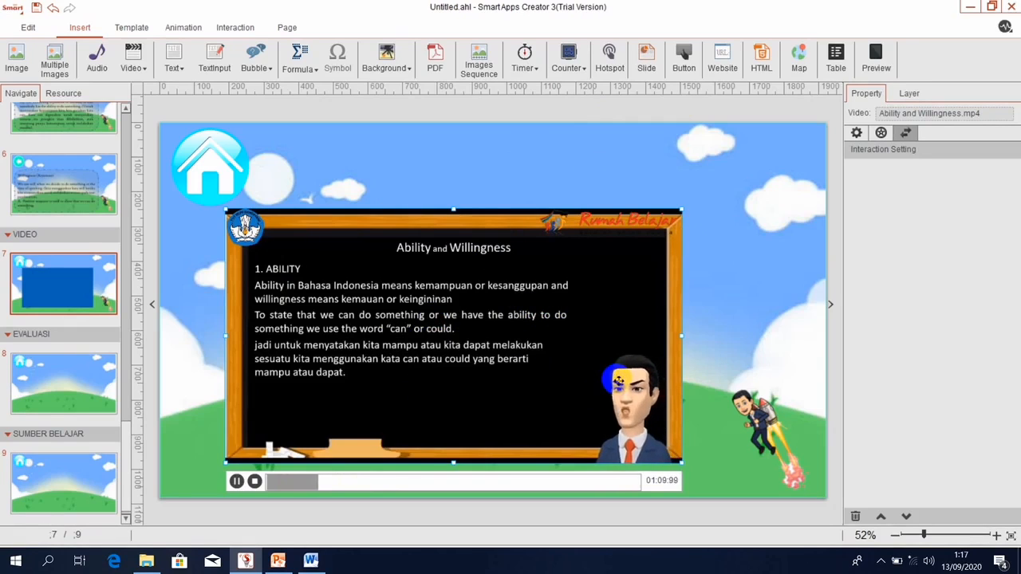
{"action": "left_click_drag", "start_coordinate": [358, 482], "coordinate": [411, 488]}
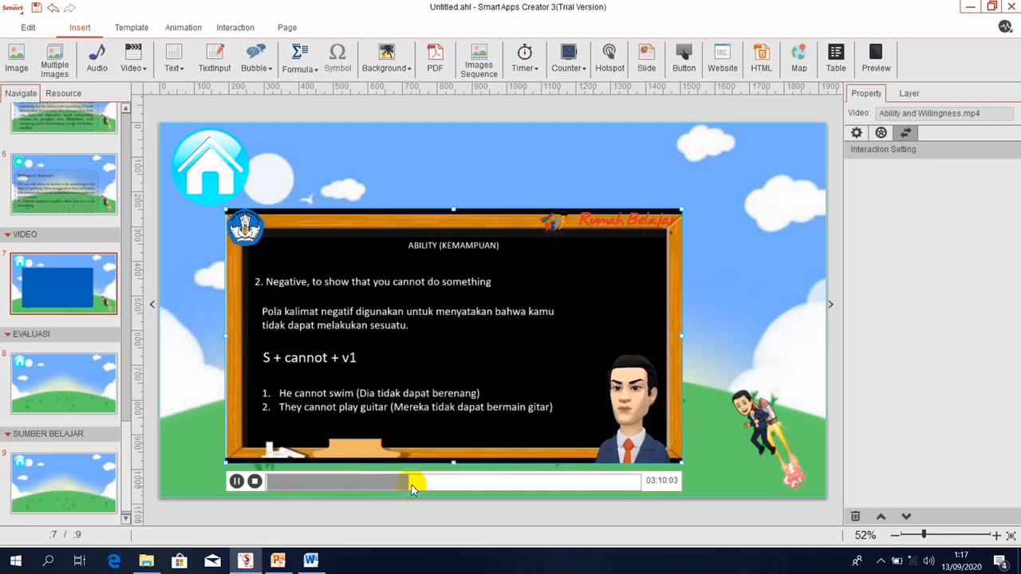
{"action": "left_click", "coordinate": [255, 481]}
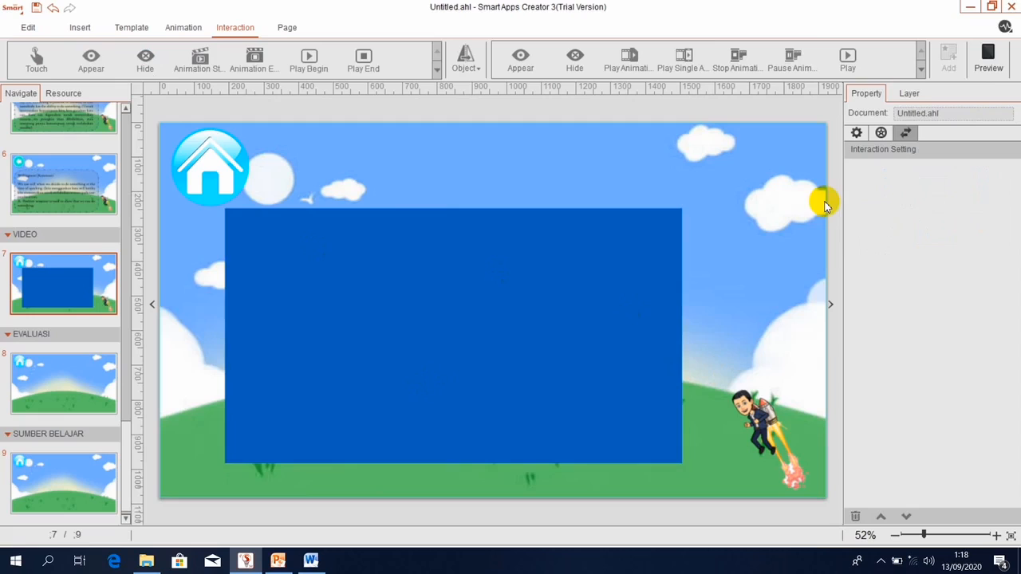
{"action": "left_click", "coordinate": [987, 62]}
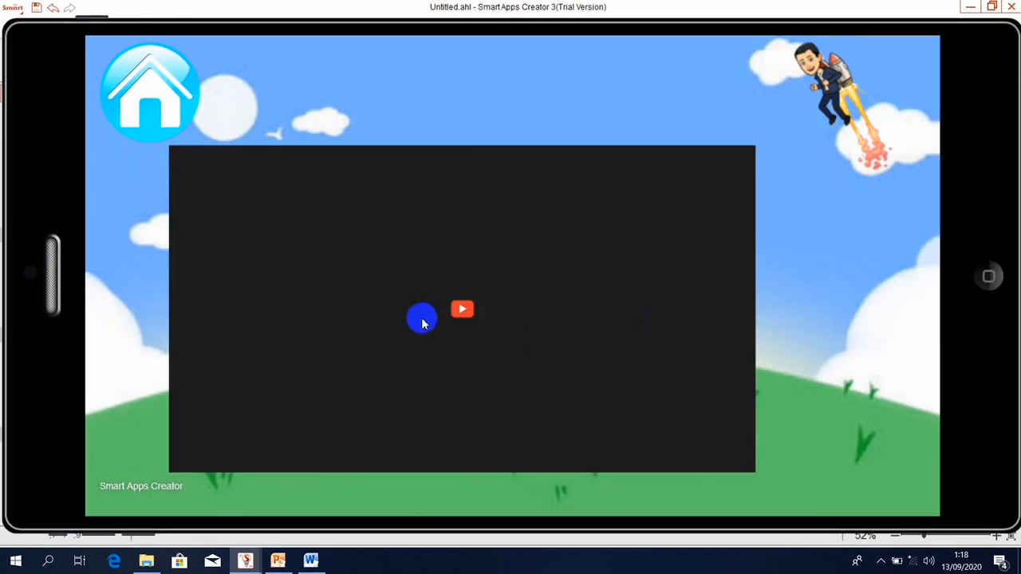
Play the video inside the preview, then close the preview to return to editing.
{"action": "left_click", "coordinate": [460, 310]}
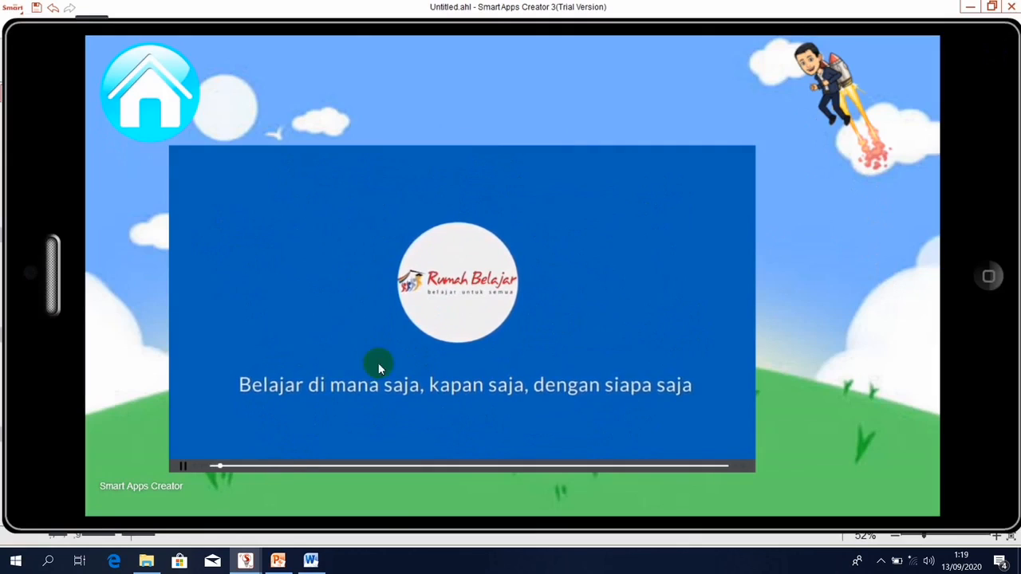
{"action": "left_click", "coordinate": [982, 279]}
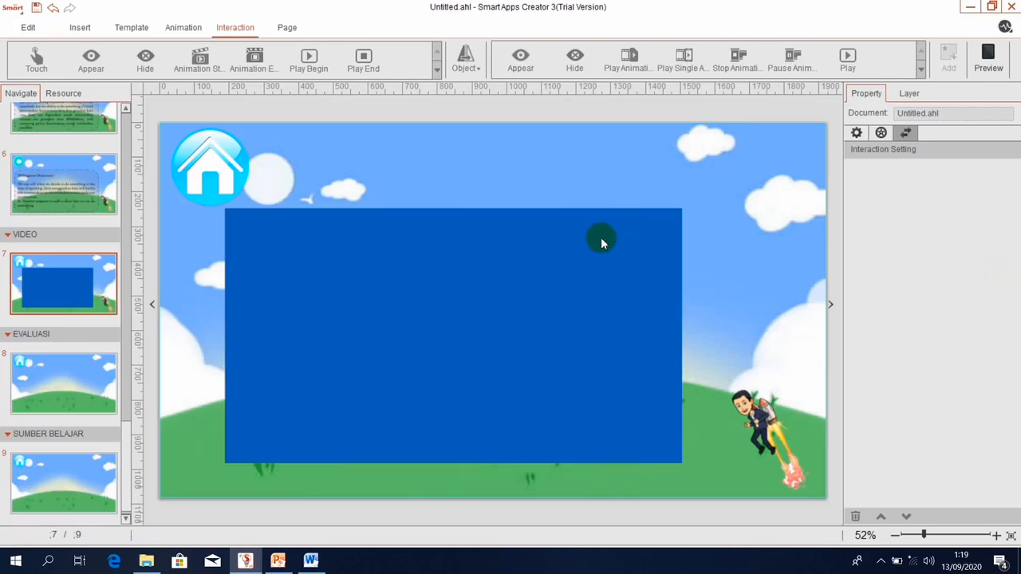
Open page 8, EVALUASI, and bring up the Save dialog with Ctrl+S.
{"action": "left_click", "coordinate": [78, 376]}
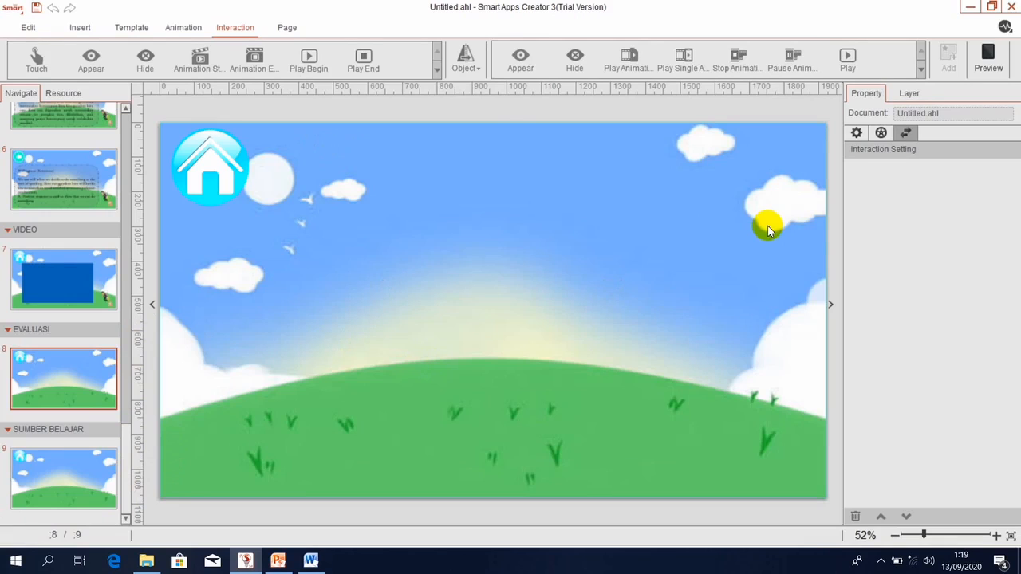
{"action": "key", "text": "ctrl+s"}
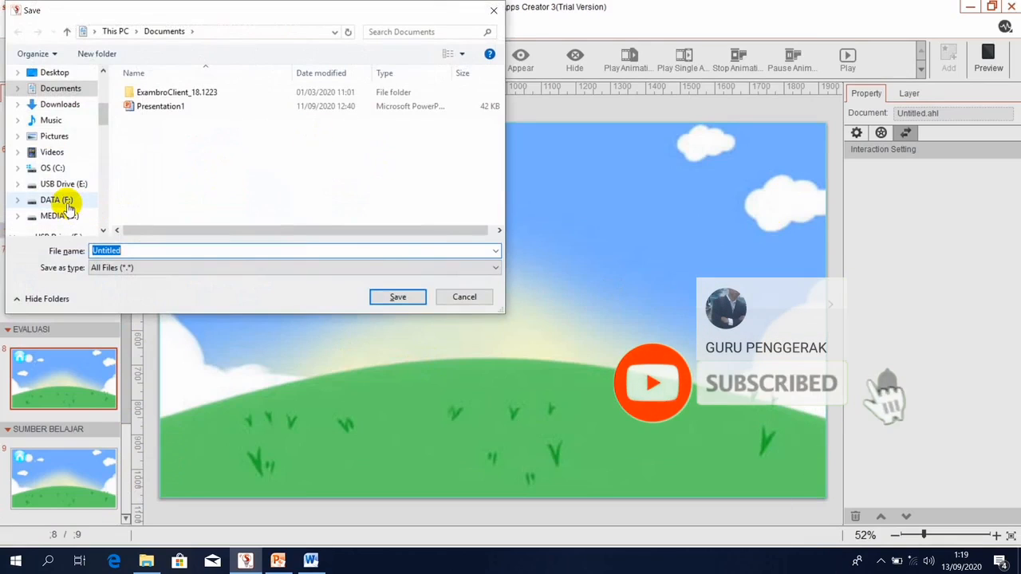
Save the project to DATA (F:) under the name ABILITY N WILLINGNESS.
{"action": "left_click", "coordinate": [63, 200]}
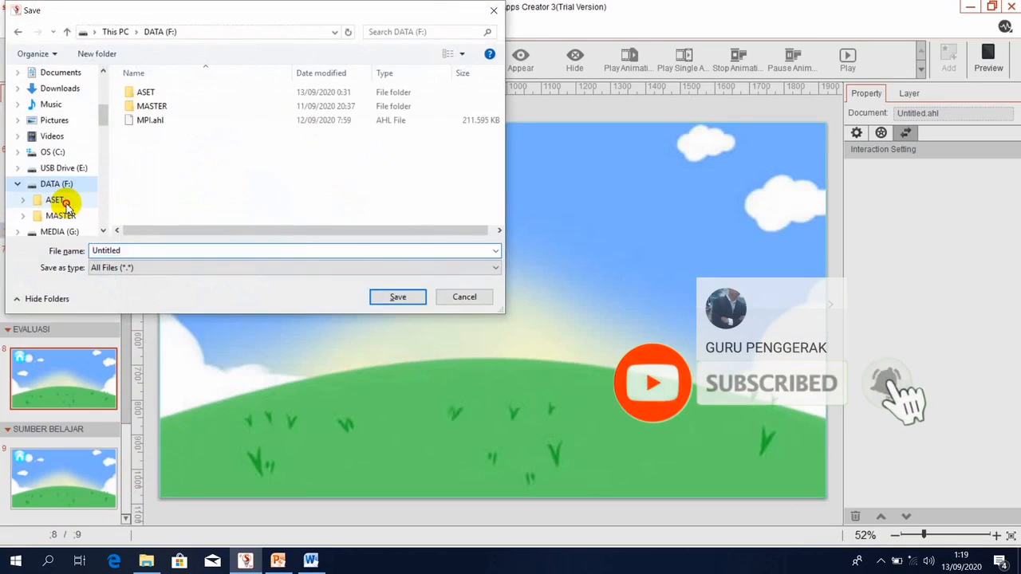
{"action": "double_click", "coordinate": [188, 251]}
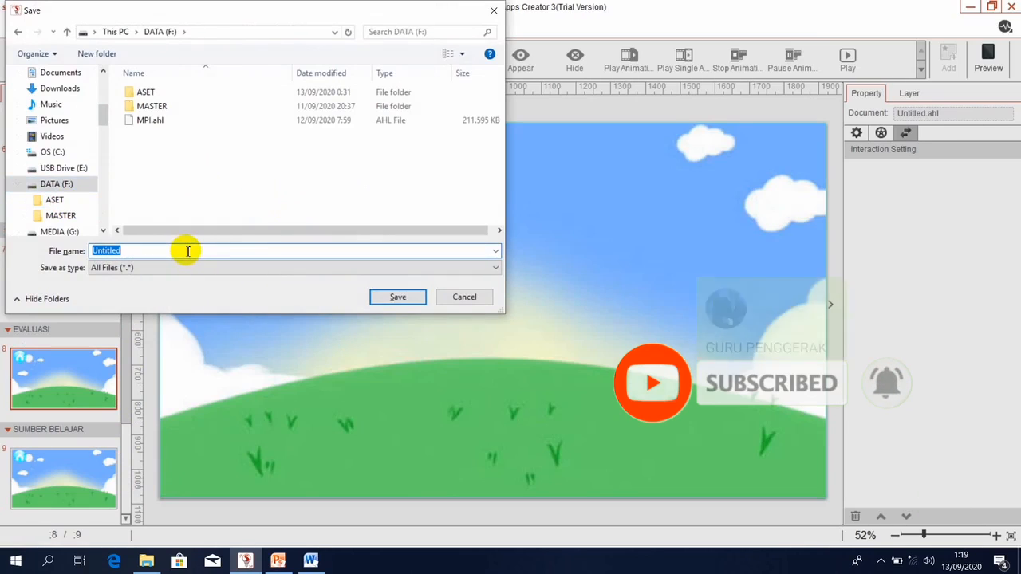
{"action": "type", "text": "ABILITY N WILLINGNESS"}
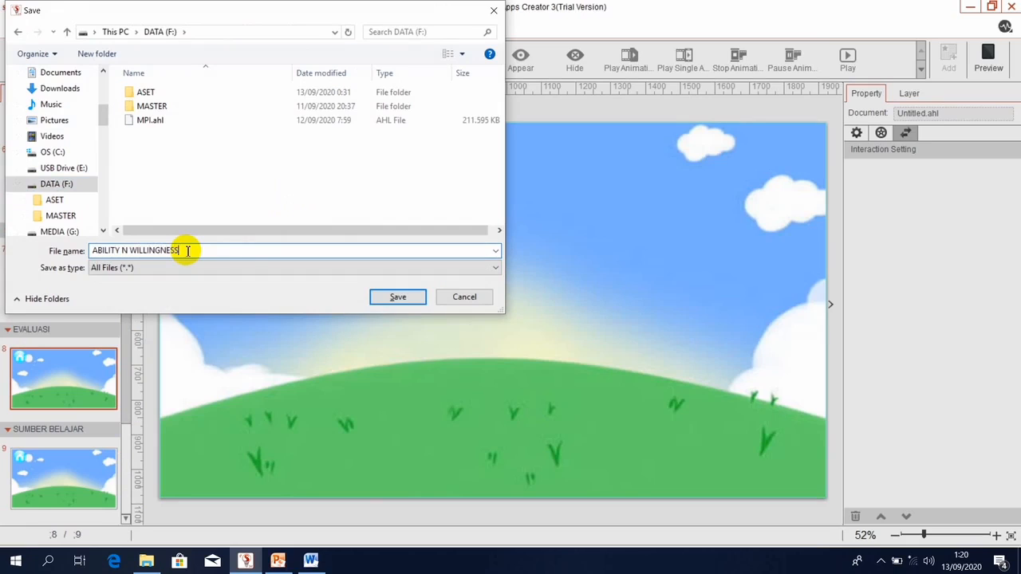
{"action": "left_click", "coordinate": [398, 297]}
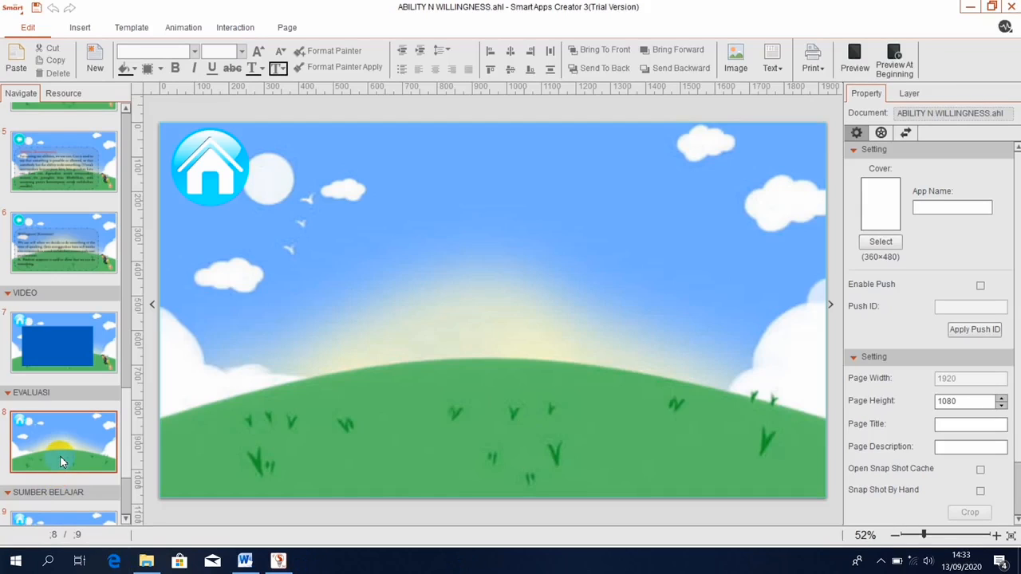
Insert the frame, play and TERBANG images from ASET/GAMBAR MENU AWAL onto page 8.
{"action": "left_click", "coordinate": [78, 29]}
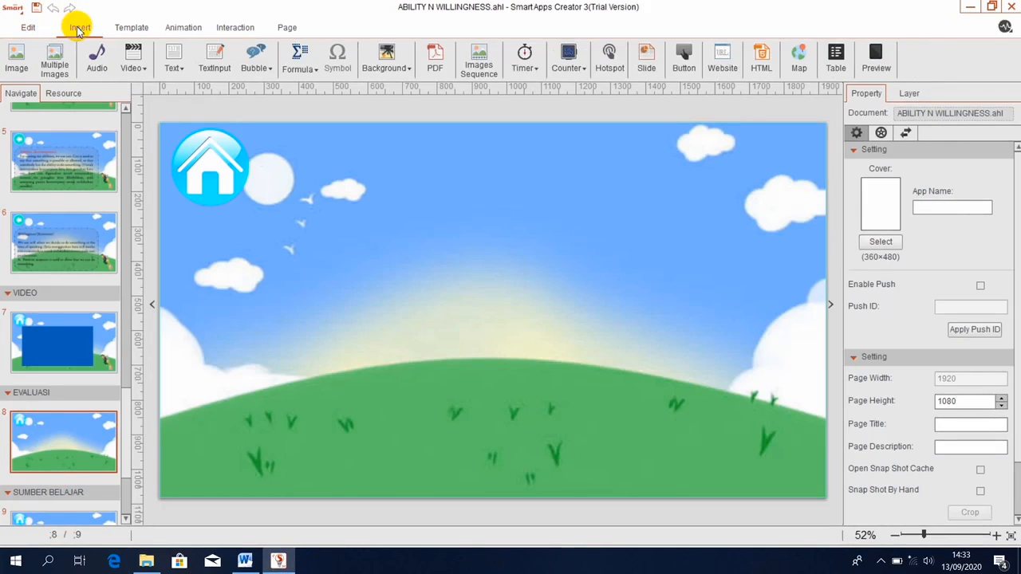
{"action": "left_click", "coordinate": [11, 69]}
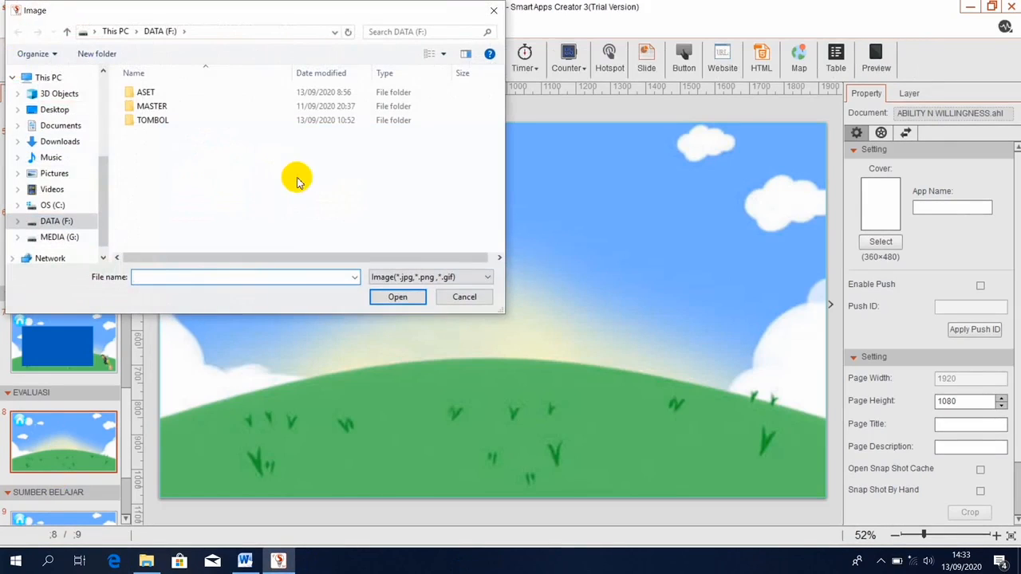
{"action": "left_click", "coordinate": [146, 93]}
{"action": "double_click", "coordinate": [146, 94]}
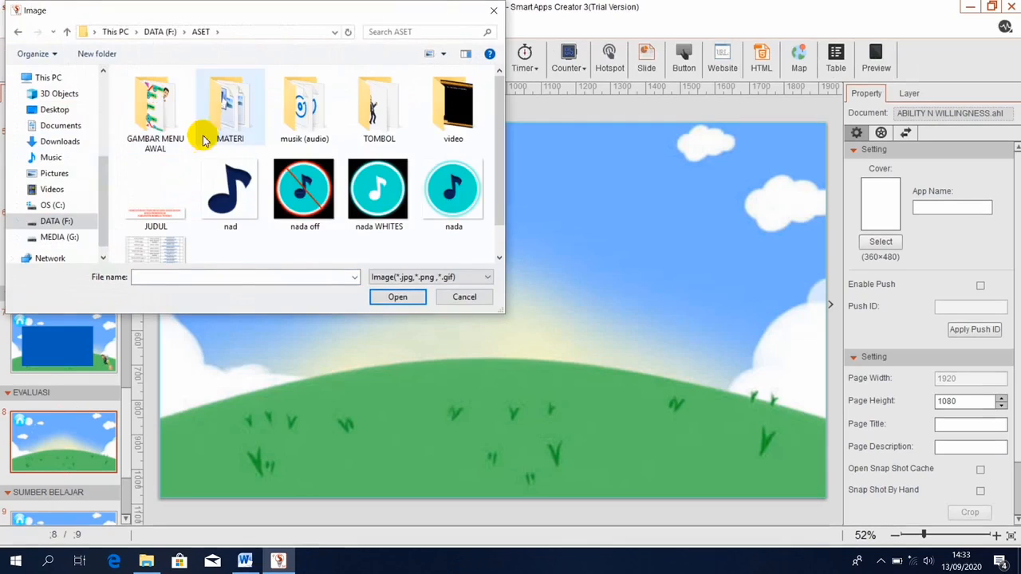
{"action": "double_click", "coordinate": [157, 116]}
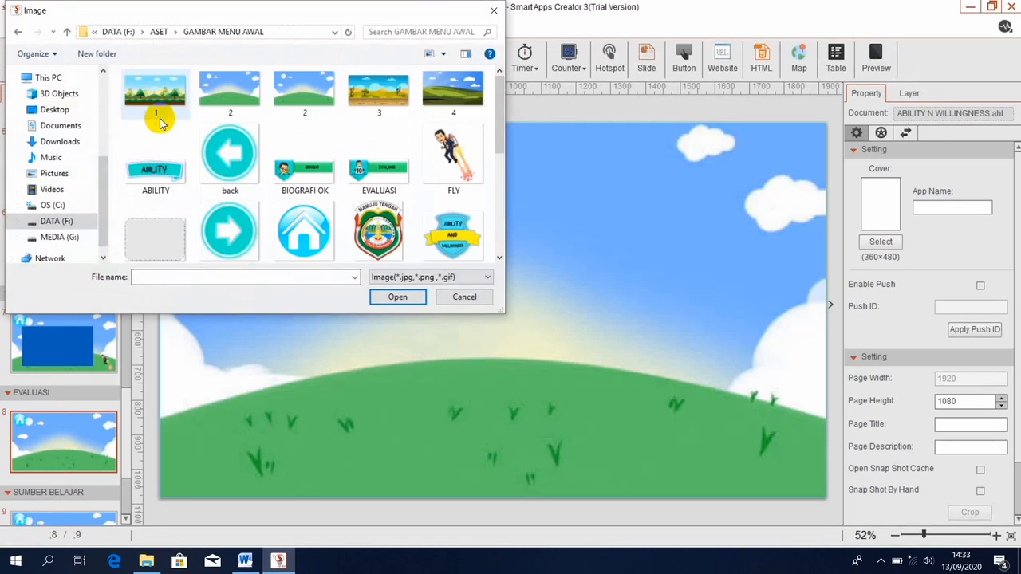
{"action": "left_click", "coordinate": [166, 243]}
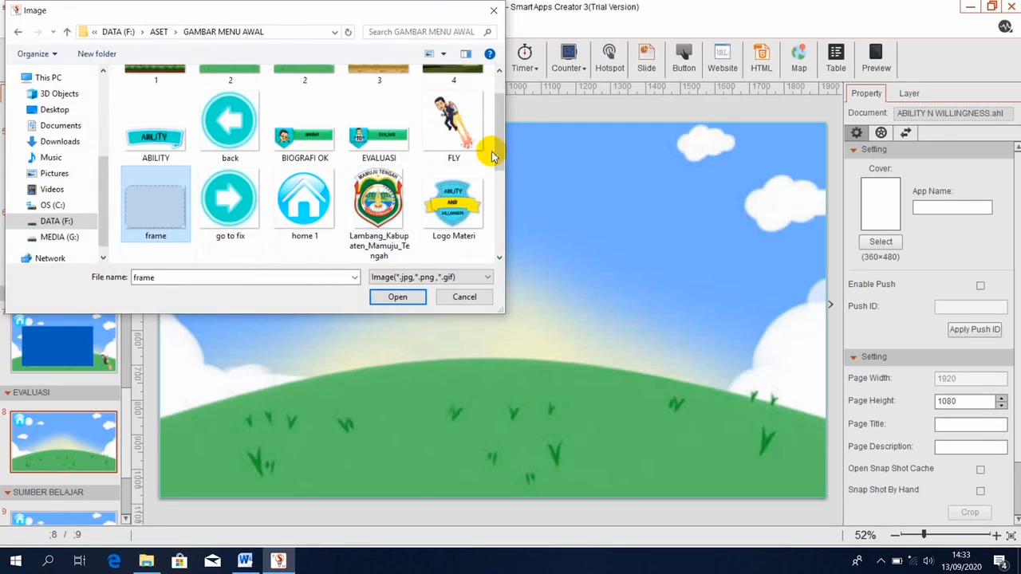
{"action": "left_click_drag", "start_coordinate": [499, 146], "coordinate": [505, 205]}
{"action": "left_click", "coordinate": [453, 237], "text": "ctrl"}
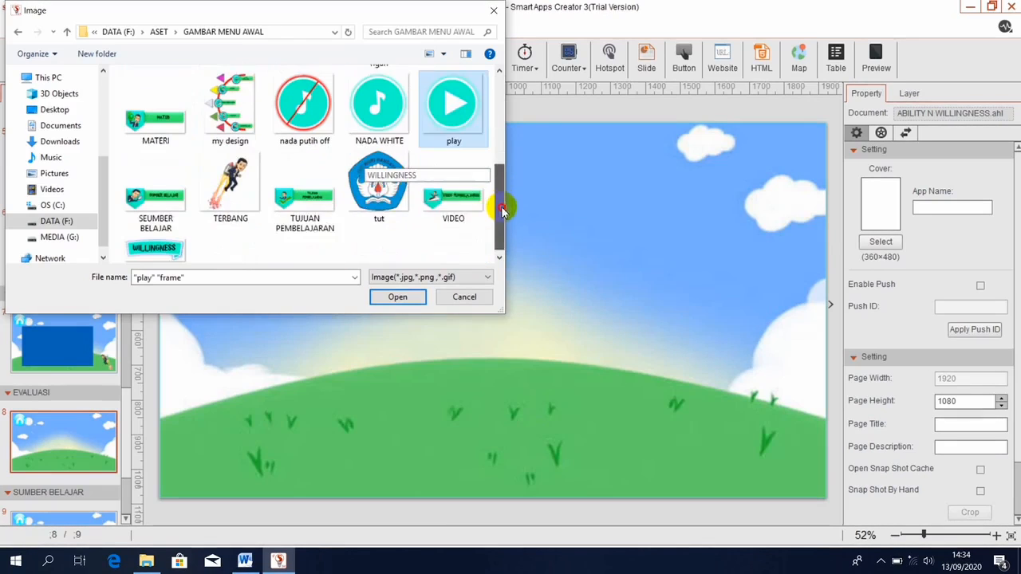
{"action": "left_click", "coordinate": [217, 190], "text": "ctrl"}
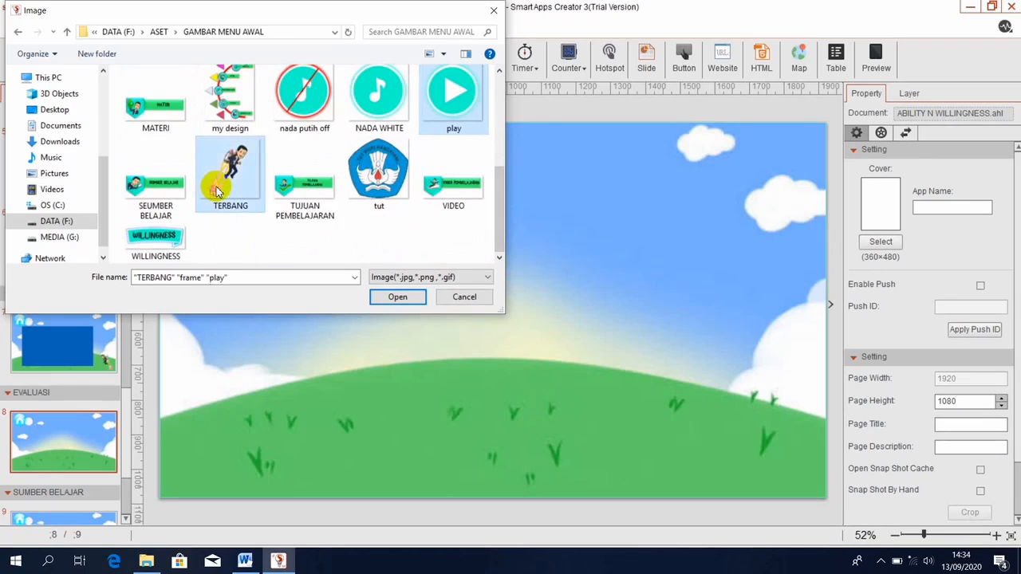
{"action": "left_click", "coordinate": [396, 296]}
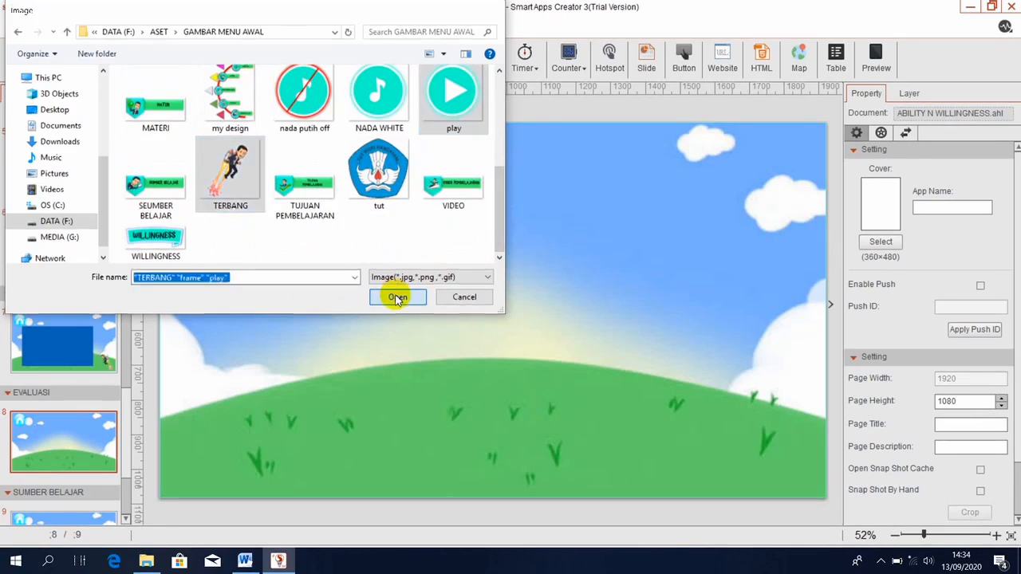
Place the flying character bottom-left, the play button at the frame's bottom centre, and lower the frame.
{"action": "left_click_drag", "start_coordinate": [501, 284], "coordinate": [213, 416]}
{"action": "left_click", "coordinate": [499, 308]}
{"action": "left_click_drag", "start_coordinate": [500, 308], "coordinate": [800, 409]}
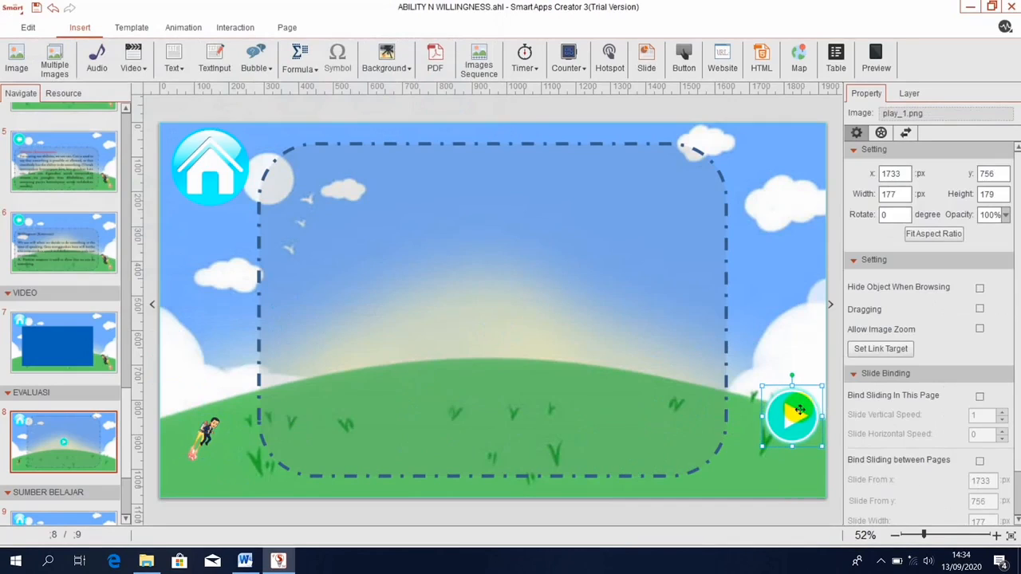
{"action": "left_click", "coordinate": [475, 149]}
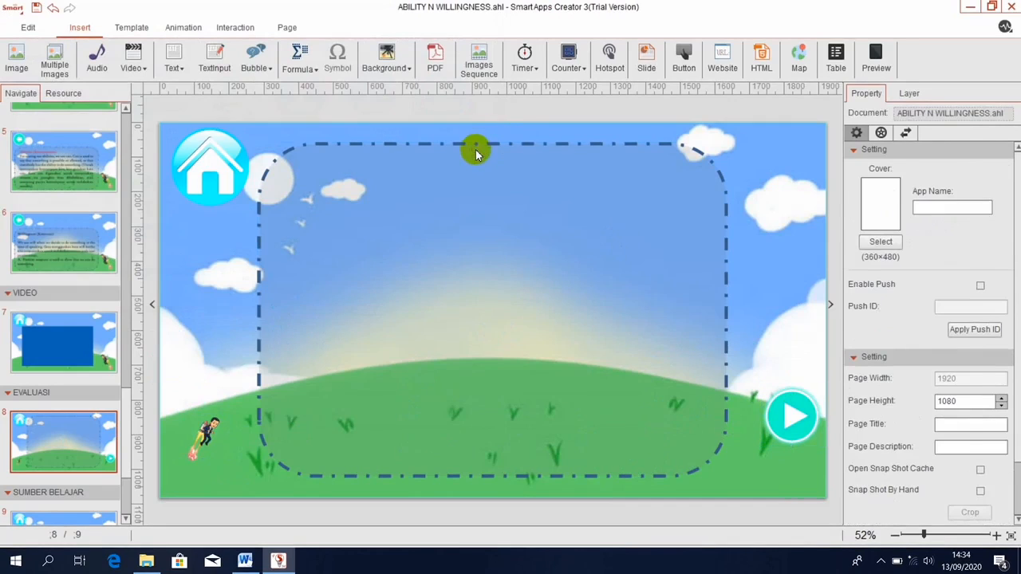
{"action": "left_click", "coordinate": [475, 149]}
{"action": "left_click_drag", "start_coordinate": [495, 144], "coordinate": [493, 221]}
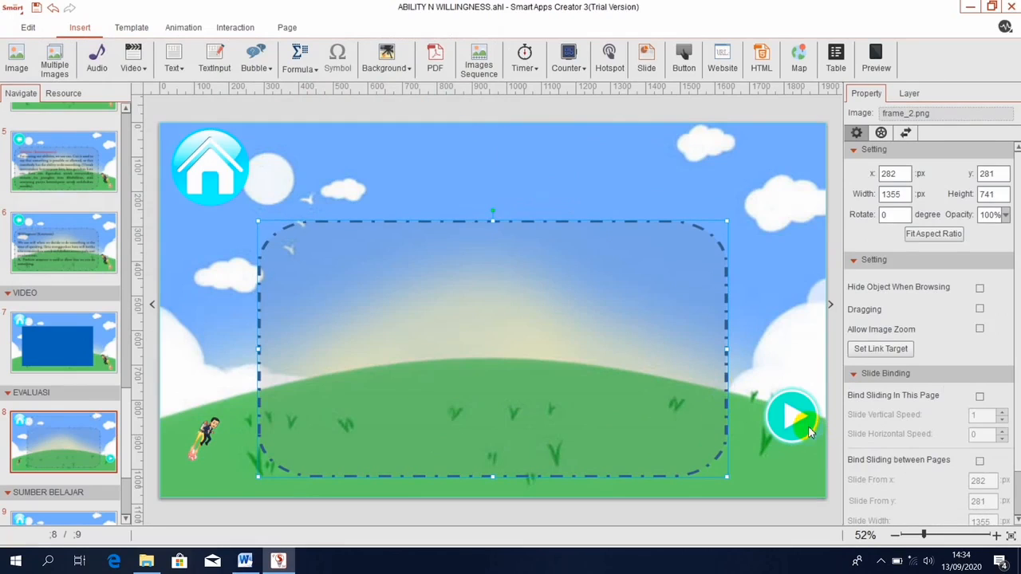
{"action": "left_click_drag", "start_coordinate": [807, 429], "coordinate": [499, 445]}
{"action": "left_click_drag", "start_coordinate": [706, 348], "coordinate": [783, 352]}
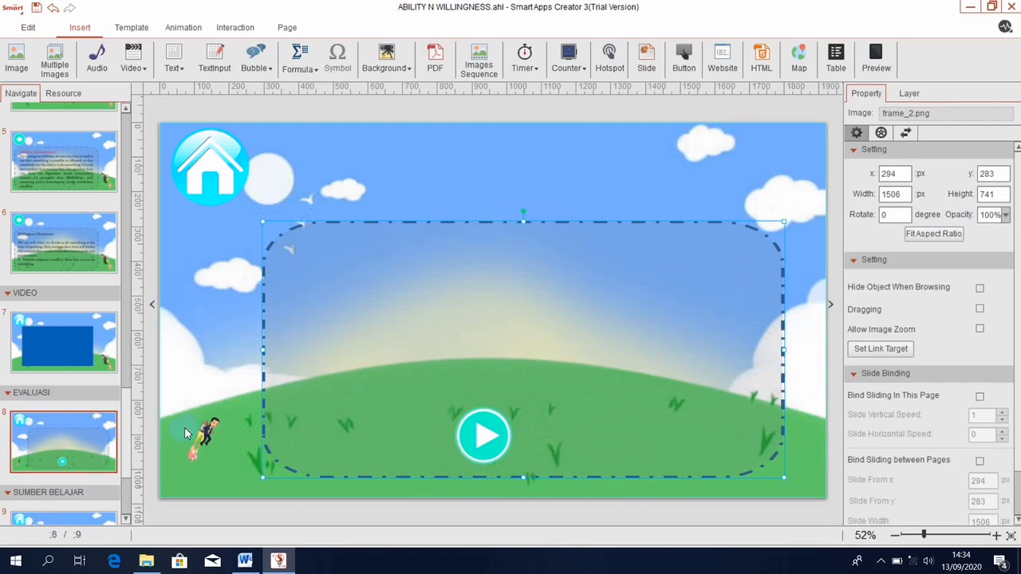
Enlarge the jetpack character to 306×306, nudge the frame right, and centre the play button.
{"action": "left_click", "coordinate": [209, 435]}
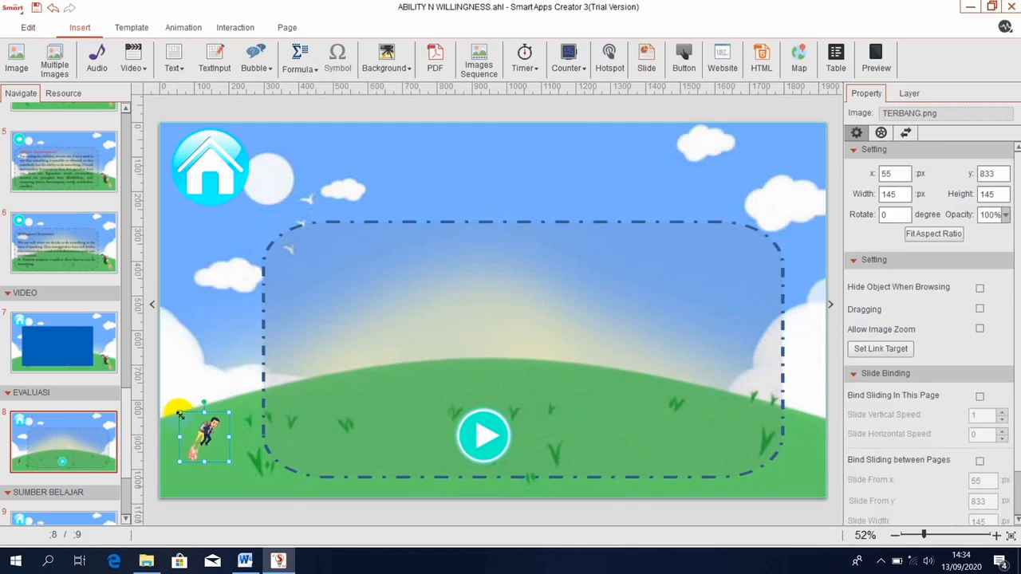
{"action": "left_click_drag", "start_coordinate": [180, 413], "coordinate": [155, 387]}
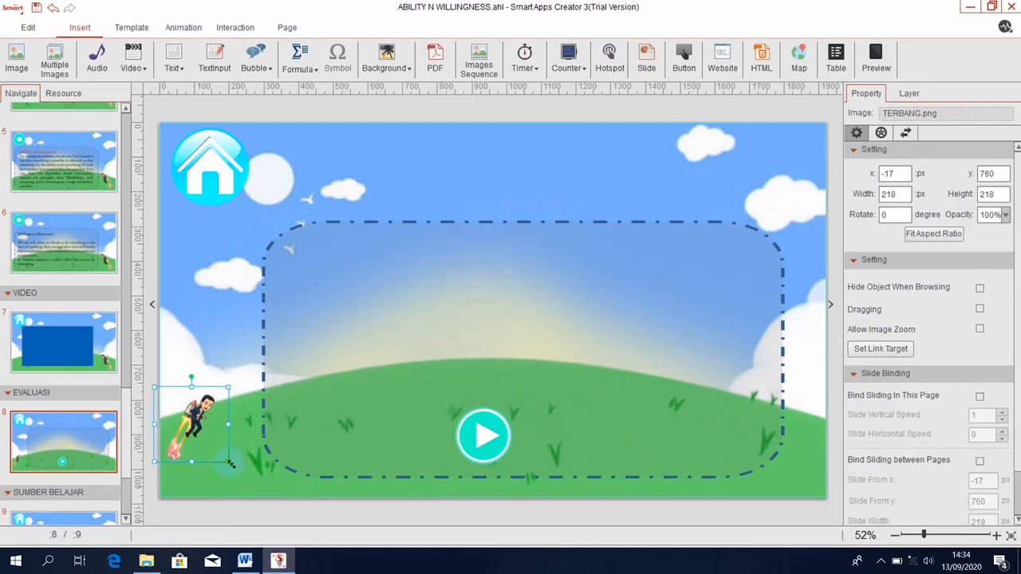
{"action": "left_click_drag", "start_coordinate": [229, 463], "coordinate": [259, 492]}
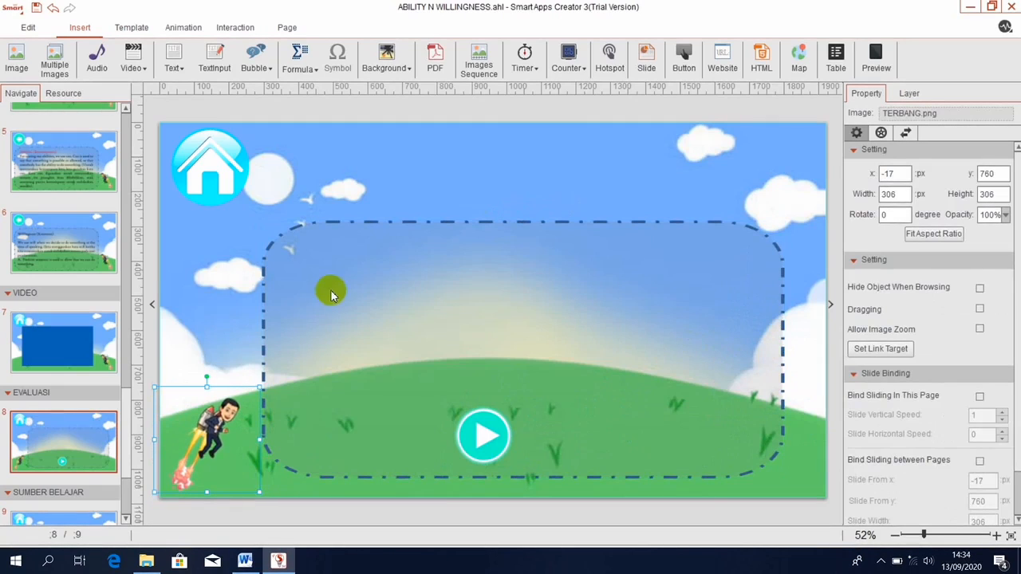
{"action": "left_click", "coordinate": [392, 223]}
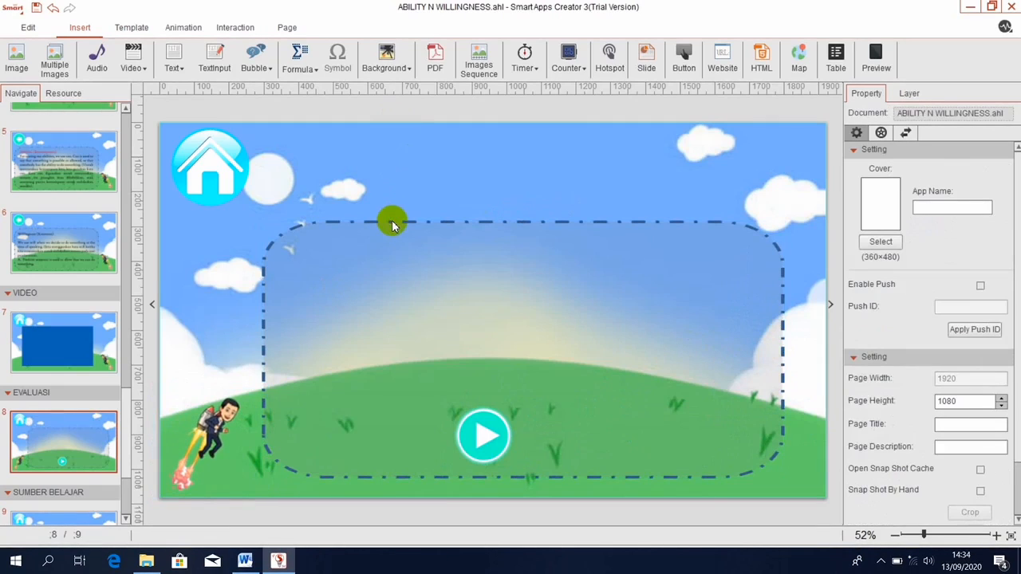
{"action": "left_click", "coordinate": [386, 239]}
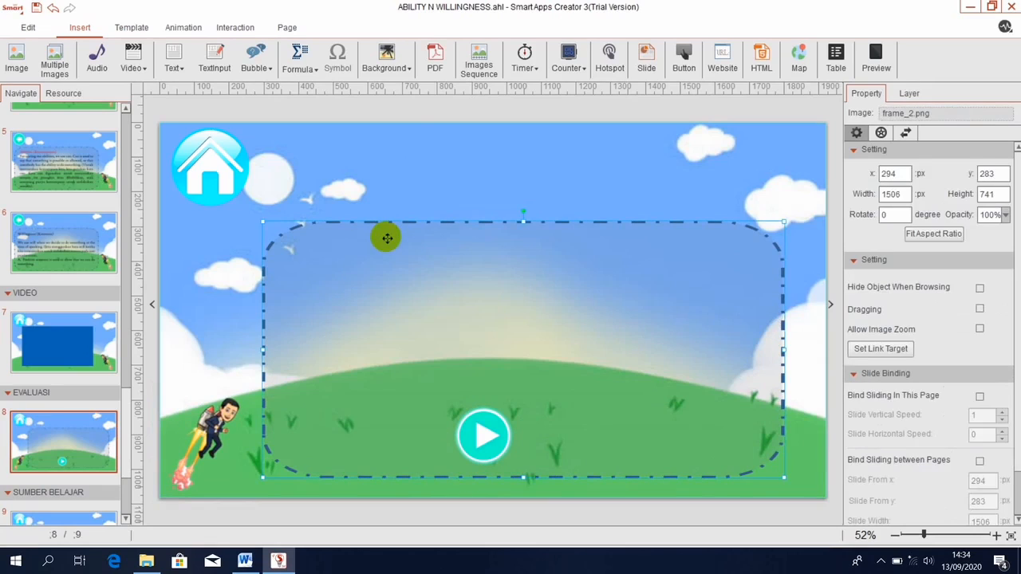
{"action": "key", "text": "Right"}
{"action": "key", "text": "Right"}
{"action": "key", "text": "Right"}
{"action": "key", "text": "Right"}
{"action": "key", "text": "Right"}
{"action": "key", "text": "Right"}
{"action": "key", "text": "Right"}
{"action": "key", "text": "Right"}
{"action": "key", "text": "Right"}
{"action": "key", "text": "Right"}
{"action": "key", "text": "Right"}
{"action": "key", "text": "Right"}
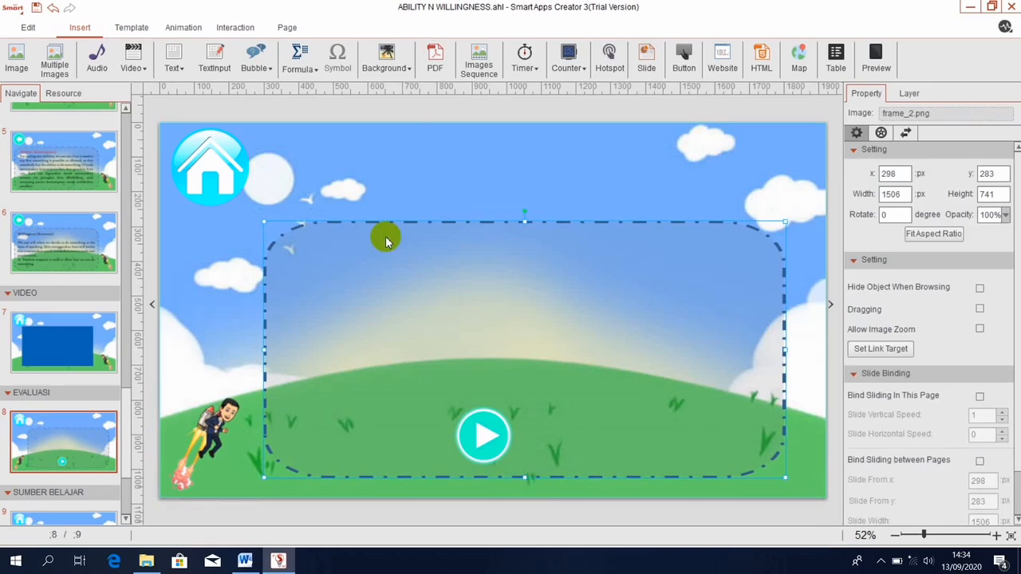
{"action": "key", "text": "Right"}
{"action": "key", "text": "Right"}
{"action": "key", "text": "Right"}
{"action": "key", "text": "Right"}
{"action": "key", "text": "Right"}
{"action": "key", "text": "Right"}
{"action": "key", "text": "Right"}
{"action": "key", "text": "Right"}
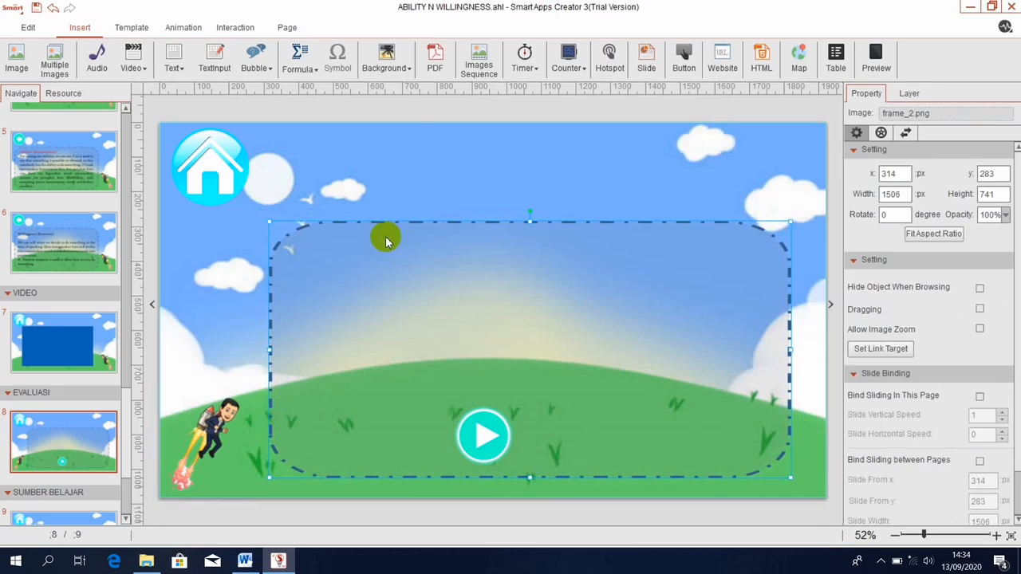
{"action": "left_click", "coordinate": [198, 460]}
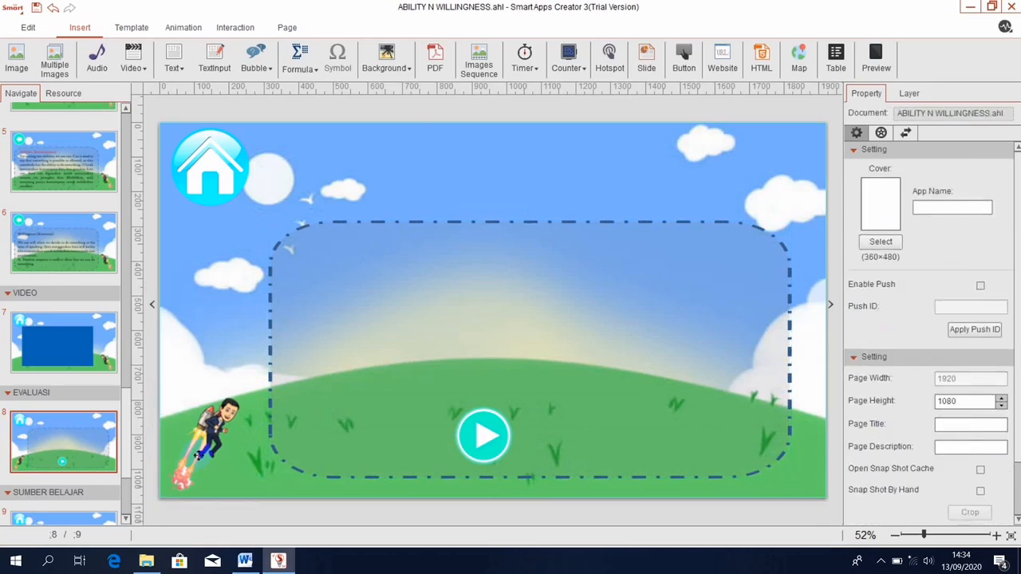
{"action": "left_click_drag", "start_coordinate": [208, 439], "coordinate": [231, 413]}
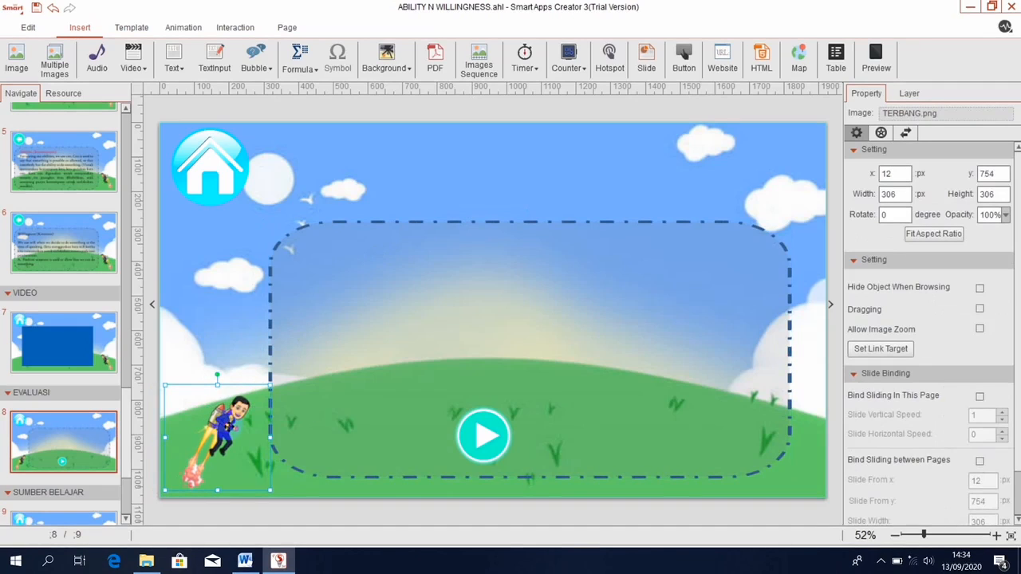
{"action": "left_click", "coordinate": [490, 453]}
{"action": "left_click_drag", "start_coordinate": [490, 453], "coordinate": [540, 449]}
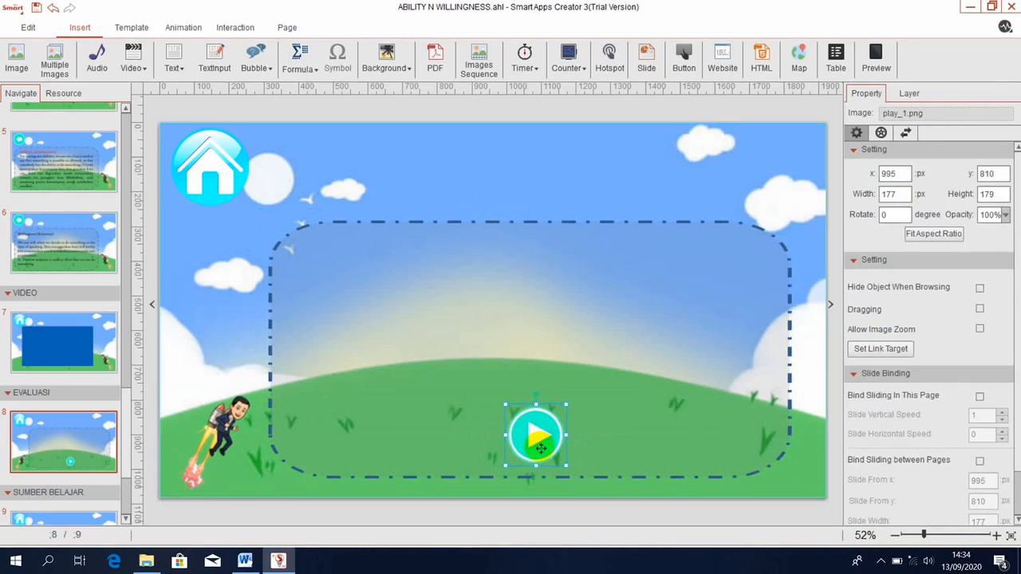
Give the play button a Zoom animation.
{"action": "left_click", "coordinate": [188, 28]}
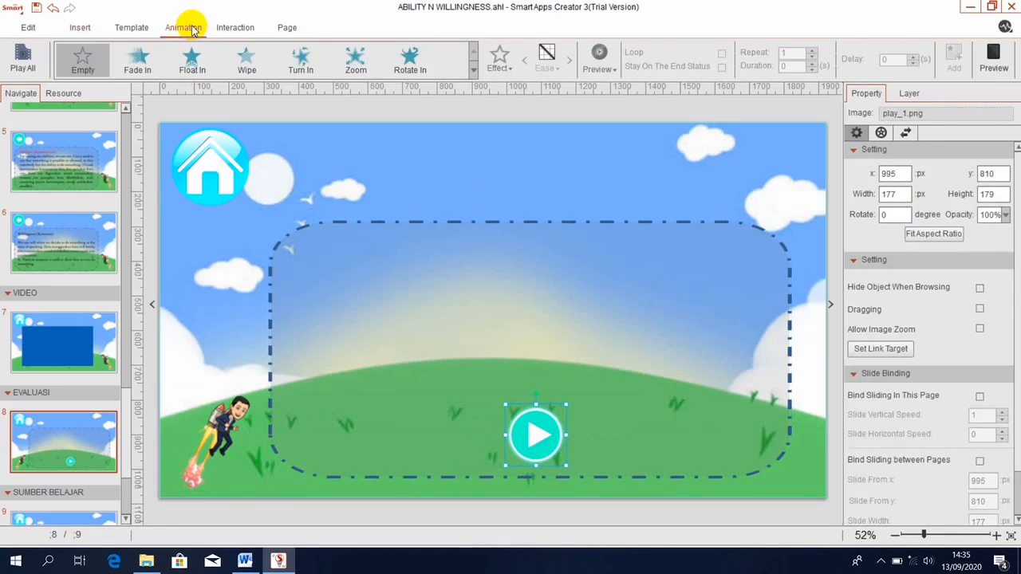
{"action": "left_click", "coordinate": [346, 64]}
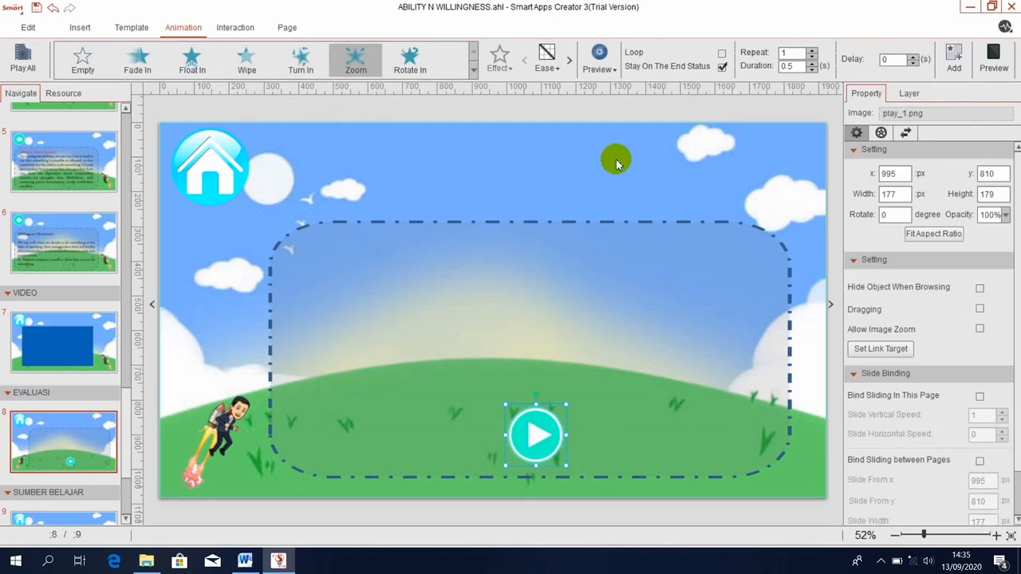
{"action": "left_click", "coordinate": [955, 53]}
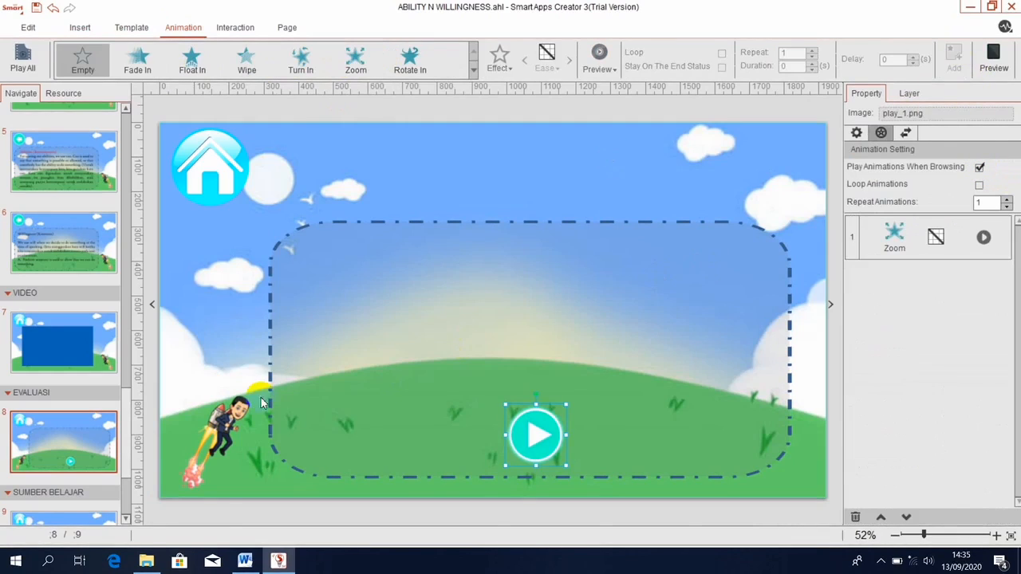
Animate the jetpack character with a two-path flight up to the top-left, then right across the top.
{"action": "left_click", "coordinate": [226, 444]}
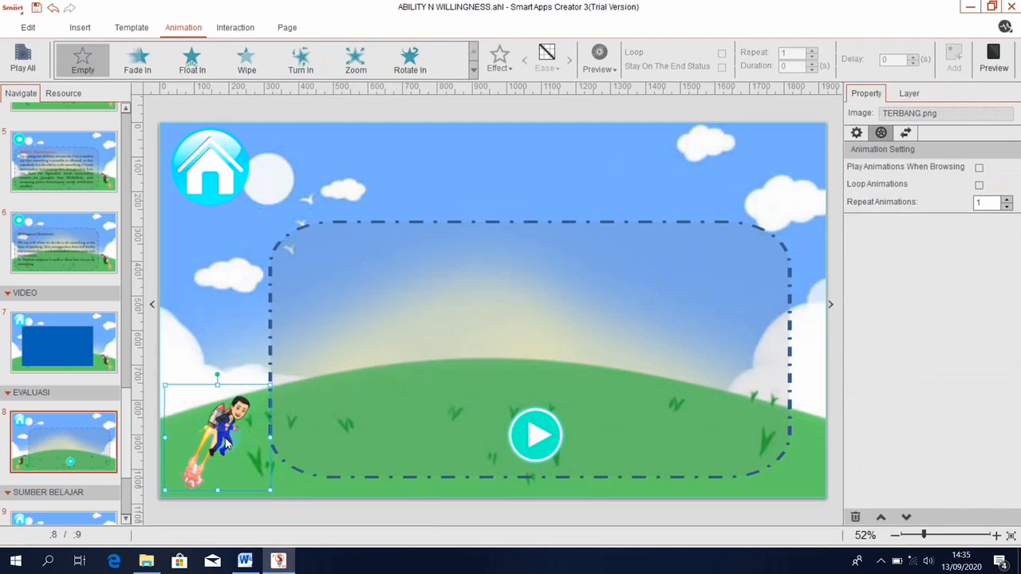
{"action": "left_click", "coordinate": [474, 70]}
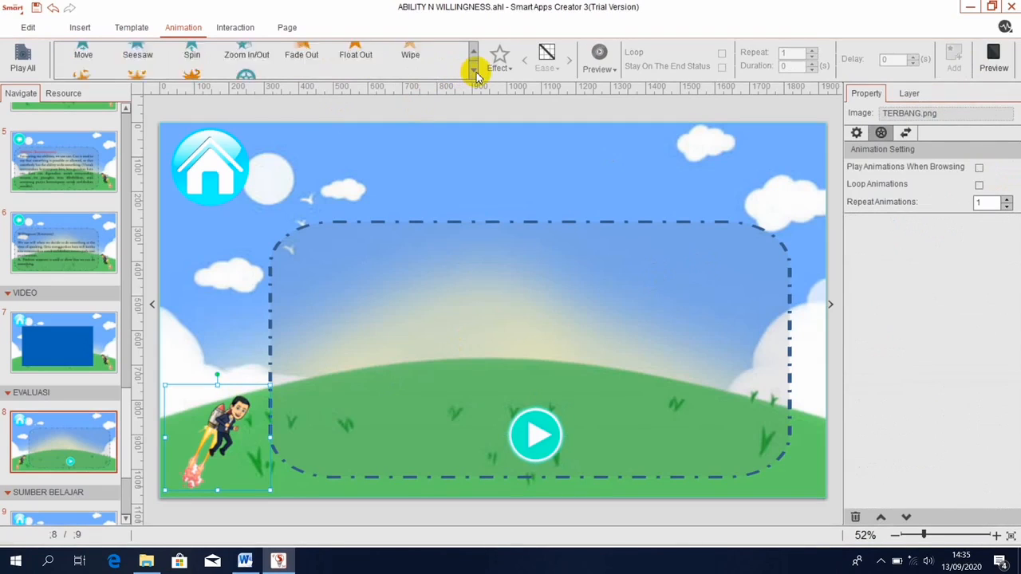
{"action": "left_click", "coordinate": [474, 70]}
{"action": "left_click", "coordinate": [246, 62]}
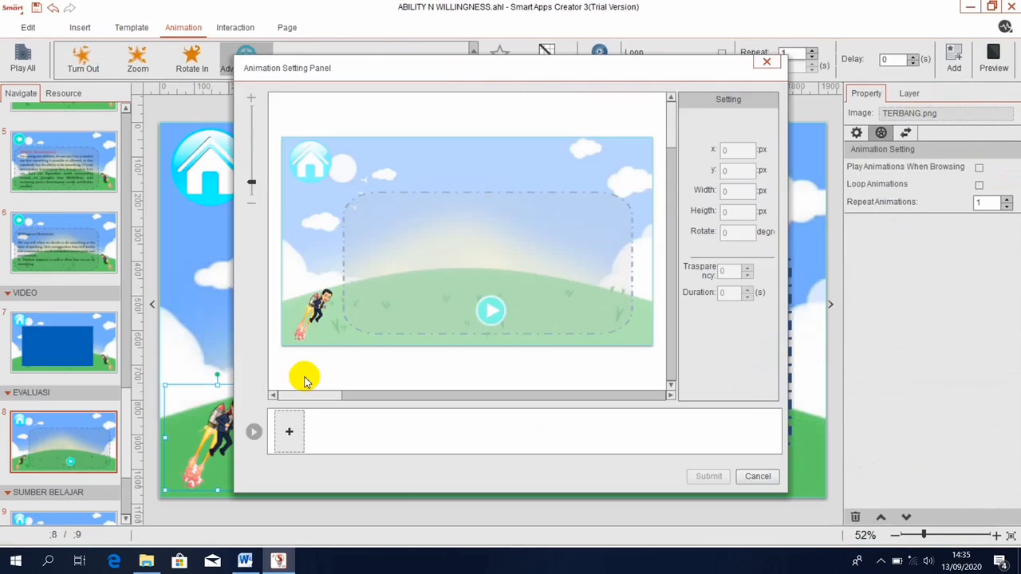
{"action": "left_click", "coordinate": [296, 430]}
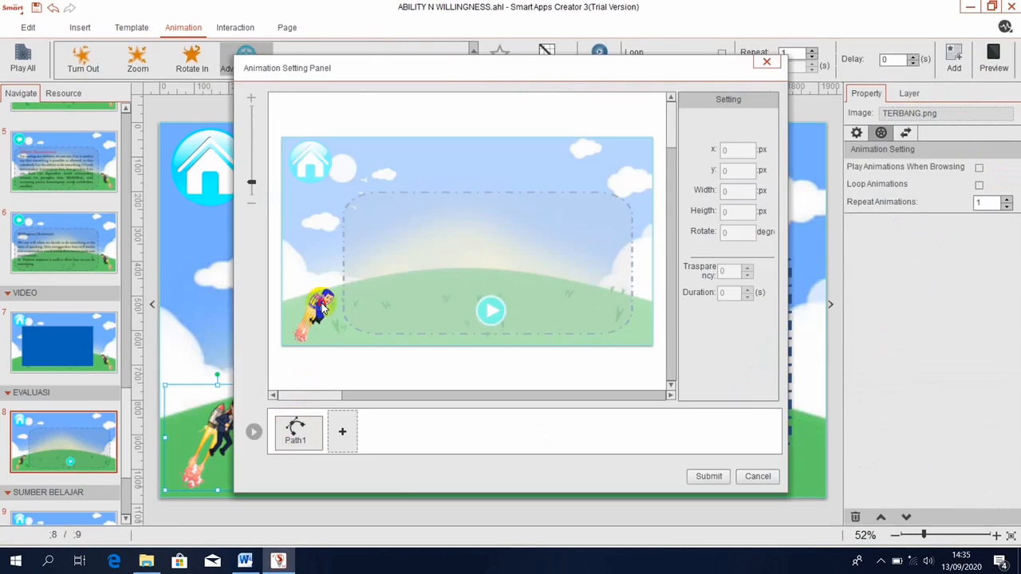
{"action": "left_click", "coordinate": [326, 234]}
{"action": "left_click_drag", "start_coordinate": [317, 310], "coordinate": [342, 169]}
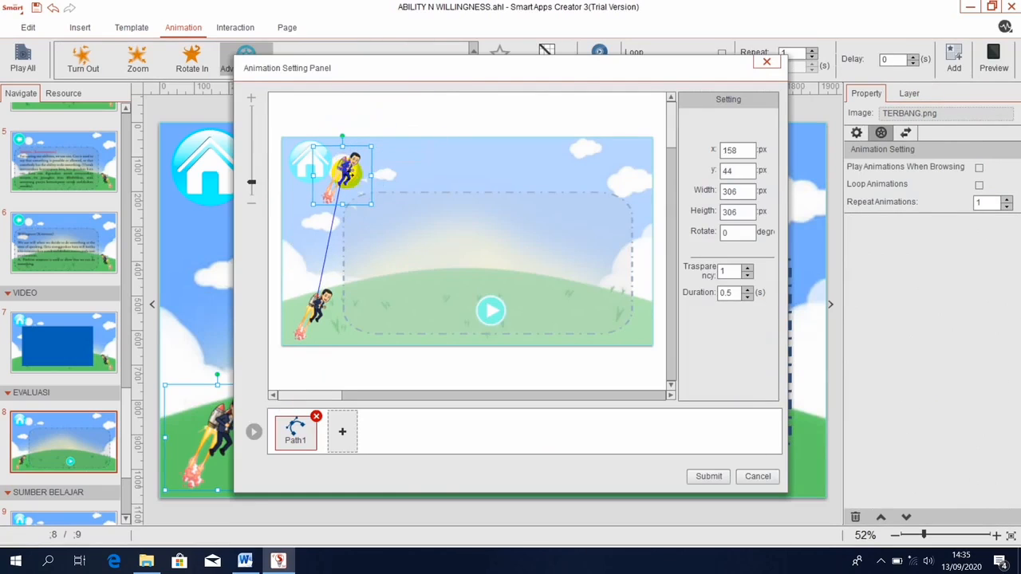
{"action": "left_click", "coordinate": [341, 438]}
{"action": "left_click_drag", "start_coordinate": [360, 166], "coordinate": [434, 166]}
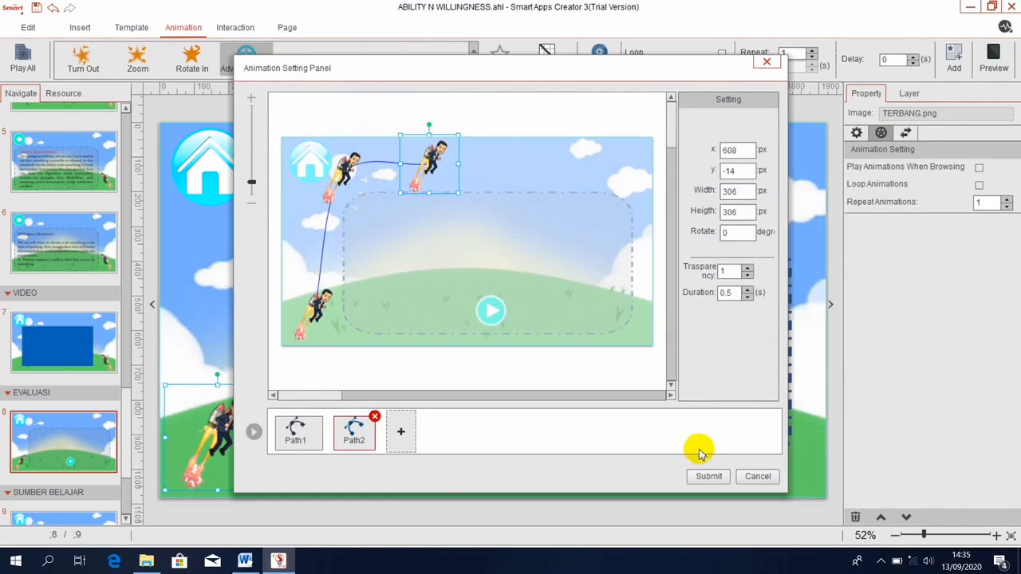
{"action": "left_click", "coordinate": [708, 476]}
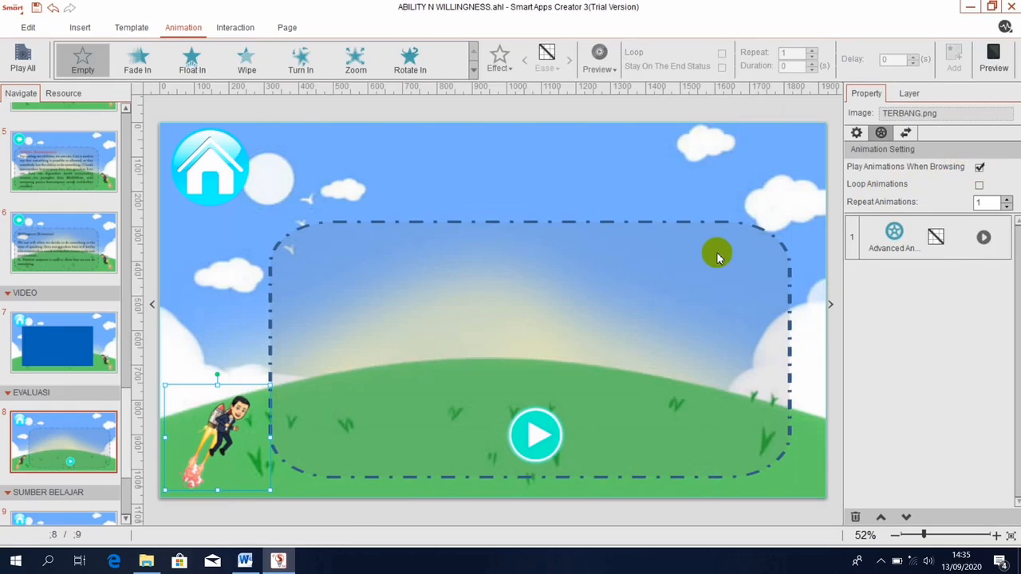
Add a horizontal EVALUATION text box and set its font to Harry P.
{"action": "left_click", "coordinate": [83, 28]}
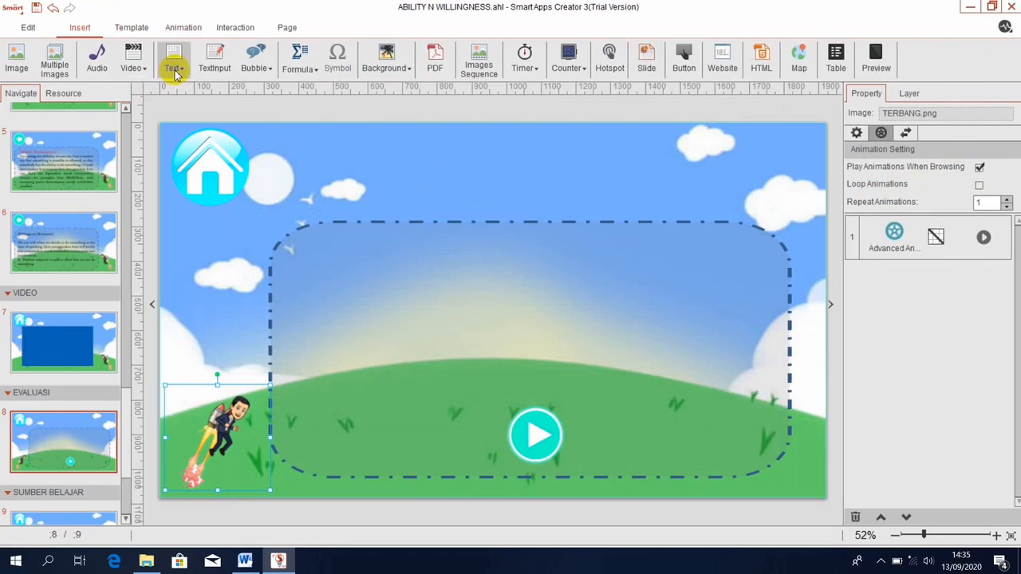
{"action": "left_click", "coordinate": [175, 70]}
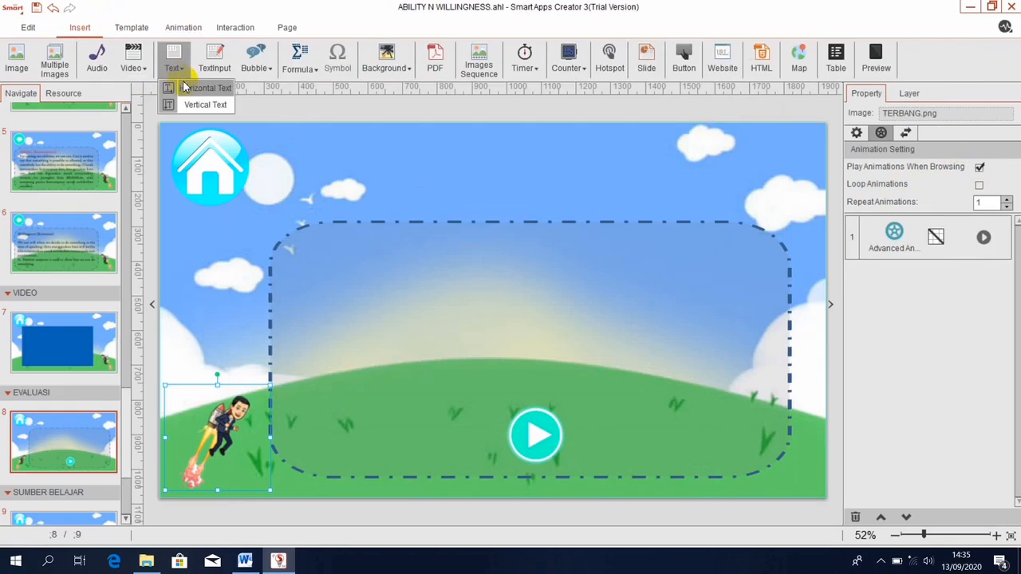
{"action": "left_click", "coordinate": [192, 88]}
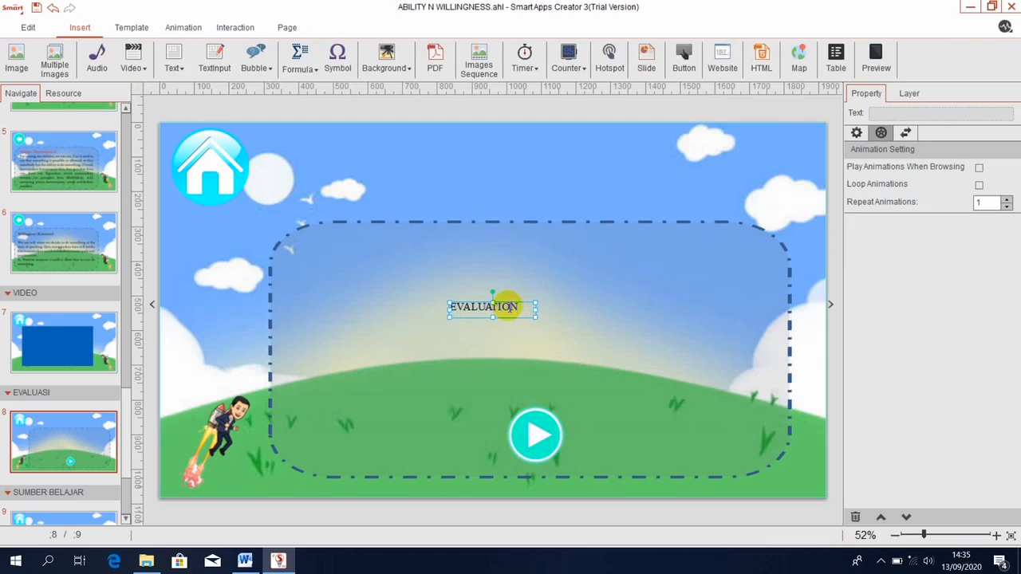
{"action": "double_click", "coordinate": [508, 305]}
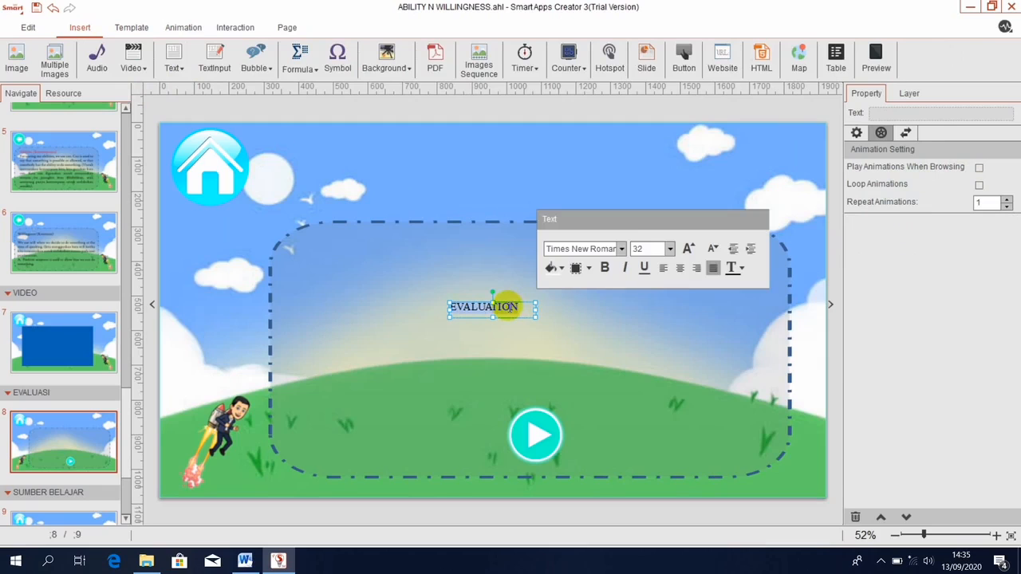
{"action": "left_click", "coordinate": [606, 249]}
{"action": "type", "text": "H"}
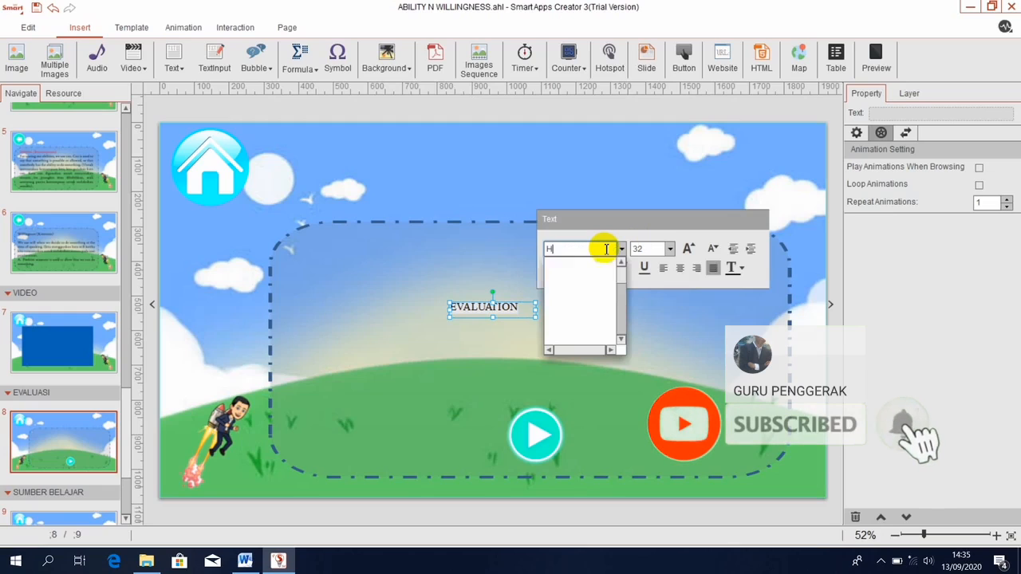
{"action": "type", "text": "ARRY"}
{"action": "key", "text": "Return"}
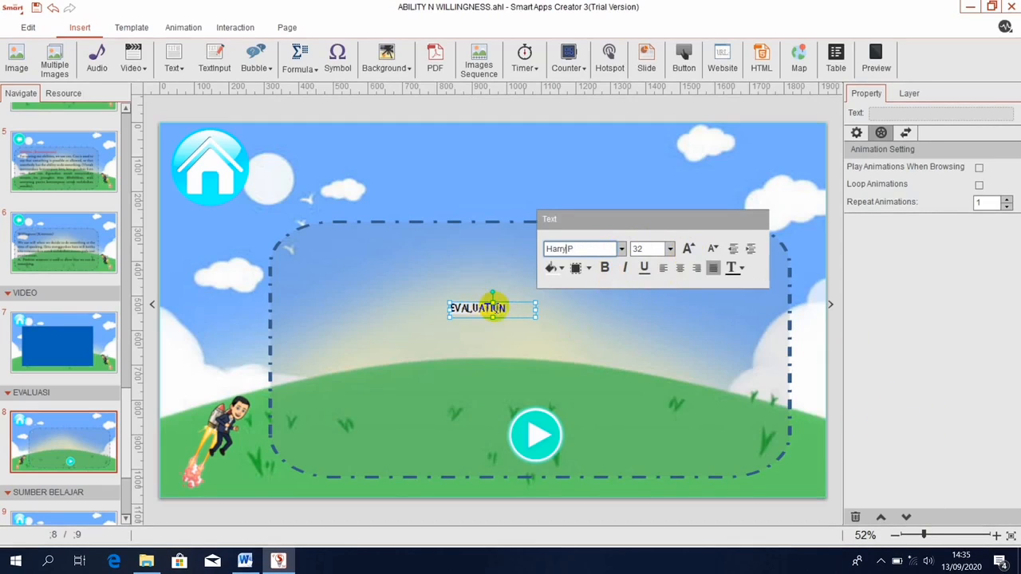
Set the EVALUATION title to size 66 and widen its box to show the whole word.
{"action": "left_click", "coordinate": [511, 311]}
{"action": "double_click", "coordinate": [511, 311]}
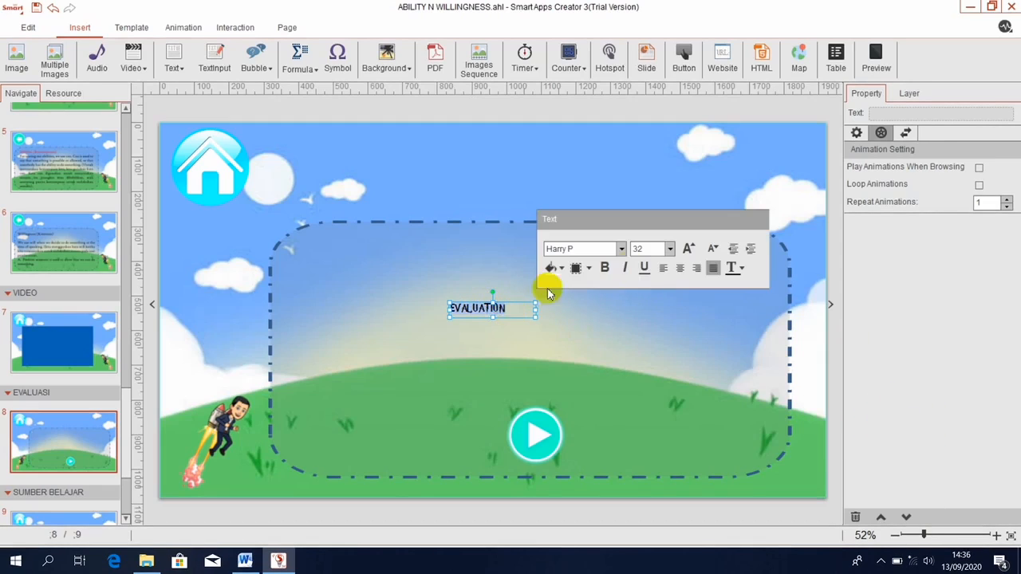
{"action": "left_click", "coordinate": [653, 249]}
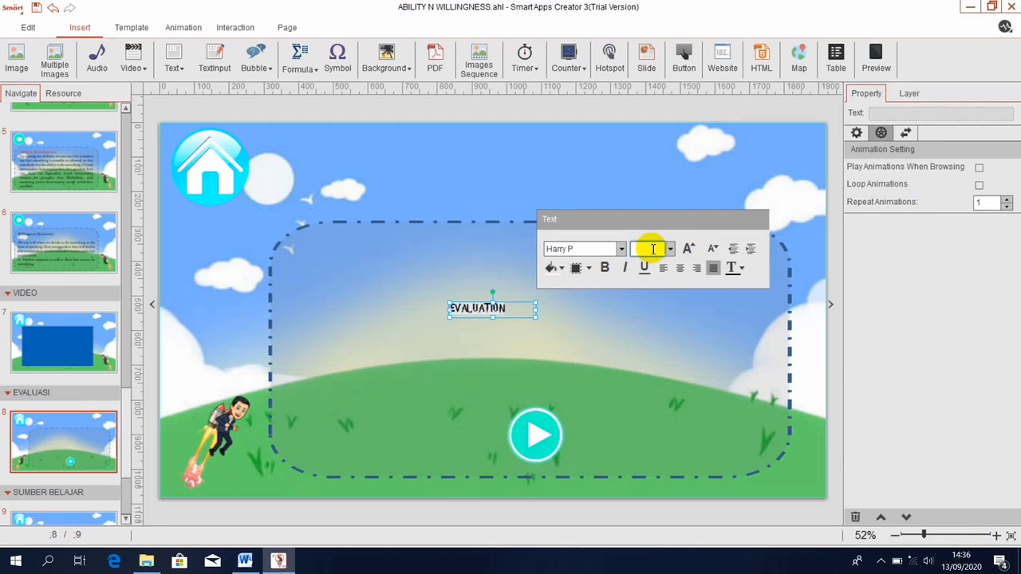
{"action": "key", "text": "Return"}
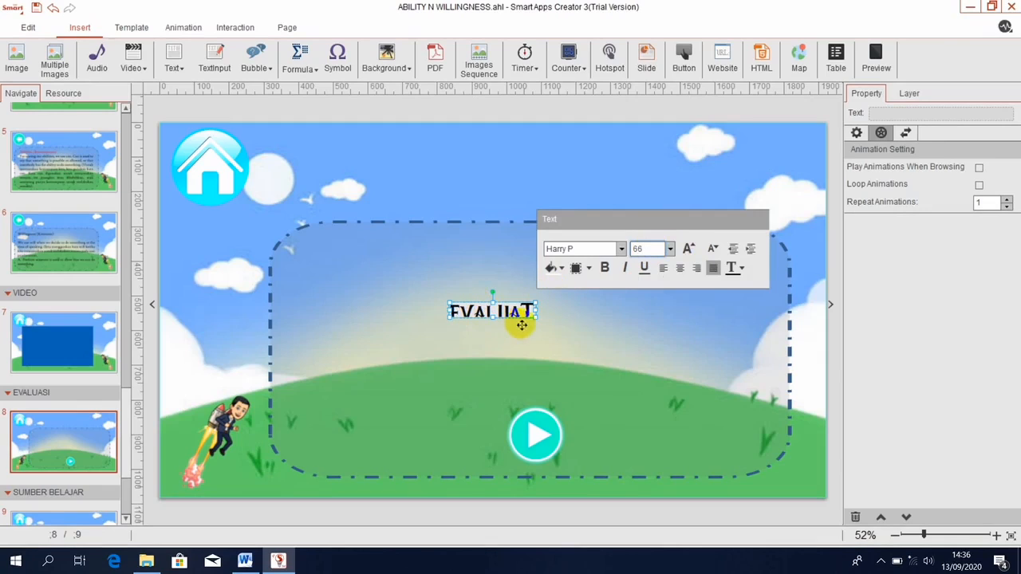
{"action": "left_click_drag", "start_coordinate": [535, 317], "coordinate": [607, 317]}
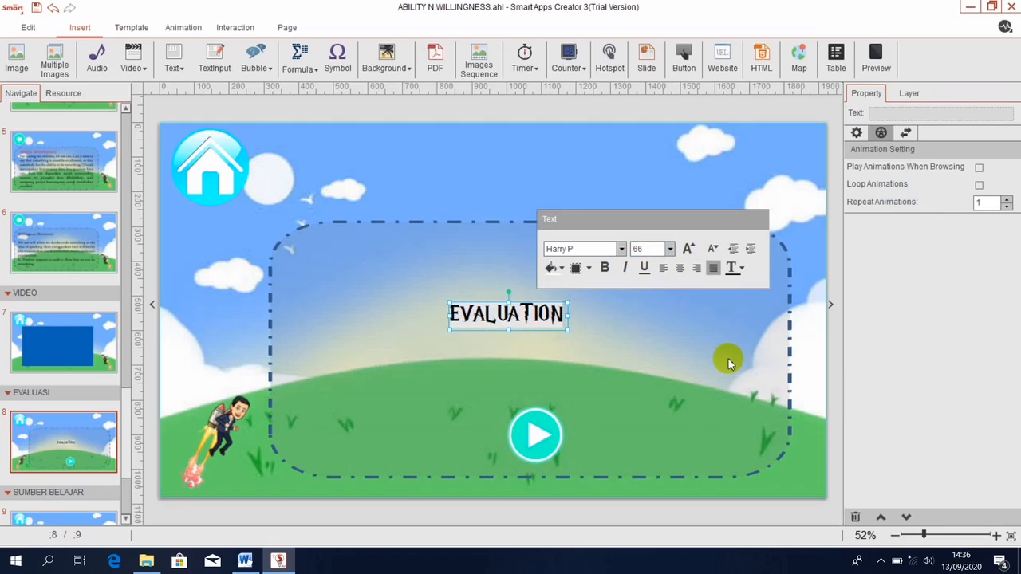
{"action": "left_click", "coordinate": [725, 358]}
{"action": "left_click", "coordinate": [654, 345]}
{"action": "left_click", "coordinate": [544, 308]}
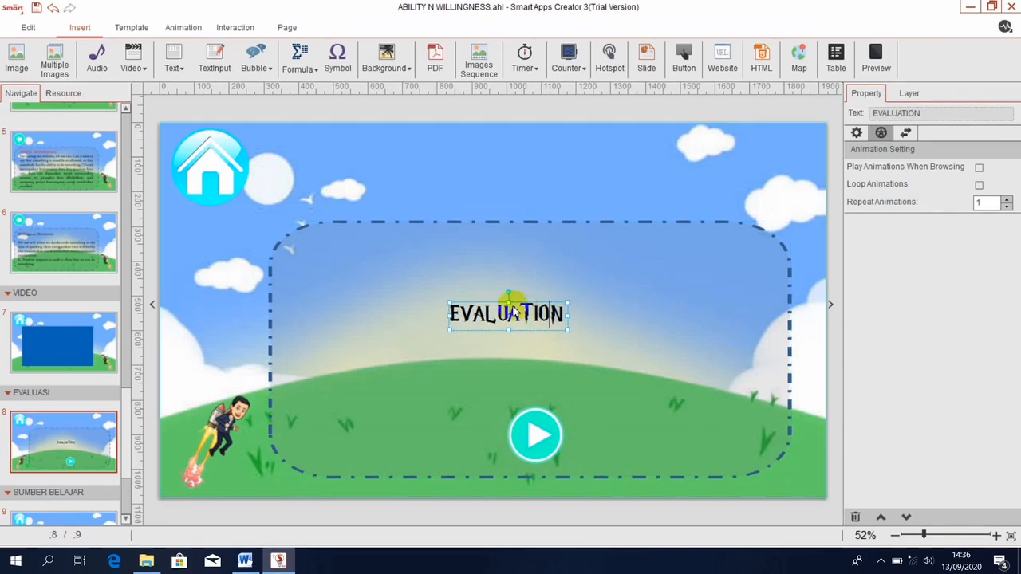
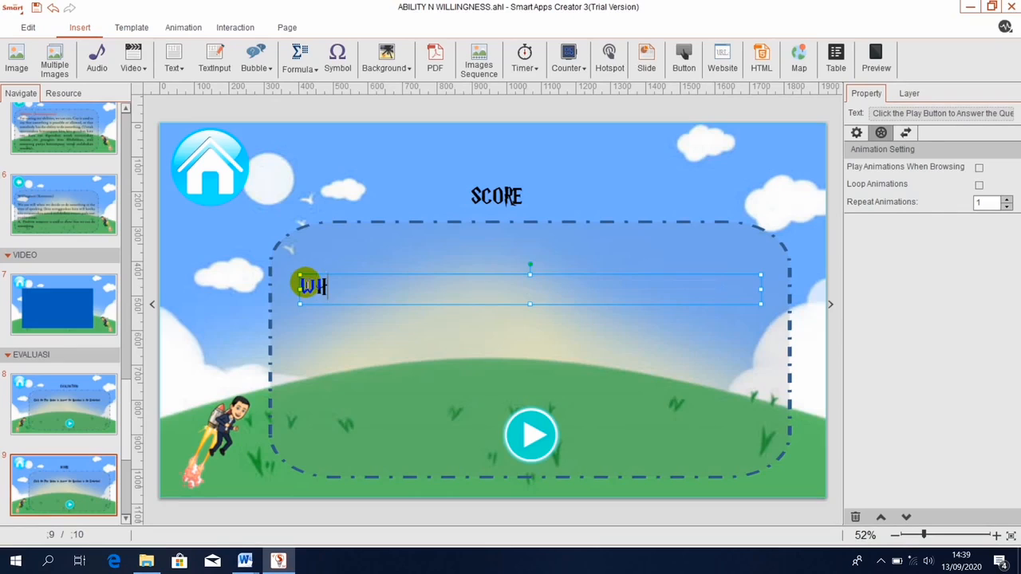
Replace the stray letter with 'Which picture does show the man can play guitar?'.
{"action": "key", "text": "BackSpace"}
{"action": "type", "text": "hich picture"}
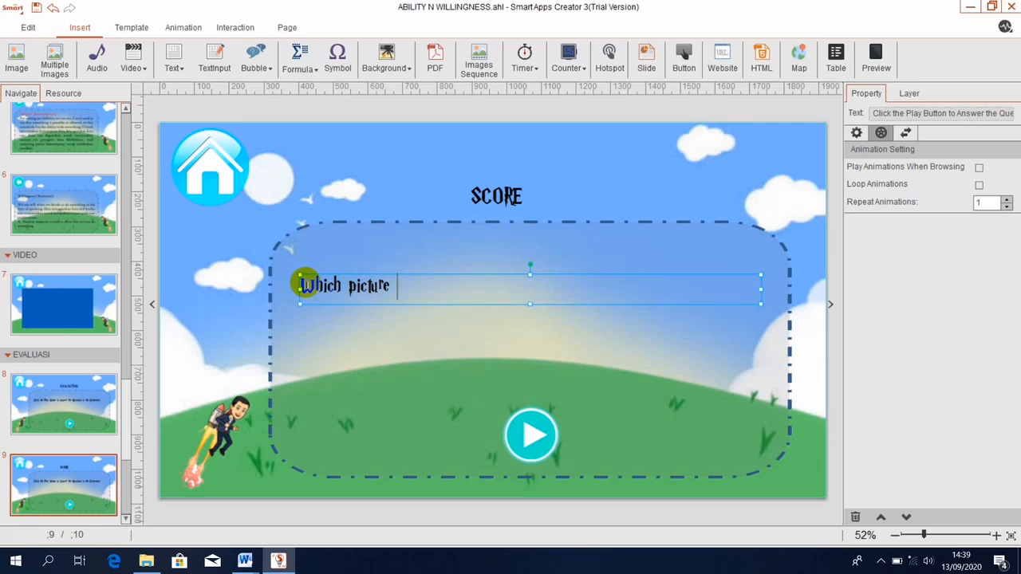
{"action": "type", "text": " does show th"}
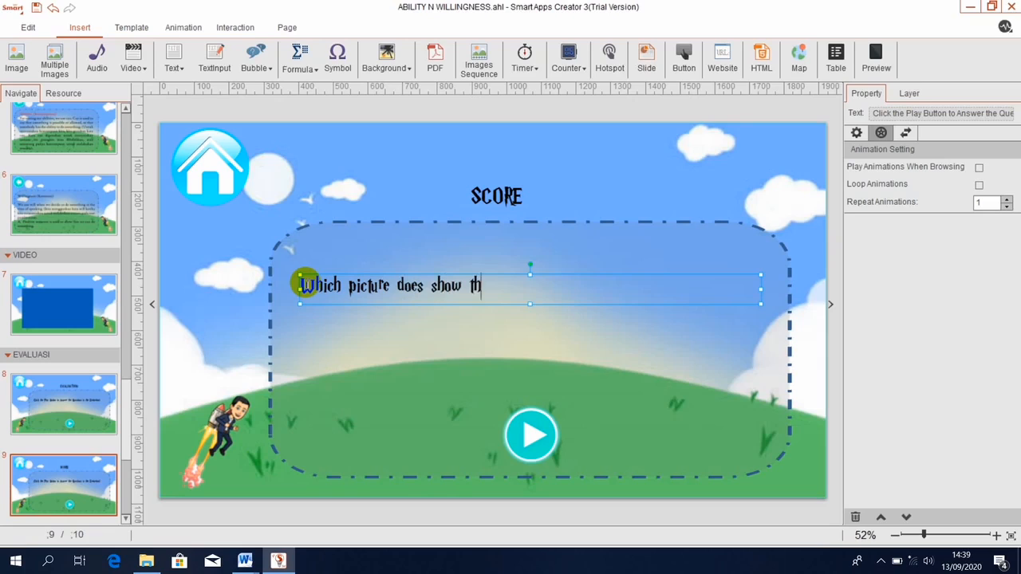
{"action": "type", "text": "e man can pla"}
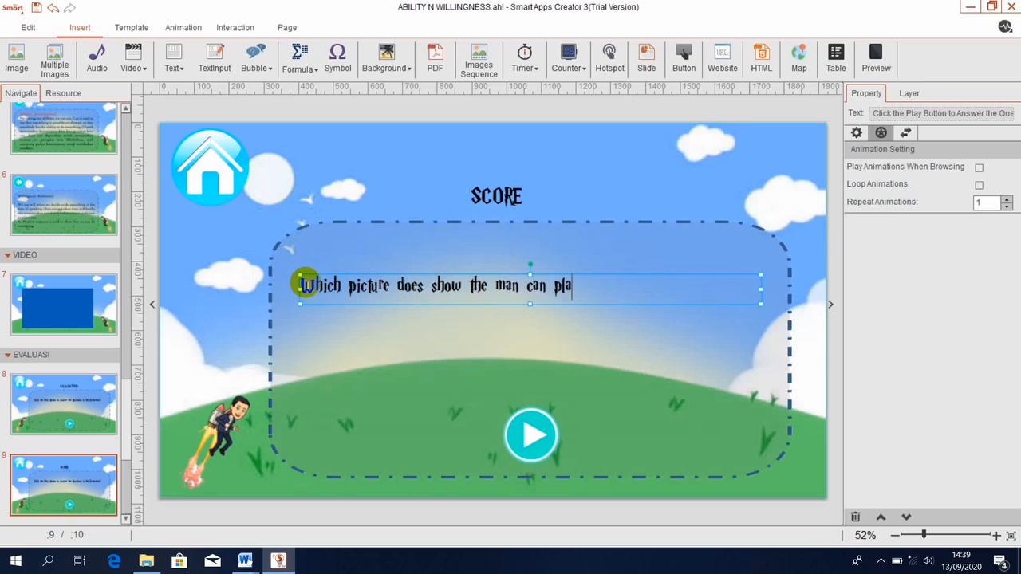
{"action": "type", "text": "y guitar?"}
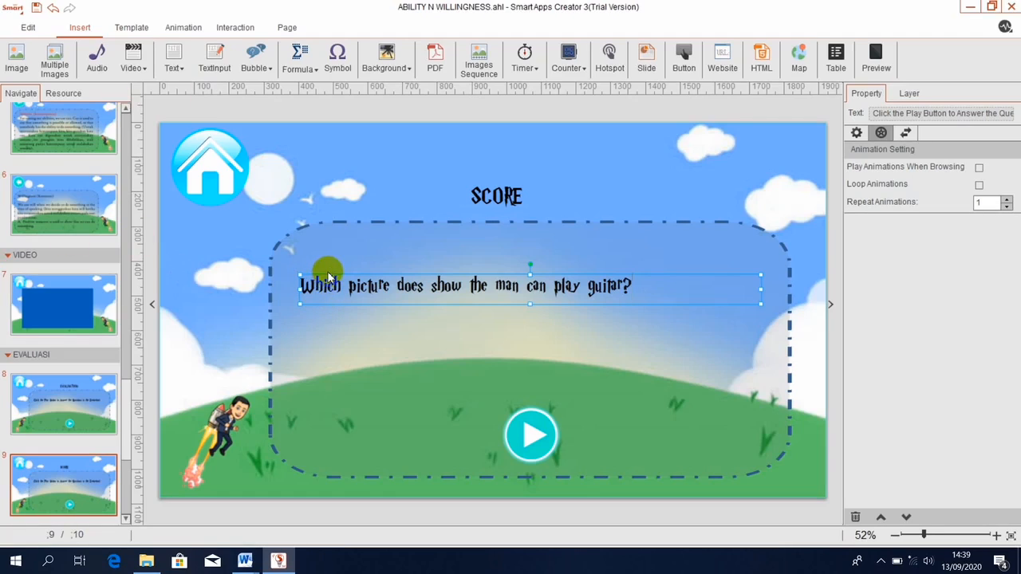
Raise the question in the frame and insert the GUITAR, HAPPY, RELAX and SING pictures from ASET\TOMBOL.
{"action": "left_click_drag", "start_coordinate": [331, 272], "coordinate": [341, 236]}
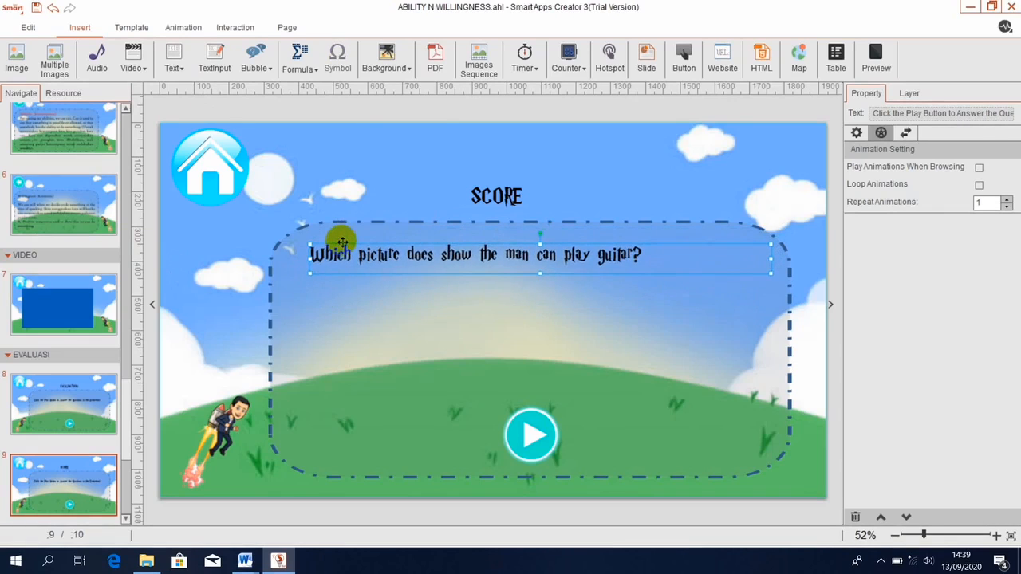
{"action": "left_click", "coordinate": [450, 367]}
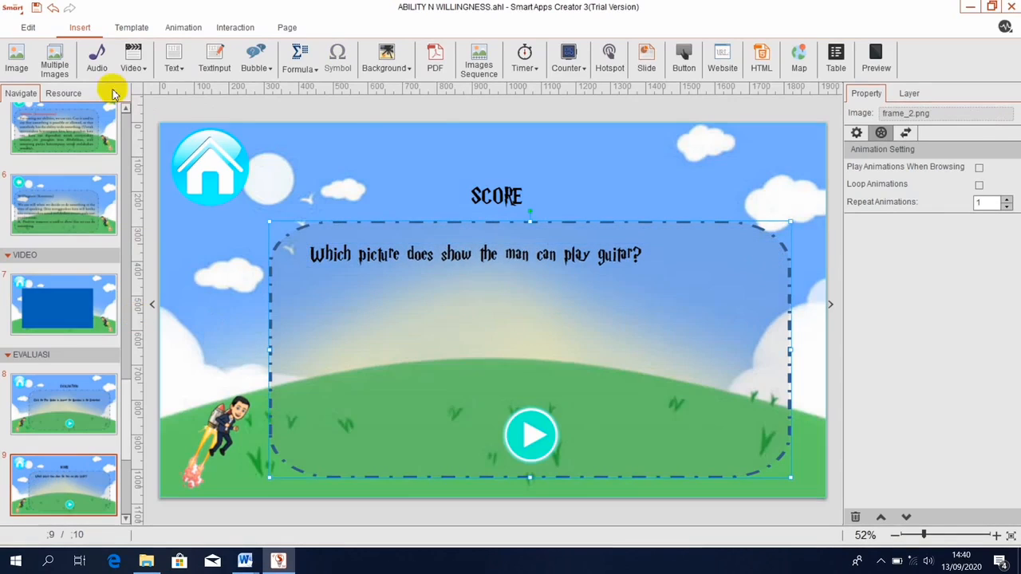
{"action": "left_click", "coordinate": [17, 68]}
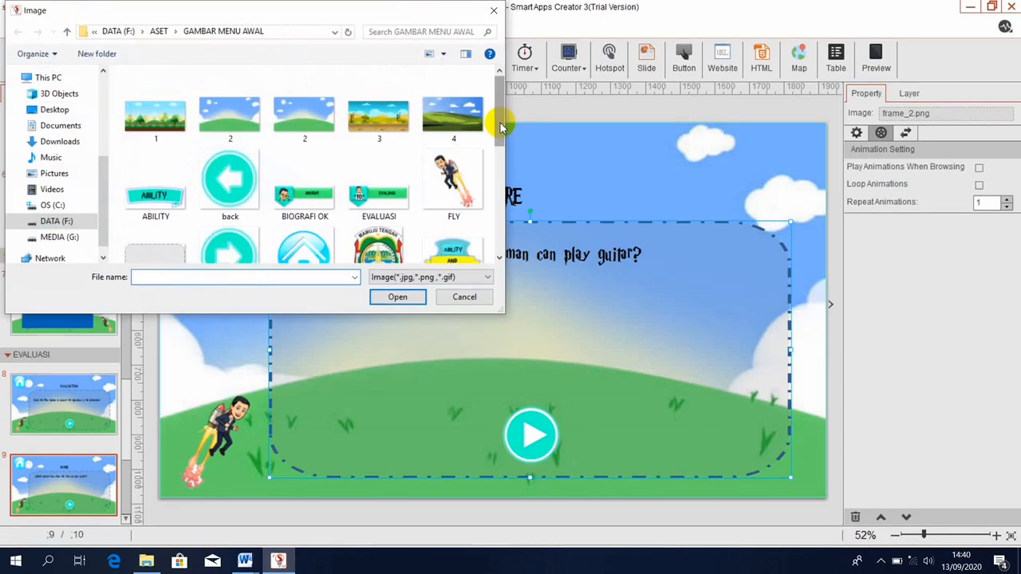
{"action": "left_click", "coordinate": [67, 34]}
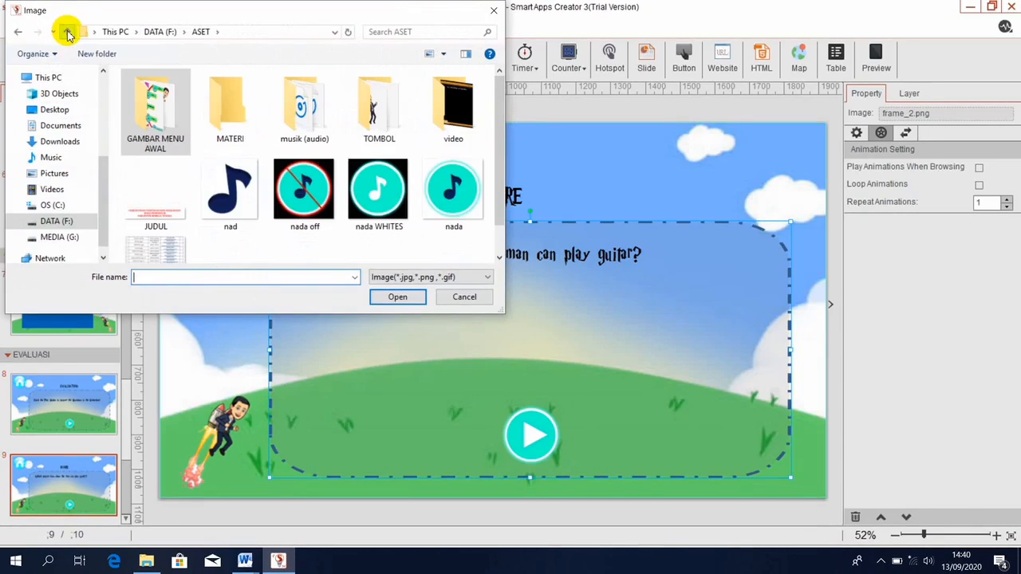
{"action": "double_click", "coordinate": [373, 112]}
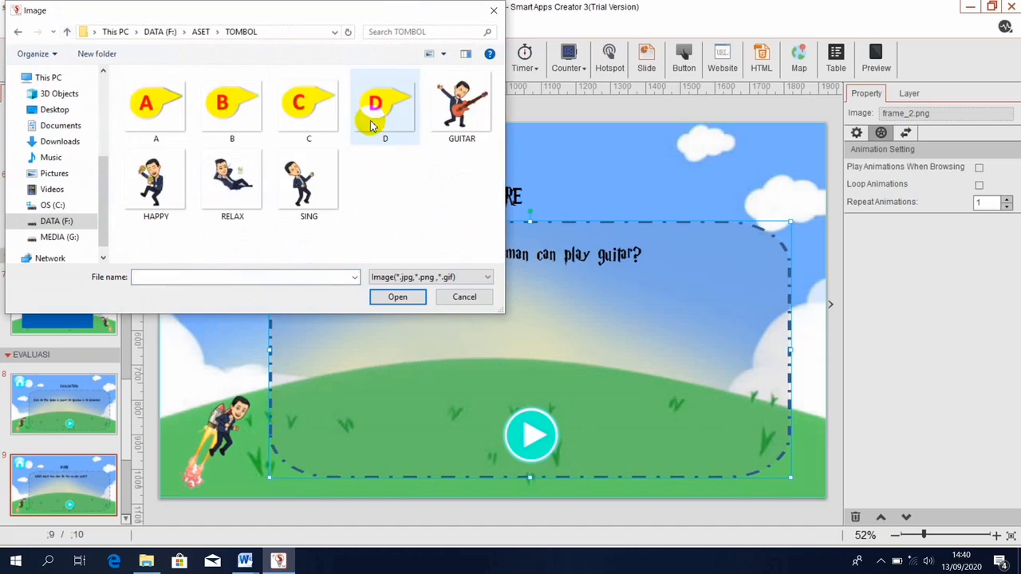
{"action": "left_click", "coordinate": [461, 133]}
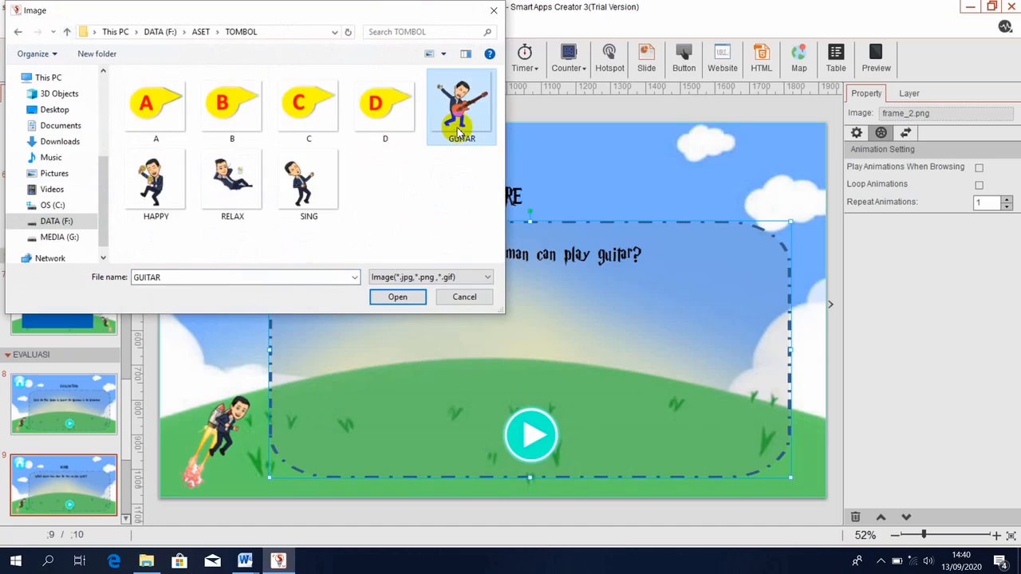
{"action": "key", "text": "shift+Right"}
{"action": "key", "text": "shift+Right"}
{"action": "key", "text": "shift+Right"}
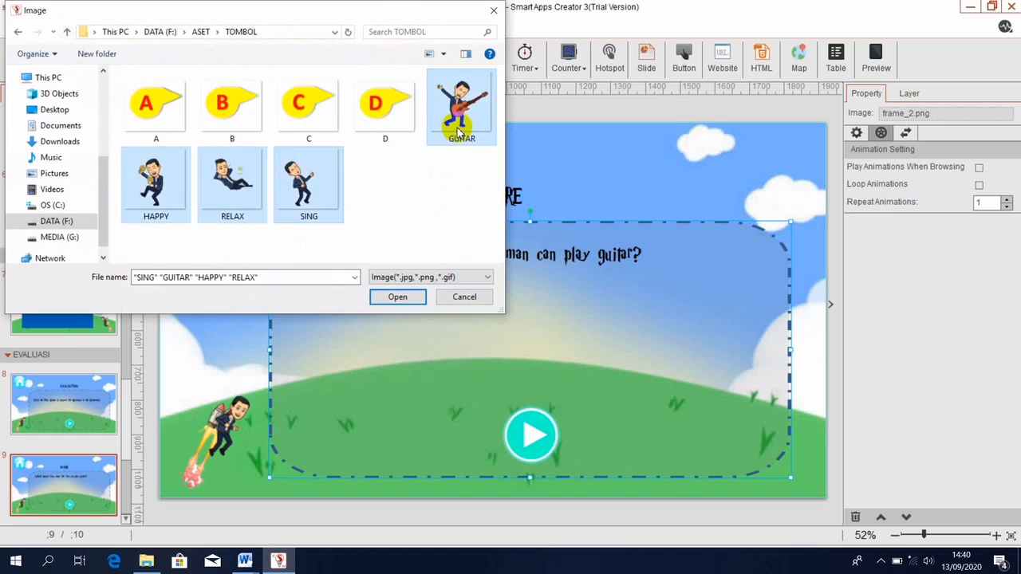
{"action": "left_click", "coordinate": [399, 299]}
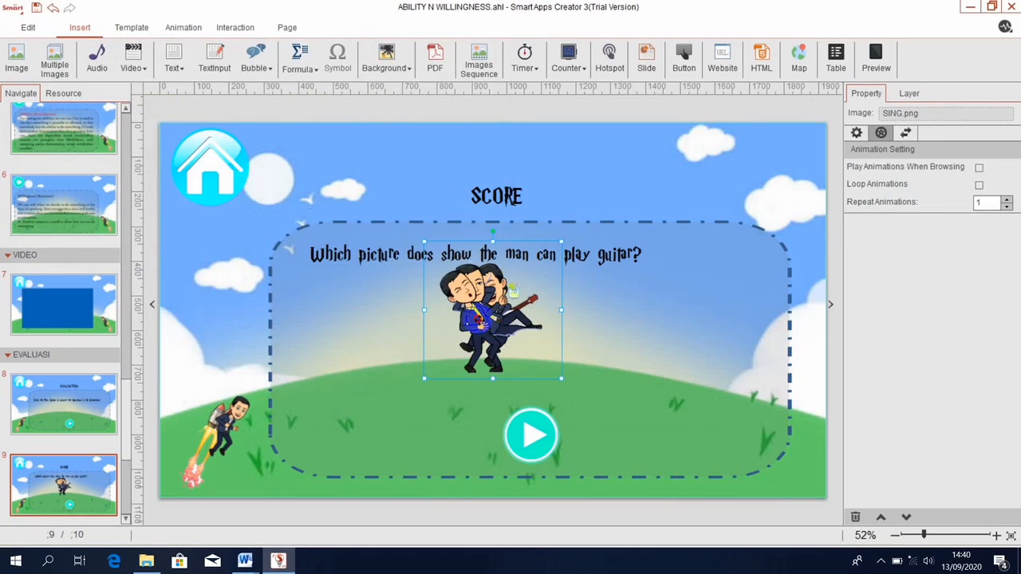
Narrow the singing man and move him left; narrow the relaxing man and move him to the lower right.
{"action": "left_click_drag", "start_coordinate": [472, 343], "coordinate": [373, 379]}
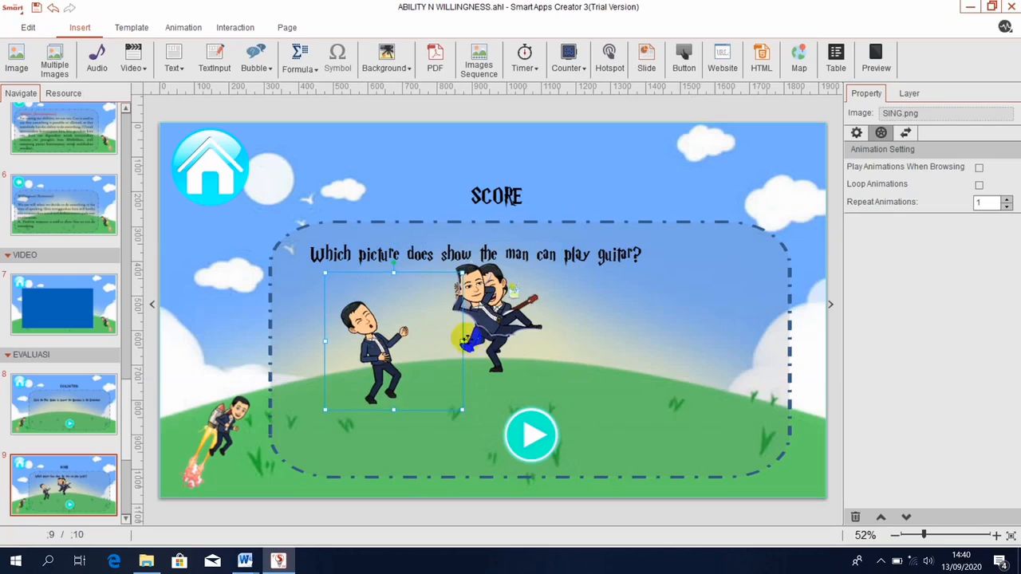
{"action": "left_click_drag", "start_coordinate": [461, 343], "coordinate": [434, 343]}
{"action": "left_click_drag", "start_coordinate": [434, 412], "coordinate": [382, 410]}
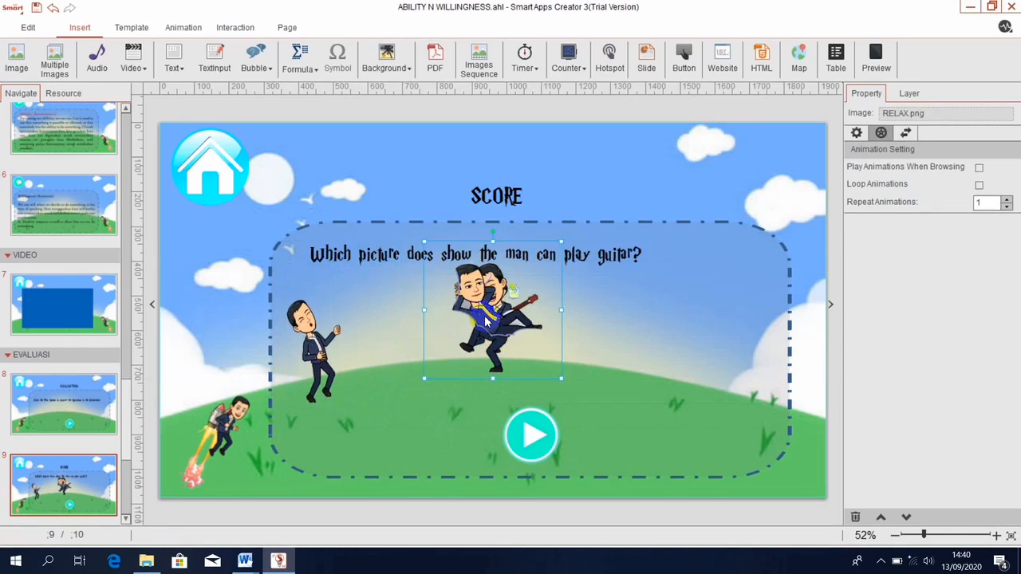
{"action": "left_click_drag", "start_coordinate": [490, 355], "coordinate": [713, 363]}
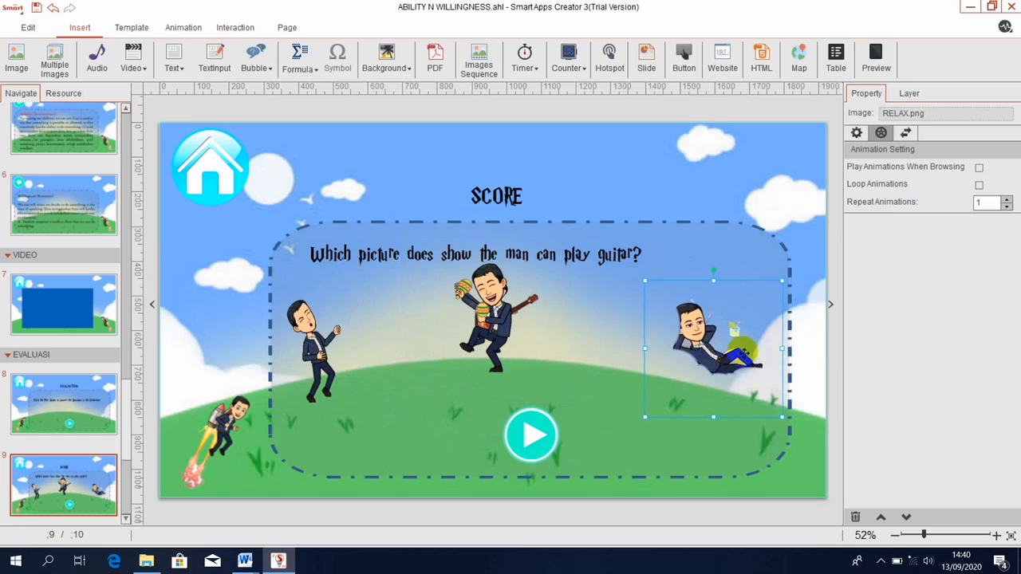
{"action": "left_click_drag", "start_coordinate": [783, 349], "coordinate": [763, 349]}
{"action": "left_click_drag", "start_coordinate": [702, 338], "coordinate": [732, 405]}
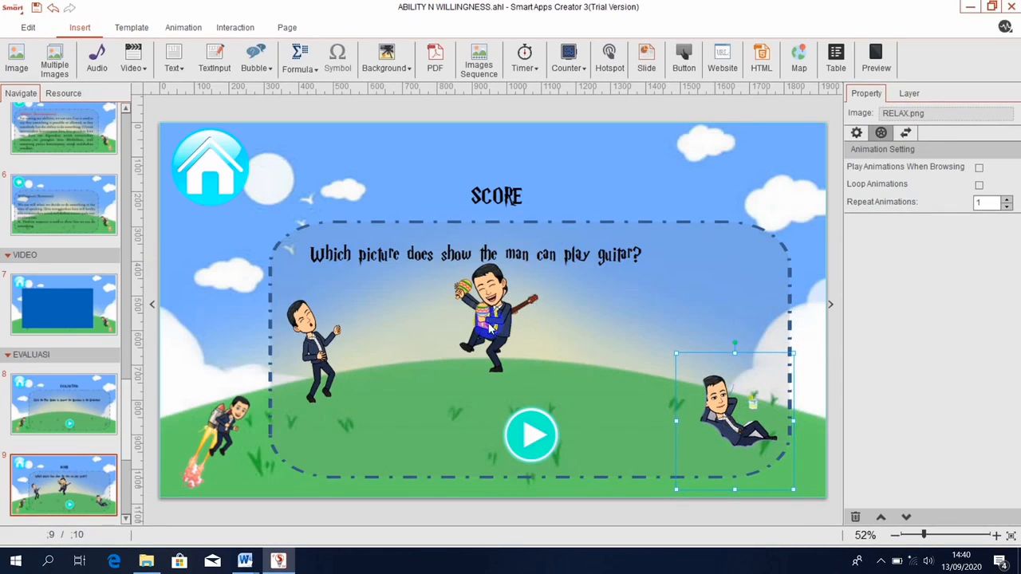
Shrink the maraca man and place him right, then shift the guitar man toward the centre.
{"action": "left_click", "coordinate": [534, 339]}
{"action": "left_click_drag", "start_coordinate": [533, 339], "coordinate": [646, 332]}
{"action": "left_click_drag", "start_coordinate": [674, 380], "coordinate": [648, 354]}
{"action": "left_click_drag", "start_coordinate": [591, 309], "coordinate": [614, 328]}
{"action": "left_click", "coordinate": [722, 411]}
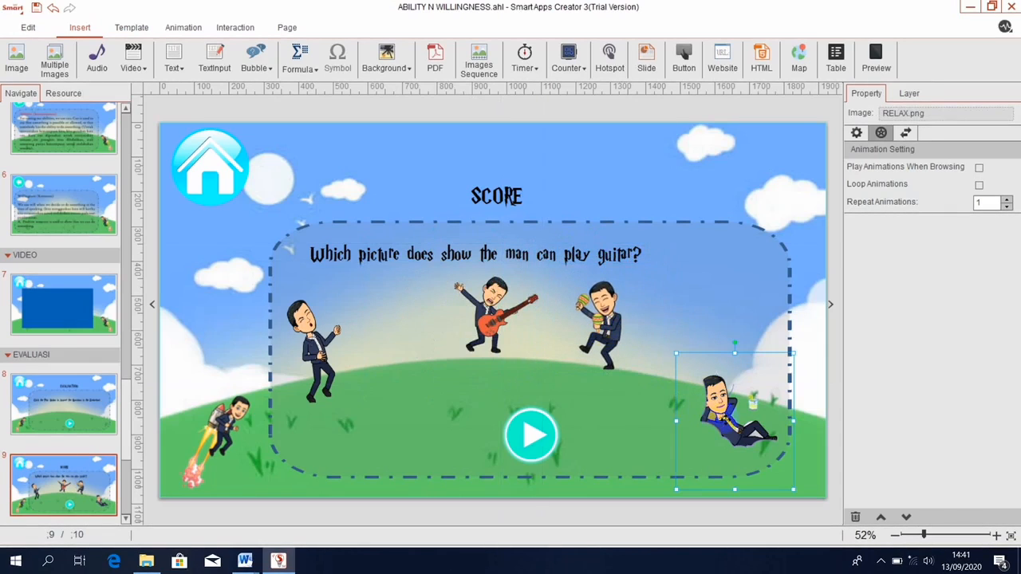
{"action": "left_click", "coordinate": [626, 330]}
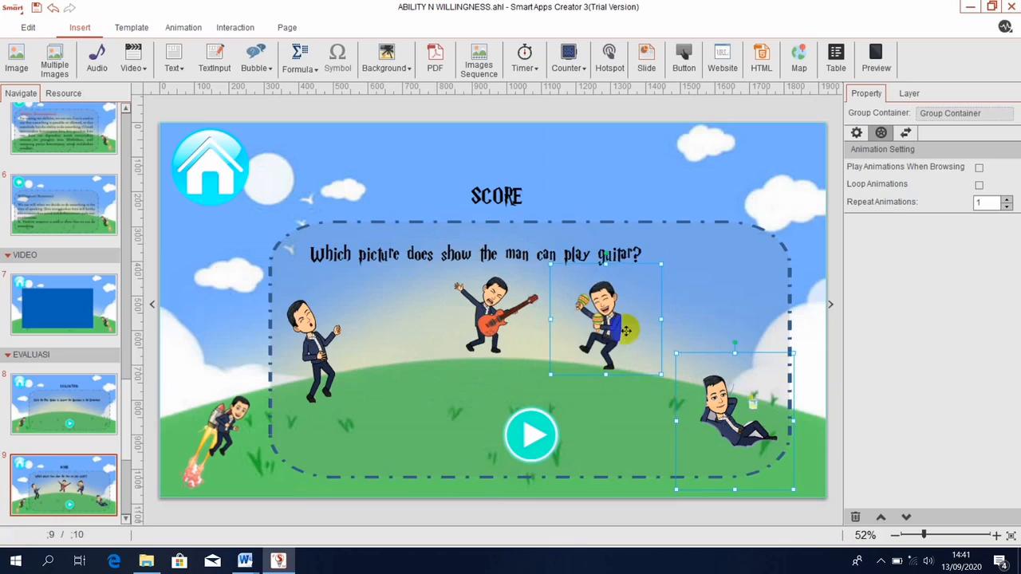
{"action": "left_click_drag", "start_coordinate": [488, 313], "coordinate": [440, 314]}
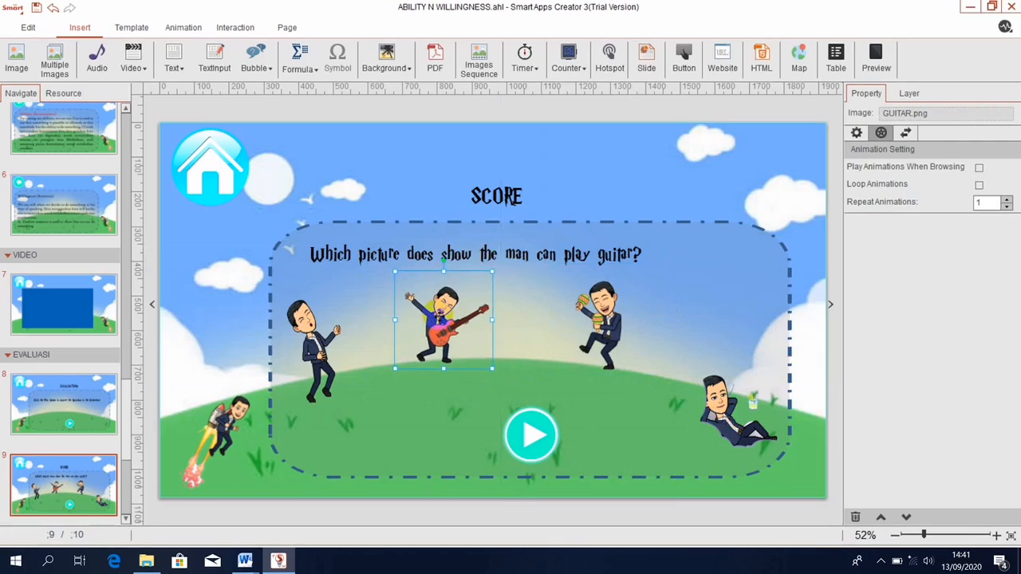
{"action": "left_click", "coordinate": [328, 341], "text": "ctrl"}
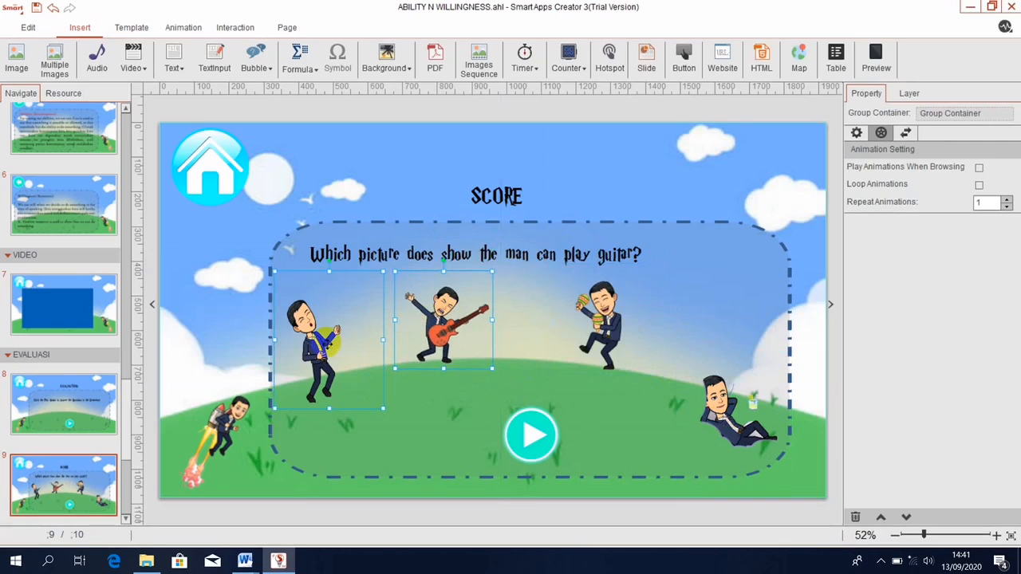
{"action": "left_click", "coordinate": [637, 405]}
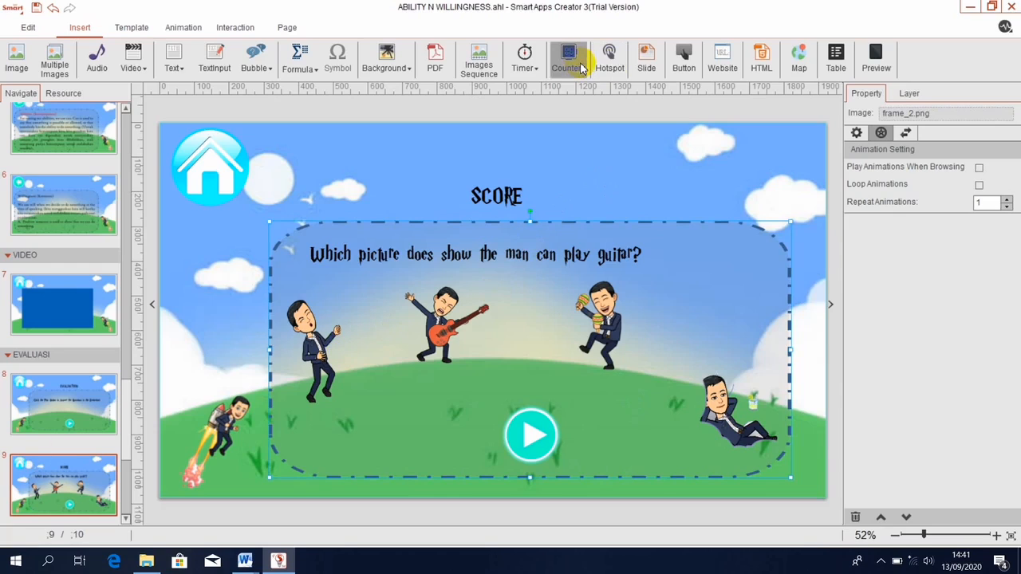
Add a global score counter with red digits, enlarge it, and place it just right of SCORE.
{"action": "left_click", "coordinate": [582, 68]}
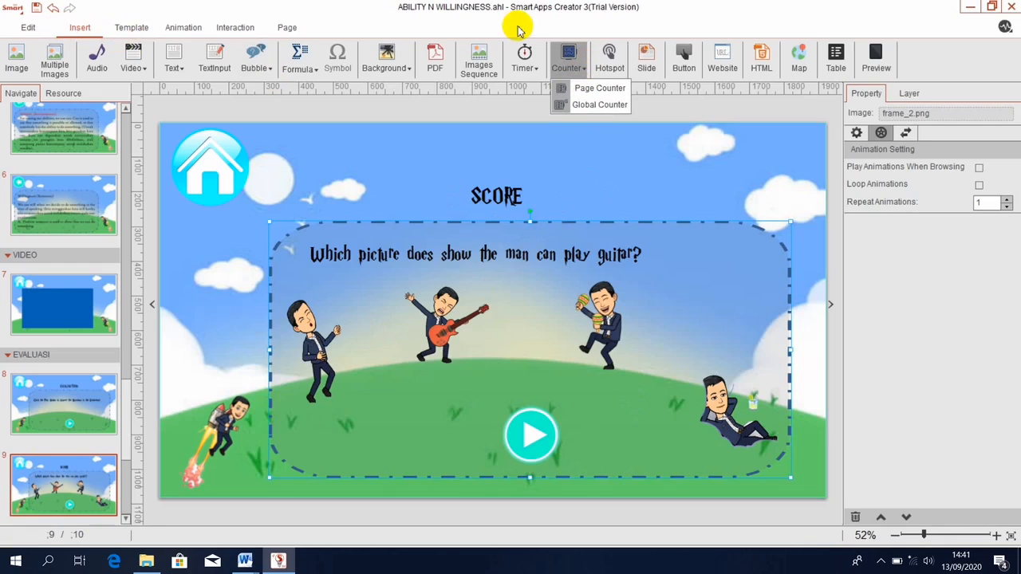
{"action": "left_click", "coordinate": [580, 107]}
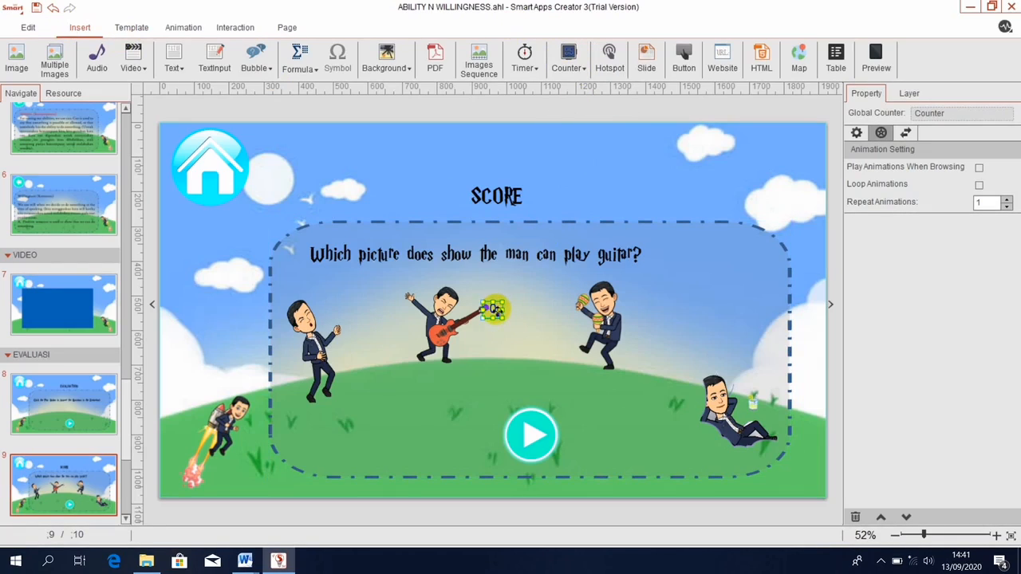
{"action": "left_click", "coordinate": [855, 133]}
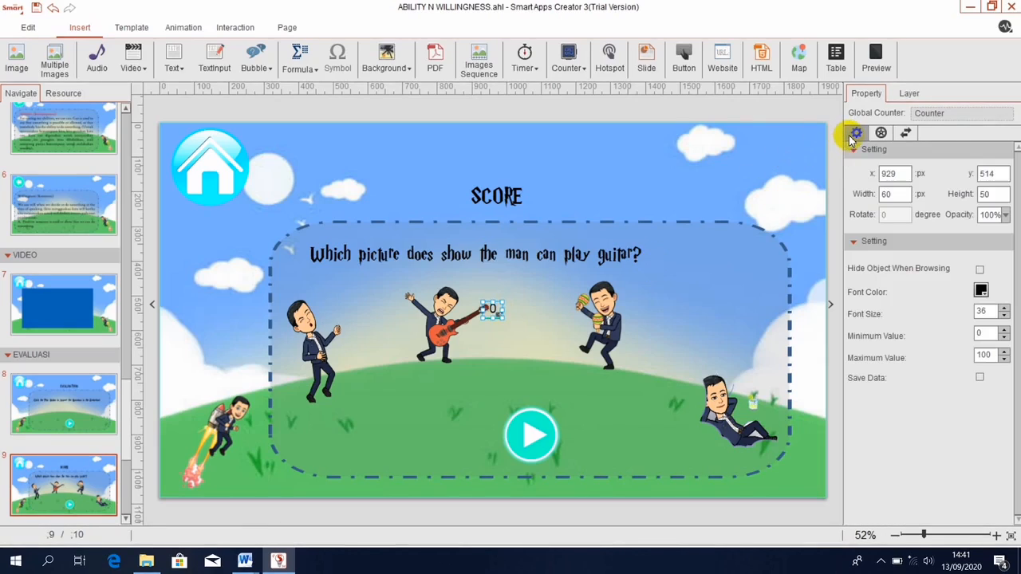
{"action": "left_click", "coordinate": [982, 311]}
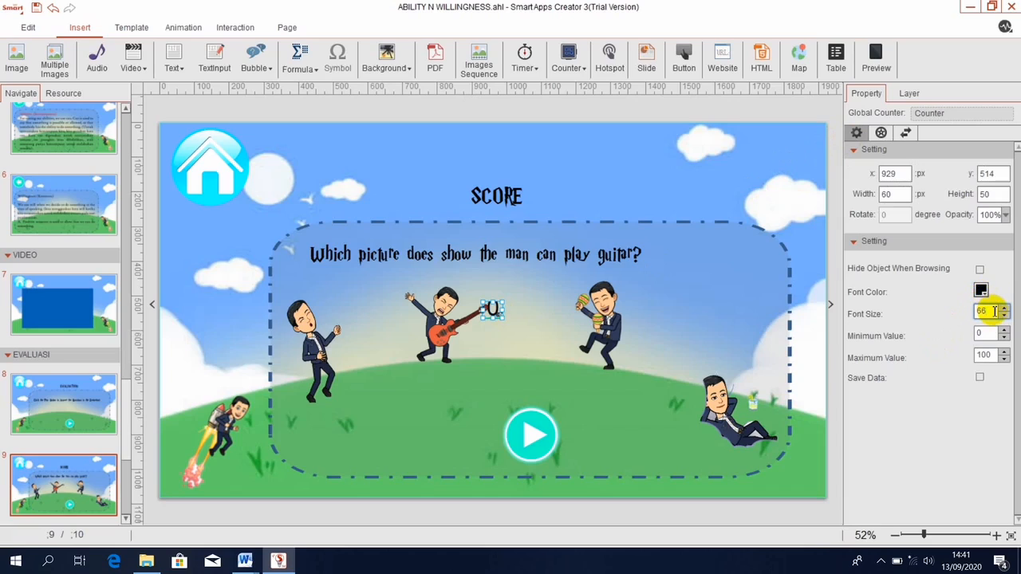
{"action": "left_click", "coordinate": [981, 293]}
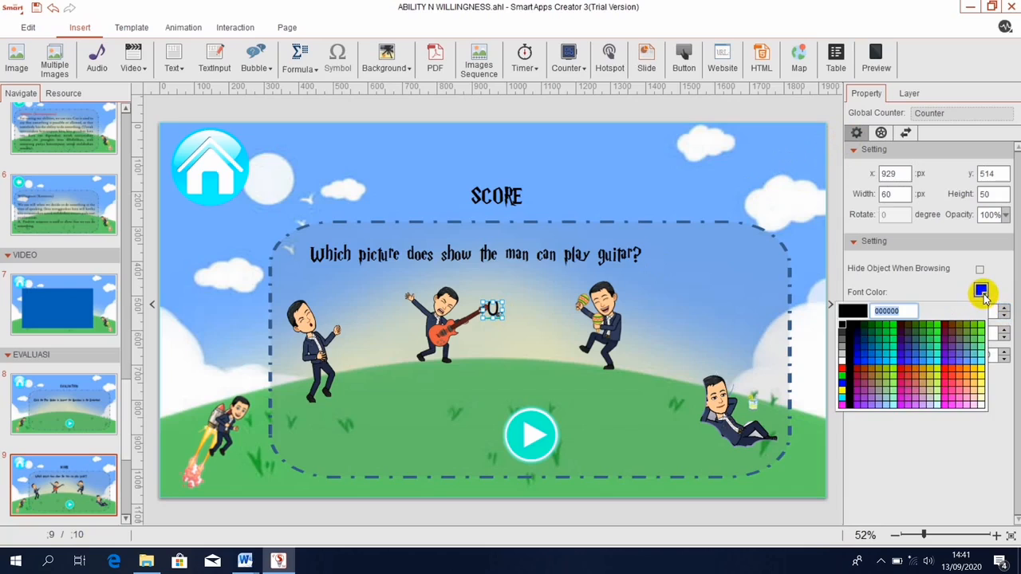
{"action": "left_click", "coordinate": [844, 373]}
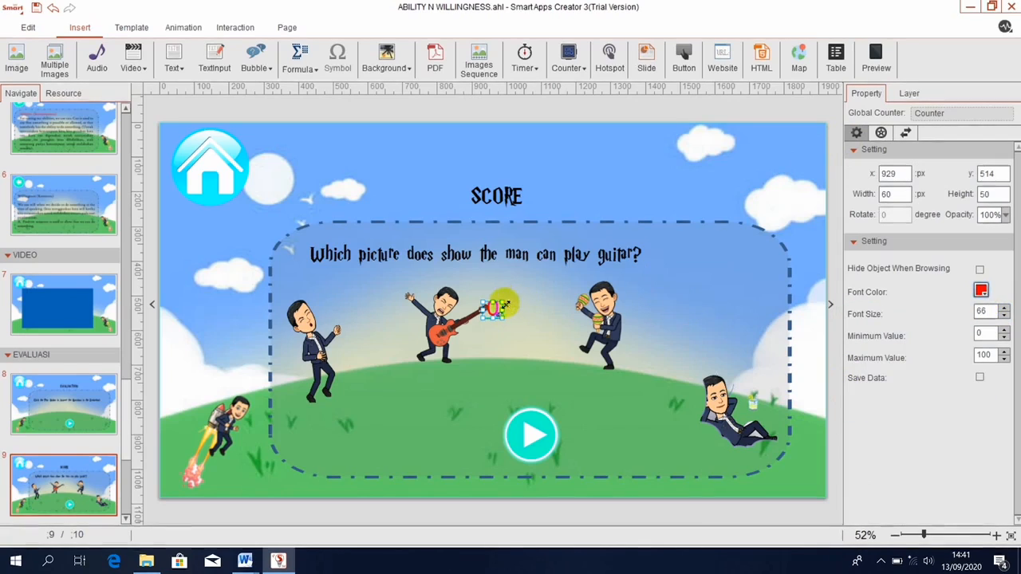
{"action": "left_click_drag", "start_coordinate": [504, 303], "coordinate": [579, 187]}
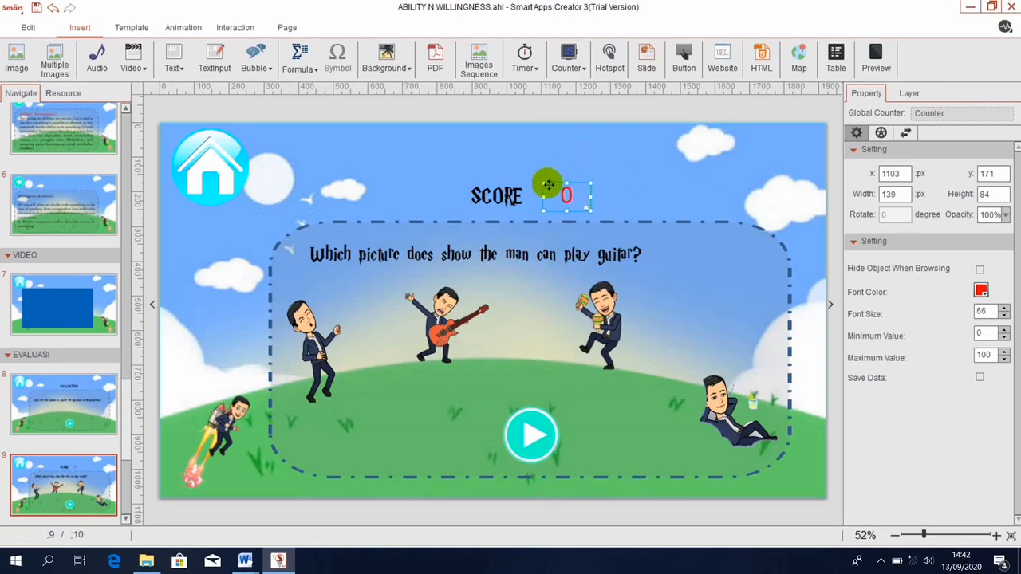
{"action": "left_click_drag", "start_coordinate": [548, 190], "coordinate": [540, 186]}
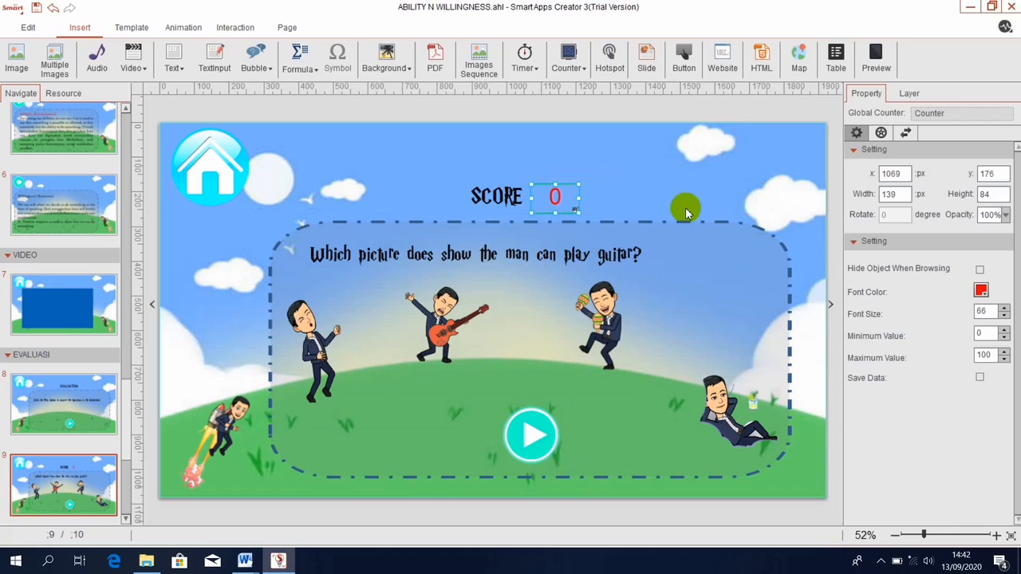
Delete the play button from the guitar question page.
{"action": "left_click", "coordinate": [693, 206]}
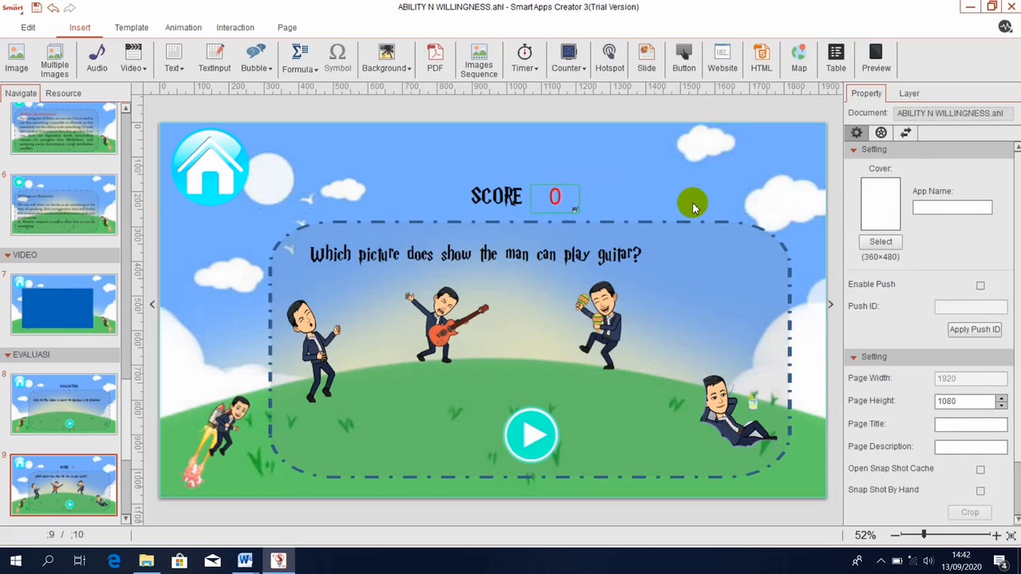
{"action": "left_click", "coordinate": [529, 426]}
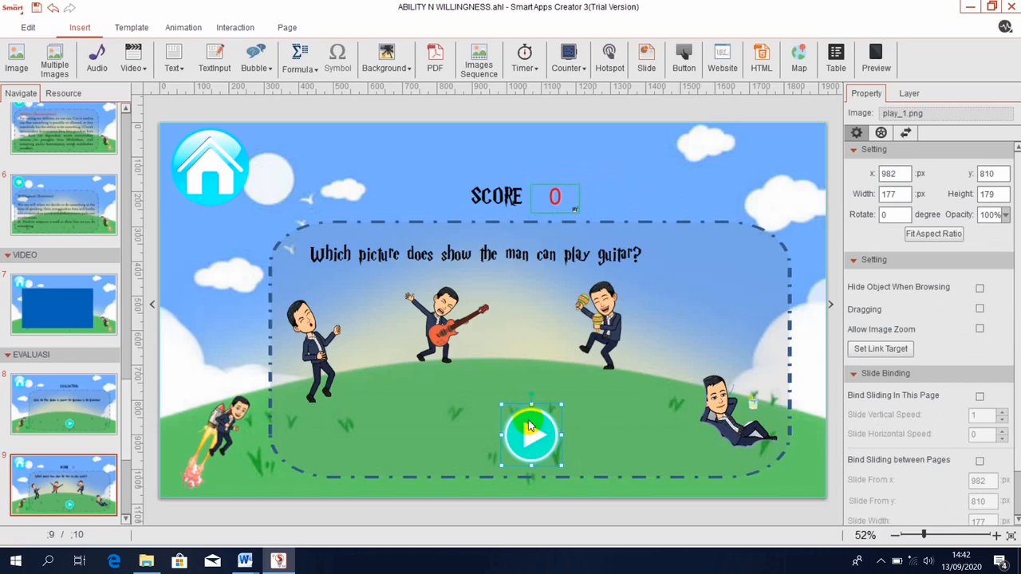
{"action": "key", "text": "Delete"}
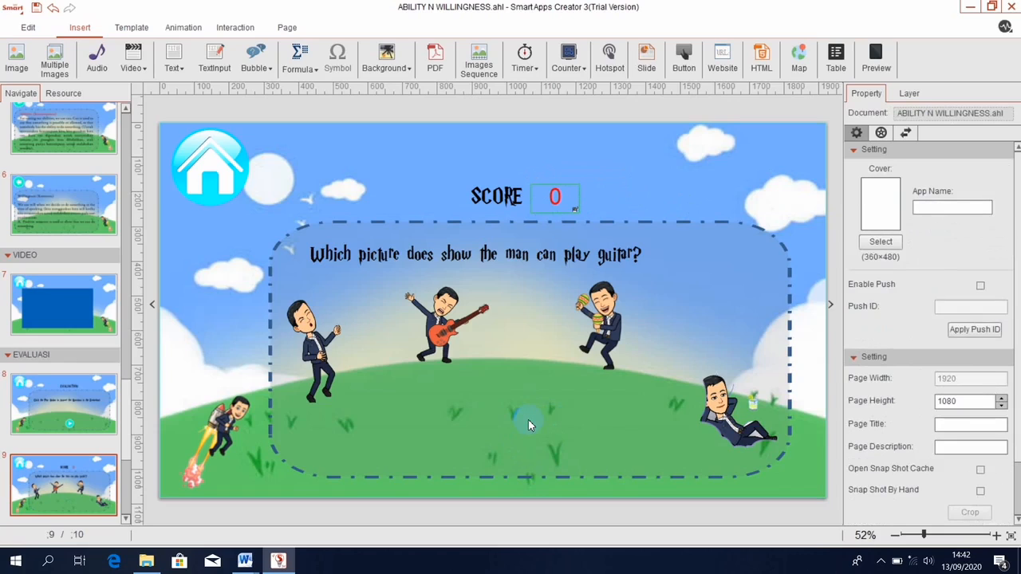
Go to page 8, the EVALUATION intro page, and select its play button.
{"action": "left_click", "coordinate": [77, 408]}
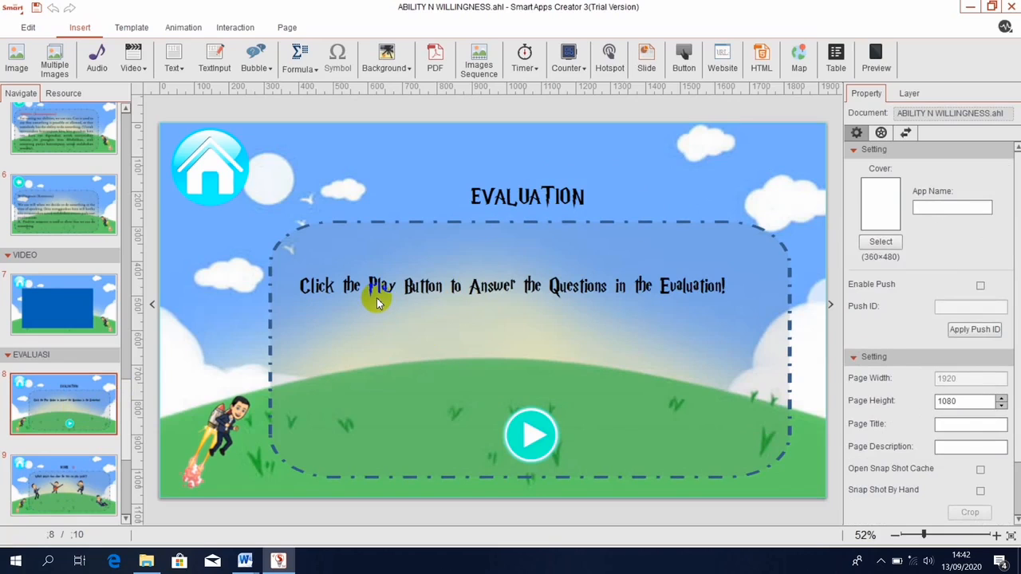
{"action": "left_click", "coordinate": [547, 431]}
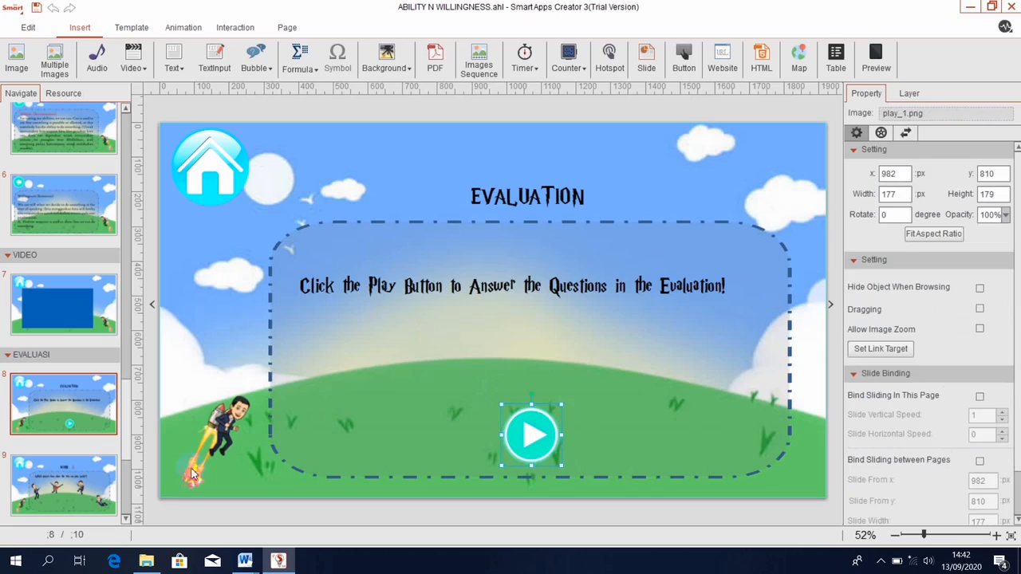
{"action": "left_click", "coordinate": [64, 486]}
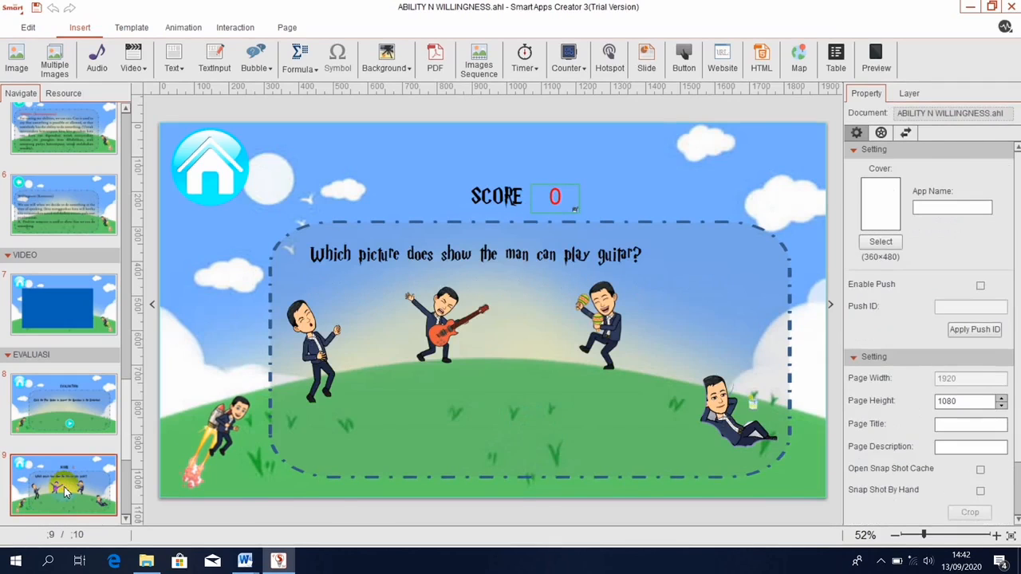
{"action": "left_click", "coordinate": [78, 409]}
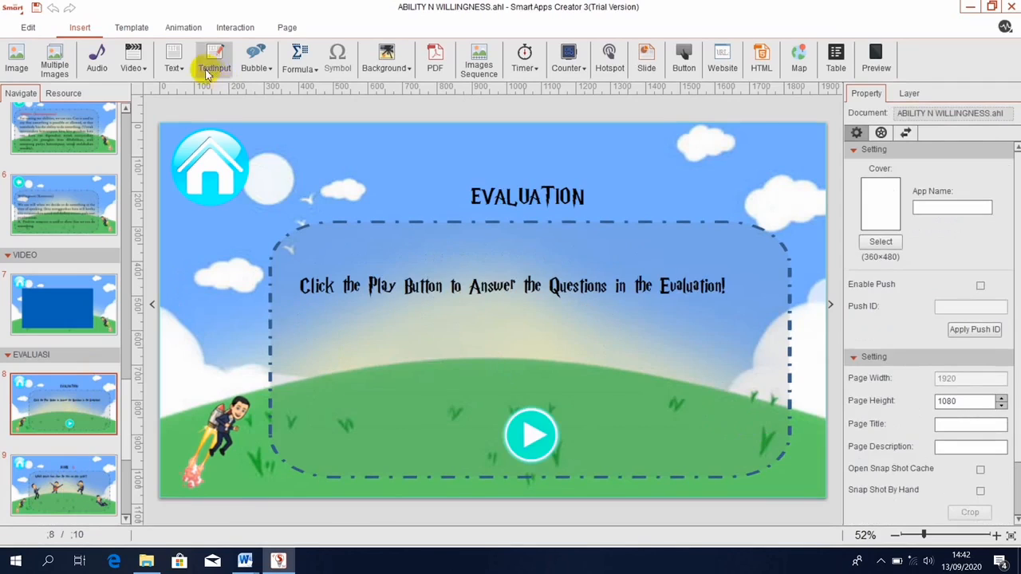
{"action": "left_click", "coordinate": [542, 444]}
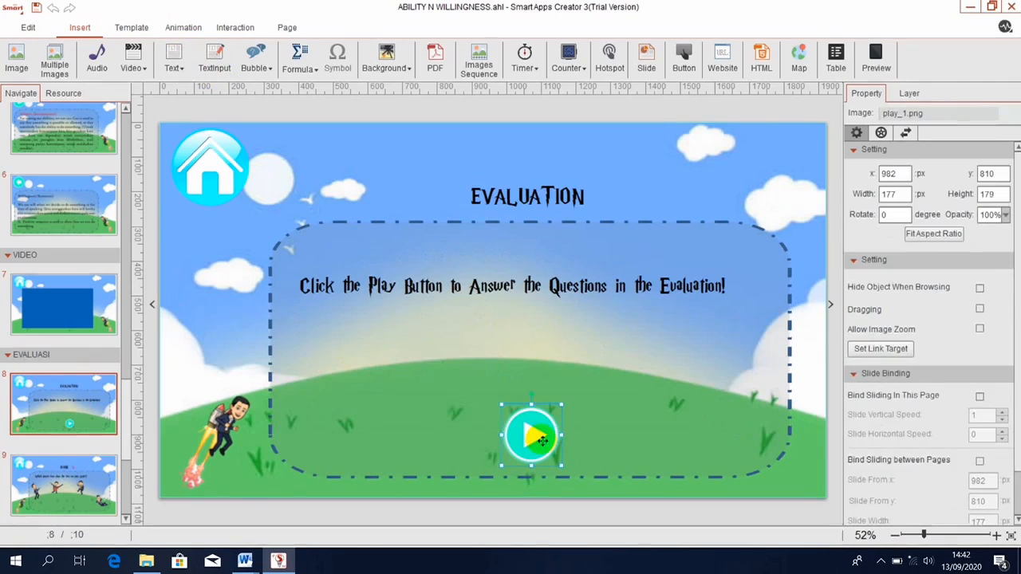
Give the play button (play_1.png) a touch action that switches to page 9 in EVALUASI.
{"action": "left_click", "coordinate": [223, 28]}
{"action": "left_click", "coordinate": [50, 67]}
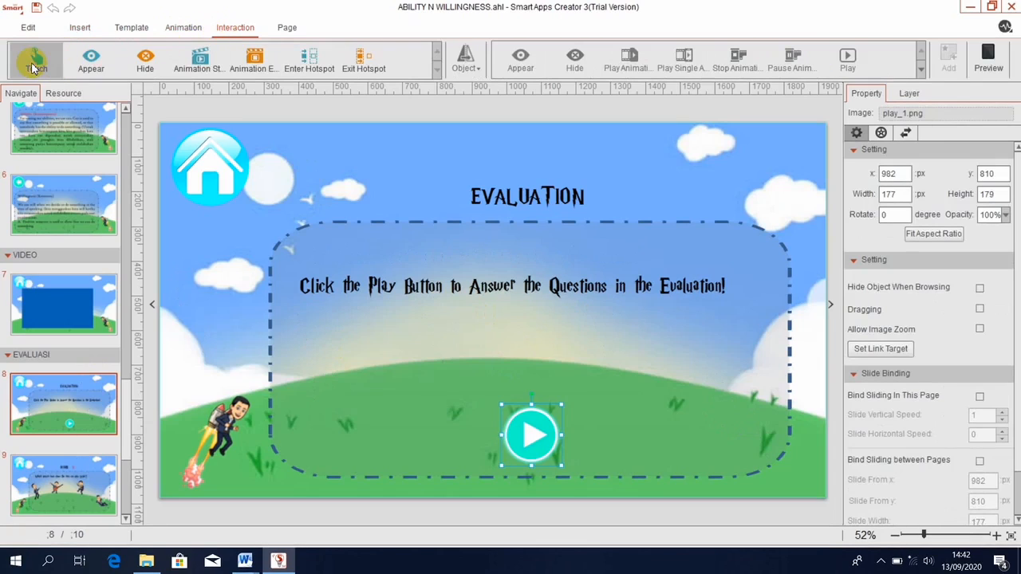
{"action": "left_click", "coordinate": [463, 70]}
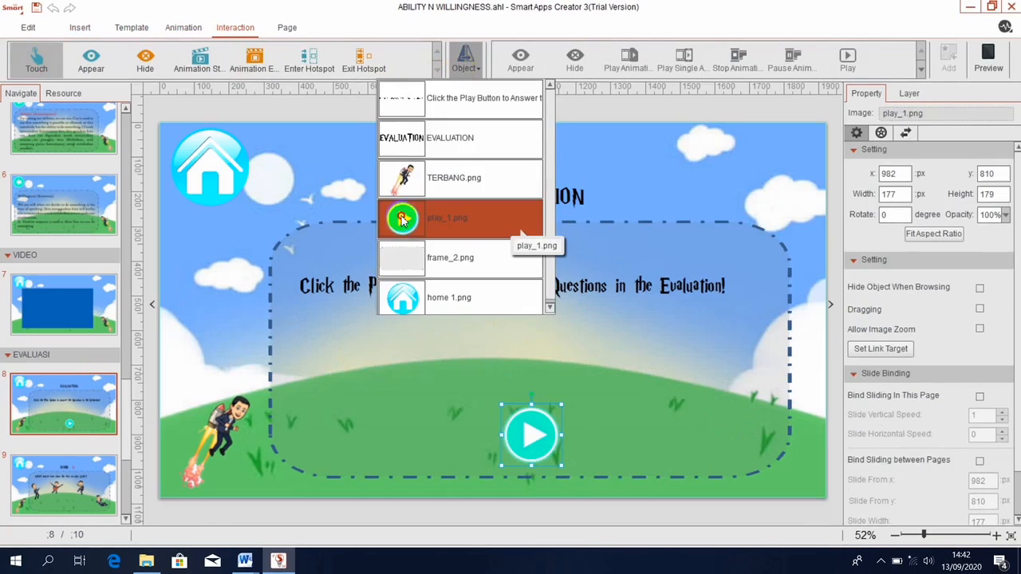
{"action": "left_click", "coordinate": [403, 231]}
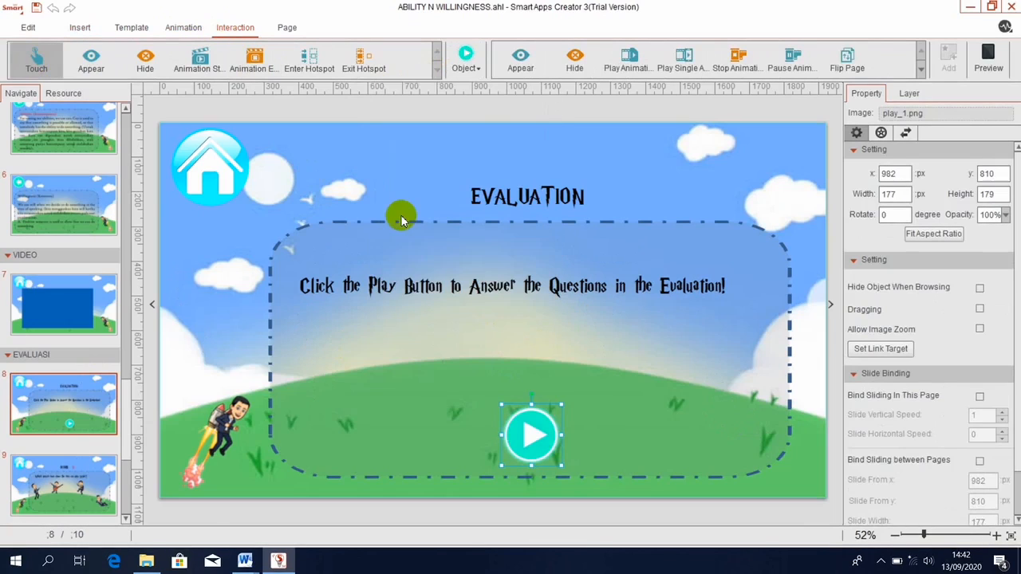
{"action": "left_click", "coordinate": [920, 69]}
{"action": "left_click", "coordinate": [523, 63]}
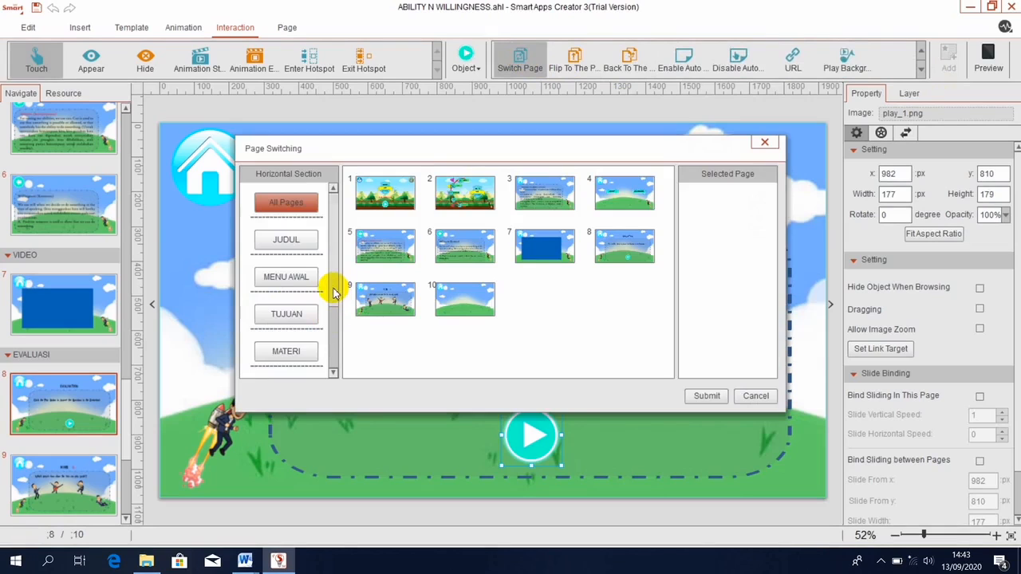
{"action": "left_click_drag", "start_coordinate": [333, 293], "coordinate": [332, 347]}
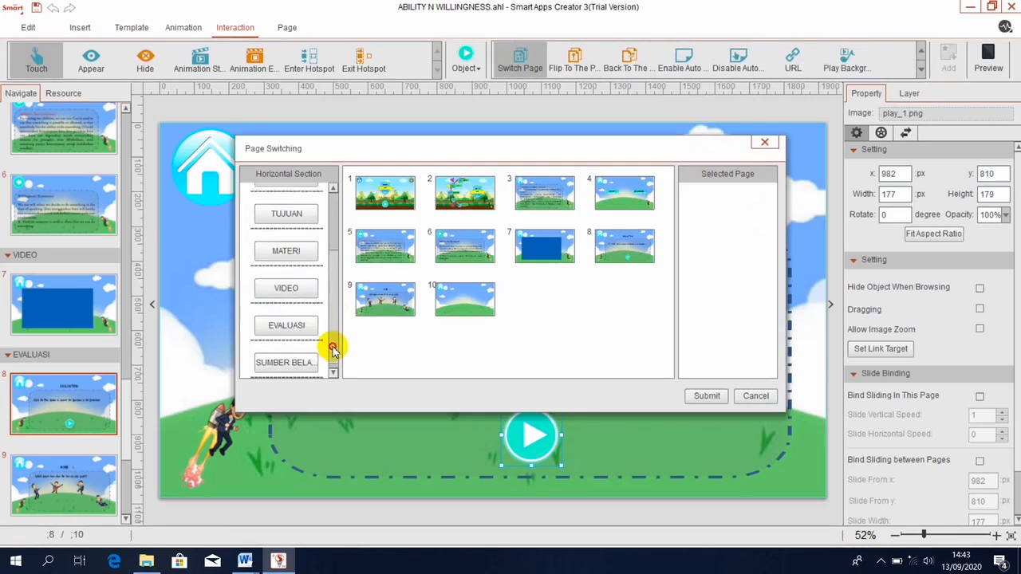
{"action": "left_click", "coordinate": [279, 322]}
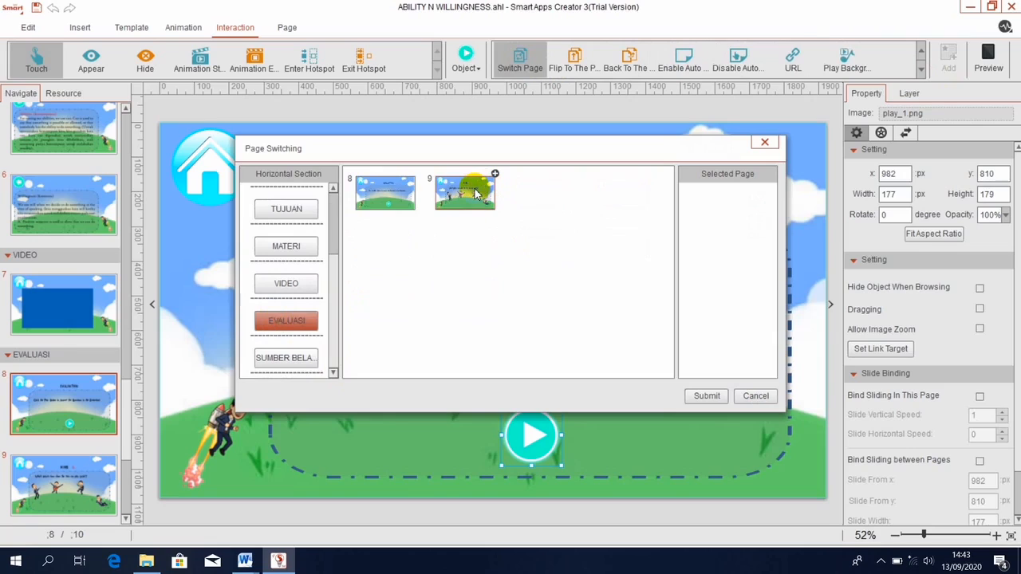
{"action": "left_click", "coordinate": [474, 191]}
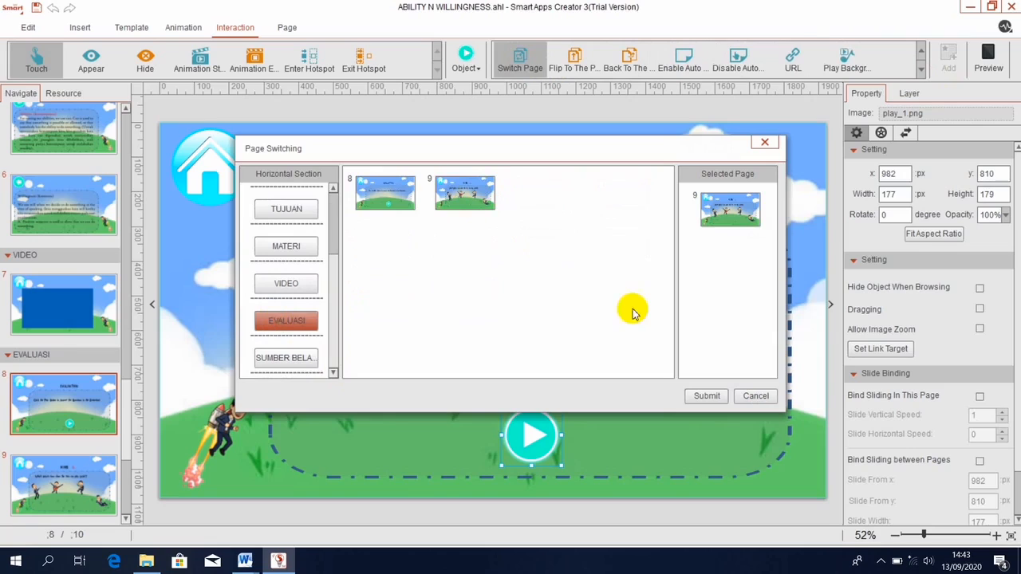
{"action": "left_click", "coordinate": [706, 396]}
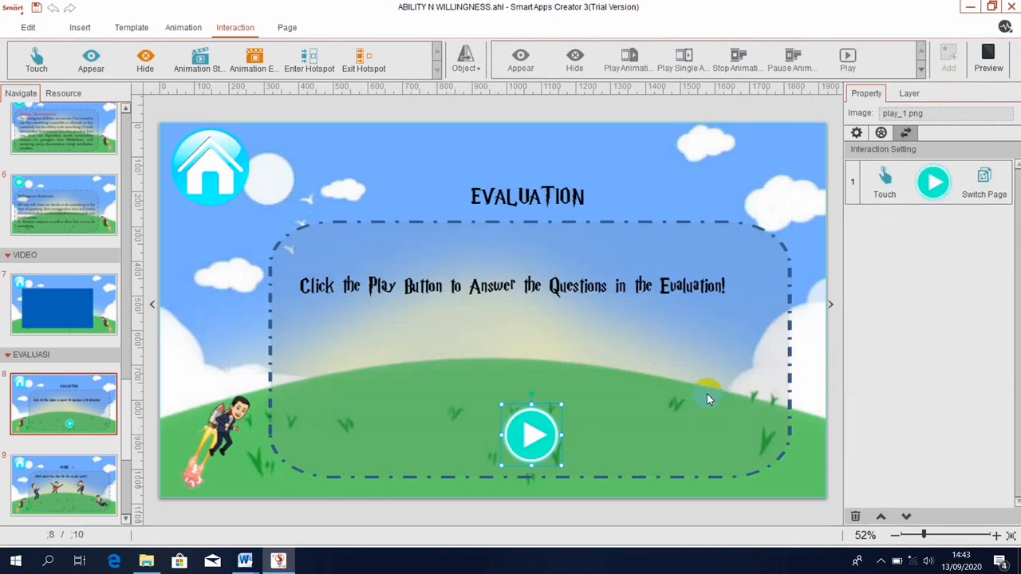
{"action": "left_click", "coordinate": [987, 54]}
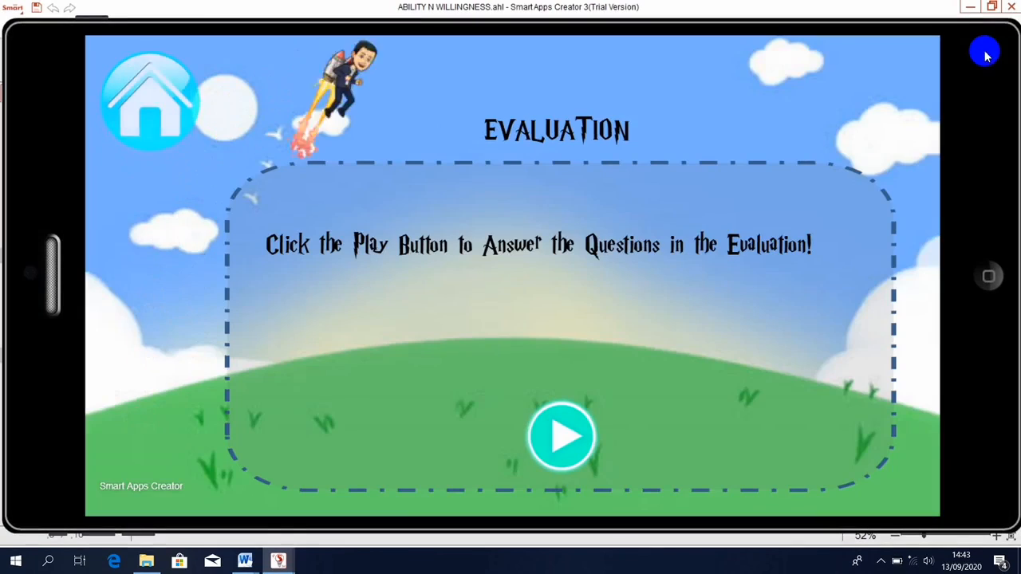
{"action": "left_click", "coordinate": [570, 430]}
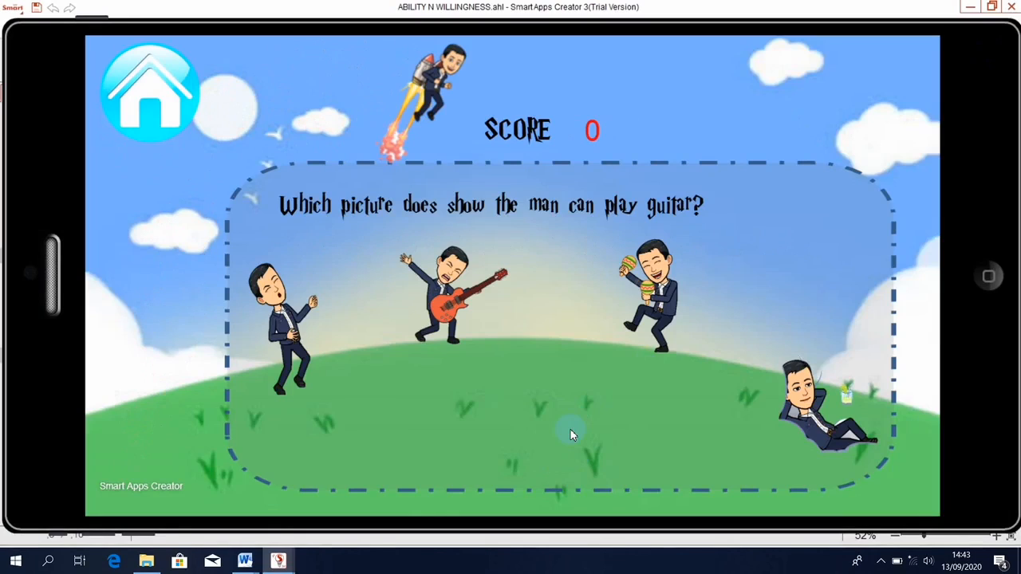
{"action": "left_click", "coordinate": [970, 284]}
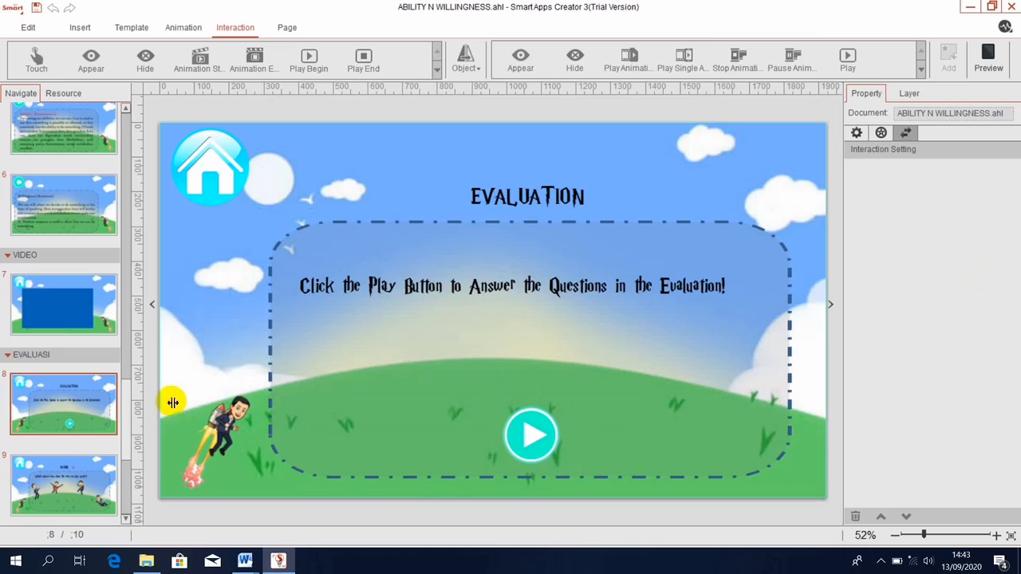
Copy page 9, the guitar question page, paste it as page 10, then return to page 9.
{"action": "left_click", "coordinate": [85, 495]}
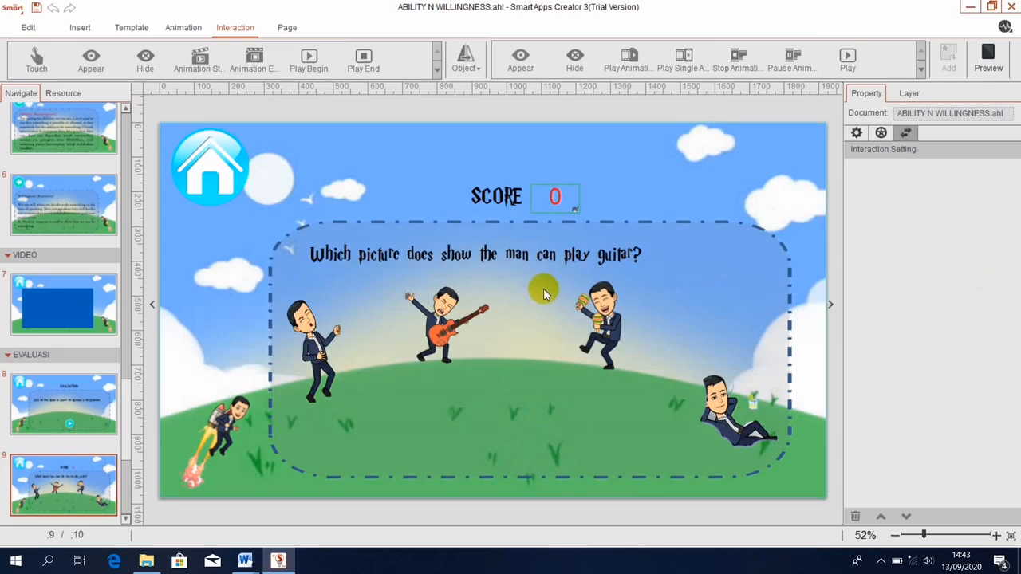
{"action": "left_click", "coordinate": [562, 199]}
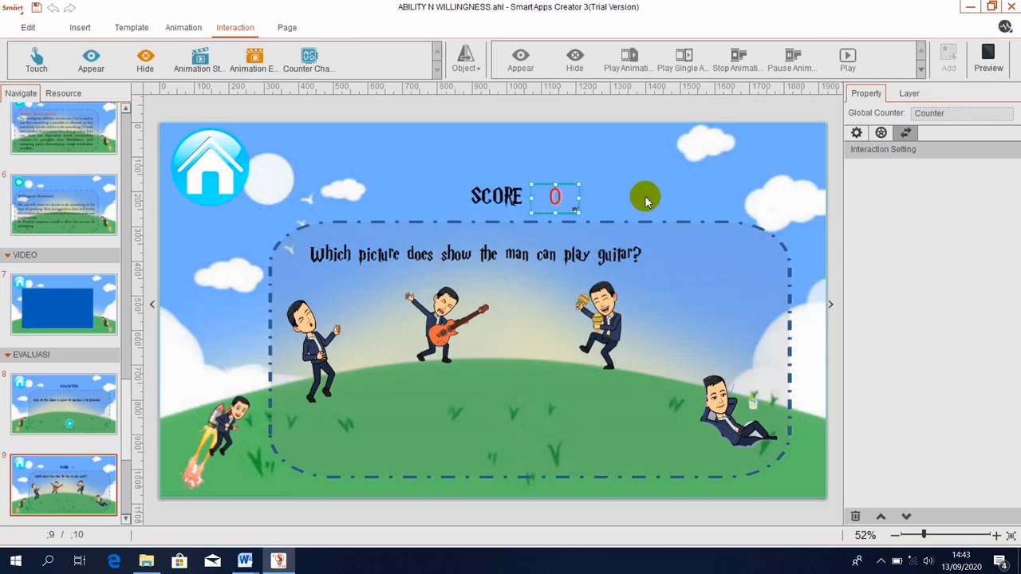
{"action": "left_click", "coordinate": [67, 495]}
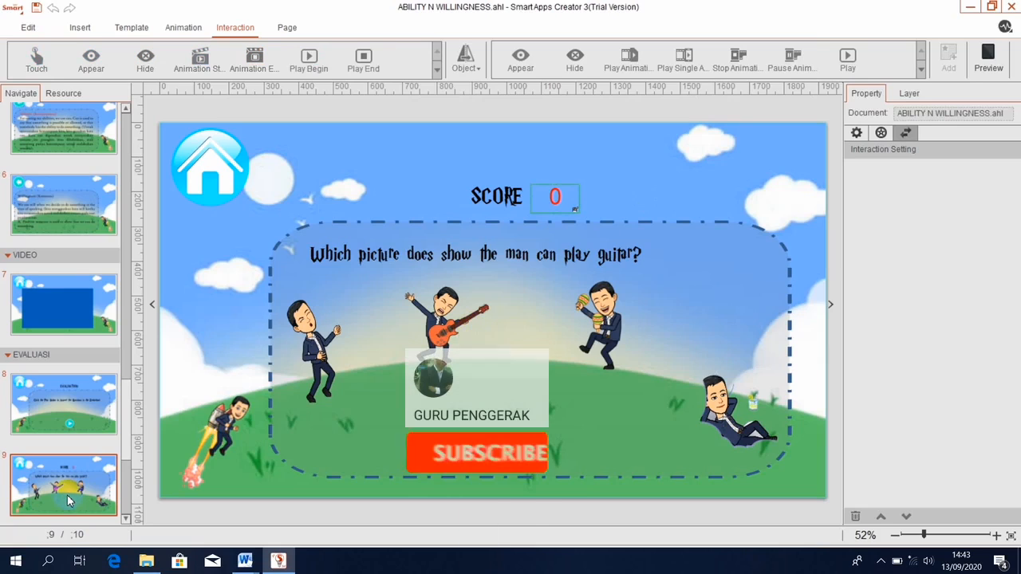
{"action": "right_click", "coordinate": [67, 496]}
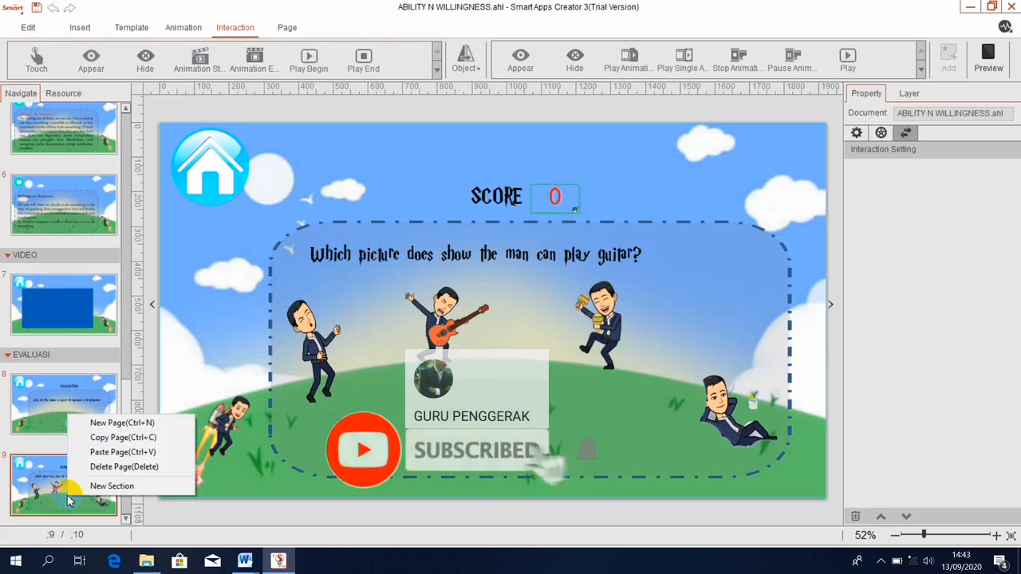
{"action": "left_click", "coordinate": [102, 441]}
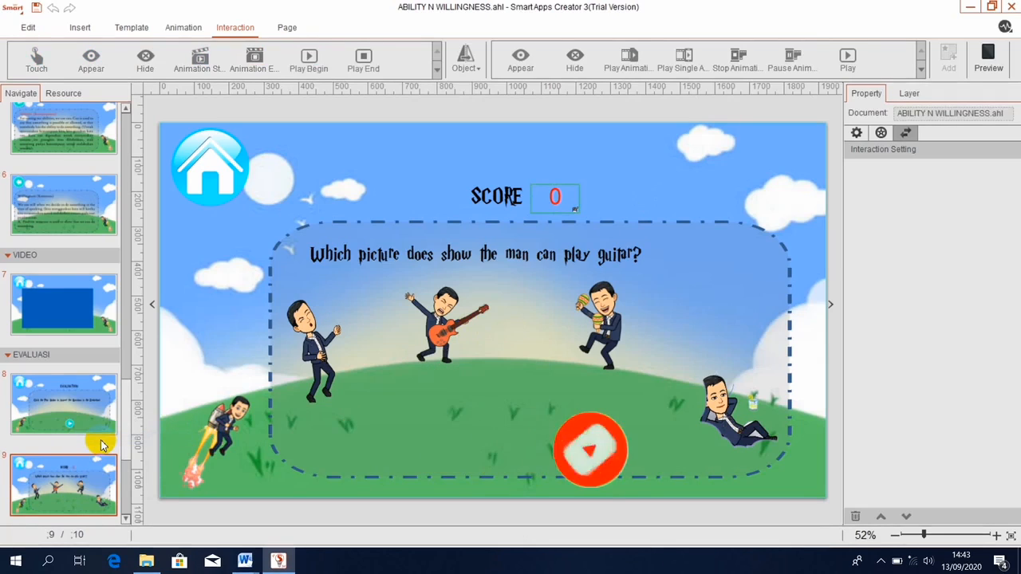
{"action": "key", "text": "ctrl+v"}
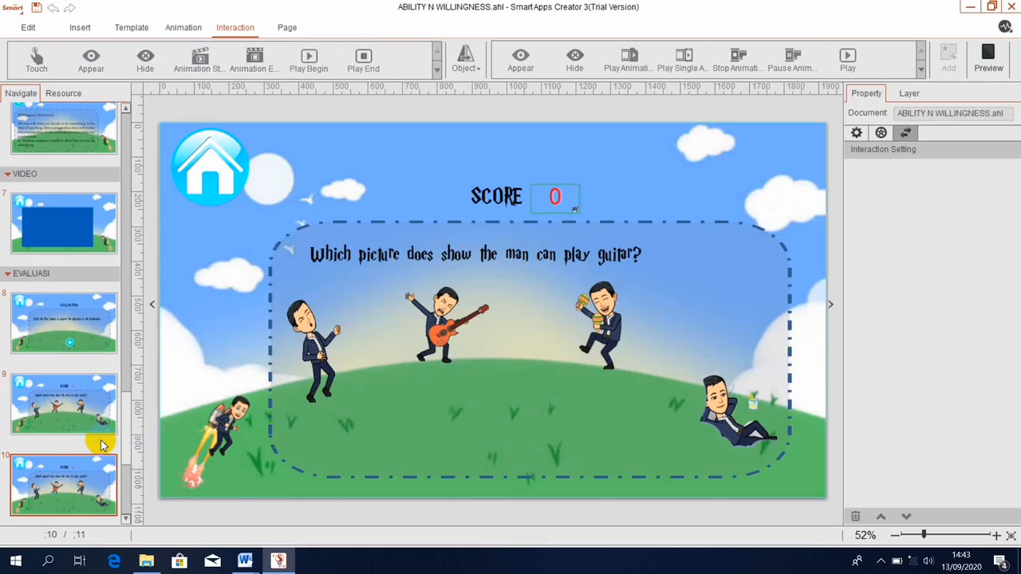
{"action": "left_click", "coordinate": [50, 423]}
{"action": "left_click", "coordinate": [463, 242]}
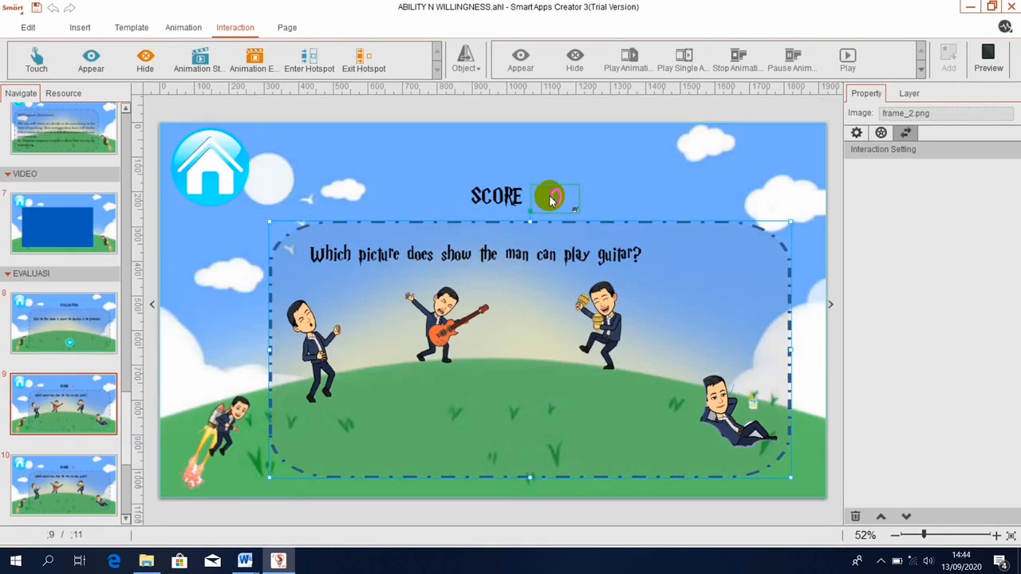
Make touching GUITAR.png increase the score counter by 20.
{"action": "left_click", "coordinate": [445, 327]}
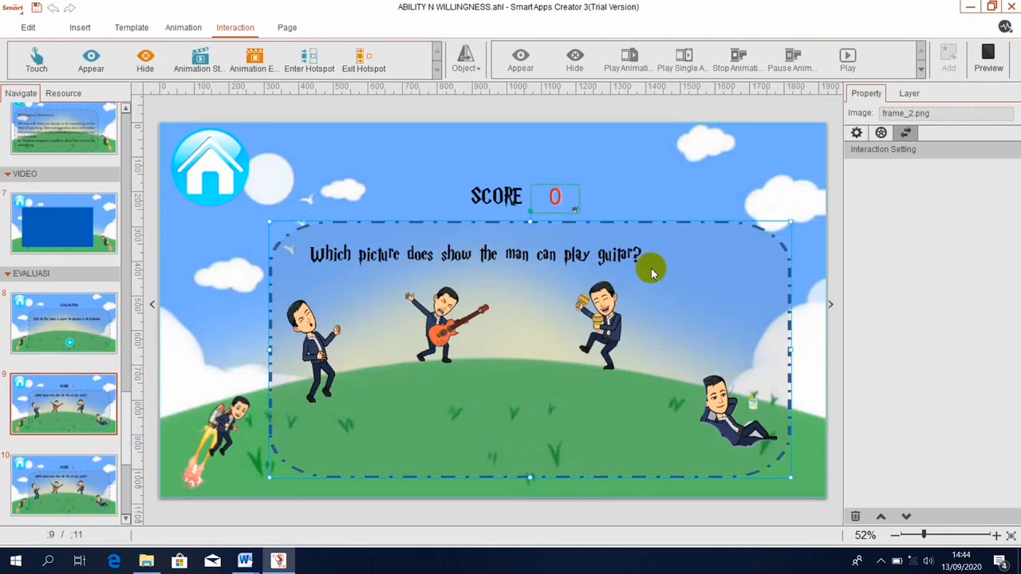
{"action": "left_click", "coordinate": [451, 333]}
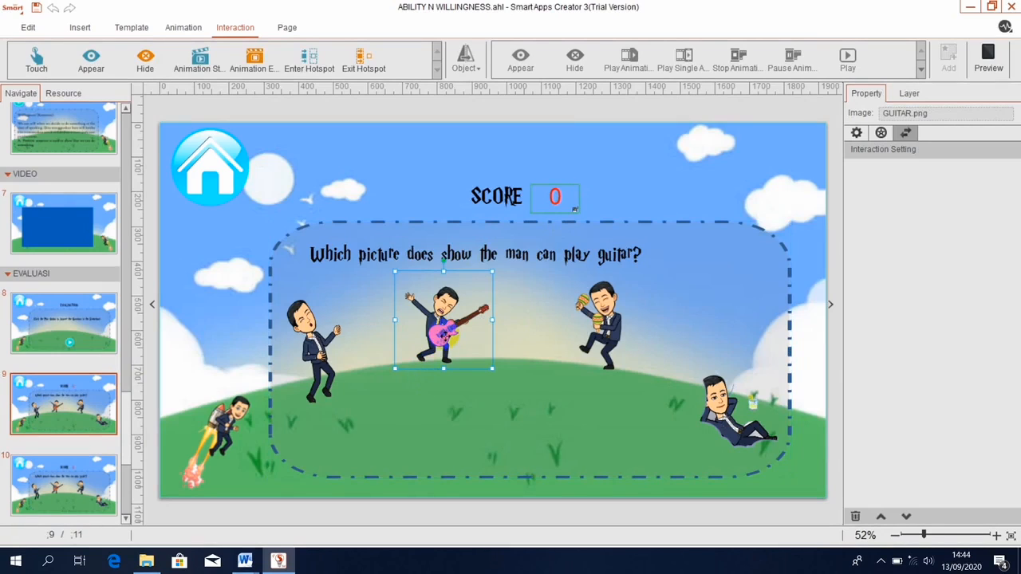
{"action": "left_click", "coordinate": [36, 67]}
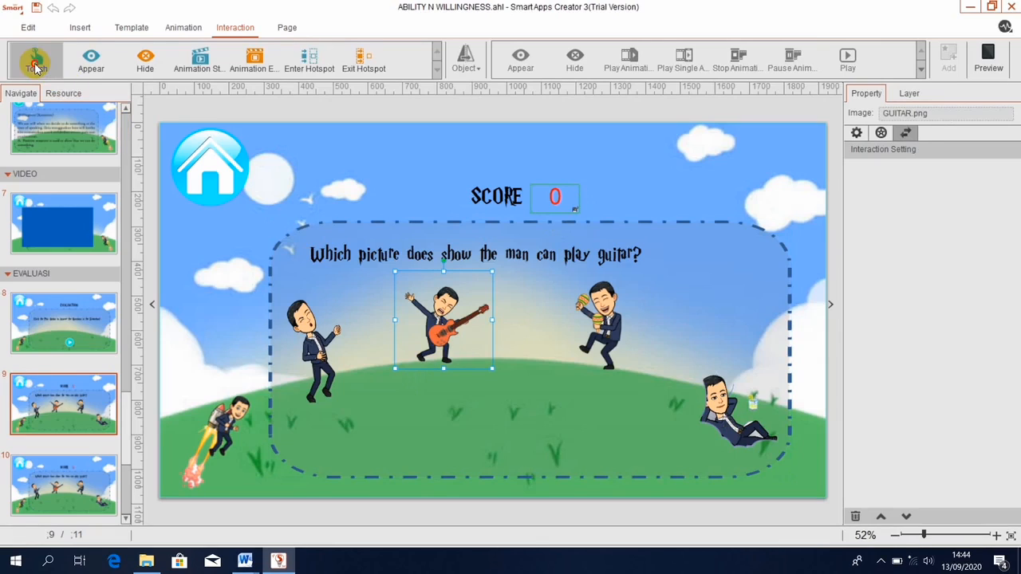
{"action": "left_click", "coordinate": [466, 67]}
{"action": "left_click", "coordinate": [415, 98]}
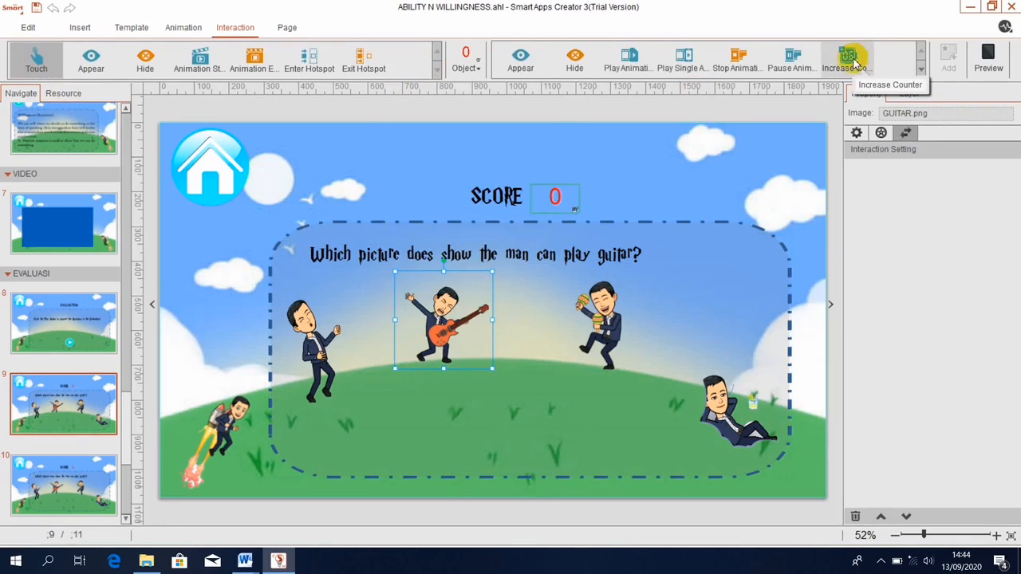
{"action": "left_click", "coordinate": [849, 61]}
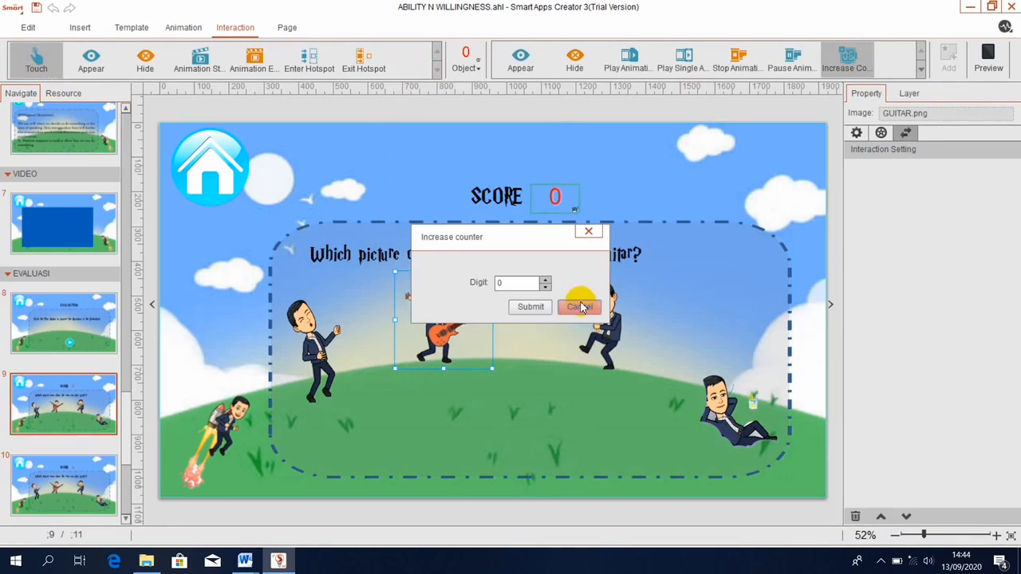
{"action": "double_click", "coordinate": [498, 283]}
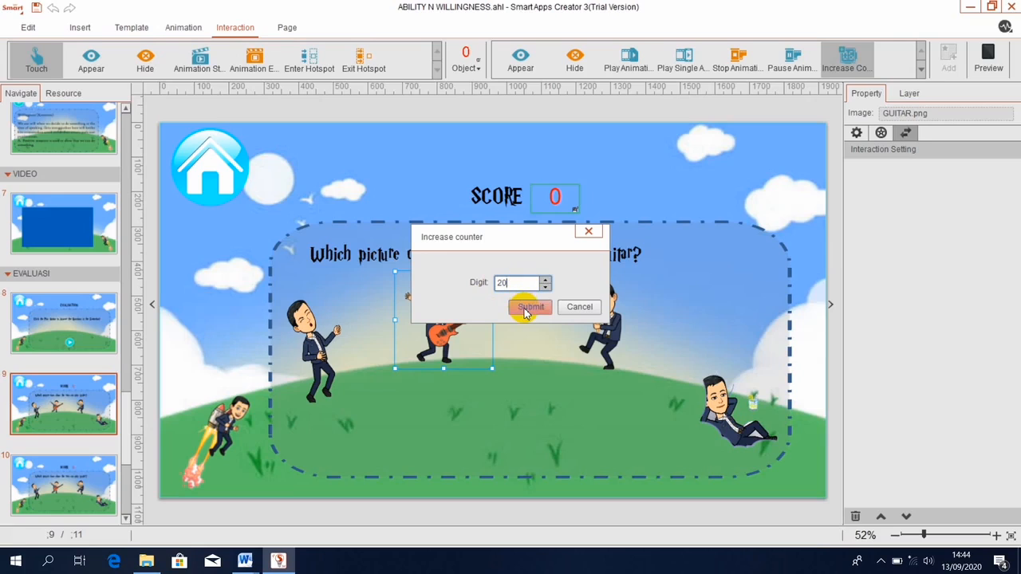
{"action": "left_click", "coordinate": [528, 308]}
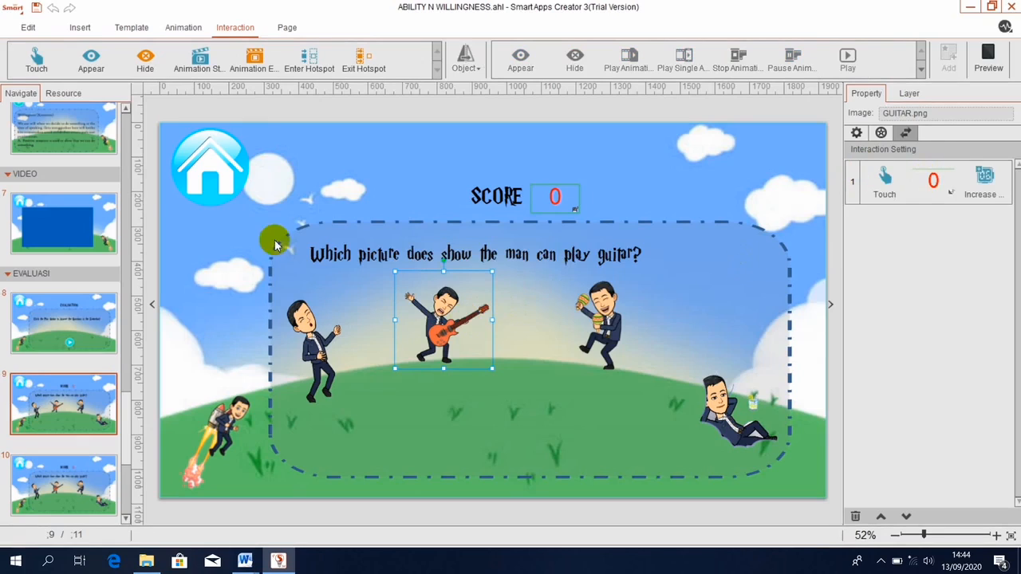
Add a second touch action to GUITAR.png that switches to page 10.
{"action": "left_click", "coordinate": [32, 60]}
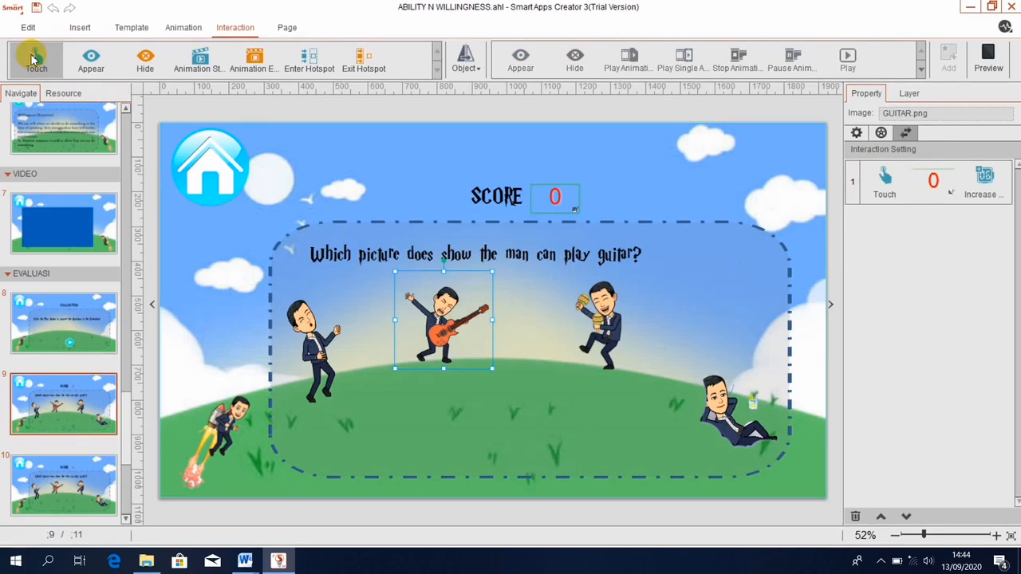
{"action": "left_click", "coordinate": [465, 66]}
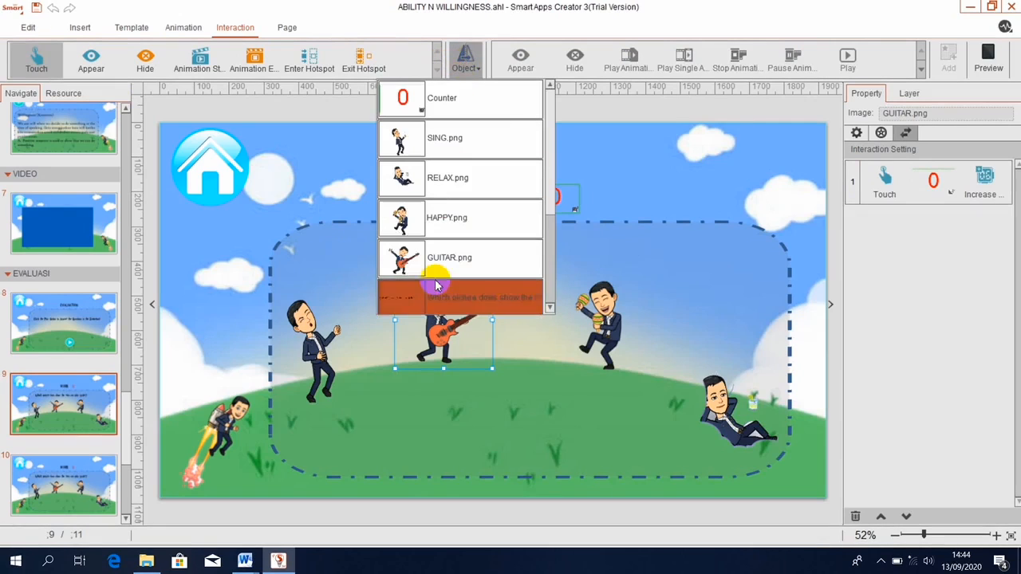
{"action": "left_click", "coordinate": [447, 256]}
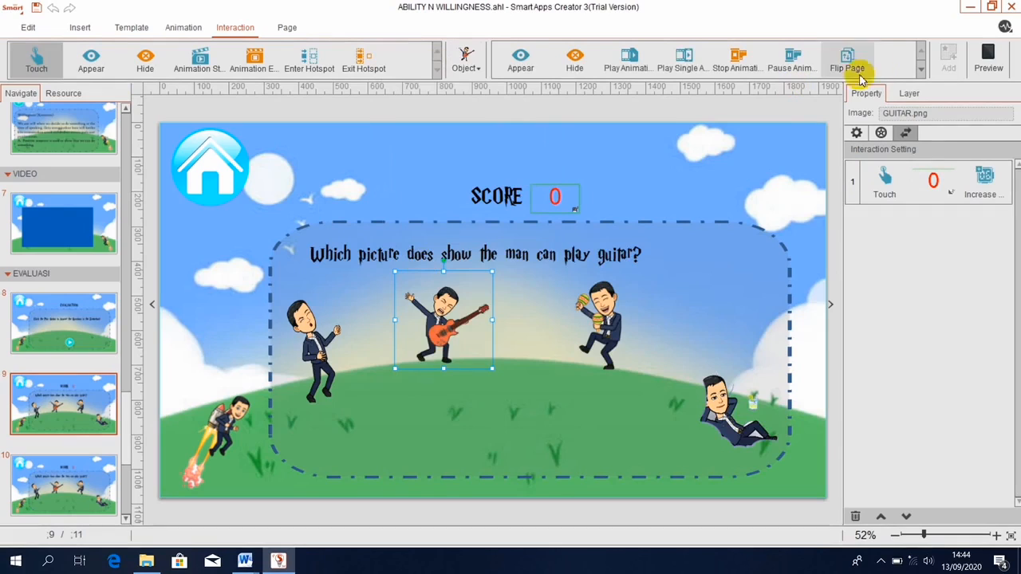
{"action": "left_click", "coordinate": [922, 70]}
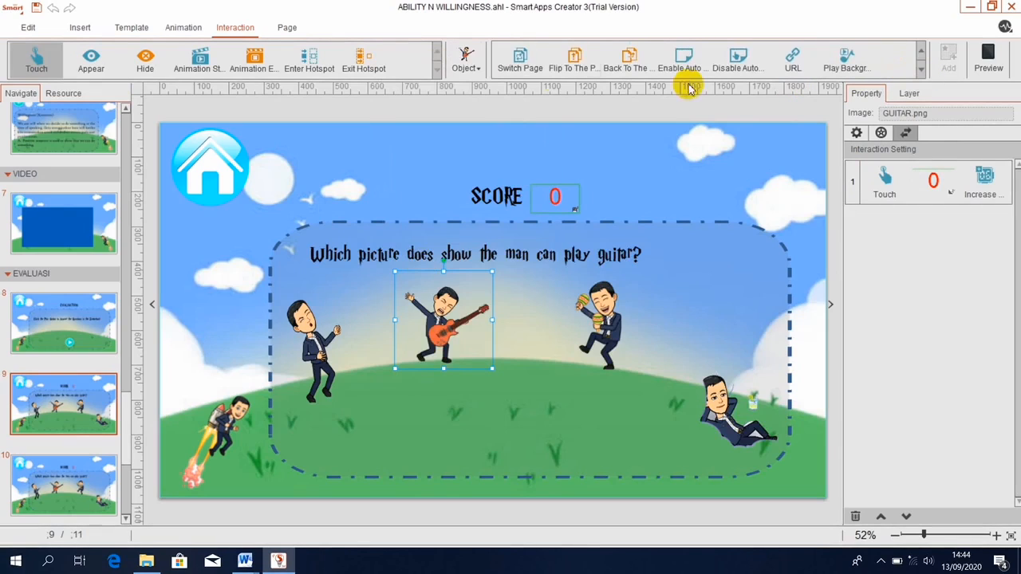
{"action": "left_click", "coordinate": [519, 64]}
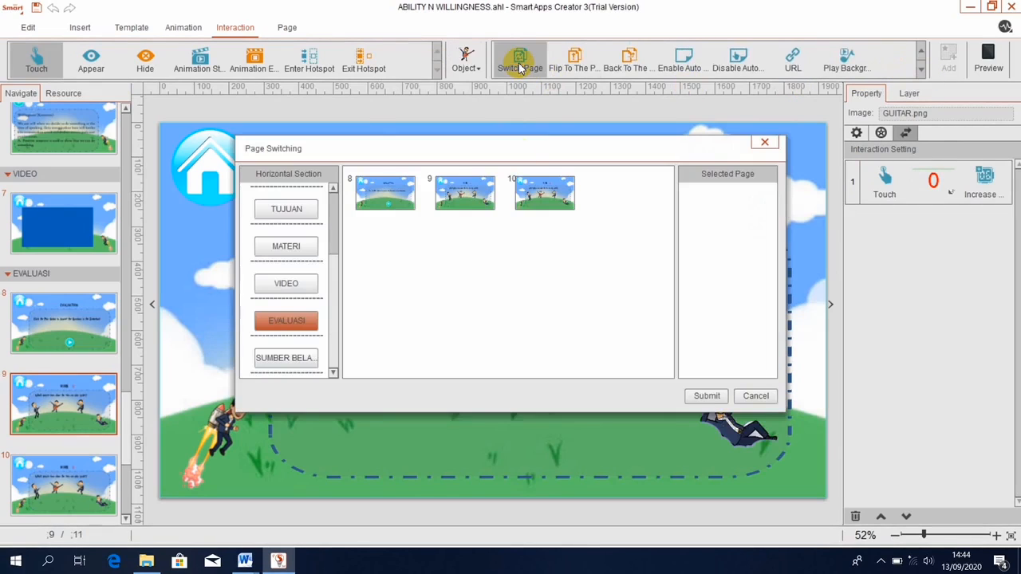
{"action": "left_click", "coordinate": [528, 199]}
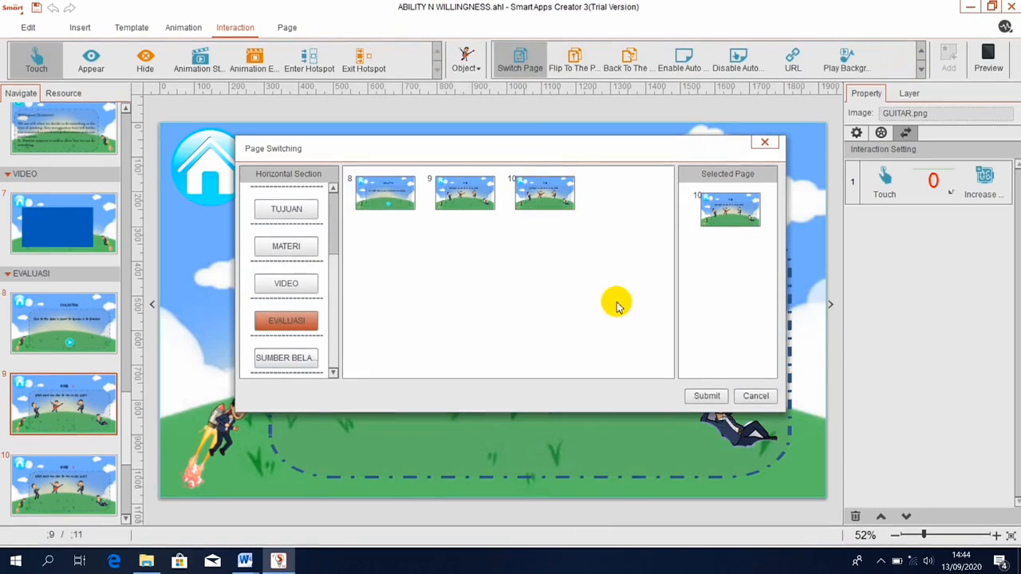
{"action": "left_click", "coordinate": [705, 396]}
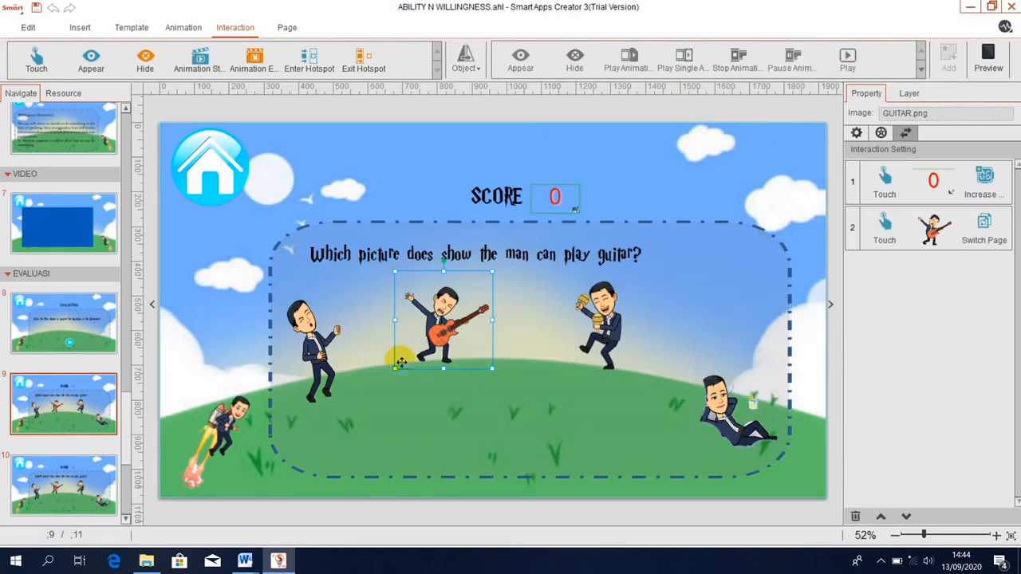
{"action": "left_click", "coordinate": [316, 342]}
{"action": "left_click", "coordinate": [316, 341]}
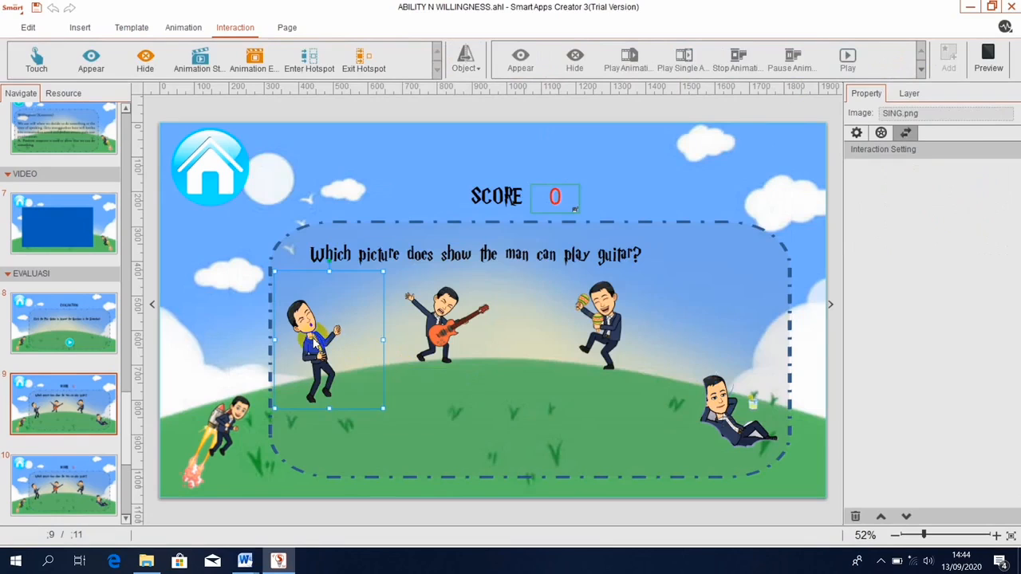
Give SING.png a touch action that switches to page 10.
{"action": "left_click", "coordinate": [37, 57]}
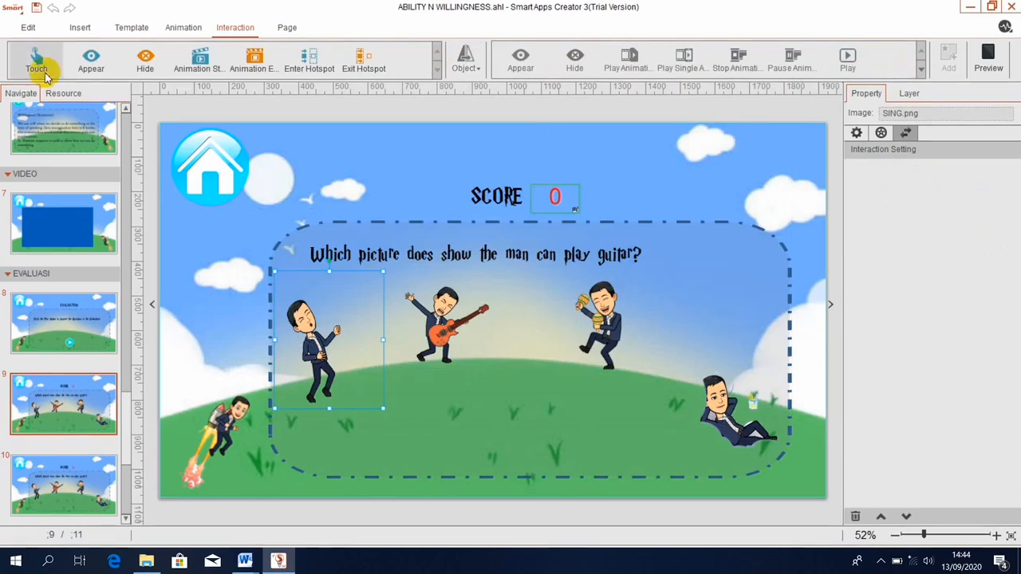
{"action": "left_click", "coordinate": [471, 68]}
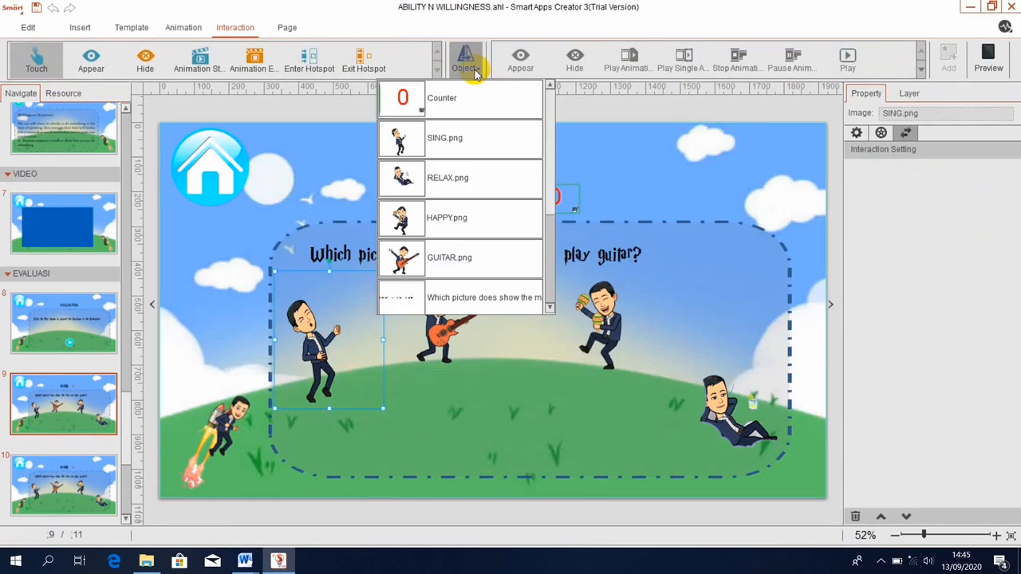
{"action": "left_click", "coordinate": [433, 137]}
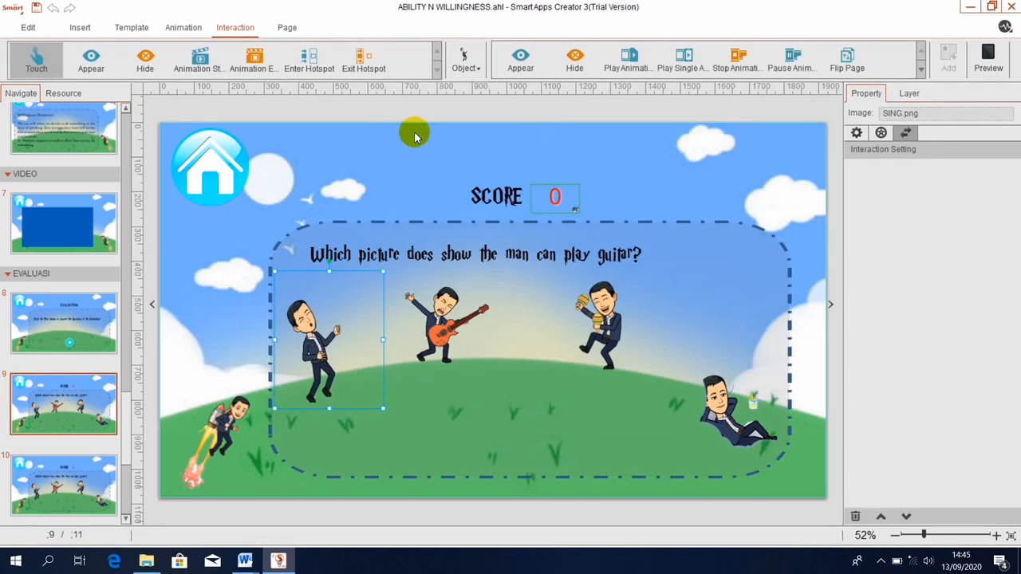
{"action": "left_click", "coordinate": [921, 72]}
{"action": "left_click", "coordinate": [519, 64]}
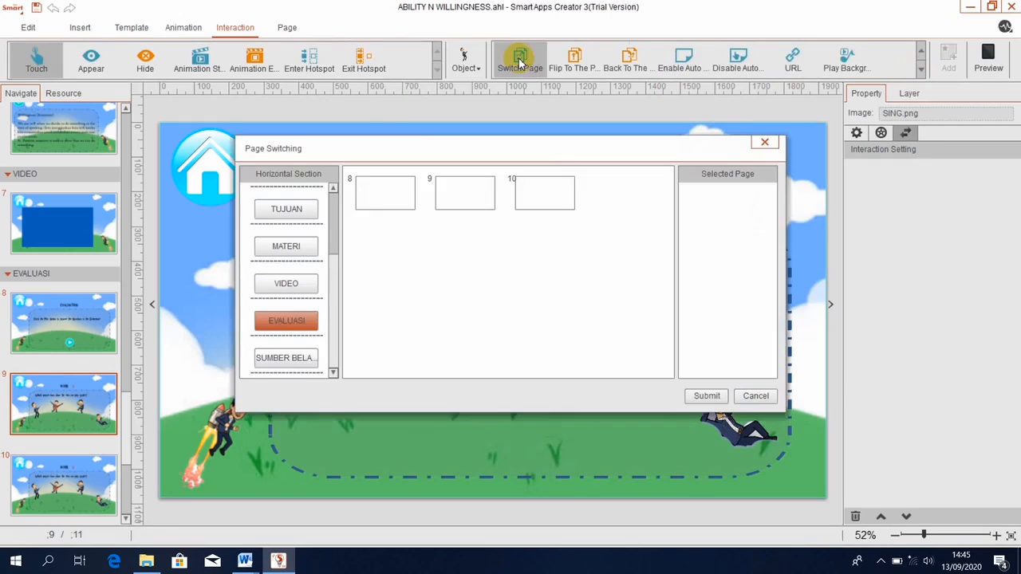
{"action": "left_click", "coordinate": [538, 194]}
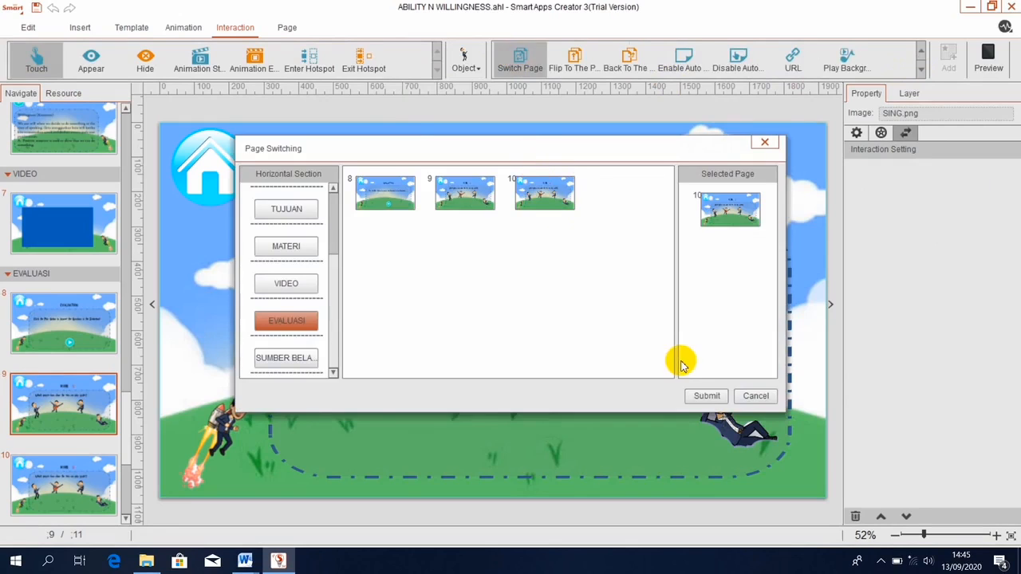
{"action": "left_click", "coordinate": [697, 396]}
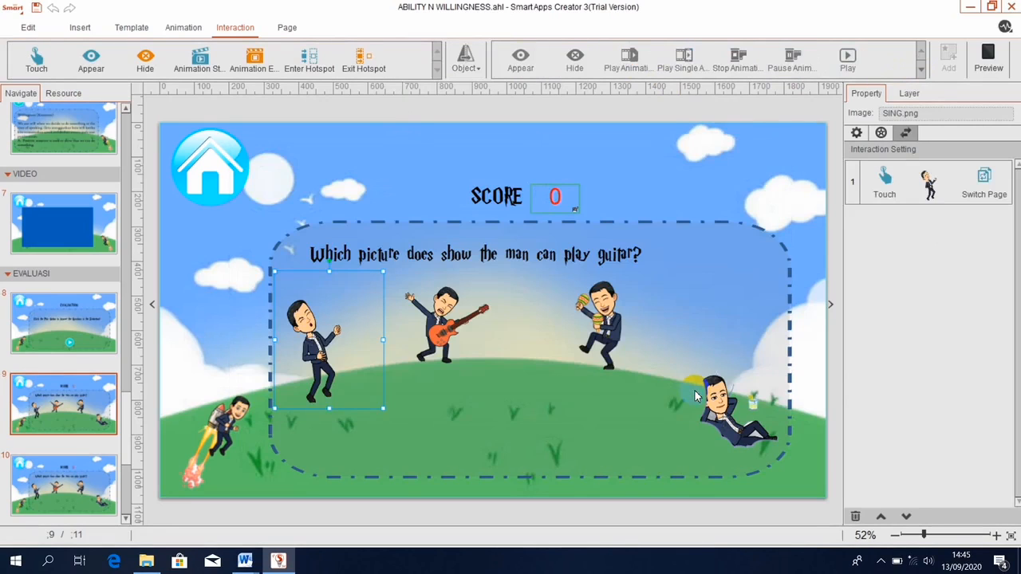
{"action": "left_click", "coordinate": [335, 206]}
Make touching the cheering man (HAPPY.png) on page 9 switch to page 10.
{"action": "left_click", "coordinate": [604, 318]}
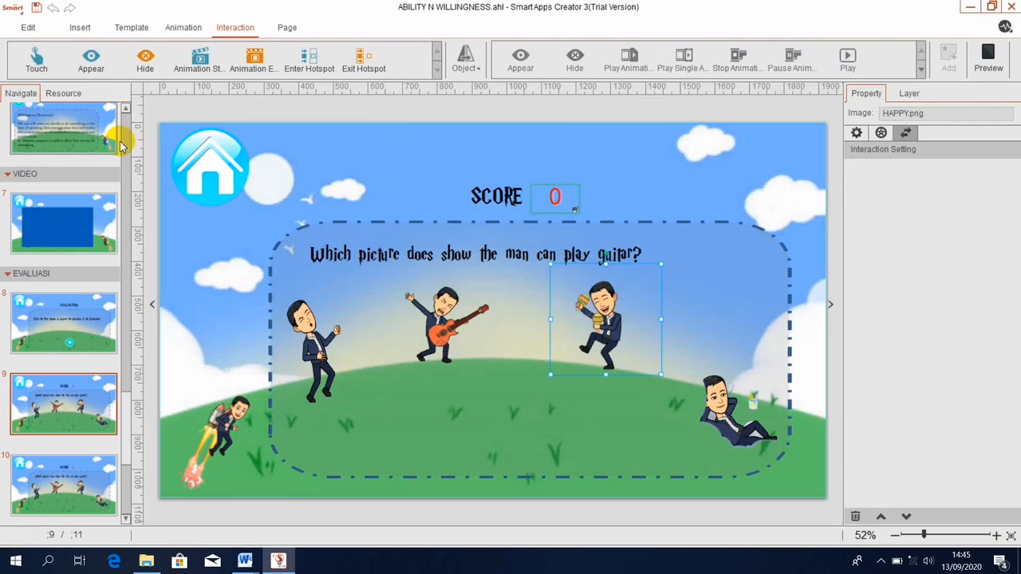
{"action": "left_click", "coordinate": [36, 59]}
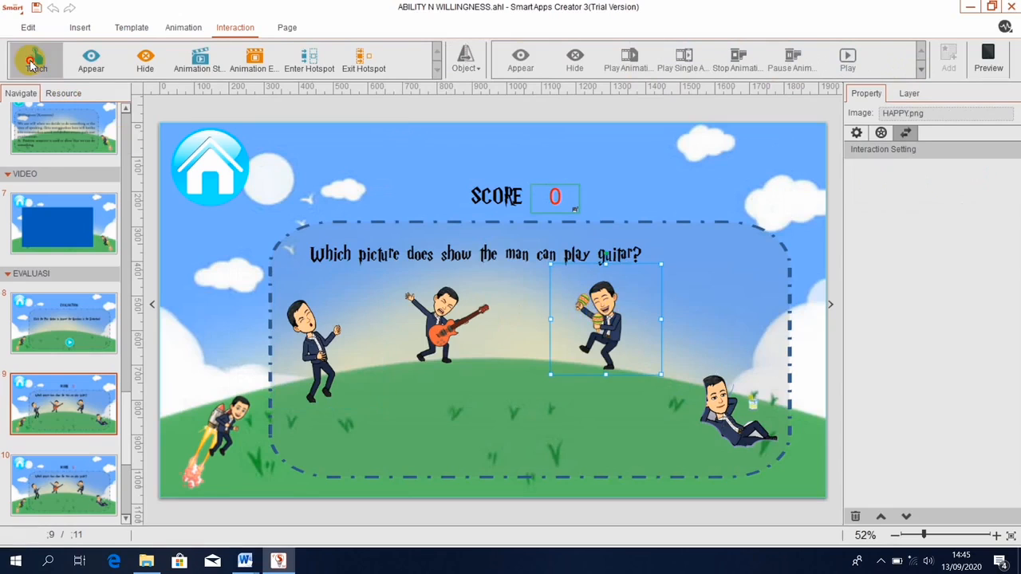
{"action": "left_click", "coordinate": [466, 64]}
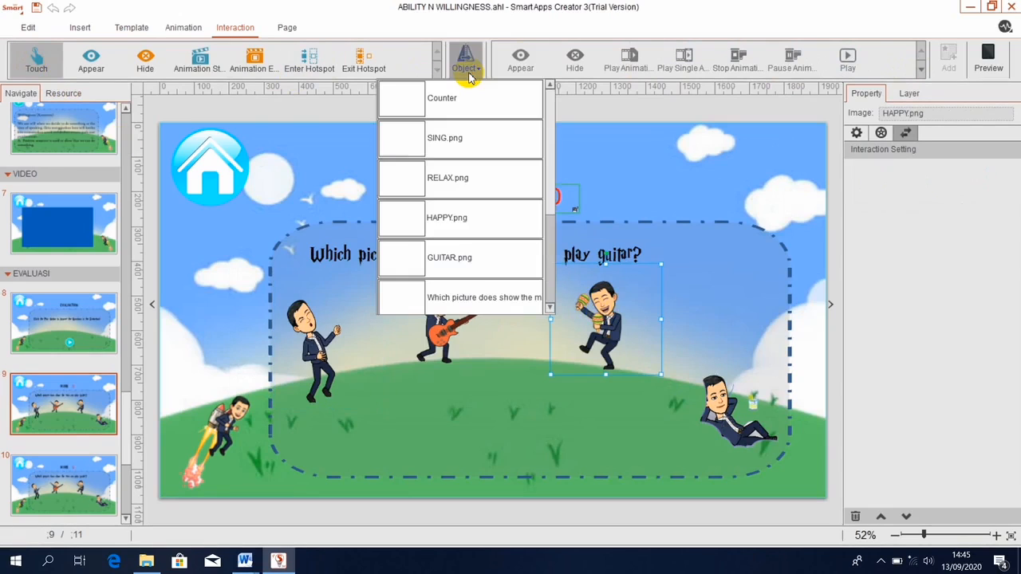
{"action": "left_click", "coordinate": [441, 219]}
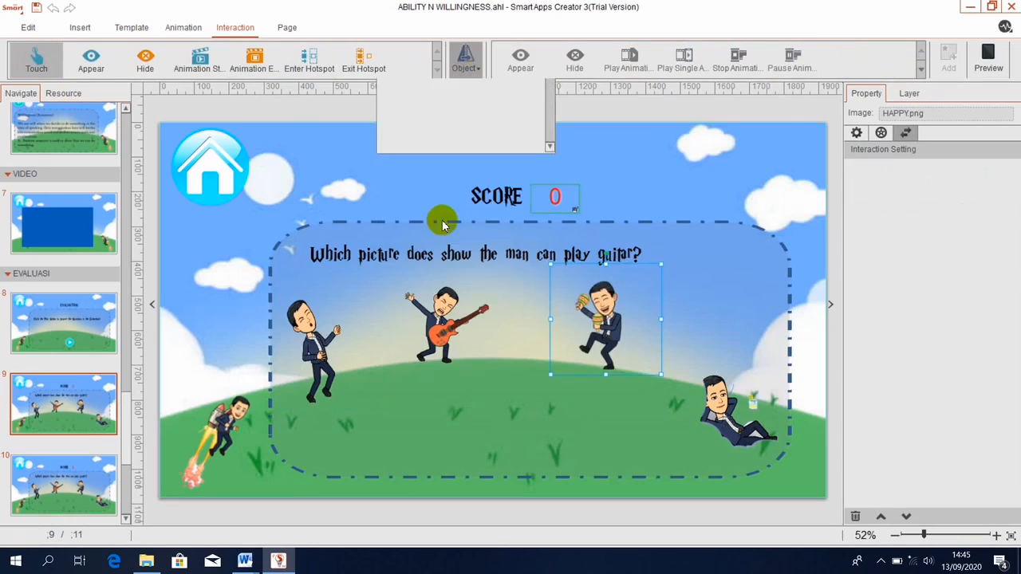
{"action": "left_click", "coordinate": [923, 69]}
{"action": "left_click", "coordinate": [520, 62]}
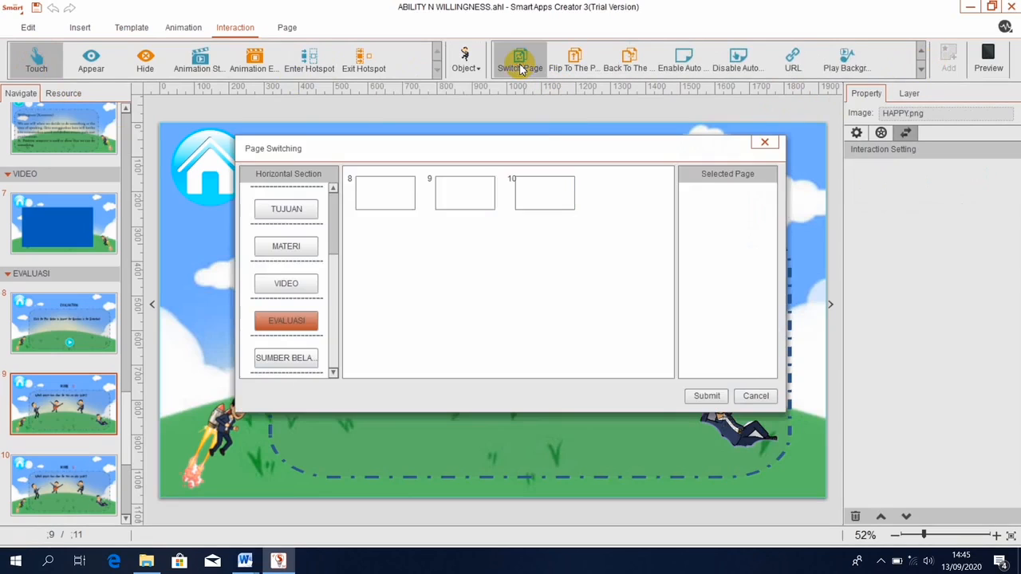
{"action": "left_click", "coordinate": [543, 202]}
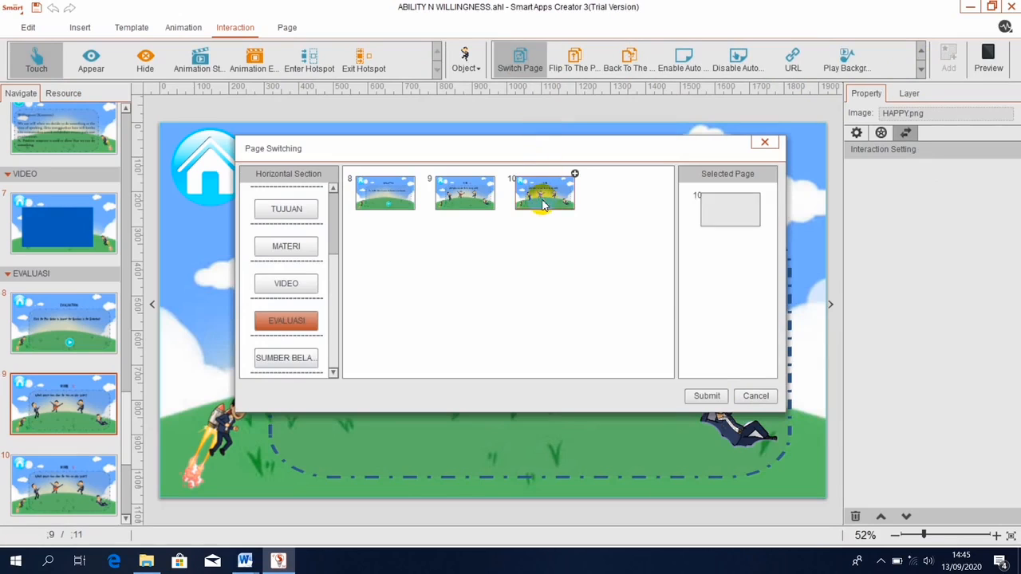
{"action": "left_click", "coordinate": [710, 396]}
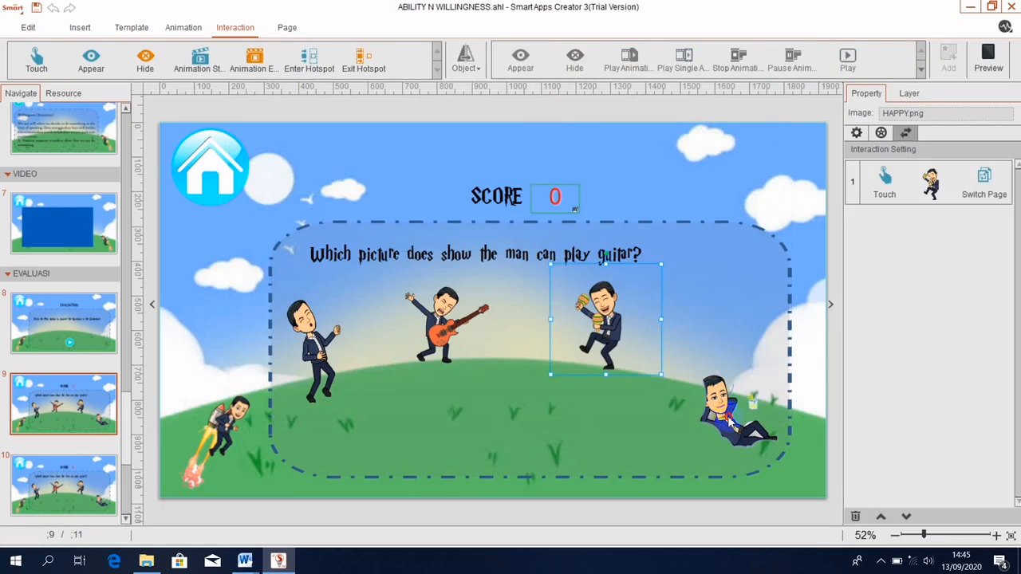
Make touching the reclining man (RELAX.png) also switch to page 10.
{"action": "left_click", "coordinate": [717, 401]}
{"action": "left_click", "coordinate": [20, 63]}
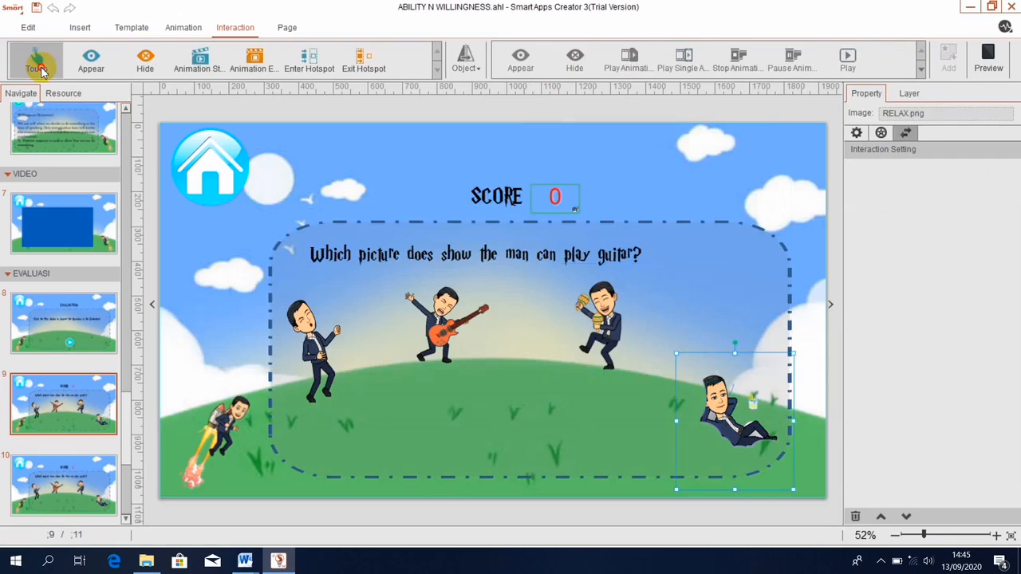
{"action": "left_click", "coordinate": [469, 68]}
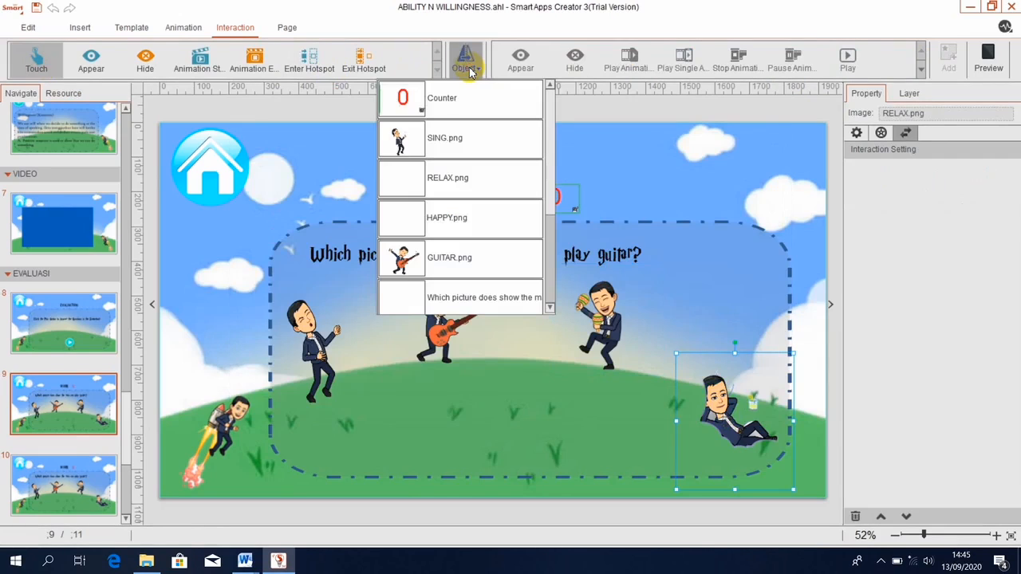
{"action": "left_click", "coordinate": [405, 182]}
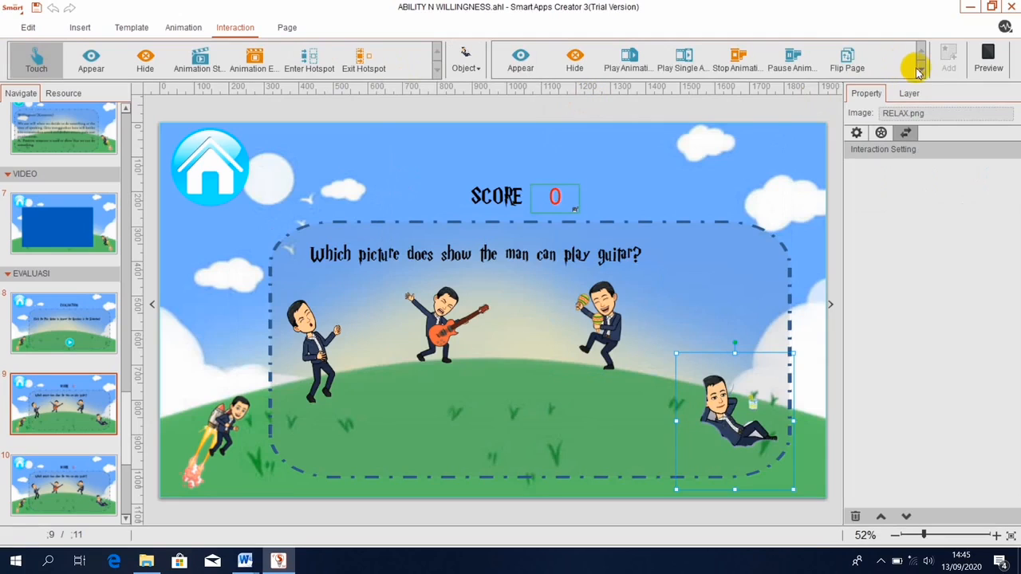
{"action": "left_click", "coordinate": [920, 71]}
{"action": "left_click", "coordinate": [520, 65]}
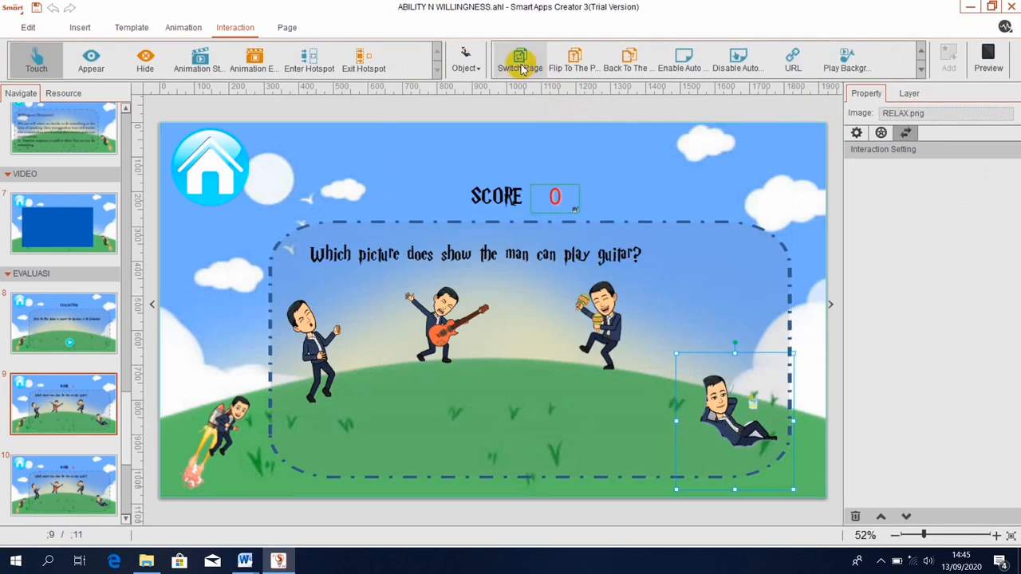
{"action": "mouse_move", "coordinate": [541, 187]}
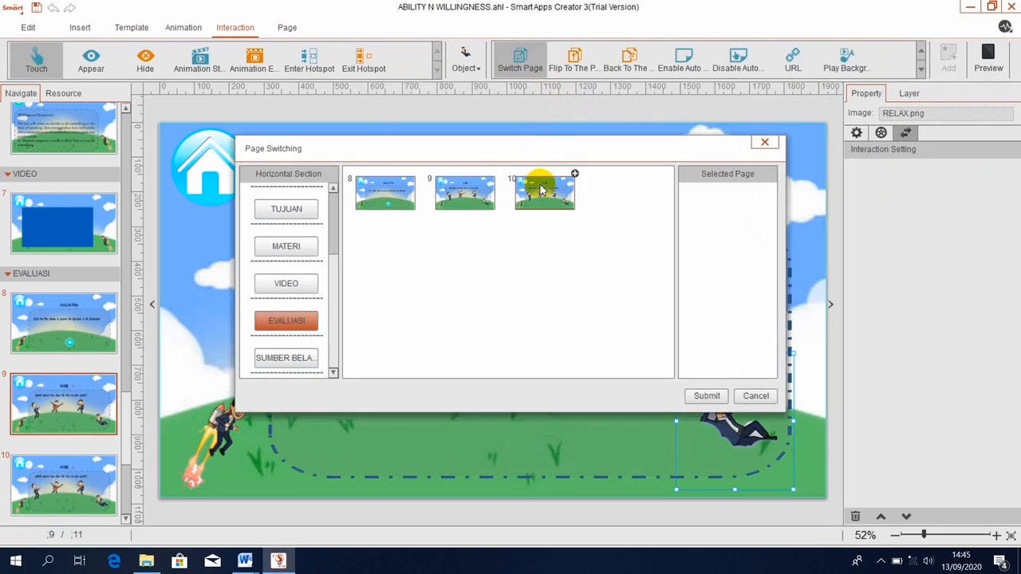
{"action": "left_click", "coordinate": [541, 187]}
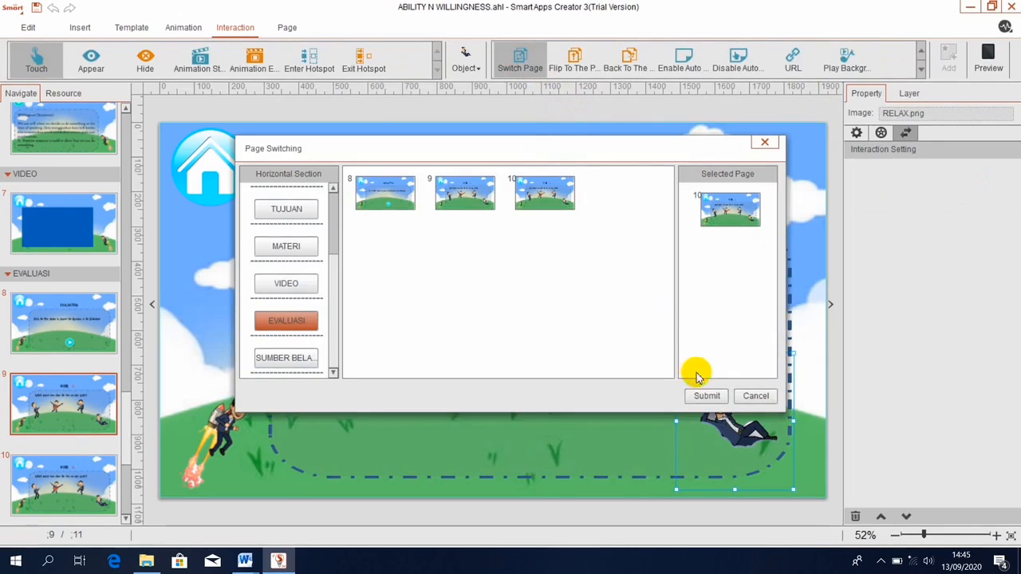
{"action": "left_click", "coordinate": [705, 394]}
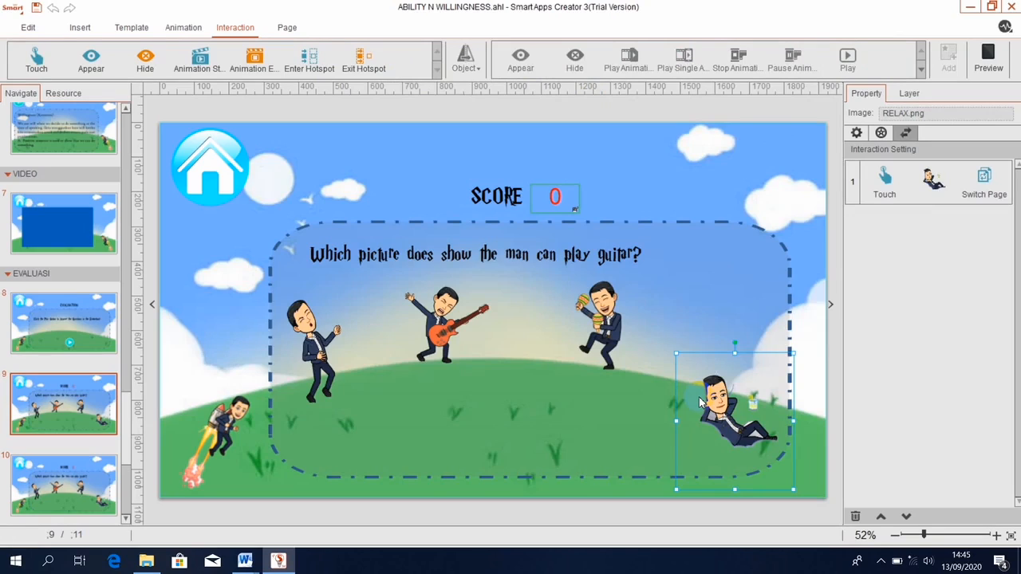
Preview the page, confirm tapping the guitar player raises the score to 20, then open page 10.
{"action": "left_click", "coordinate": [988, 62]}
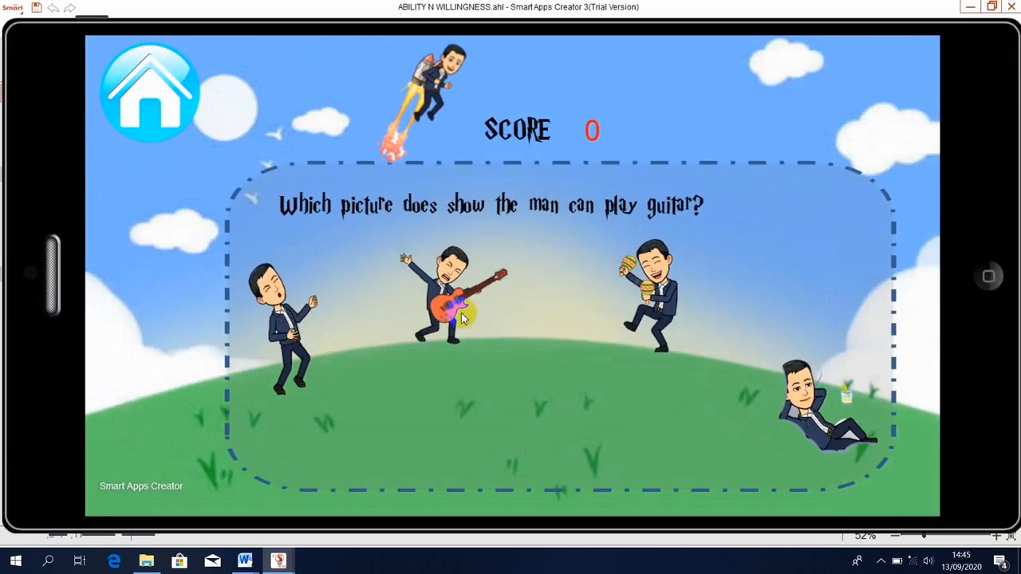
{"action": "left_click", "coordinate": [440, 310]}
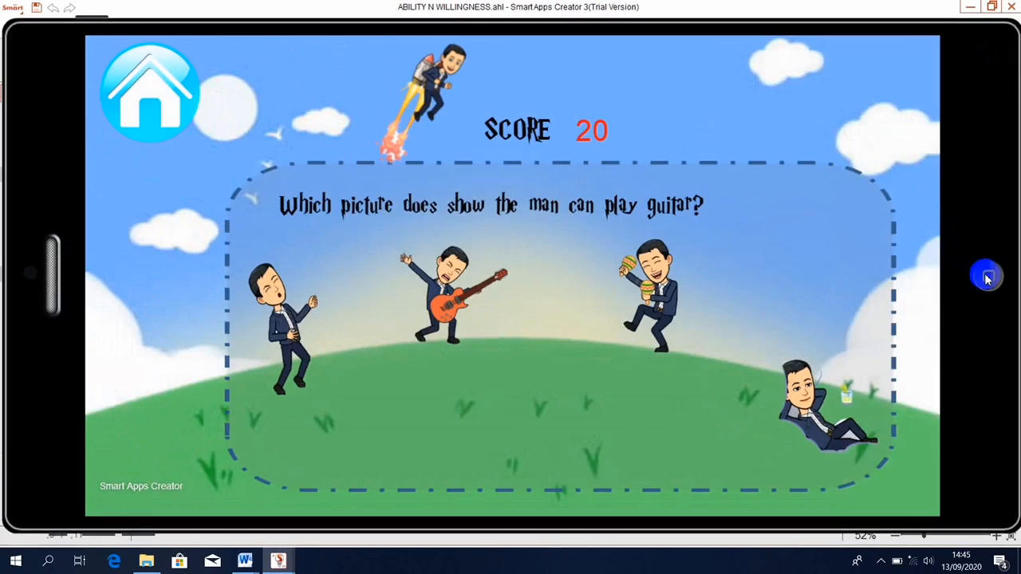
{"action": "left_click", "coordinate": [988, 277]}
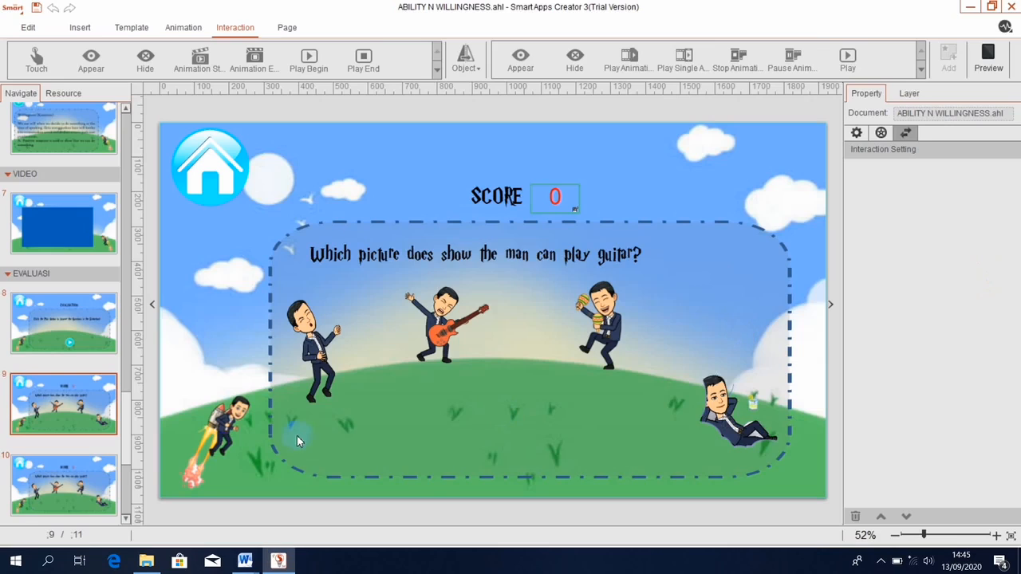
{"action": "left_click", "coordinate": [100, 489]}
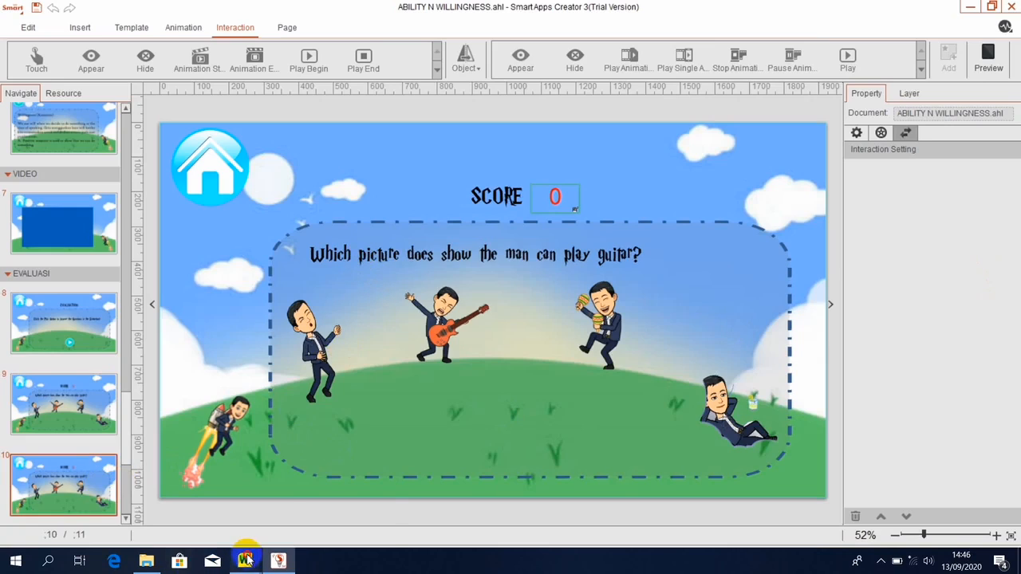
Copy the swimming dialogue lines from the Evaluasi Word document and return to Smart Apps Creator.
{"action": "mouse_move", "coordinate": [246, 561]}
{"action": "left_click", "coordinate": [273, 529]}
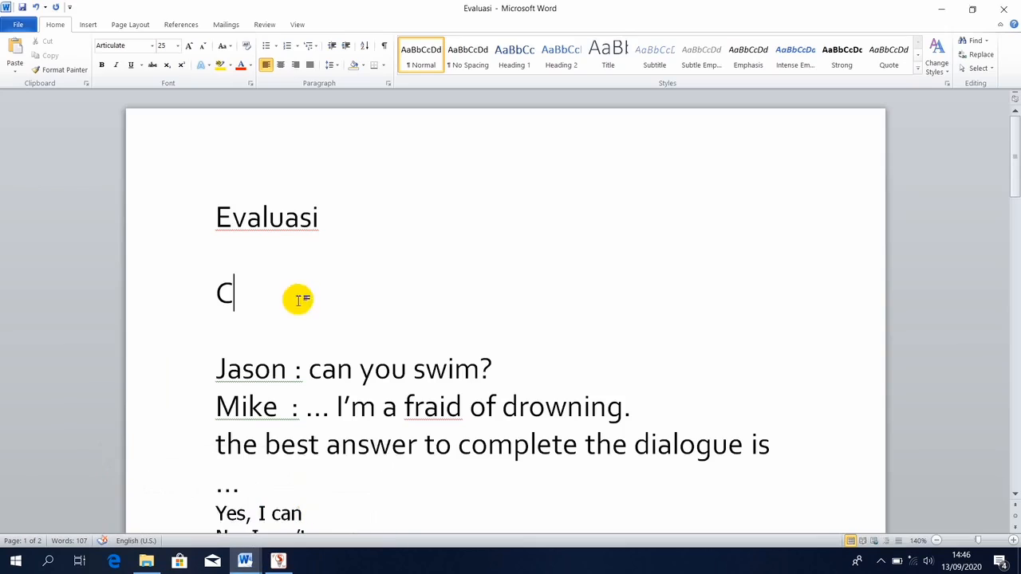
{"action": "left_click", "coordinate": [213, 366]}
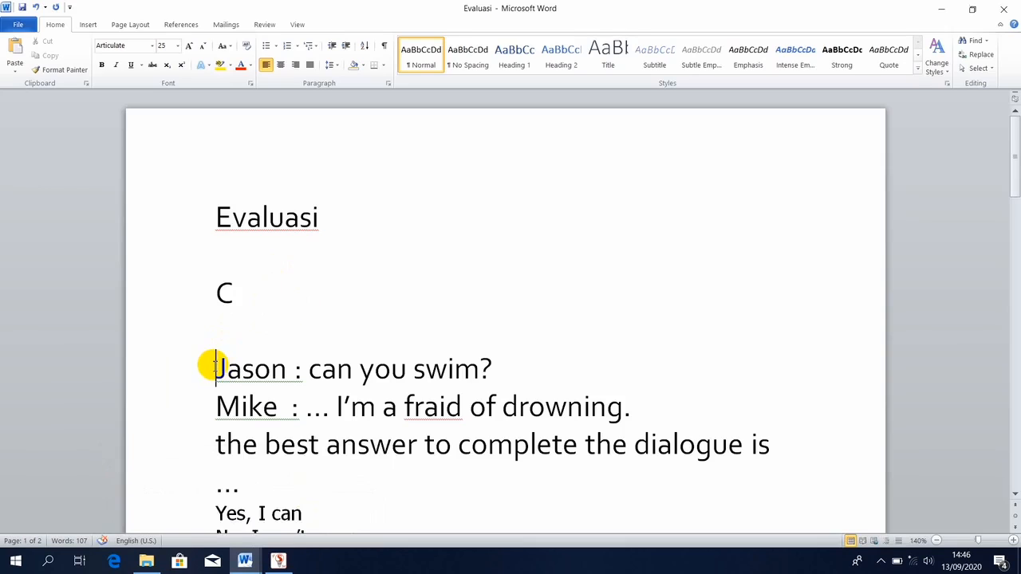
{"action": "key", "text": "shift+Down"}
{"action": "key", "text": "shift+Down"}
{"action": "key", "text": "shift+Down"}
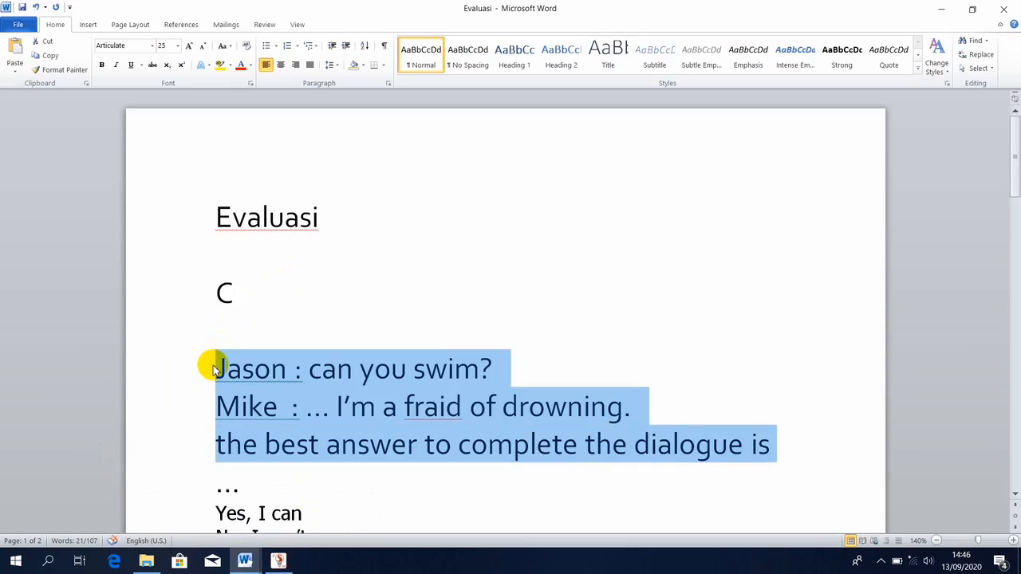
{"action": "key", "text": "shift+Down"}
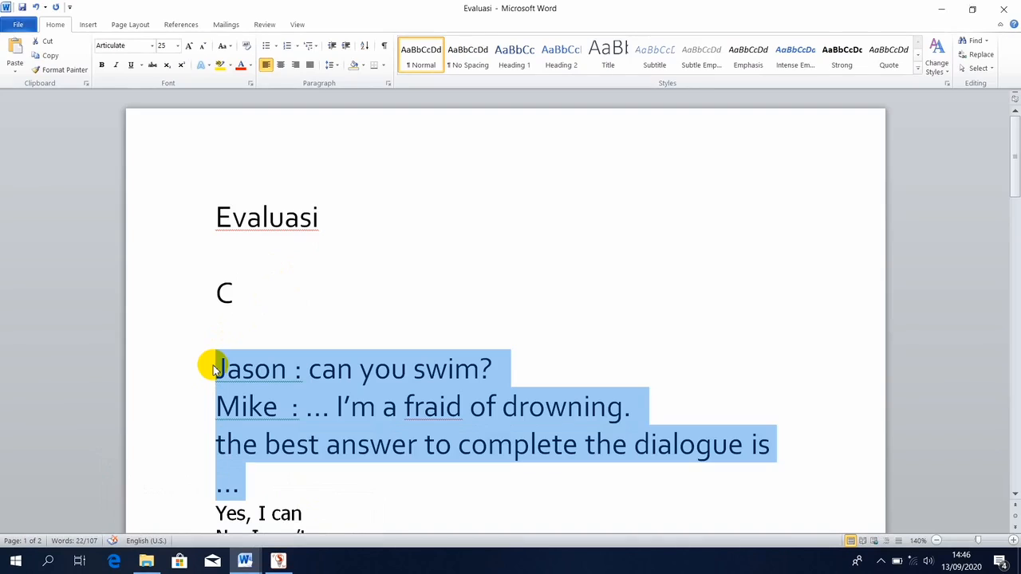
{"action": "left_click", "coordinate": [279, 561]}
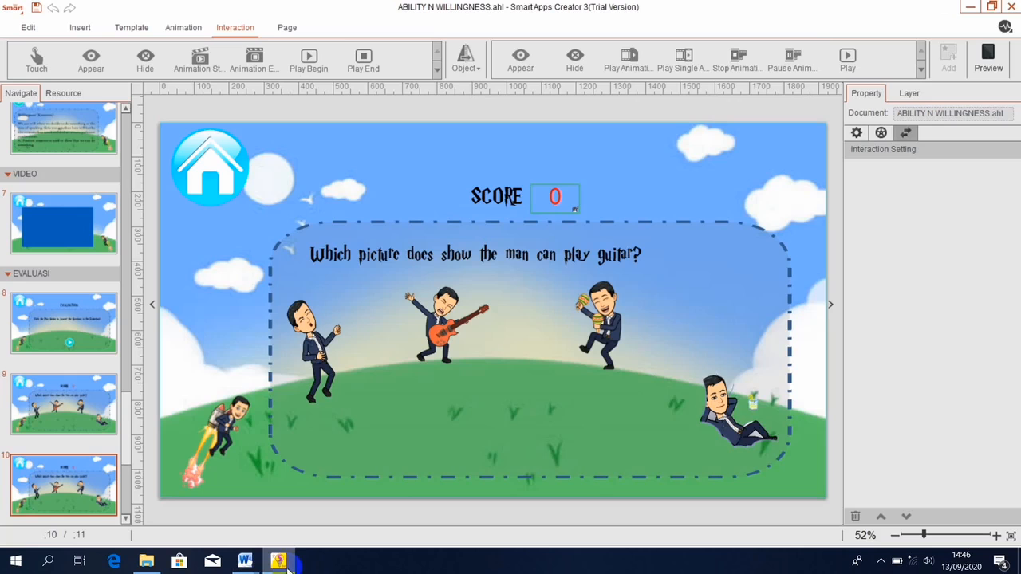
Replace the guitar question text with the pasted swimming dialogue at font size 66.
{"action": "left_click", "coordinate": [443, 256]}
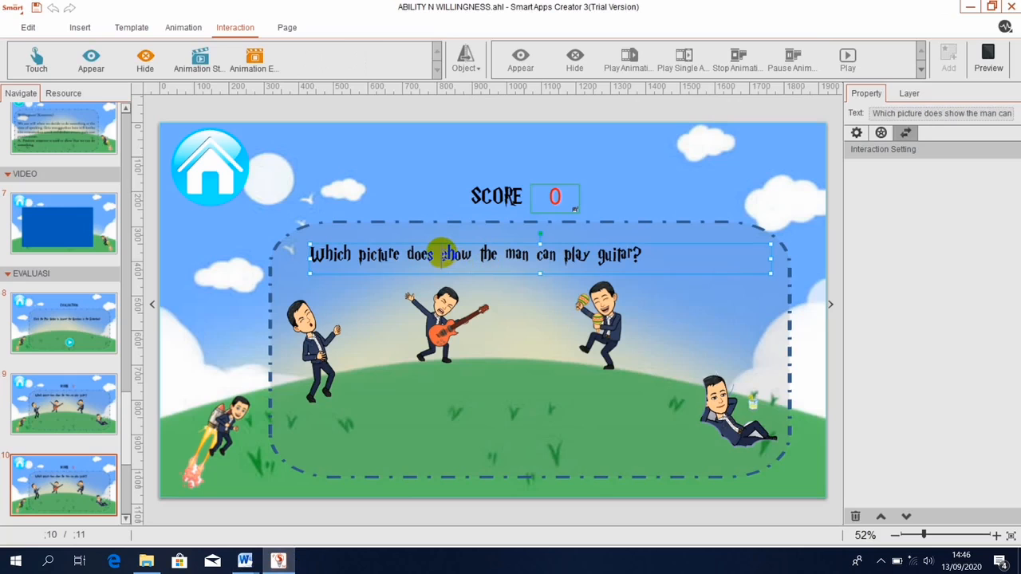
{"action": "double_click", "coordinate": [443, 256]}
{"action": "key", "text": "BackSpace"}
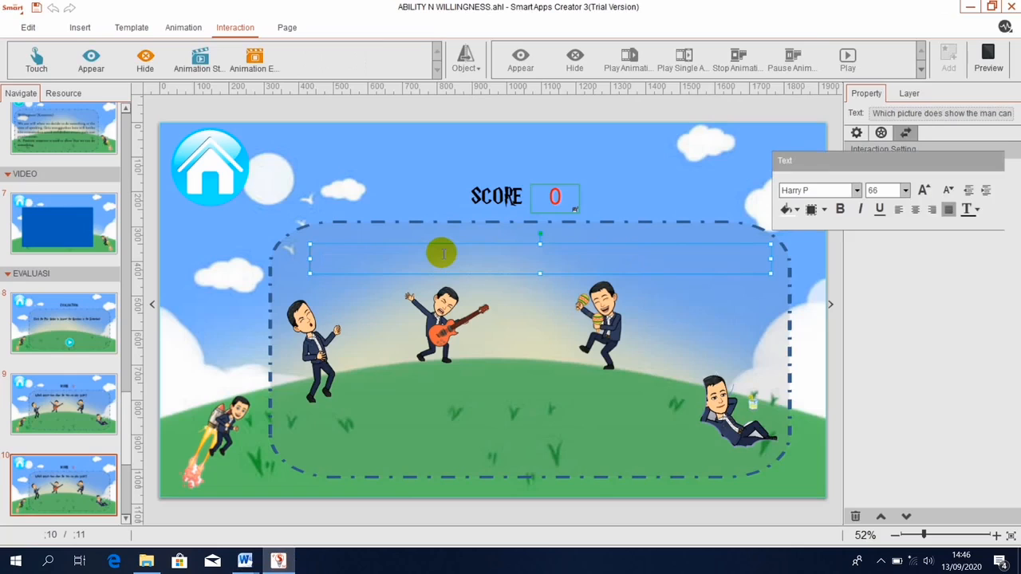
{"action": "type", "text": "Mike : ... I'm a fond of drawing. The best answer to complete the dialogue is ..."}
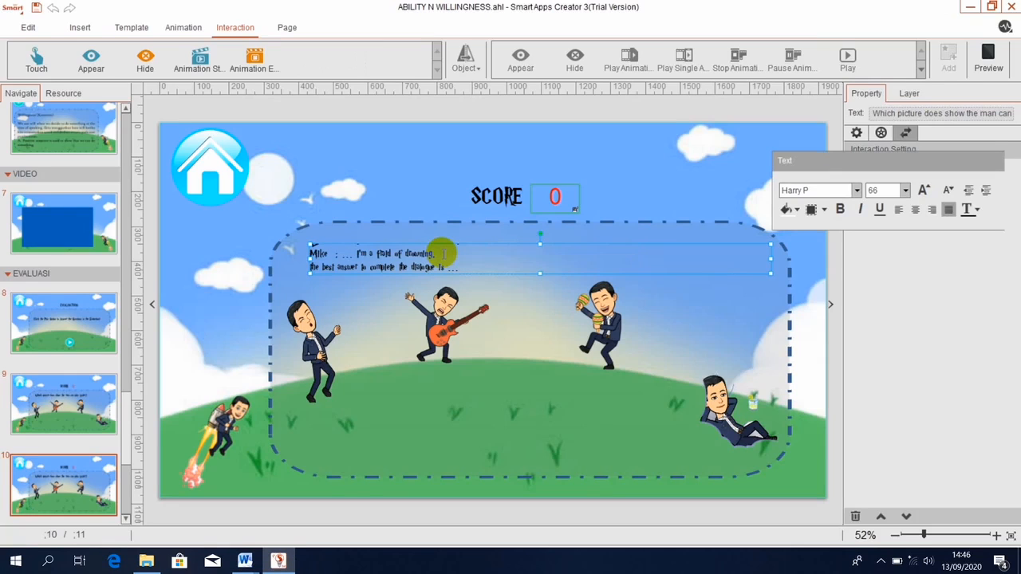
{"action": "key", "text": "ctrl+a"}
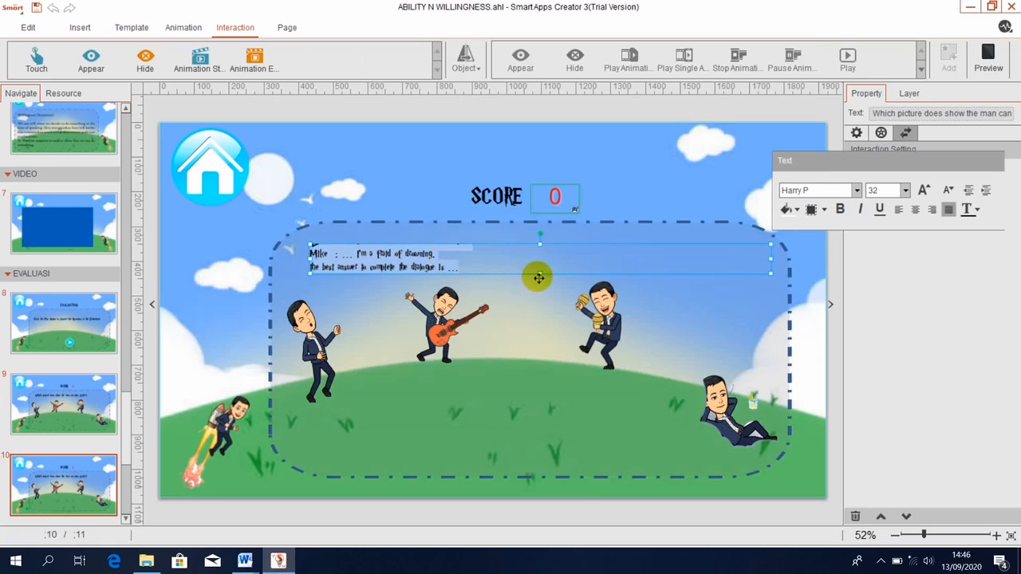
{"action": "left_click", "coordinate": [877, 190]}
{"action": "left_click", "coordinate": [881, 190]}
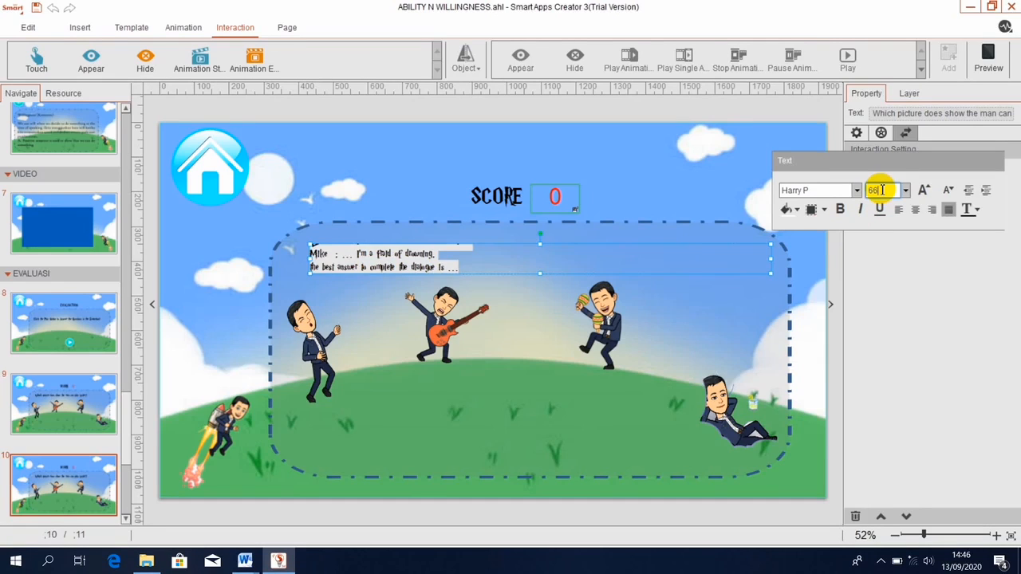
{"action": "key", "text": "Return"}
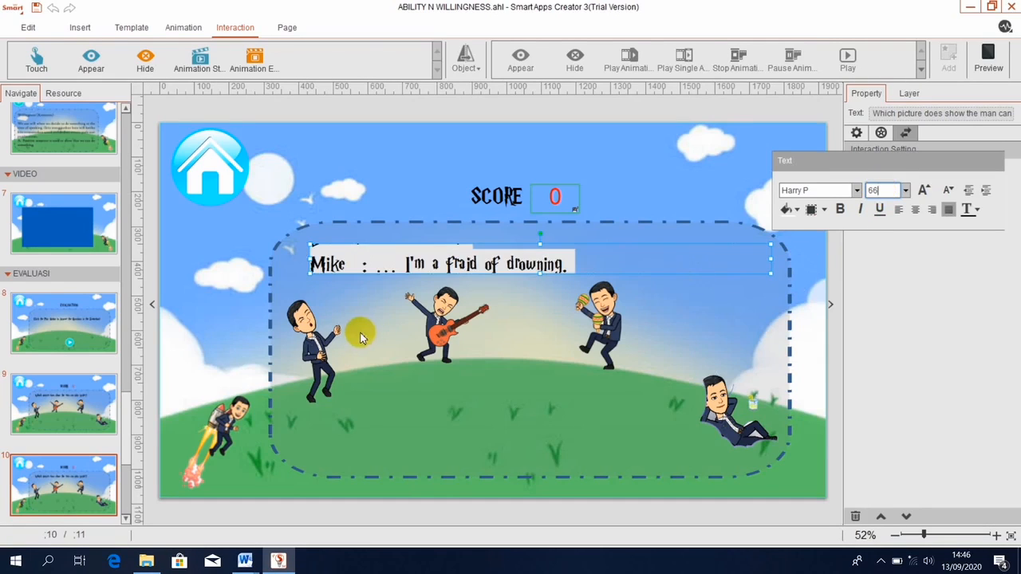
Delete the singing, guitar-playing, trophy-holding and reclining character pictures.
{"action": "left_click", "coordinate": [324, 348]}
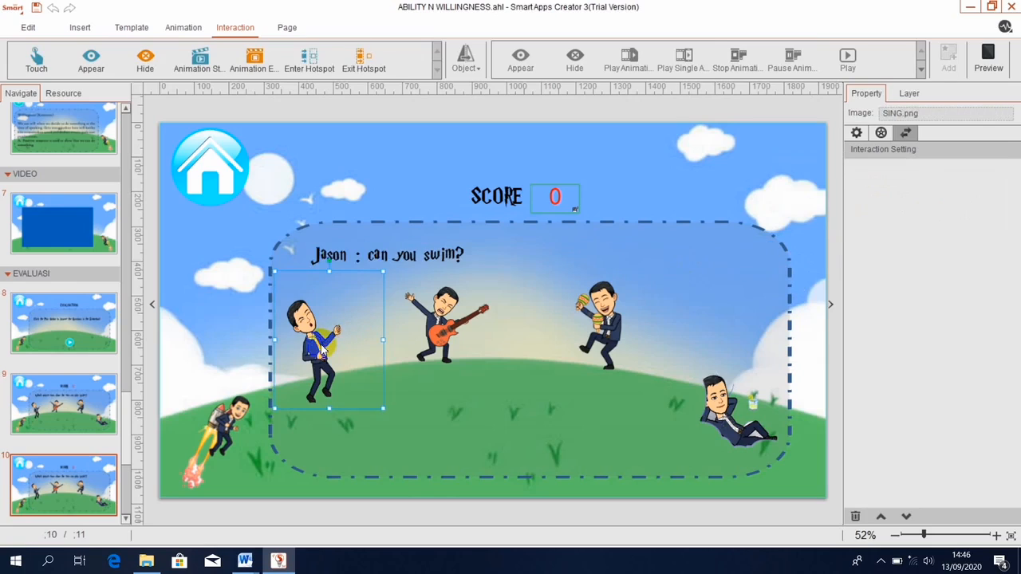
{"action": "left_click", "coordinate": [437, 333], "text": "ctrl"}
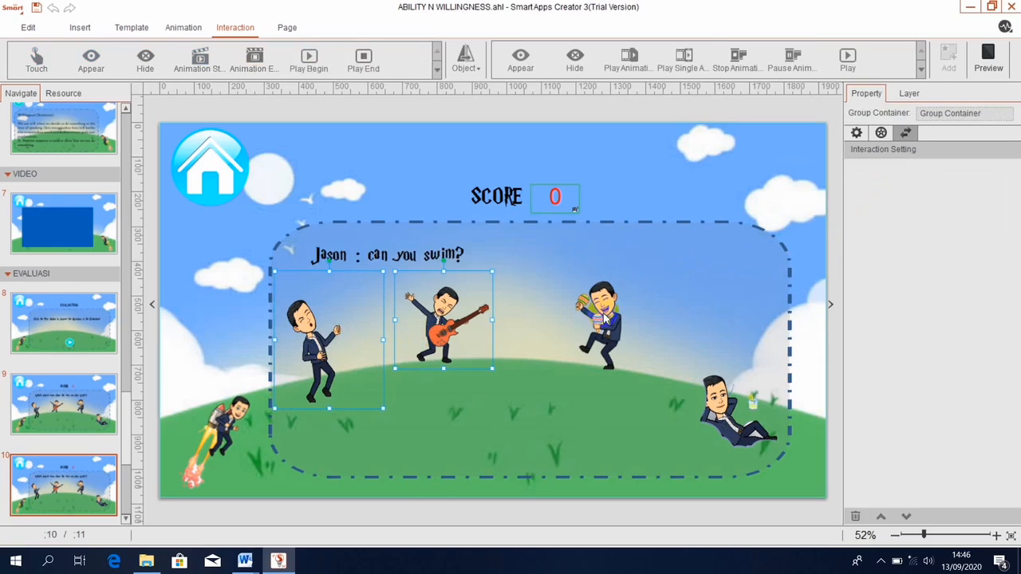
{"action": "left_click", "coordinate": [604, 318], "text": "ctrl"}
{"action": "left_click", "coordinate": [740, 421], "text": "ctrl"}
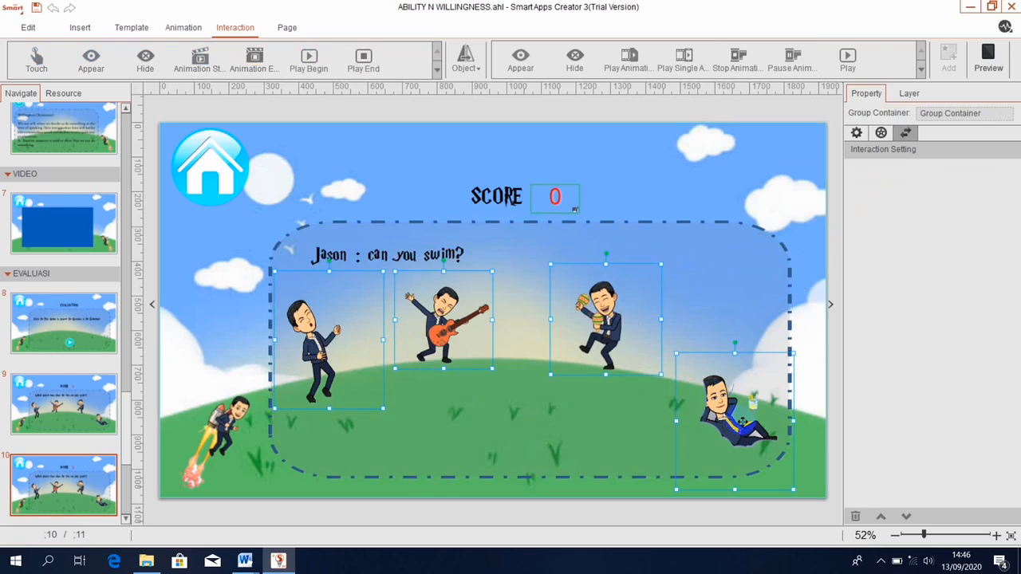
{"action": "right_click", "coordinate": [742, 421]}
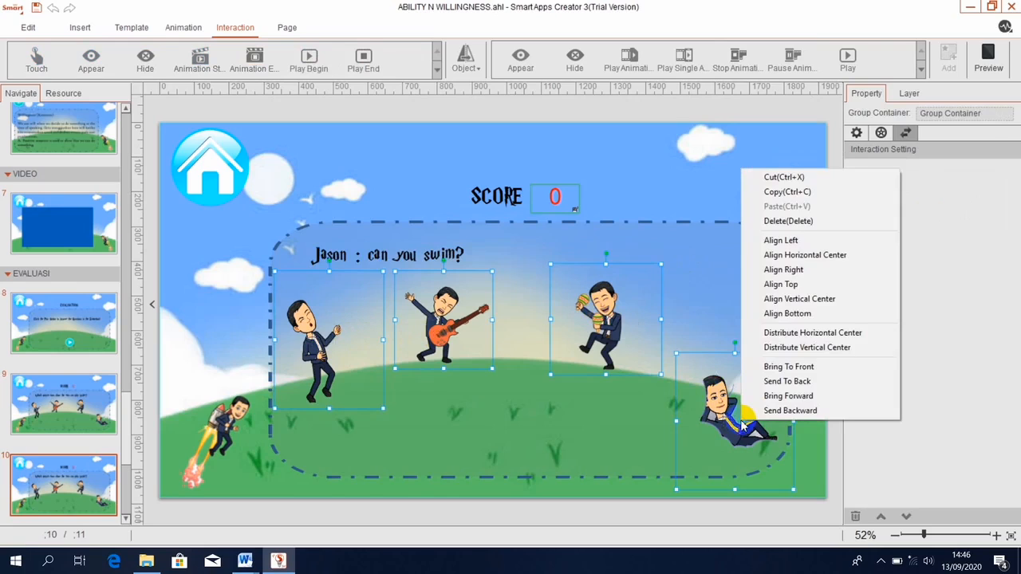
{"action": "left_click", "coordinate": [779, 223]}
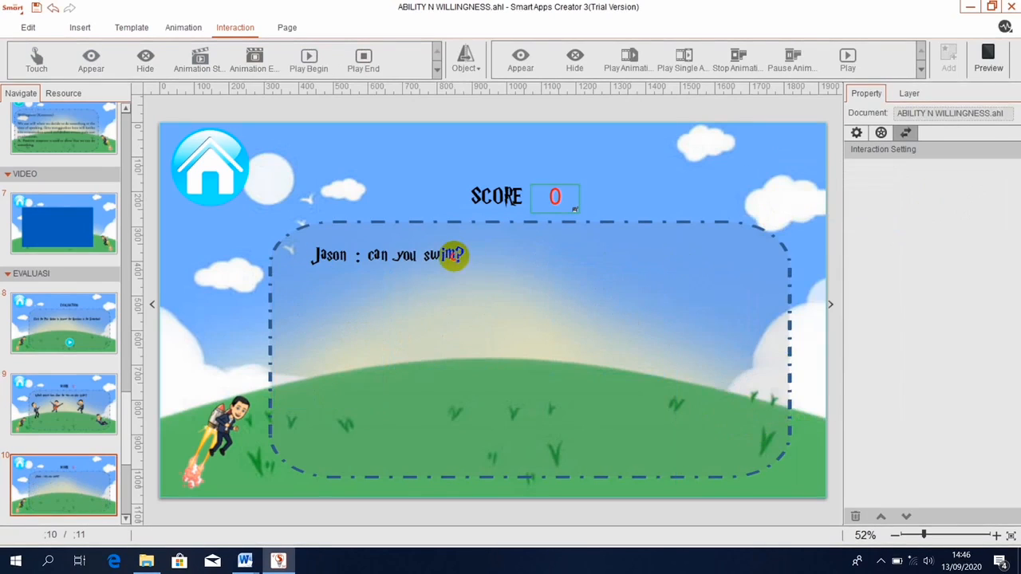
Enlarge the dialogue text box and number the Jason line '1.'.
{"action": "left_click", "coordinate": [455, 258]}
{"action": "left_click_drag", "start_coordinate": [540, 274], "coordinate": [542, 320]}
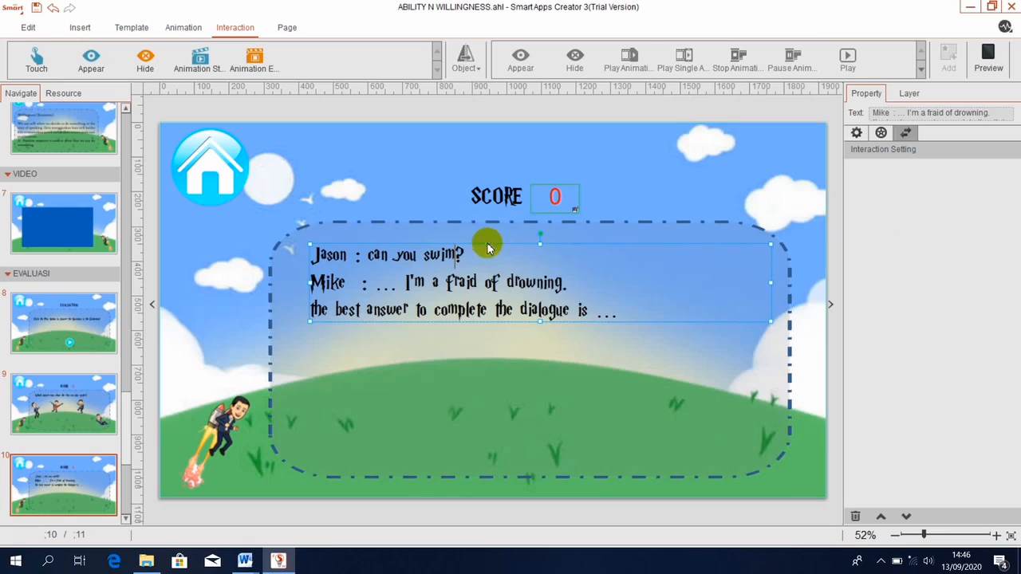
{"action": "left_click", "coordinate": [314, 255]}
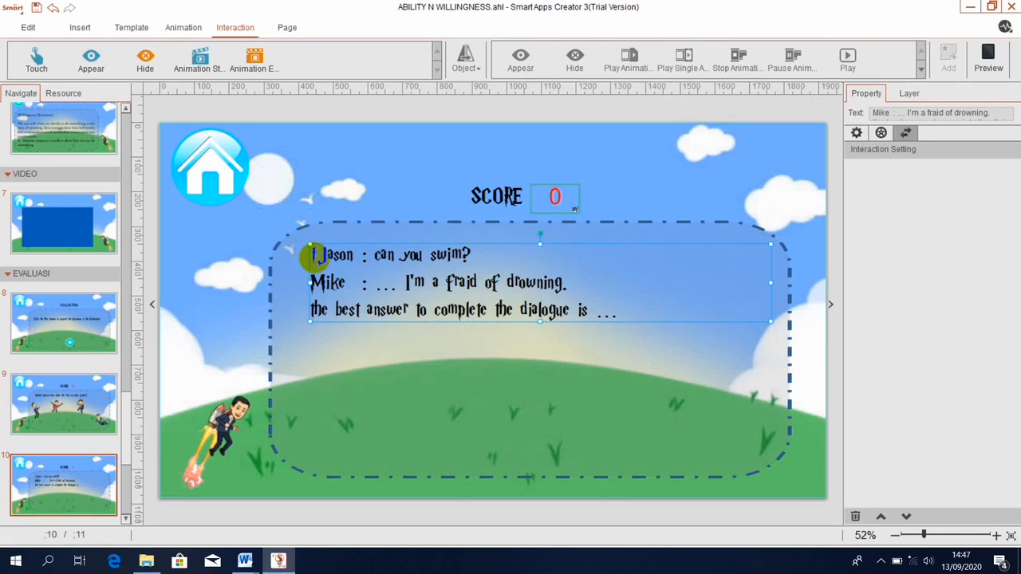
{"action": "type", "text": ". "}
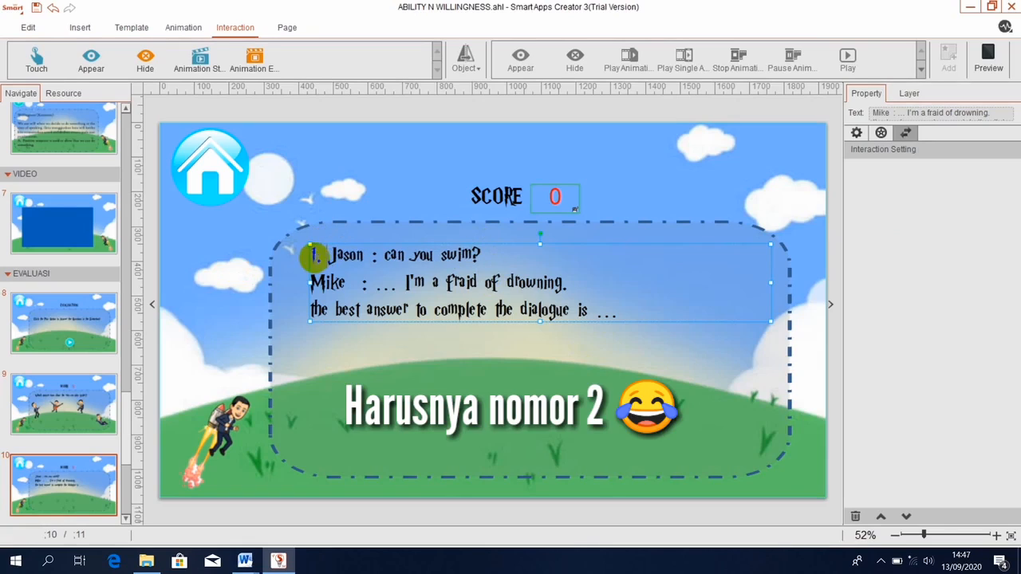
{"action": "type", "text": "0"}
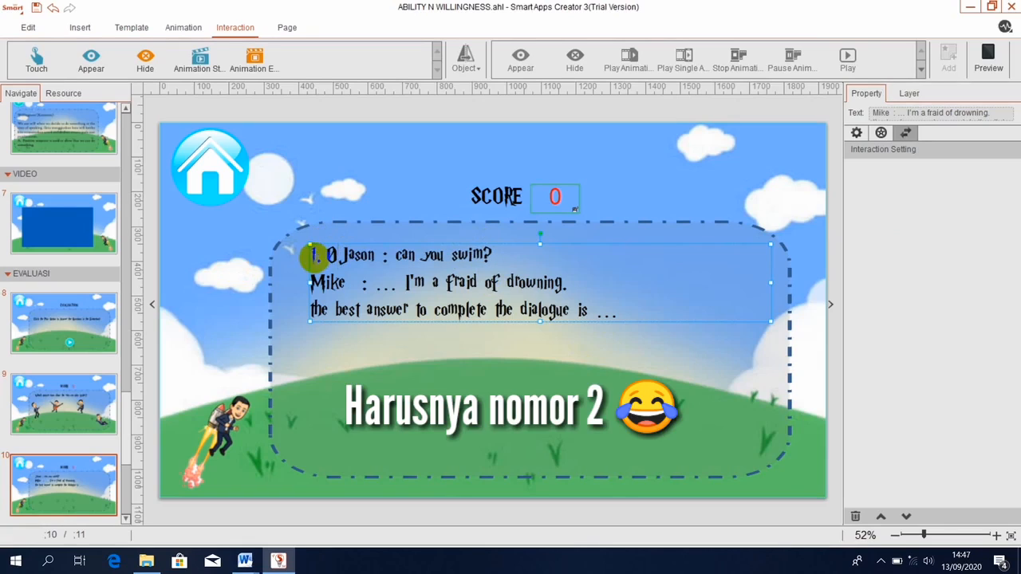
{"action": "key", "text": "BackSpace"}
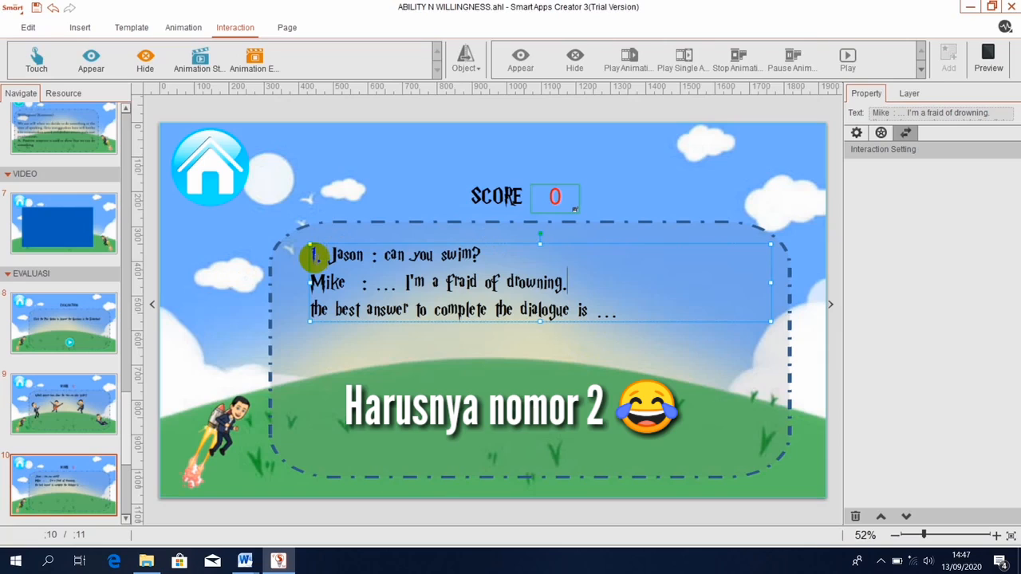
Indent the Mike and answer-prompt lines to align beneath the Jason line.
{"action": "key", "text": "Left"}
{"action": "key", "text": "Left"}
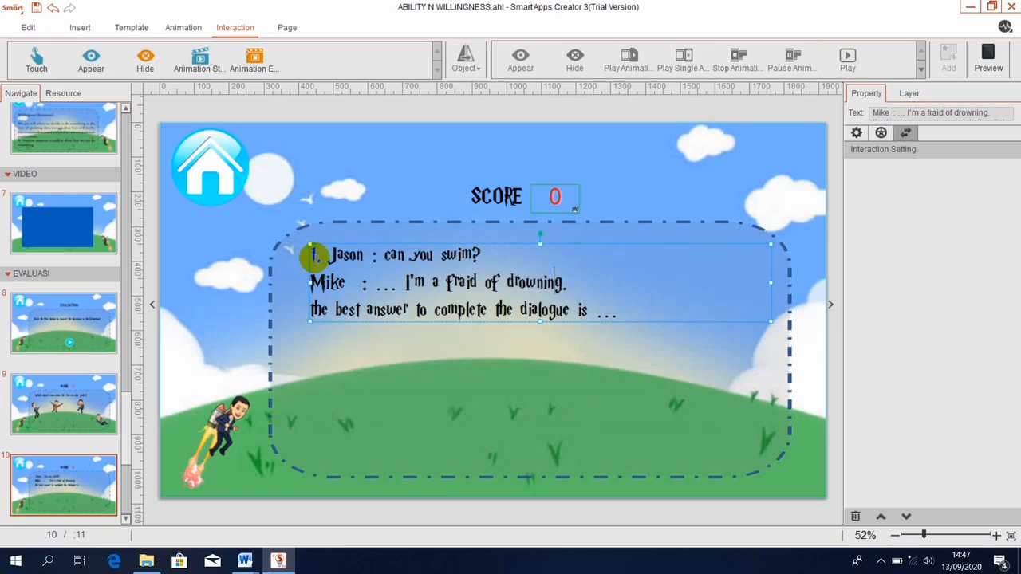
{"action": "key", "text": "Home"}
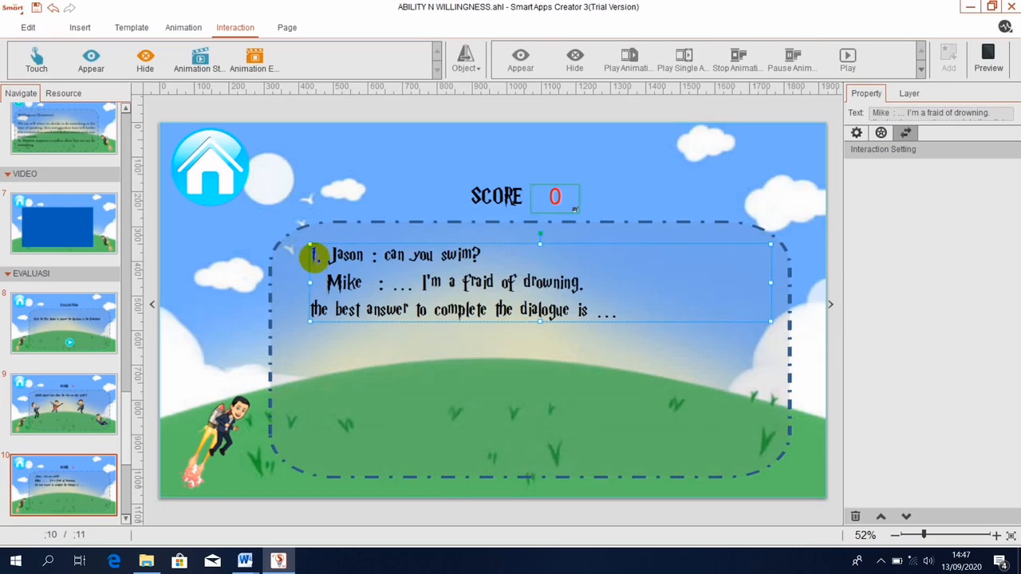
{"action": "key", "text": "Down"}
{"action": "key", "text": "Home"}
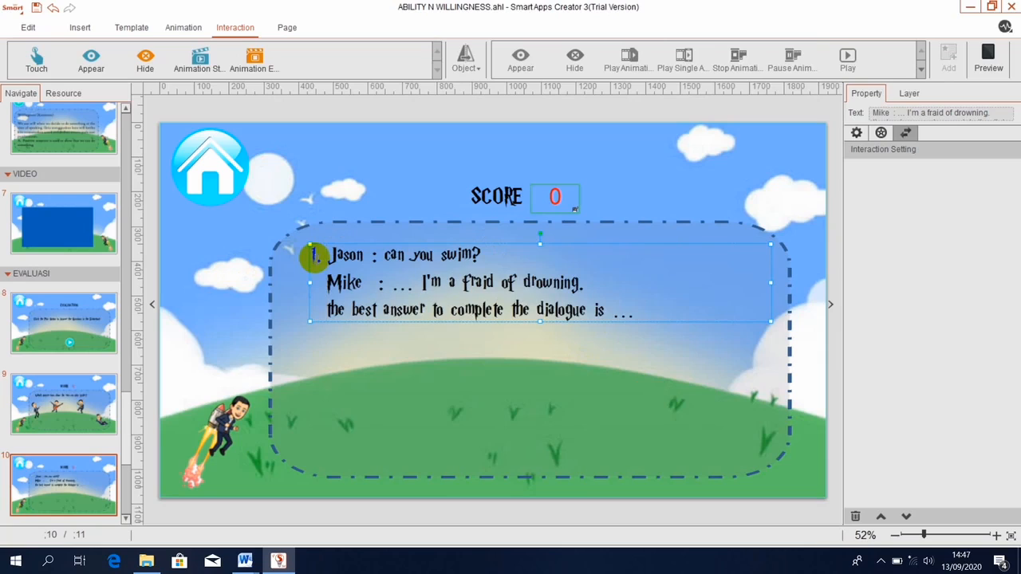
{"action": "left_click", "coordinate": [440, 346]}
{"action": "left_click", "coordinate": [439, 346]}
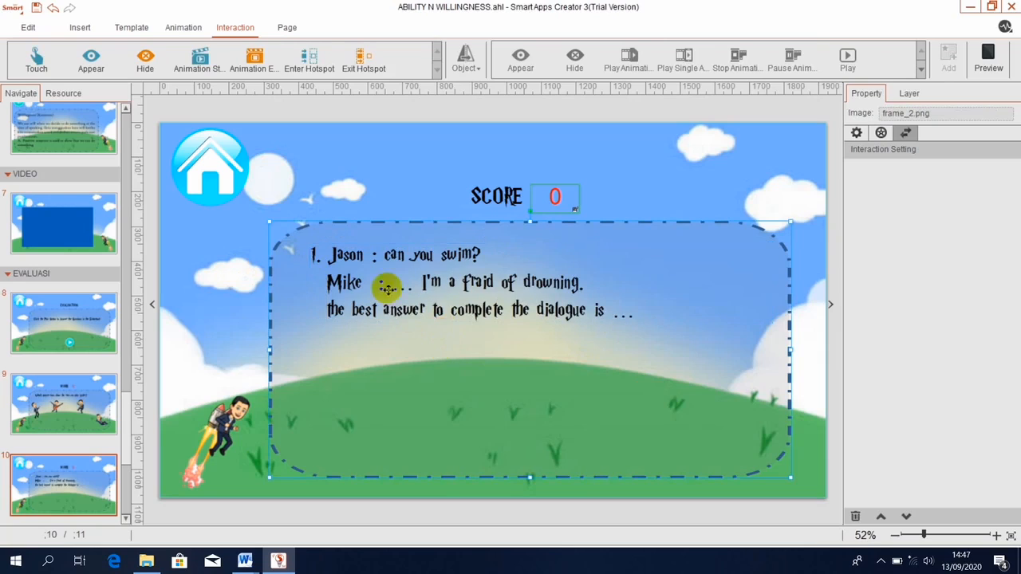
{"action": "left_click", "coordinate": [80, 27]}
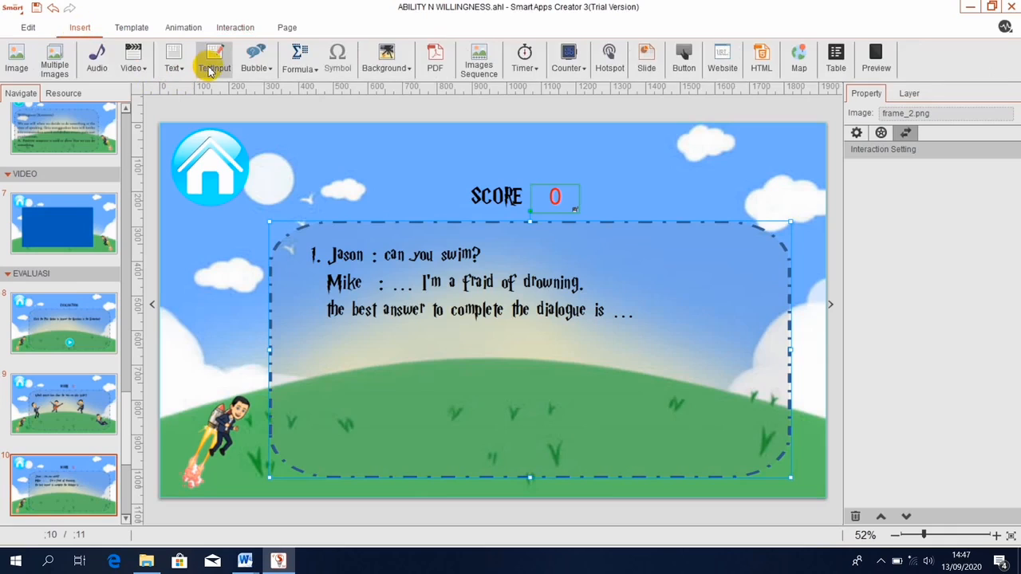
Insert the A, B, C and D answer bubble images from the TOMBOL folder.
{"action": "left_click", "coordinate": [14, 60]}
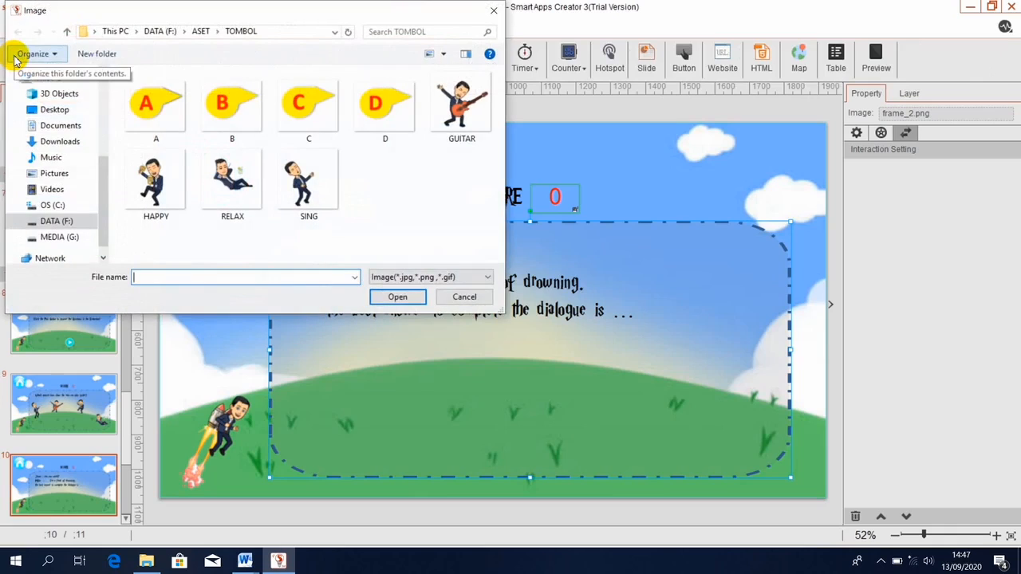
{"action": "left_click", "coordinate": [158, 133]}
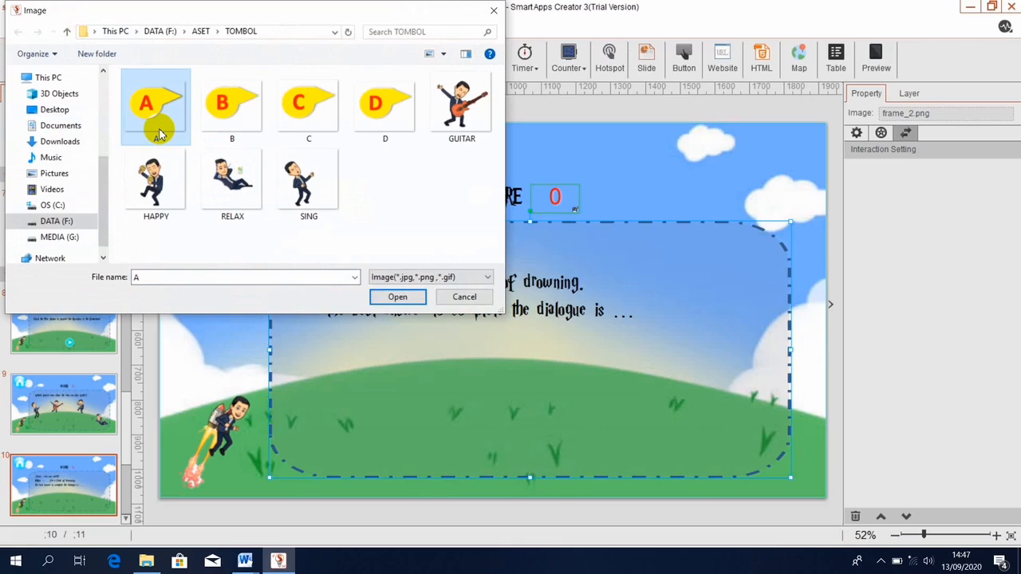
{"action": "key", "text": "shift+Right"}
{"action": "key", "text": "shift+Right"}
{"action": "key", "text": "shift+Right"}
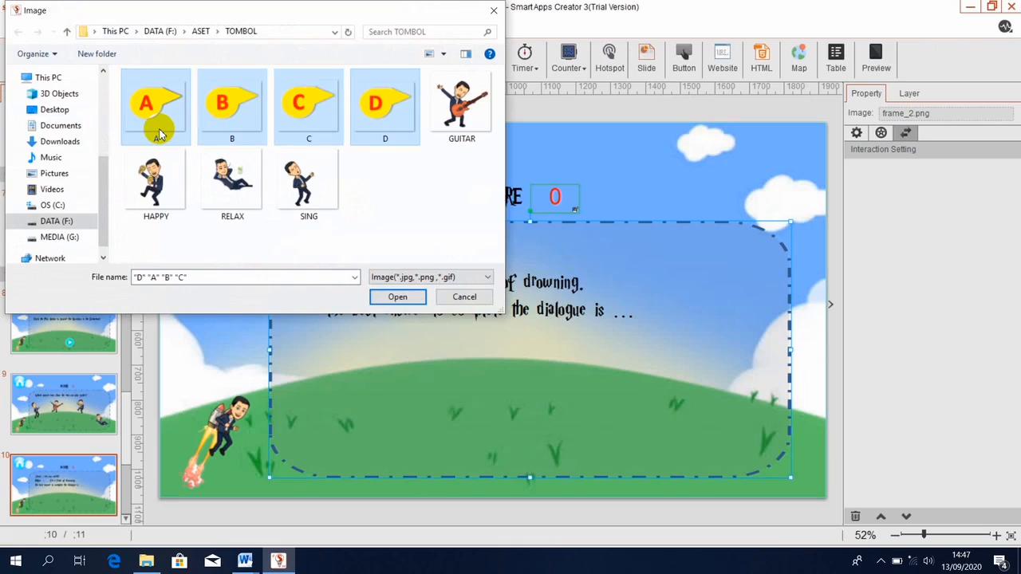
{"action": "left_click", "coordinate": [395, 296]}
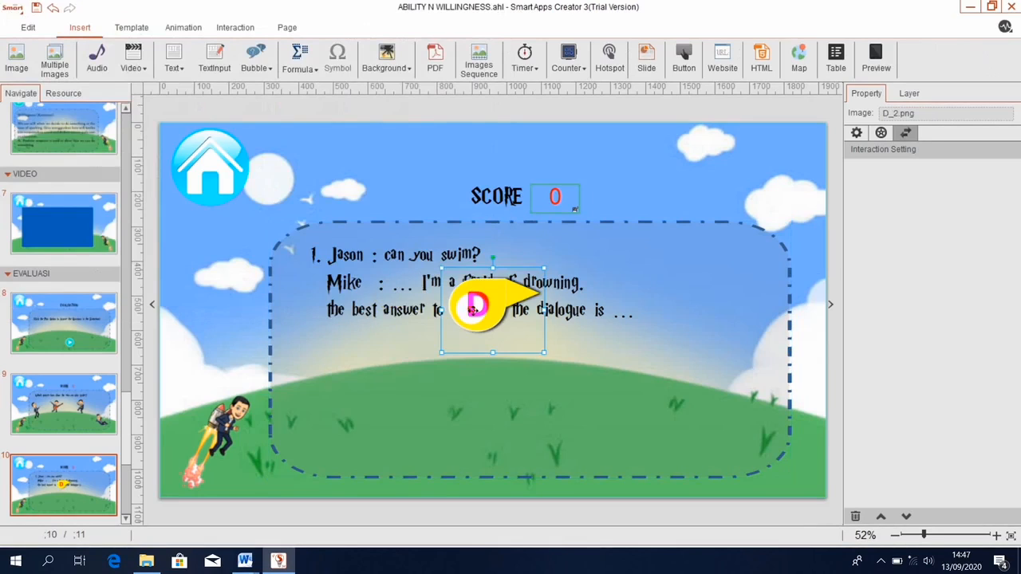
Spread the bubbles below the dialogue: D bottom right, C right, B bottom left.
{"action": "left_click_drag", "start_coordinate": [473, 309], "coordinate": [572, 439]}
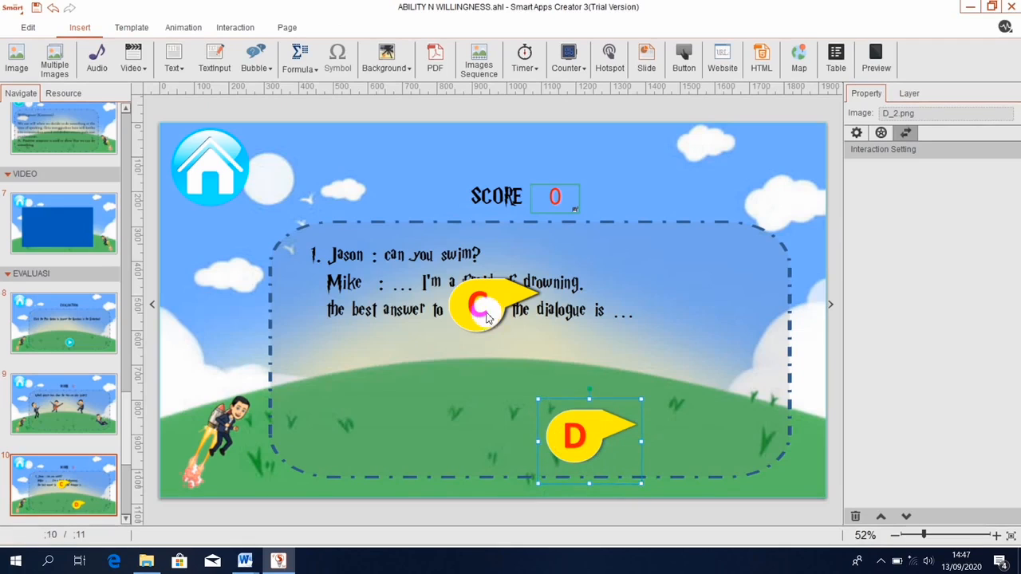
{"action": "left_click_drag", "start_coordinate": [488, 316], "coordinate": [581, 358]}
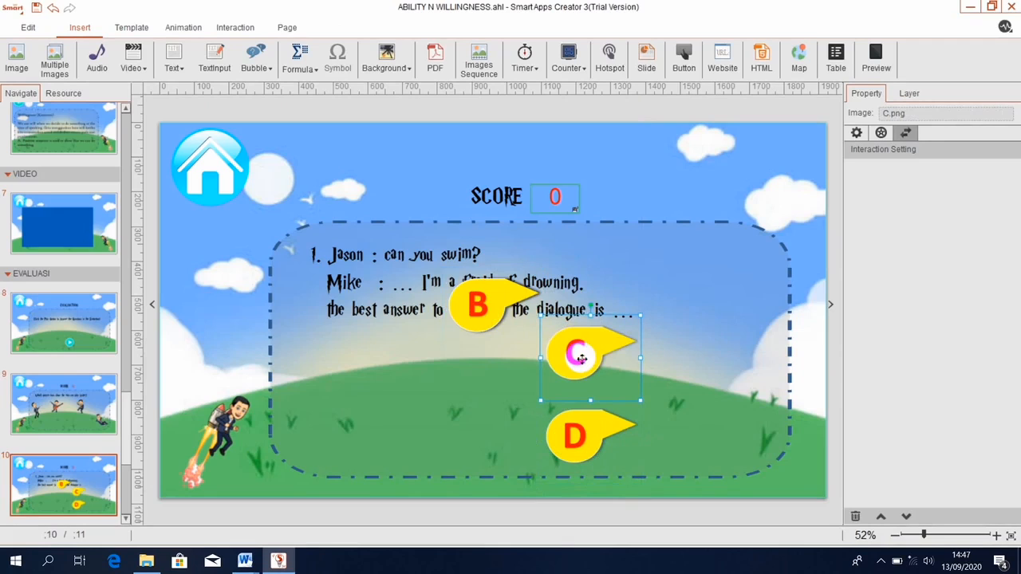
{"action": "left_click_drag", "start_coordinate": [476, 309], "coordinate": [327, 448]}
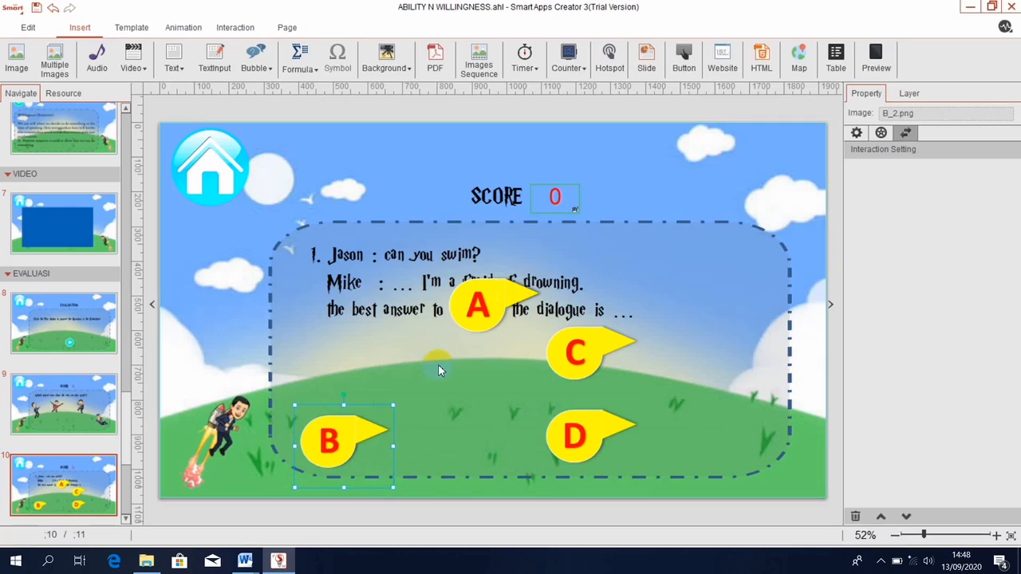
{"action": "left_click", "coordinate": [476, 307], "text": "ctrl"}
{"action": "left_click", "coordinate": [598, 351], "text": "ctrl"}
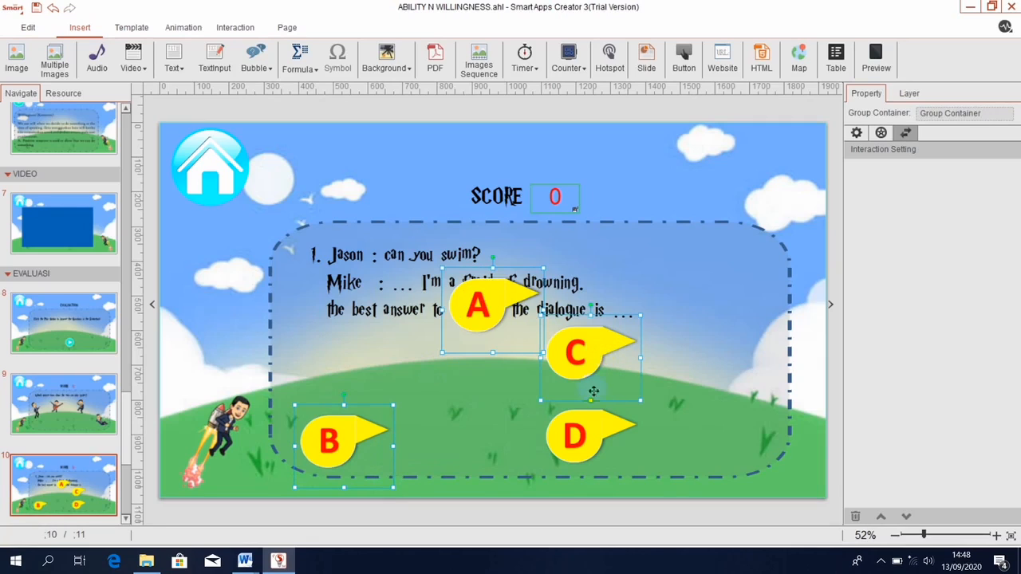
{"action": "left_click", "coordinate": [589, 432], "text": "ctrl"}
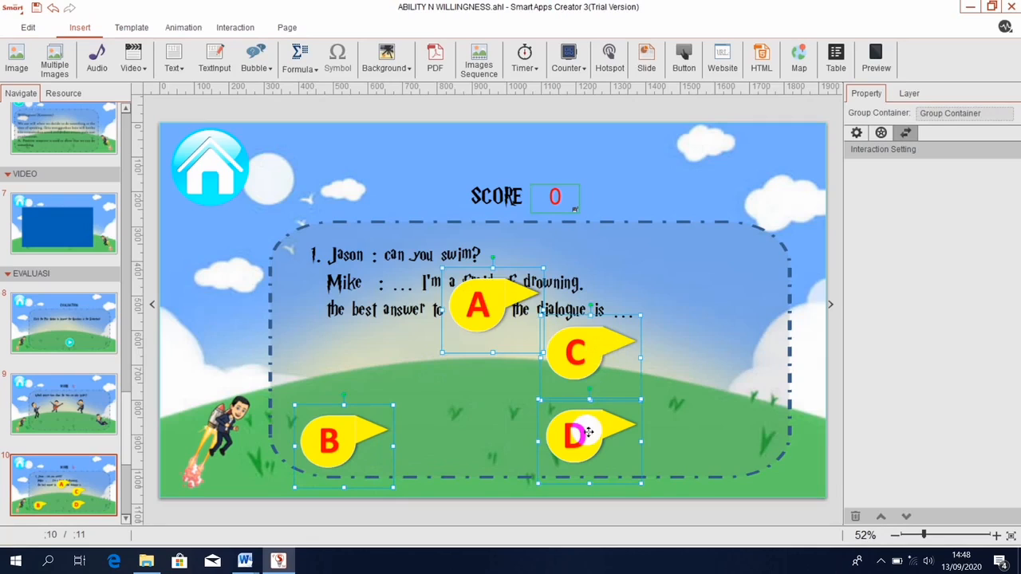
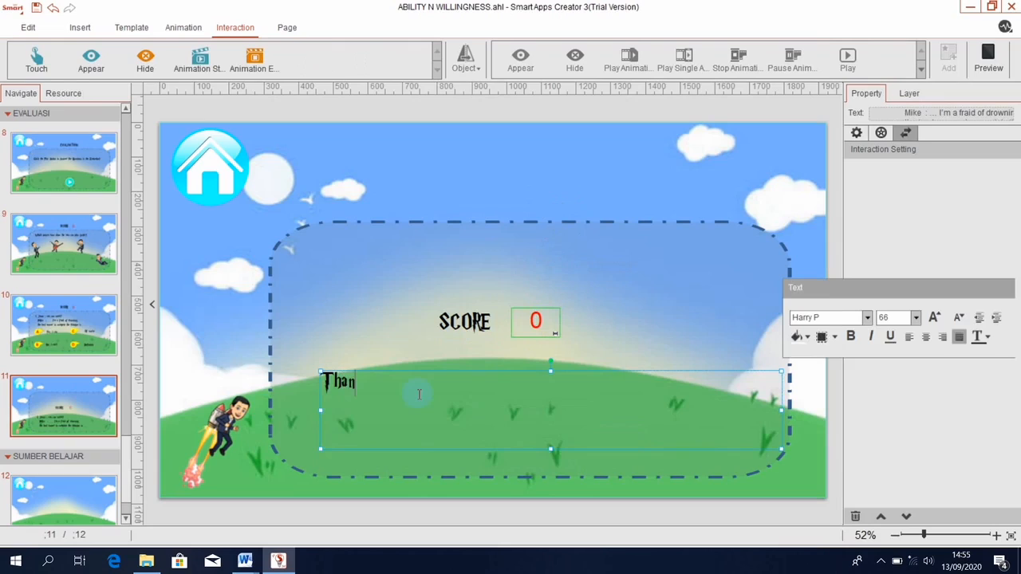
Finish the message so it reads 'Thanks for Answering the questions of the evaluation!'.
{"action": "type", "text": "for An"}
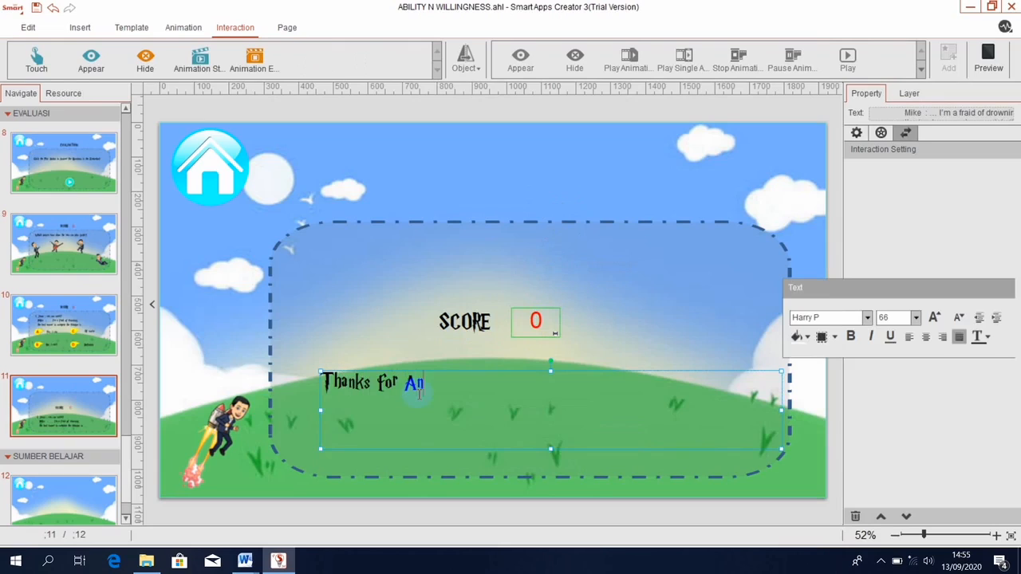
{"action": "type", "text": "swering the q"}
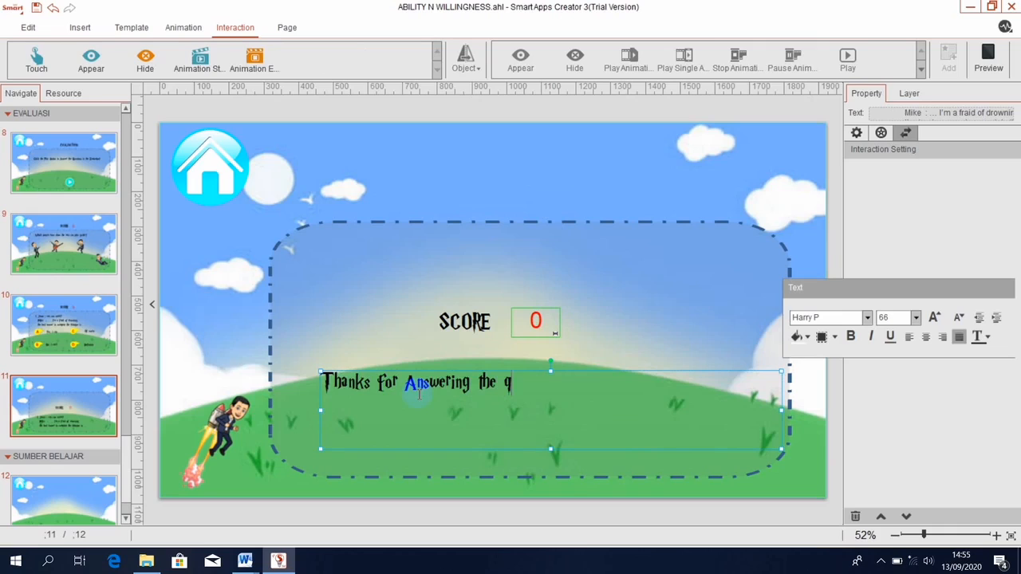
{"action": "type", "text": "uestions of"}
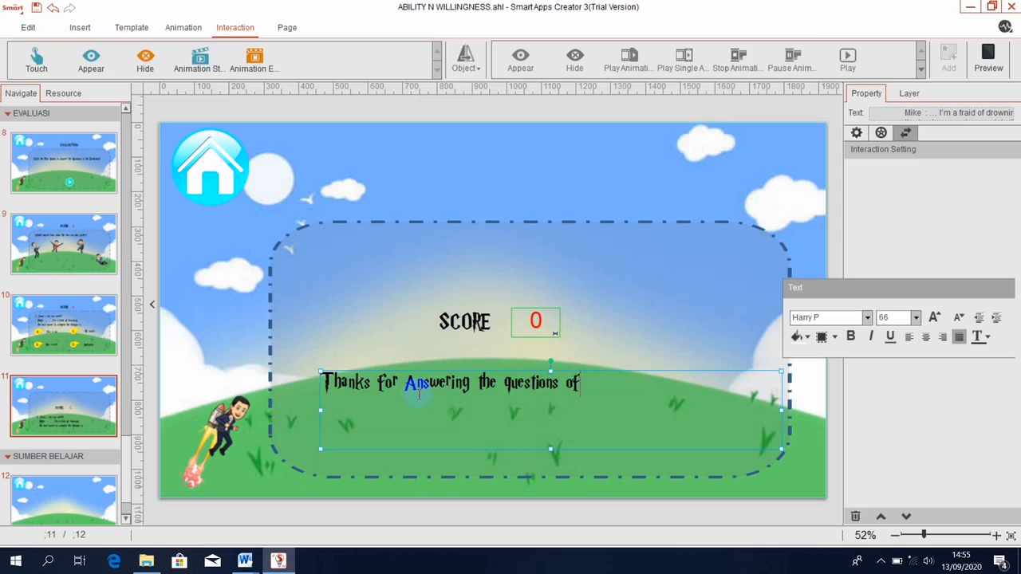
{"action": "type", "text": " T"}
{"action": "key", "text": "BackSpace"}
{"action": "key", "text": "BackSpace"}
{"action": "key", "text": "BackSpace"}
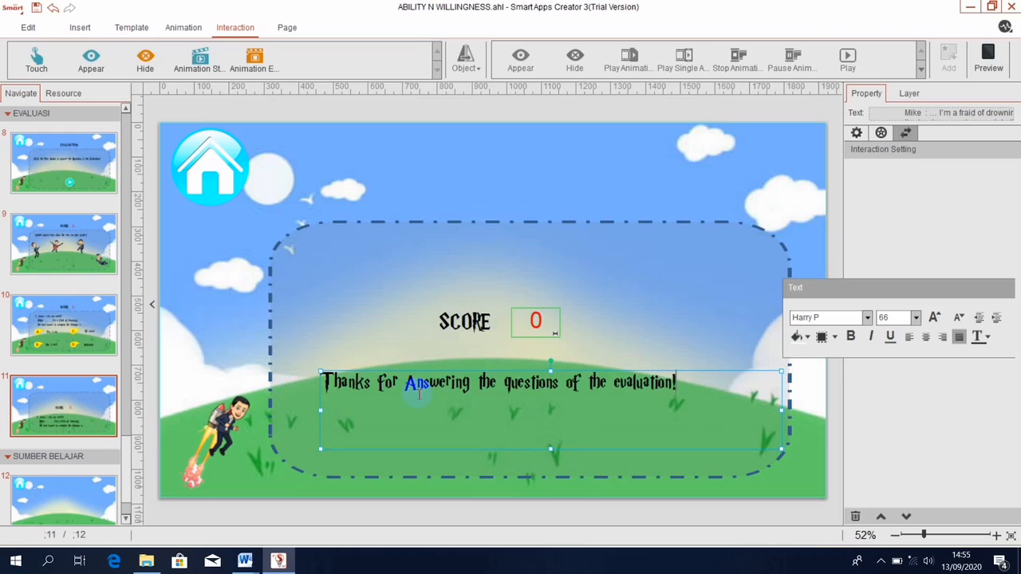
{"action": "left_click", "coordinate": [387, 429]}
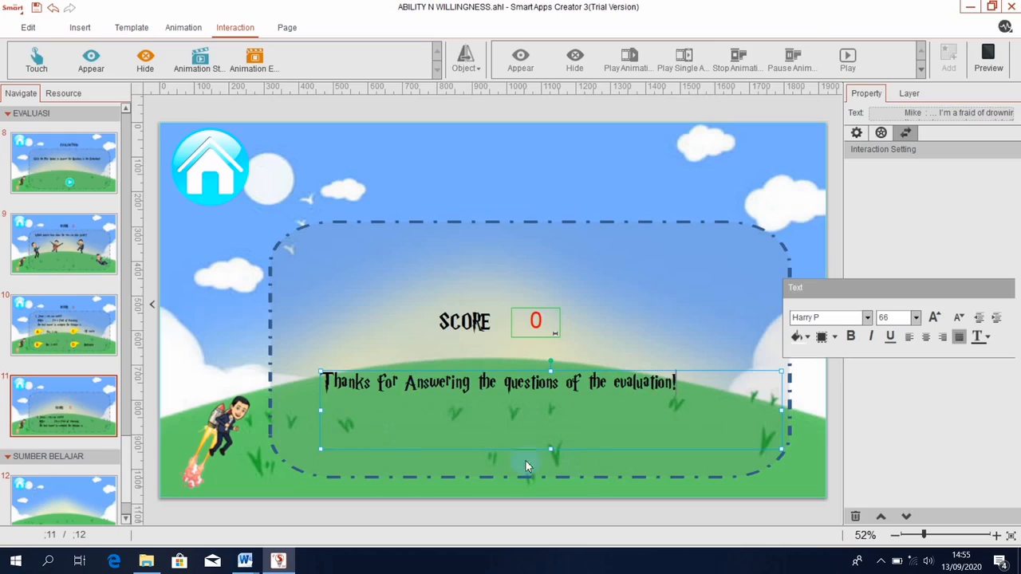
Shrink the message box to fit the text and nudge it centred beneath the SCORE counter.
{"action": "left_click_drag", "start_coordinate": [551, 449], "coordinate": [691, 398]}
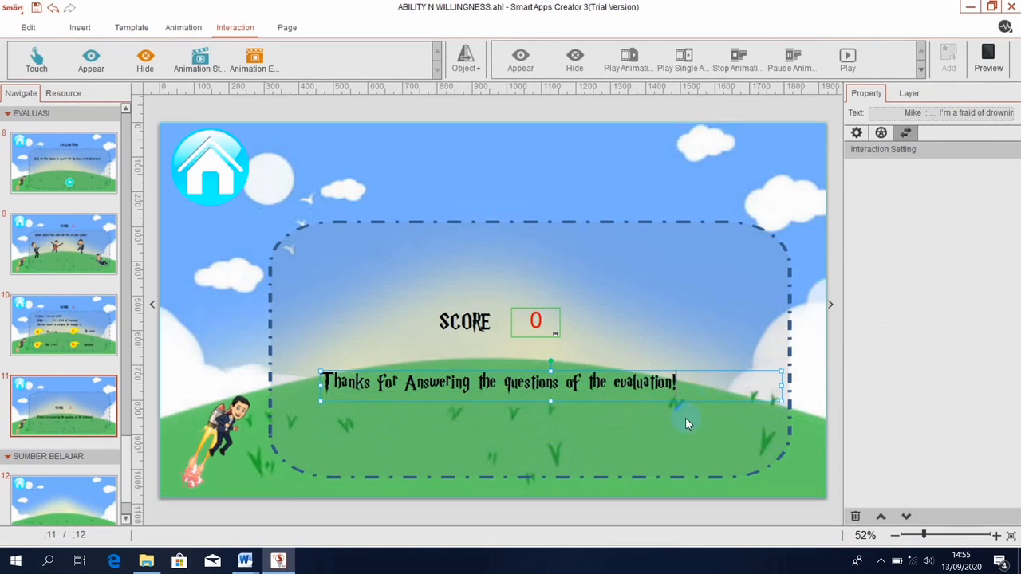
{"action": "left_click_drag", "start_coordinate": [781, 388], "coordinate": [682, 391]}
{"action": "left_click_drag", "start_coordinate": [675, 316], "coordinate": [590, 459]}
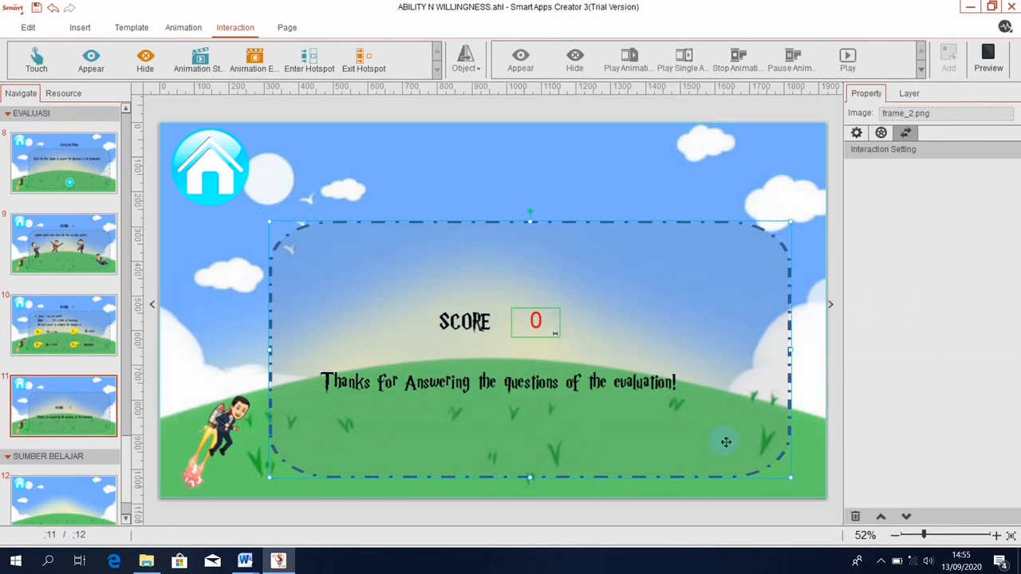
{"action": "left_click", "coordinate": [636, 390]}
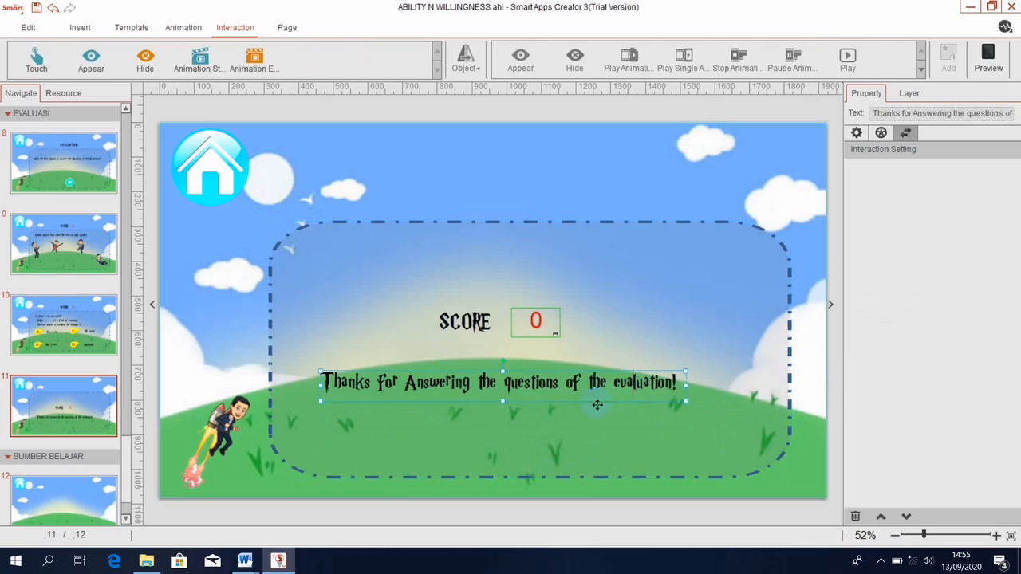
{"action": "key", "text": "Right"}
{"action": "key", "text": "Right"}
{"action": "key", "text": "Right"}
{"action": "key", "text": "Right"}
{"action": "key", "text": "Right"}
{"action": "key", "text": "Right"}
{"action": "key", "text": "Right"}
{"action": "key", "text": "Right"}
{"action": "key", "text": "Right"}
{"action": "key", "text": "Right"}
{"action": "key", "text": "Right"}
{"action": "key", "text": "Right"}
{"action": "key", "text": "Right"}
{"action": "key", "text": "Right"}
{"action": "key", "text": "Right"}
{"action": "key", "text": "Right"}
{"action": "key", "text": "Right"}
{"action": "key", "text": "Right"}
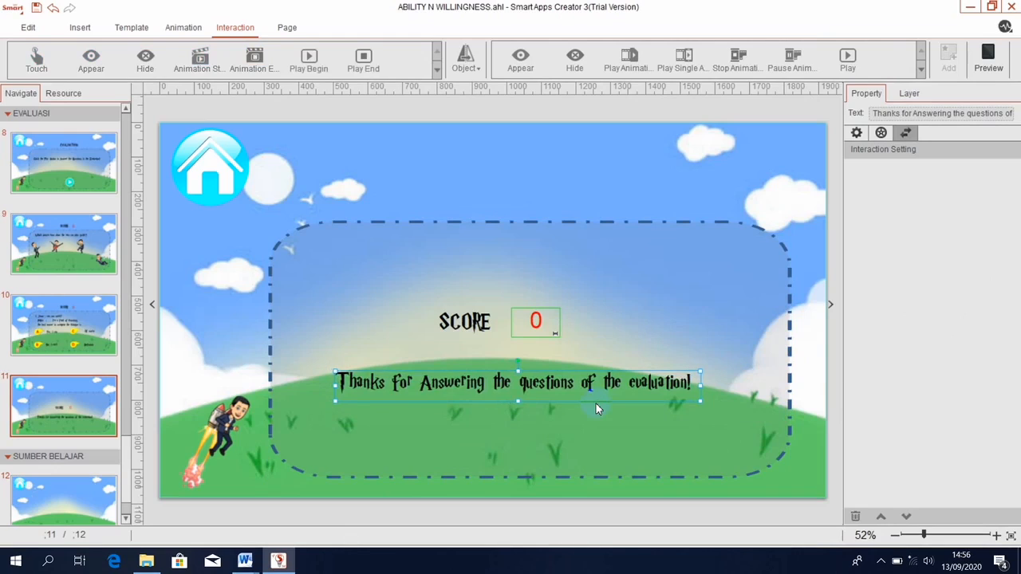
{"action": "key", "text": "Up"}
{"action": "key", "text": "Up"}
{"action": "key", "text": "Up"}
{"action": "key", "text": "Up"}
{"action": "key", "text": "Up"}
{"action": "key", "text": "Up"}
{"action": "key", "text": "Up"}
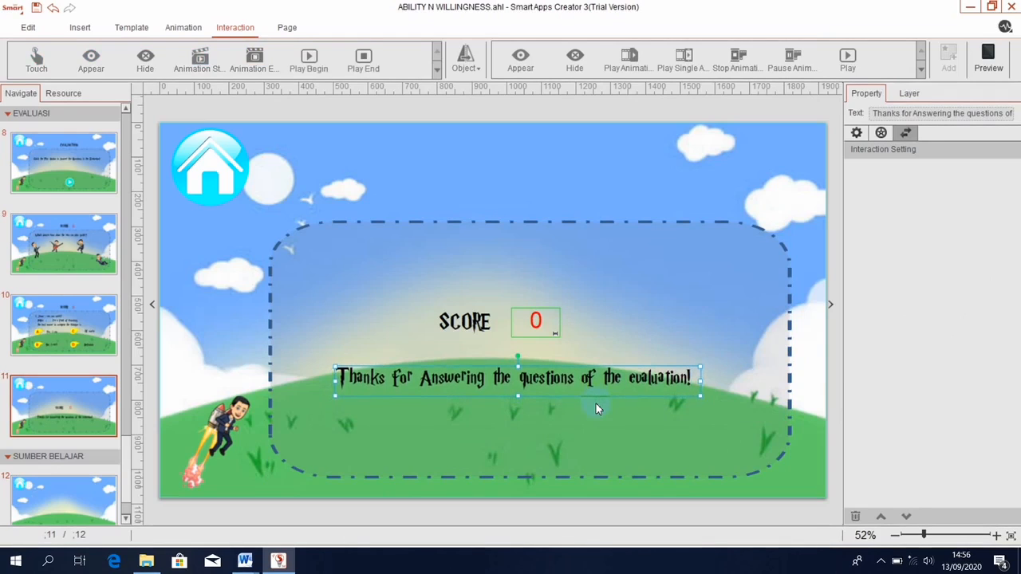
{"action": "key", "text": "Up"}
{"action": "key", "text": "Up"}
{"action": "key", "text": "Up"}
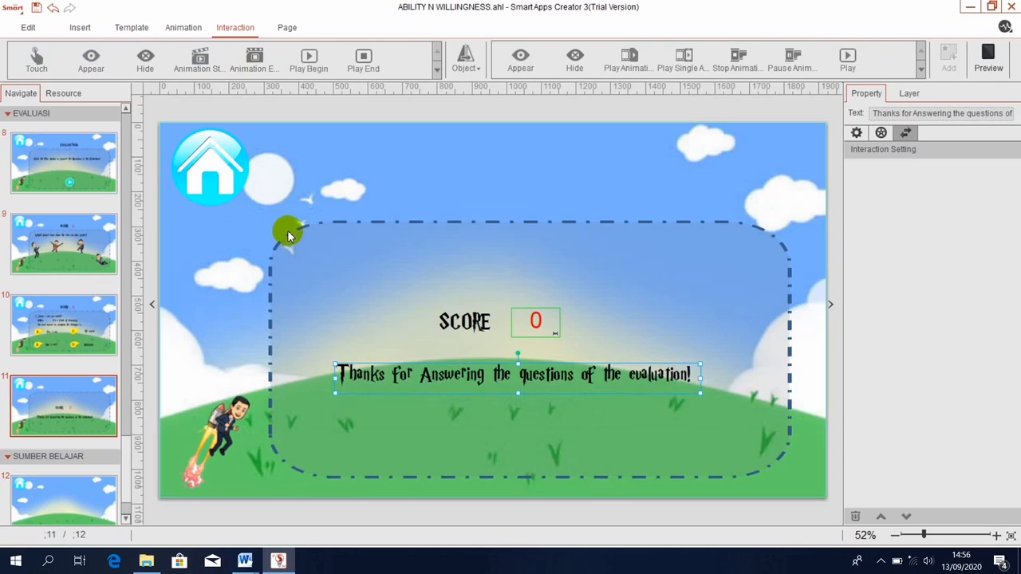
{"action": "left_click", "coordinate": [212, 170]}
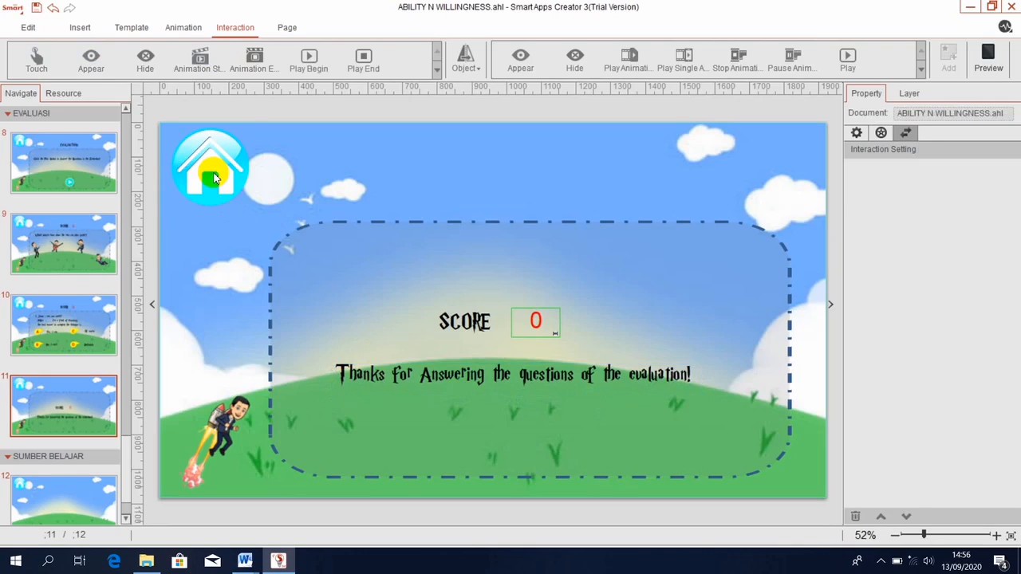
Move the home button below the message and insert back.png from GAMBAR MENU AWAL.
{"action": "left_click_drag", "start_coordinate": [212, 170], "coordinate": [600, 437]}
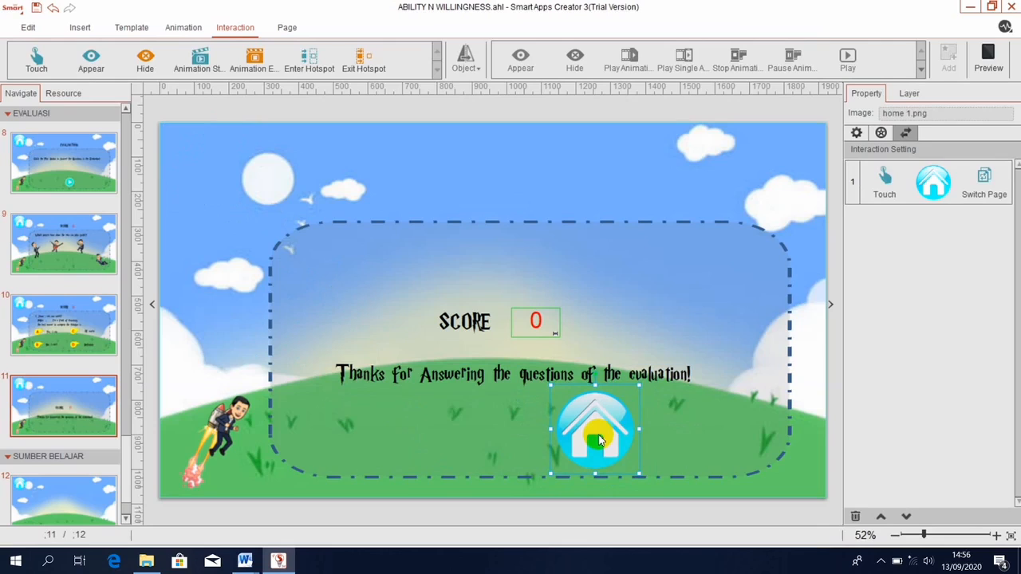
{"action": "left_click", "coordinate": [77, 28]}
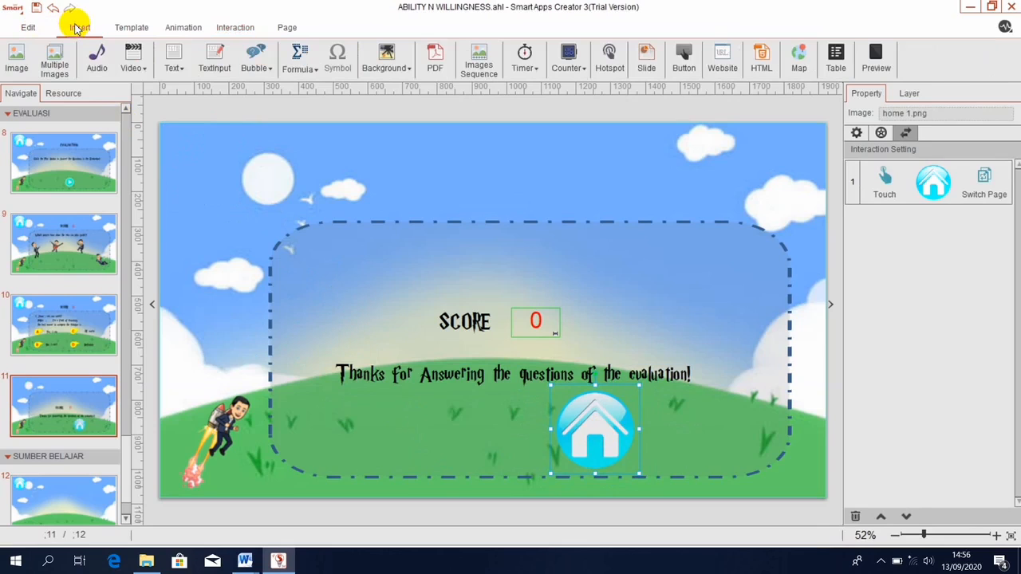
{"action": "left_click", "coordinate": [4, 70]}
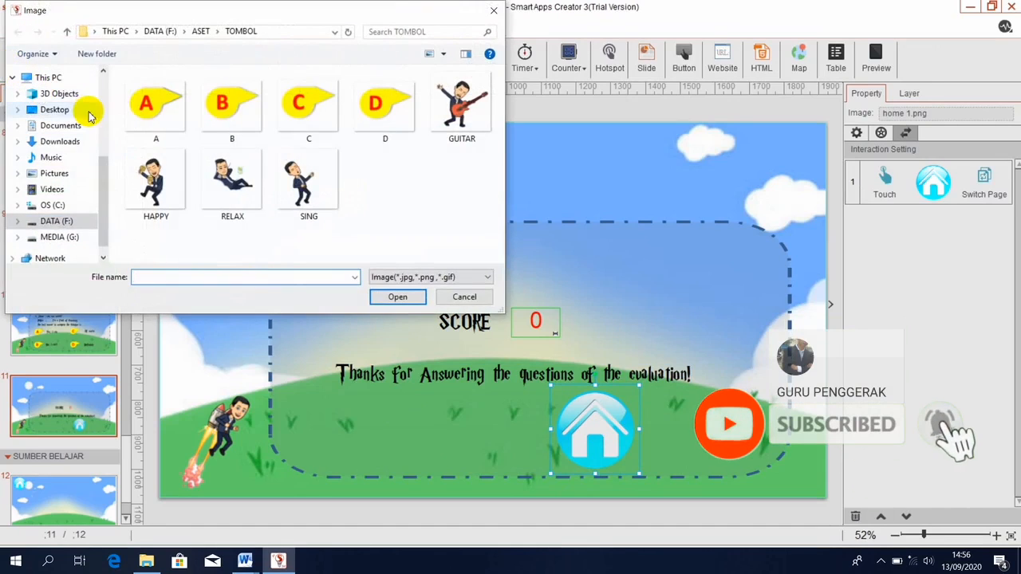
{"action": "left_click", "coordinate": [69, 220]}
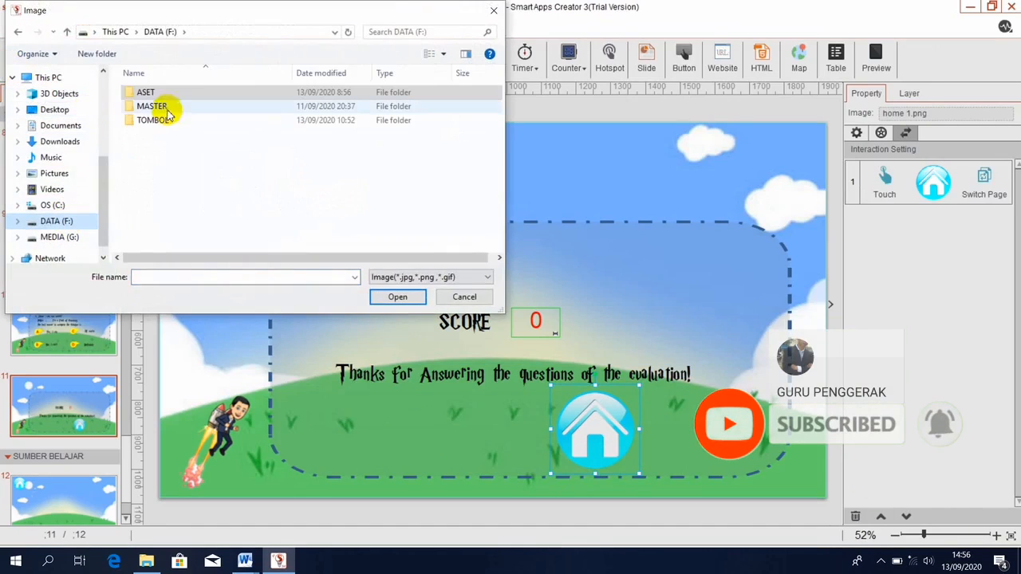
{"action": "double_click", "coordinate": [164, 93]}
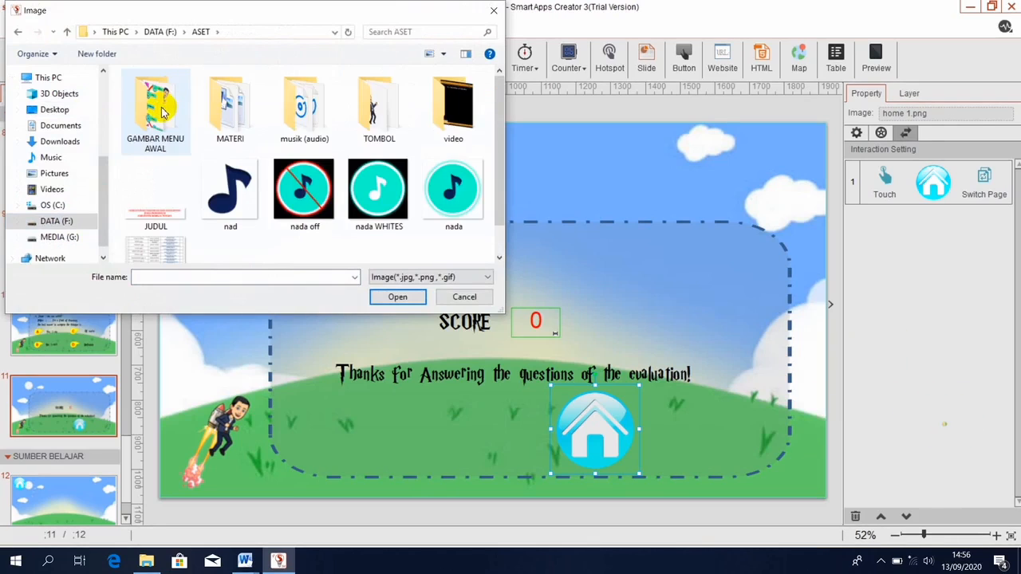
{"action": "double_click", "coordinate": [162, 111]}
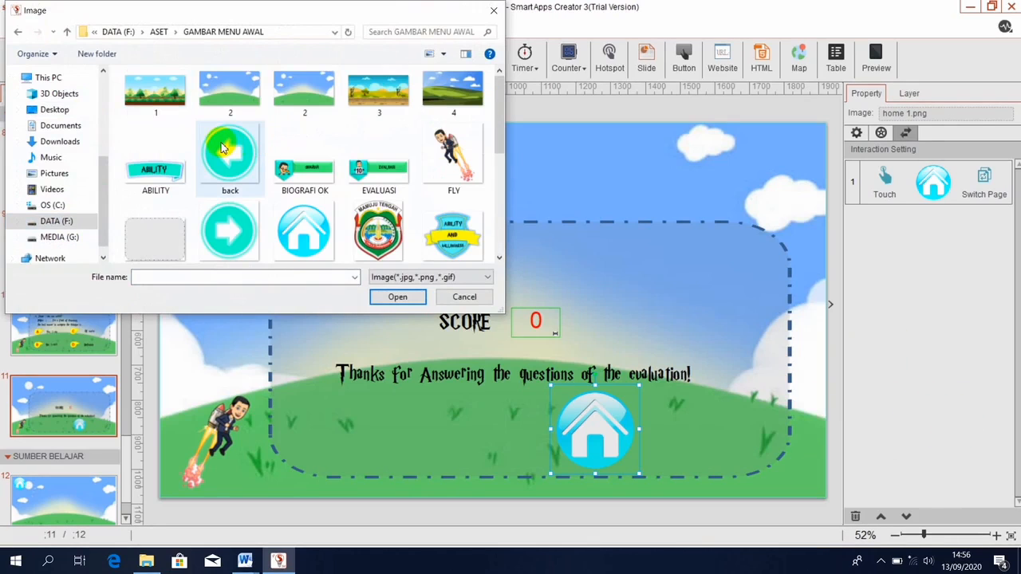
{"action": "left_click", "coordinate": [223, 147]}
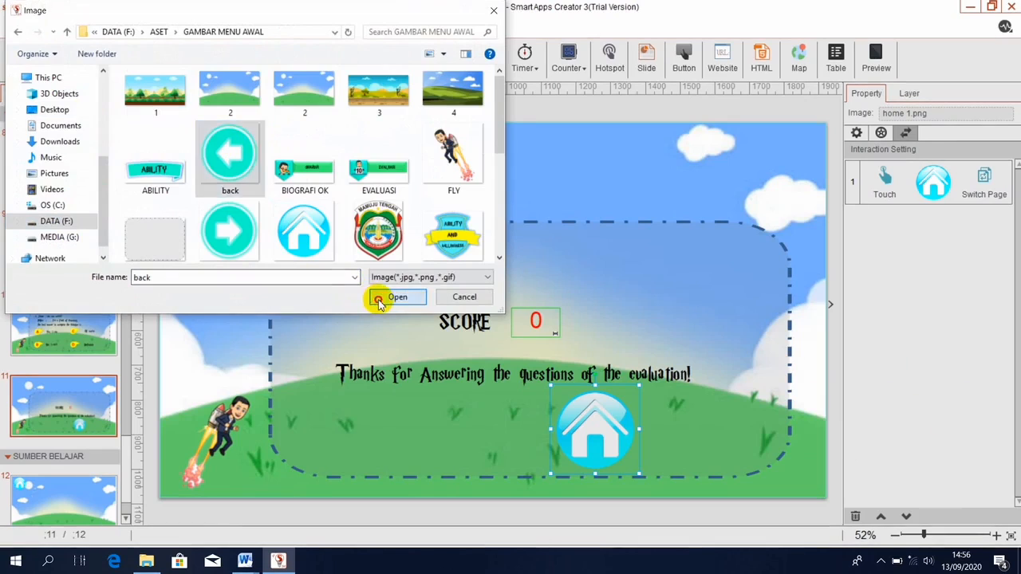
{"action": "left_click", "coordinate": [378, 297]}
Shrink the back arrow and line it up just left of the home button.
{"action": "left_click_drag", "start_coordinate": [455, 296], "coordinate": [437, 425]}
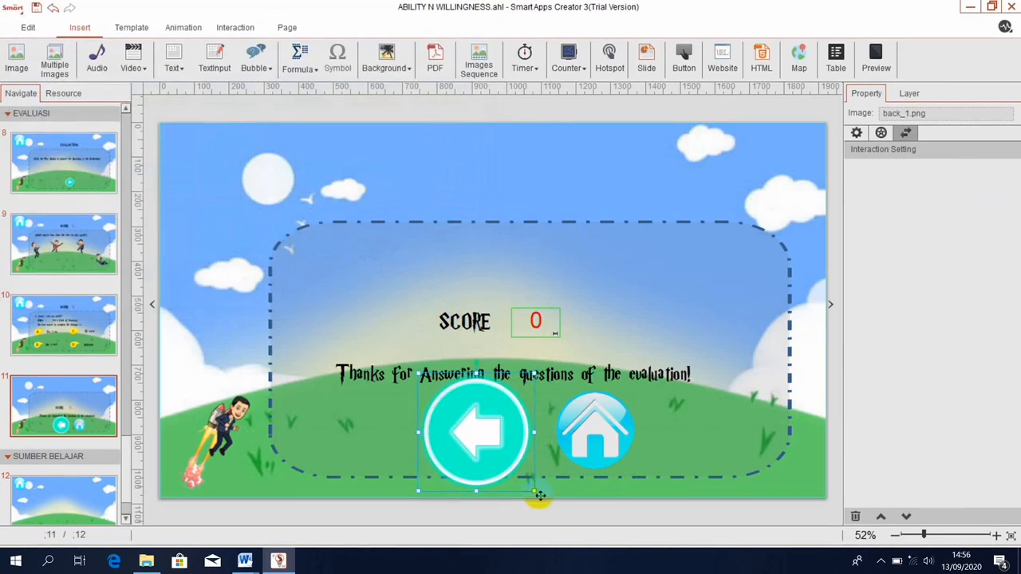
{"action": "left_click_drag", "start_coordinate": [533, 491], "coordinate": [498, 462]}
{"action": "left_click_drag", "start_coordinate": [461, 419], "coordinate": [484, 434]}
{"action": "left_click_drag", "start_coordinate": [537, 478], "coordinate": [530, 473]}
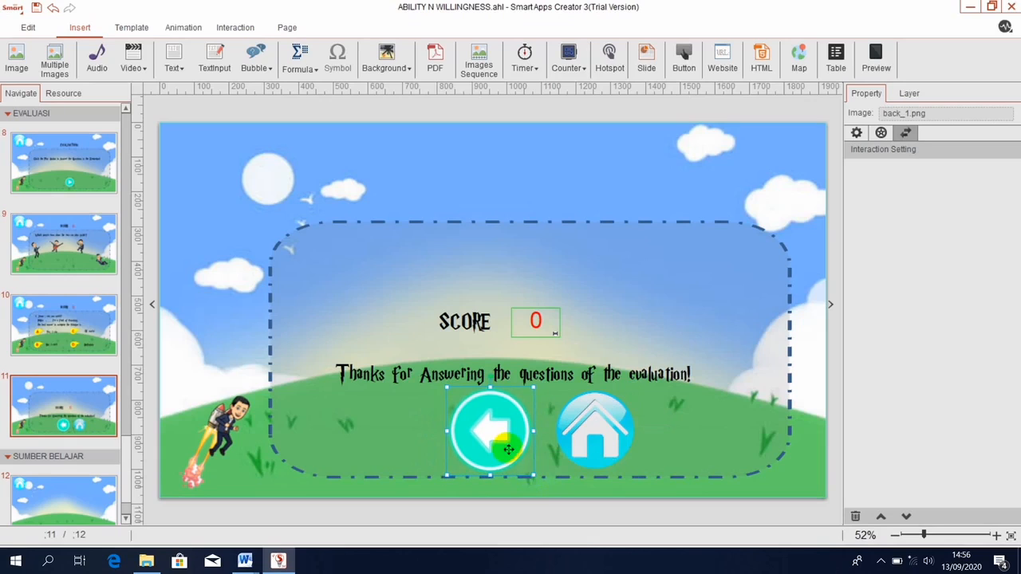
{"action": "left_click_drag", "start_coordinate": [501, 439], "coordinate": [478, 437]}
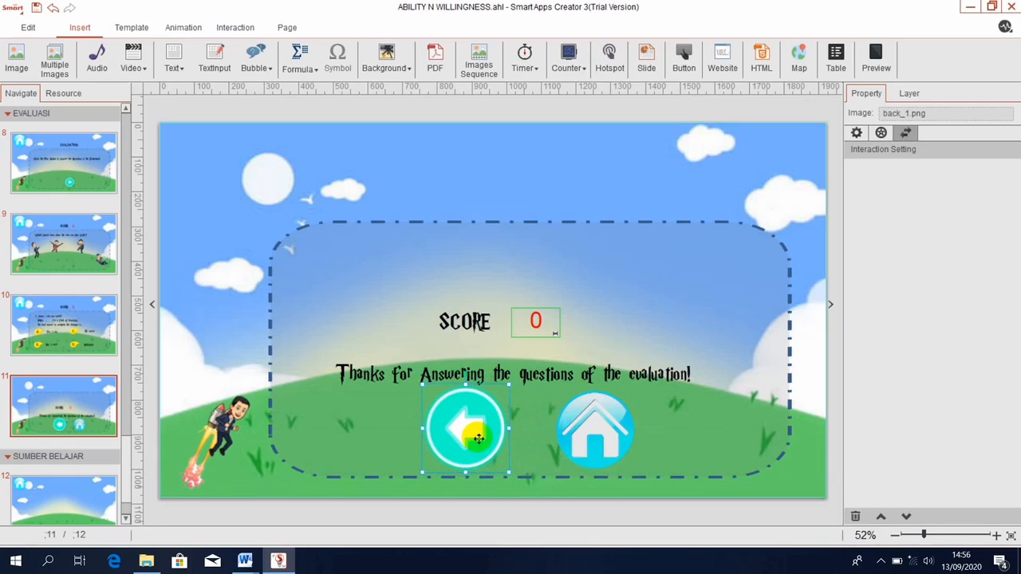
{"action": "left_click_drag", "start_coordinate": [580, 431], "coordinate": [580, 410]}
{"action": "left_click", "coordinate": [470, 414]}
{"action": "left_click_drag", "start_coordinate": [470, 414], "coordinate": [460, 417]}
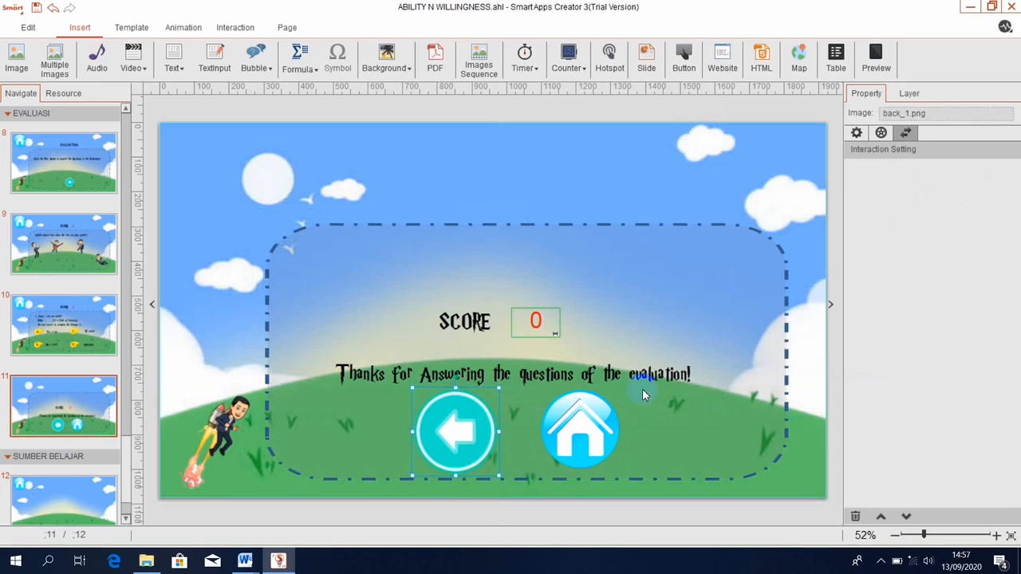
{"action": "left_click_drag", "start_coordinate": [449, 453], "coordinate": [448, 453]}
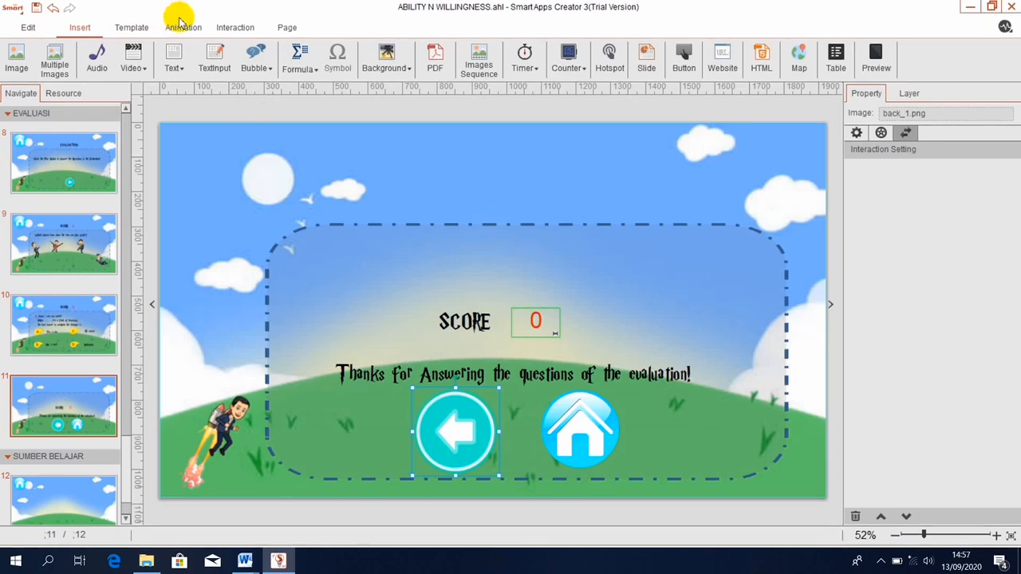
Add a touch interaction on the back arrow that resets the score counter.
{"action": "left_click", "coordinate": [235, 29]}
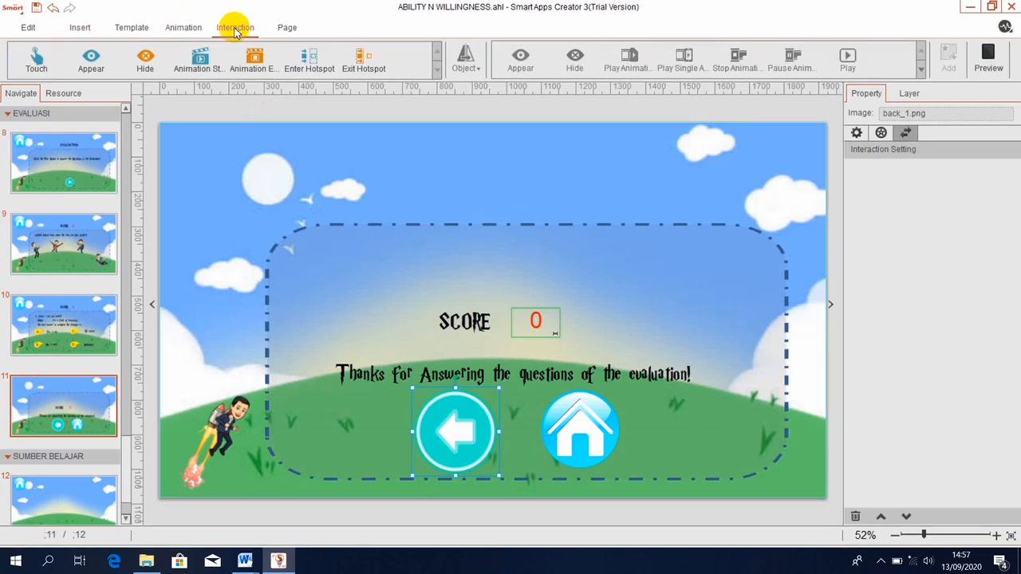
{"action": "left_click", "coordinate": [42, 70]}
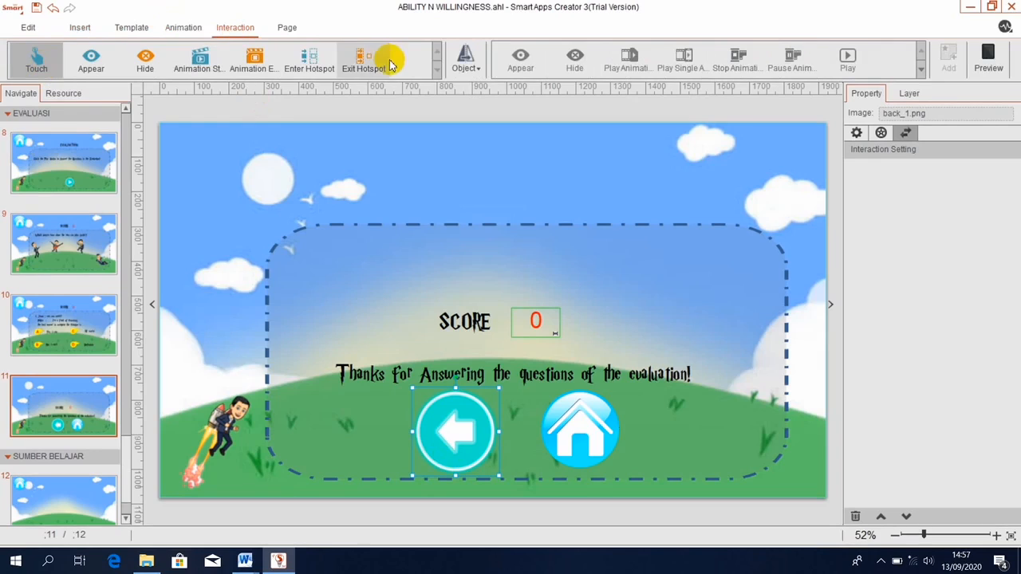
{"action": "left_click", "coordinate": [467, 70]}
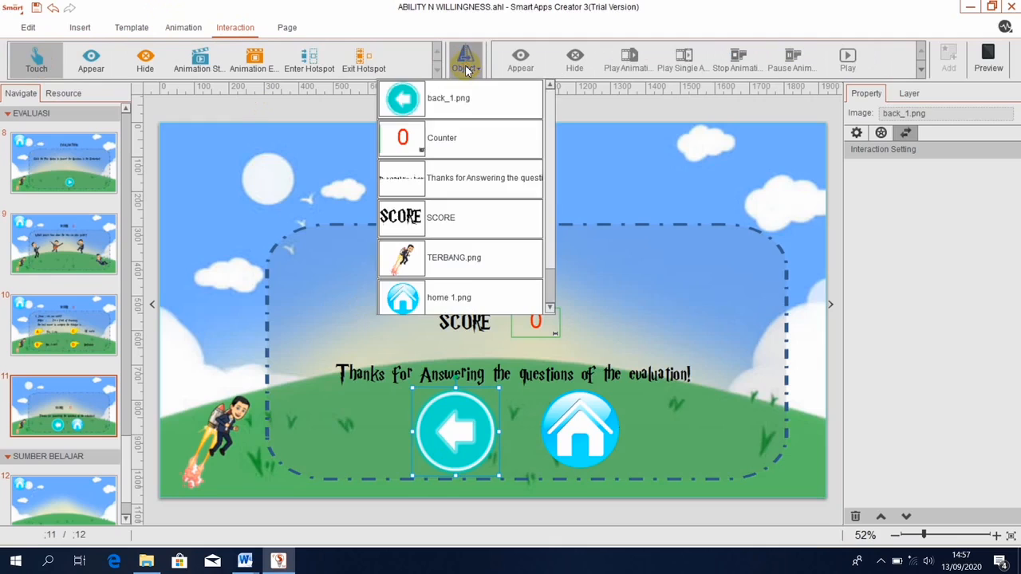
{"action": "left_click", "coordinate": [453, 133]}
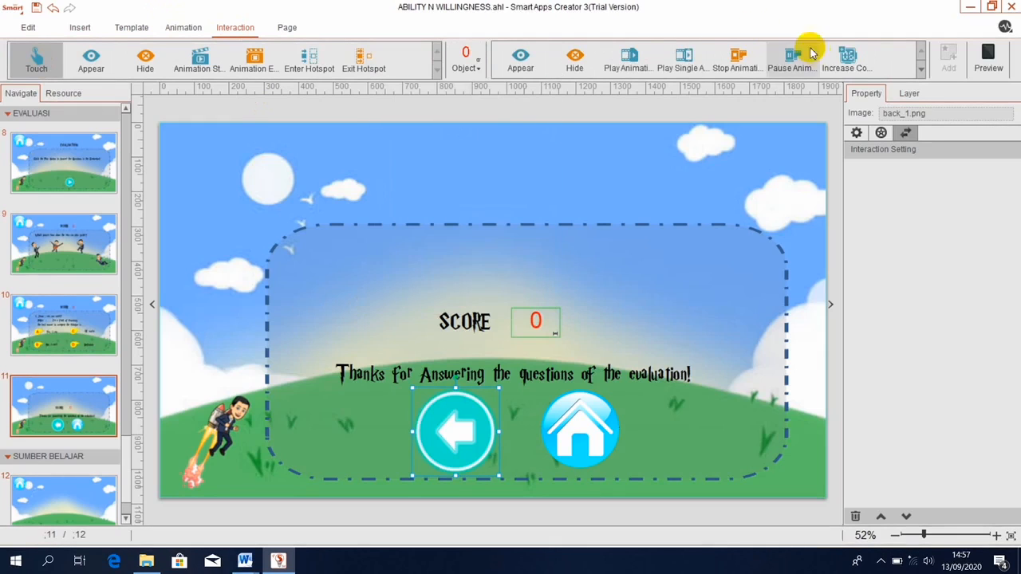
{"action": "left_click", "coordinate": [921, 69]}
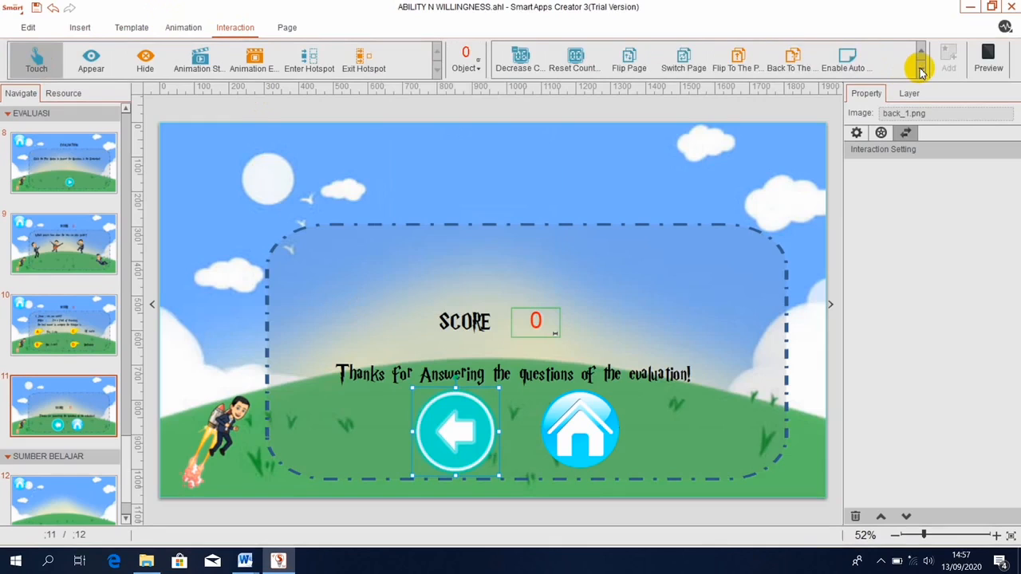
{"action": "left_click", "coordinate": [582, 58]}
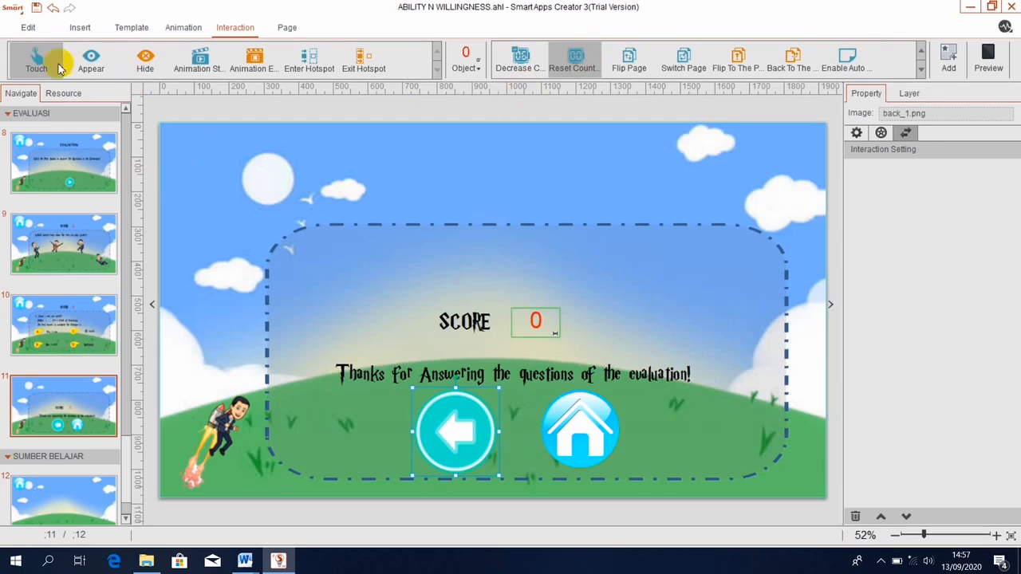
{"action": "left_click", "coordinate": [33, 60]}
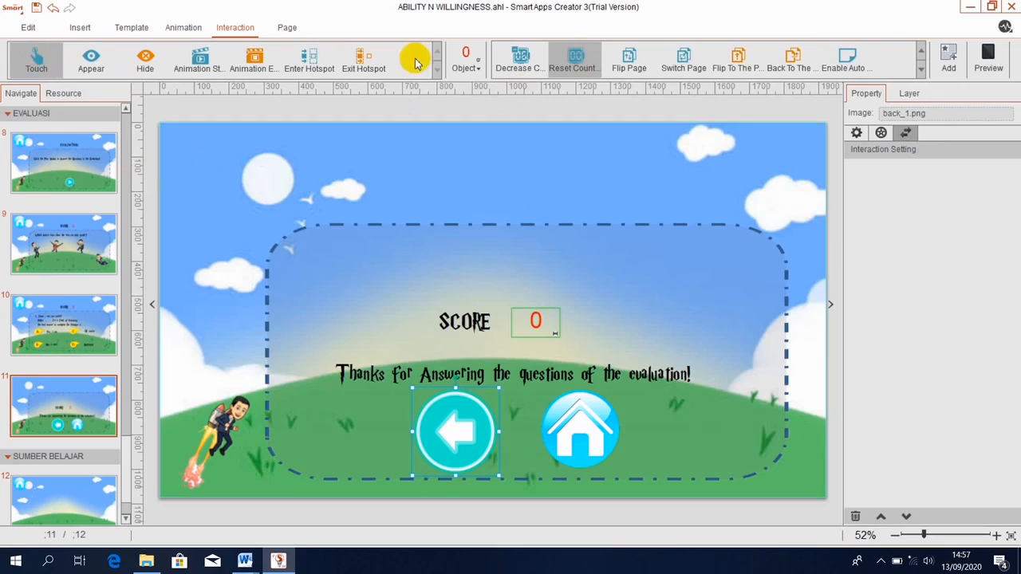
{"action": "left_click", "coordinate": [947, 56]}
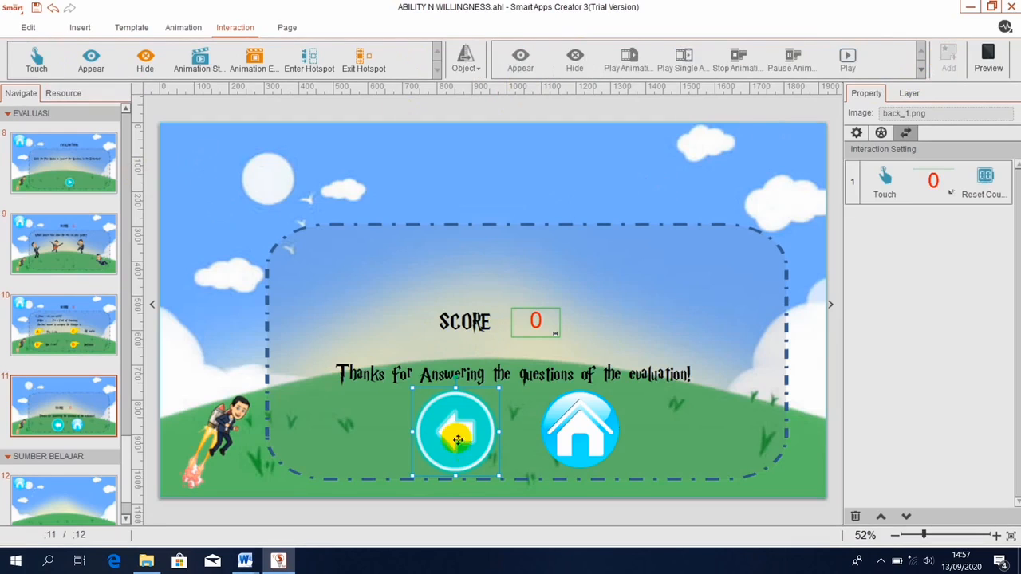
Add a second touch action on back_1.png that switches to page 8.
{"action": "left_click", "coordinate": [32, 52]}
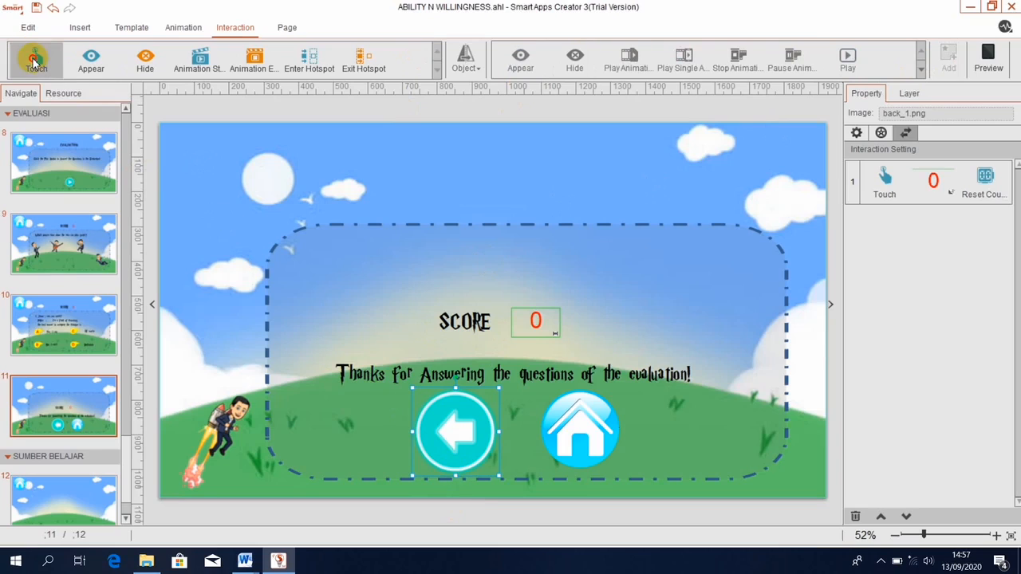
{"action": "left_click", "coordinate": [474, 67]}
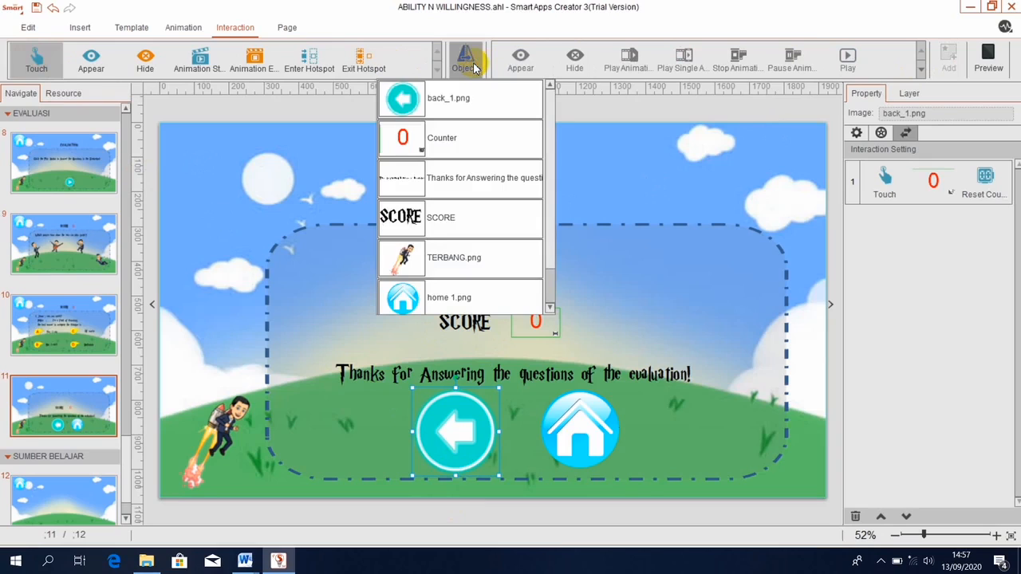
{"action": "left_click", "coordinate": [435, 96]}
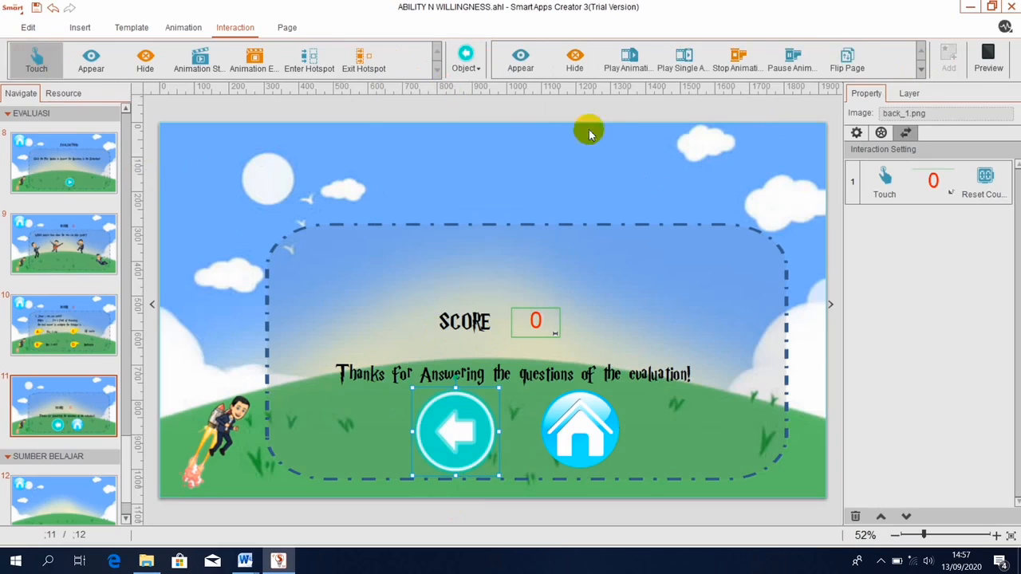
{"action": "left_click", "coordinate": [921, 67]}
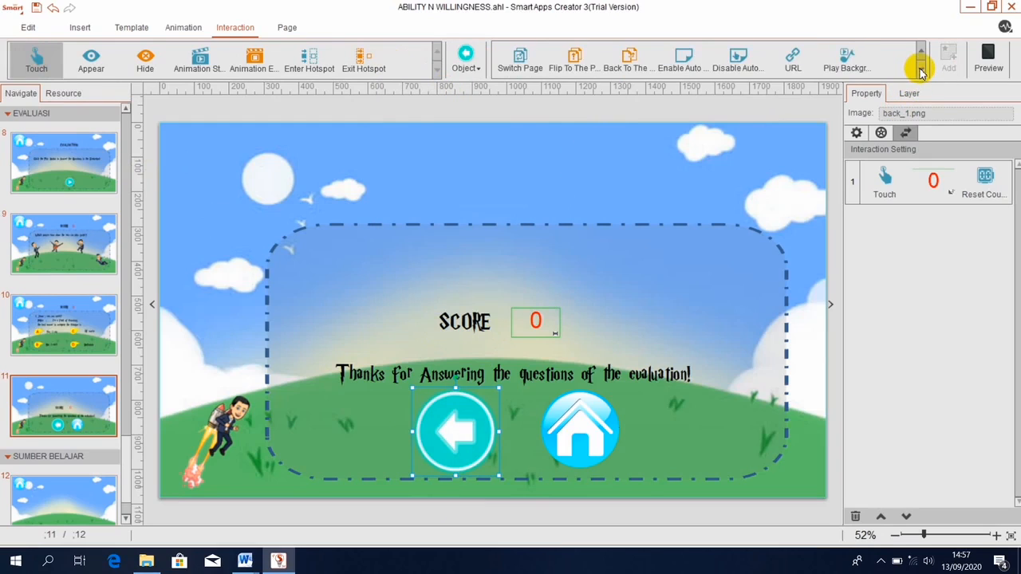
{"action": "left_click", "coordinate": [520, 62]}
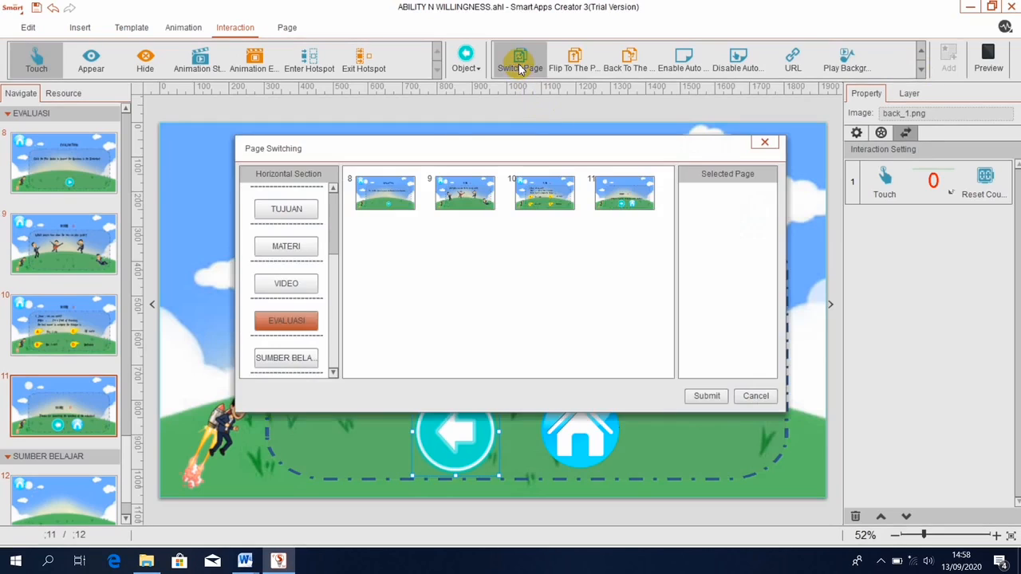
{"action": "left_click", "coordinate": [398, 193]}
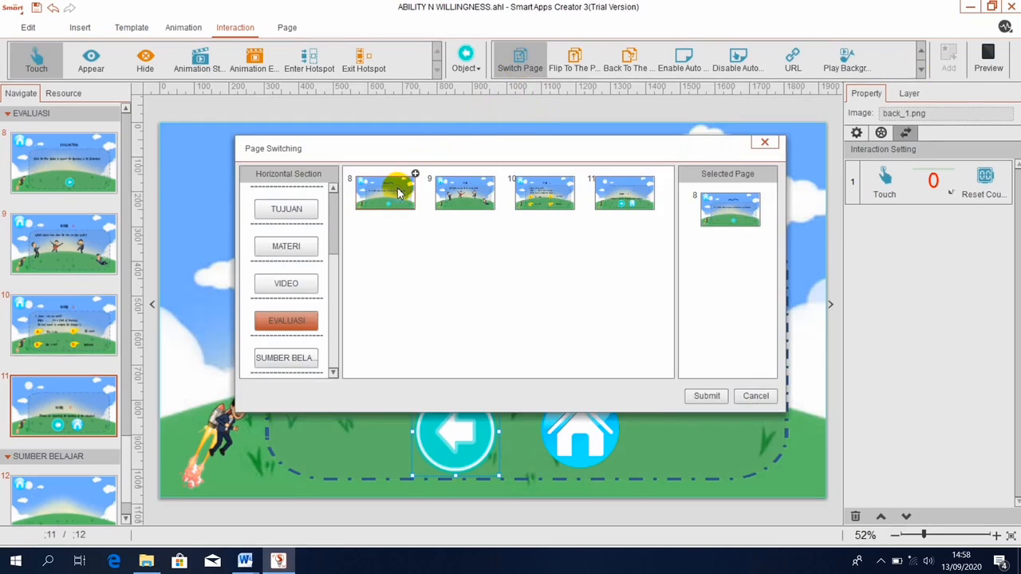
{"action": "left_click", "coordinate": [706, 397]}
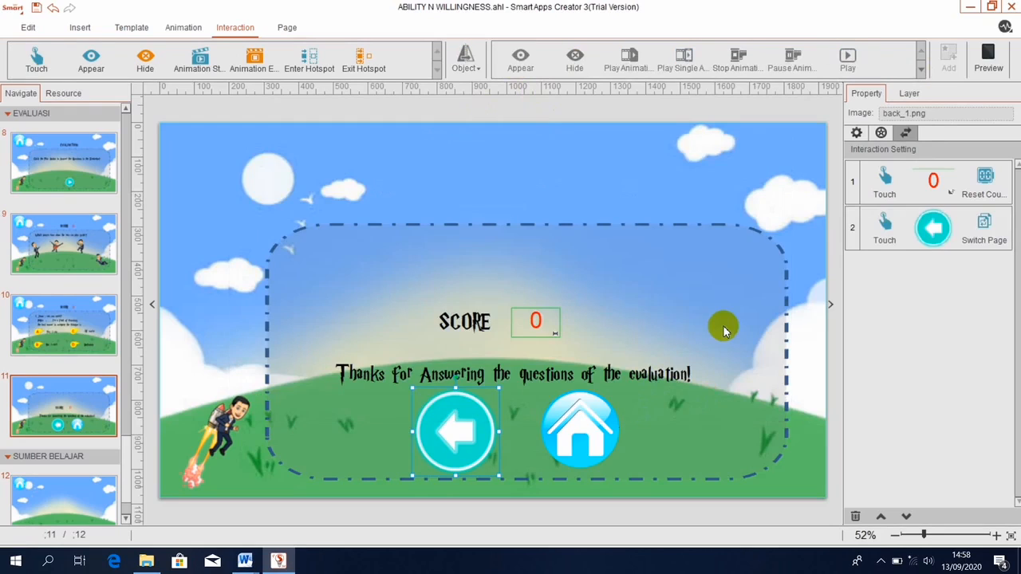
{"action": "left_click", "coordinate": [52, 184]}
{"action": "left_click", "coordinate": [989, 61]}
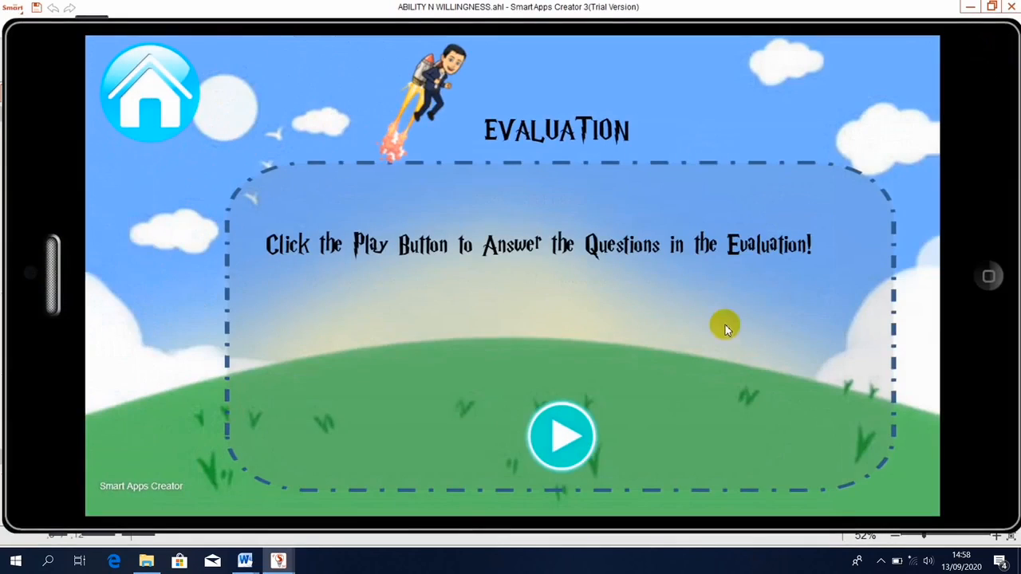
{"action": "left_click", "coordinate": [569, 441]}
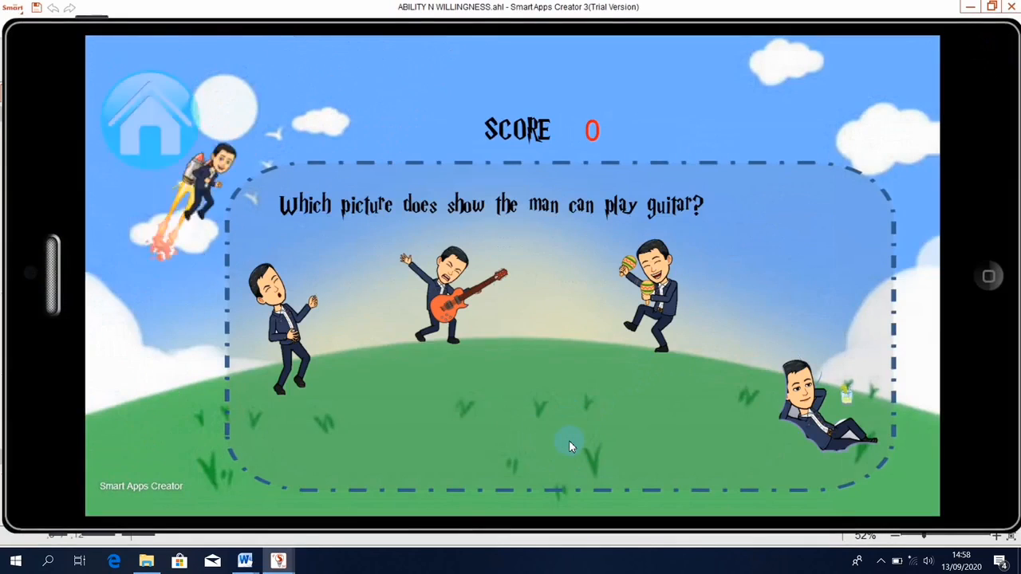
{"action": "left_click", "coordinate": [442, 302]}
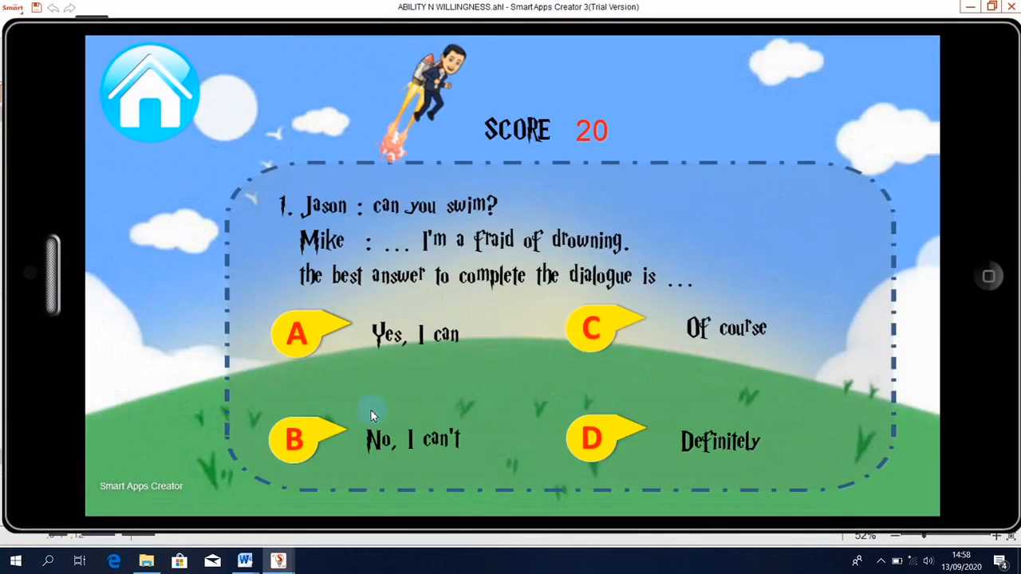
{"action": "left_click", "coordinate": [295, 438]}
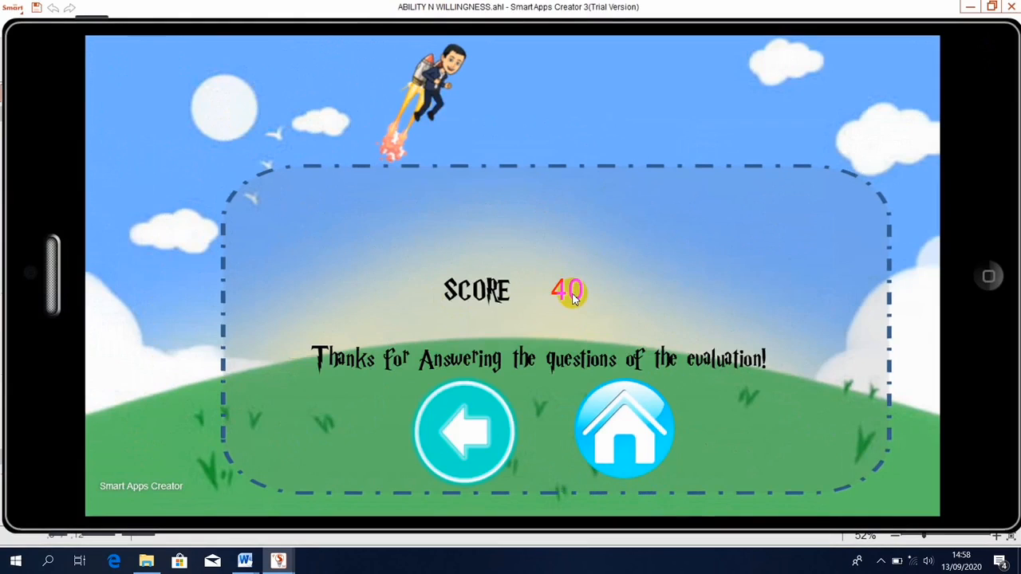
{"action": "left_click", "coordinate": [440, 442]}
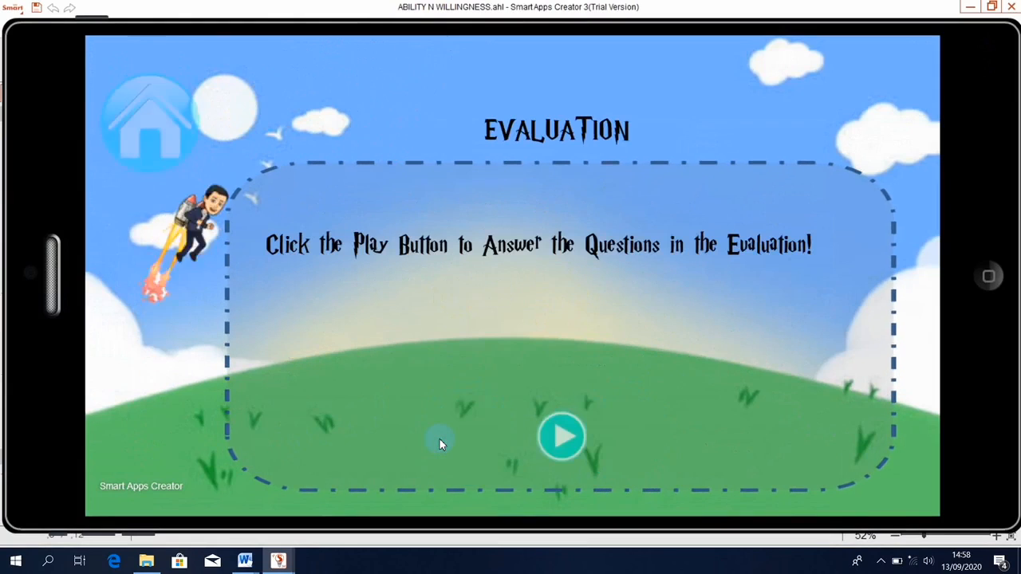
{"action": "left_click", "coordinate": [560, 443]}
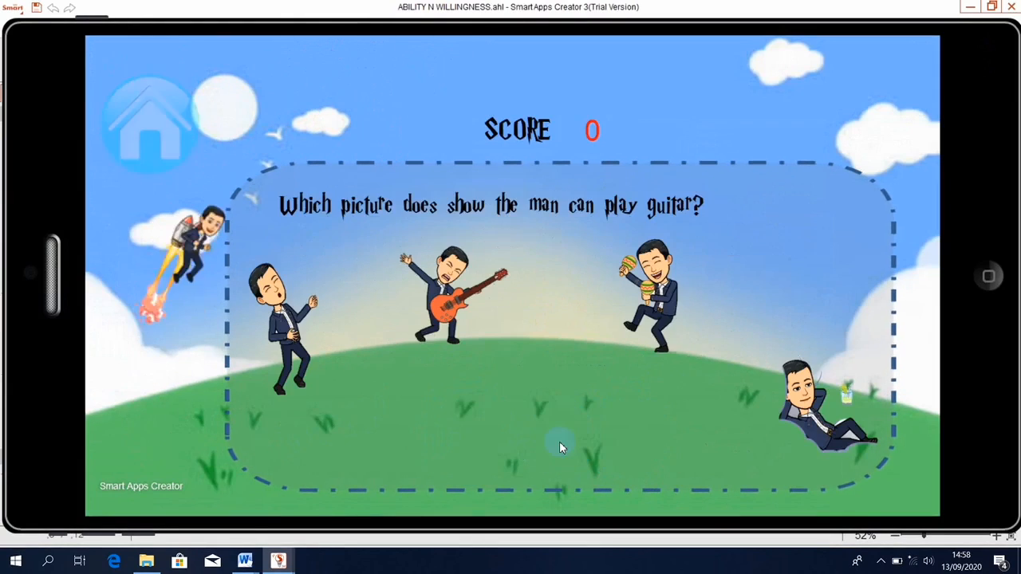
{"action": "left_click", "coordinate": [651, 311]}
{"action": "left_click", "coordinate": [593, 328]}
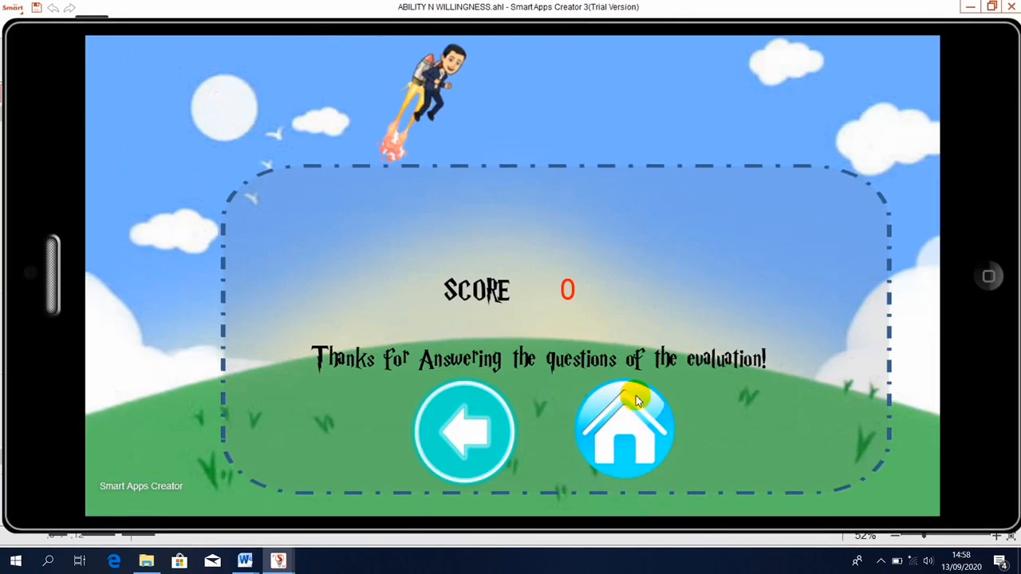
{"action": "left_click", "coordinate": [636, 401]}
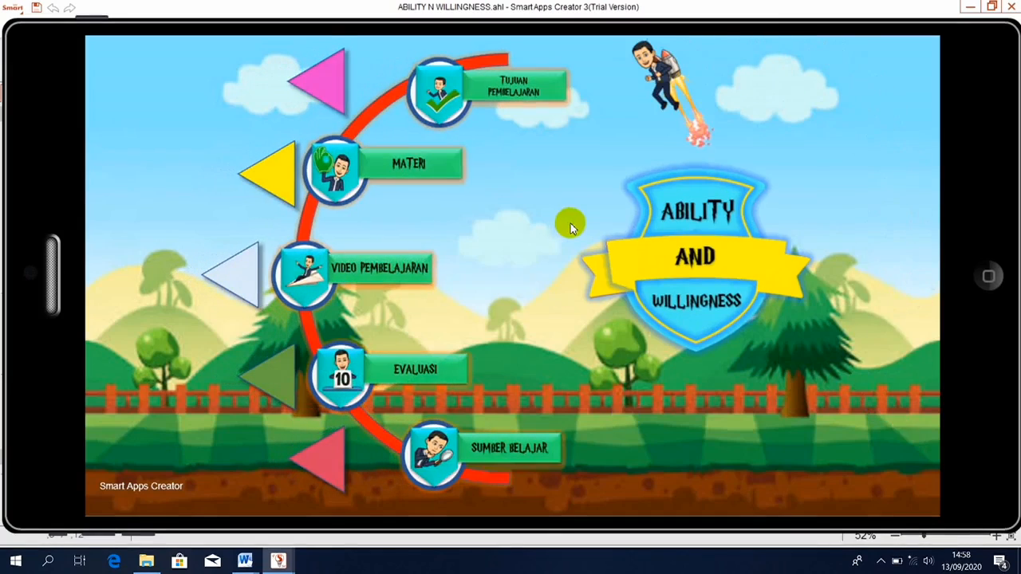
{"action": "left_click", "coordinate": [989, 275]}
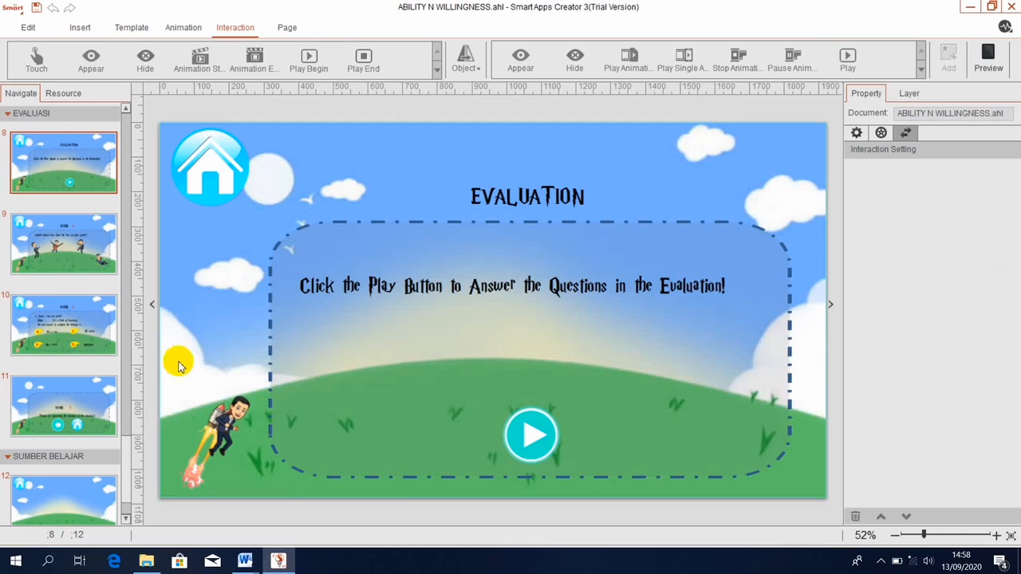
On page 11, give the back arrow a Float In animation, then go to page 12.
{"action": "left_click", "coordinate": [64, 398]}
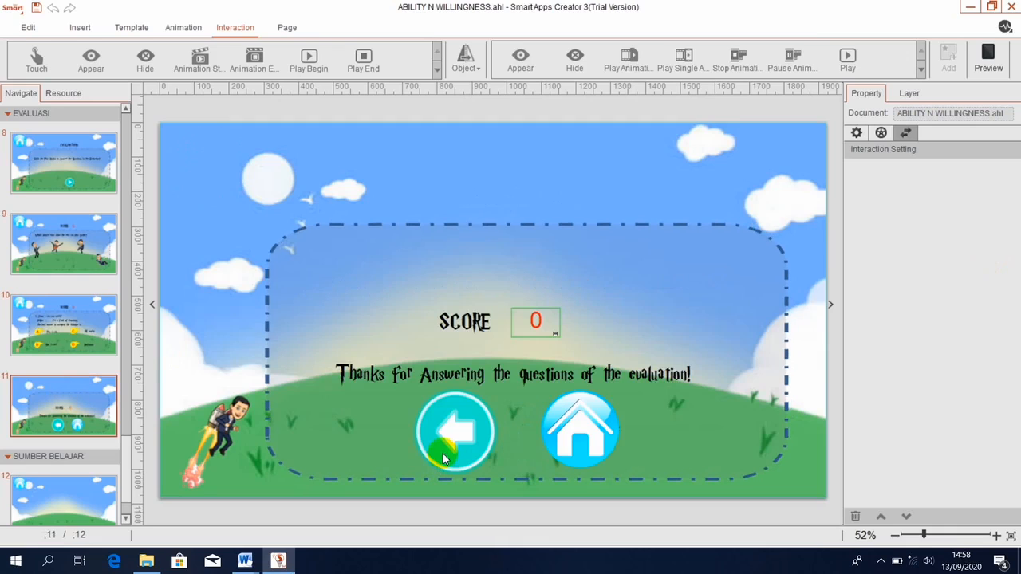
{"action": "left_click", "coordinate": [444, 459]}
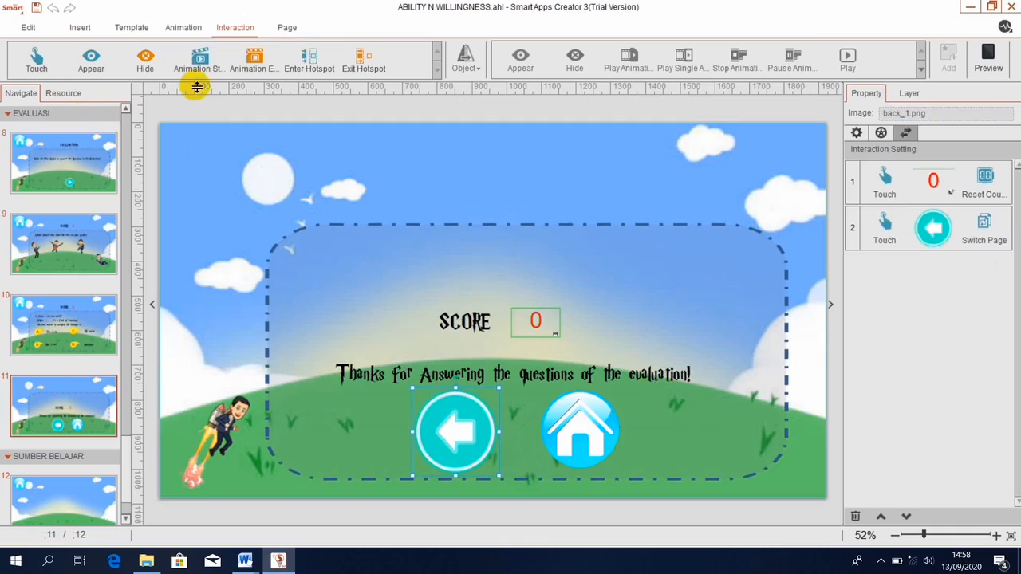
{"action": "left_click", "coordinate": [184, 29]}
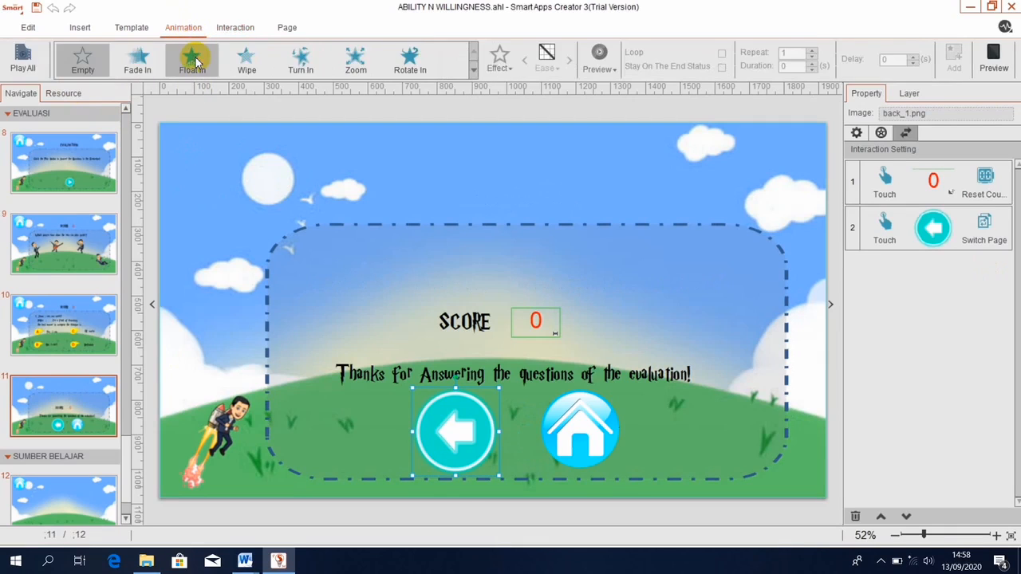
{"action": "left_click", "coordinate": [194, 61]}
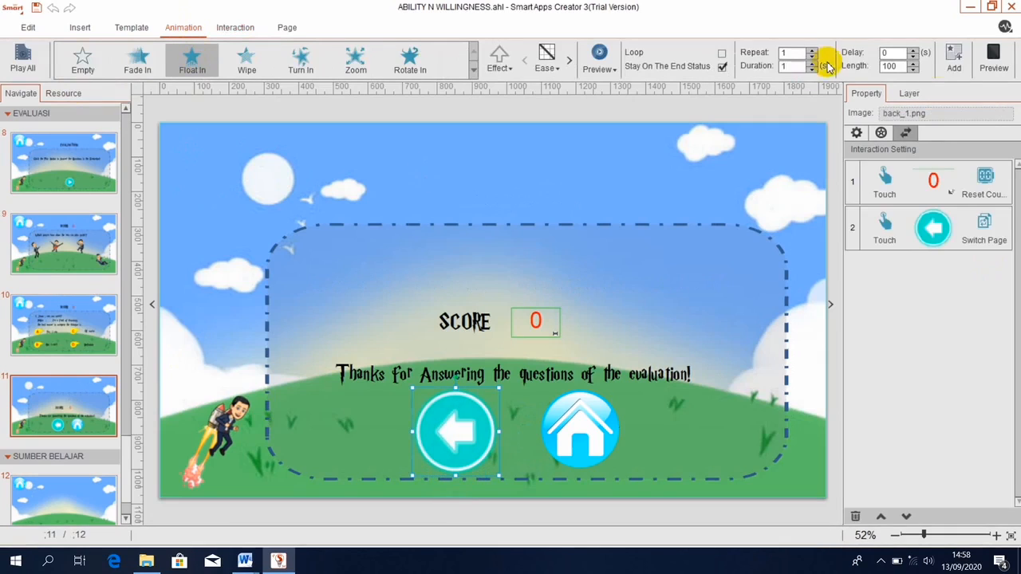
{"action": "left_click", "coordinate": [950, 63]}
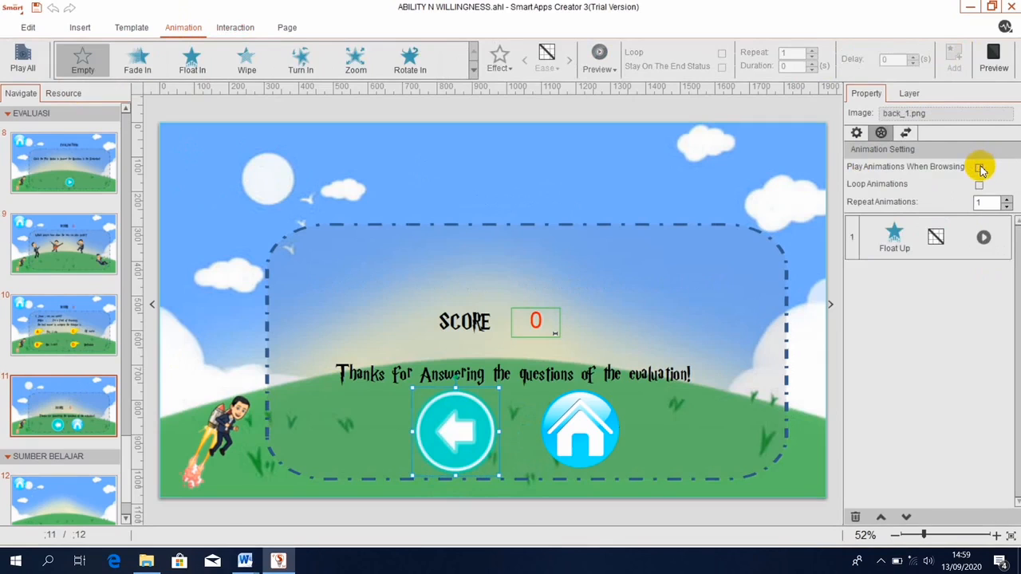
{"action": "left_click", "coordinate": [558, 190]}
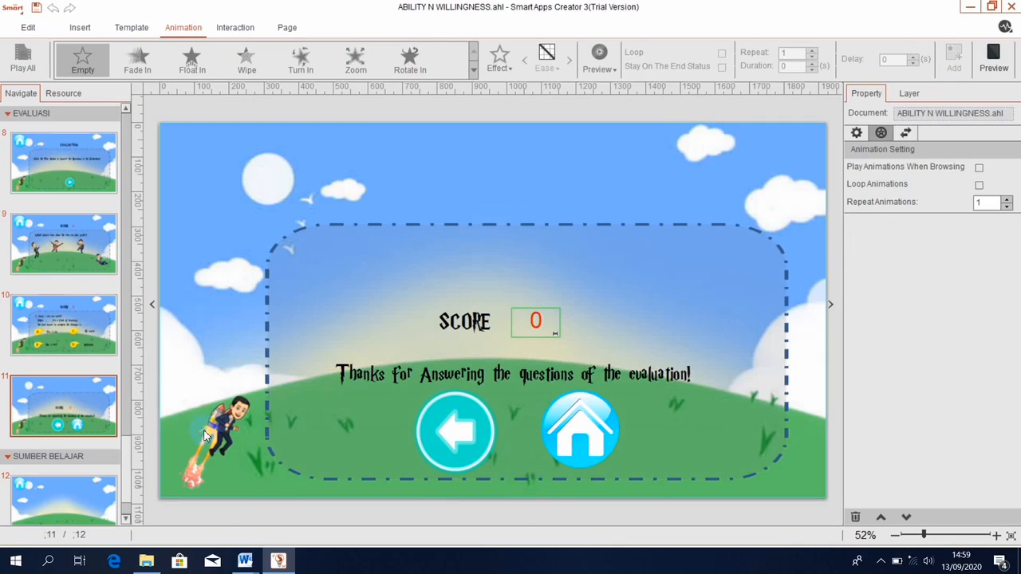
{"action": "left_click", "coordinate": [36, 501]}
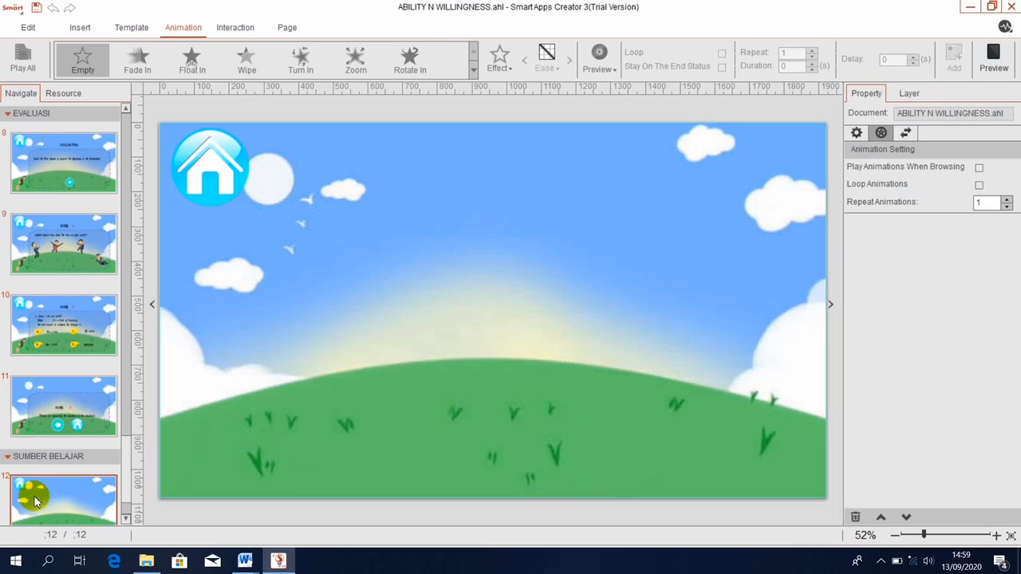
Place the dashed frame_1.png from the Resource list on page 12 and resize it.
{"action": "left_click", "coordinate": [81, 27]}
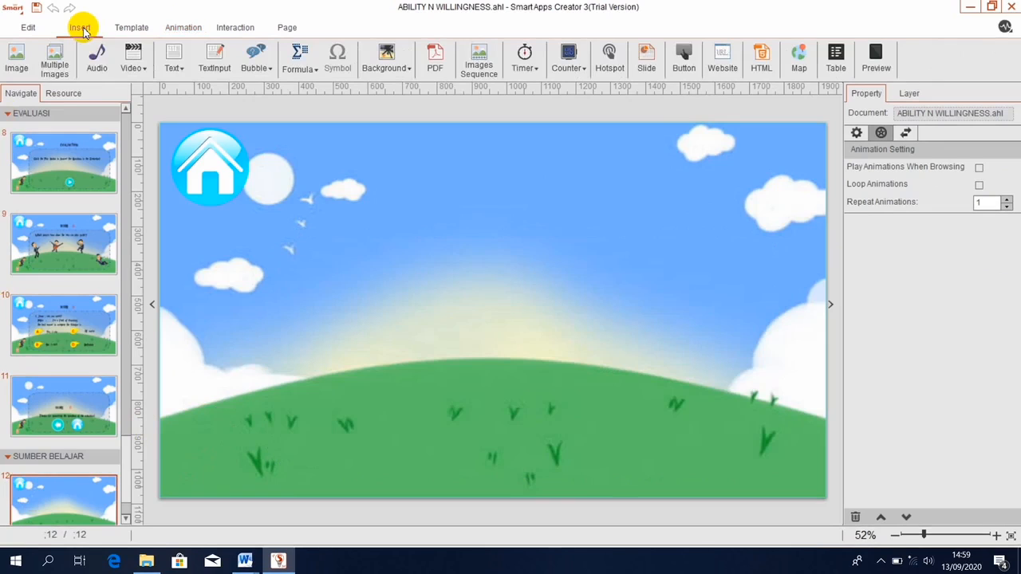
{"action": "left_click", "coordinate": [59, 93]}
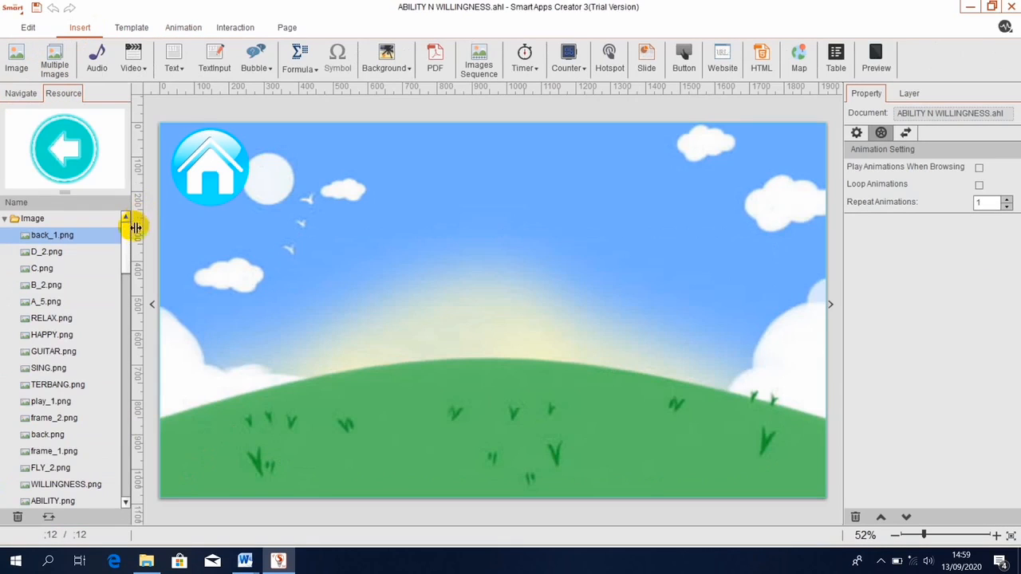
{"action": "left_click_drag", "start_coordinate": [128, 252], "coordinate": [358, 269]}
{"action": "left_click_drag", "start_coordinate": [518, 303], "coordinate": [656, 361]}
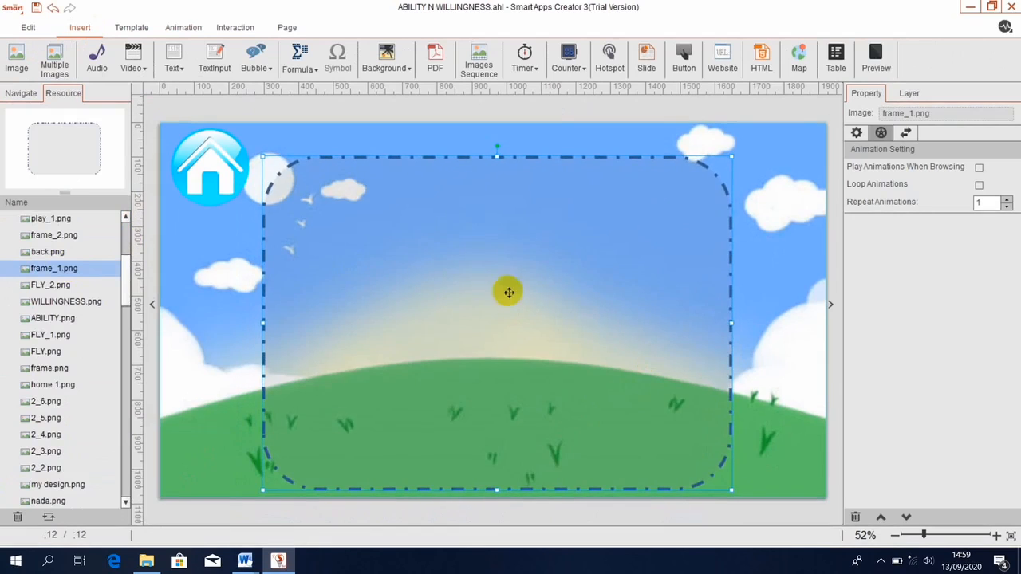
{"action": "left_click_drag", "start_coordinate": [263, 157], "coordinate": [300, 182]}
{"action": "mouse_move", "coordinate": [449, 276]}
{"action": "left_mouse_down"}
{"action": "mouse_move", "coordinate": [433, 273]}
{"action": "mouse_move", "coordinate": [452, 274]}
{"action": "left_mouse_up"}
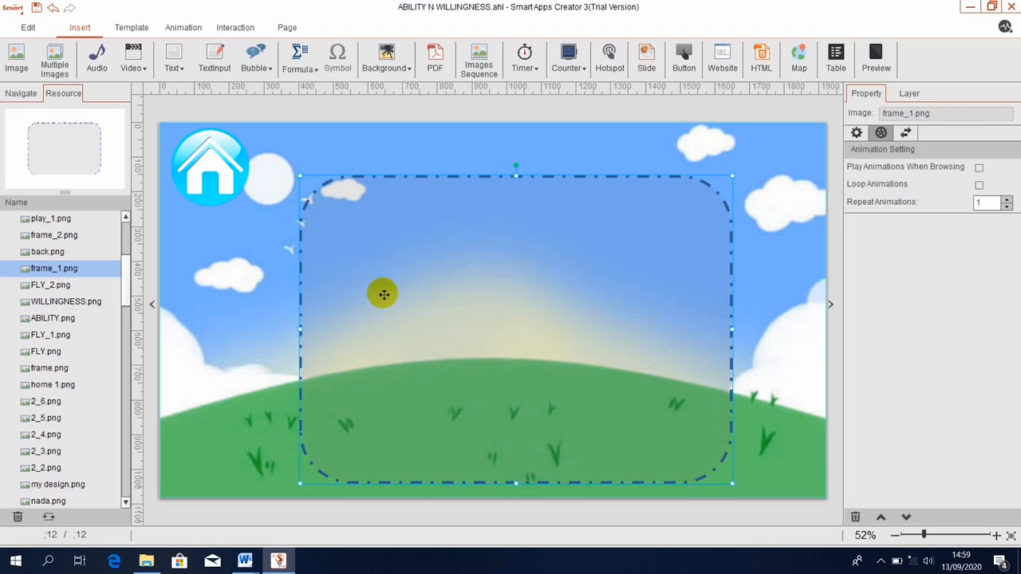
Add the FLY_2 character at lower right and TERBANG at lower left.
{"action": "left_click", "coordinate": [69, 290]}
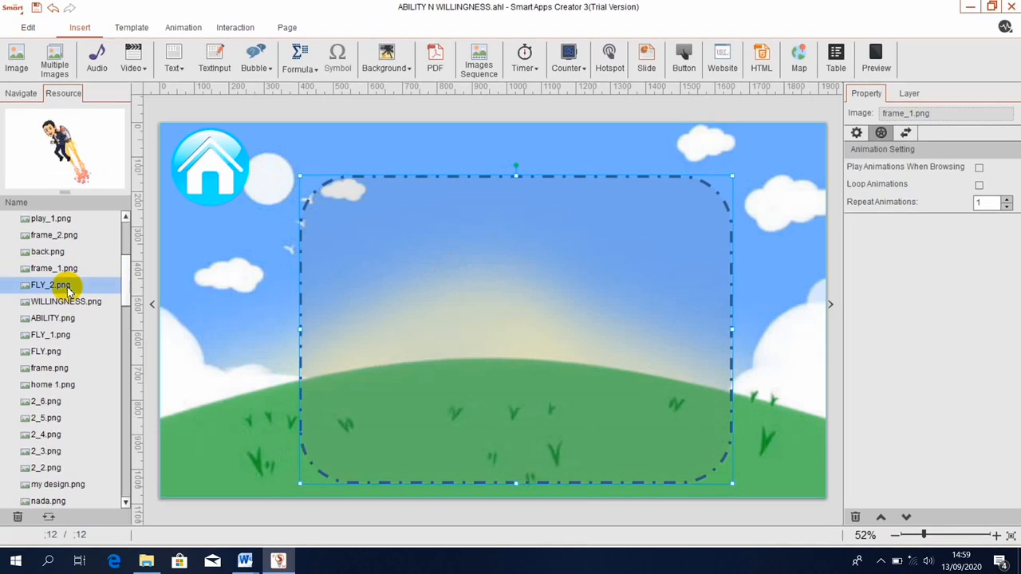
{"action": "left_click_drag", "start_coordinate": [261, 284], "coordinate": [735, 367]}
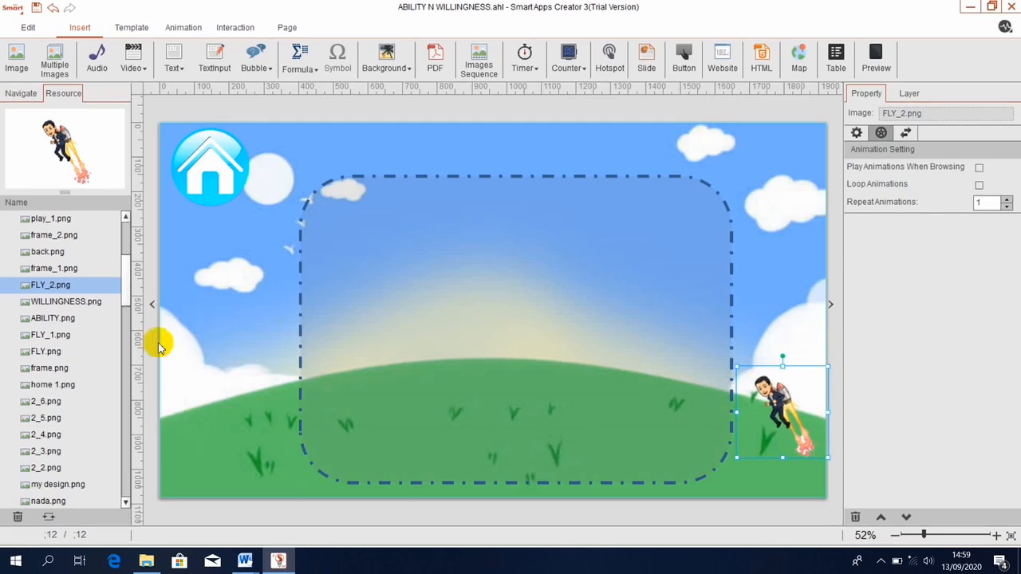
{"action": "left_click_drag", "start_coordinate": [126, 293], "coordinate": [127, 331]}
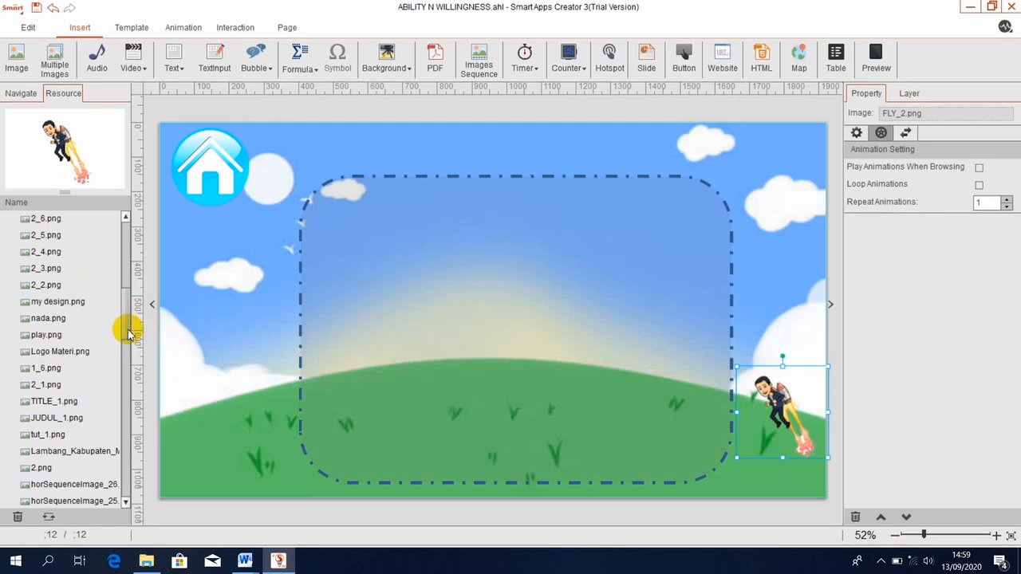
{"action": "left_click_drag", "start_coordinate": [128, 331], "coordinate": [128, 279]}
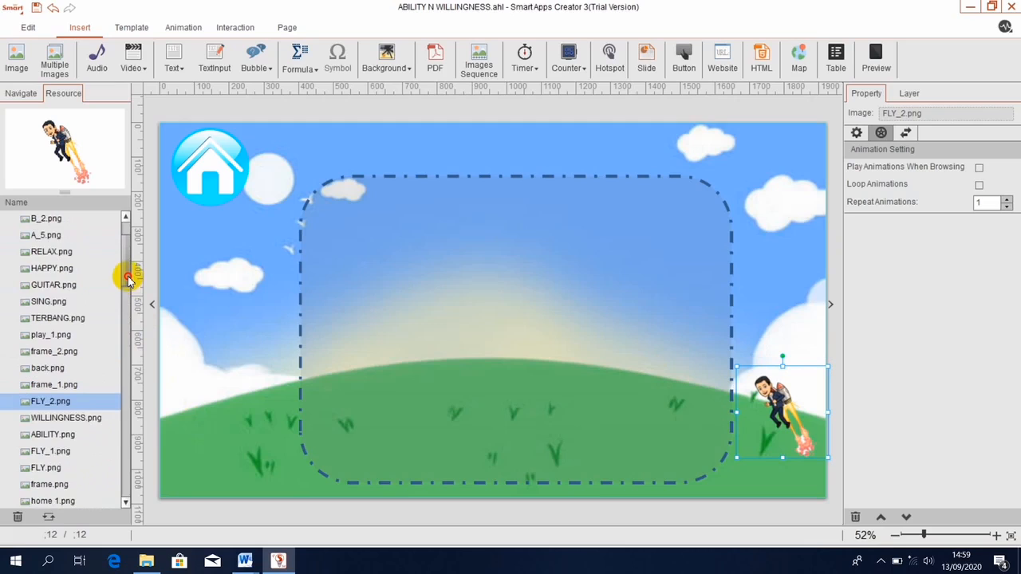
{"action": "left_click", "coordinate": [85, 320]}
{"action": "left_click_drag", "start_coordinate": [85, 320], "coordinate": [311, 441]}
{"action": "left_click_drag", "start_coordinate": [275, 405], "coordinate": [233, 409]}
{"action": "left_click", "coordinate": [767, 405]}
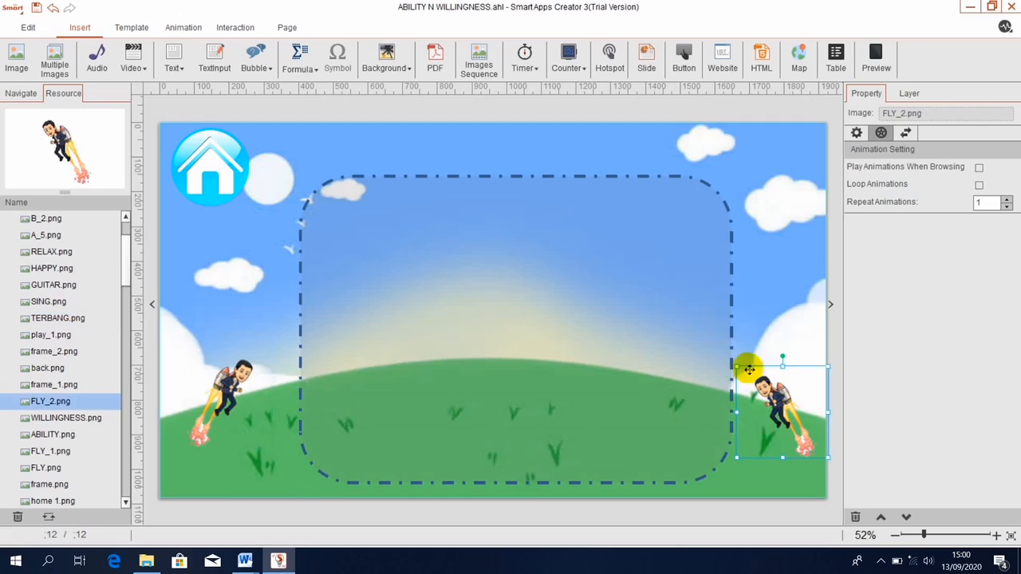
{"action": "left_click_drag", "start_coordinate": [739, 366], "coordinate": [732, 362]}
Lower the frame's top edge and add a horizontal text box stretched across it.
{"action": "left_click", "coordinate": [564, 252]}
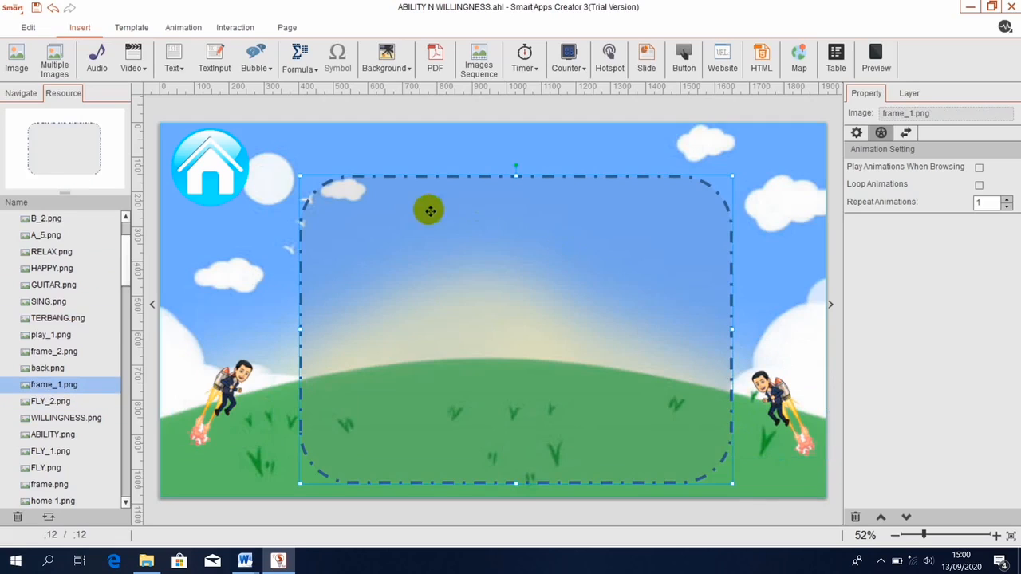
{"action": "left_click_drag", "start_coordinate": [515, 175], "coordinate": [515, 204]}
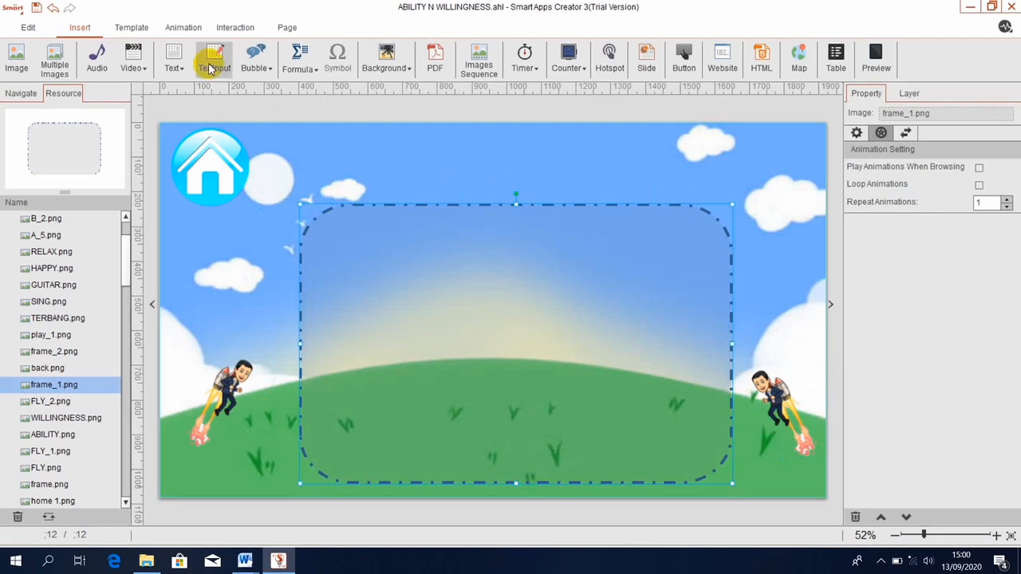
{"action": "left_click", "coordinate": [177, 63]}
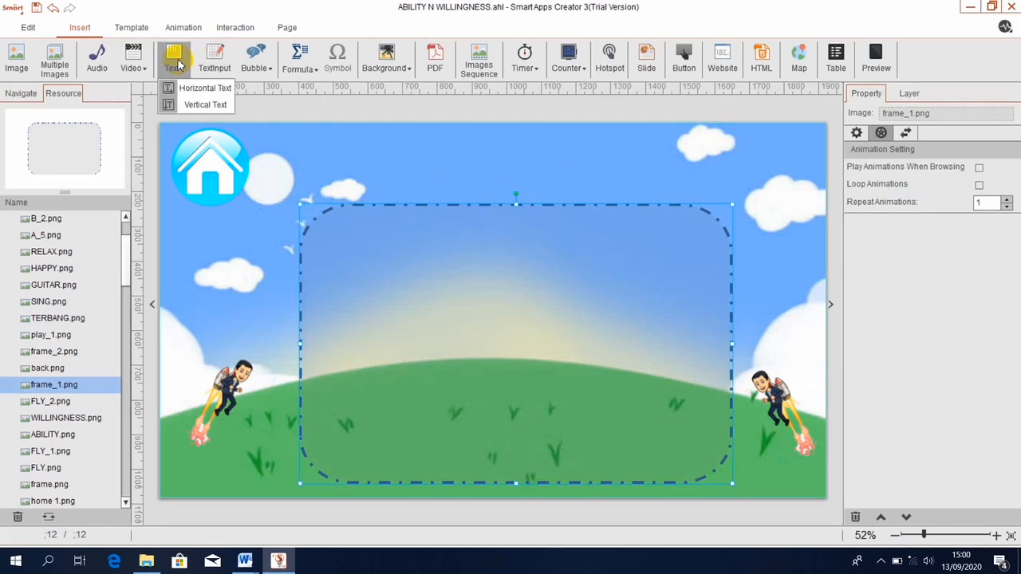
{"action": "left_click", "coordinate": [182, 89]}
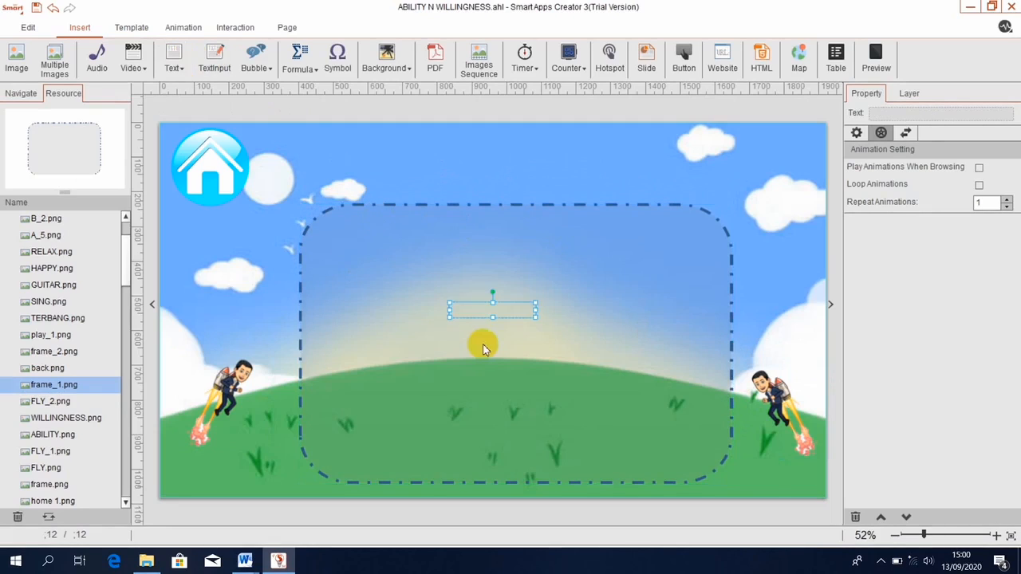
{"action": "left_click_drag", "start_coordinate": [451, 303], "coordinate": [444, 278]}
{"action": "left_click_drag", "start_coordinate": [535, 299], "coordinate": [701, 307]}
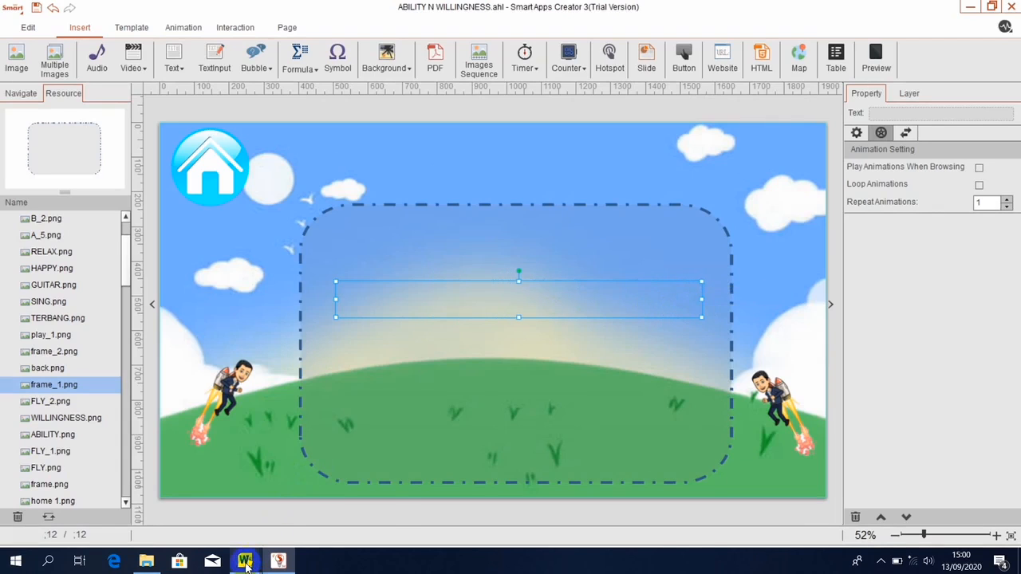
{"action": "mouse_move", "coordinate": [247, 558]}
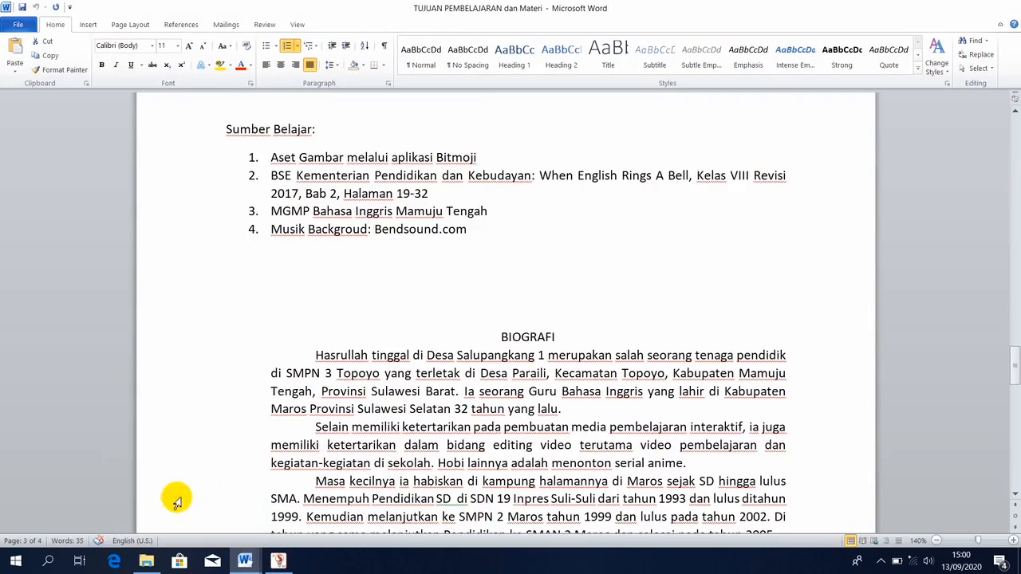
Copy the Sumber Belajar heading and its four sources from the TUJUAN PEMBELAJARAN dan Materi document.
{"action": "left_click", "coordinate": [175, 498]}
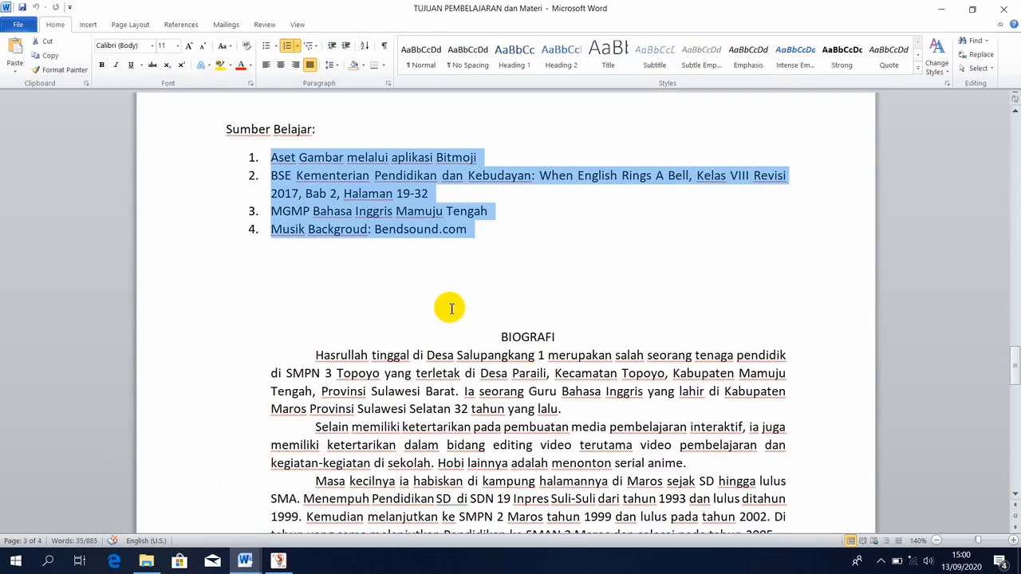
{"action": "left_click", "coordinate": [226, 128]}
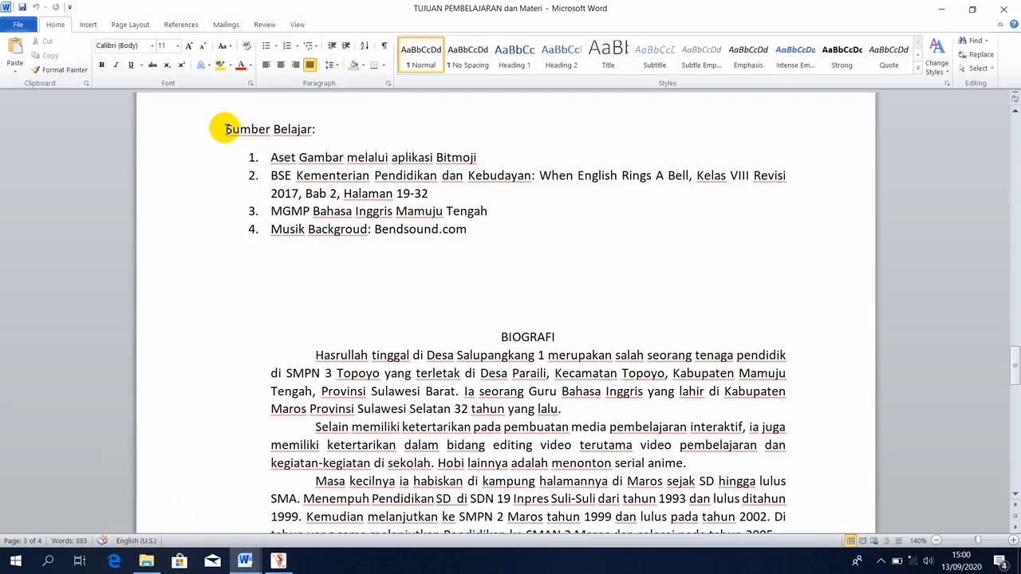
{"action": "key", "text": "shift+Down"}
{"action": "key", "text": "shift+Down"}
{"action": "key", "text": "shift+Down"}
{"action": "key", "text": "shift+Down"}
{"action": "key", "text": "shift+Down"}
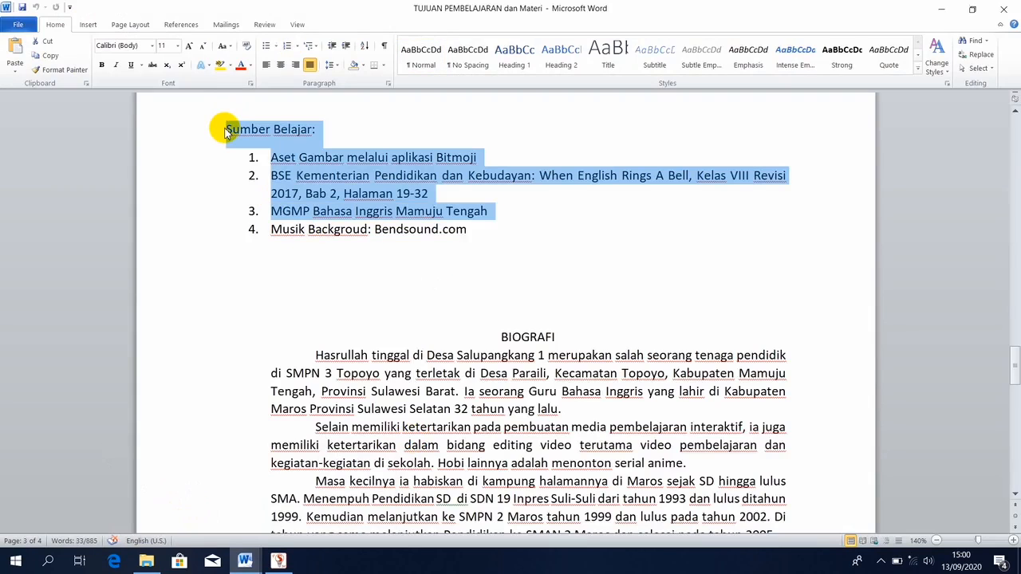
{"action": "key", "text": "shift+Down"}
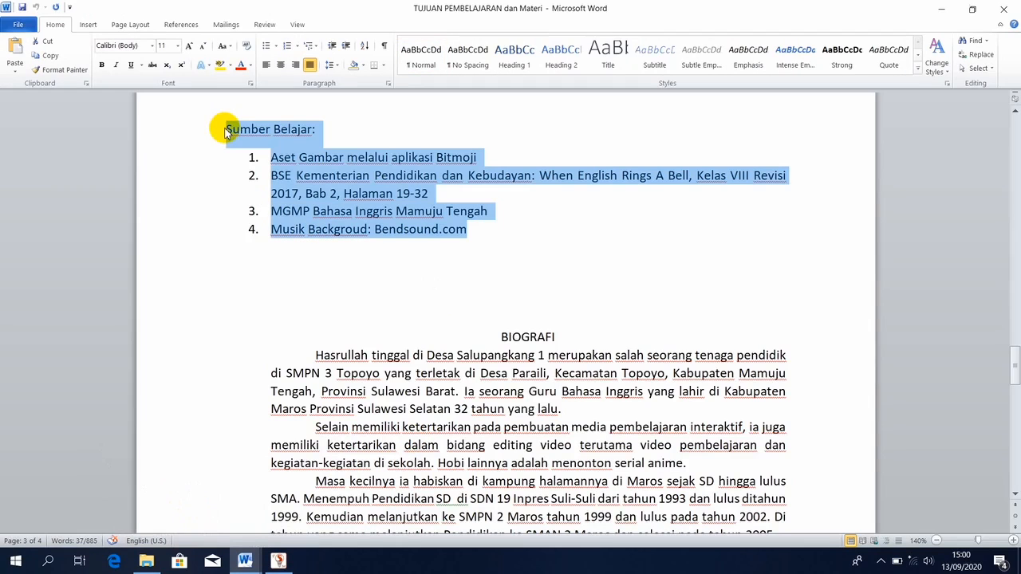
{"action": "left_click", "coordinate": [278, 561]}
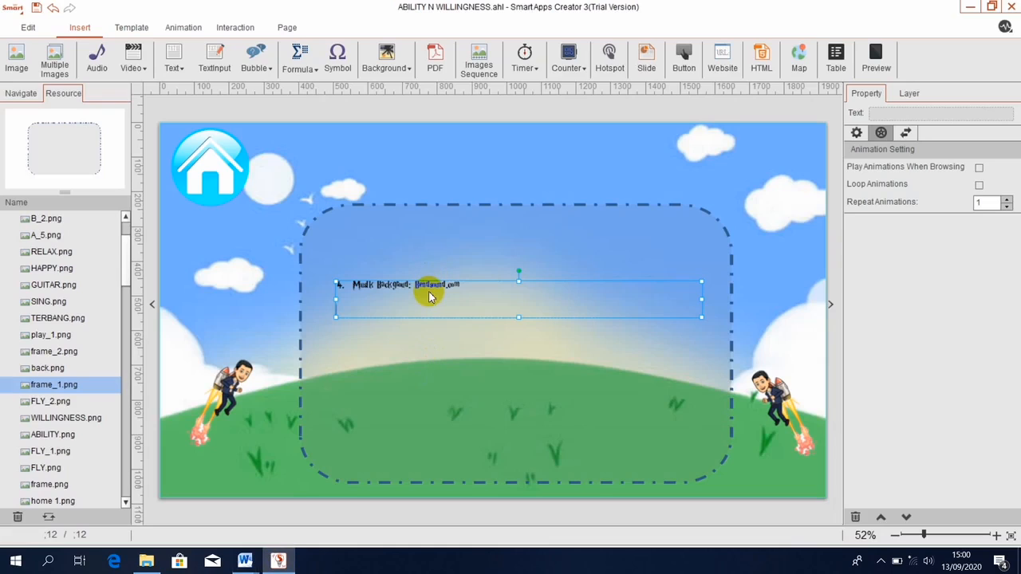
Paste the Sumber Belajar list into the text box and enlarge it to size 66.
{"action": "double_click", "coordinate": [430, 293]}
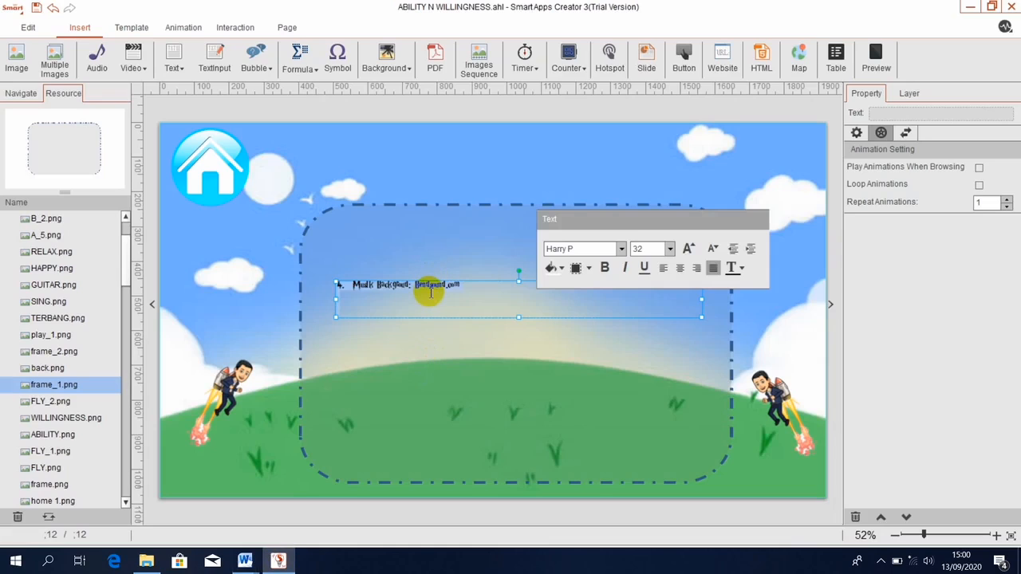
{"action": "left_click", "coordinate": [688, 249]}
{"action": "left_click", "coordinate": [689, 249]}
{"action": "left_click", "coordinate": [689, 249]}
{"action": "left_click", "coordinate": [689, 249]}
{"action": "left_click", "coordinate": [688, 249]}
{"action": "left_click", "coordinate": [688, 249]}
{"action": "left_click", "coordinate": [688, 249]}
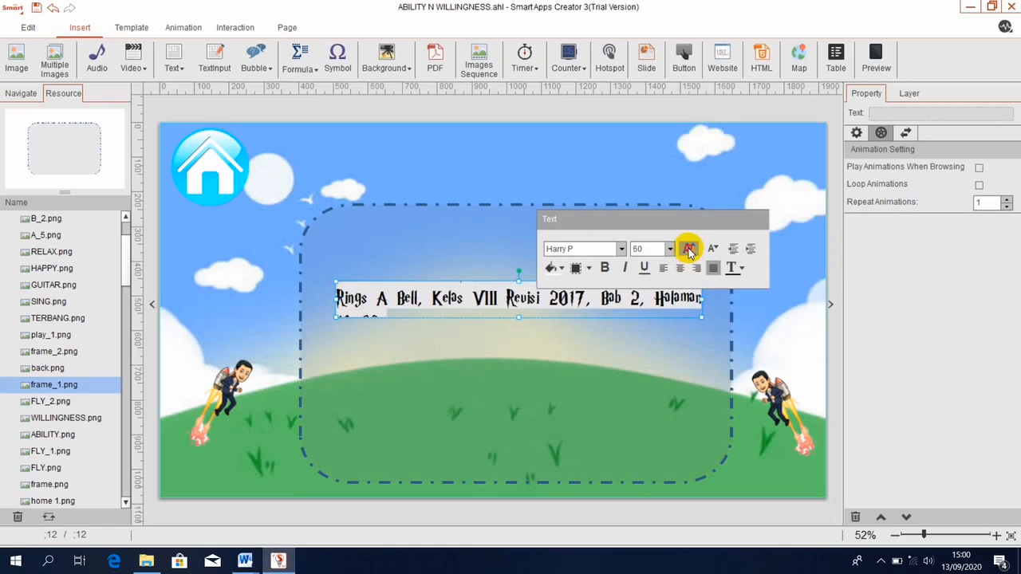
{"action": "left_click", "coordinate": [688, 249]}
Stretch the text box until every line, including Bendsound.com, is visible.
{"action": "left_click_drag", "start_coordinate": [517, 319], "coordinate": [519, 415]}
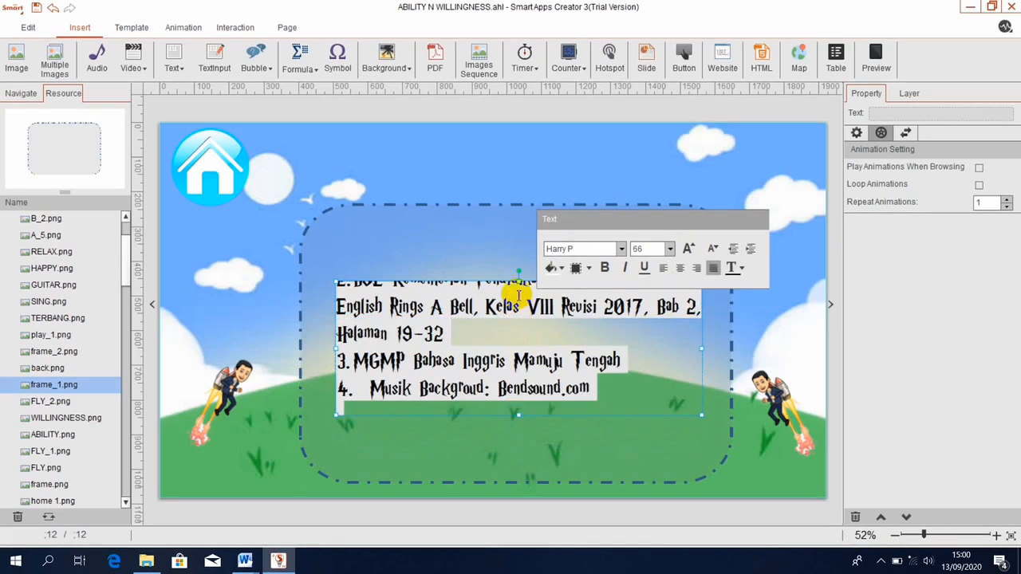
{"action": "left_click_drag", "start_coordinate": [519, 280], "coordinate": [519, 232]}
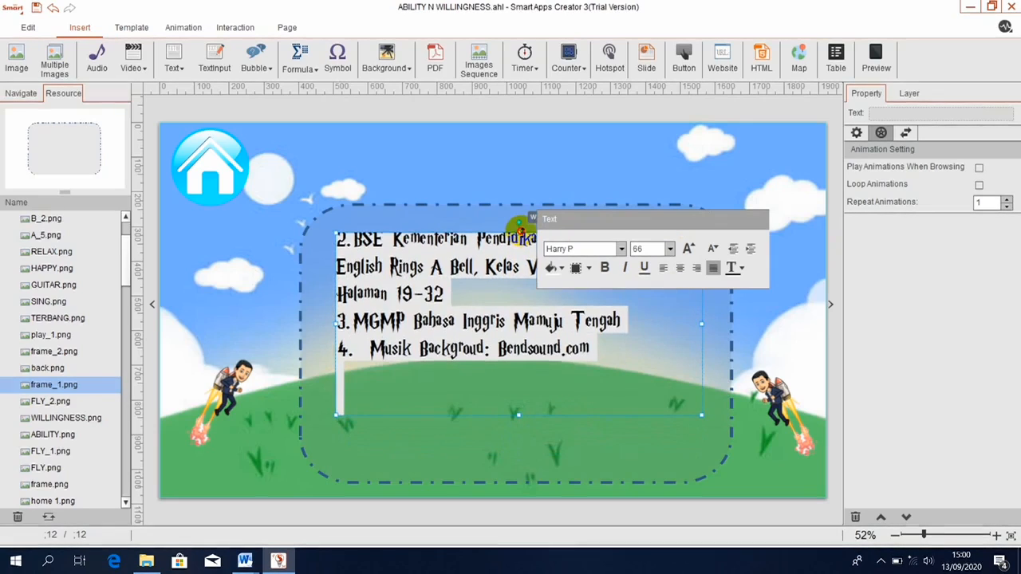
{"action": "left_click", "coordinate": [432, 407]}
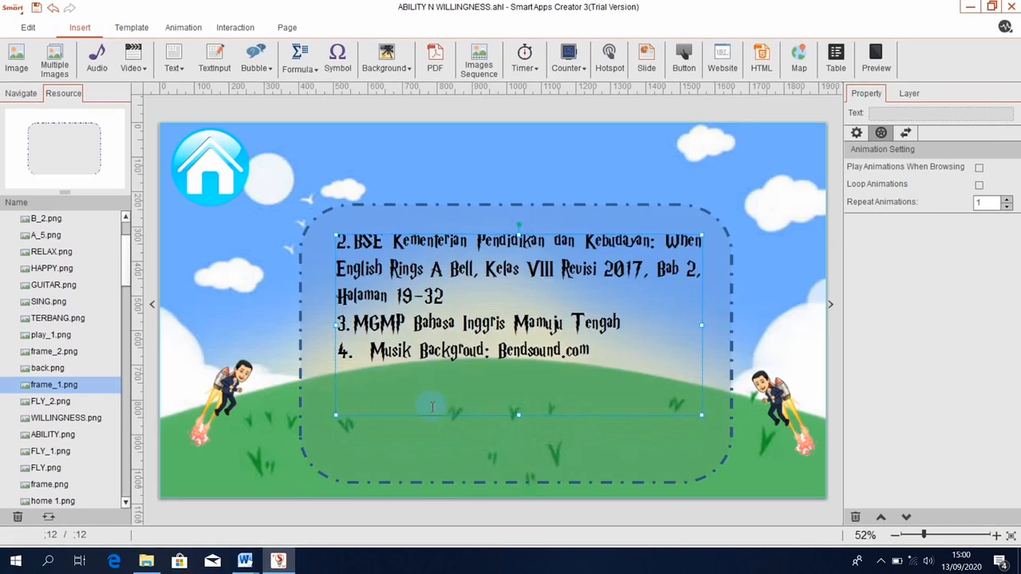
{"action": "scroll", "coordinate": [433, 408], "scroll_direction": "up", "scroll_amount": 2}
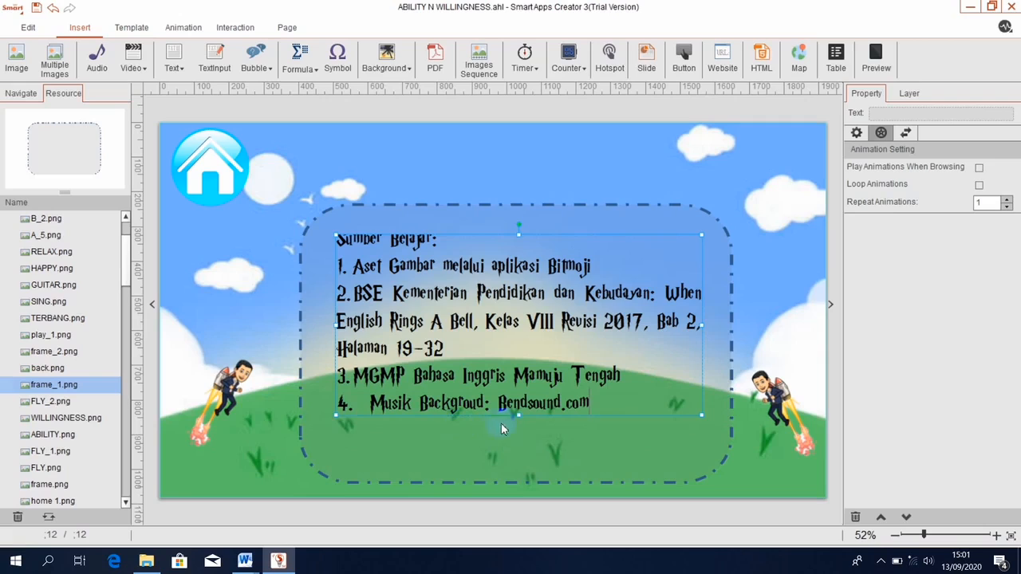
{"action": "left_click_drag", "start_coordinate": [519, 415], "coordinate": [517, 445]}
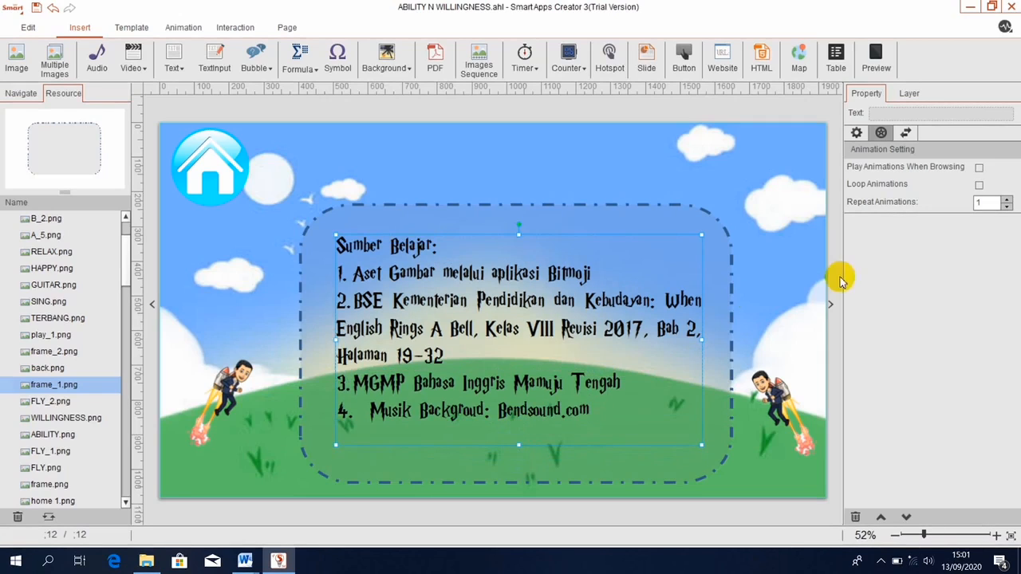
{"action": "left_click", "coordinate": [800, 287]}
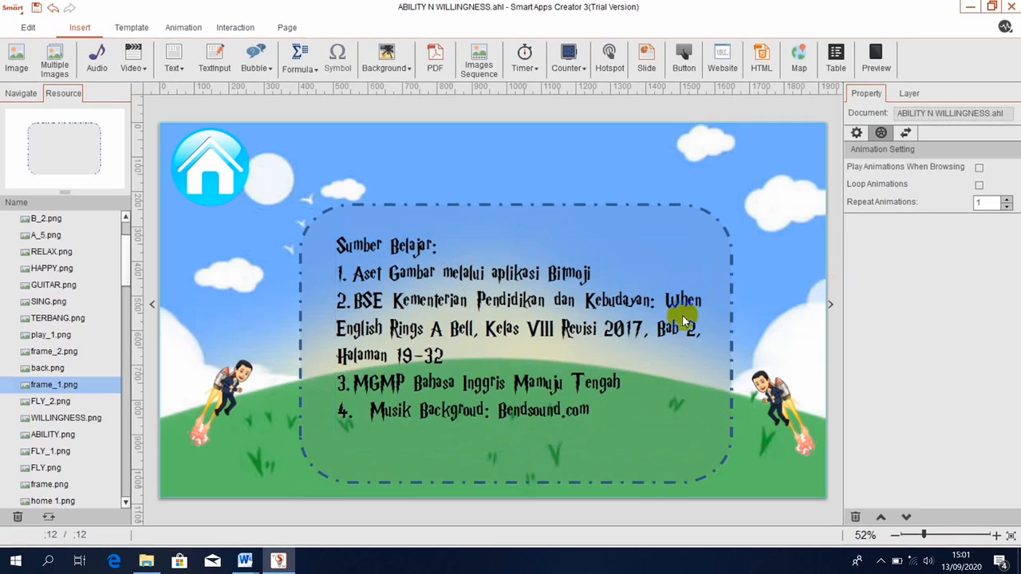
Give TERBANG a three-path Advanced Animation: up to top-left, across to top-right, down to lower right.
{"action": "left_click", "coordinate": [239, 389]}
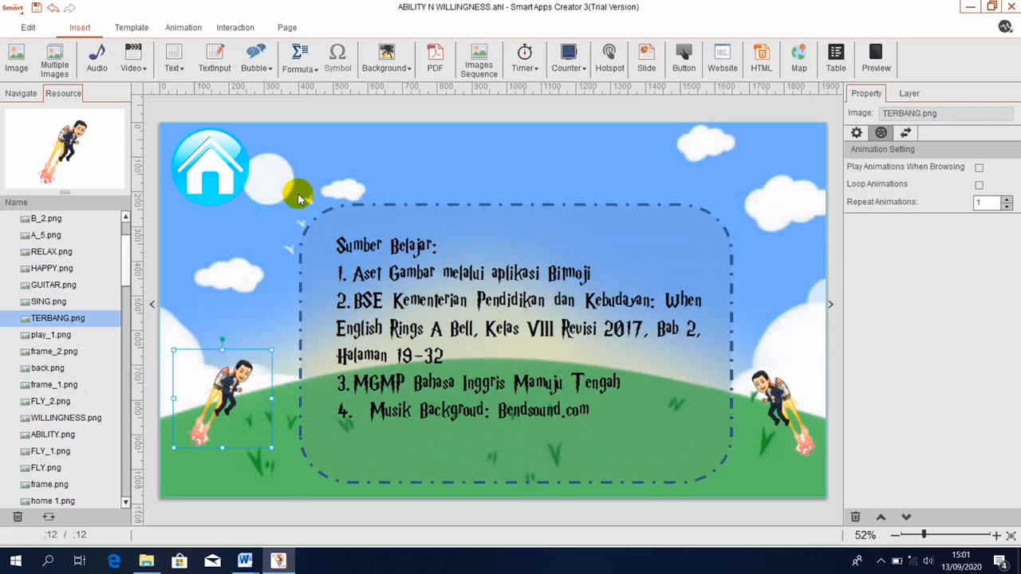
{"action": "left_click", "coordinate": [183, 27]}
{"action": "left_click", "coordinate": [473, 70]}
{"action": "left_click", "coordinate": [473, 70]}
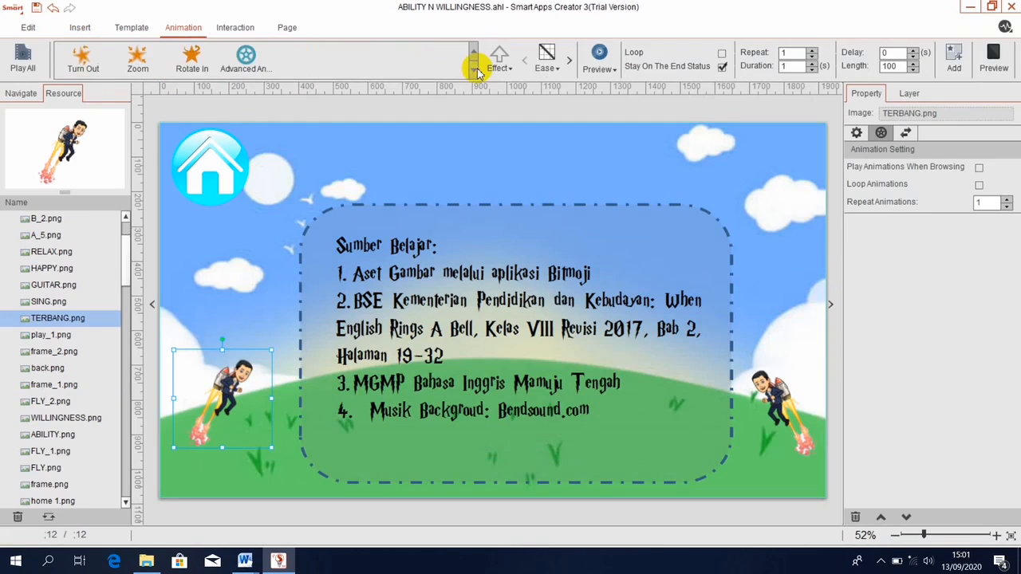
{"action": "left_click", "coordinate": [246, 62]}
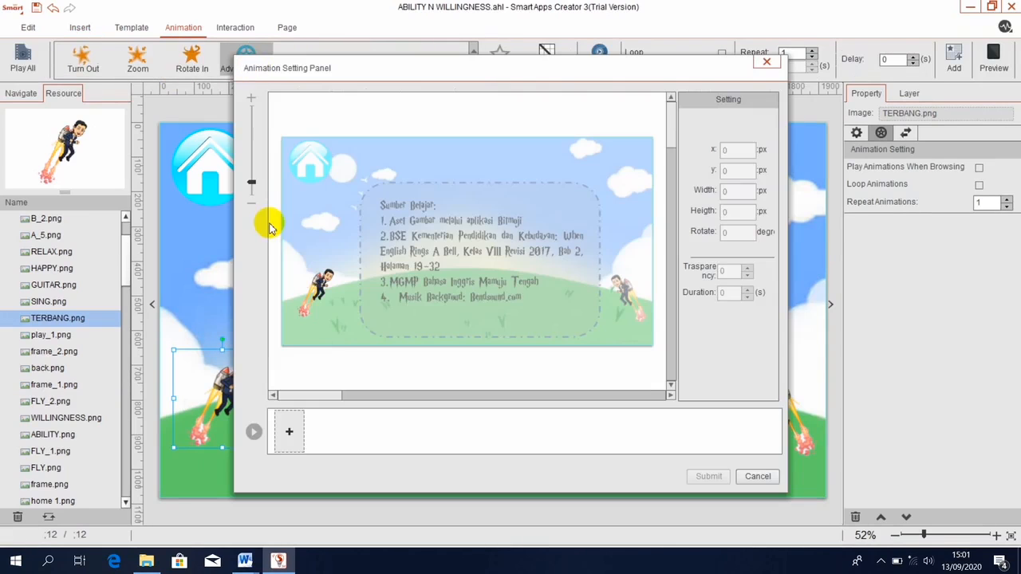
{"action": "left_click", "coordinate": [290, 431]}
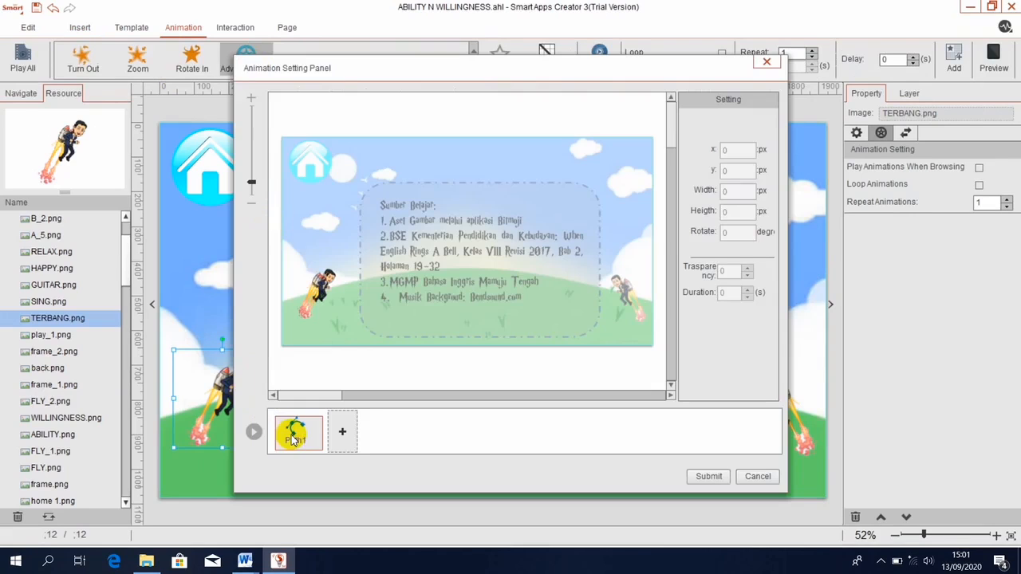
{"action": "left_click_drag", "start_coordinate": [319, 287], "coordinate": [359, 156]}
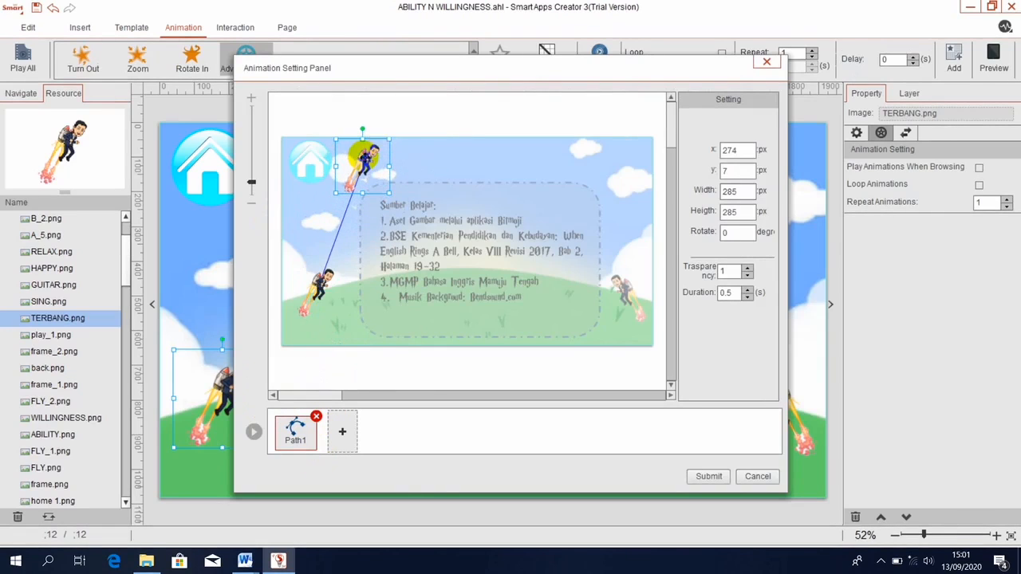
{"action": "left_click", "coordinate": [342, 436]}
{"action": "mouse_move", "coordinate": [362, 162]}
{"action": "left_mouse_down"}
{"action": "mouse_move", "coordinate": [501, 130]}
{"action": "mouse_move", "coordinate": [588, 153]}
{"action": "mouse_move", "coordinate": [599, 146]}
{"action": "left_mouse_up"}
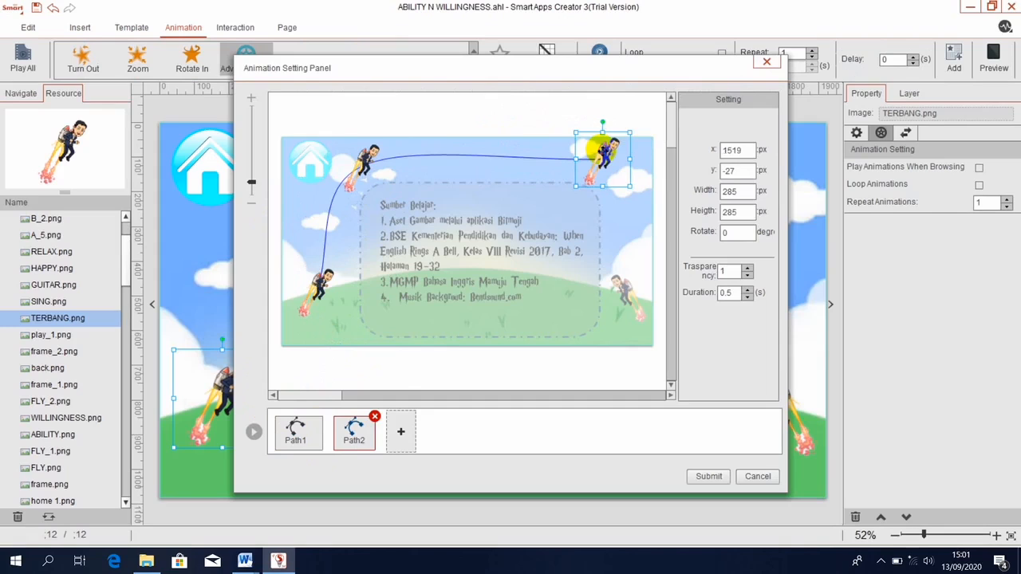
{"action": "left_click", "coordinate": [399, 435]}
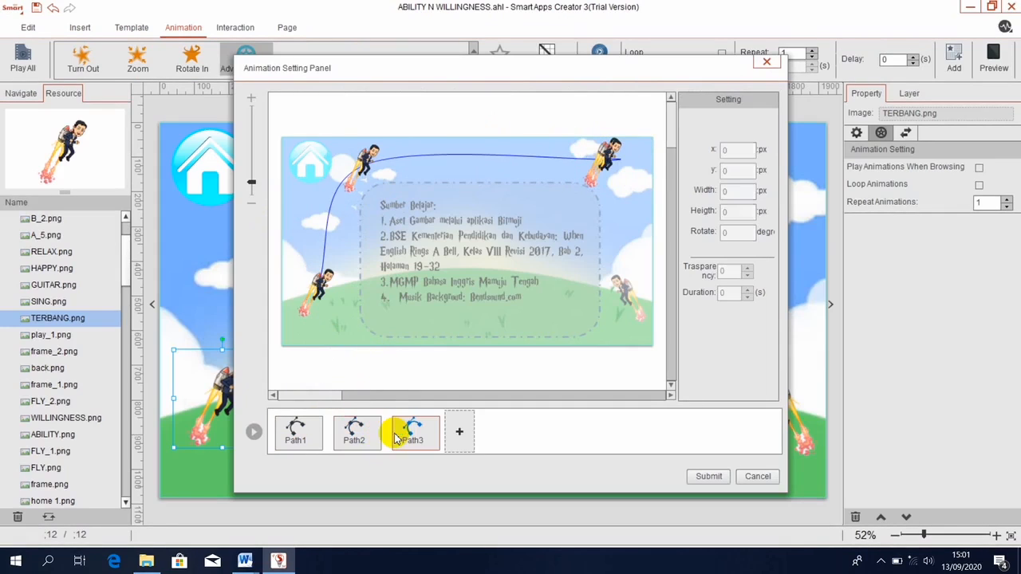
{"action": "left_click_drag", "start_coordinate": [608, 158], "coordinate": [625, 297]}
{"action": "left_click", "coordinate": [709, 476]}
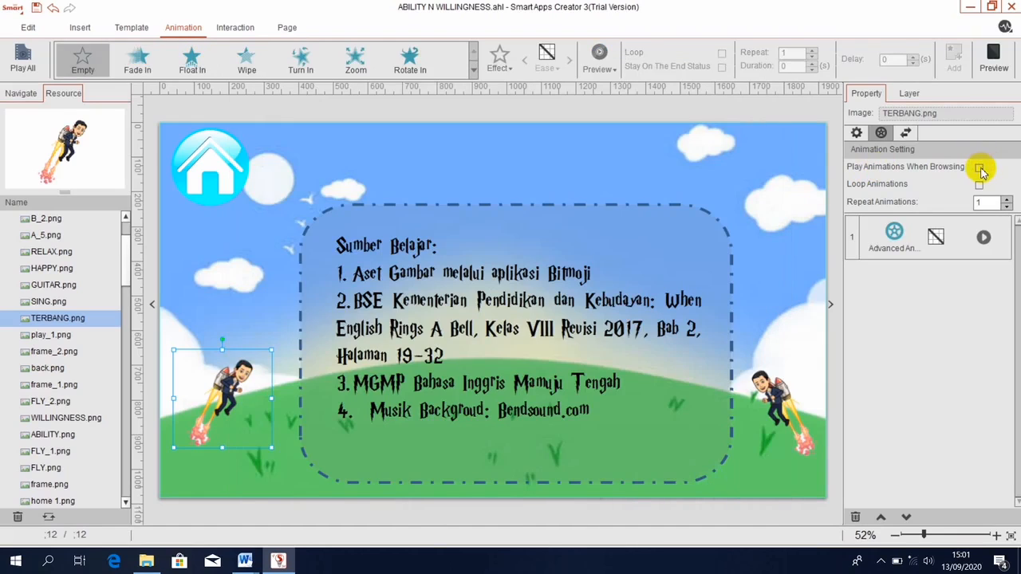
Give FLY_2 a three-path Advanced Animation: up to top-right, across to top-left, down to lower left.
{"action": "left_click", "coordinate": [778, 397]}
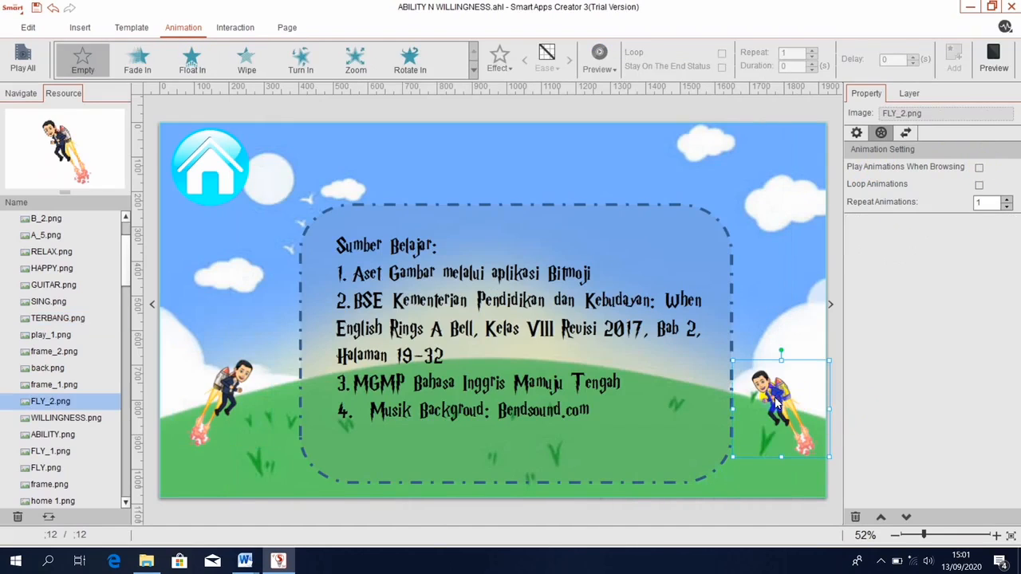
{"action": "left_click", "coordinate": [474, 68]}
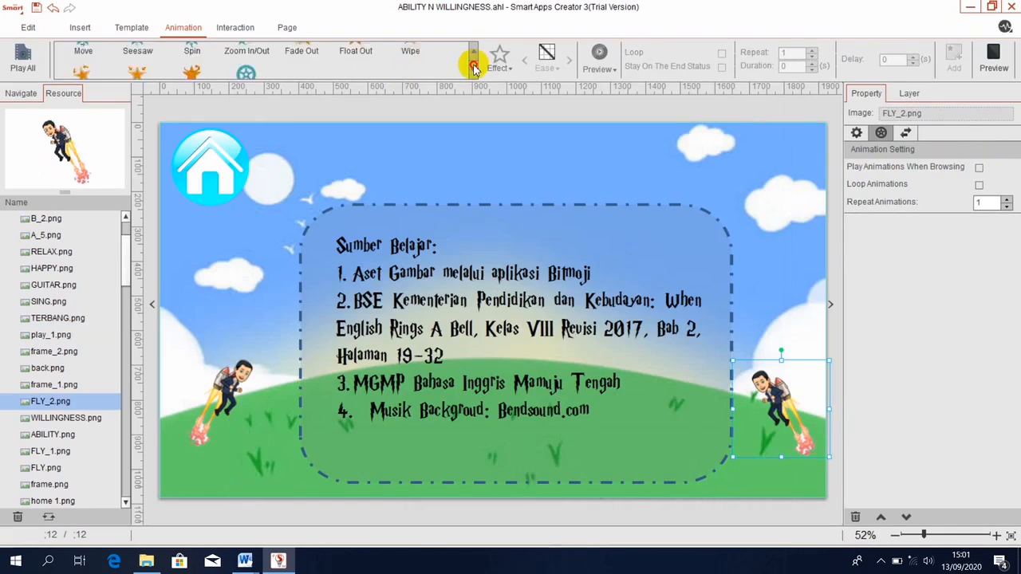
{"action": "left_click", "coordinate": [247, 66]}
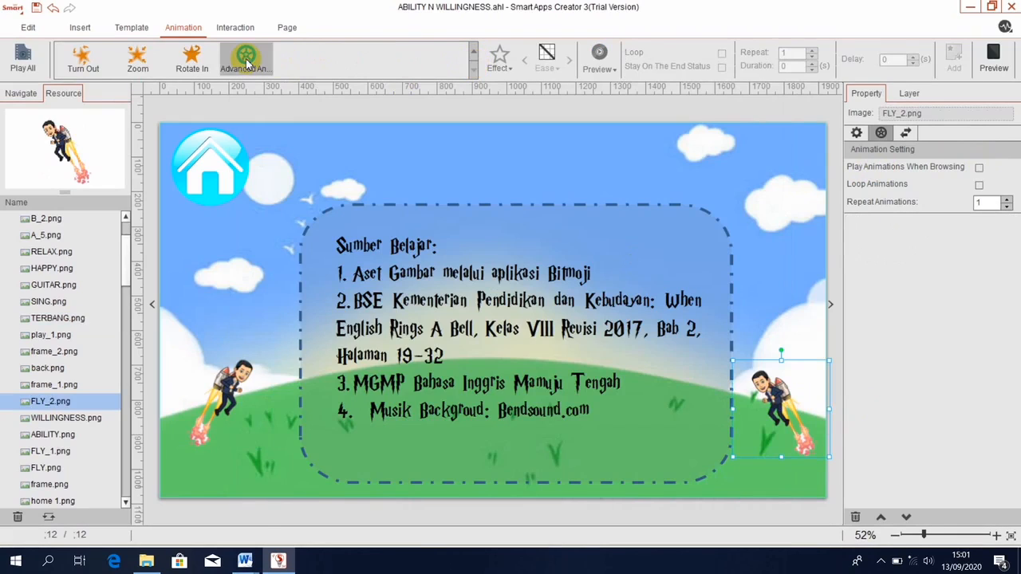
{"action": "left_click", "coordinate": [289, 435]}
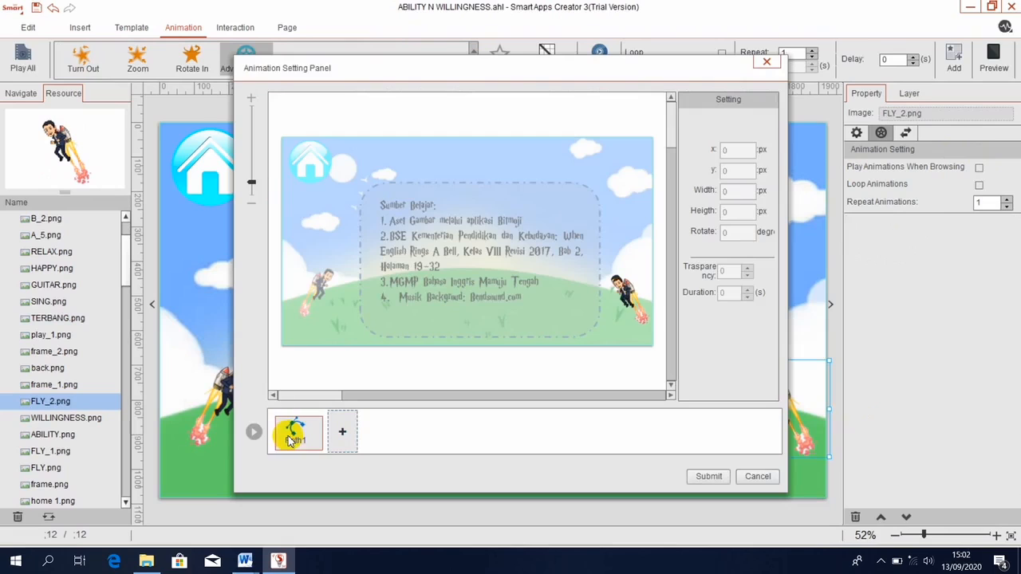
{"action": "left_click_drag", "start_coordinate": [627, 297], "coordinate": [603, 163]}
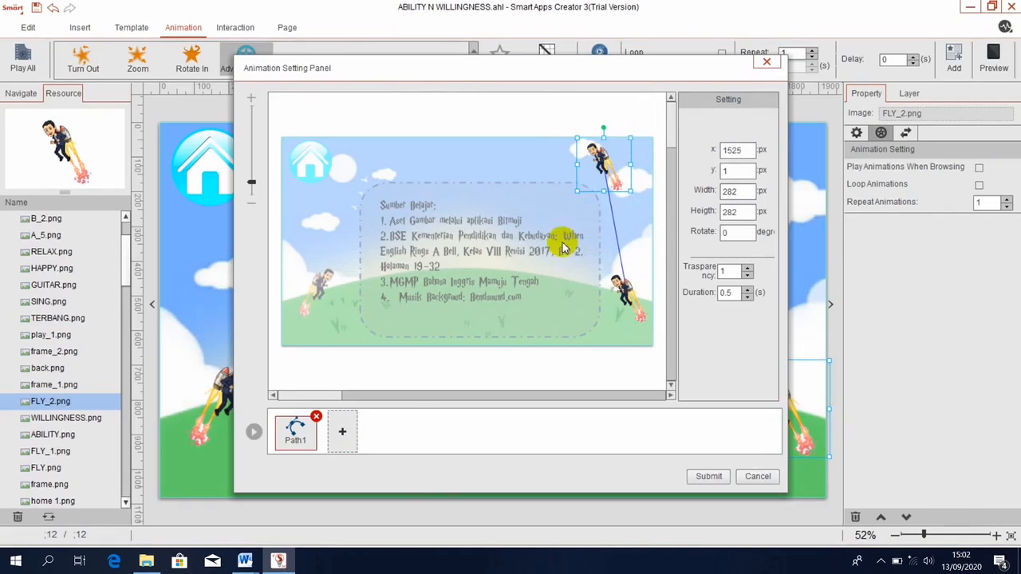
{"action": "left_click", "coordinate": [342, 433]}
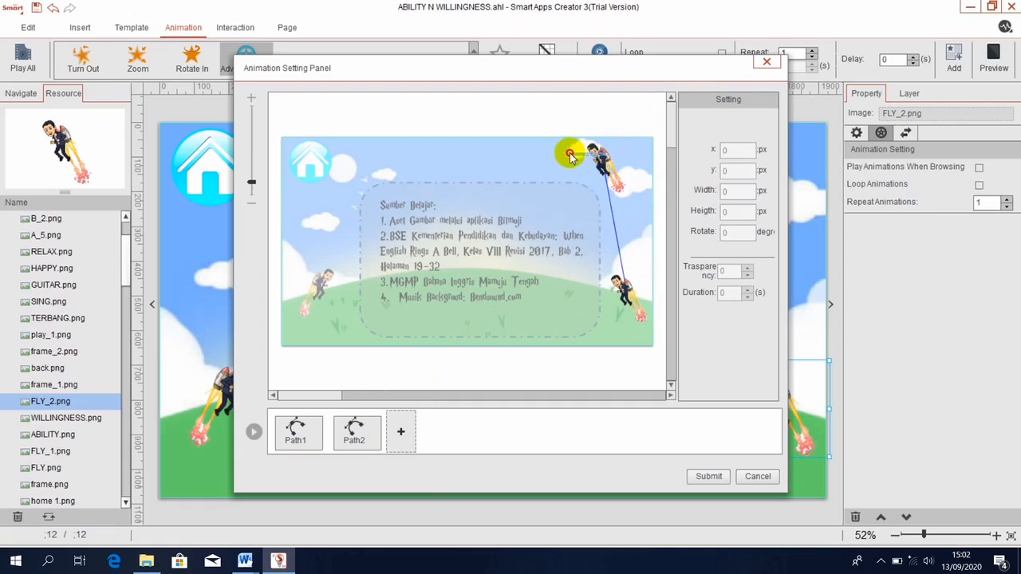
{"action": "left_click_drag", "start_coordinate": [598, 160], "coordinate": [345, 159]}
{"action": "mouse_move", "coordinate": [347, 164]}
{"action": "left_mouse_down"}
{"action": "mouse_move", "coordinate": [335, 327]}
{"action": "mouse_move", "coordinate": [343, 131]}
{"action": "mouse_move", "coordinate": [352, 159]}
{"action": "left_mouse_up"}
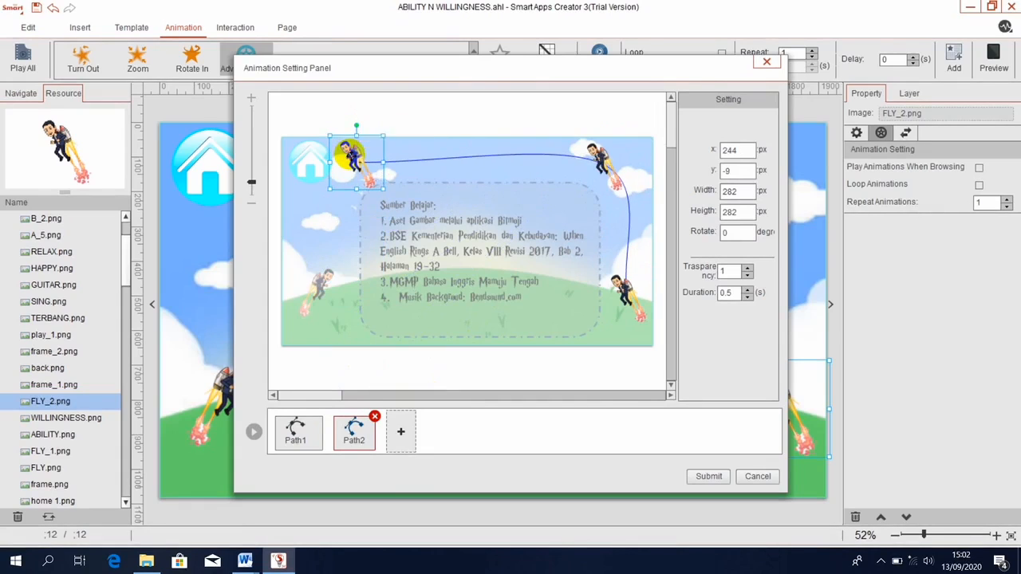
{"action": "left_click", "coordinate": [407, 432]}
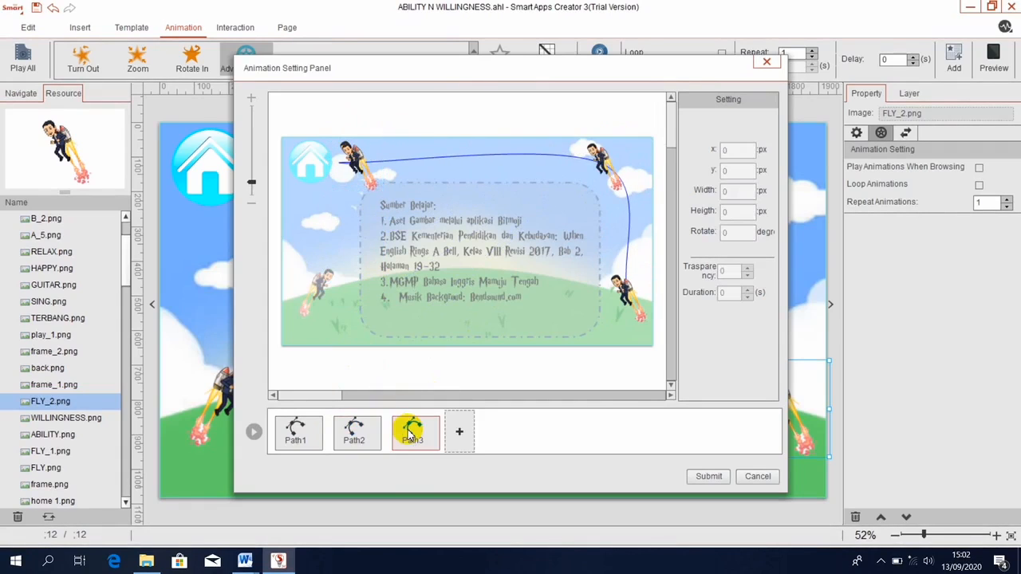
{"action": "left_click_drag", "start_coordinate": [361, 165], "coordinate": [326, 284]}
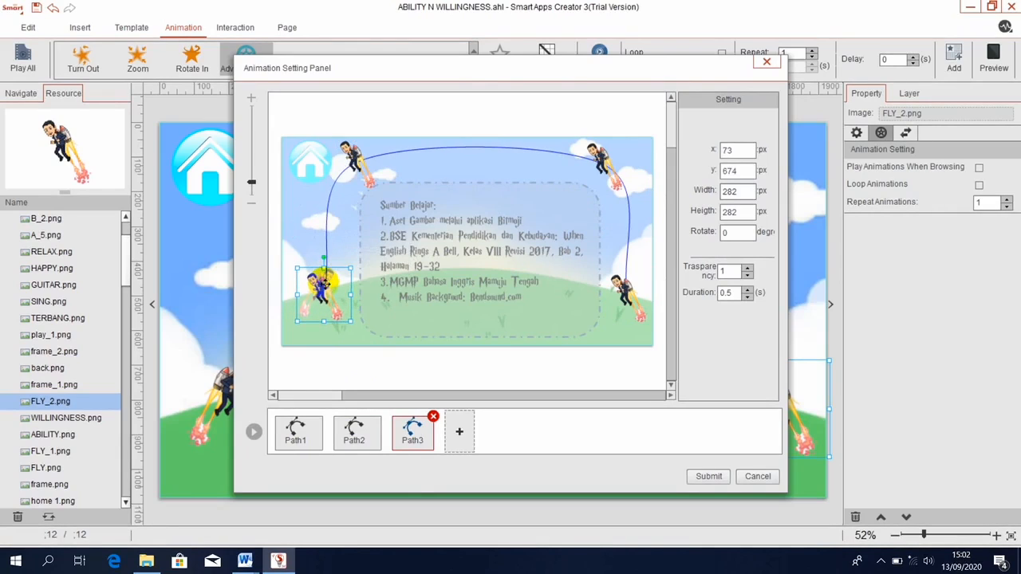
{"action": "left_click", "coordinate": [706, 477]}
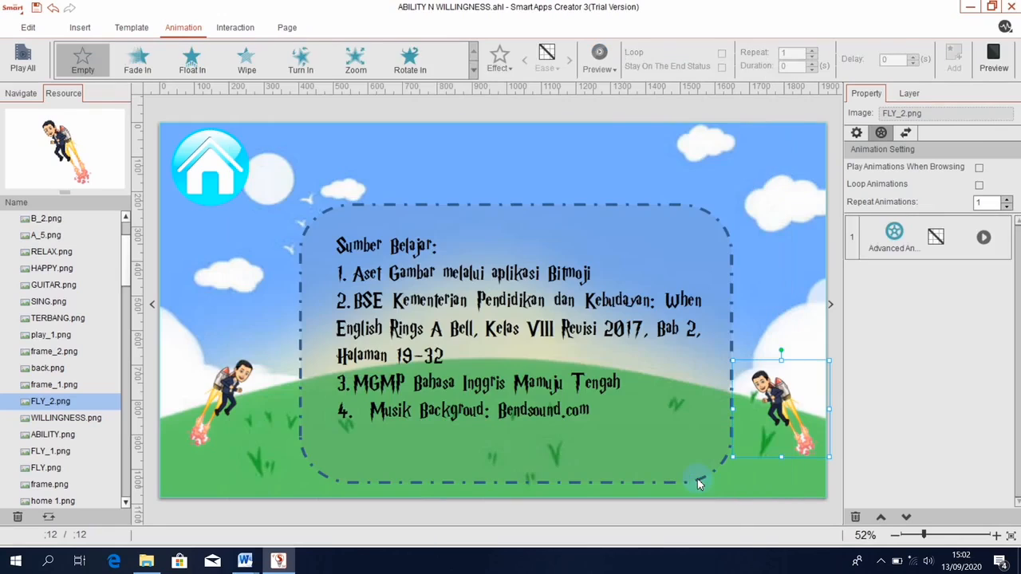
Tick Play Animations When Browsing for FLY_2 and preview the page's flight animations.
{"action": "left_click", "coordinate": [978, 169]}
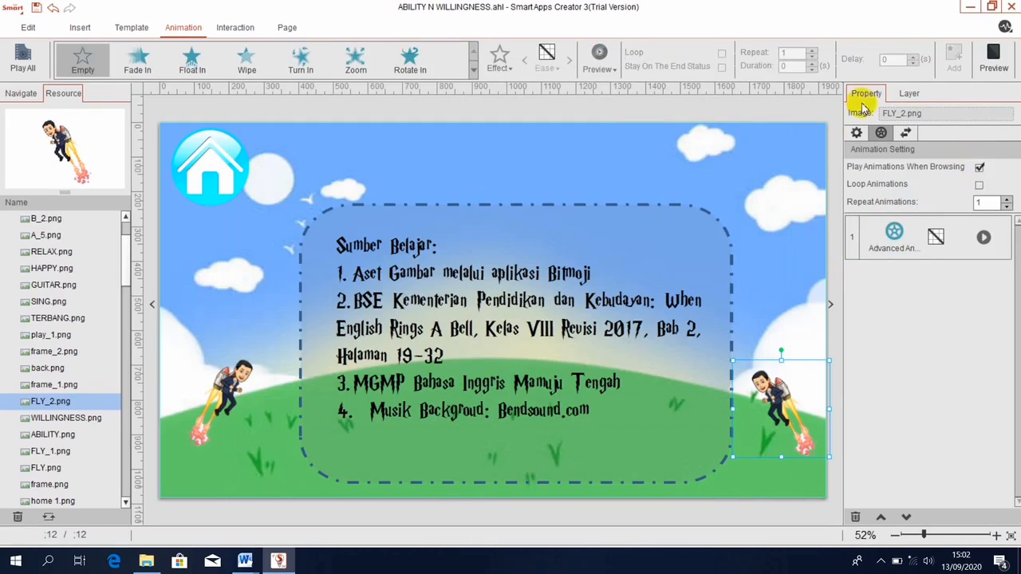
{"action": "left_click", "coordinate": [994, 54]}
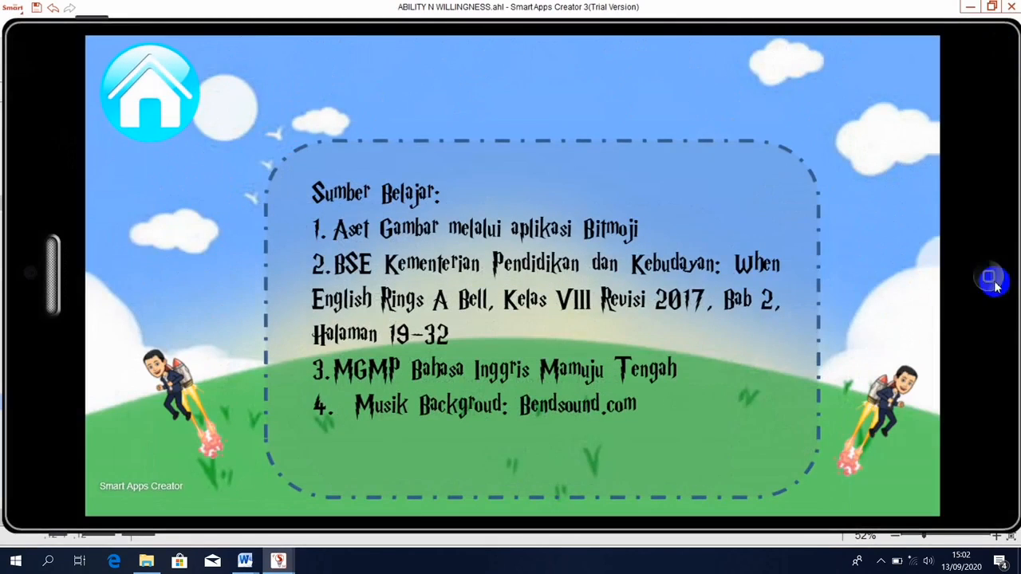
{"action": "left_click", "coordinate": [990, 279]}
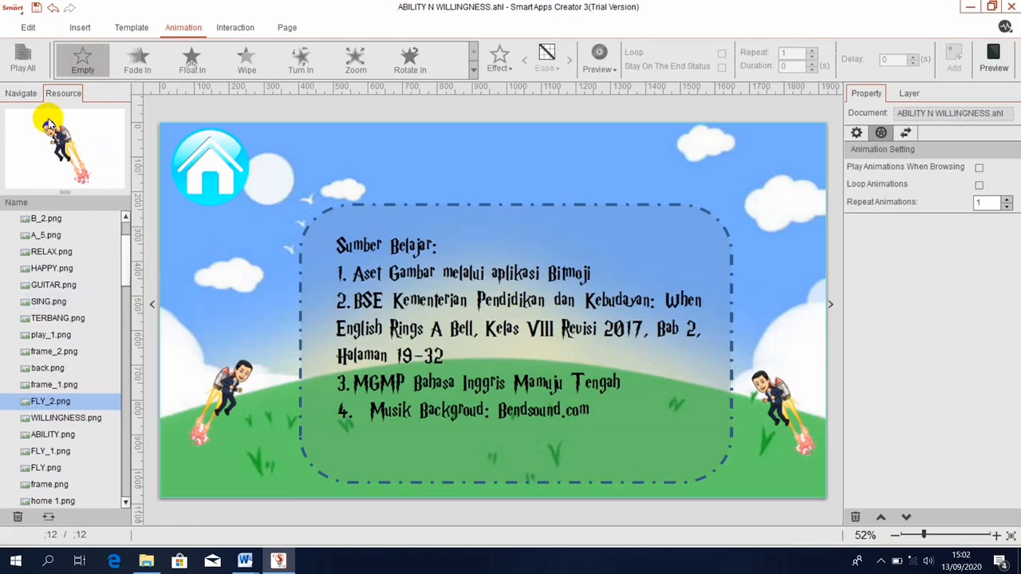
{"action": "left_click", "coordinate": [19, 93]}
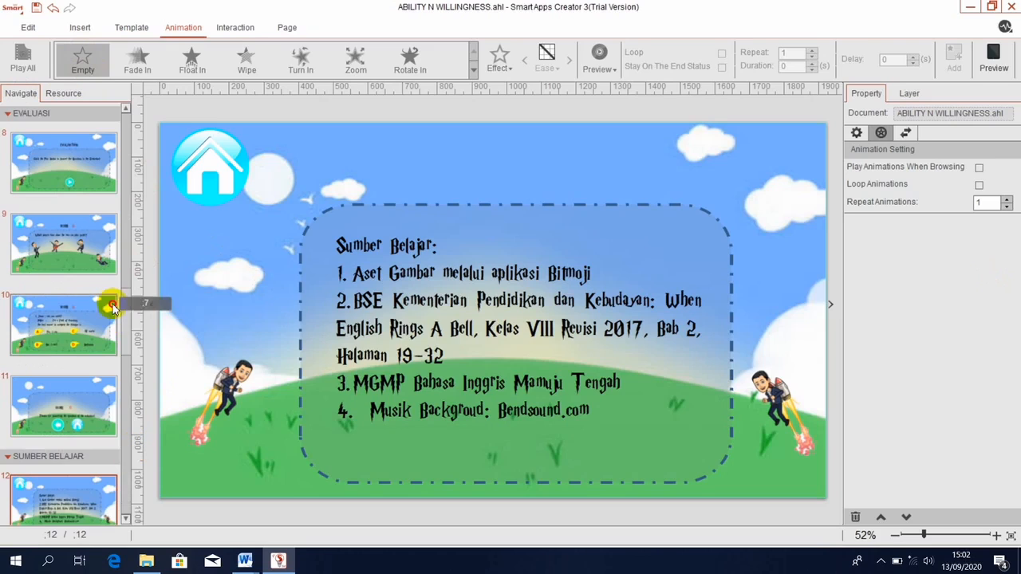
From page 1, add bensound-buddy through BGM > Add BGM as background music.
{"action": "scroll", "coordinate": [96, 226], "scroll_direction": "up", "scroll_amount": 10}
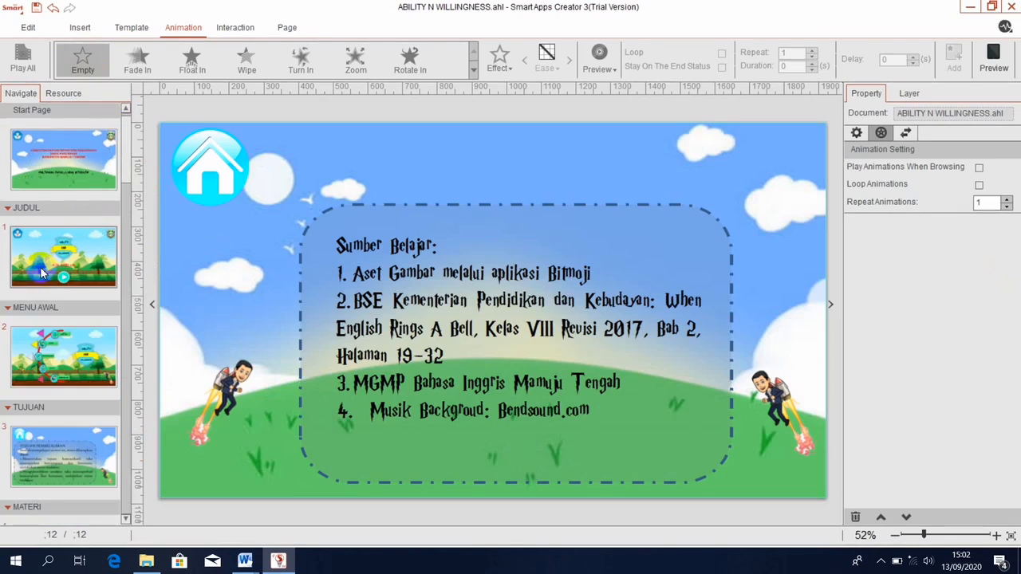
{"action": "left_click", "coordinate": [46, 271]}
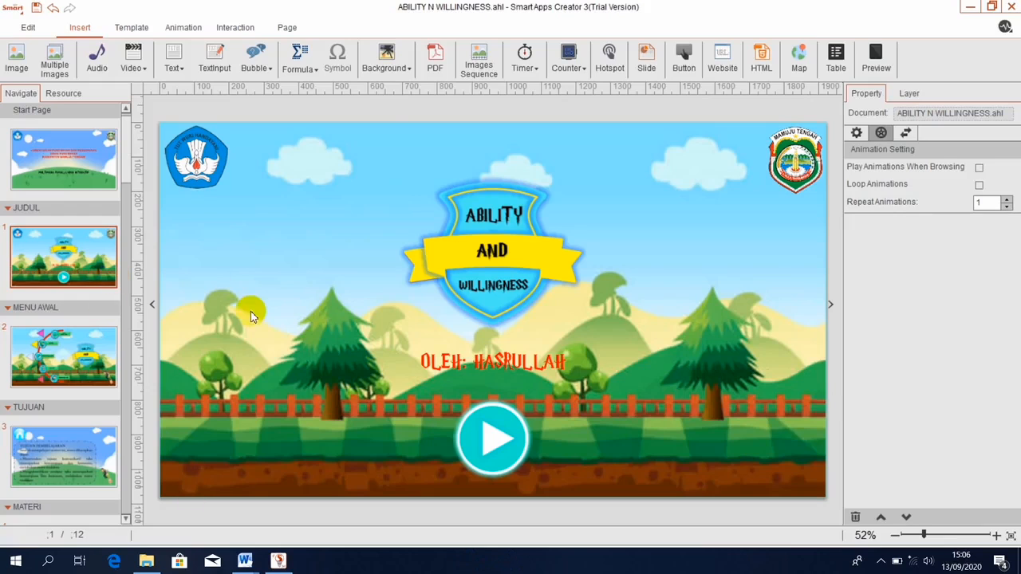
{"action": "left_click", "coordinate": [285, 28]}
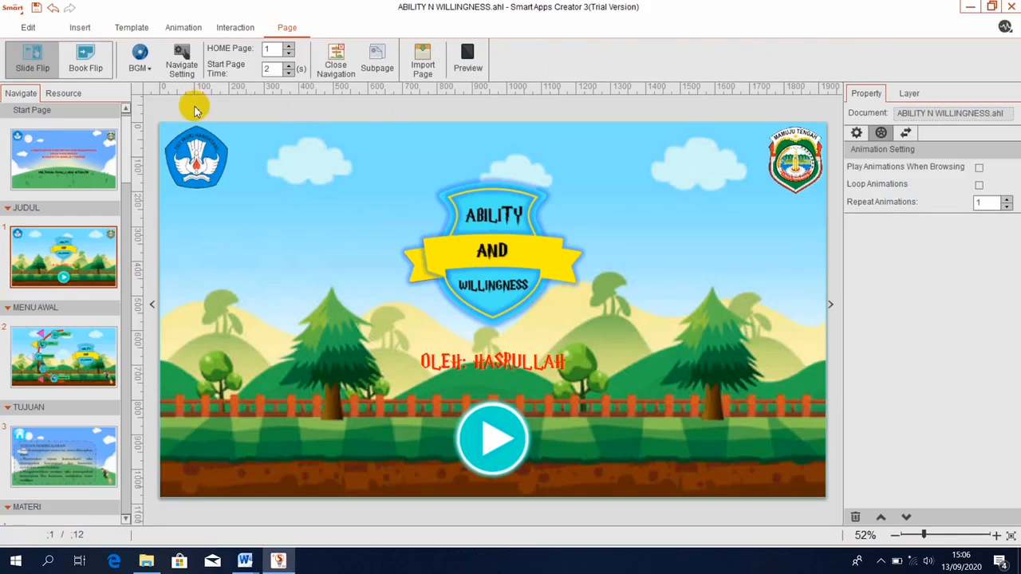
{"action": "left_click", "coordinate": [142, 59]}
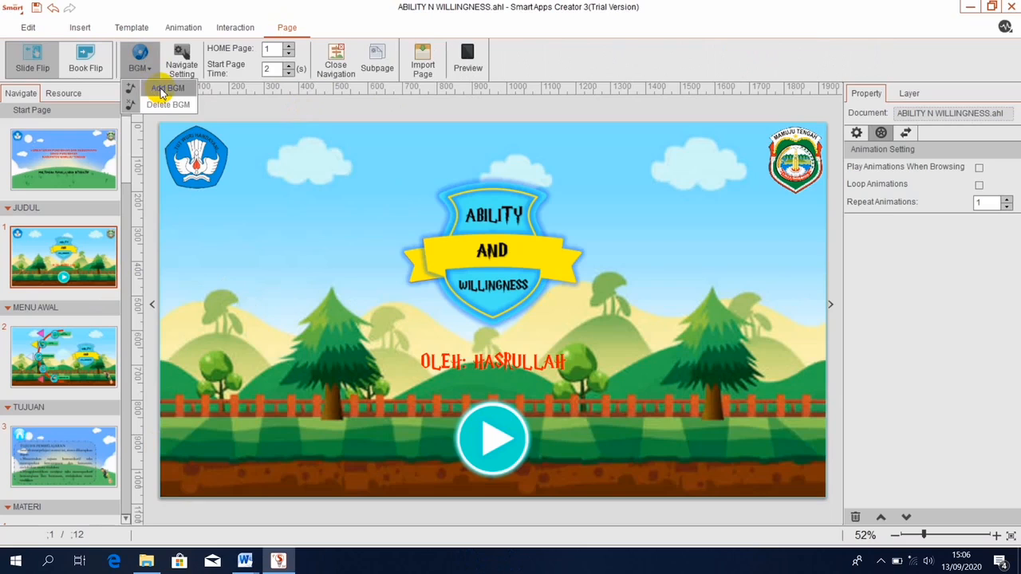
{"action": "left_click", "coordinate": [162, 88]}
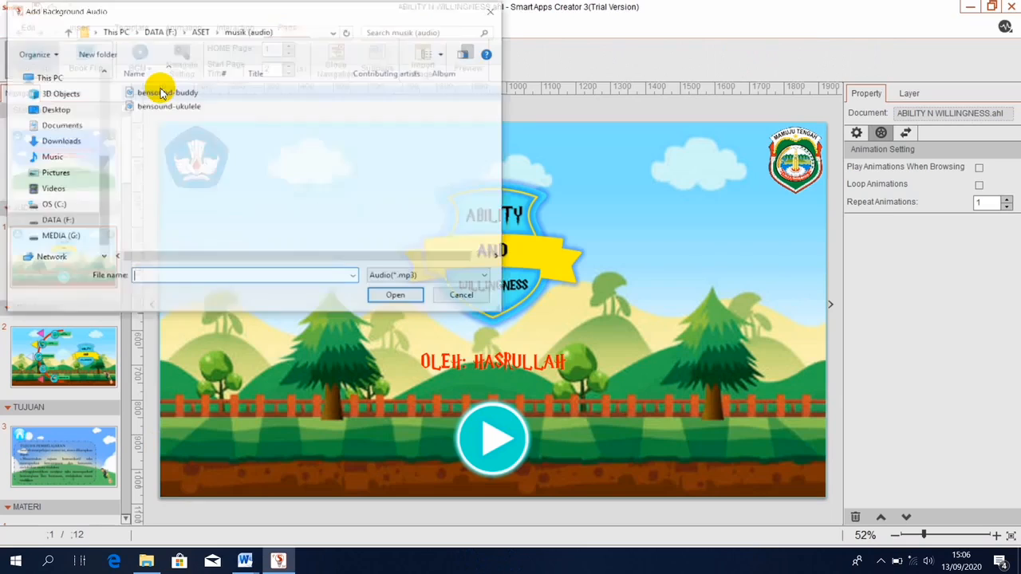
{"action": "left_click", "coordinate": [162, 93]}
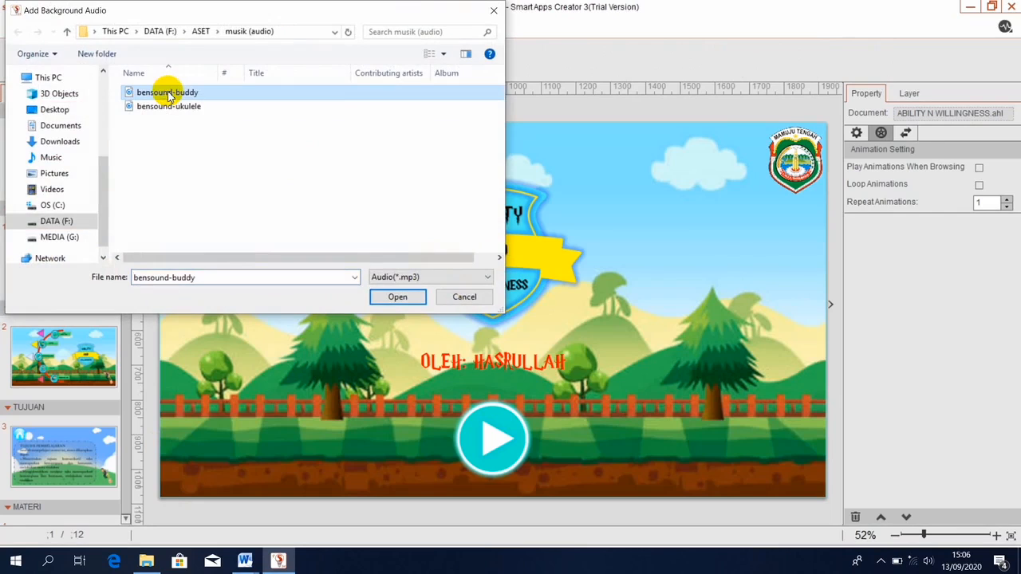
{"action": "left_click", "coordinate": [399, 296]}
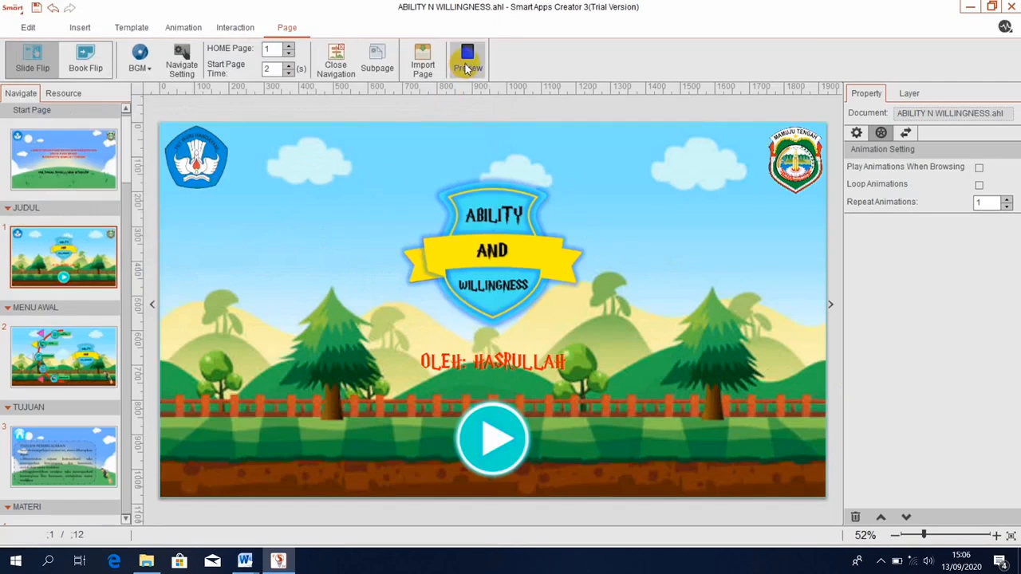
{"action": "left_click", "coordinate": [71, 170]}
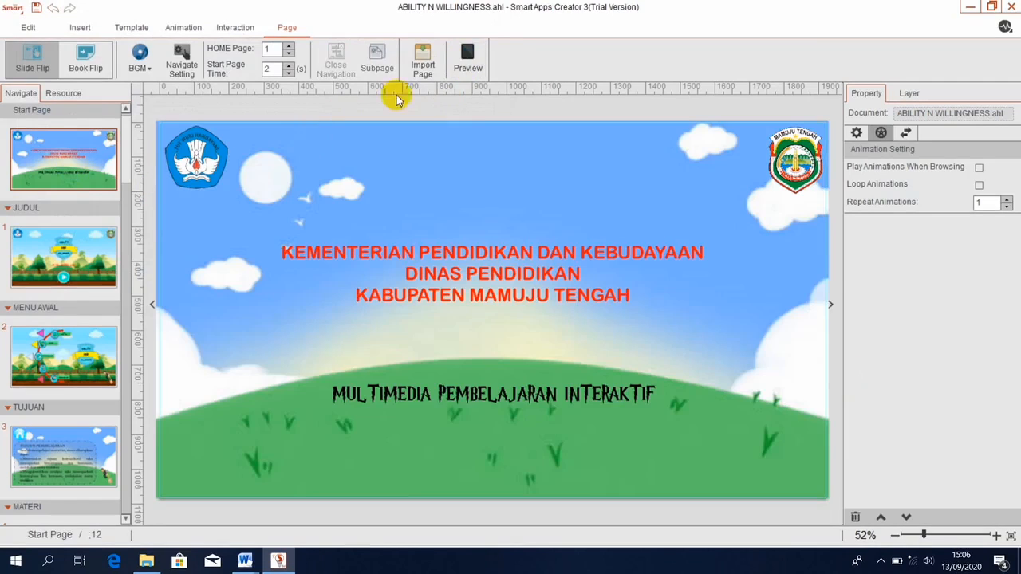
{"action": "left_click", "coordinate": [463, 60]}
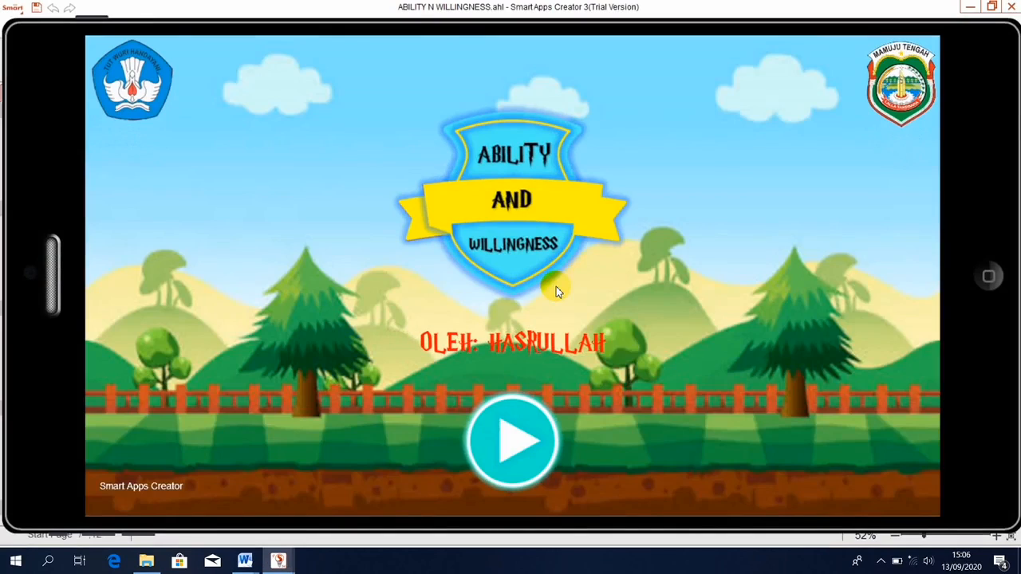
{"action": "left_click", "coordinate": [484, 467]}
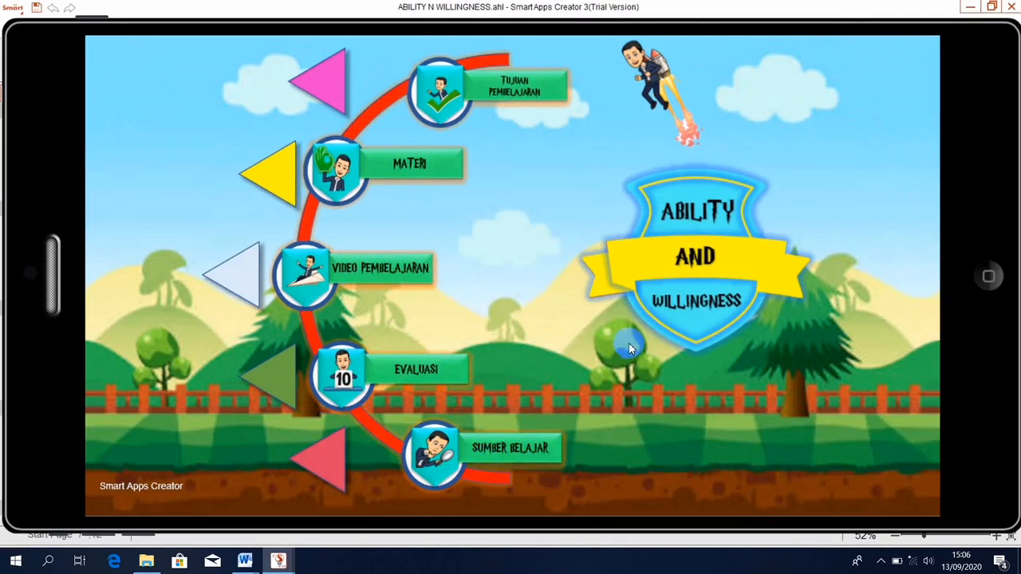
{"action": "left_click", "coordinate": [527, 451]}
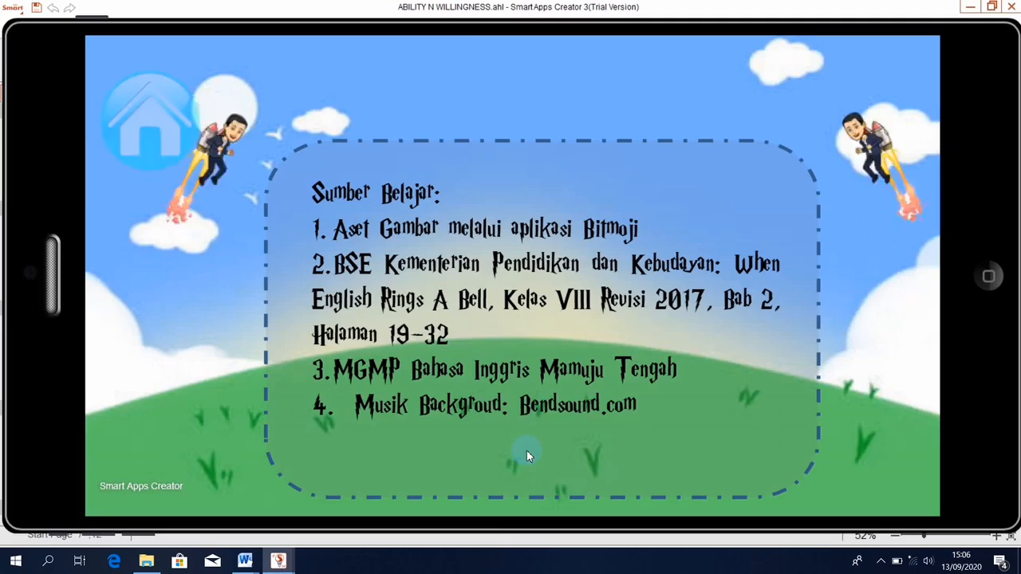
{"action": "left_click", "coordinate": [153, 118]}
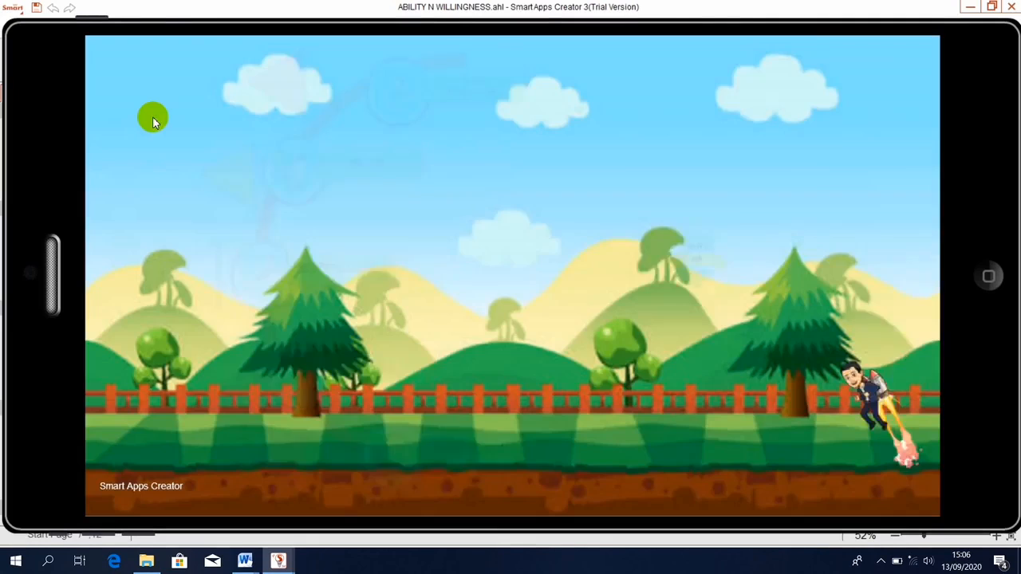
{"action": "left_click", "coordinate": [431, 364]}
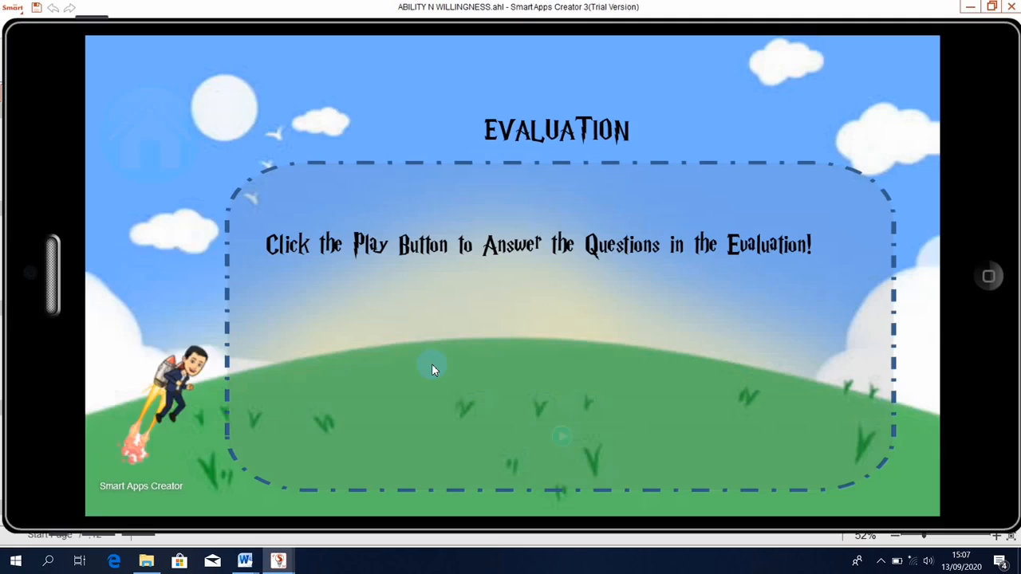
{"action": "left_click", "coordinate": [161, 106]}
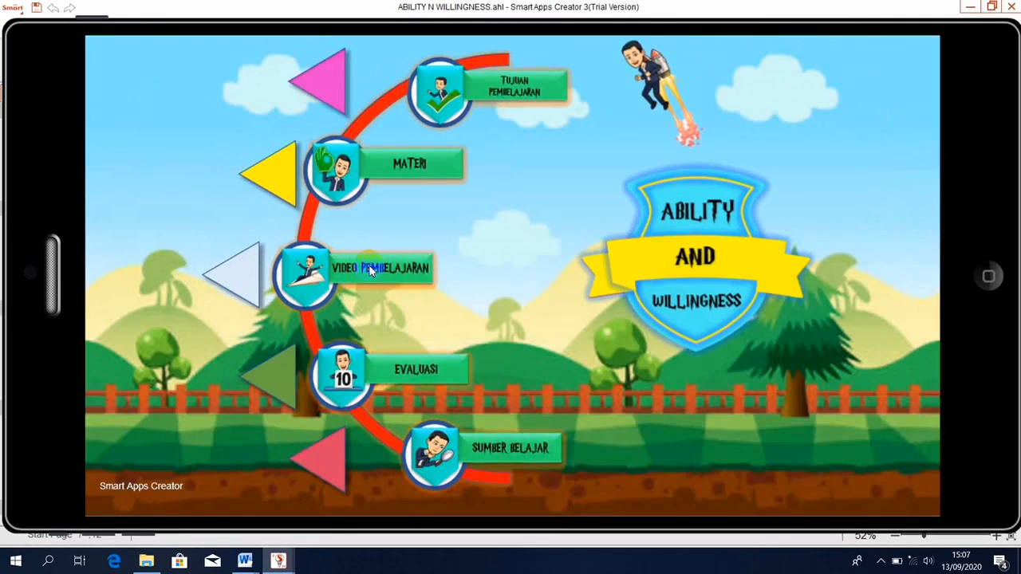
{"action": "left_click", "coordinate": [341, 271]}
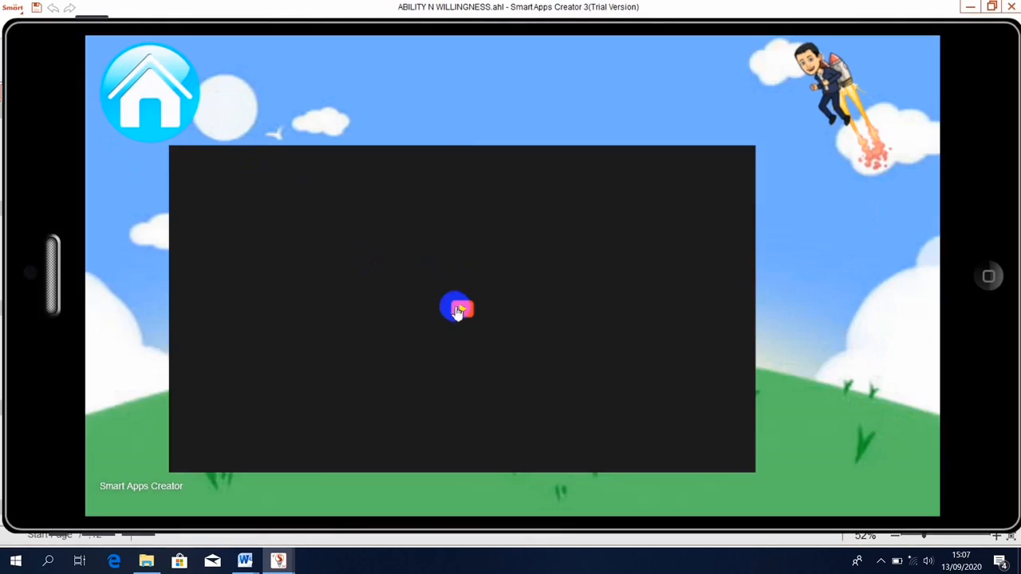
{"action": "left_click", "coordinate": [462, 309]}
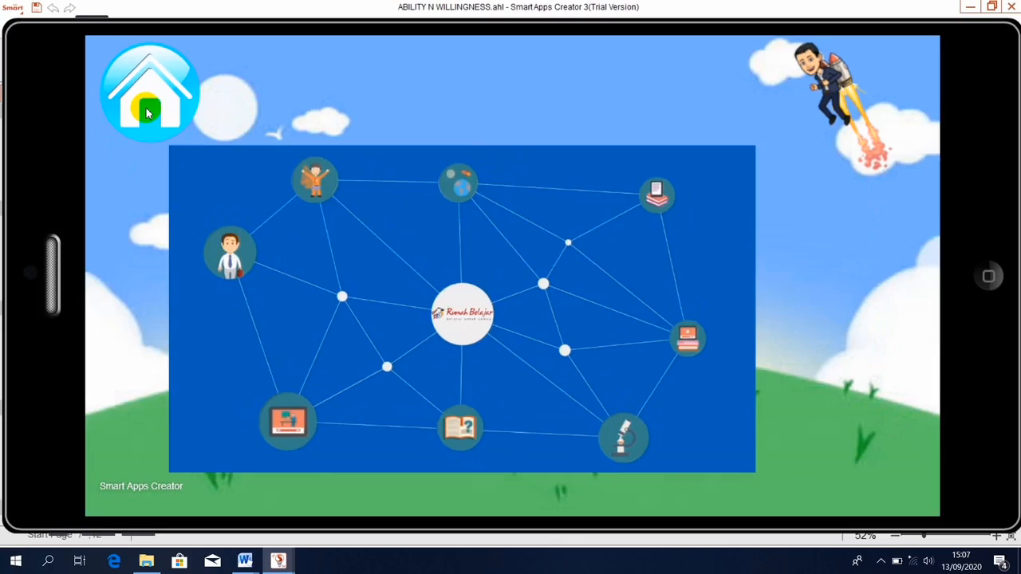
{"action": "left_click", "coordinate": [147, 112]}
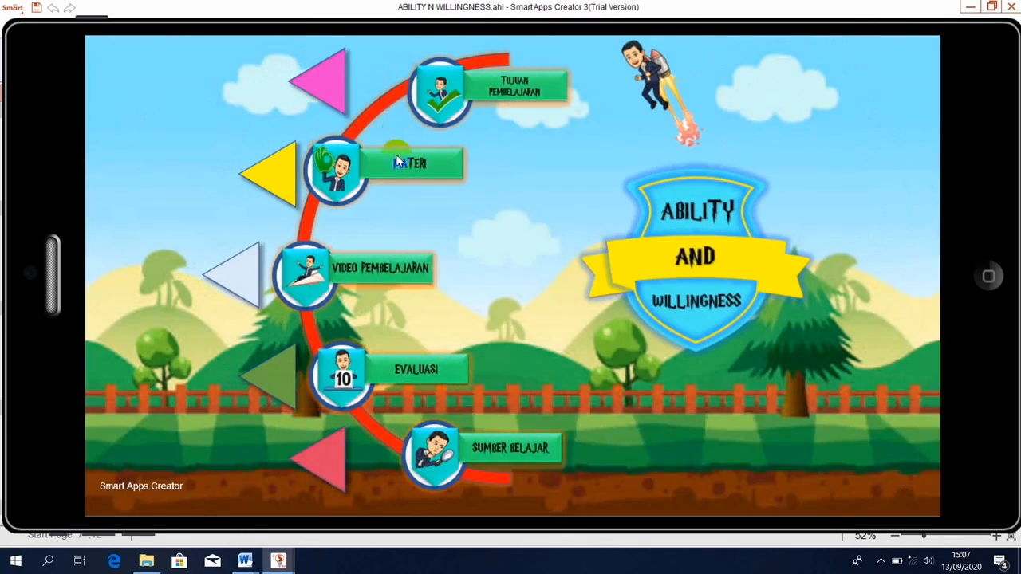
{"action": "left_click", "coordinate": [397, 161]}
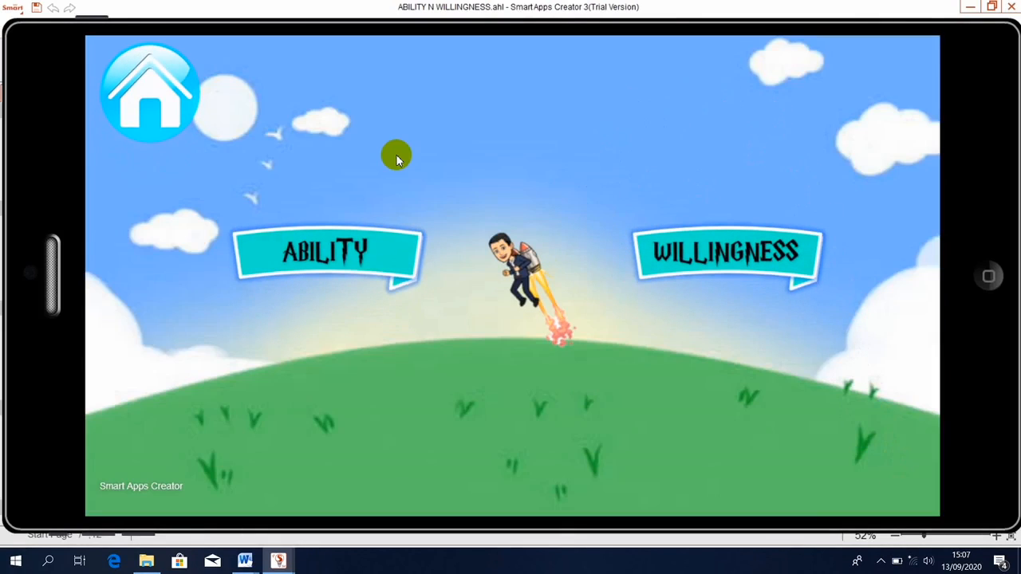
{"action": "left_click", "coordinate": [314, 252]}
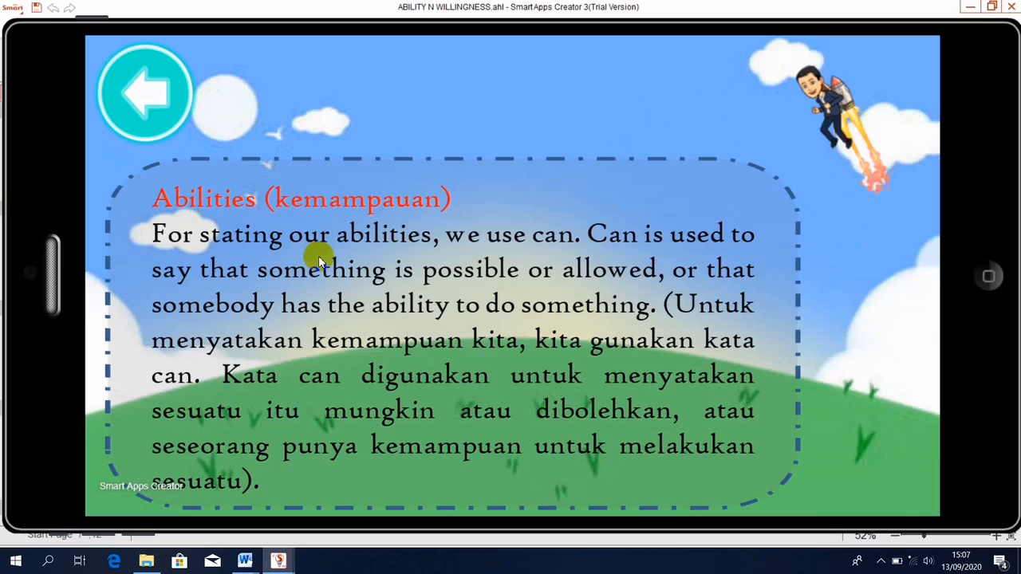
{"action": "left_click", "coordinate": [145, 91]}
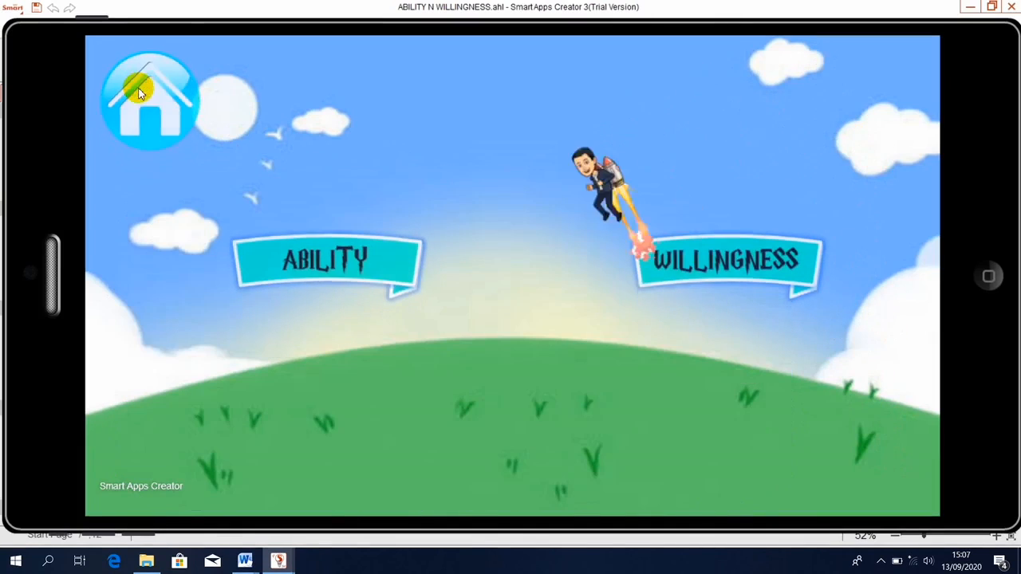
{"action": "left_click", "coordinate": [138, 94]}
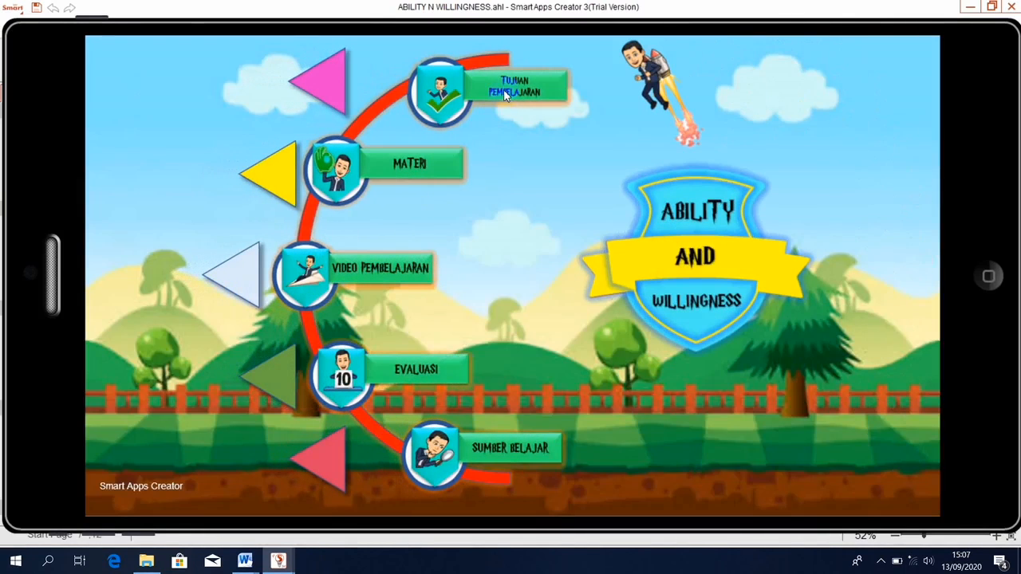
{"action": "left_click", "coordinate": [505, 95]}
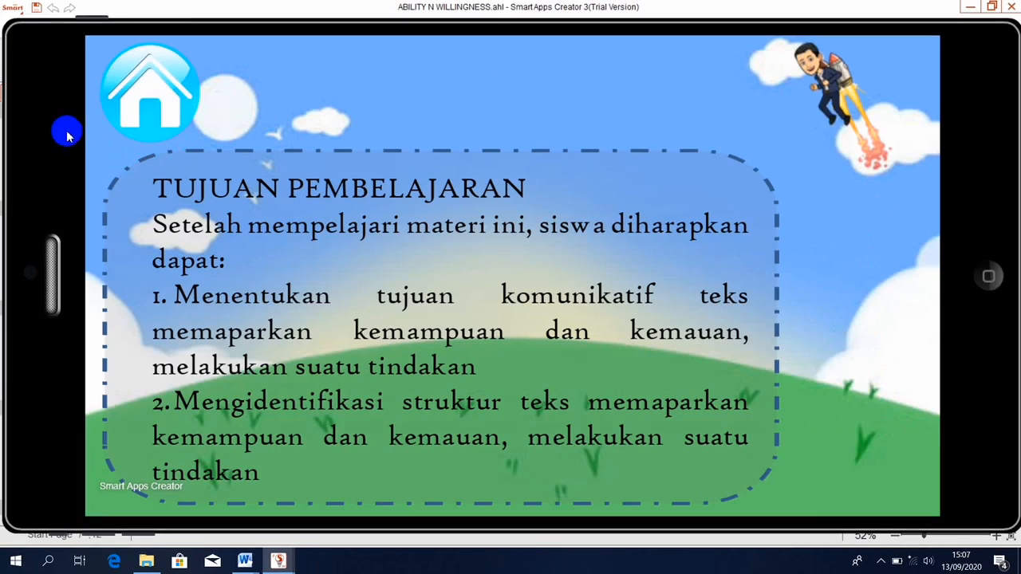
{"action": "left_click", "coordinate": [138, 92]}
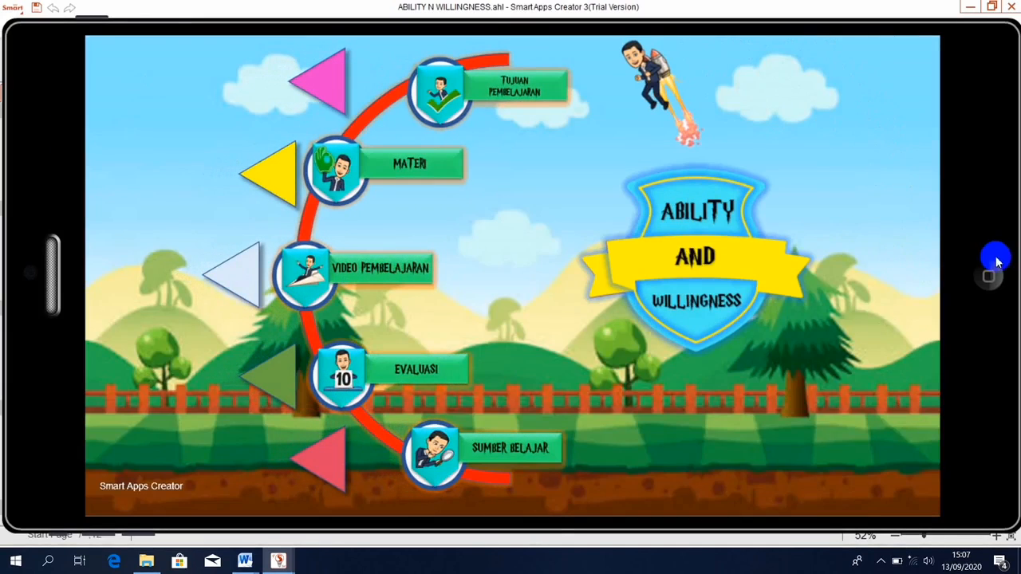
{"action": "left_click", "coordinate": [991, 274]}
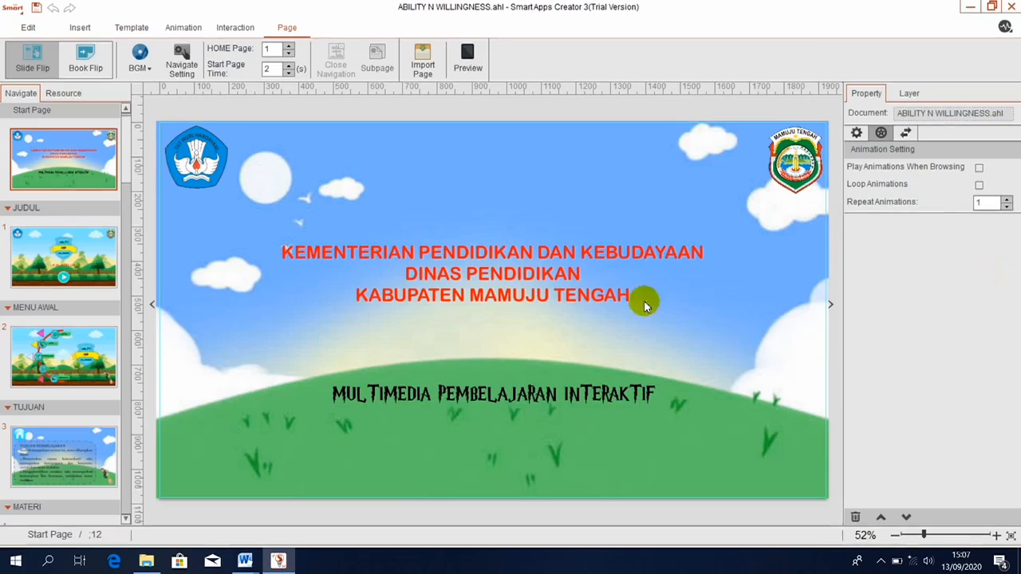
Insert the 'nada off' image from DATA (F:) > ASET onto the MENU AWAL page.
{"action": "left_click", "coordinate": [88, 269]}
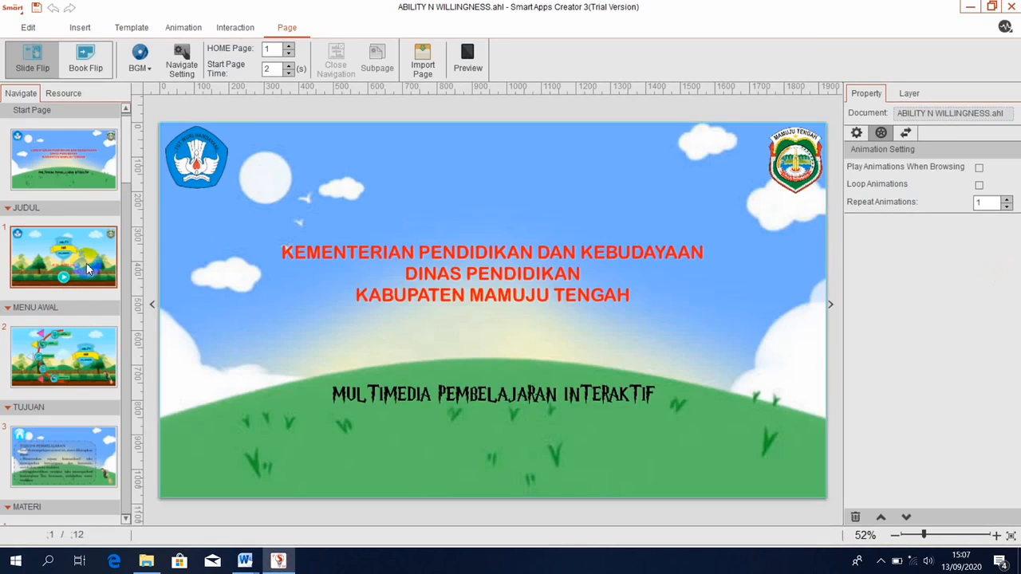
{"action": "left_click", "coordinate": [58, 367]}
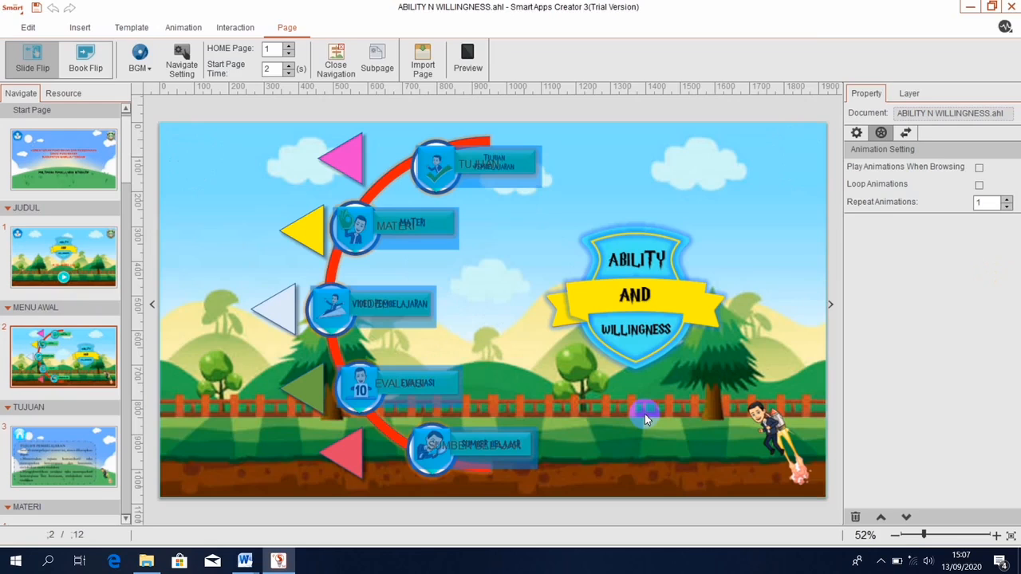
{"action": "left_click", "coordinate": [81, 29]}
{"action": "left_click", "coordinate": [16, 62]}
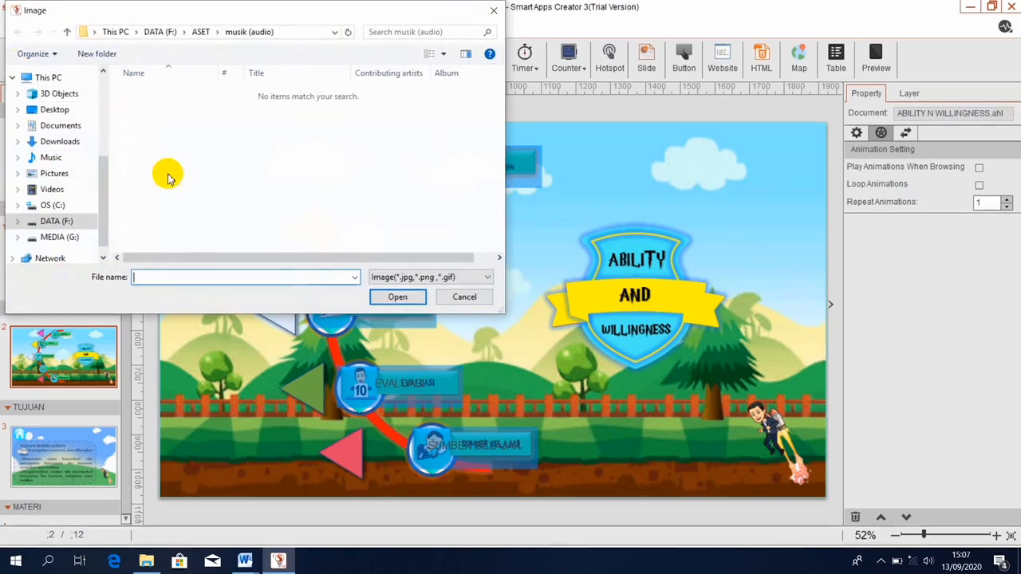
{"action": "left_click", "coordinate": [70, 223]}
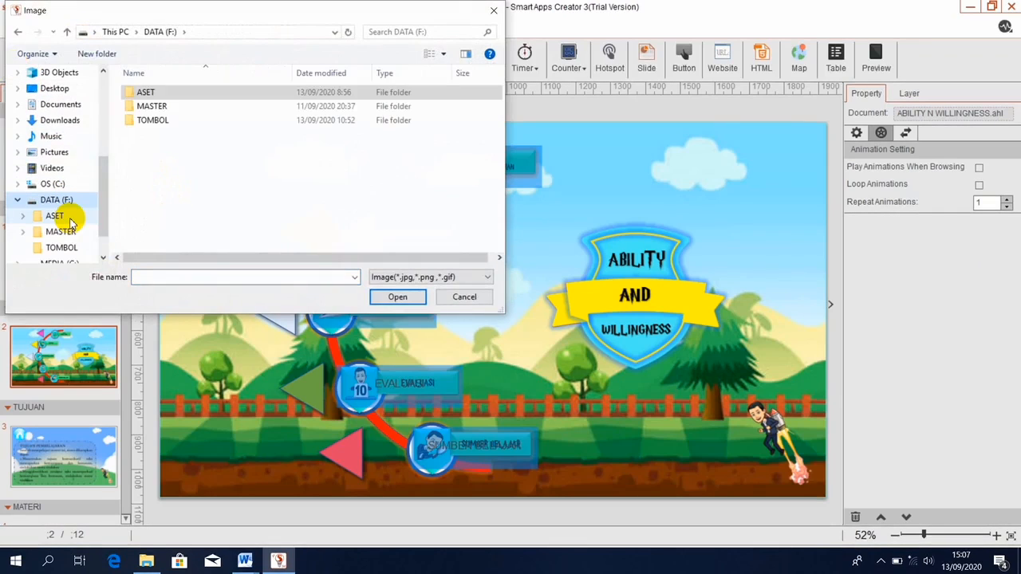
{"action": "double_click", "coordinate": [189, 92]}
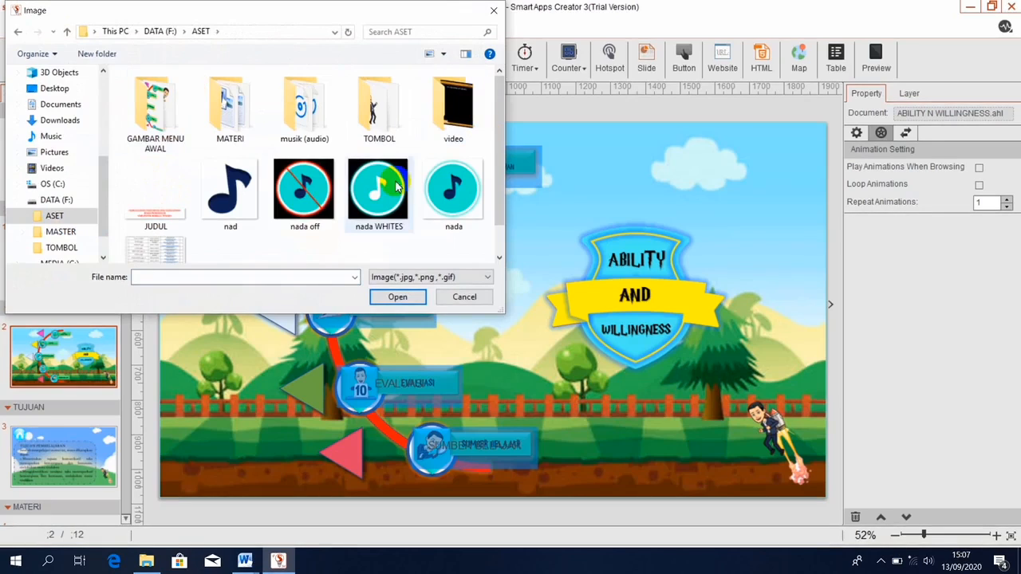
{"action": "left_click", "coordinate": [310, 196]}
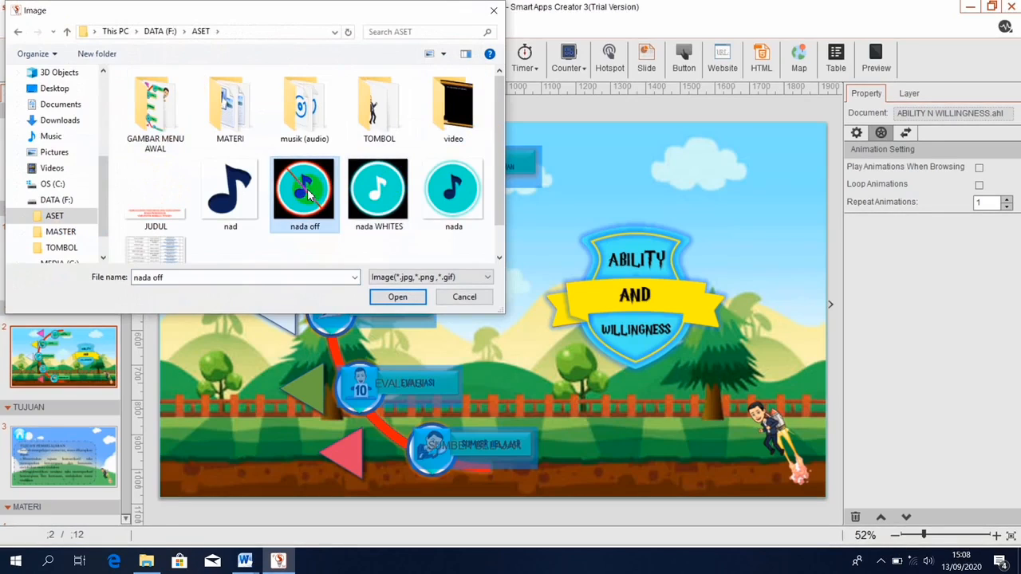
{"action": "left_click", "coordinate": [398, 298]}
{"action": "left_click", "coordinate": [398, 298]}
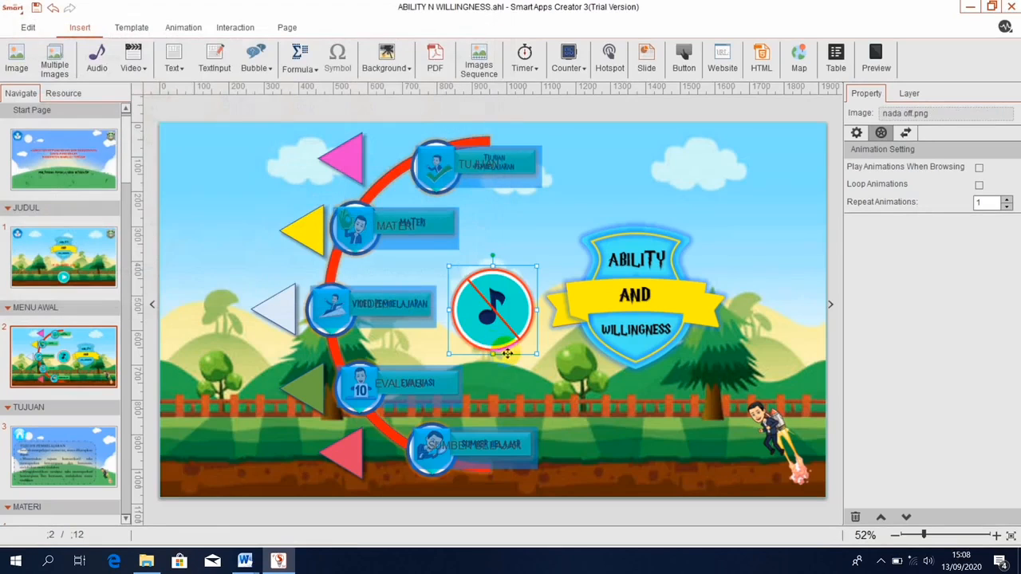
Move the 'nada off' music-note icon to the page's lower-left corner and select it.
{"action": "left_click_drag", "start_coordinate": [502, 336], "coordinate": [230, 454]}
{"action": "left_click", "coordinate": [722, 458]}
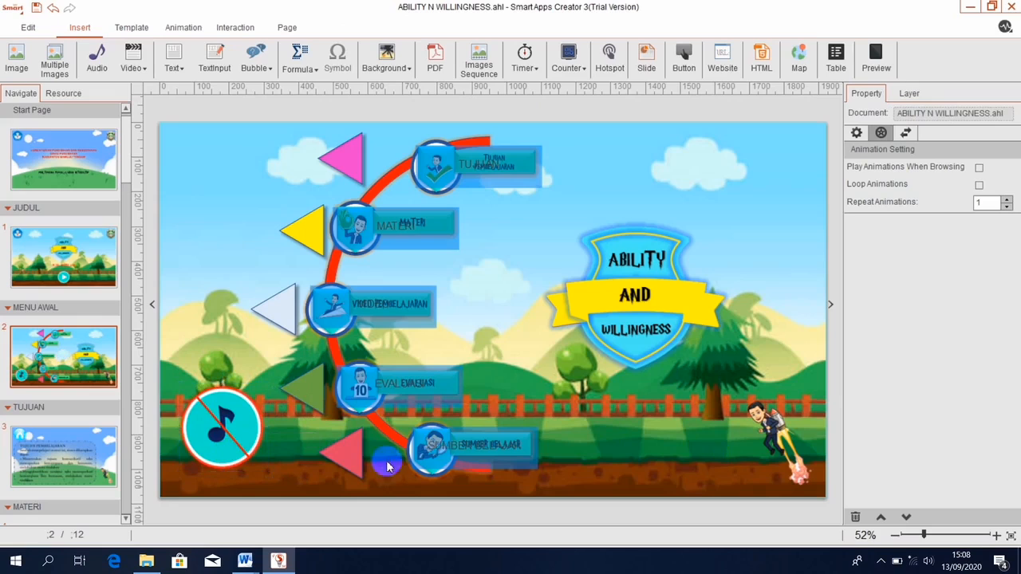
{"action": "left_click", "coordinate": [197, 422]}
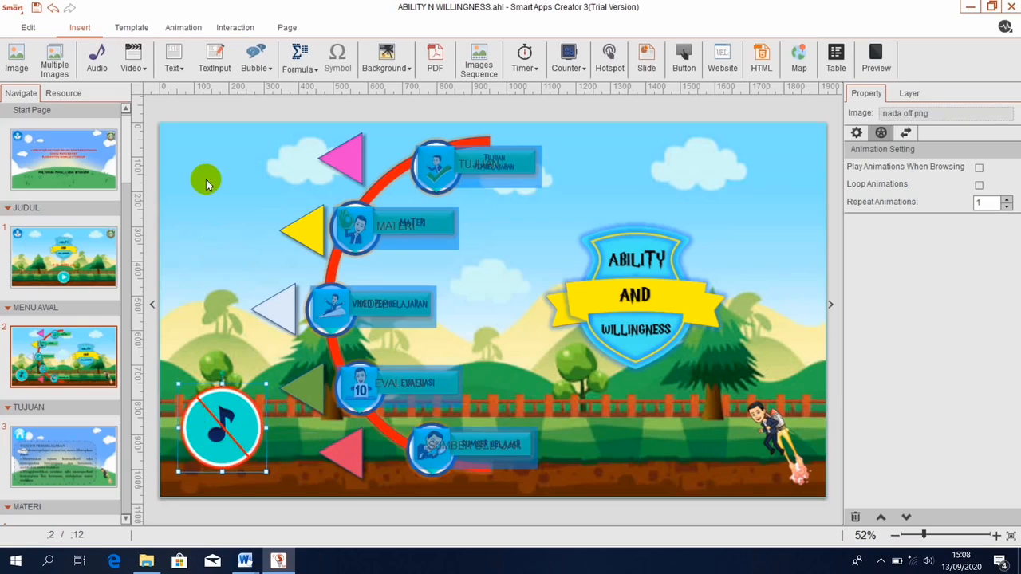
{"action": "left_click", "coordinate": [236, 27]}
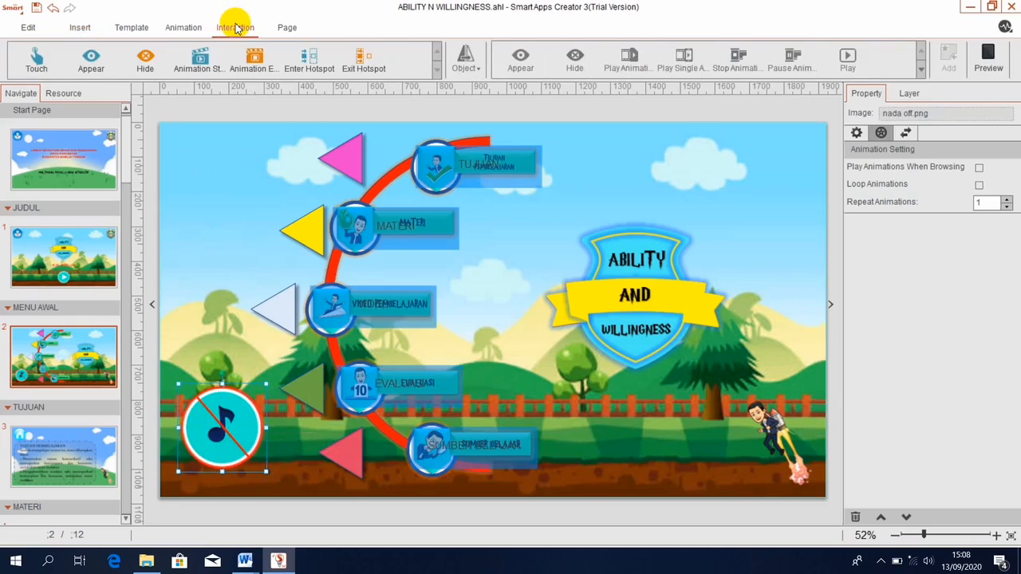
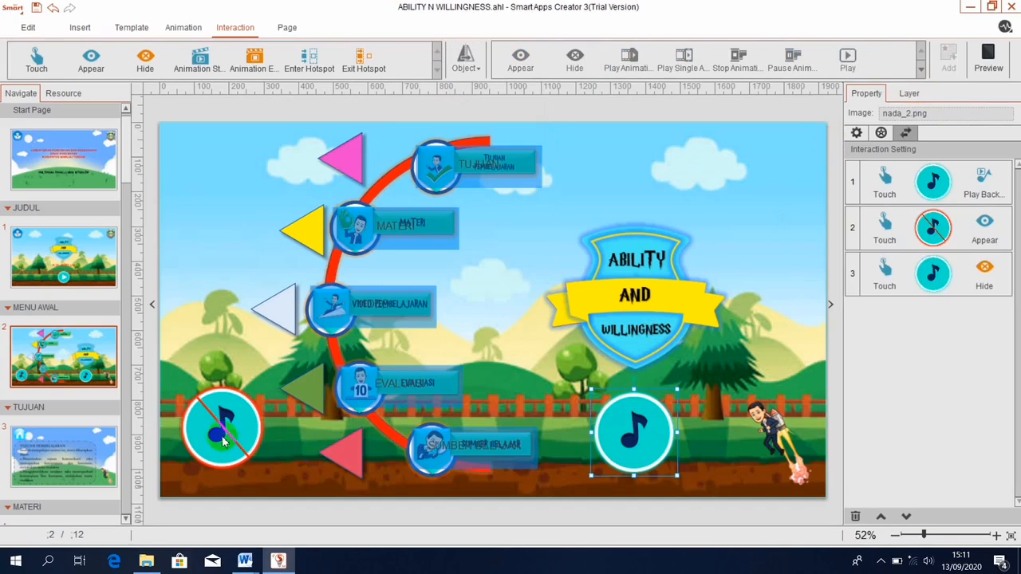
Give the crossed-out music icon a Touch–Appear action for the plain music icon, then preview.
{"action": "left_click", "coordinate": [217, 433]}
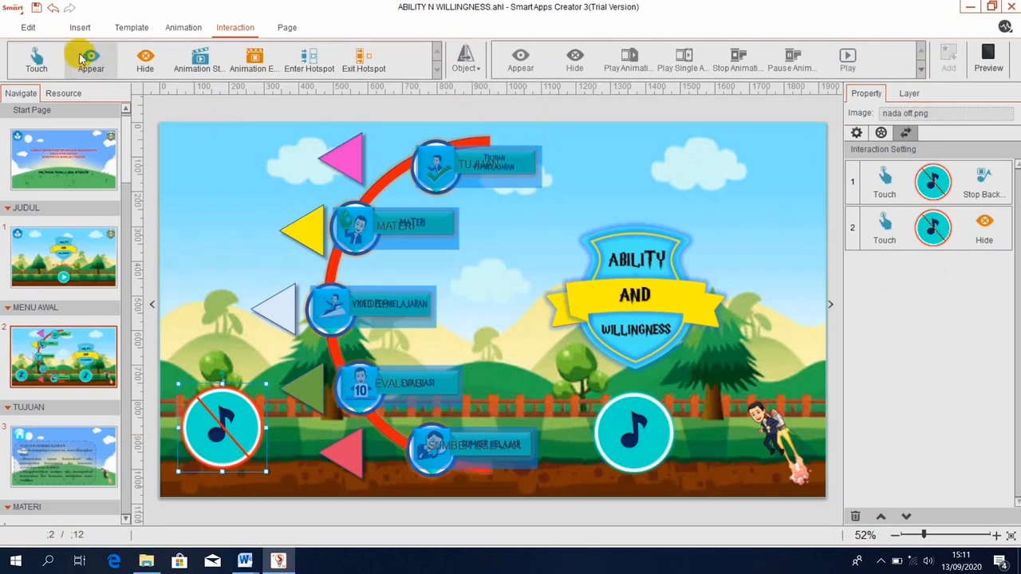
{"action": "left_click", "coordinate": [38, 60]}
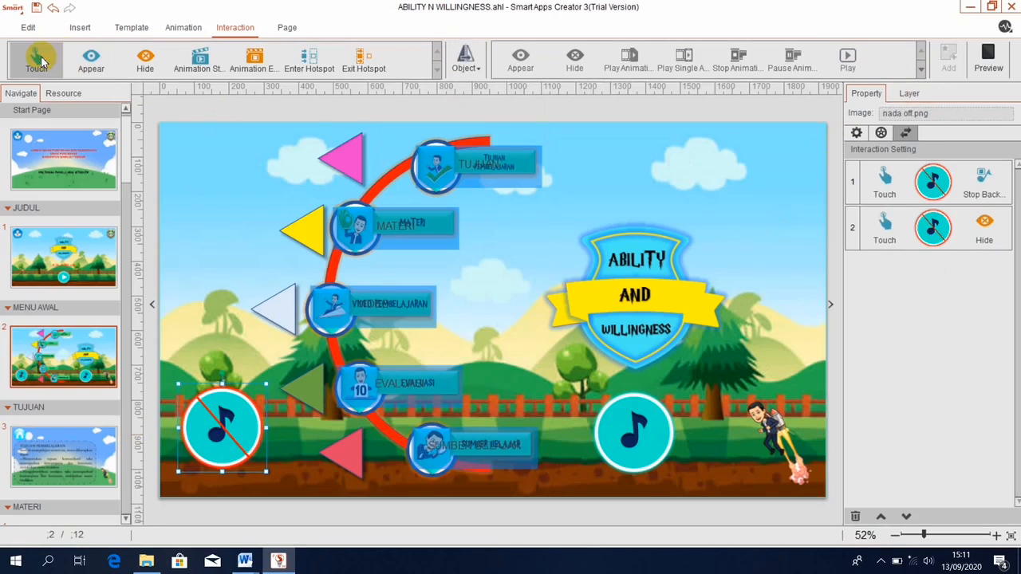
{"action": "left_click", "coordinate": [465, 67]}
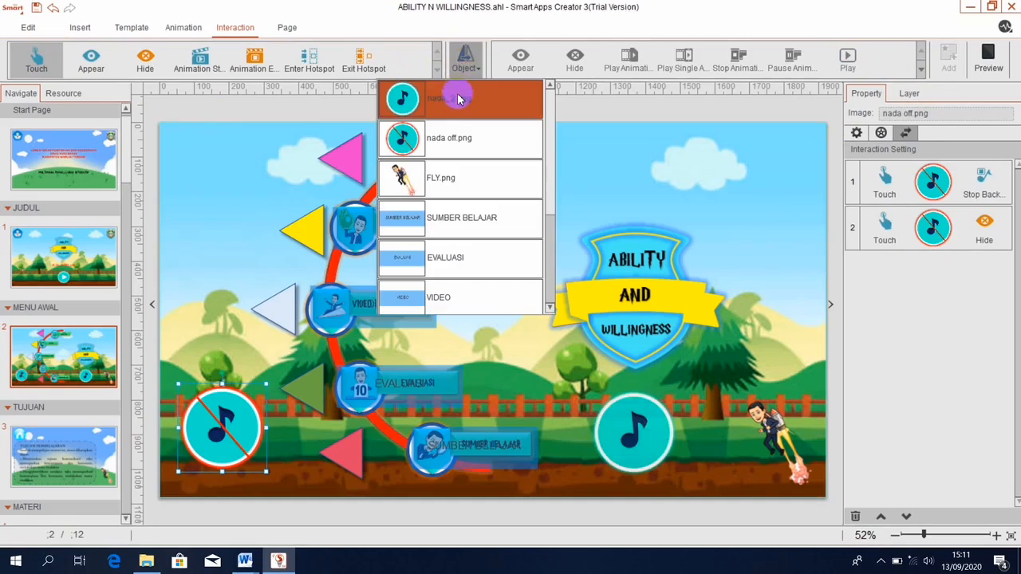
{"action": "left_click", "coordinate": [459, 97]}
{"action": "left_click", "coordinate": [520, 62]}
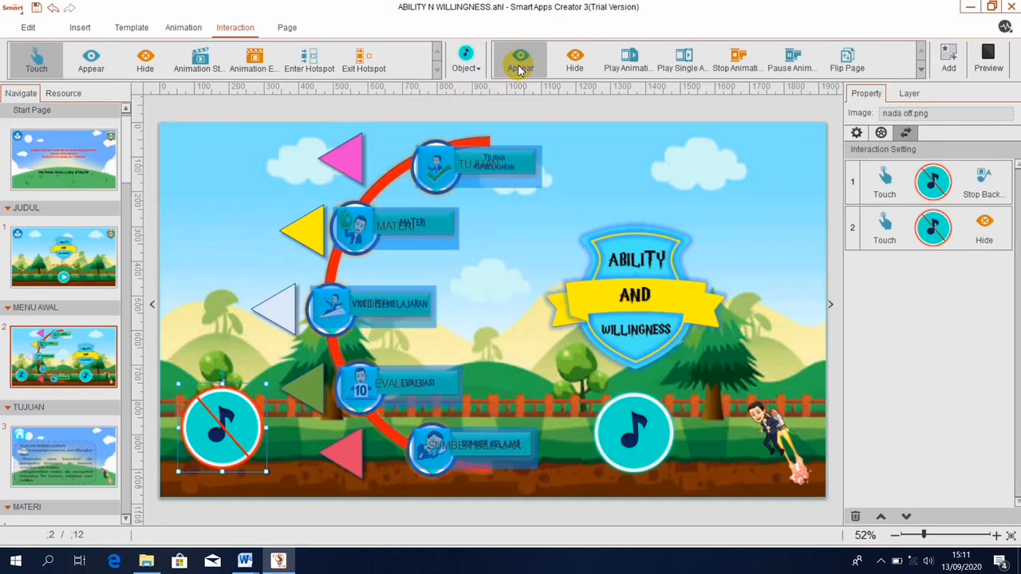
{"action": "left_click", "coordinate": [953, 51]}
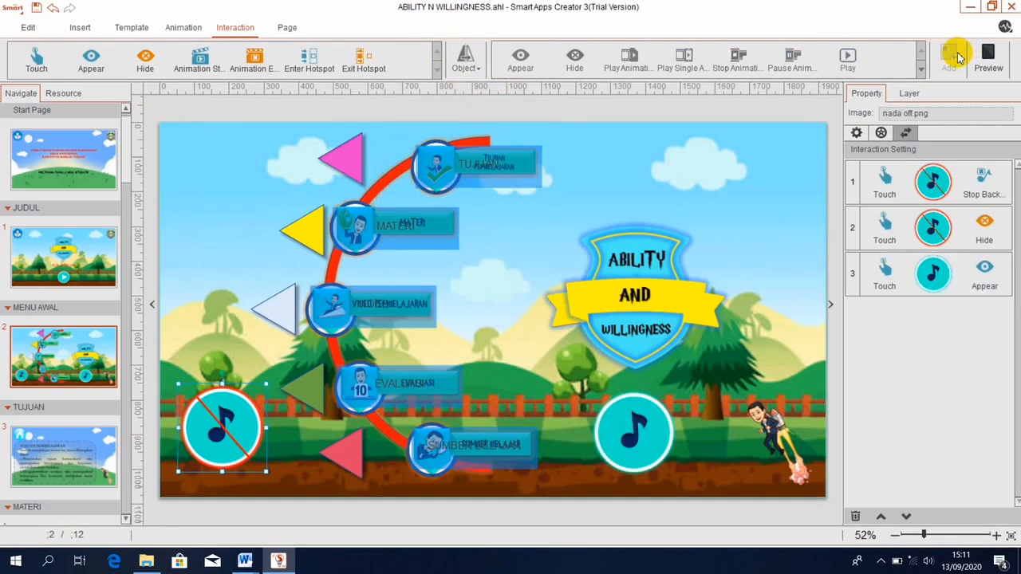
{"action": "left_click", "coordinate": [988, 56]}
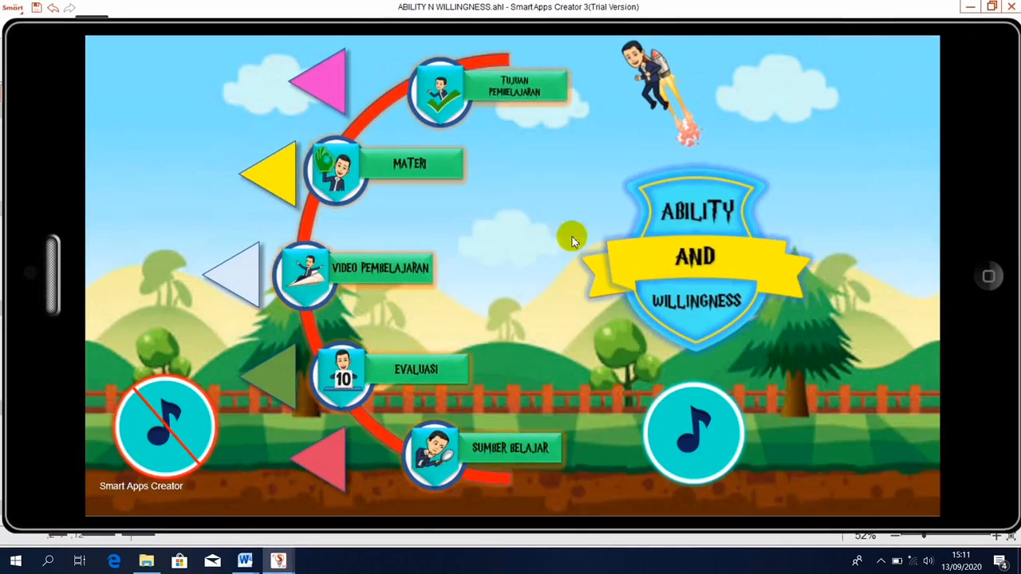
{"action": "left_click", "coordinate": [174, 425]}
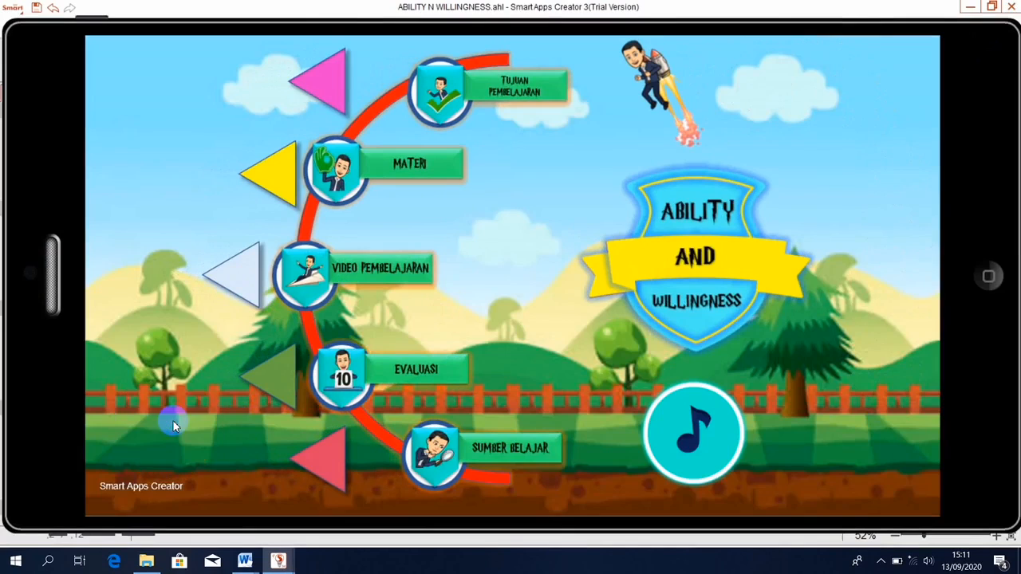
{"action": "left_click", "coordinate": [692, 424]}
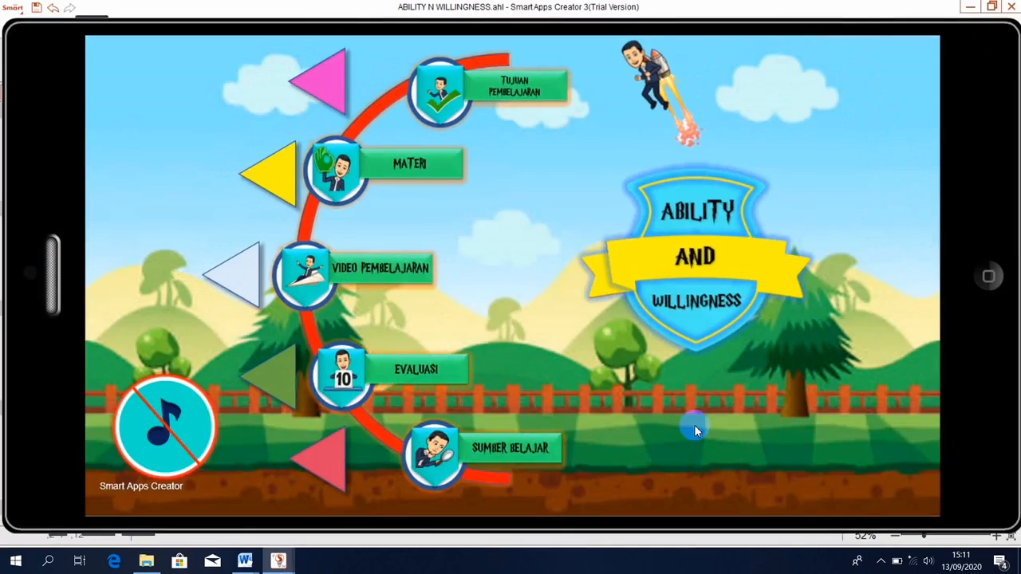
{"action": "left_click", "coordinate": [167, 426]}
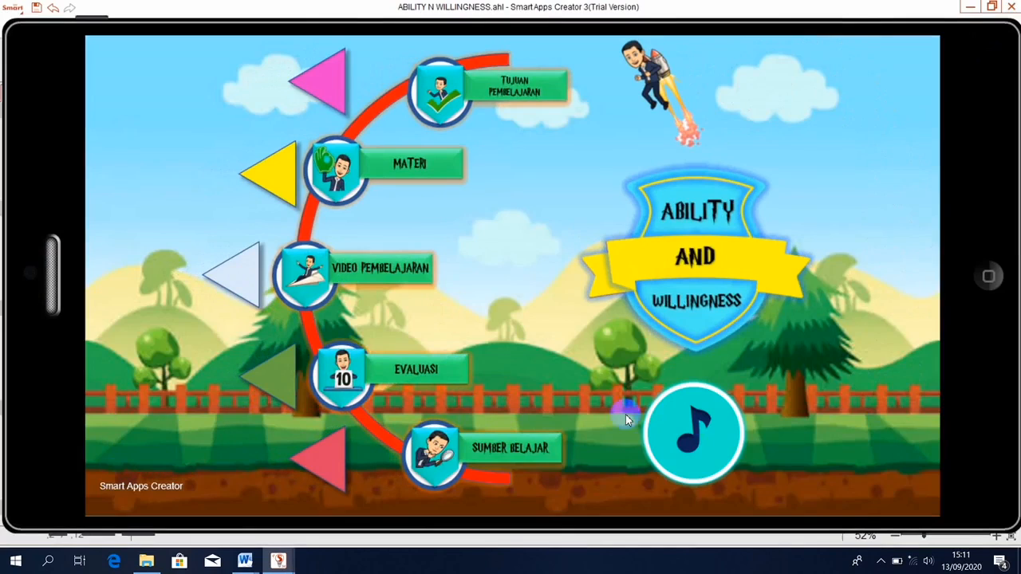
{"action": "left_click", "coordinate": [699, 427]}
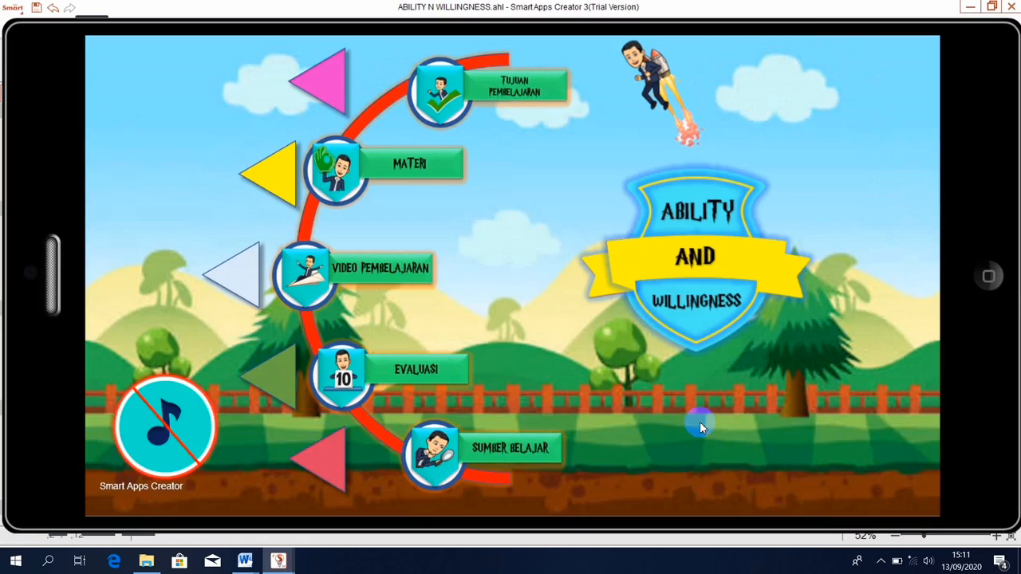
{"action": "left_click", "coordinate": [991, 276]}
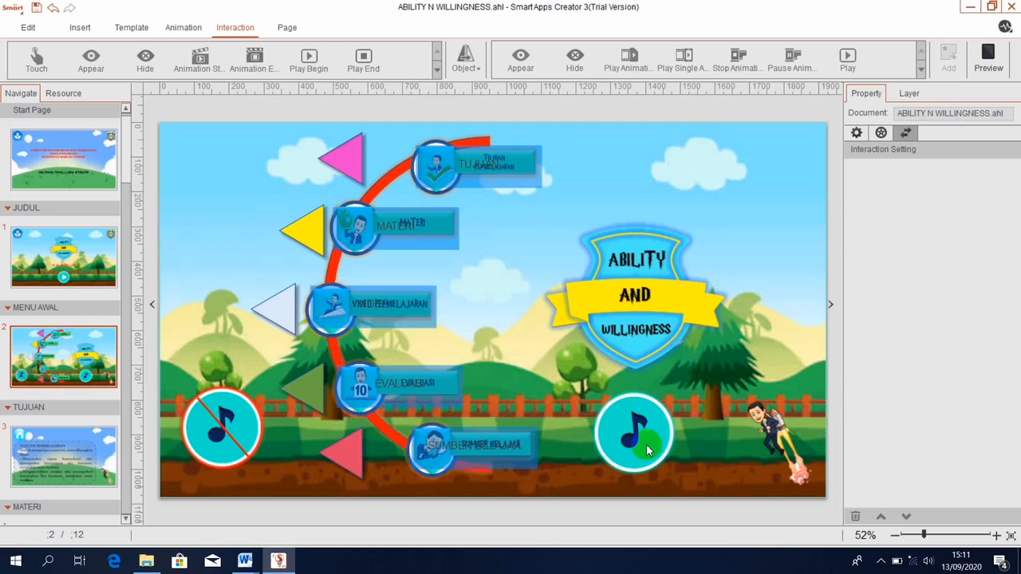
{"action": "left_click", "coordinate": [646, 444]}
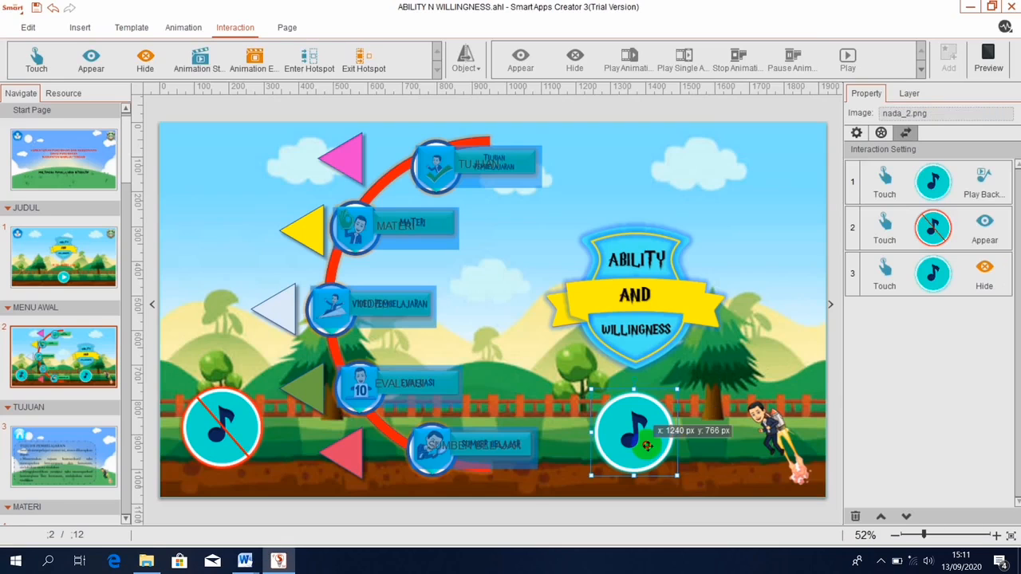
{"action": "left_click_drag", "start_coordinate": [647, 444], "coordinate": [235, 441]}
{"action": "left_click", "coordinate": [676, 388]}
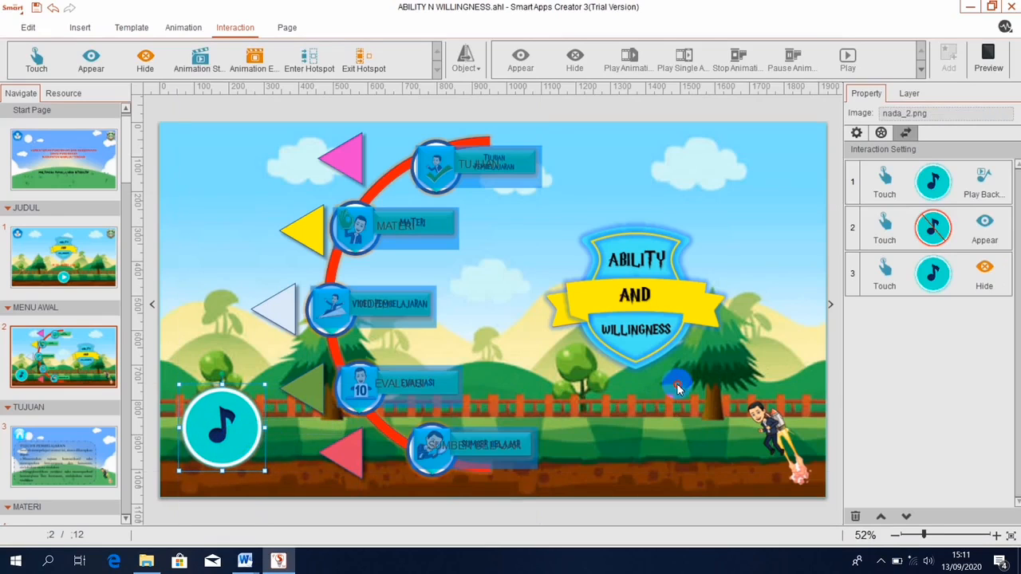
{"action": "left_click", "coordinate": [991, 55]}
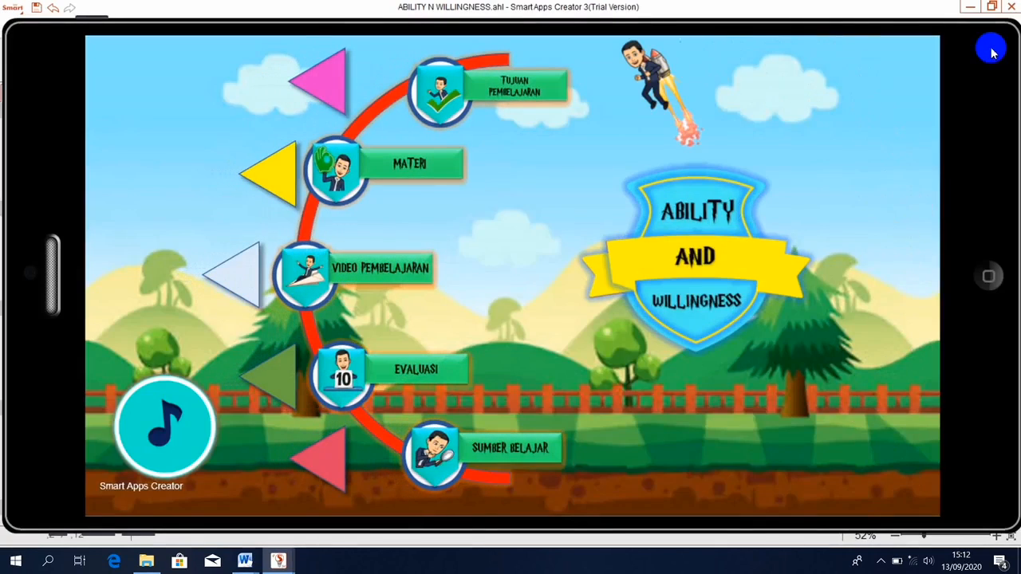
{"action": "left_click", "coordinate": [989, 277]}
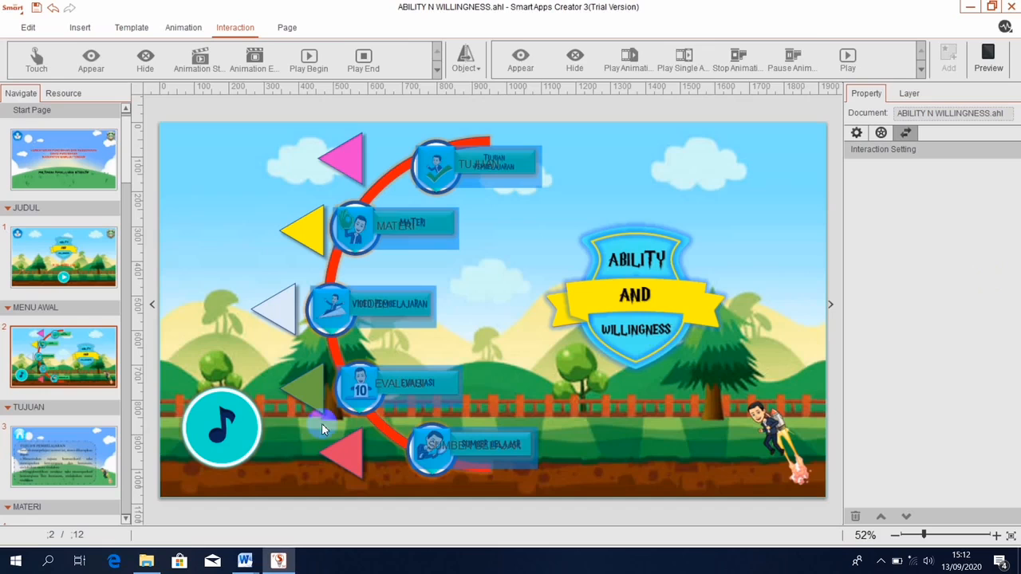
{"action": "left_click", "coordinate": [222, 429]}
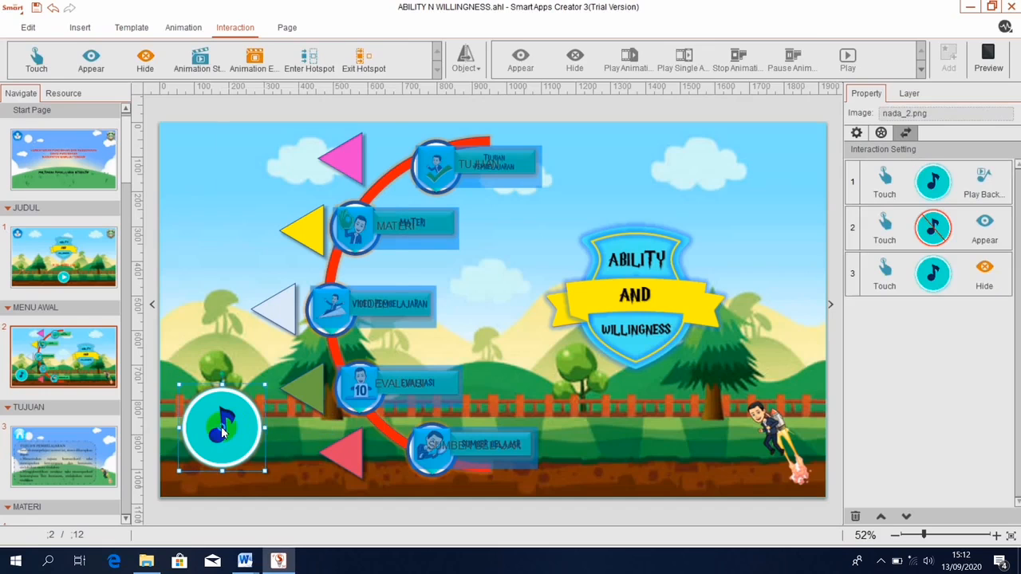
{"action": "right_click", "coordinate": [222, 431]}
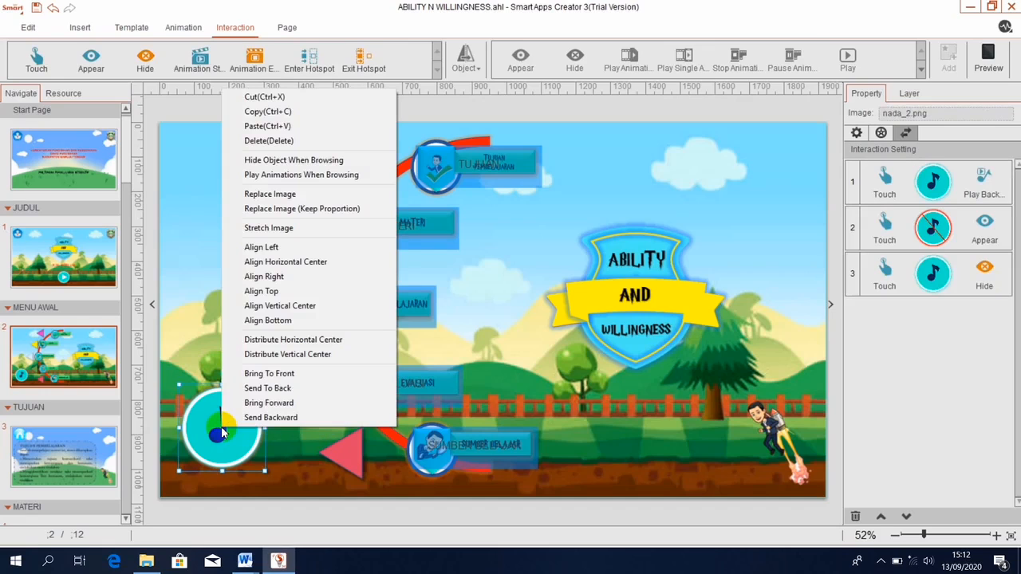
{"action": "left_click", "coordinate": [256, 387]}
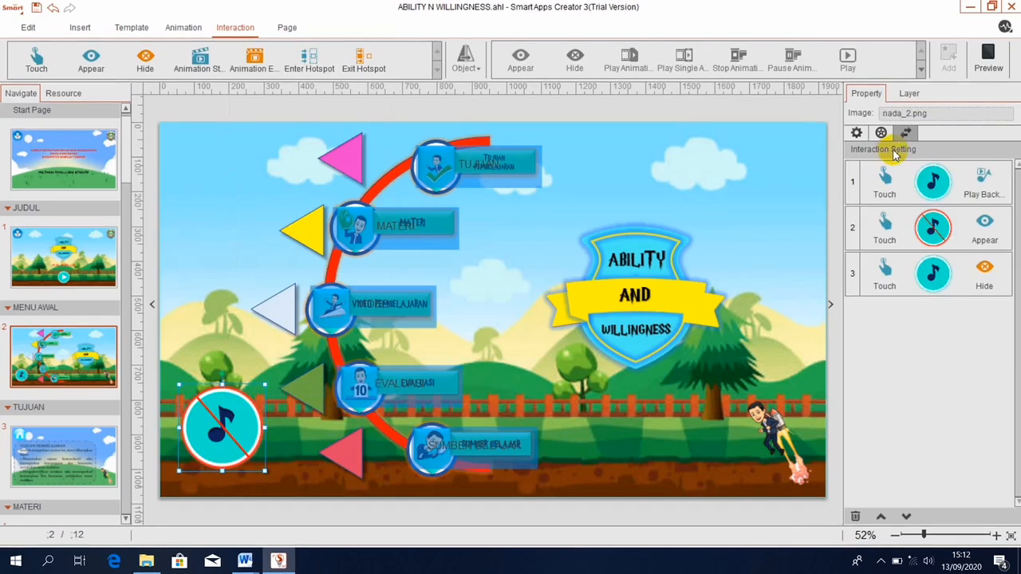
{"action": "left_click", "coordinate": [989, 63]}
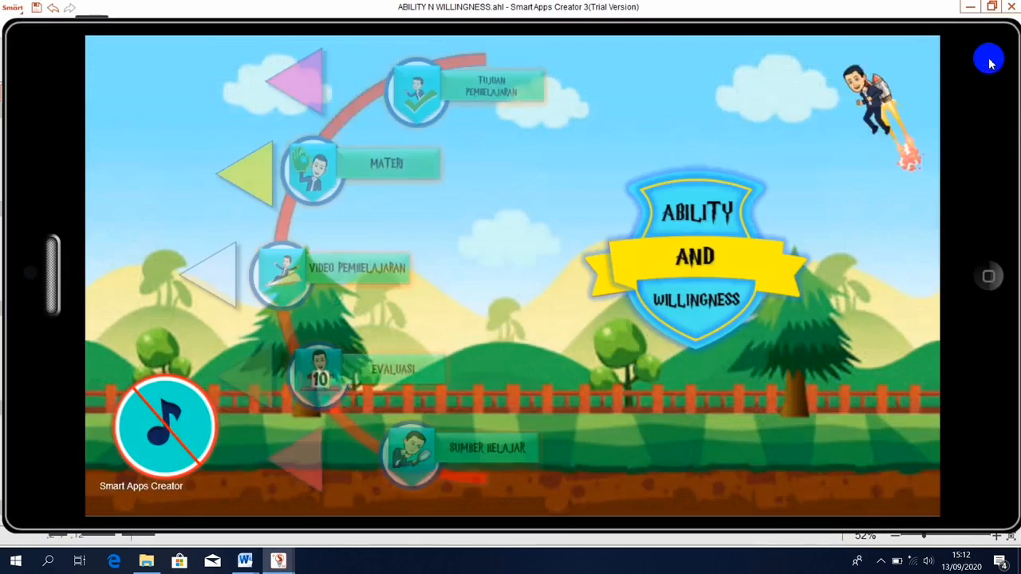
{"action": "left_click", "coordinate": [181, 437]}
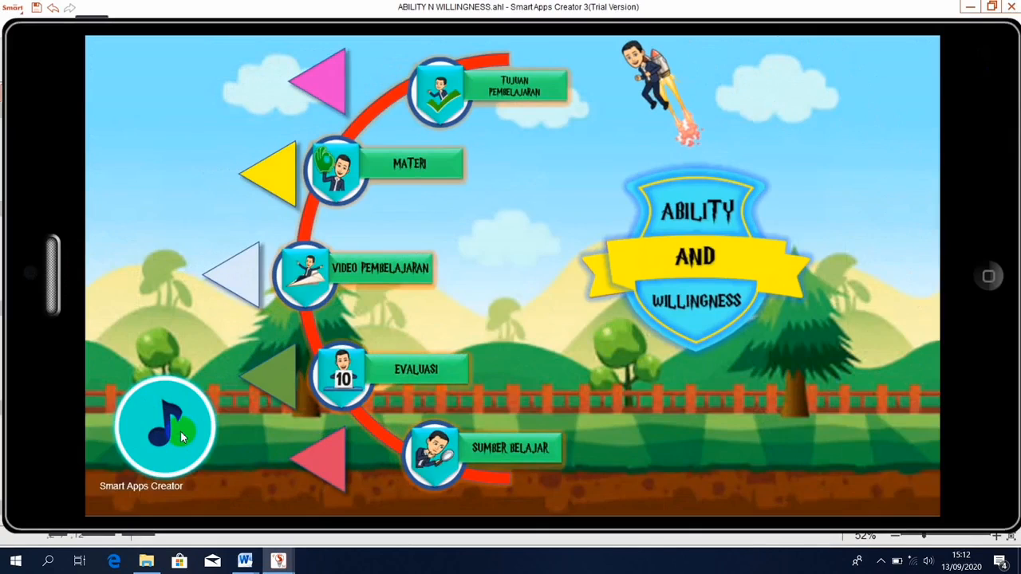
{"action": "left_click", "coordinate": [180, 432]}
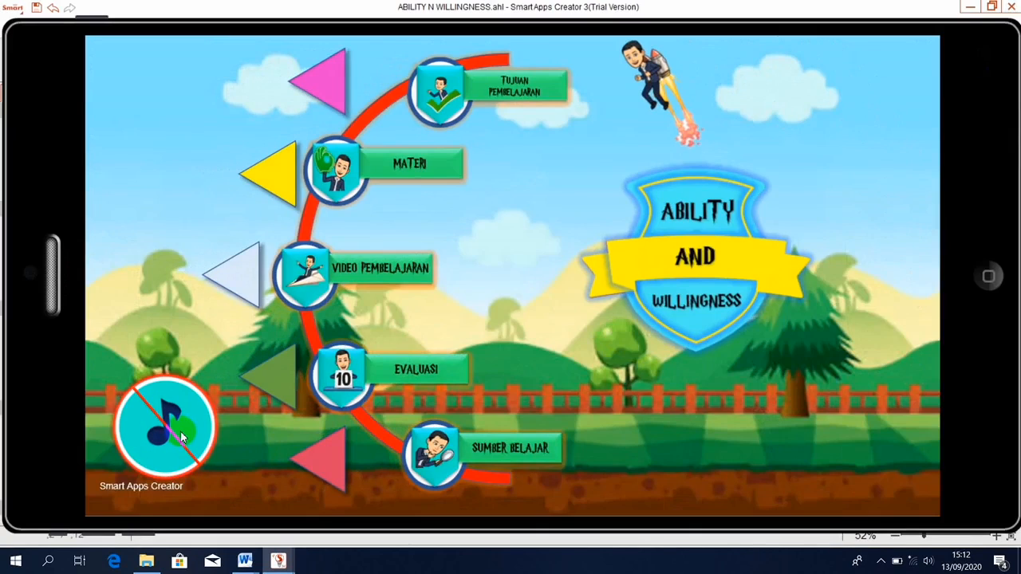
{"action": "left_click", "coordinate": [180, 432]}
{"action": "left_click", "coordinate": [180, 432]}
{"action": "left_click", "coordinate": [180, 432]}
{"action": "left_click", "coordinate": [180, 431]}
{"action": "left_click", "coordinate": [988, 276]}
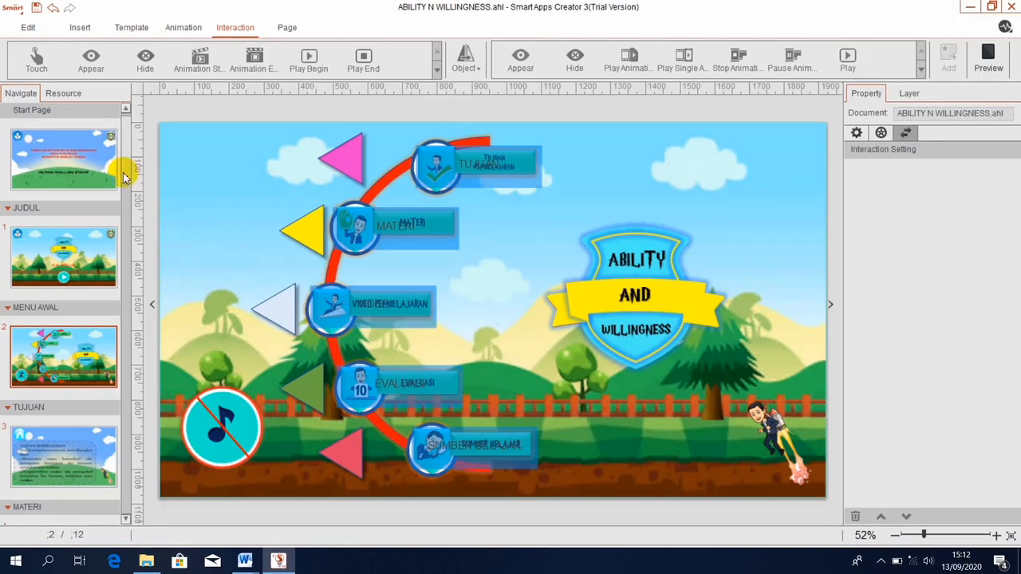
In the Output export settings, set the App Name to 'Multimedia Pembelajaran Interakti'.
{"action": "left_click", "coordinate": [11, 11]}
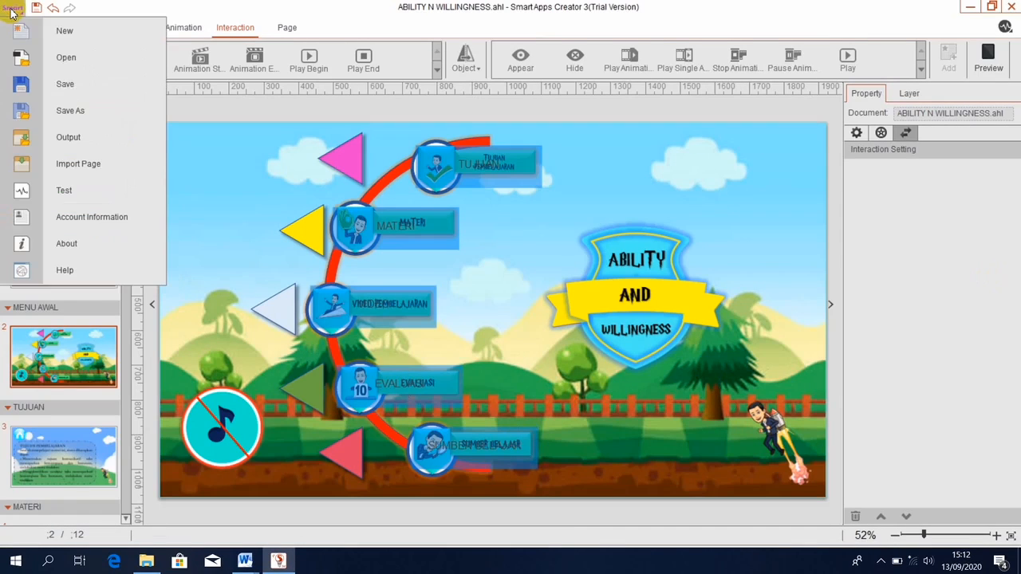
{"action": "left_click", "coordinate": [64, 137]}
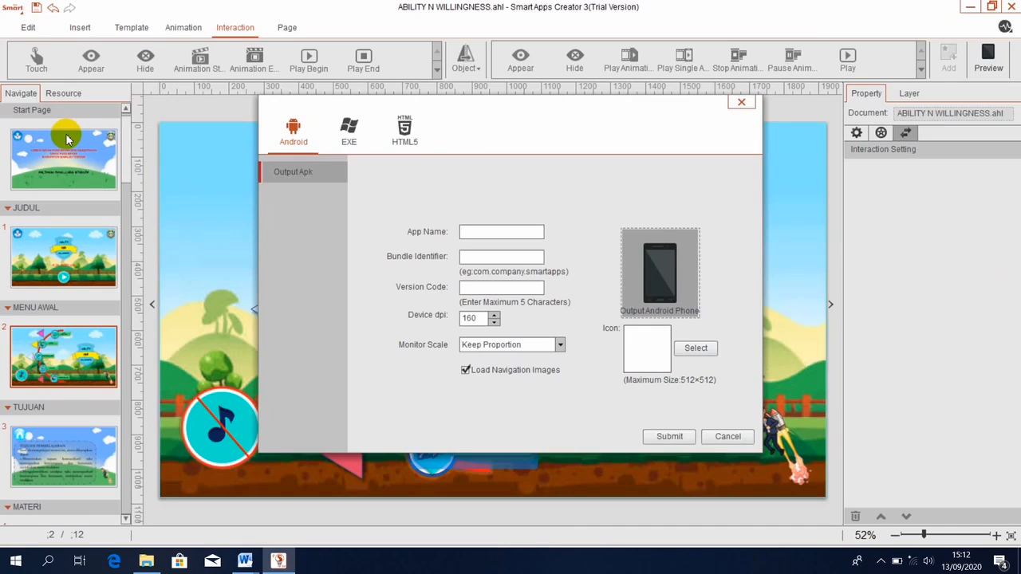
{"action": "left_click", "coordinate": [475, 232]}
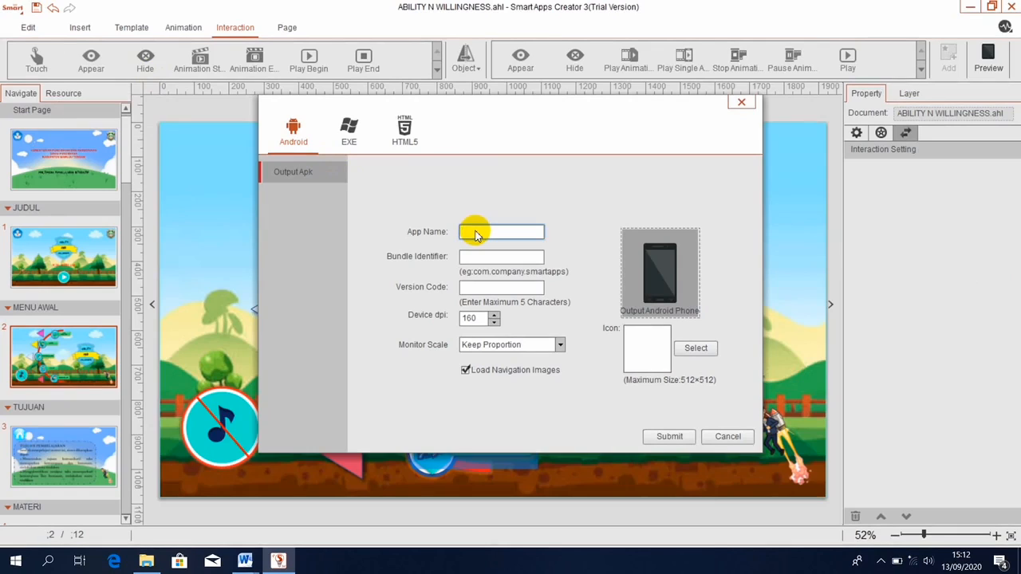
{"action": "type", "text": "M"}
{"action": "type", "text": "ul"}
{"action": "type", "text": "timedia "}
{"action": "type", "text": "Pembela"}
{"action": "type", "text": "jaran"}
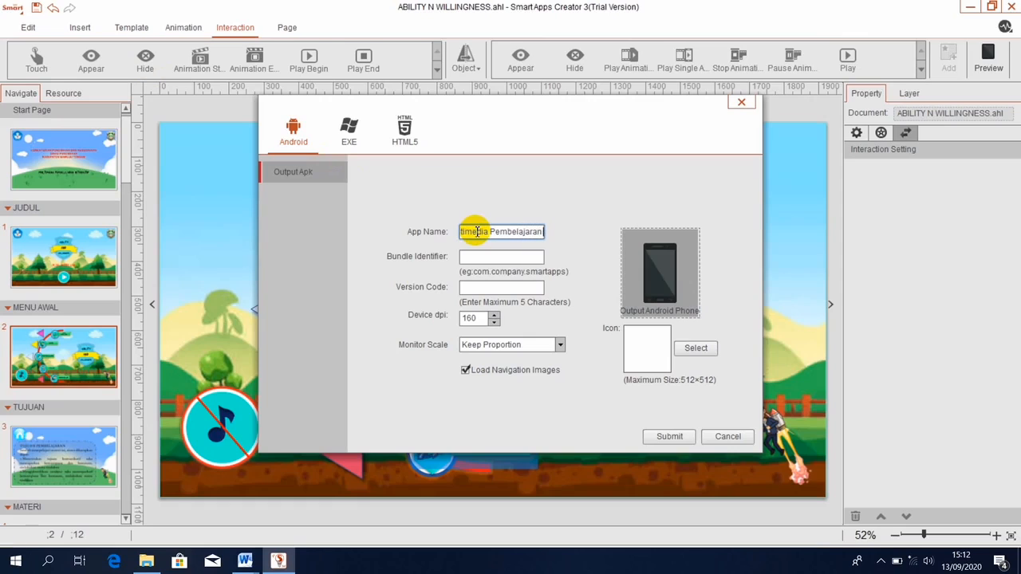
{"action": "type", "text": " U"}
{"action": "key", "text": "BackSpace"}
{"action": "key", "text": "BackSpace"}
{"action": "type", "text": "Interaktif"}
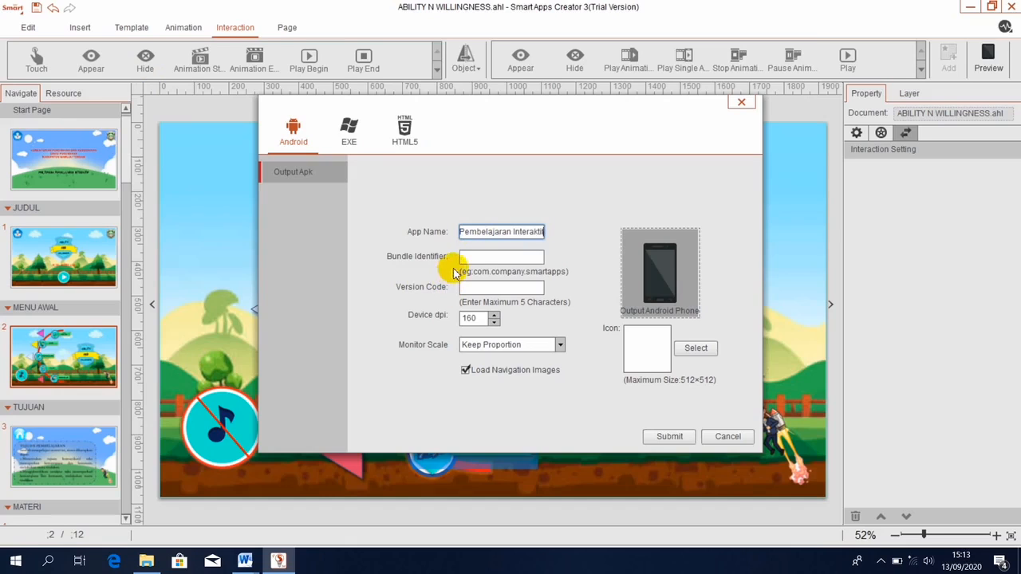
Enter the bundle identifier and version code 1, and set Monitor Scale to Scale With Monitor's Size.
{"action": "left_click", "coordinate": [480, 257]}
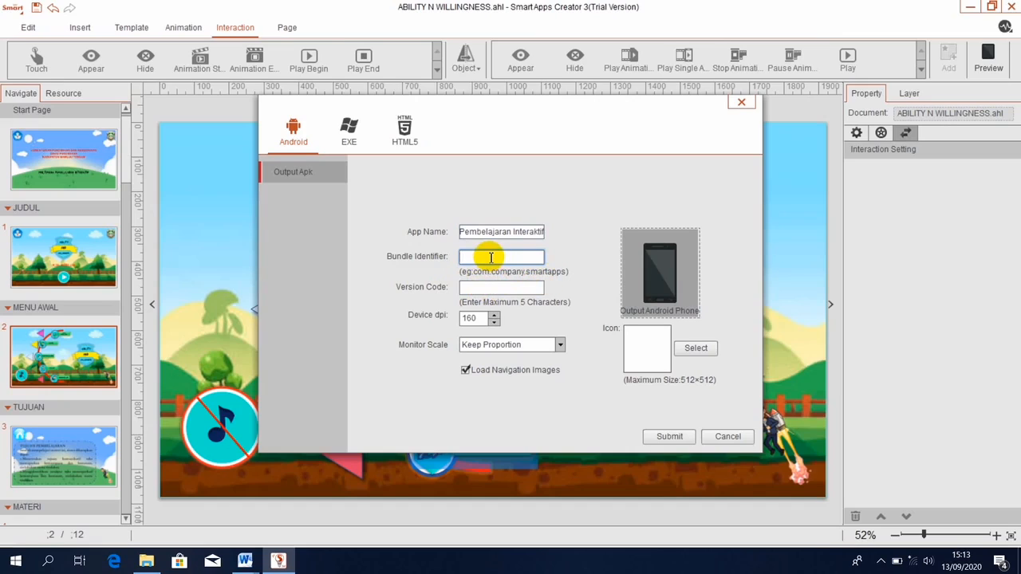
{"action": "left_click", "coordinate": [481, 286]}
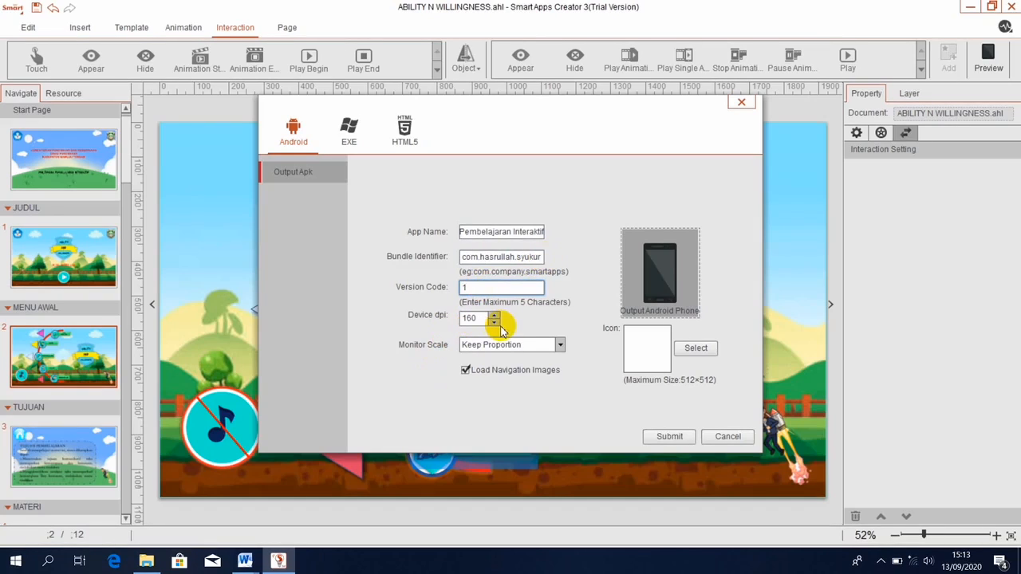
{"action": "left_click", "coordinate": [561, 347]}
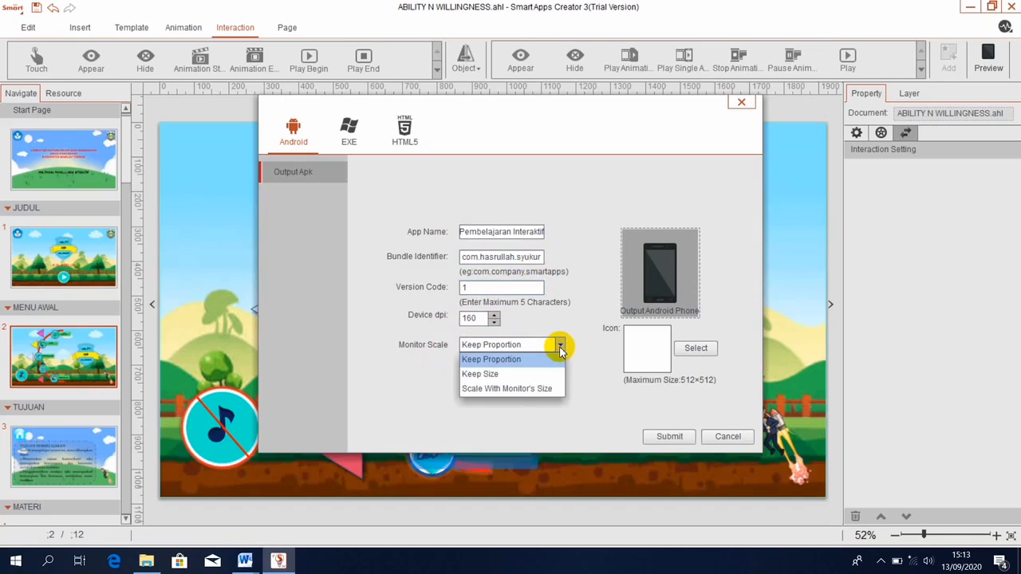
{"action": "left_click", "coordinate": [519, 389]}
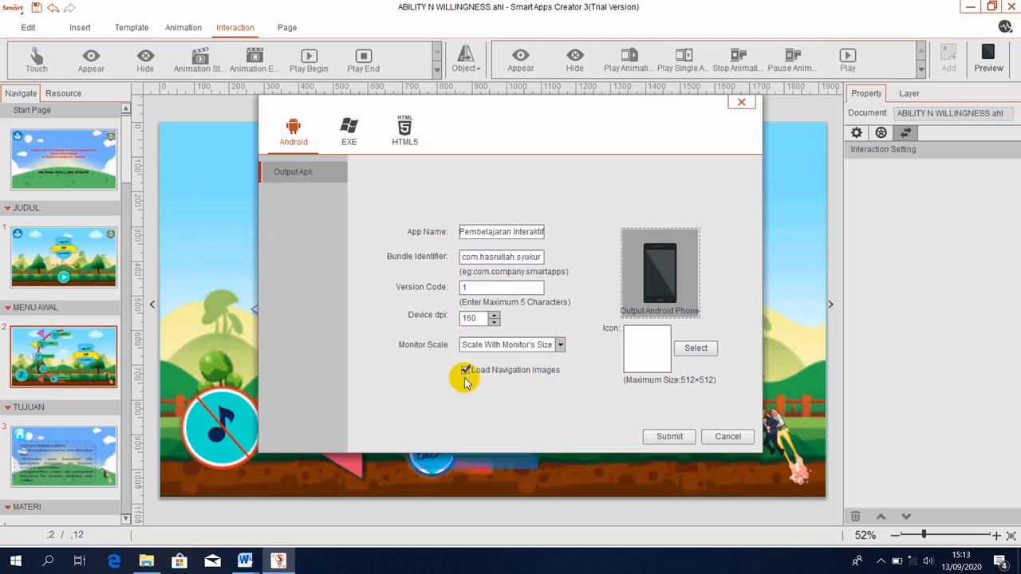
Use FLY.png from GAMBAR MENU AWAL as the app icon and save the APK as MPI.
{"action": "left_click", "coordinate": [707, 348]}
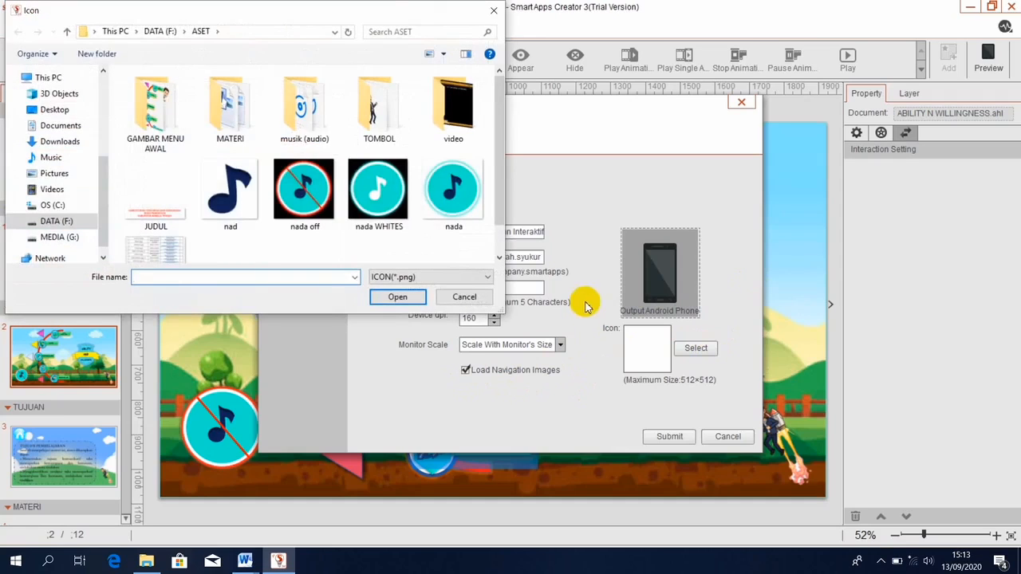
{"action": "double_click", "coordinate": [164, 108]}
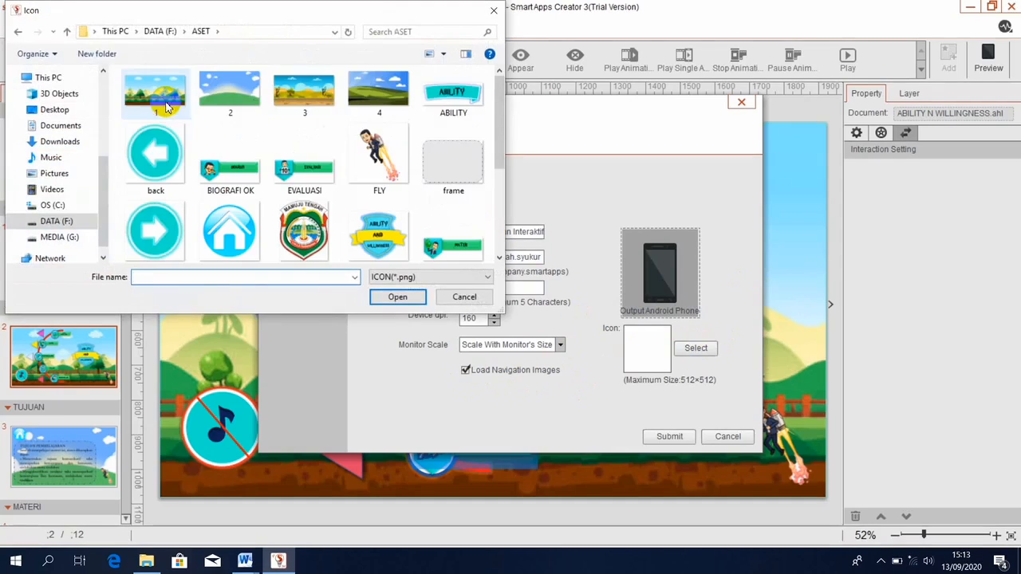
{"action": "double_click", "coordinate": [383, 145]}
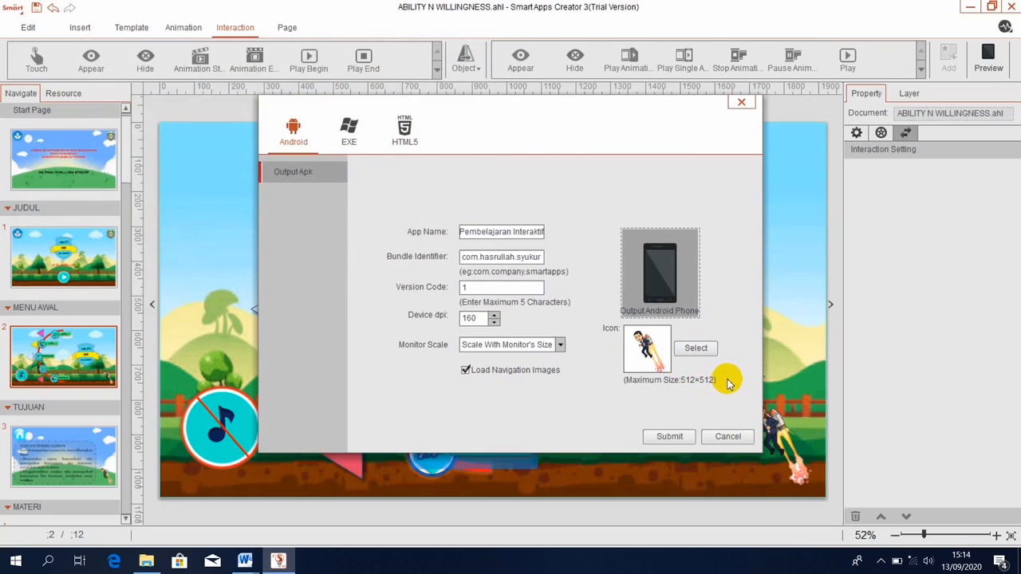
{"action": "left_click", "coordinate": [670, 438]}
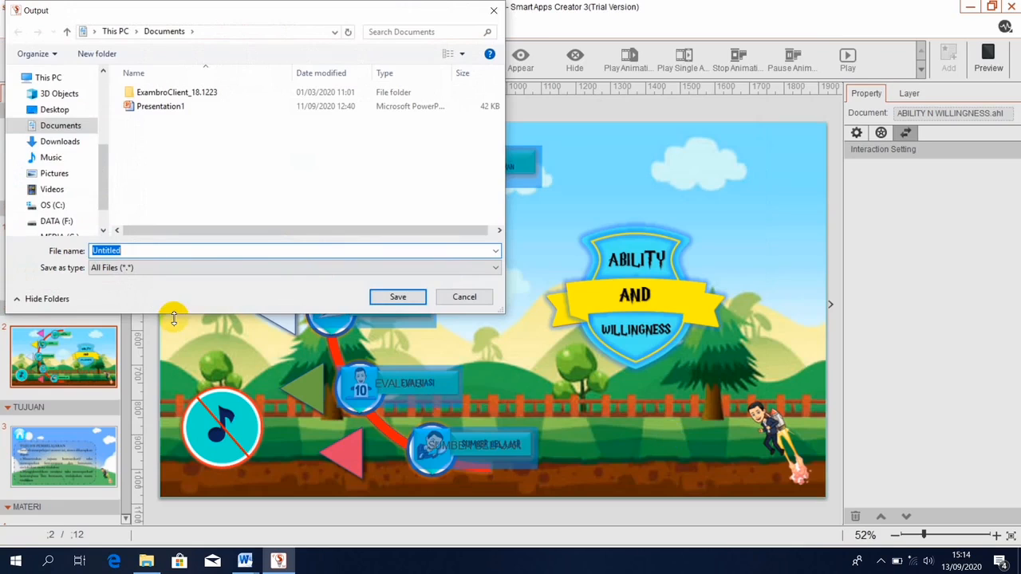
{"action": "type", "text": "MPI"}
{"action": "left_click", "coordinate": [404, 295]}
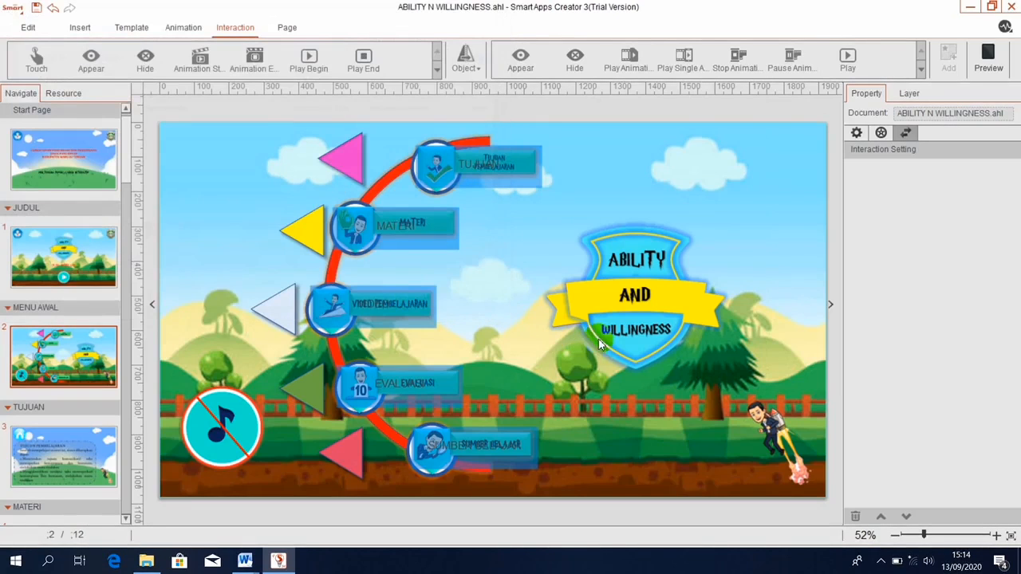